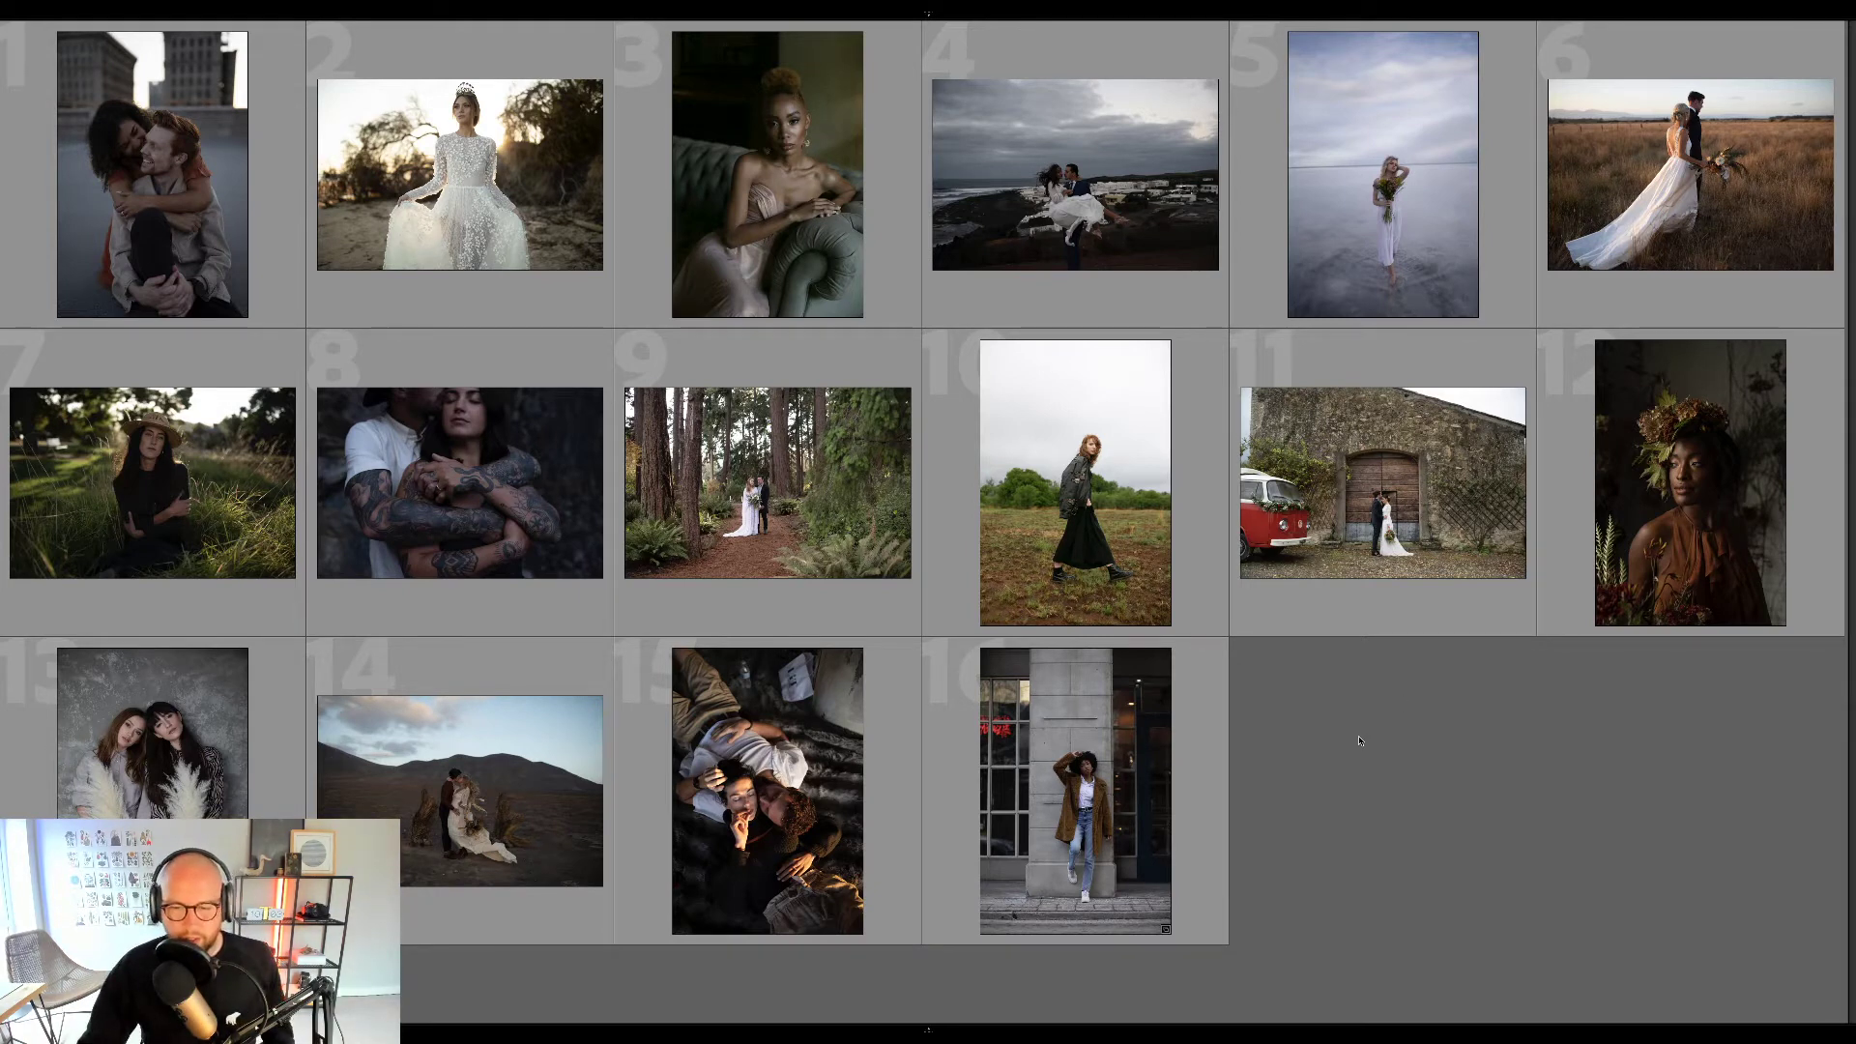
# Preview the seated couple photo in Develop, then return to the grid and clear the selection.
pyautogui.click(199, 217)
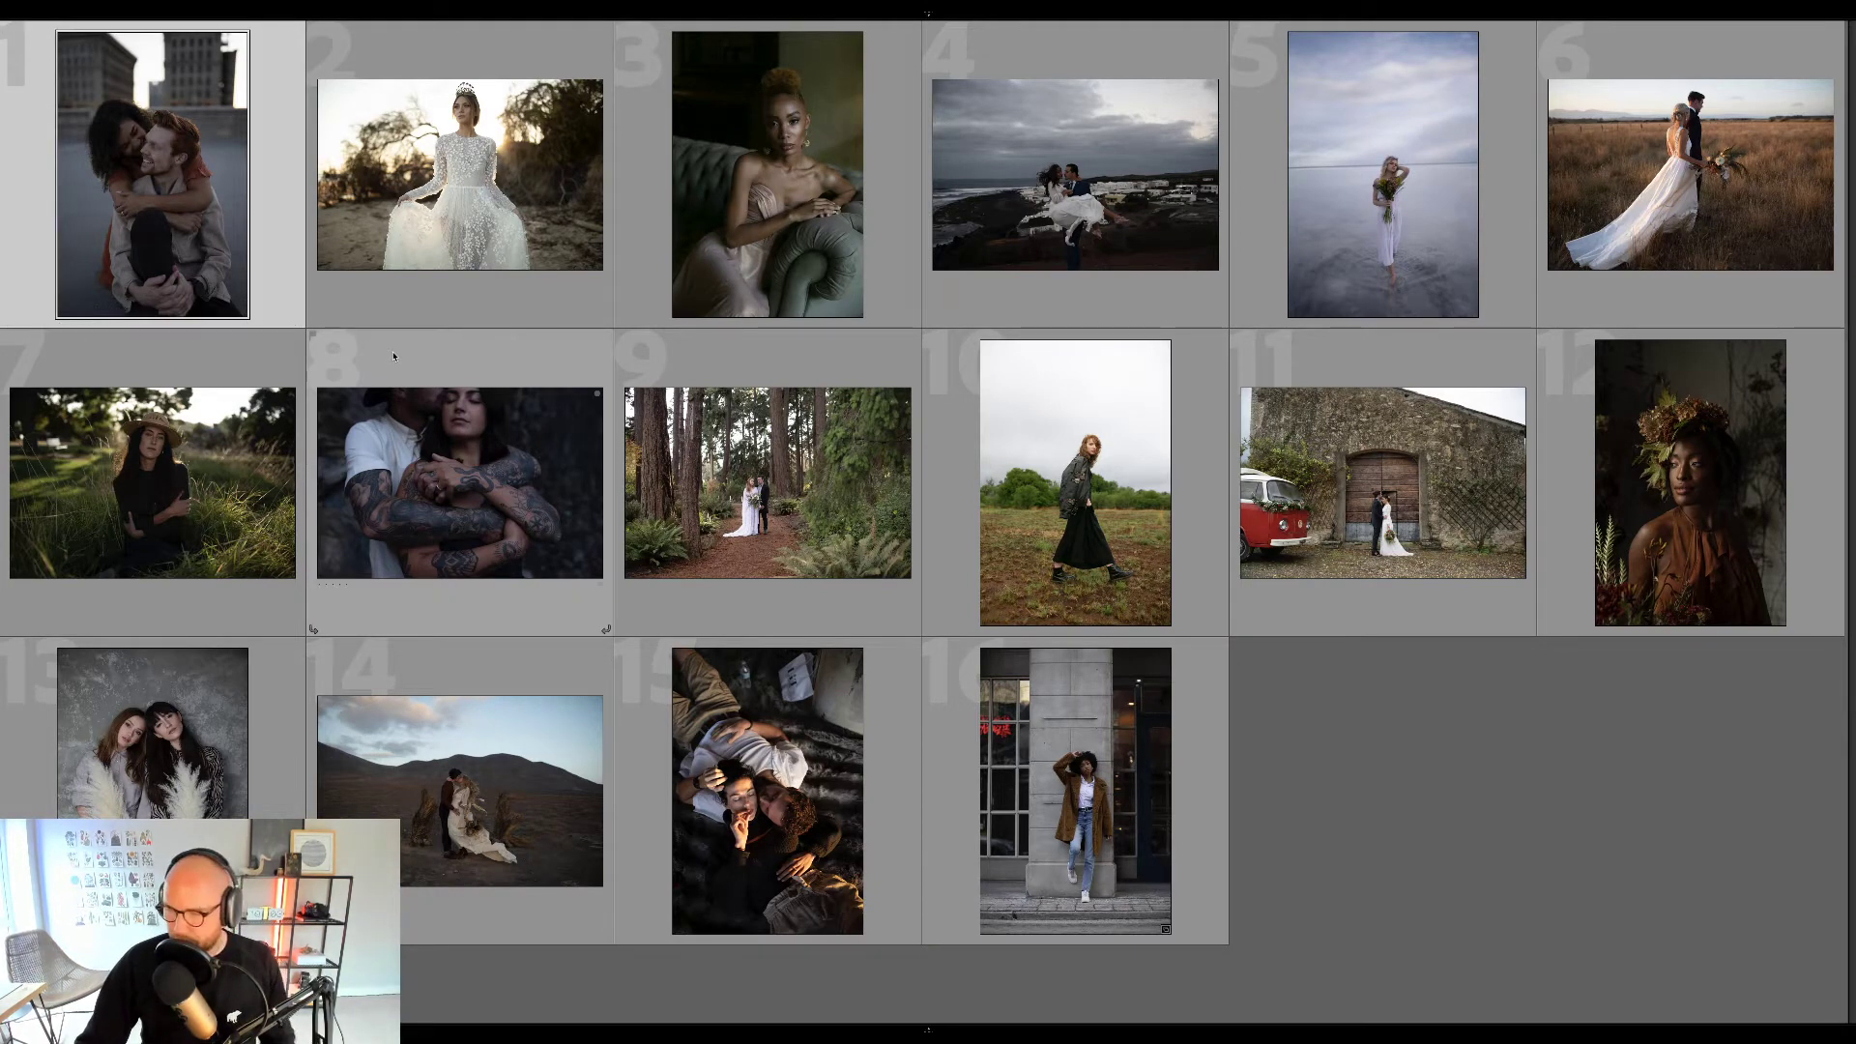
pyautogui.press('d')
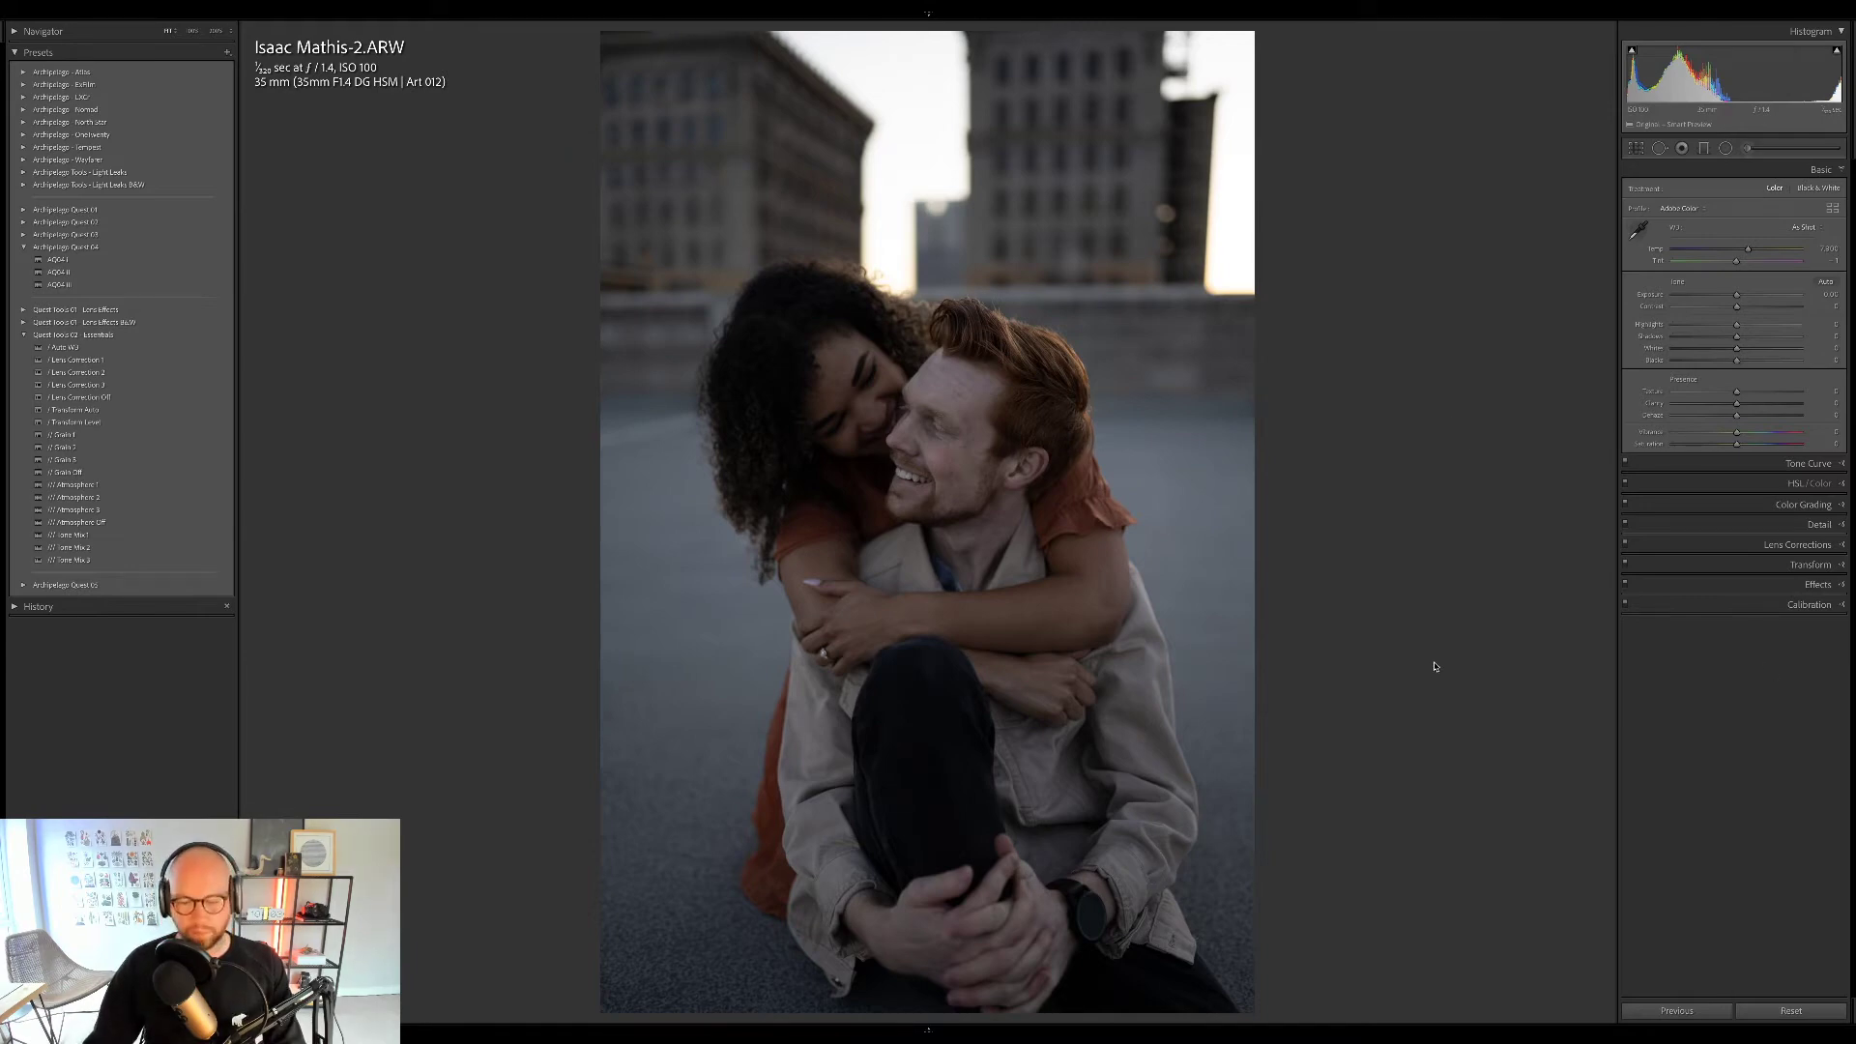
pyautogui.press('g')
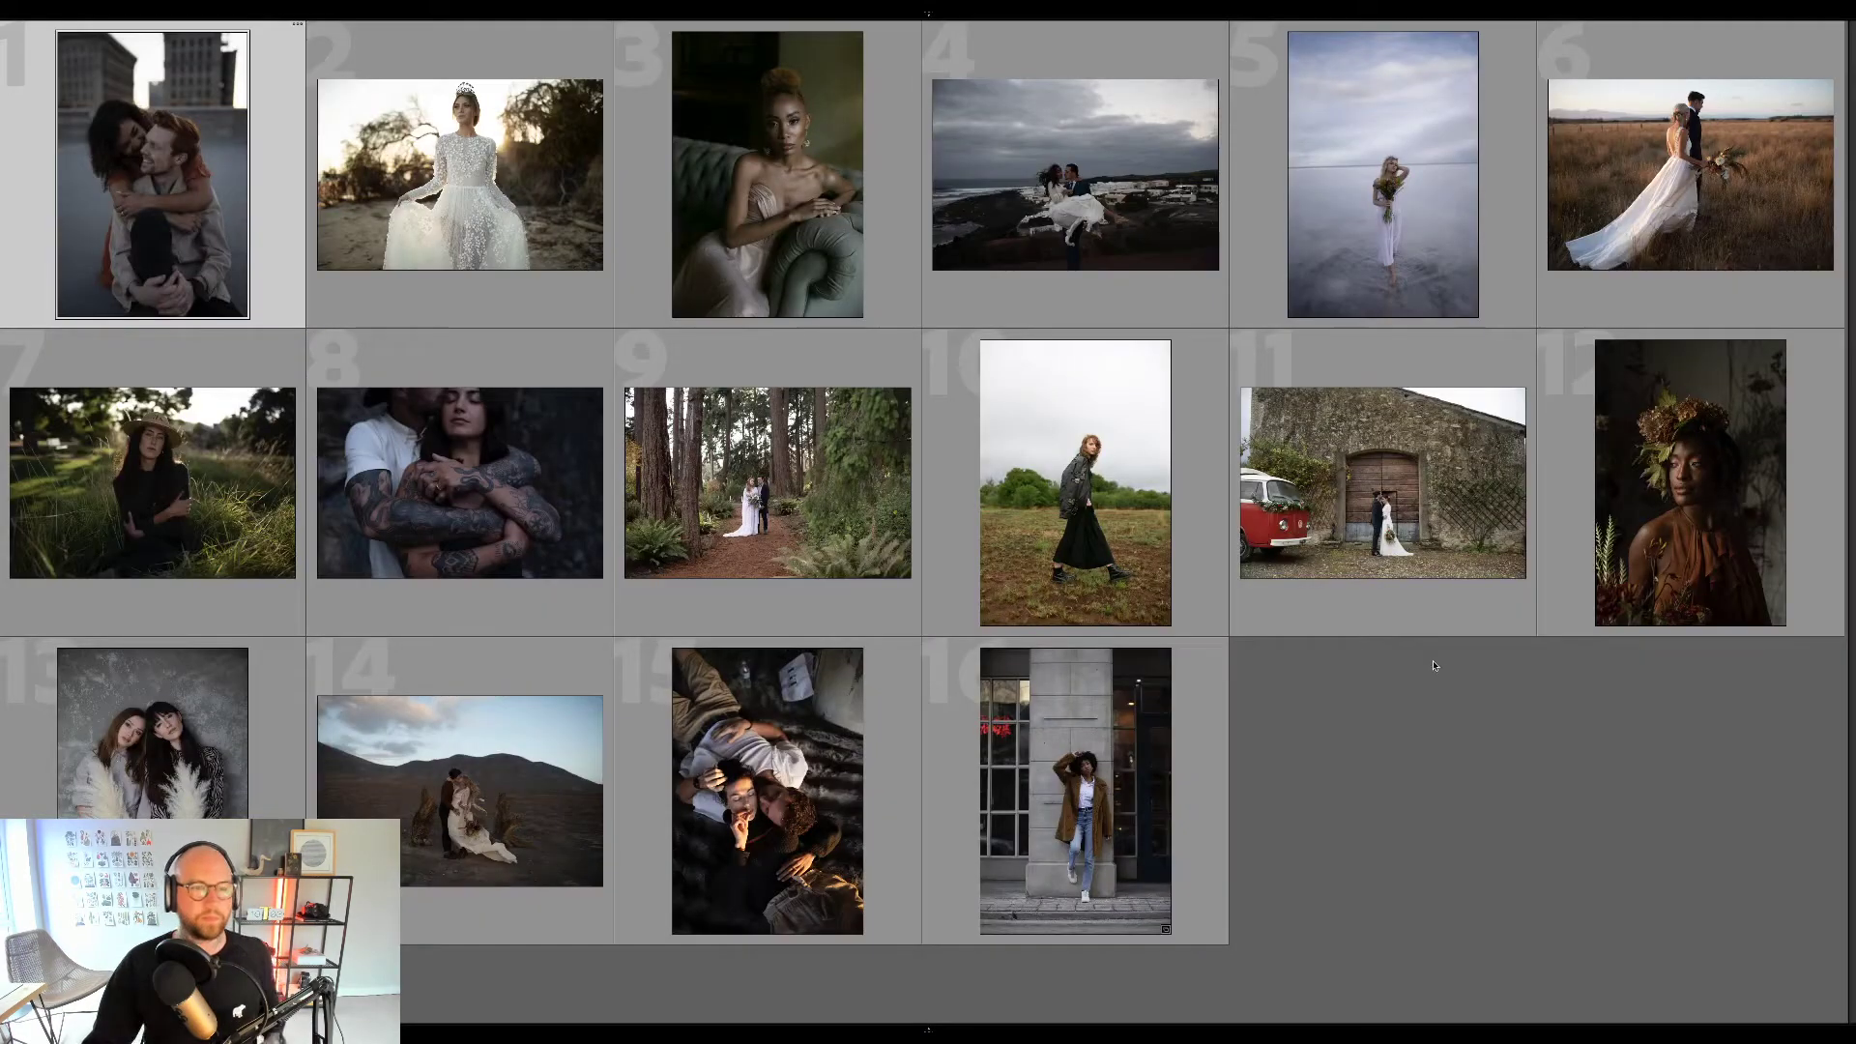
pyautogui.click(1486, 786)
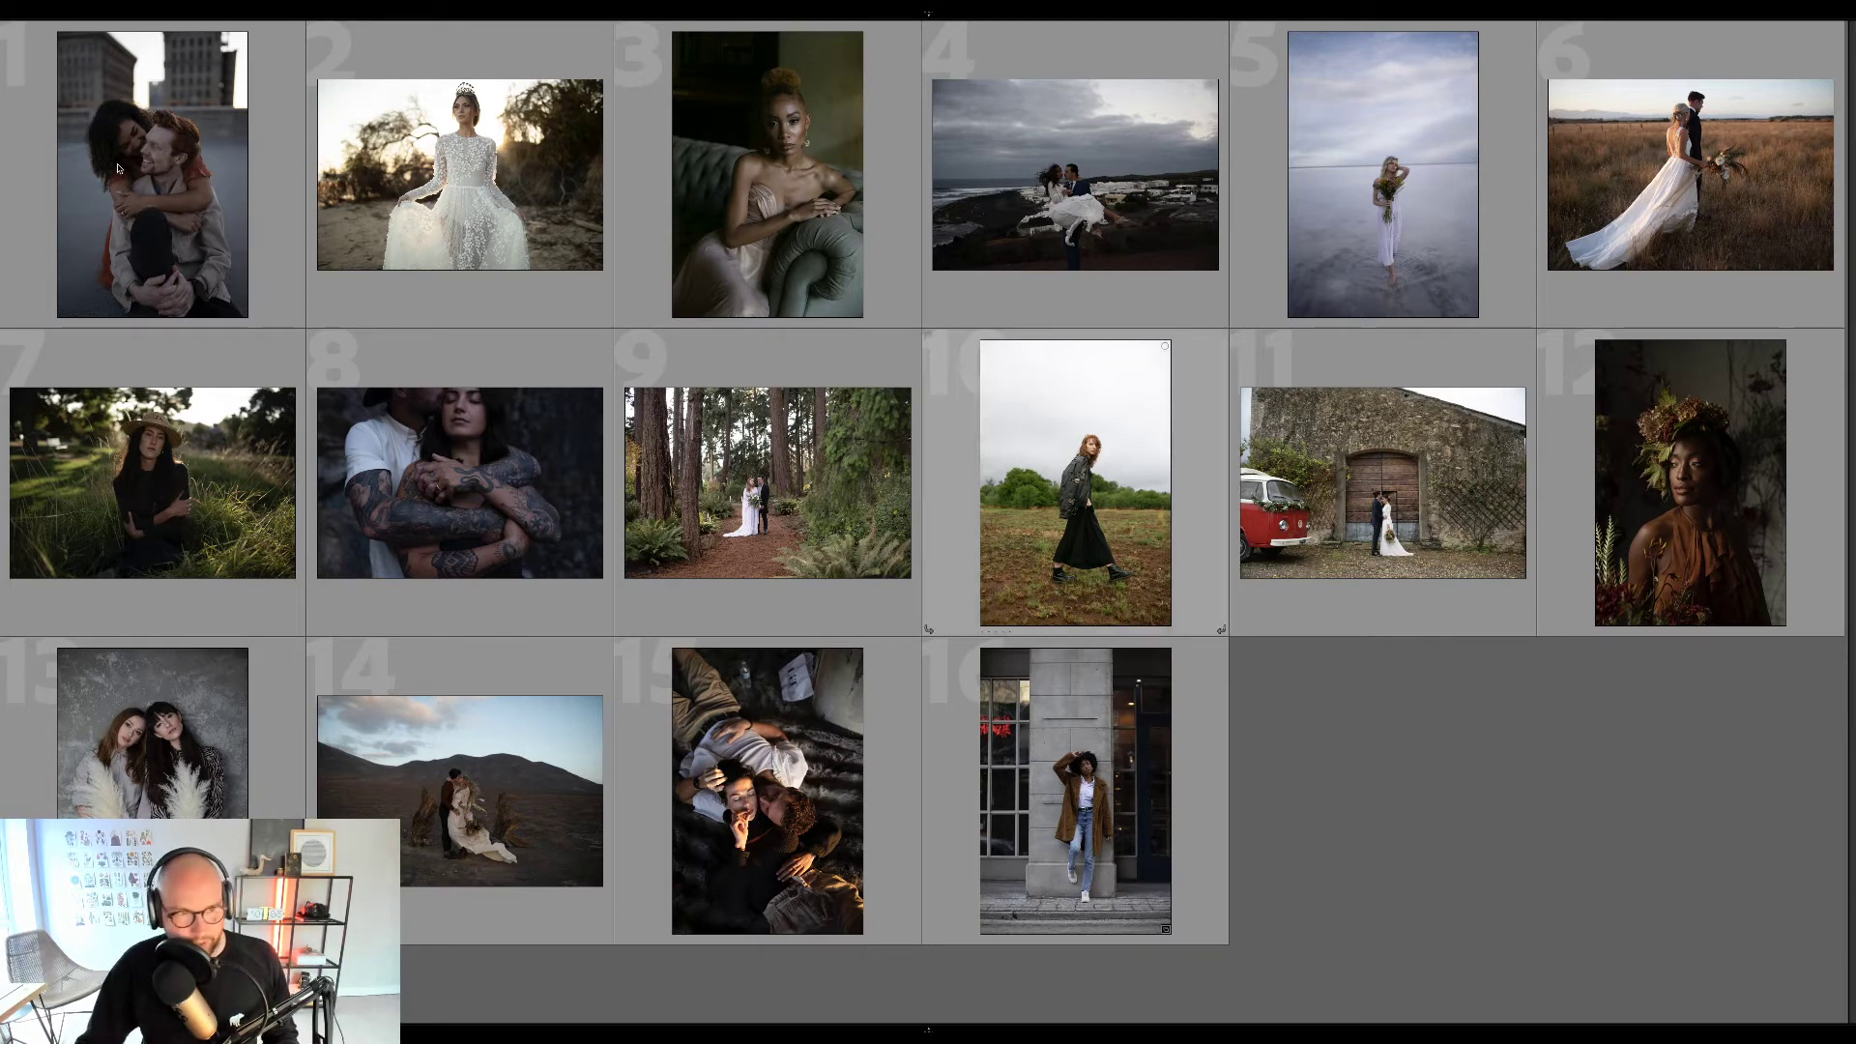
# Open thumbnail 9, the forest couple, in Develop, set Exposure to +0.14 and warm the temperature.
pyautogui.click(838, 464)
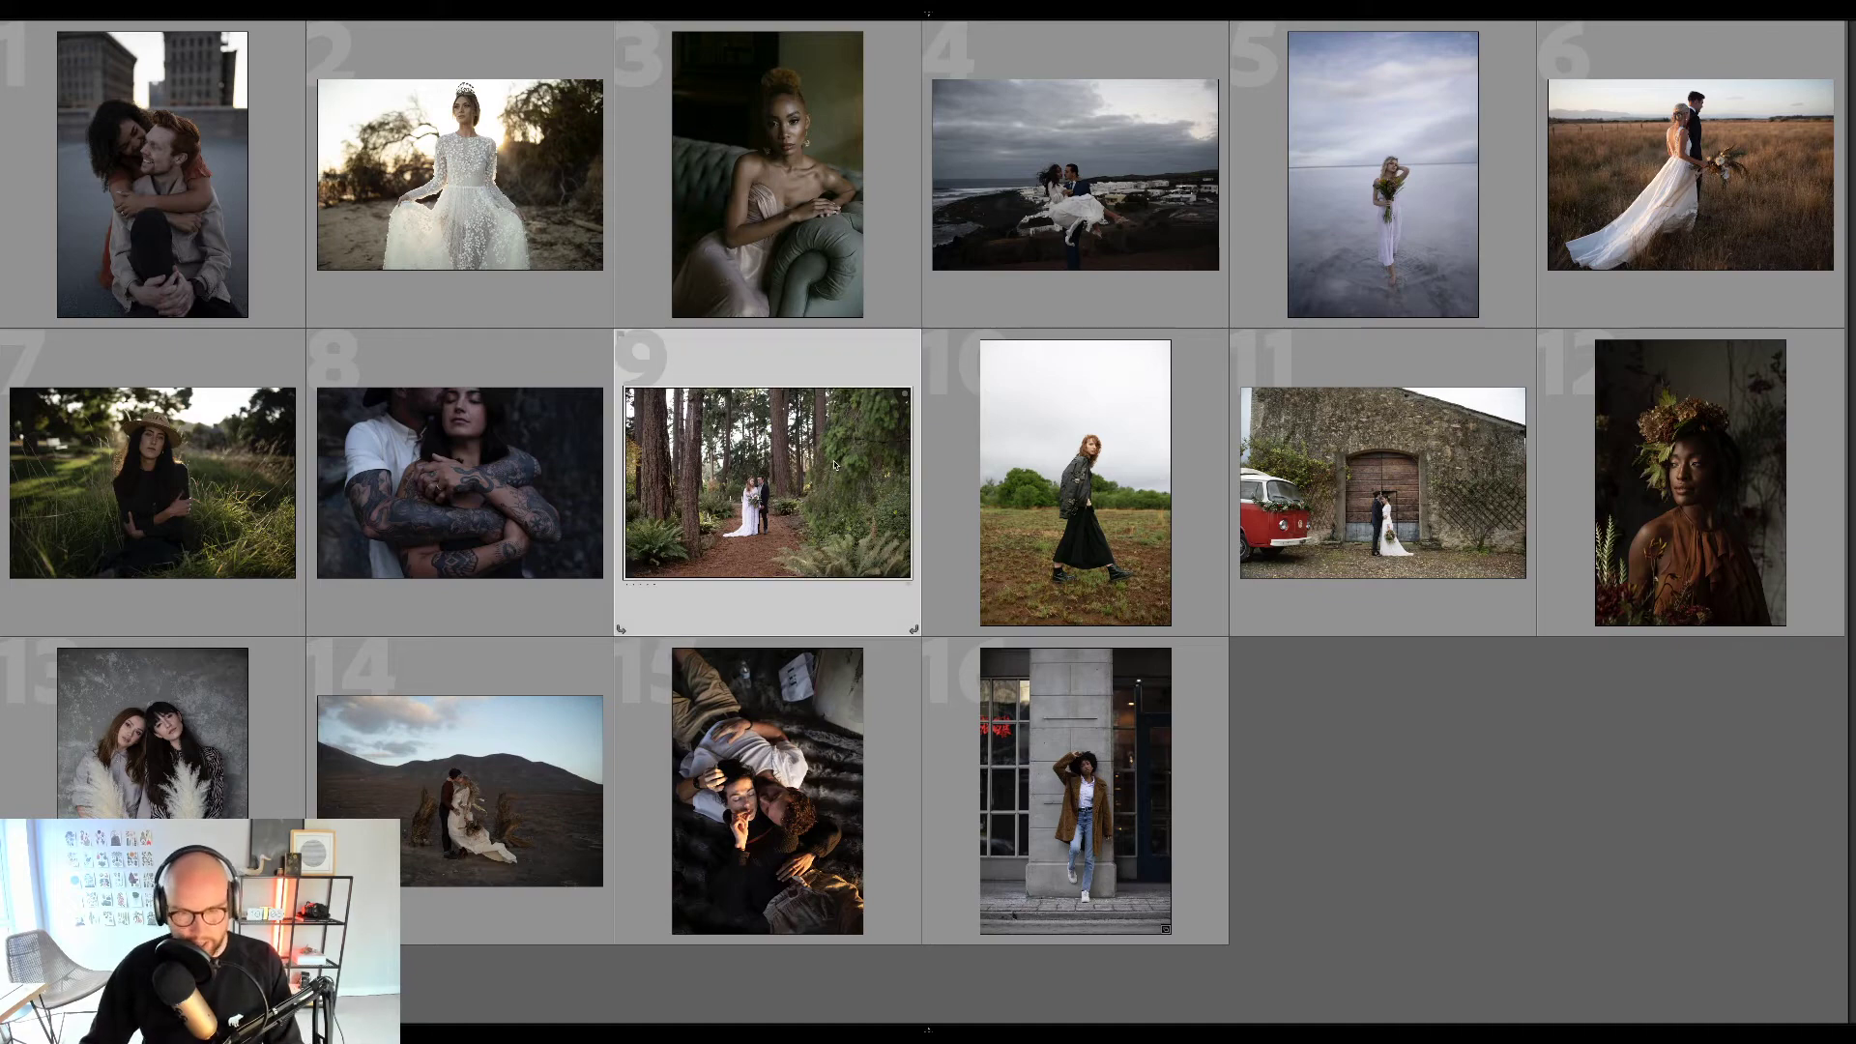
pyautogui.press('d')
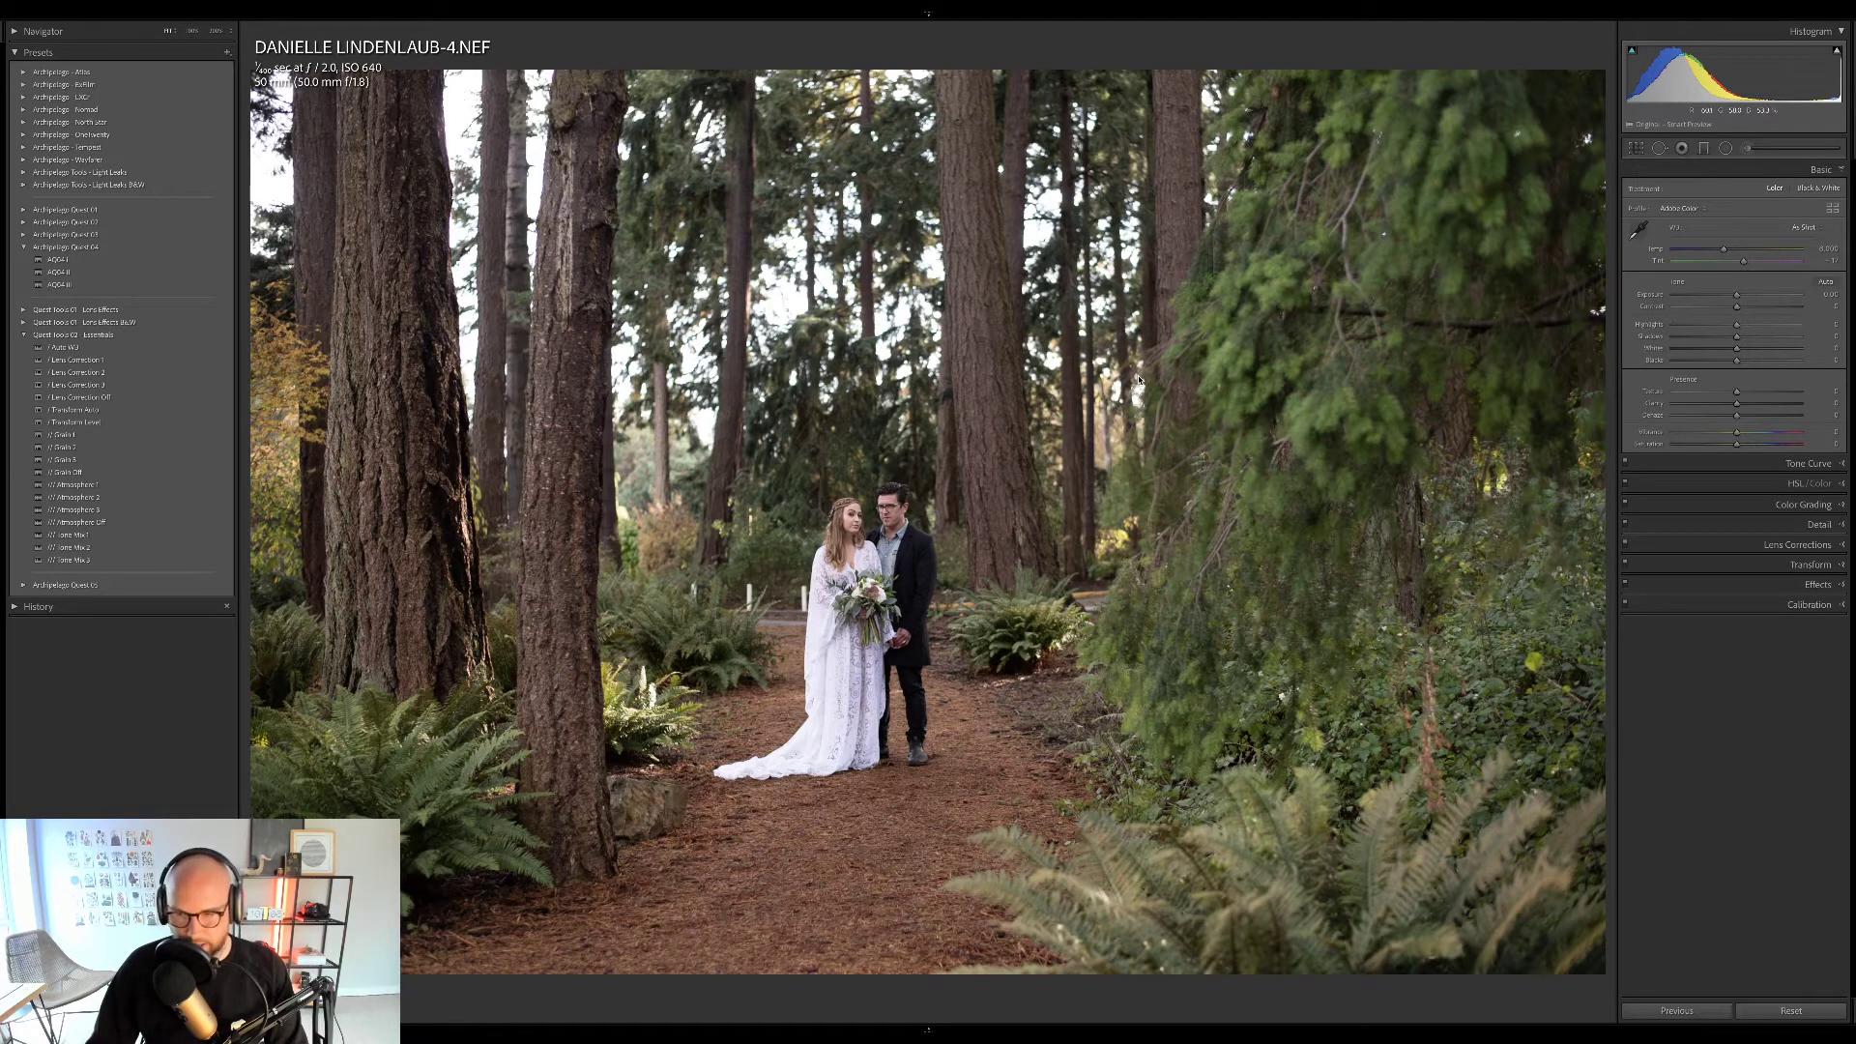
pyautogui.moveTo(1730, 73); pyautogui.dragTo(1743, 73)
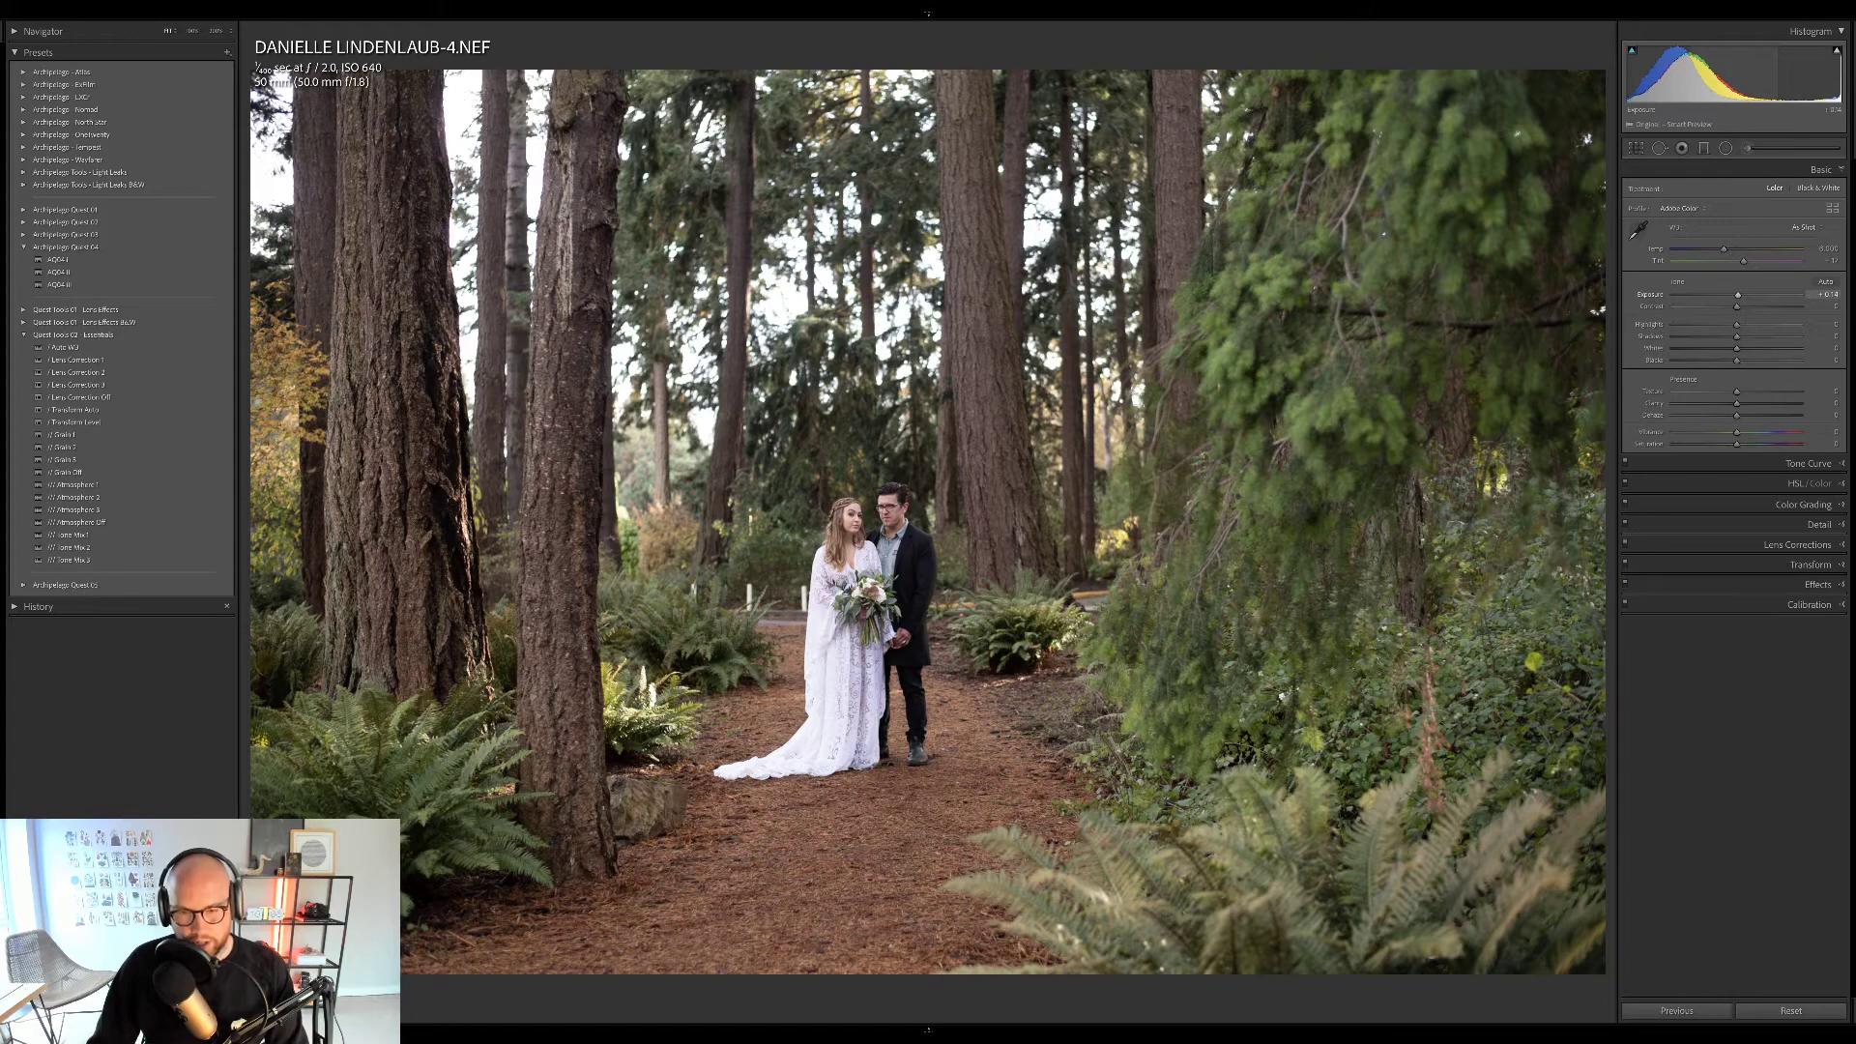
pyautogui.moveTo(1724, 250); pyautogui.dragTo(1736, 253)
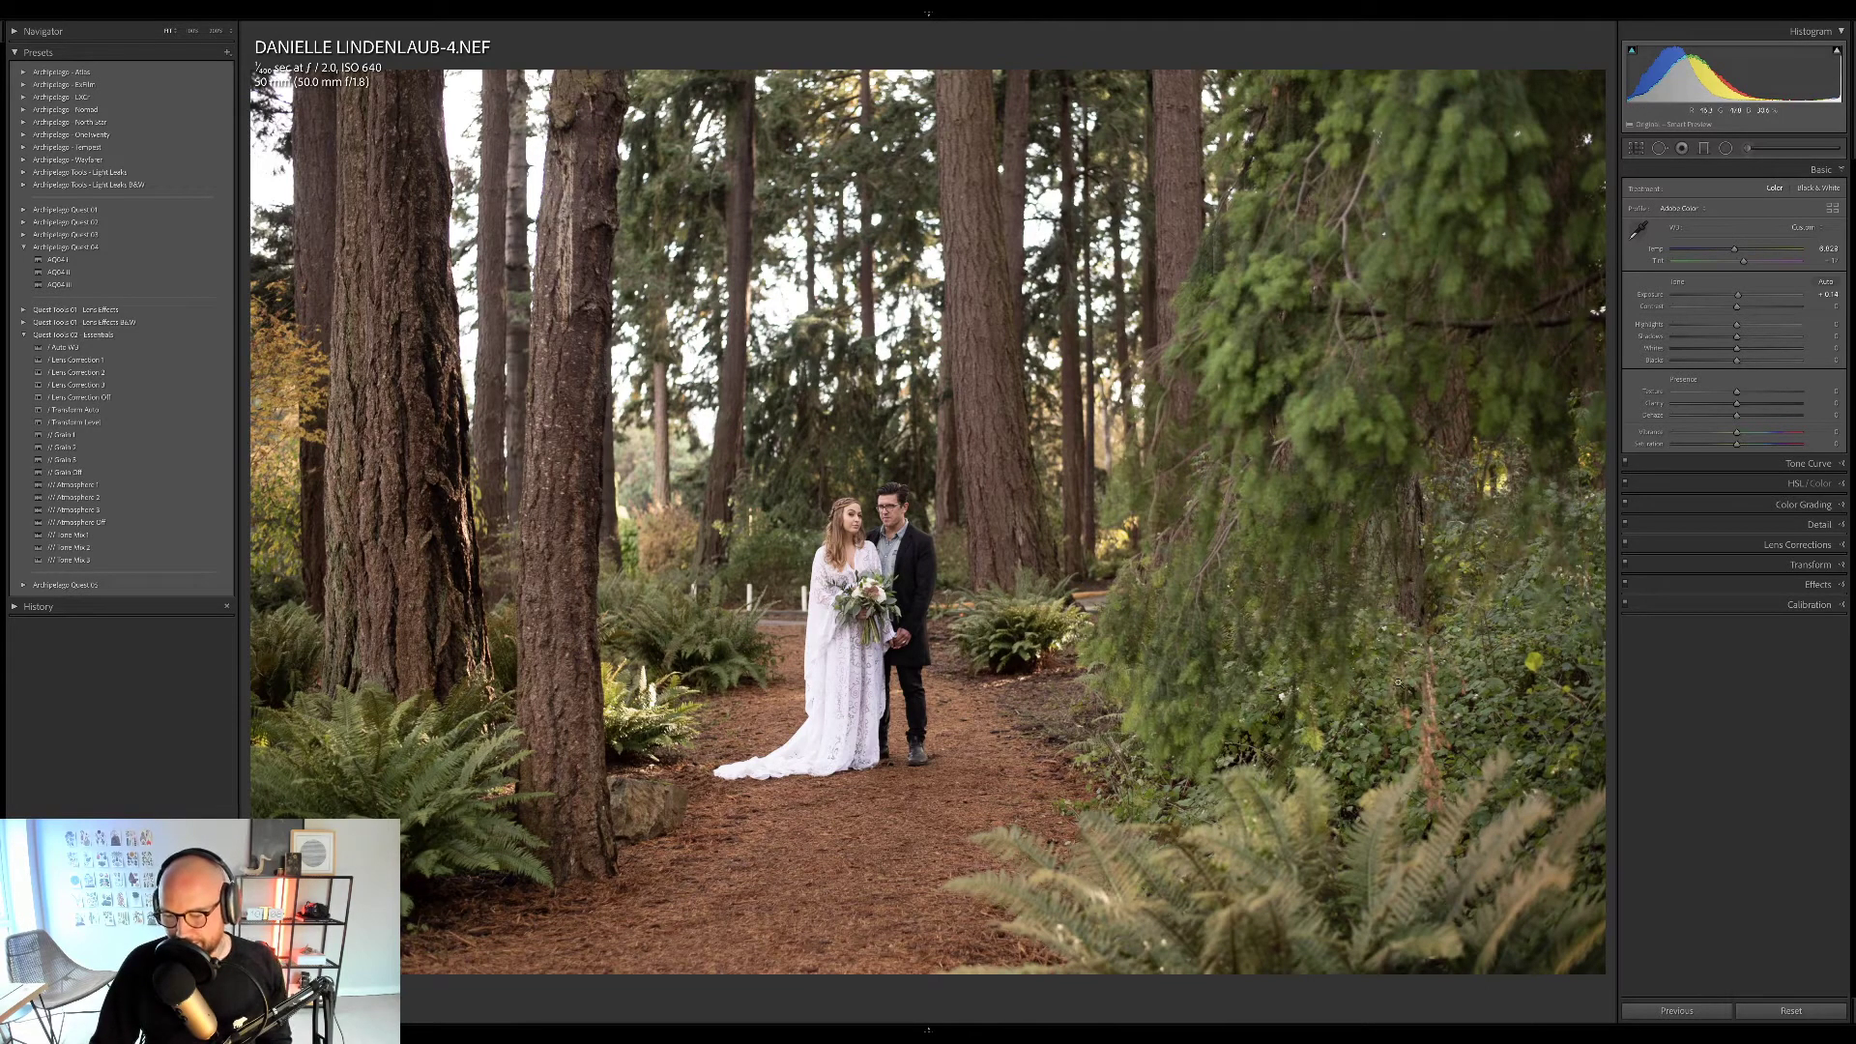
# Glance at the neighbouring photo, then return to the forest couple photo, ready to try presets.
pyautogui.press('Right')
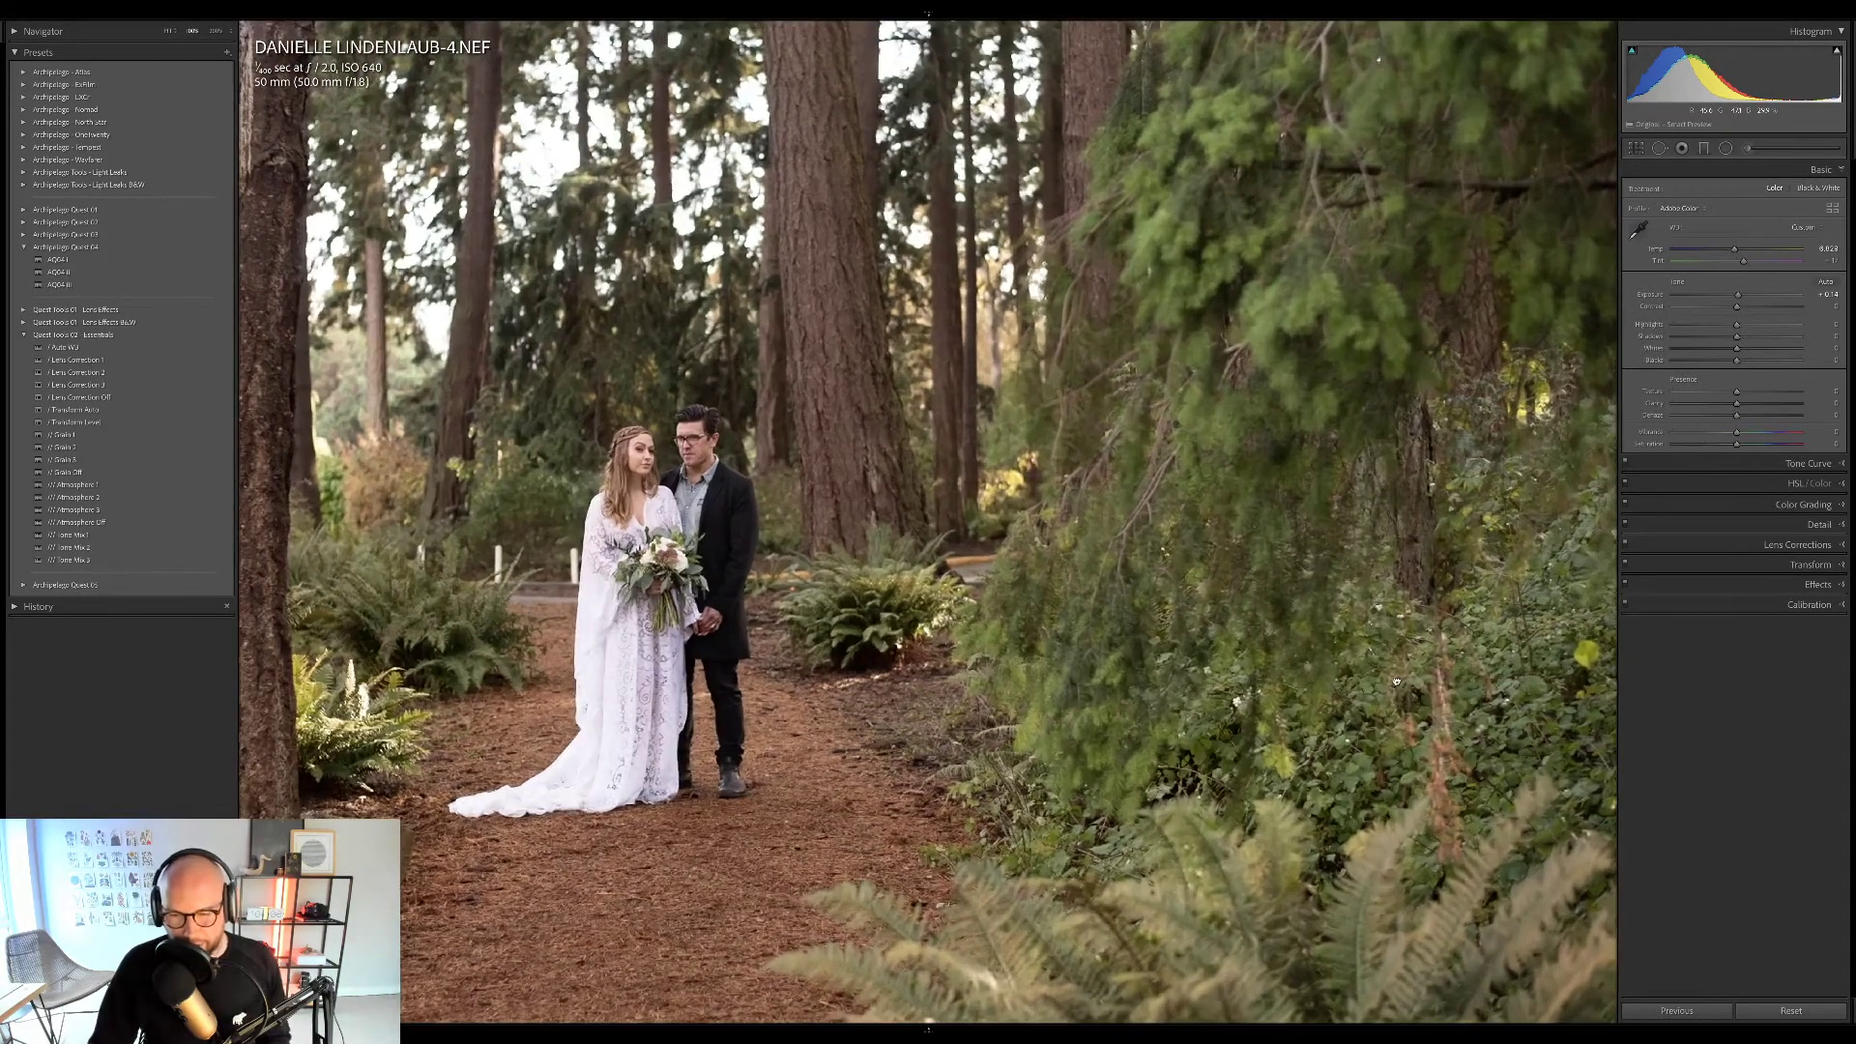
pyautogui.press('Left')
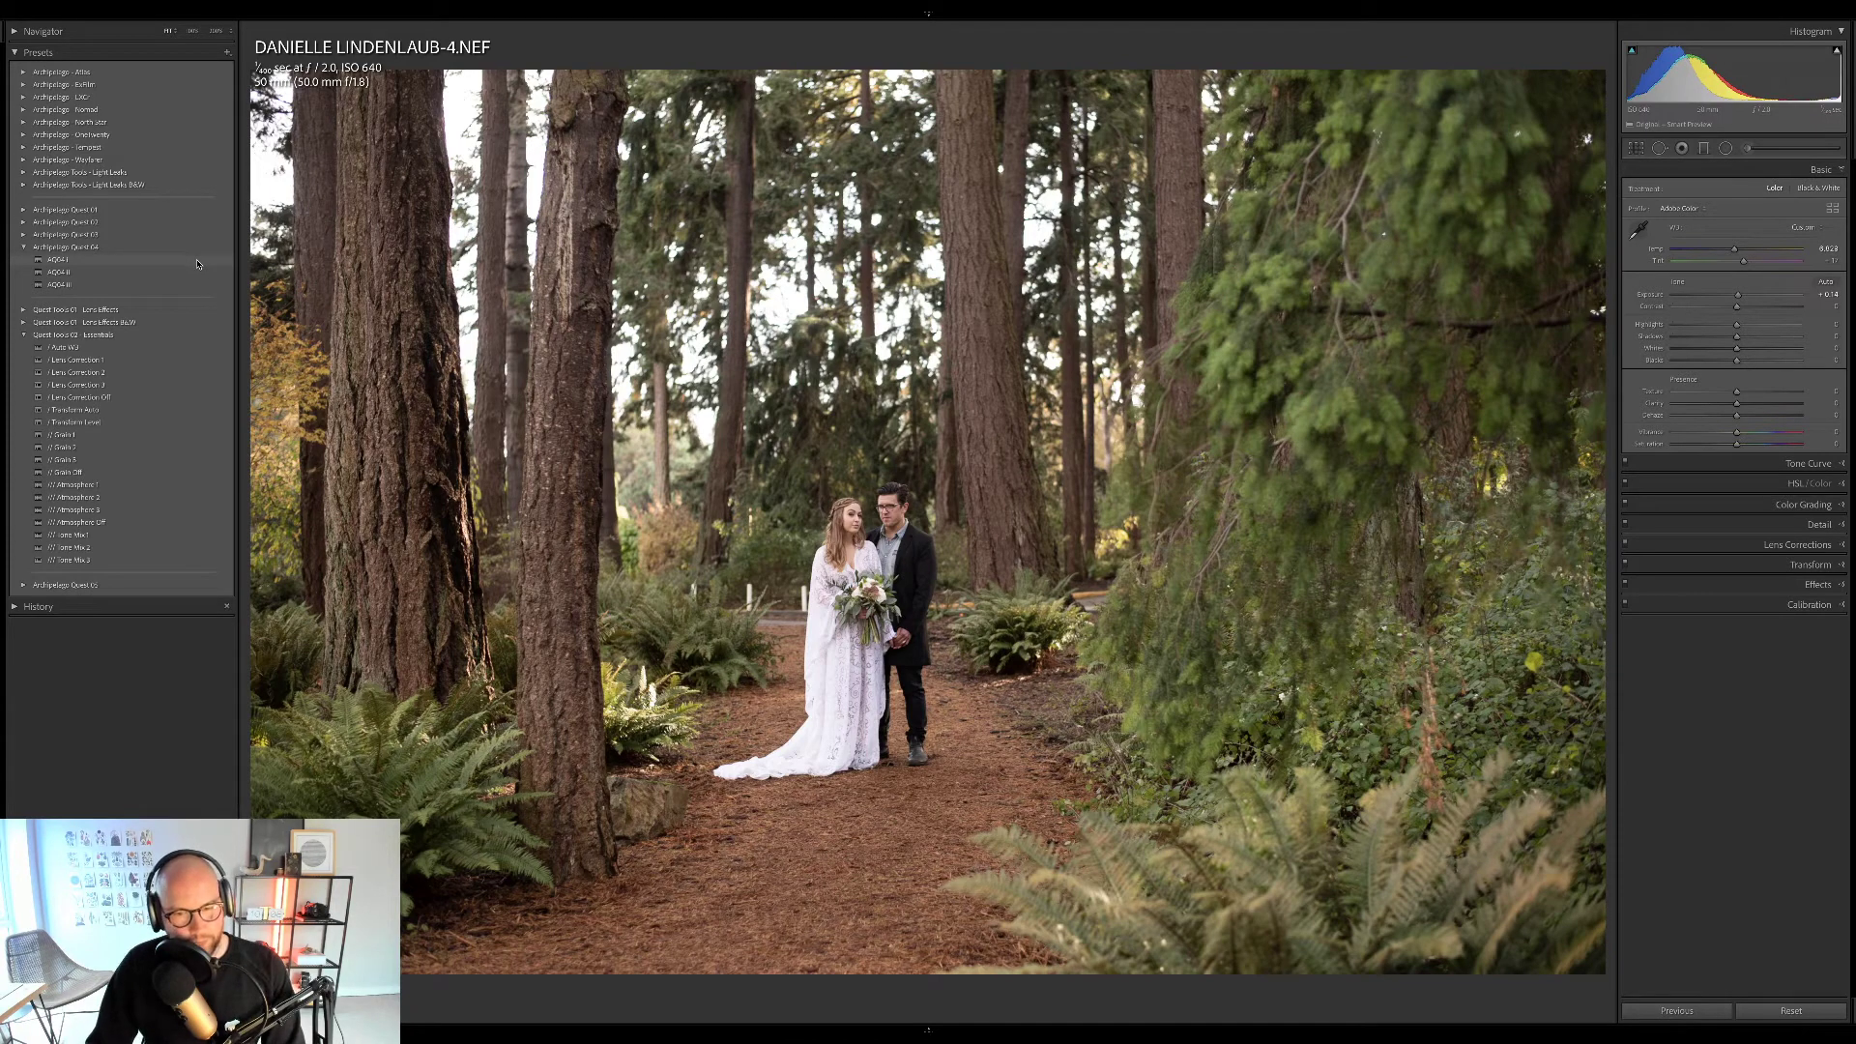
pyautogui.moveTo(197, 264)
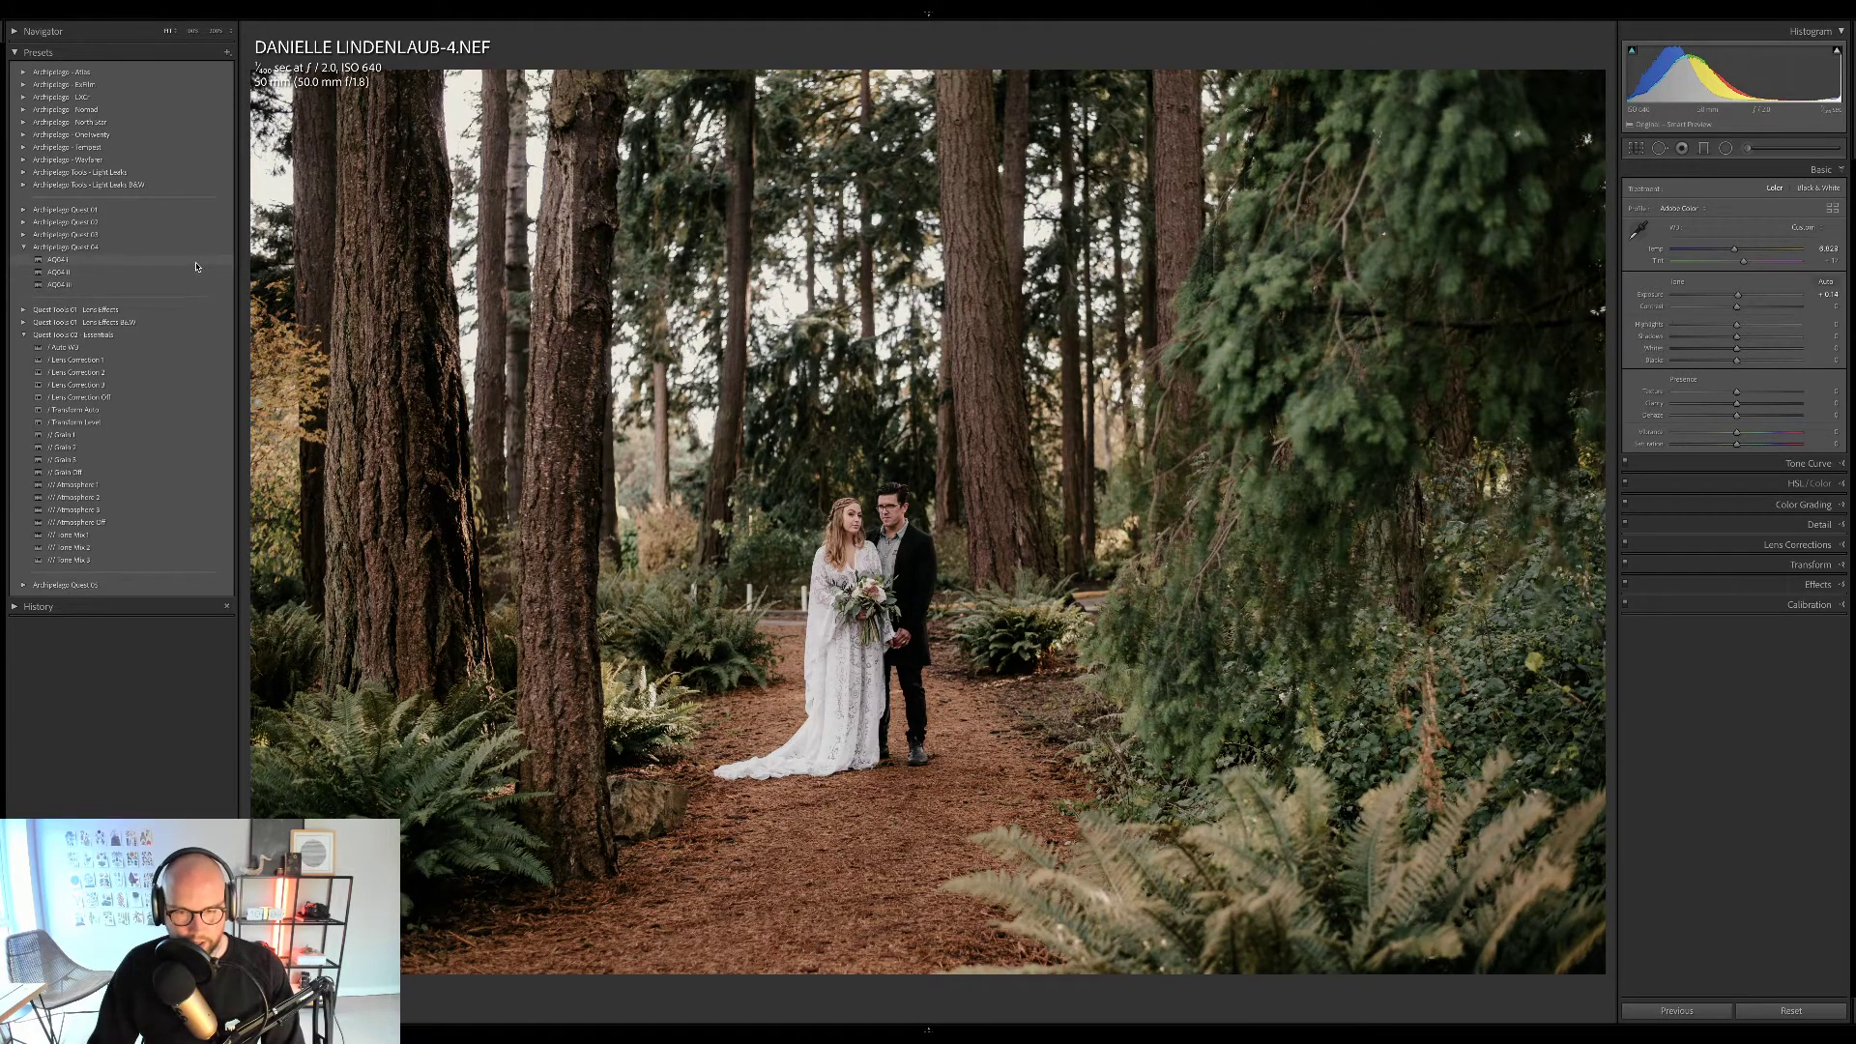
# Apply the AQ04 I preset and compare its profile amount at zero and maximum.
pyautogui.click(196, 262)
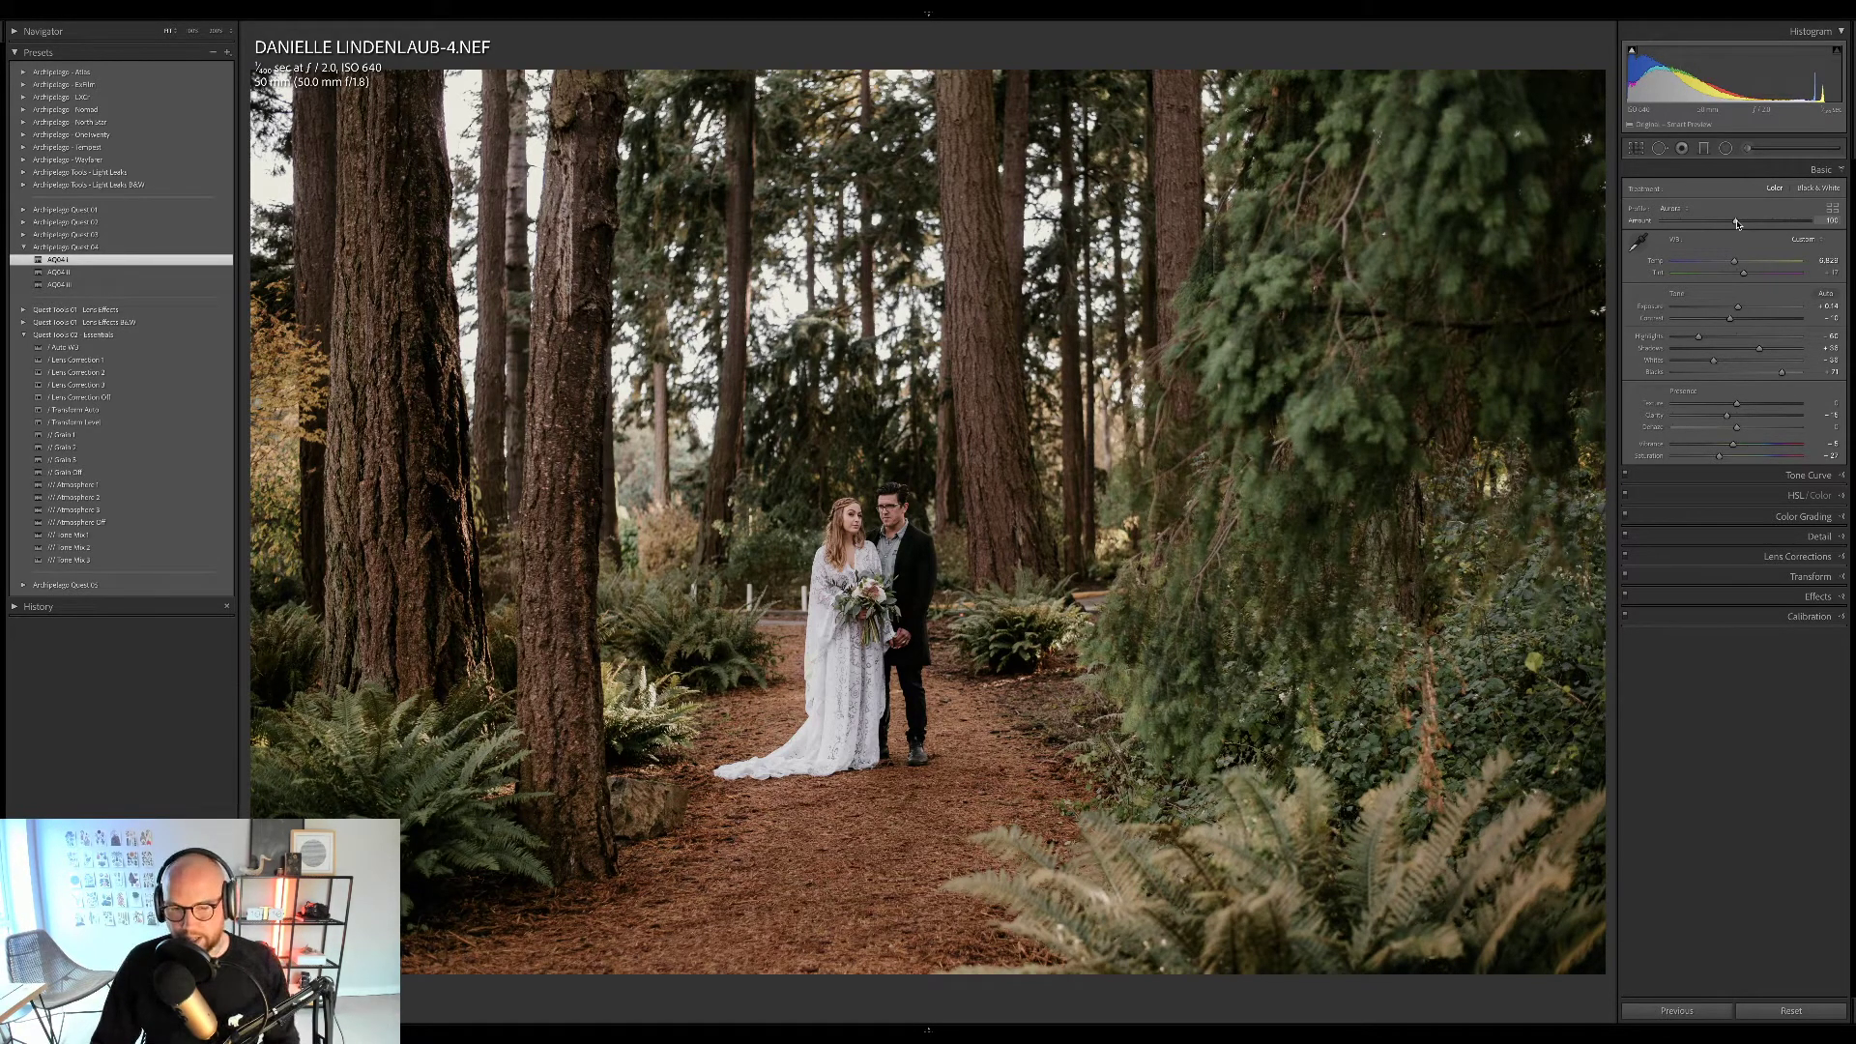
pyautogui.moveTo(1737, 223); pyautogui.dragTo(1655, 227)
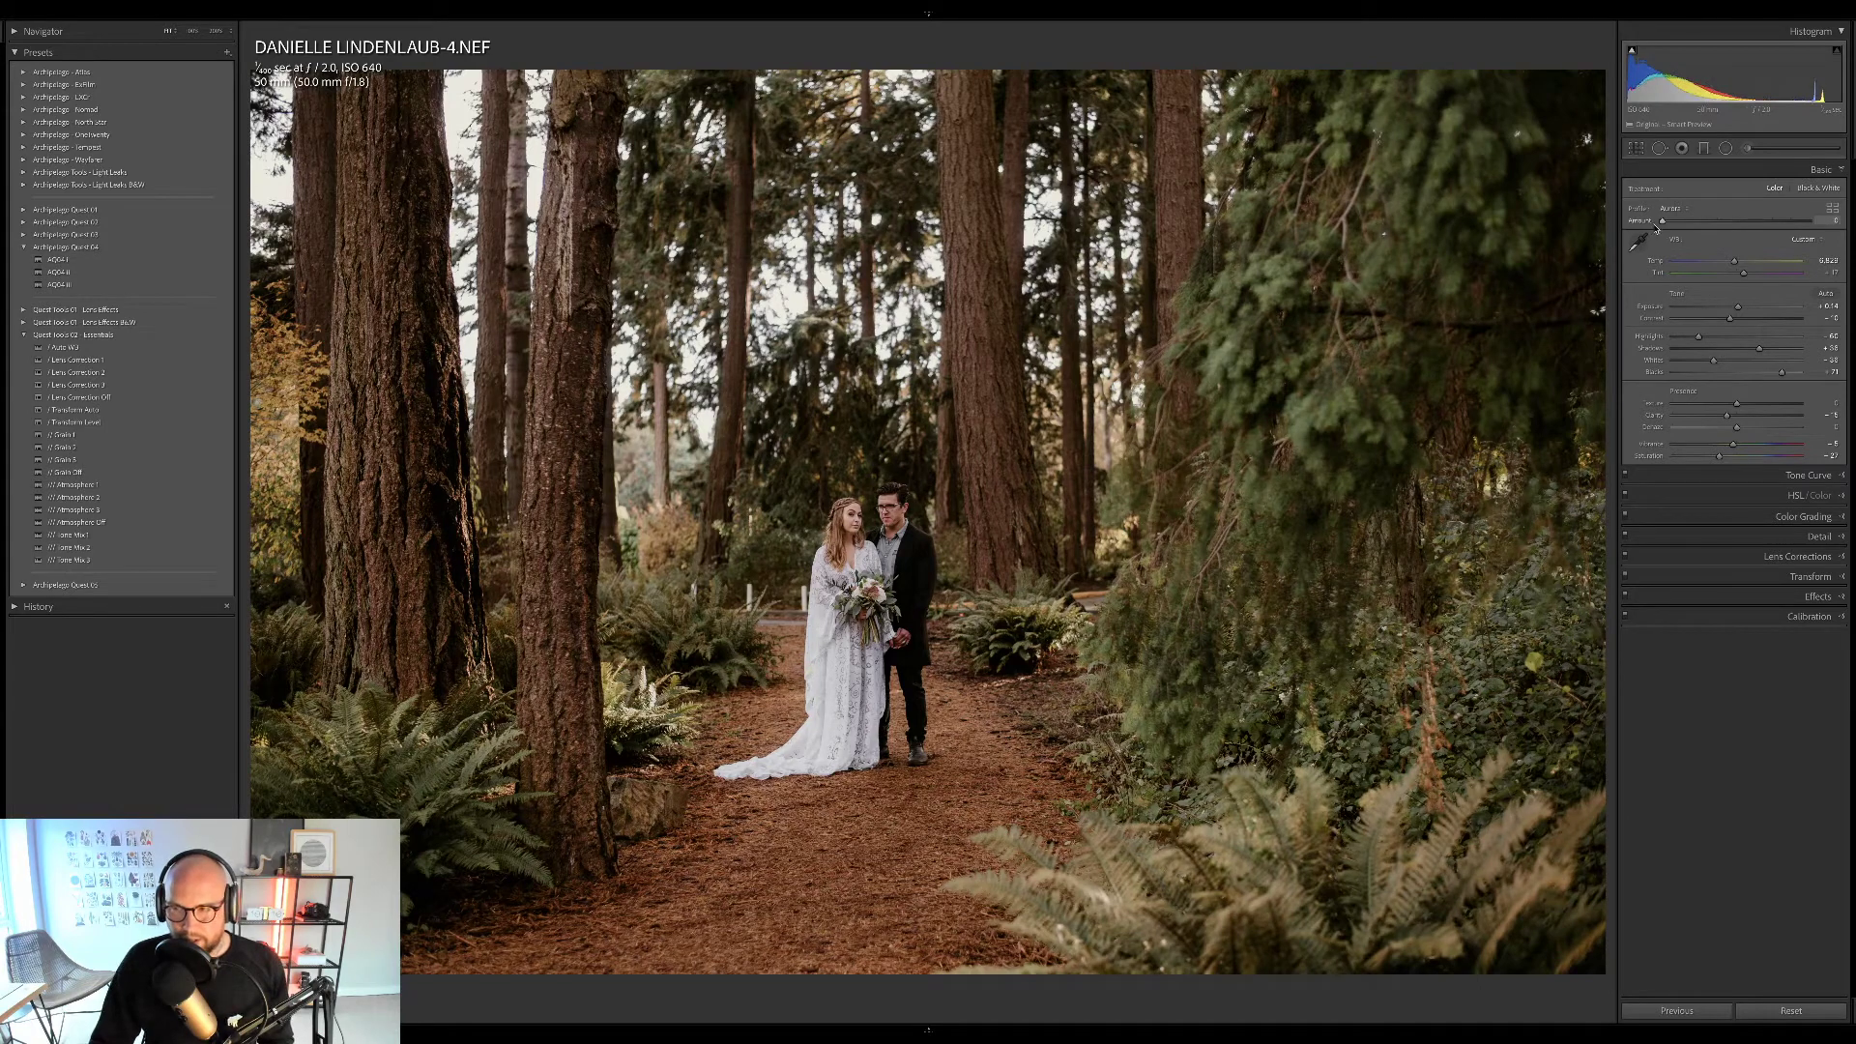
pyautogui.moveTo(1656, 227); pyautogui.dragTo(1830, 237)
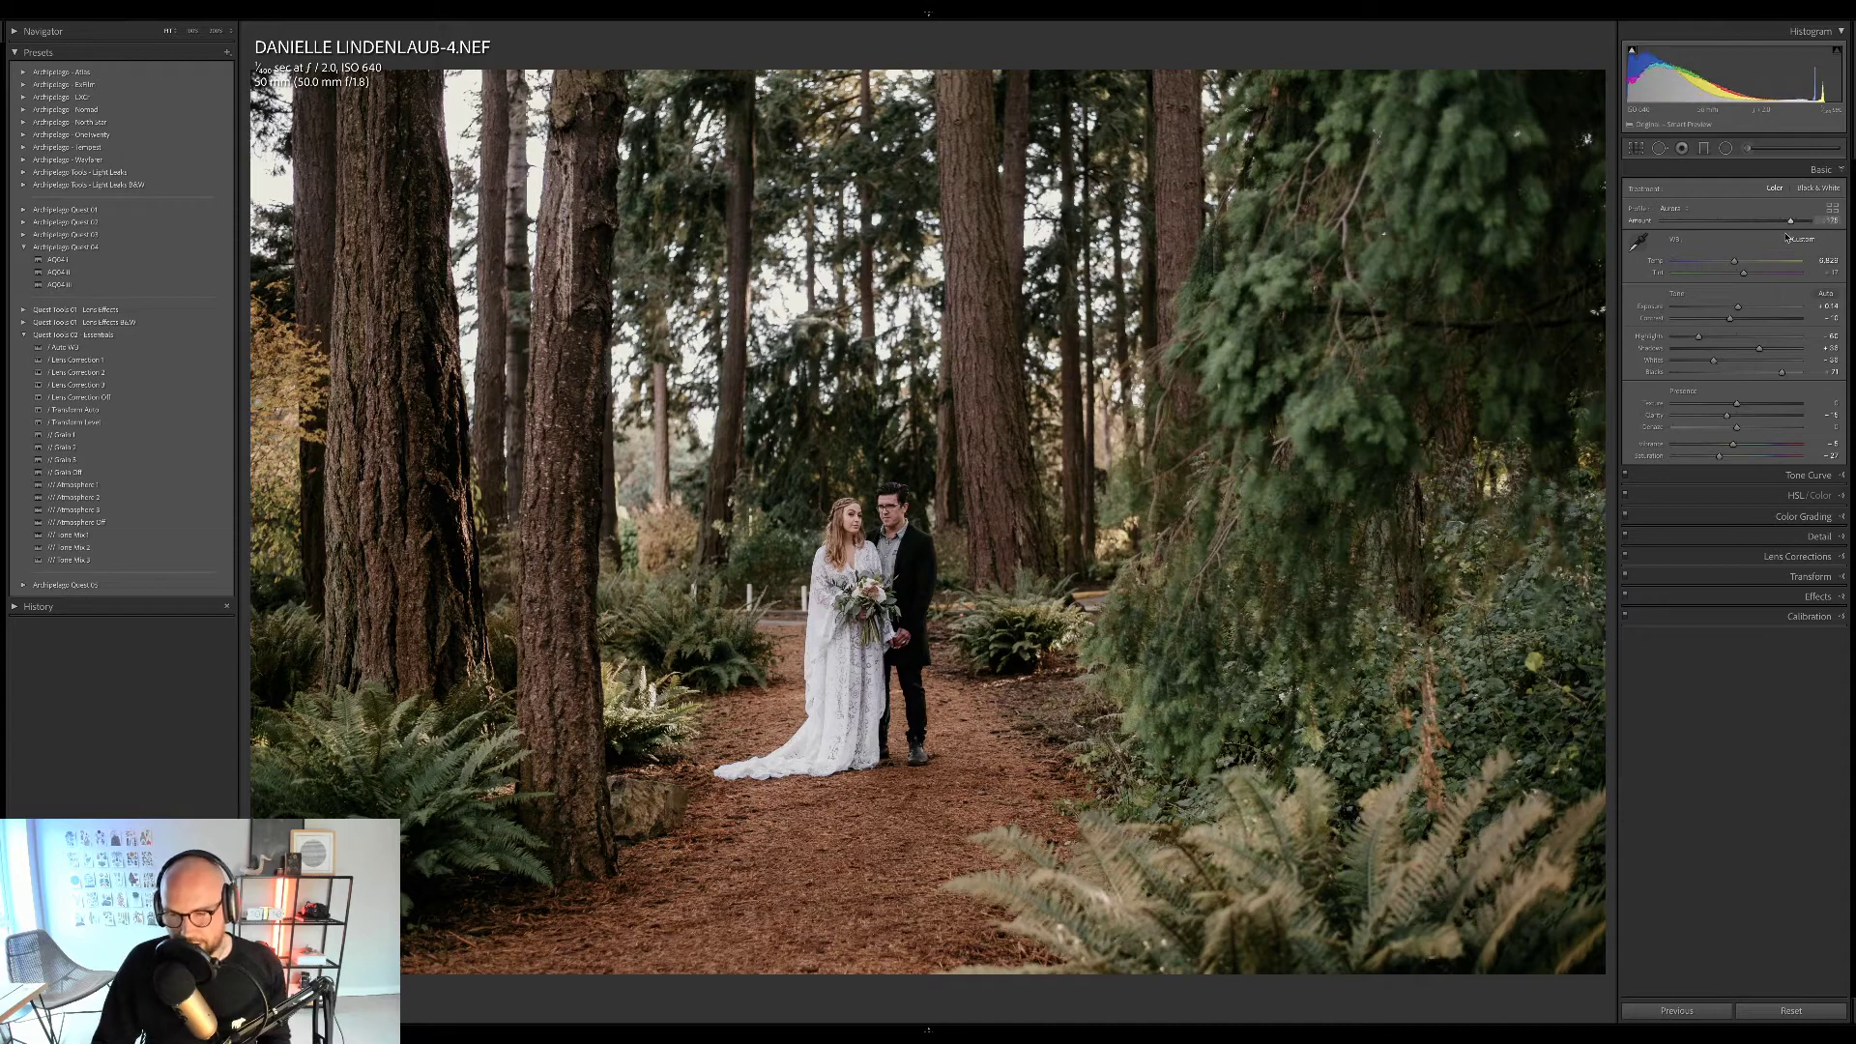
pyautogui.moveTo(1694, 246); pyautogui.dragTo(1632, 247)
pyautogui.moveTo(1755, 237); pyautogui.dragTo(1854, 229)
# Settle the profile amount near 158 after more comparisons, and lift Exposure to about +0.22.
pyautogui.moveTo(1687, 232); pyautogui.dragTo(1641, 239)
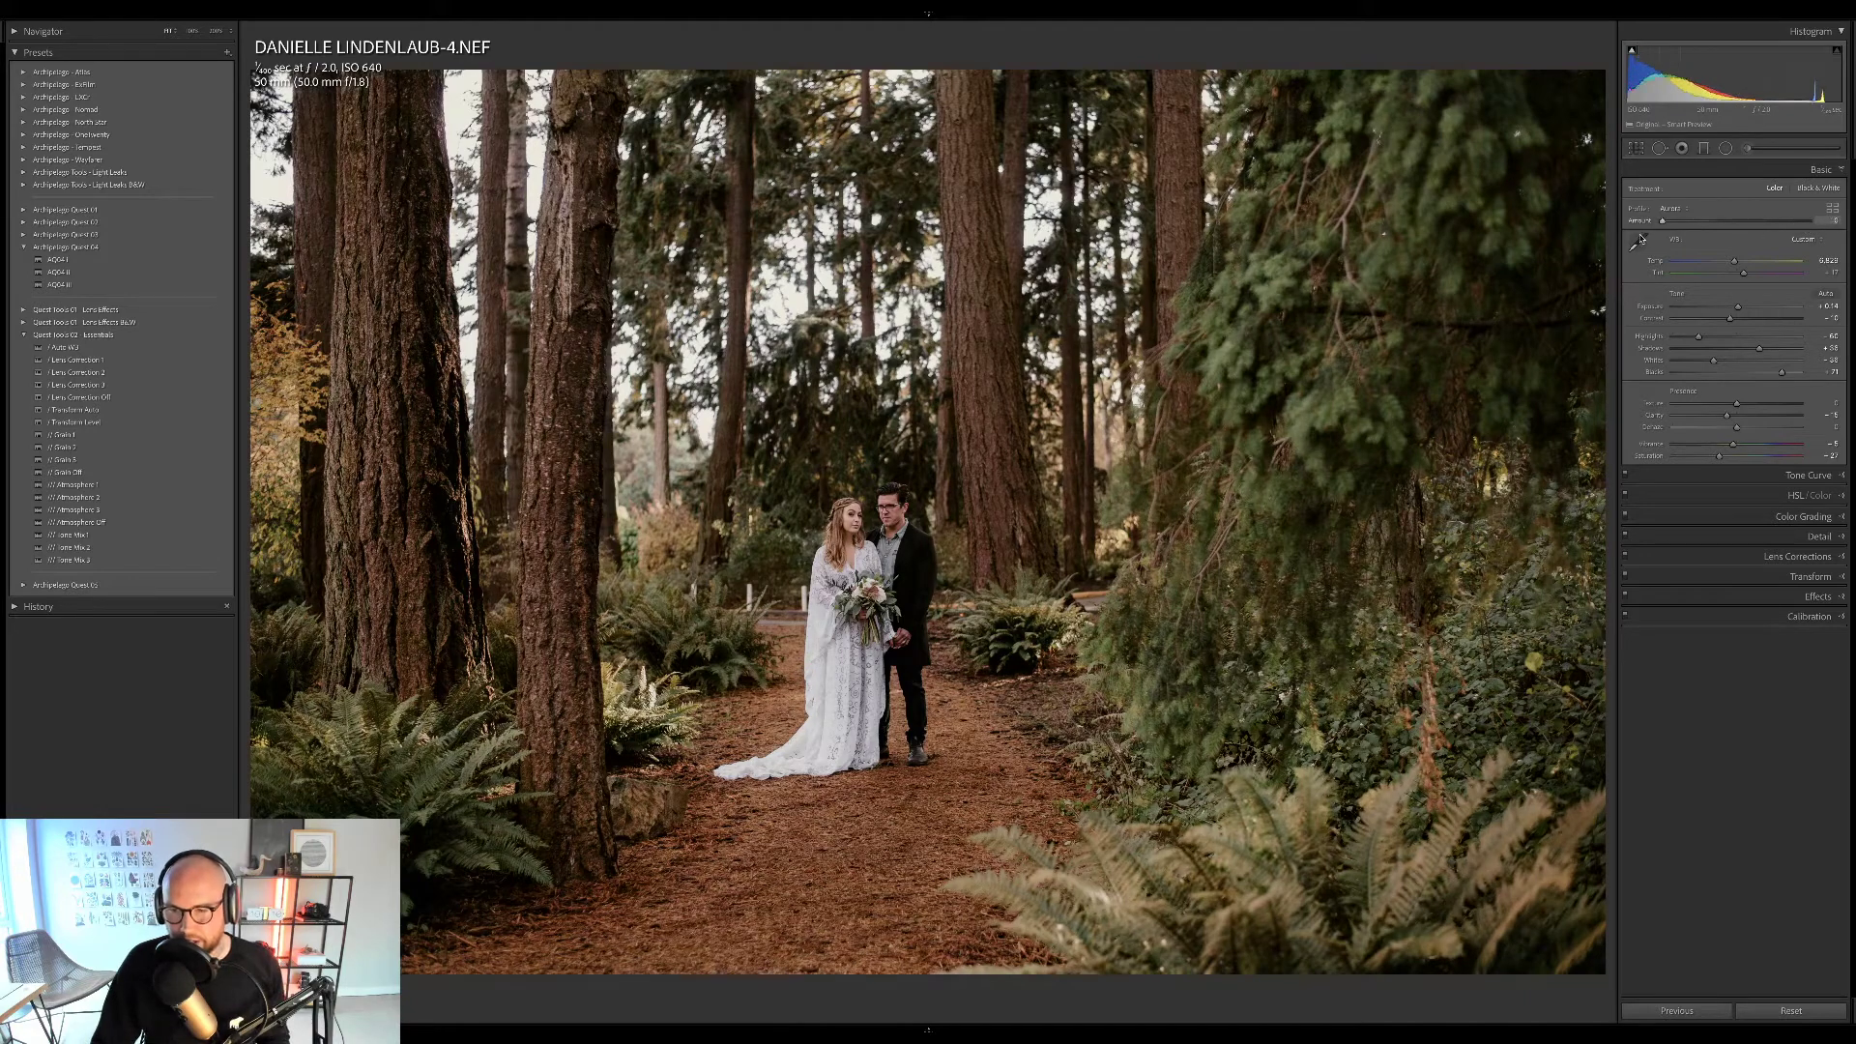
pyautogui.moveTo(1753, 231); pyautogui.dragTo(1853, 228)
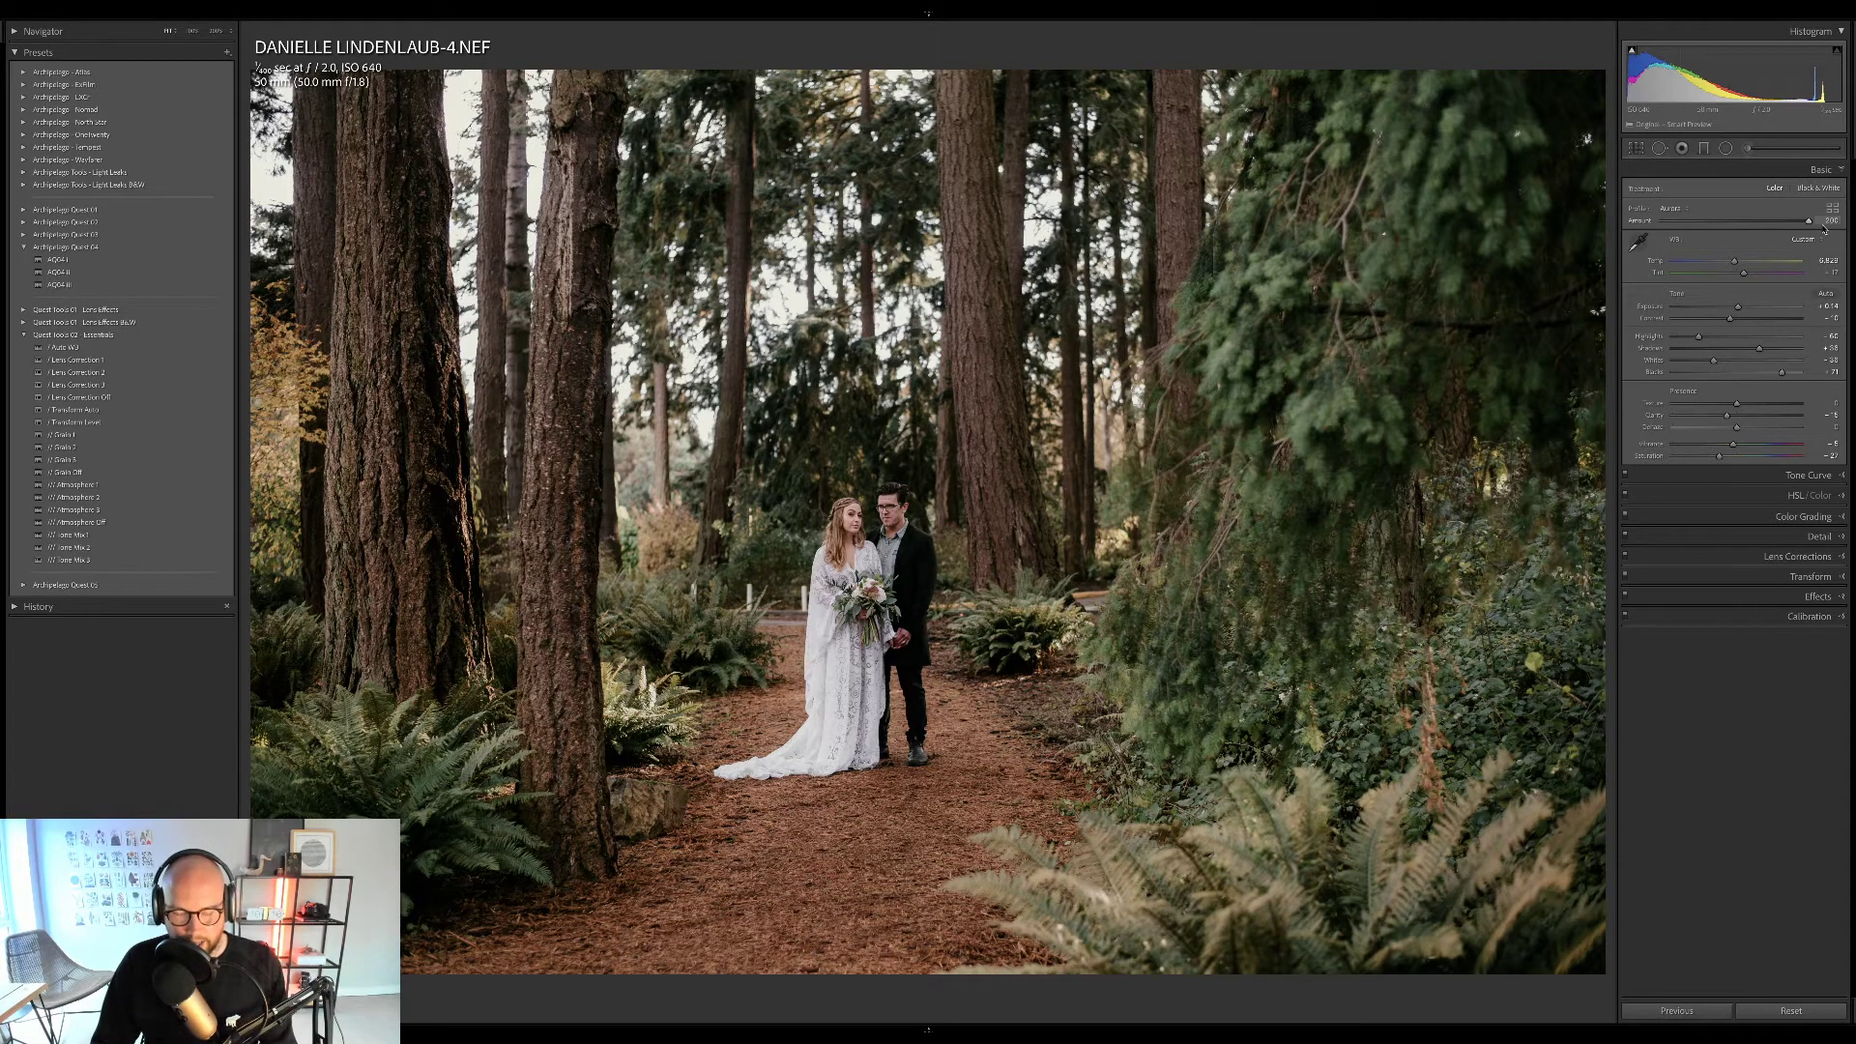
pyautogui.moveTo(1811, 229); pyautogui.dragTo(1718, 235)
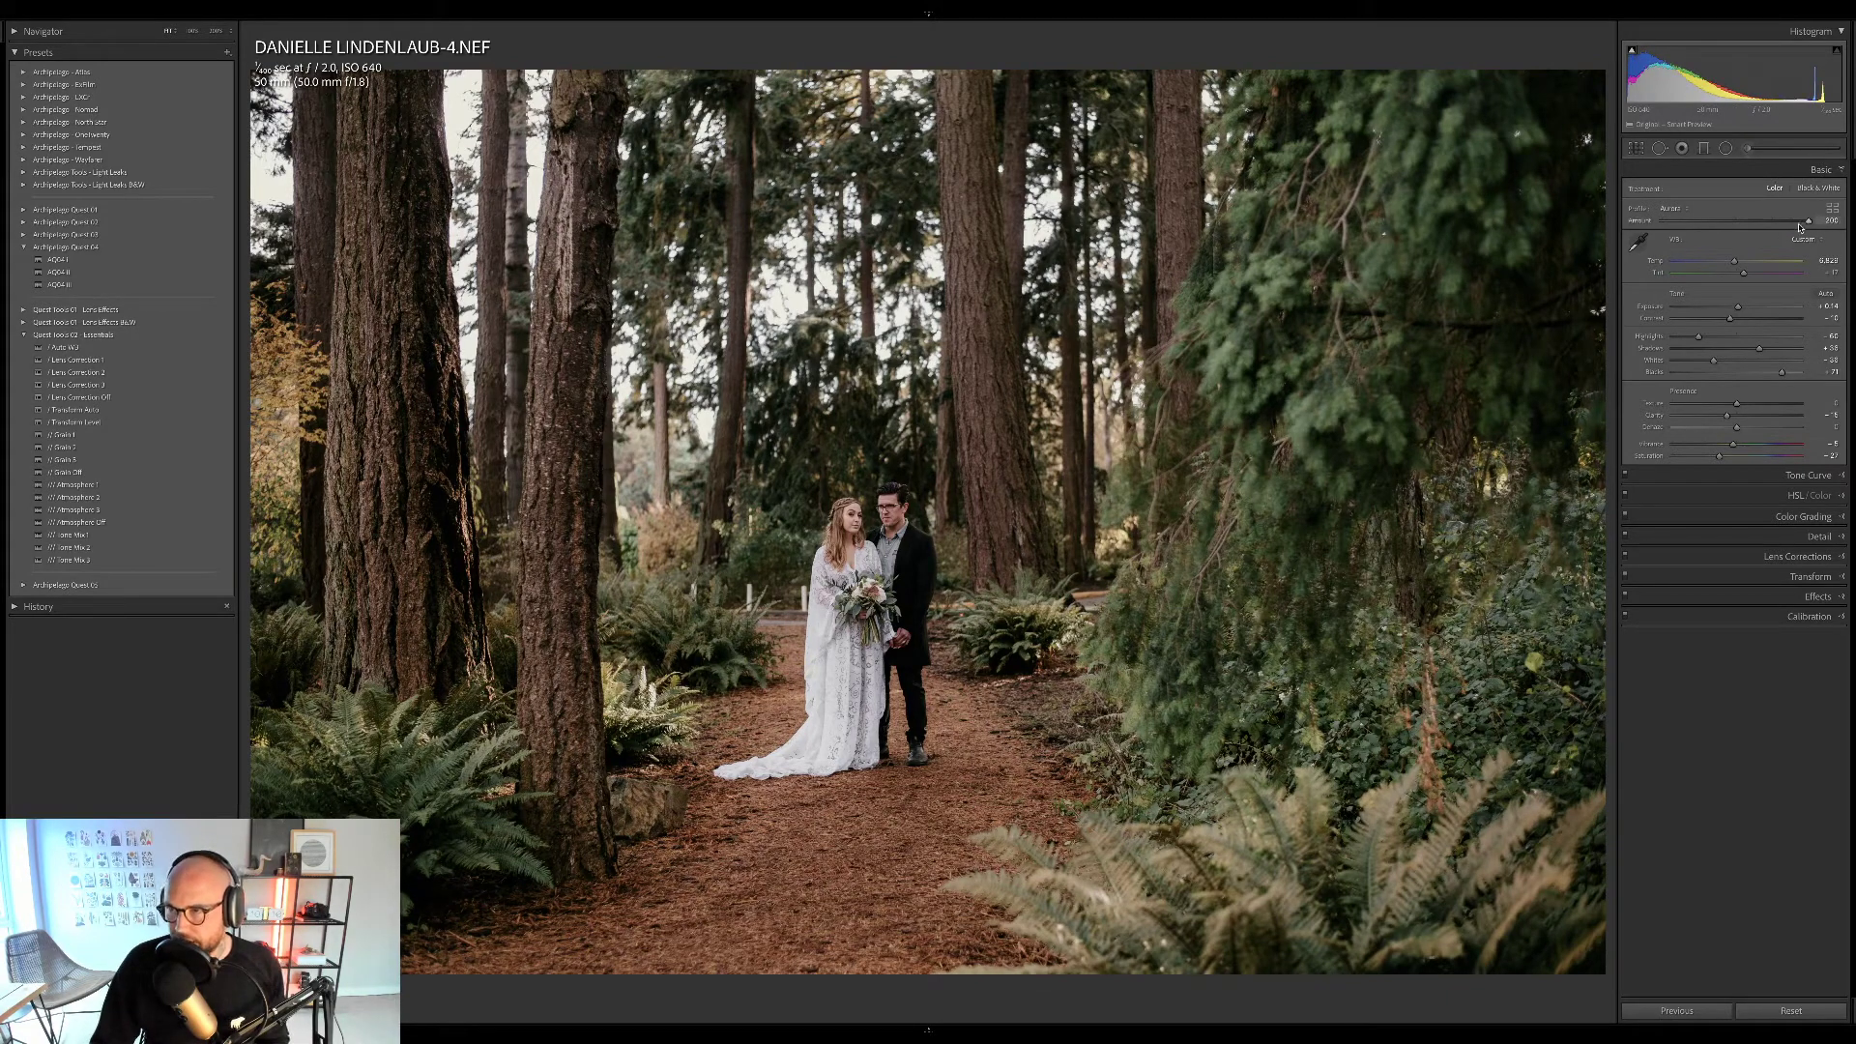
pyautogui.moveTo(1800, 228)
pyautogui.mouseDown()
pyautogui.moveTo(1665, 229)
pyautogui.moveTo(1784, 223)
pyautogui.mouseUp()
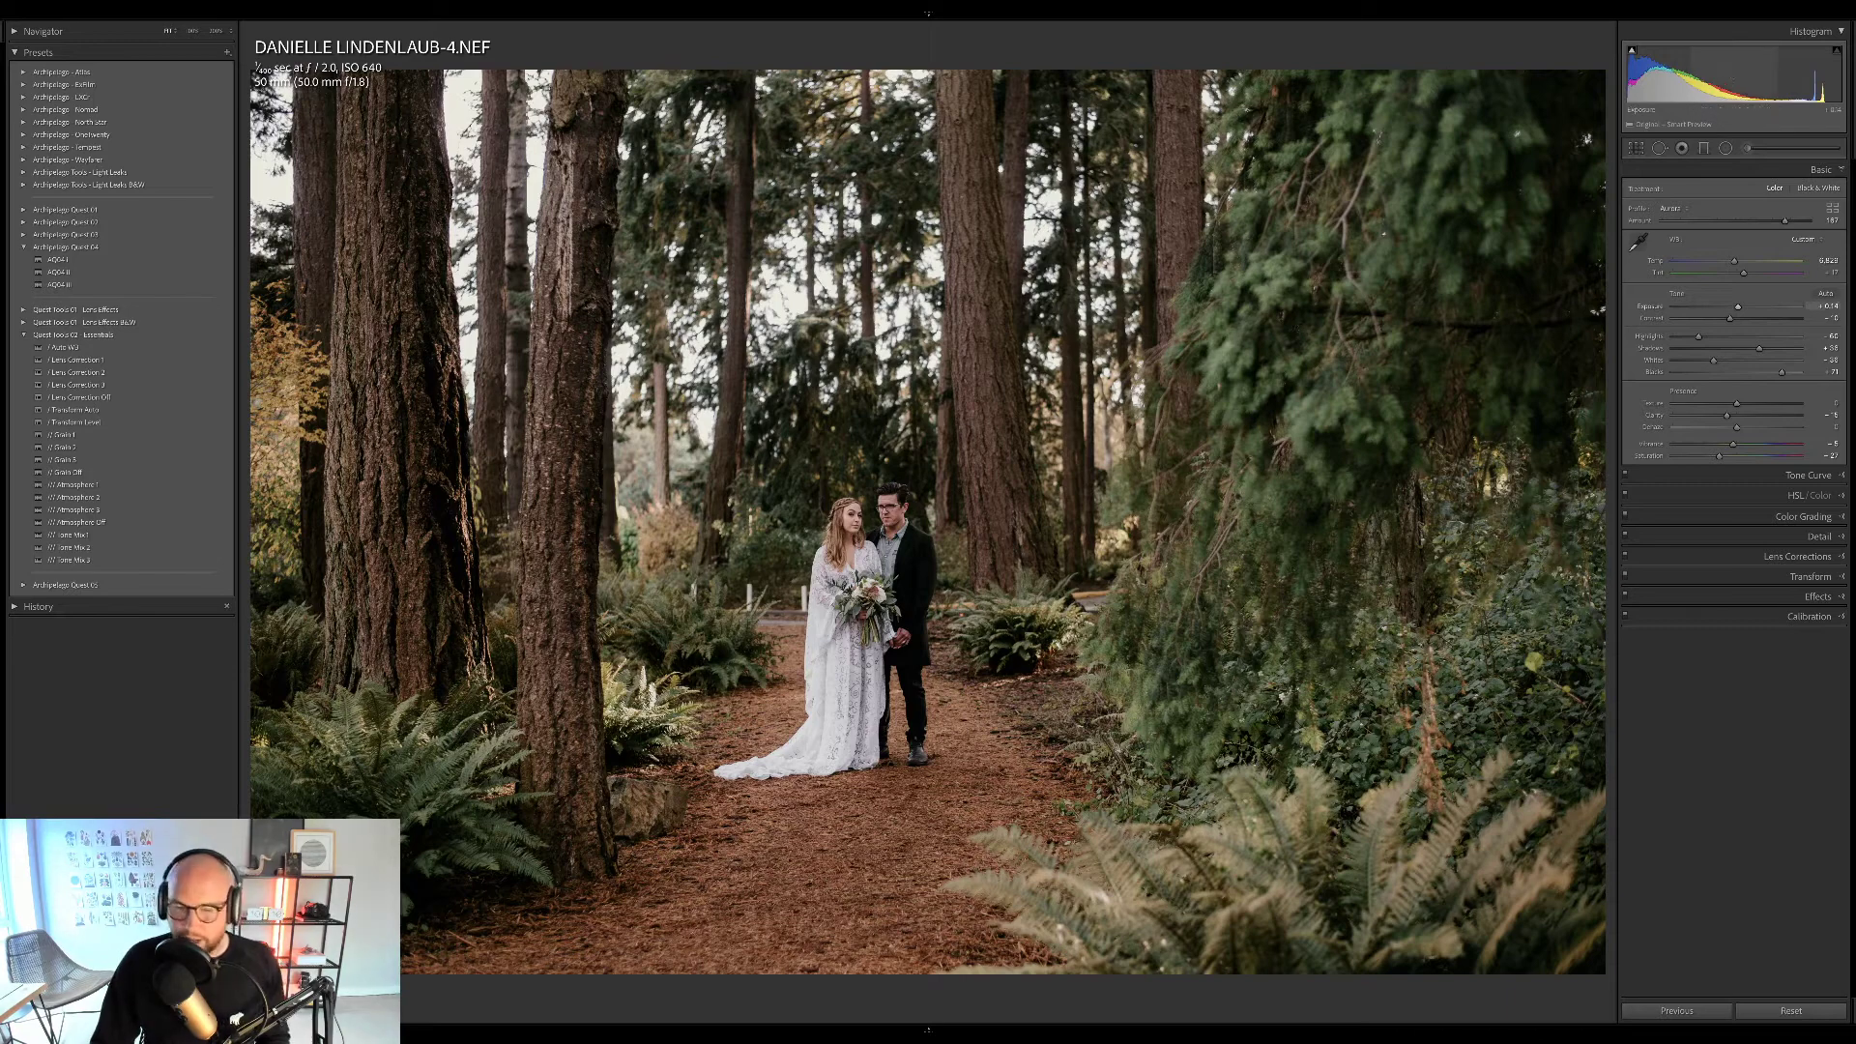
pyautogui.moveTo(1809, 306); pyautogui.dragTo(1811, 306)
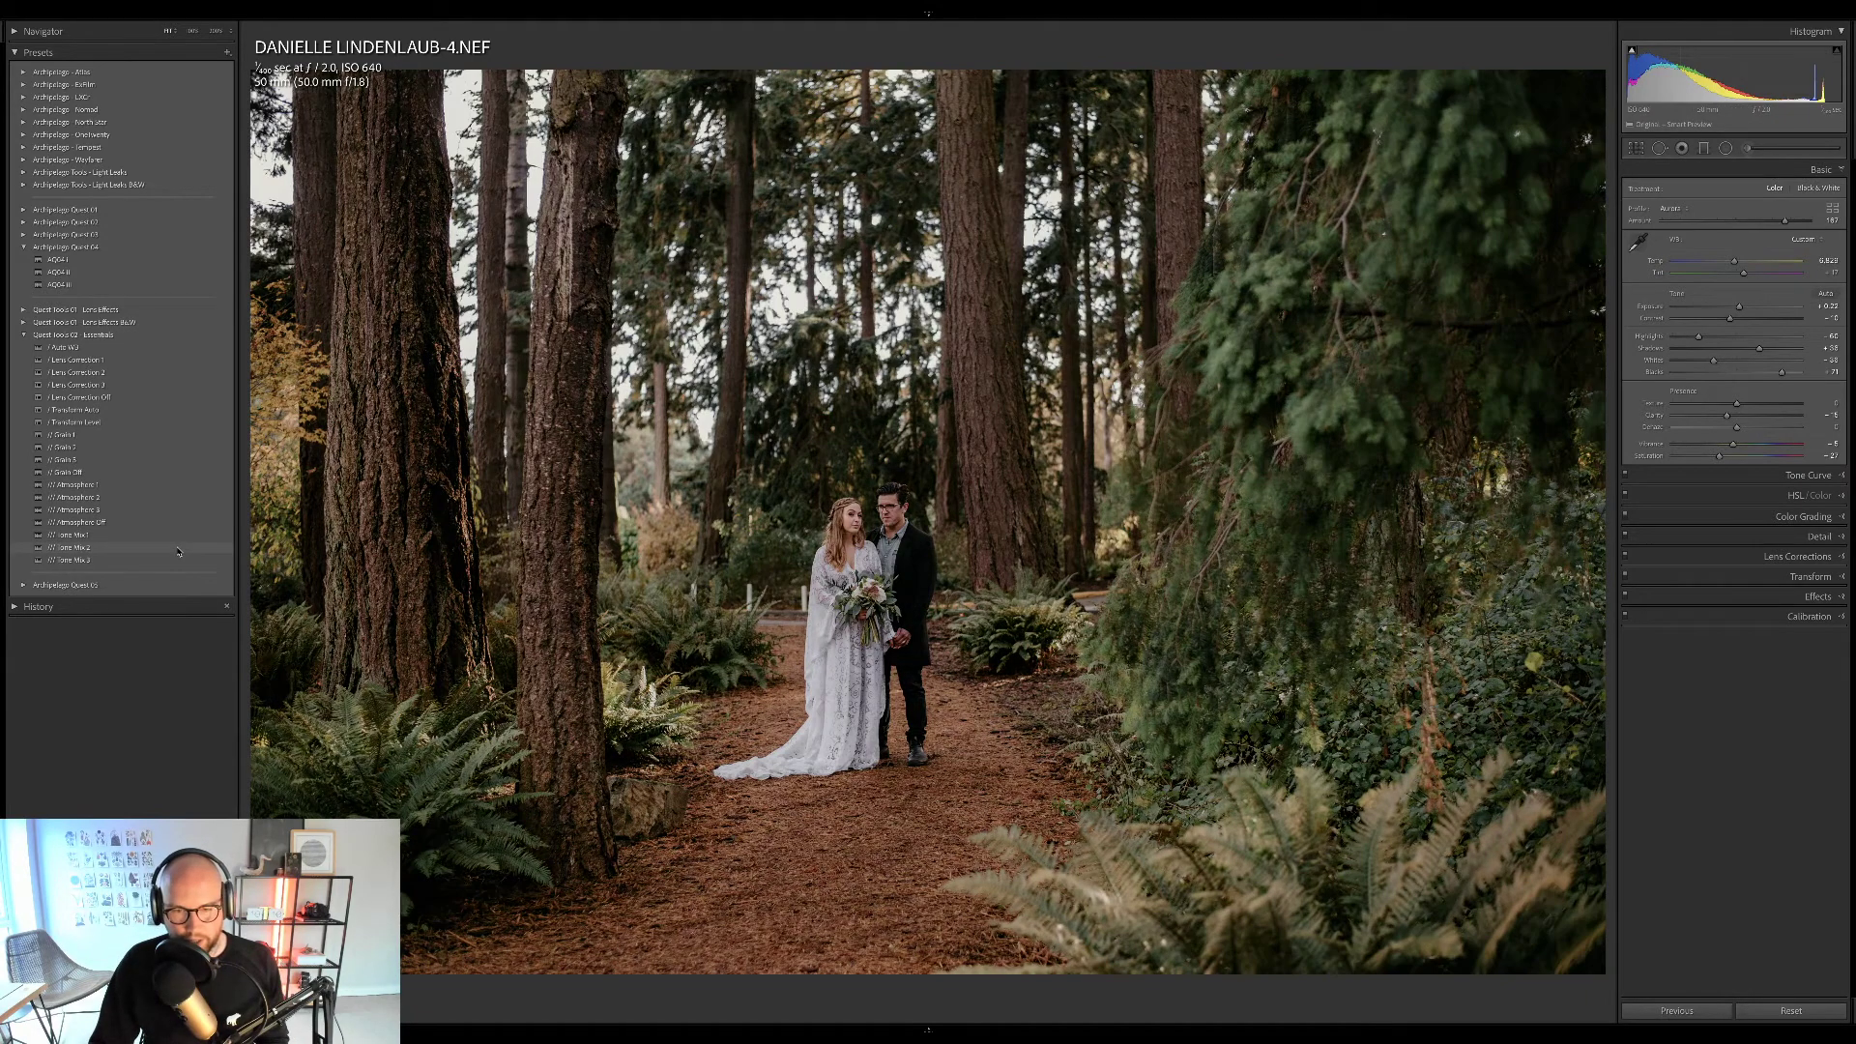
# Apply the Tone Mix 2 preset, then zoom to 100% and beyond on the couple.
pyautogui.click(179, 552)
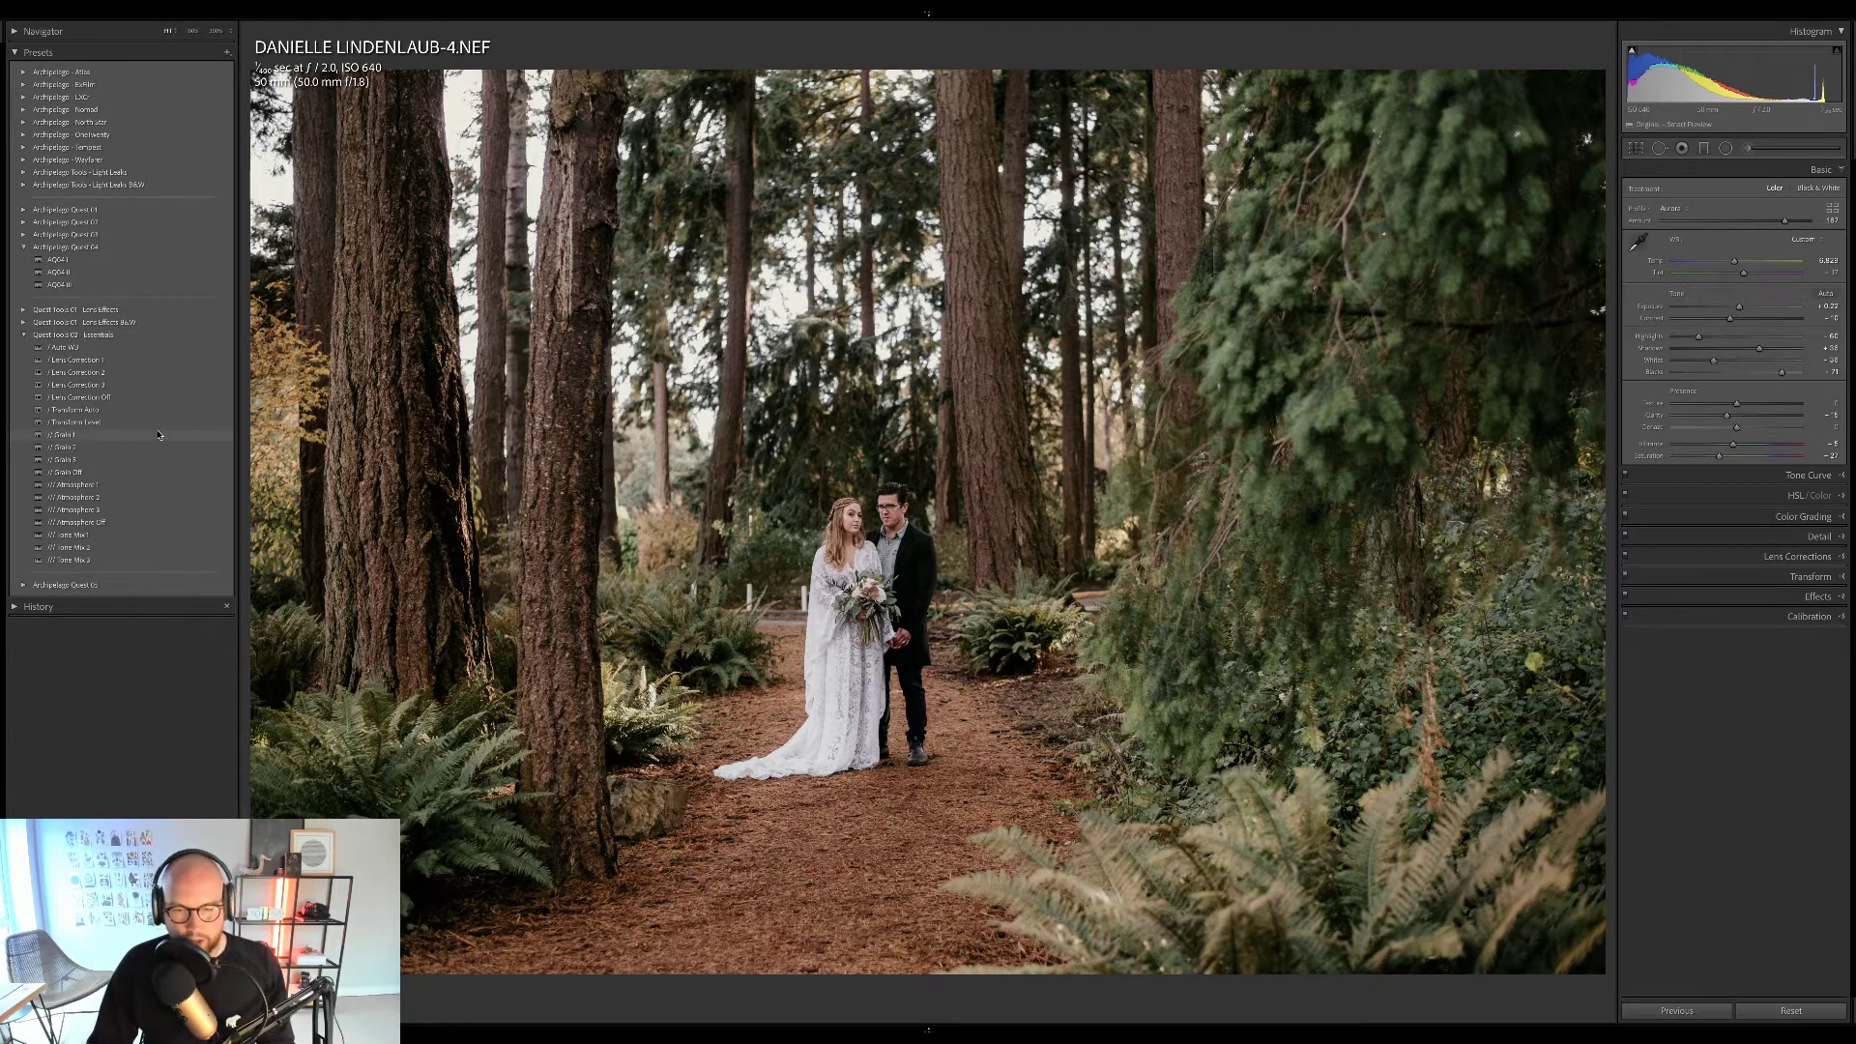
pyautogui.click(822, 527)
pyautogui.moveTo(899, 628); pyautogui.dragTo(958, 487)
pyautogui.scroll(2, 906, 568)
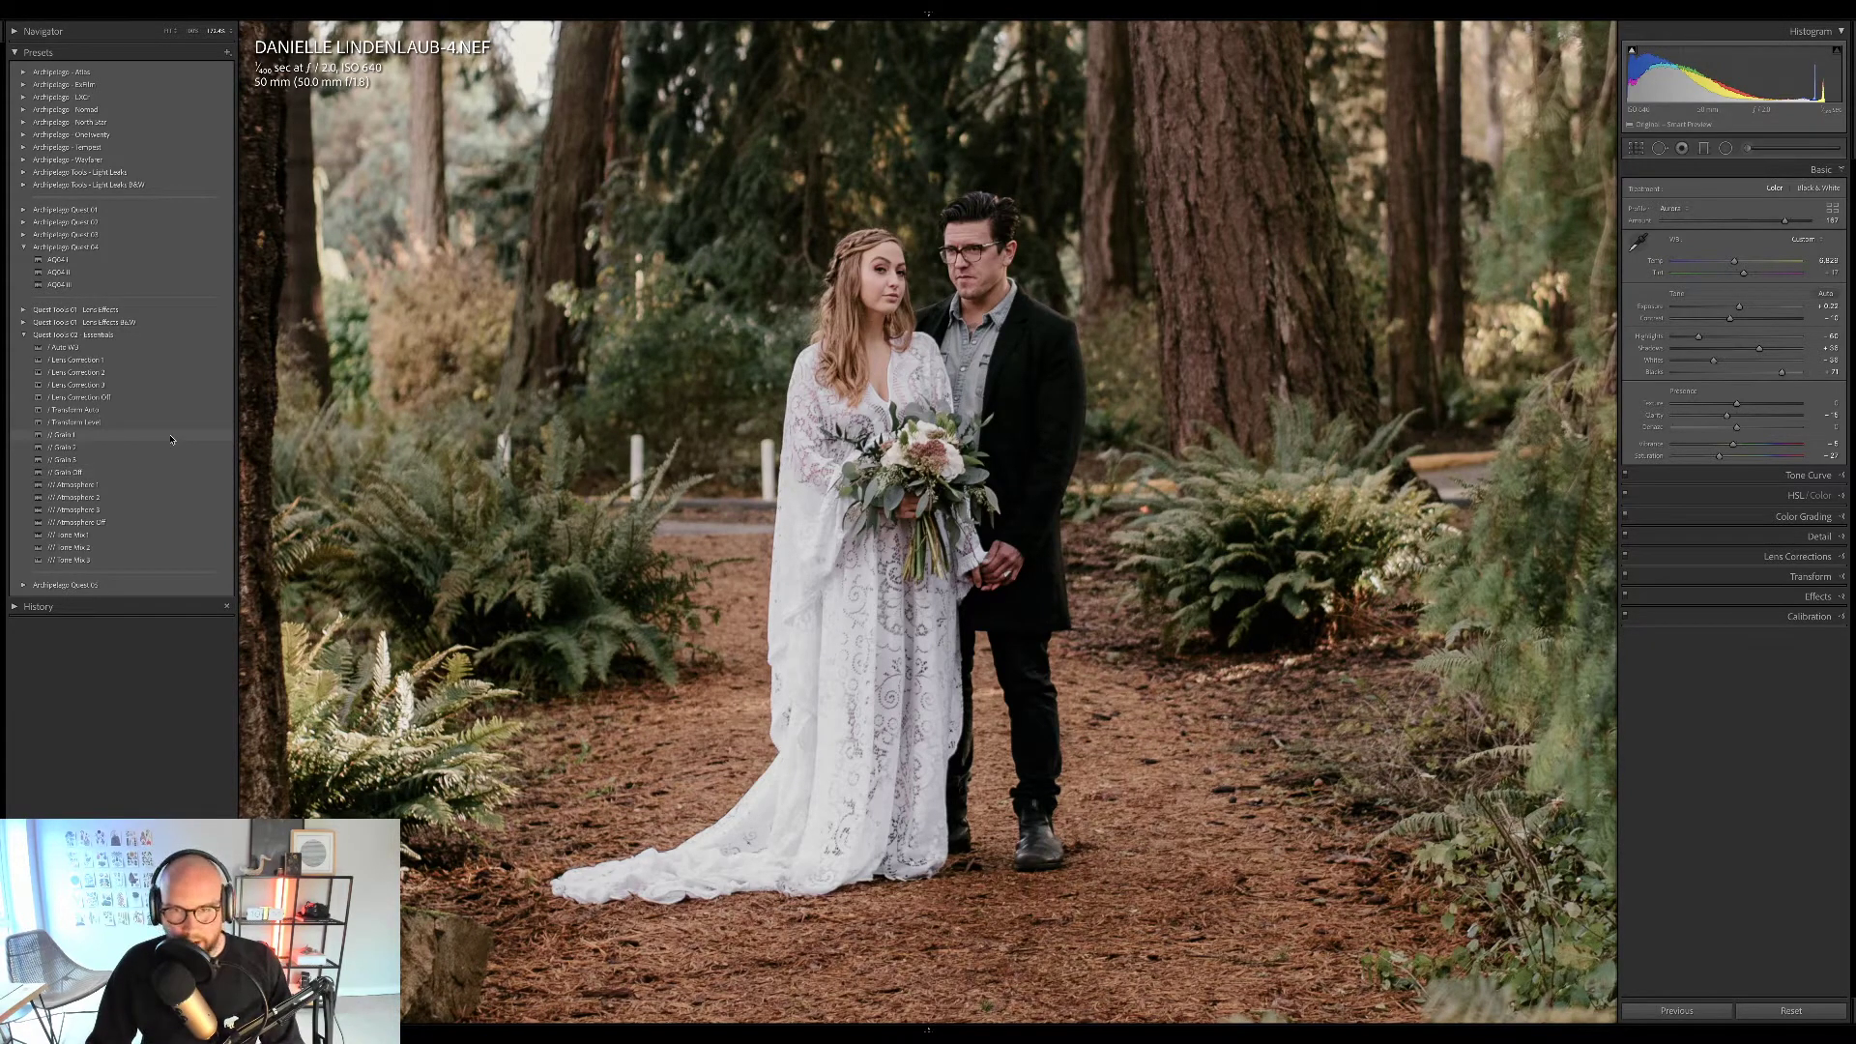
# Add the Grain 1 preset and show the Before/After comparison.
pyautogui.click(171, 442)
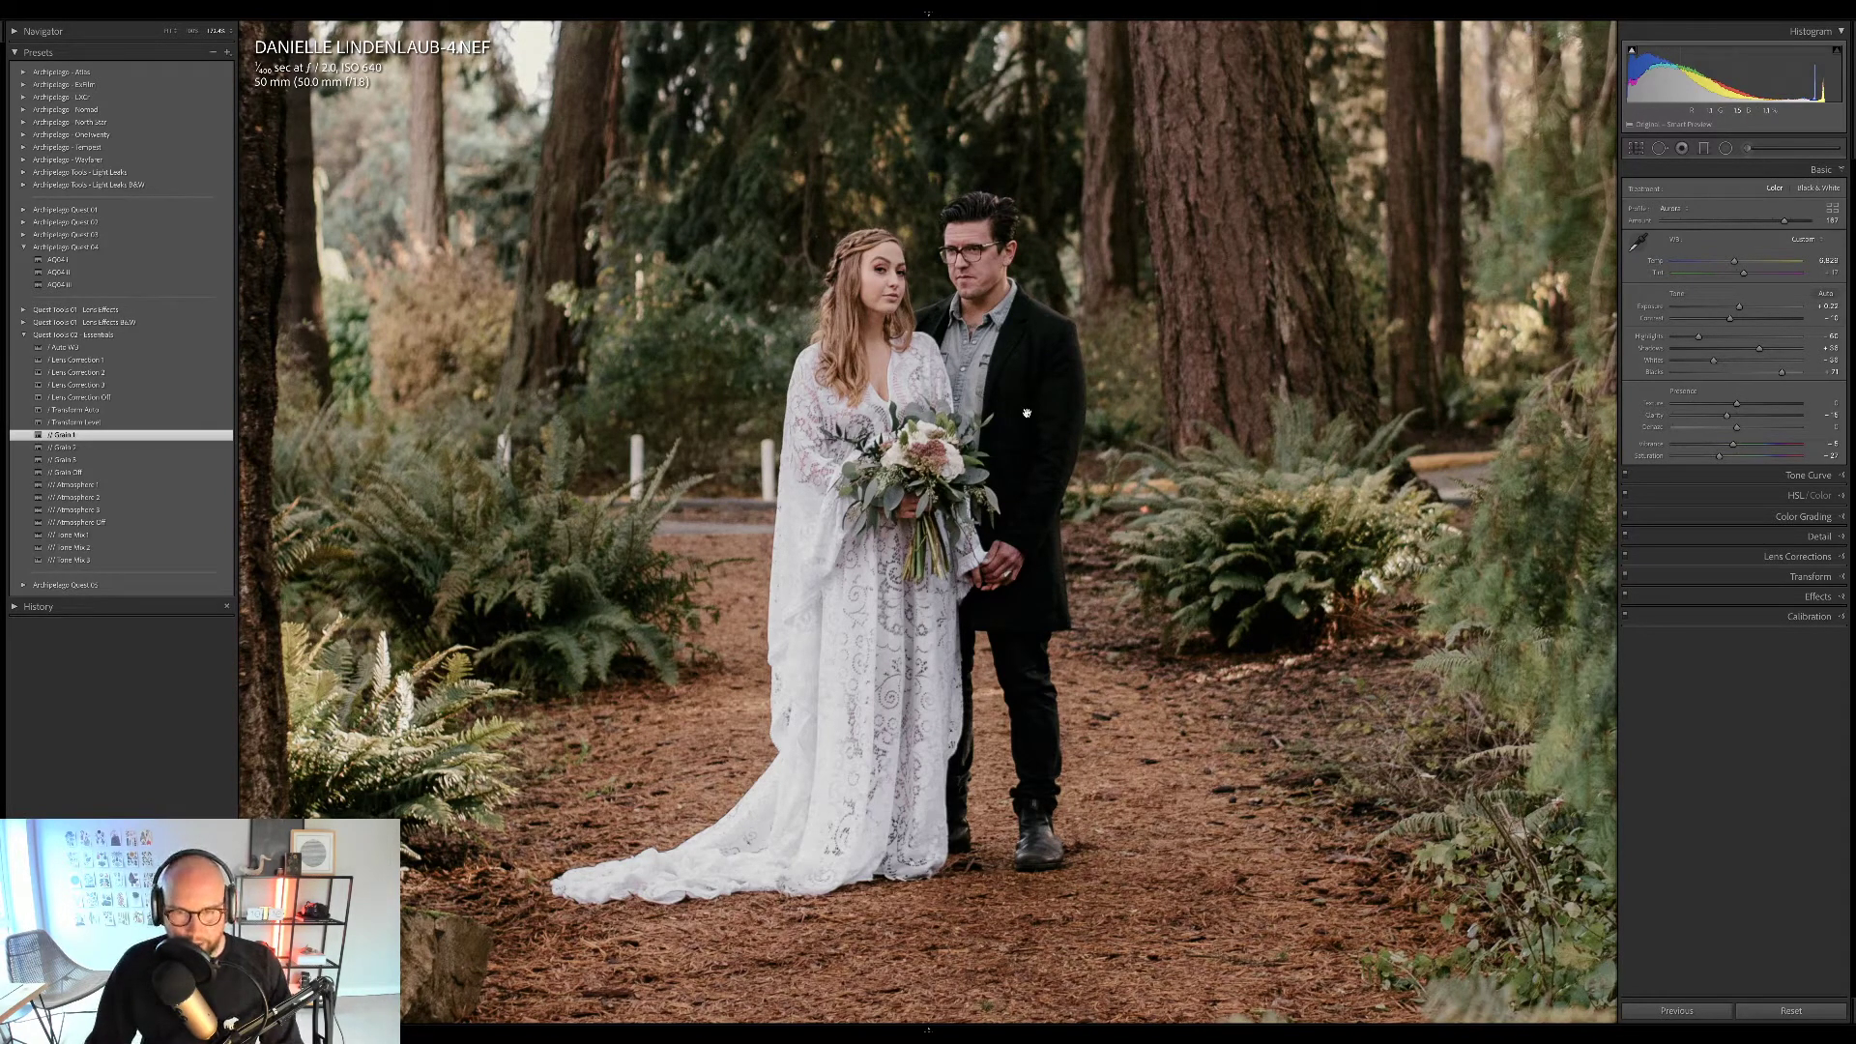
pyautogui.press('y')
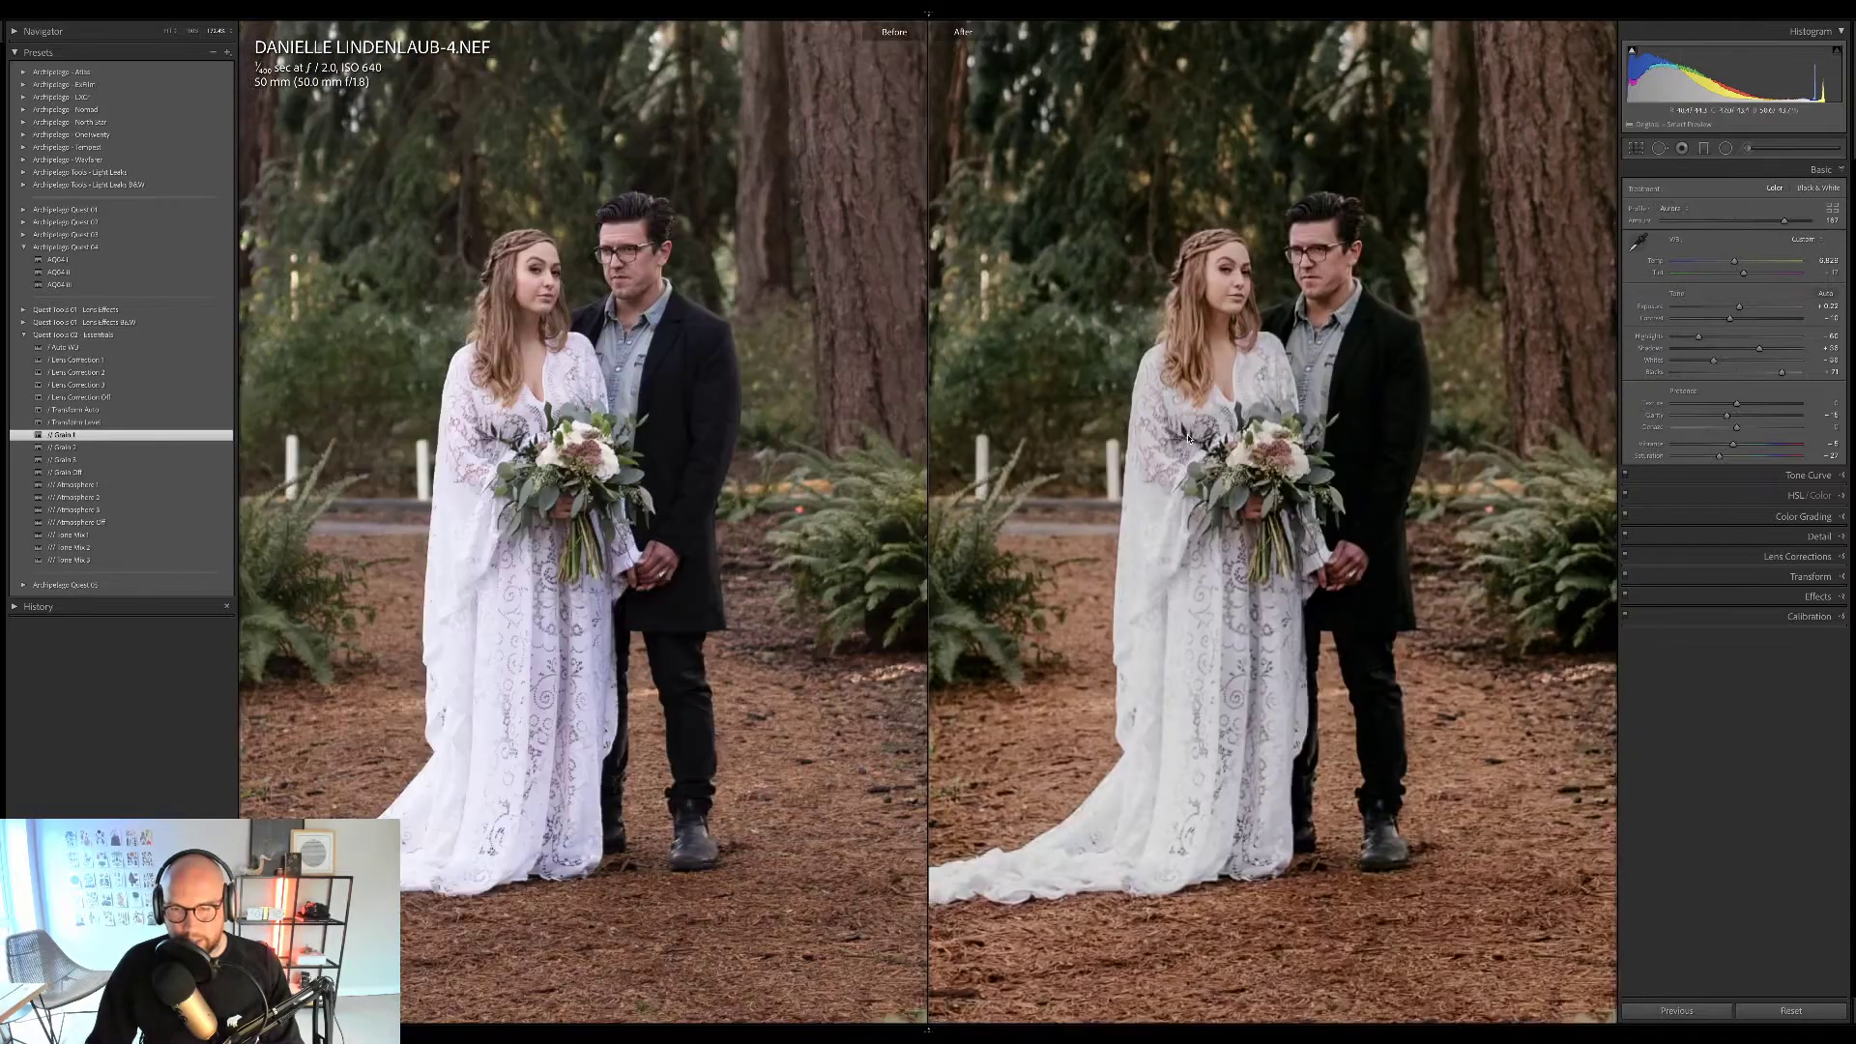
pyautogui.hscroll(-2, 1287, 434)
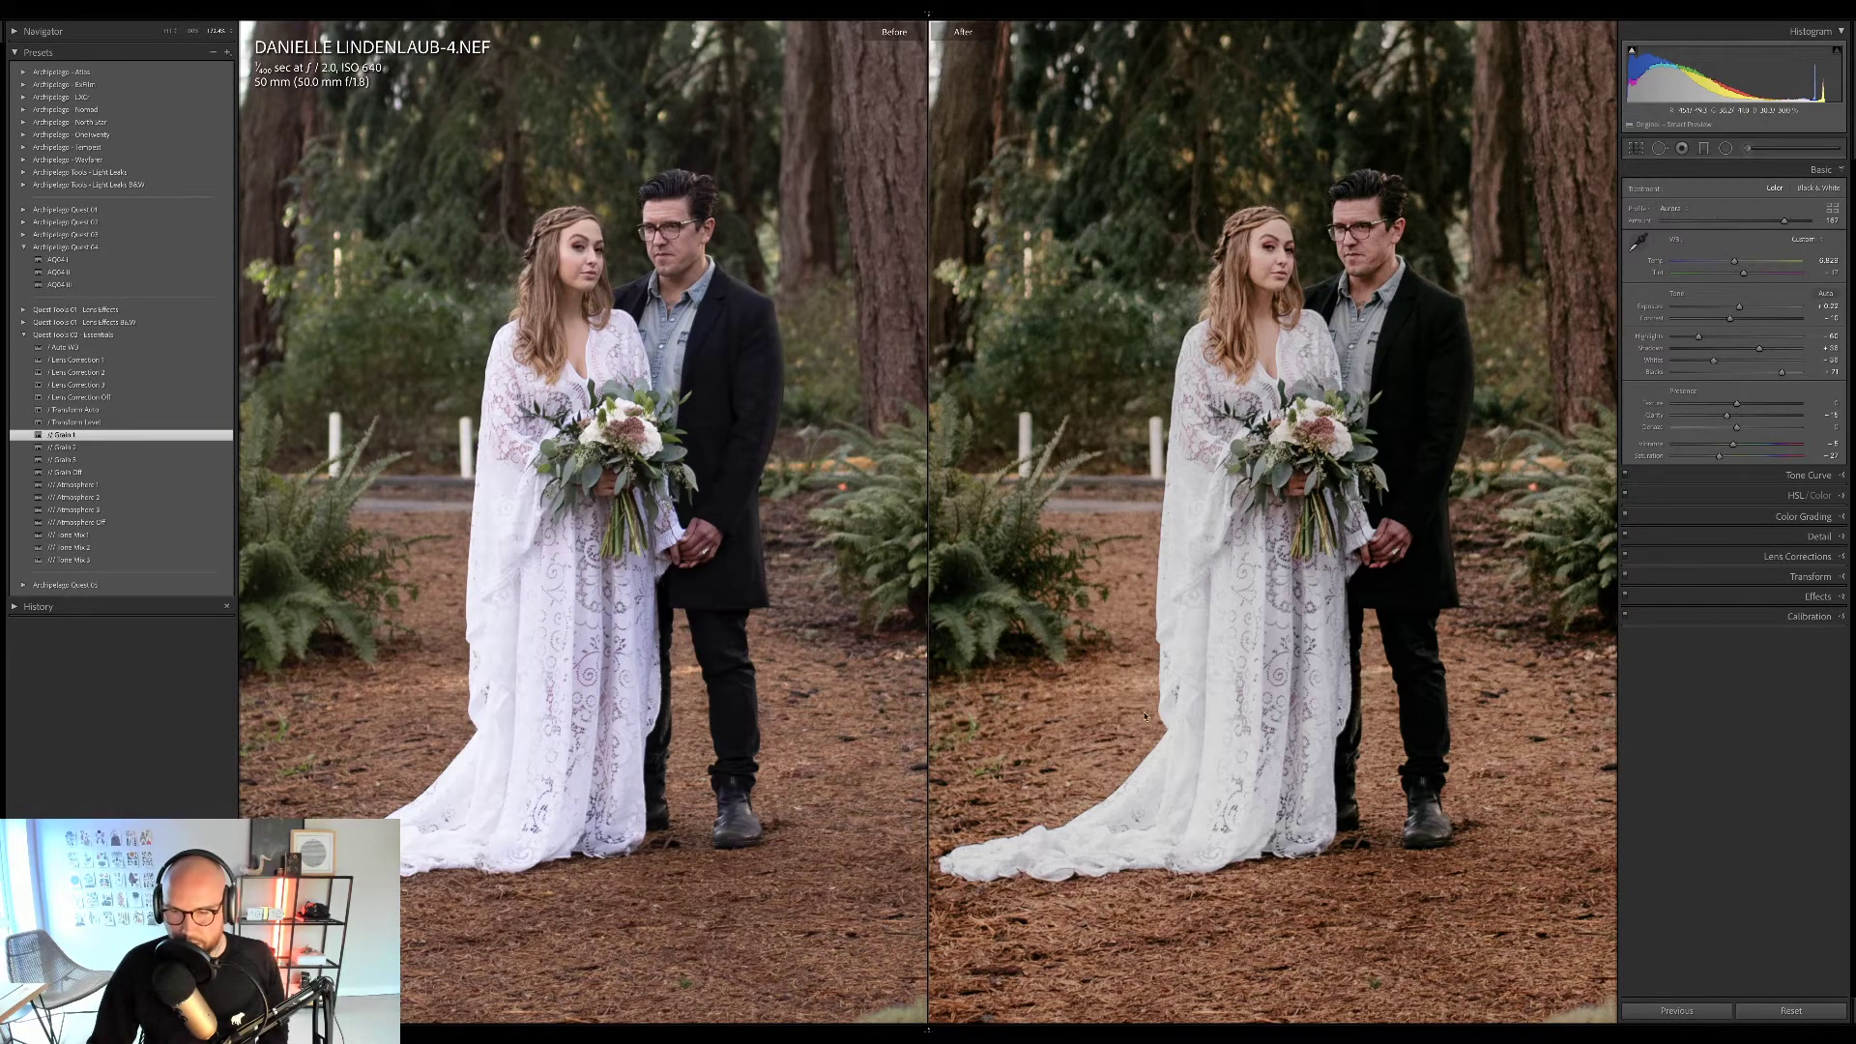
# Inspect both versions up close, zoom back out, and return to the Library grid.
pyautogui.click(868, 570)
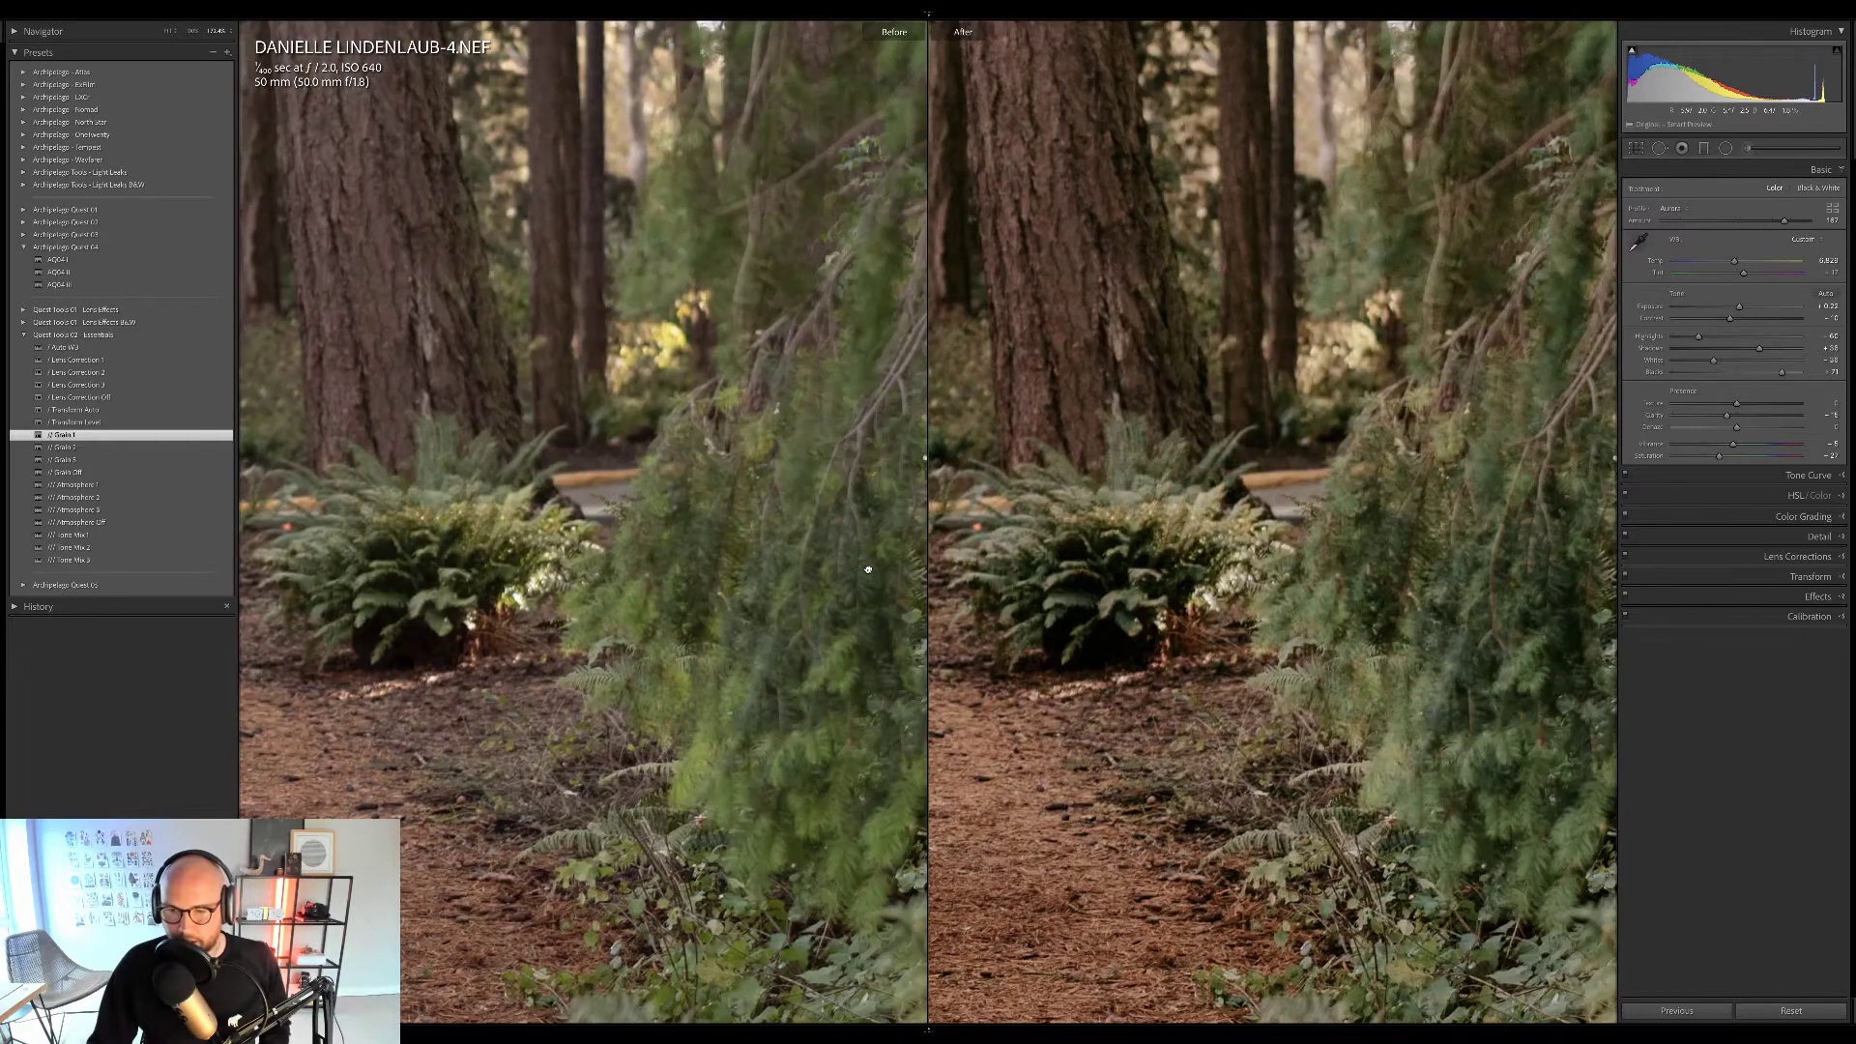
pyautogui.moveTo(1474, 645)
pyautogui.mouseDown()
pyautogui.moveTo(1162, 547)
pyautogui.moveTo(1257, 624)
pyautogui.moveTo(1470, 611)
pyautogui.mouseUp()
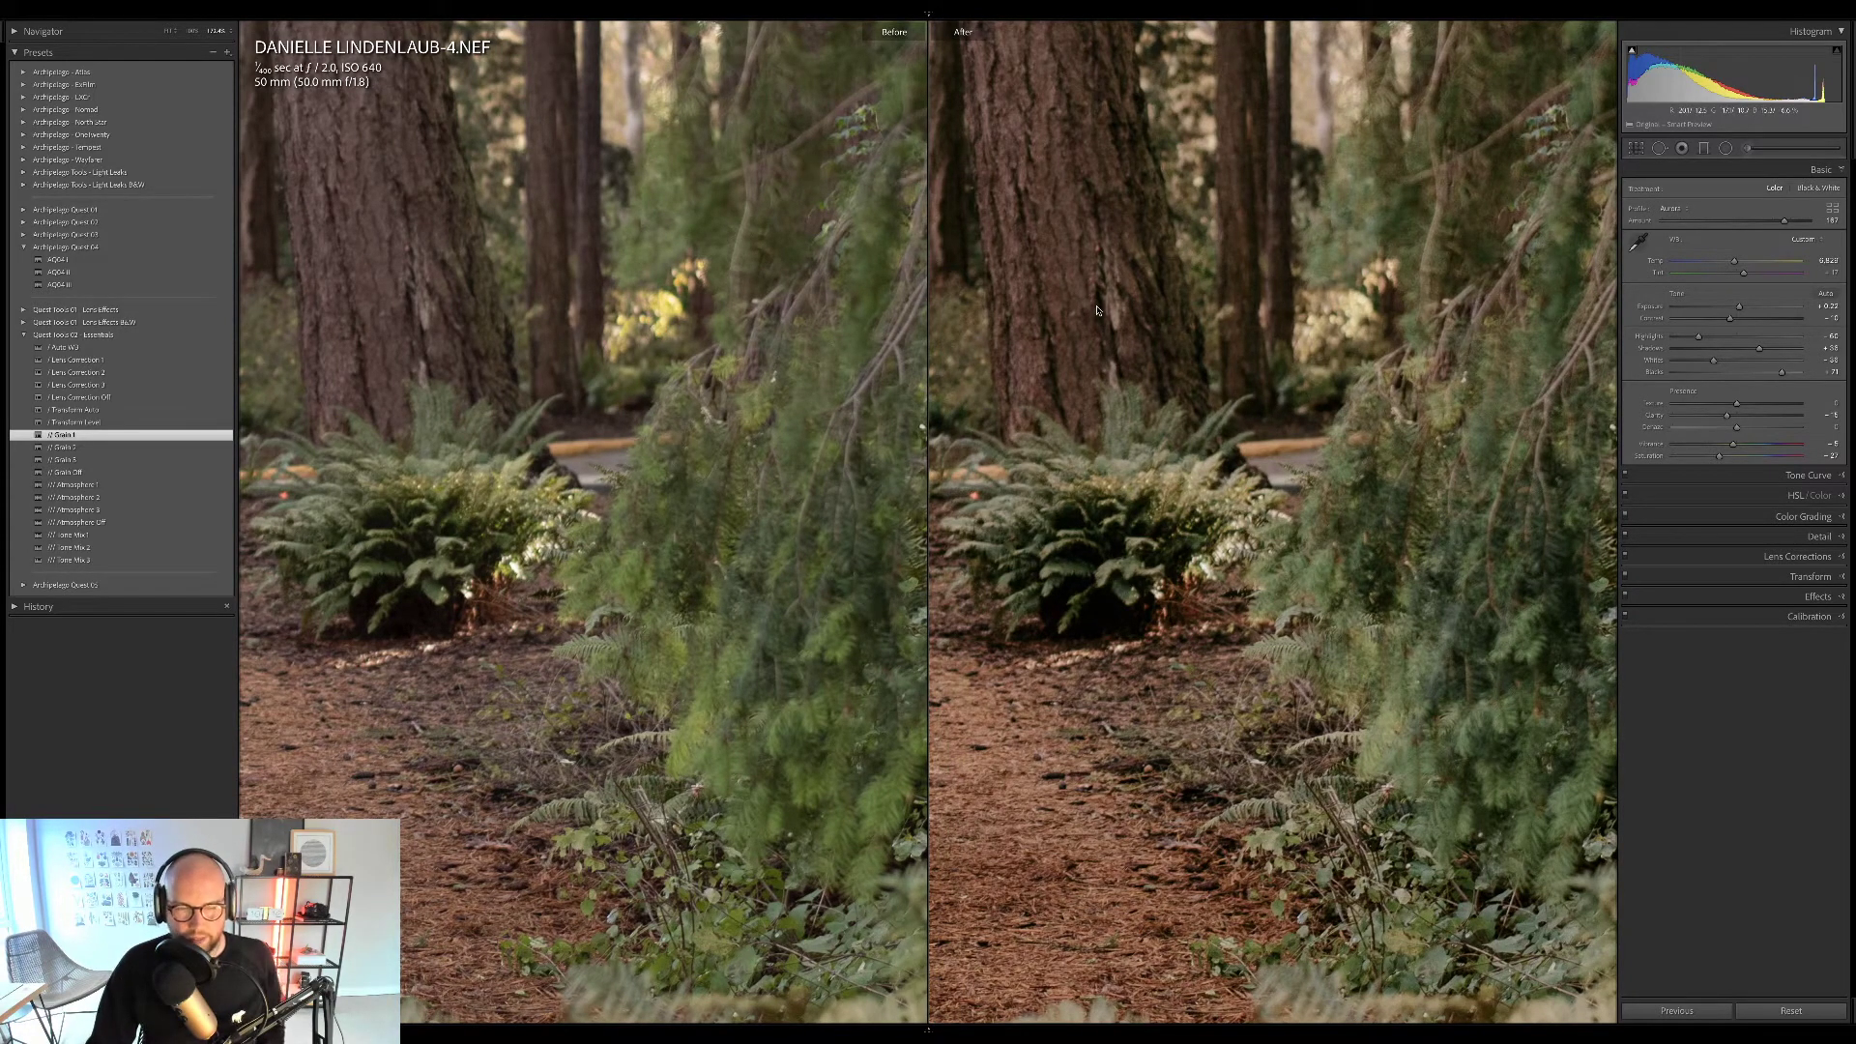
pyautogui.click(1187, 480)
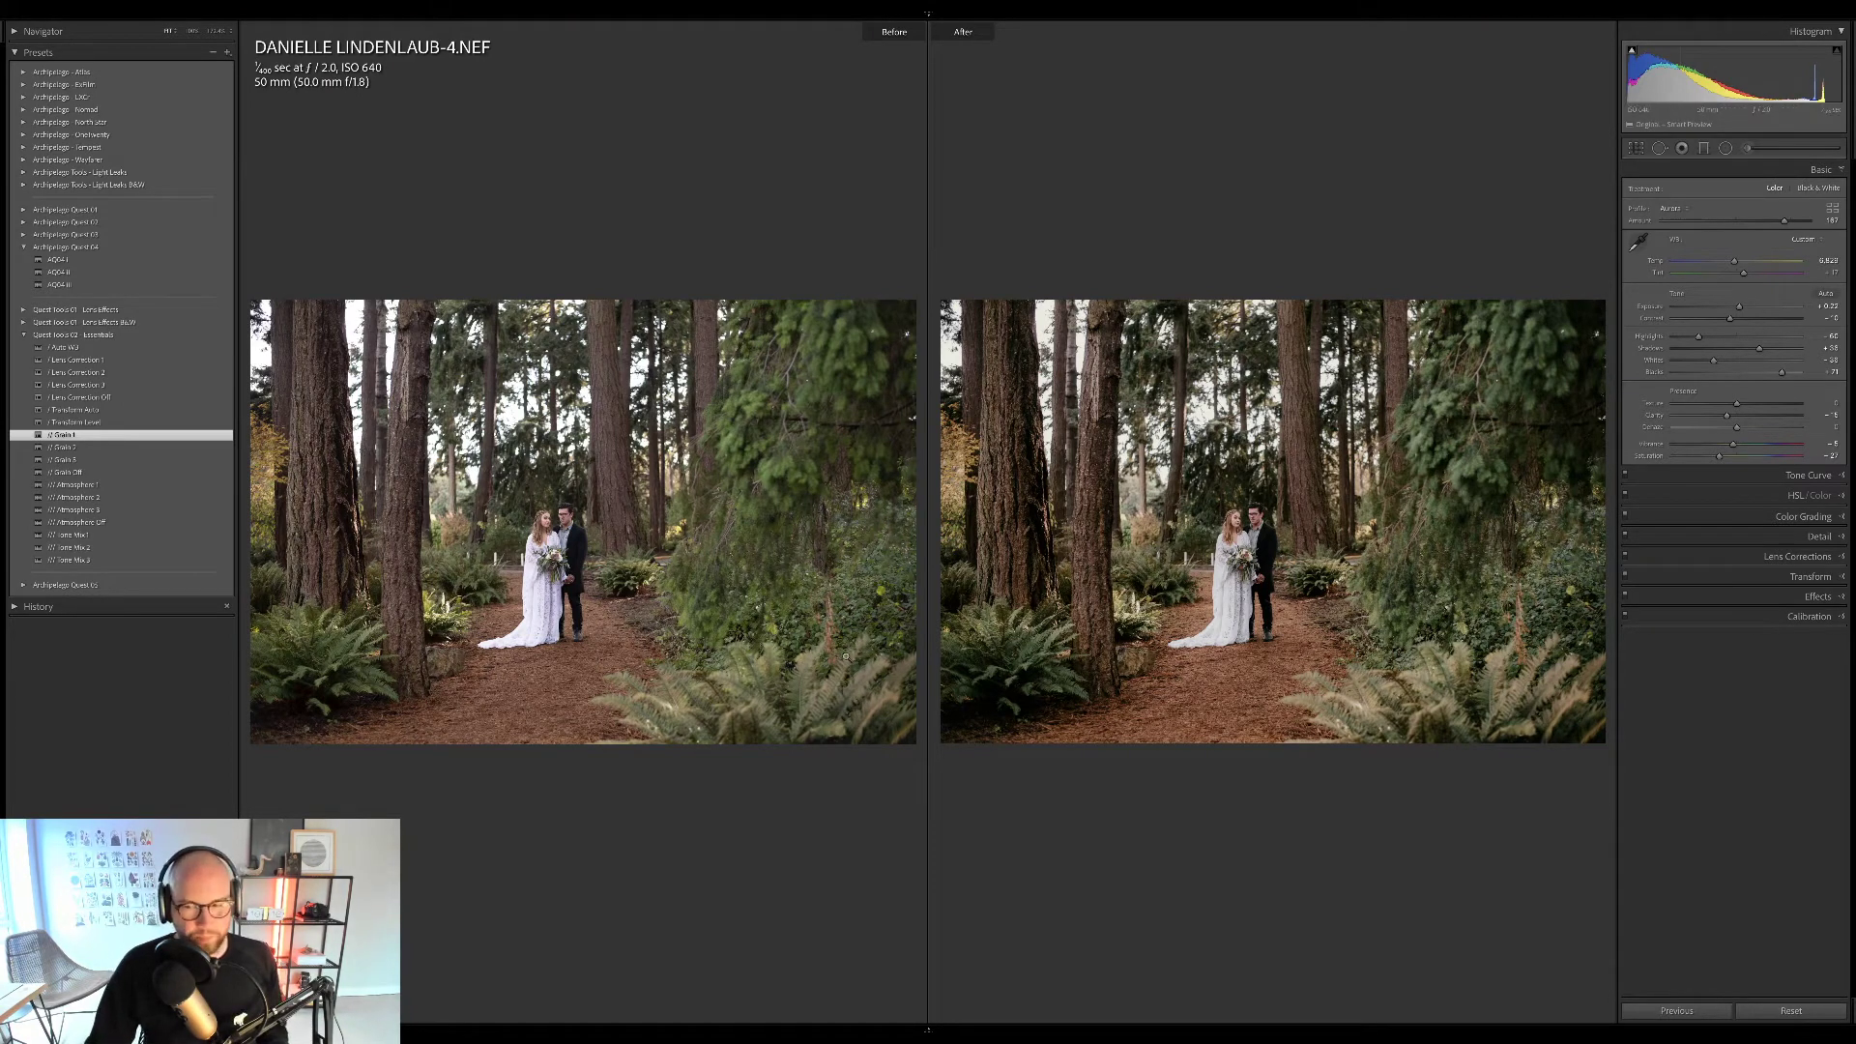
pyautogui.press('y')
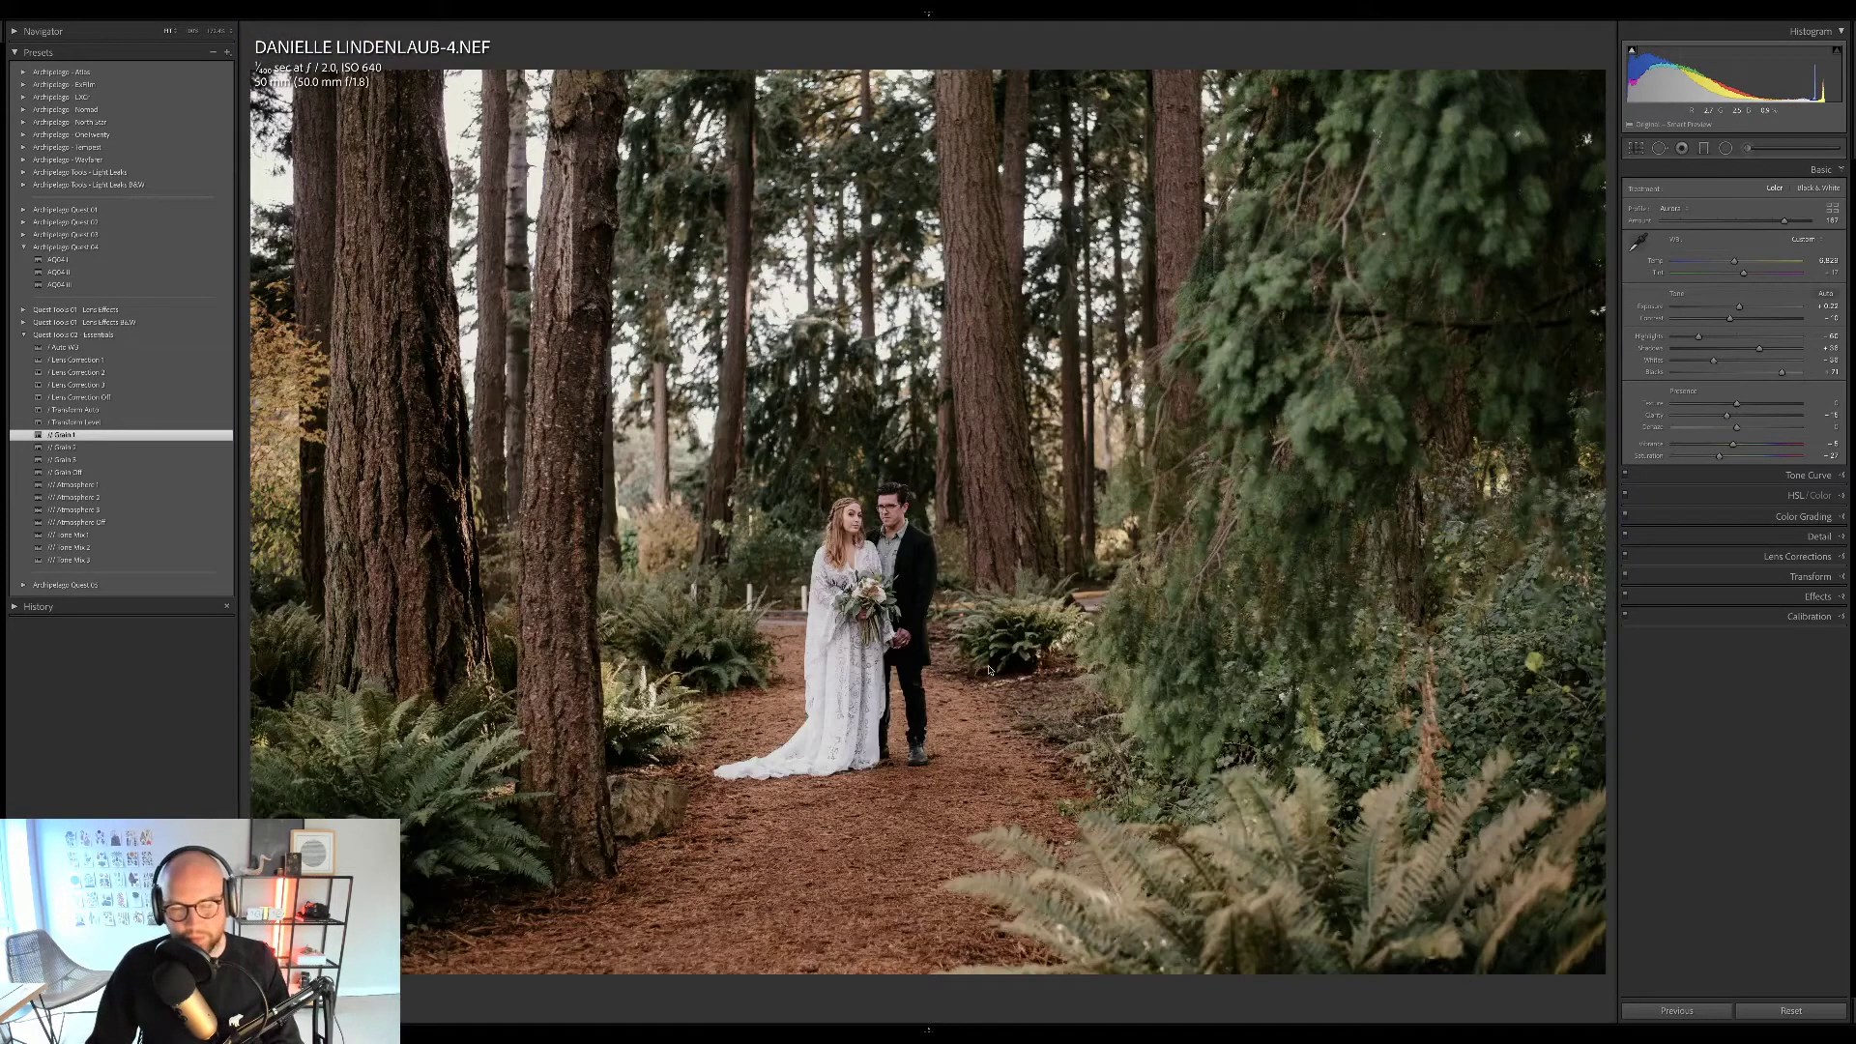
pyautogui.press('g')
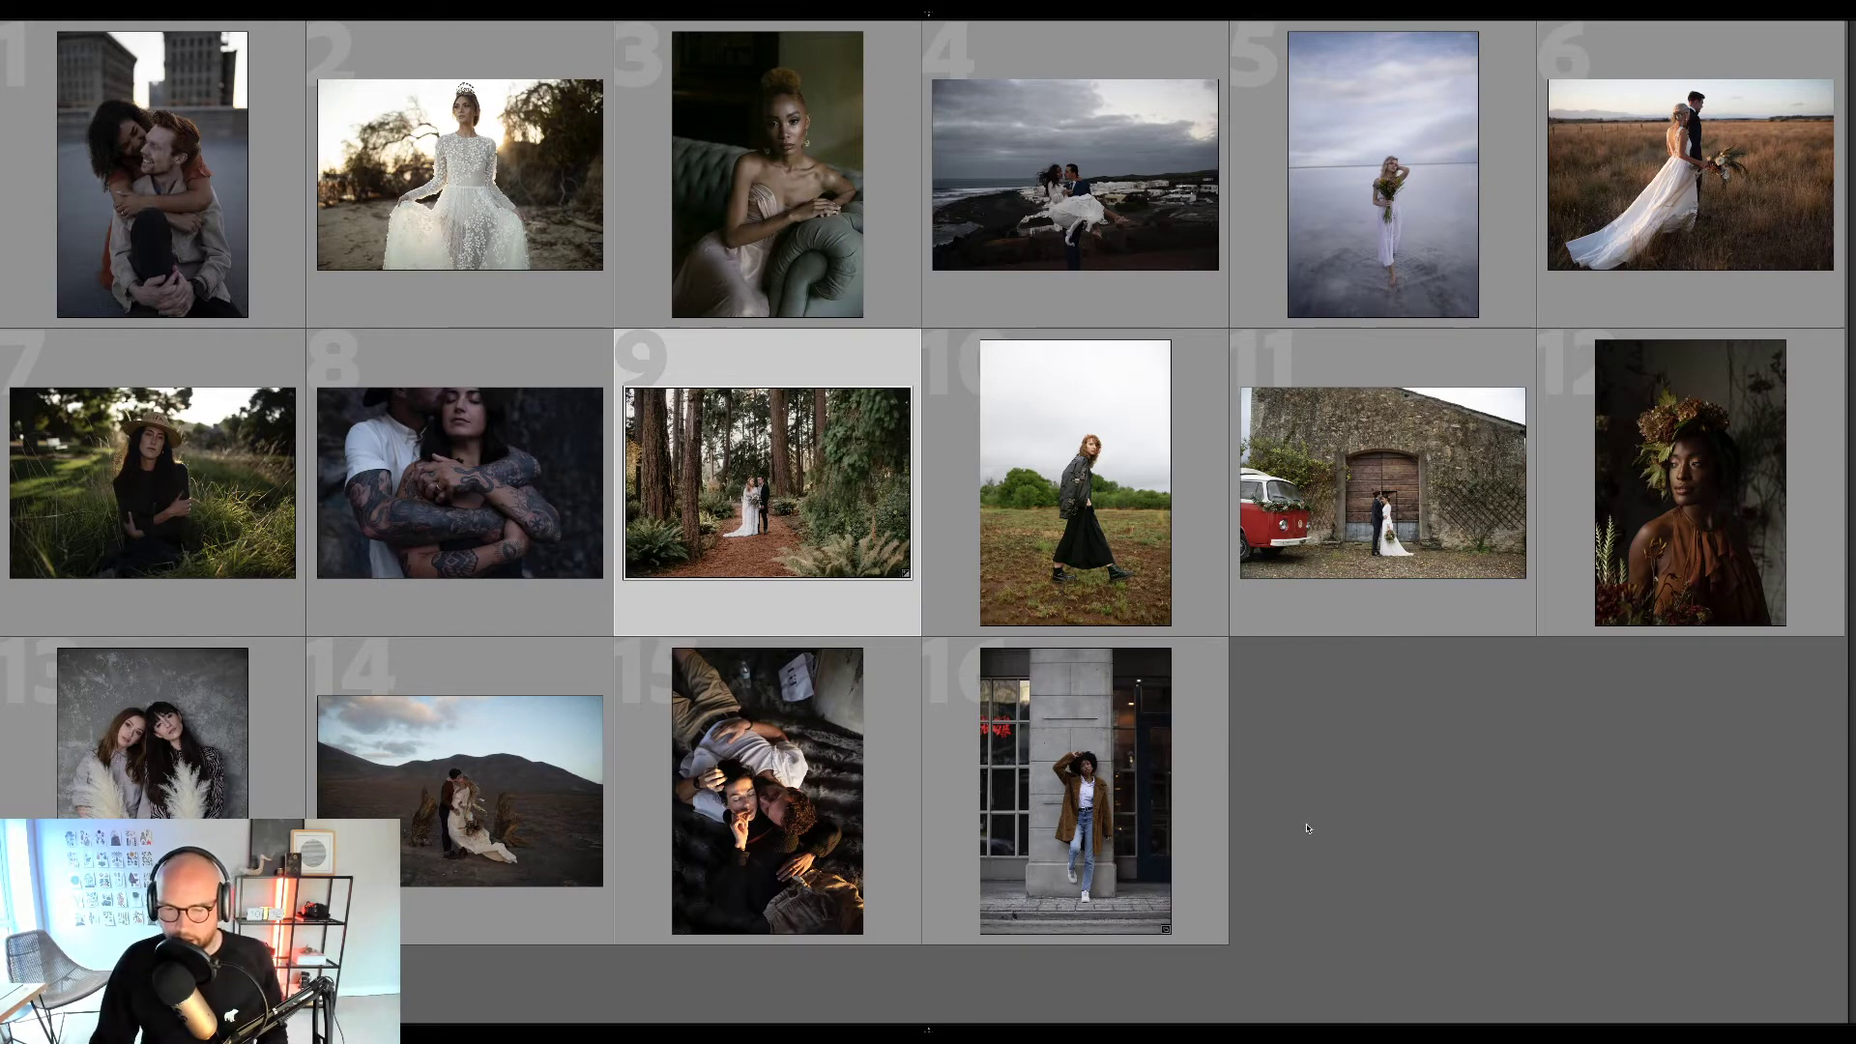
# Clear the selection, then select thumbnail 9, the forest wedding photo.
pyautogui.click(1349, 814)
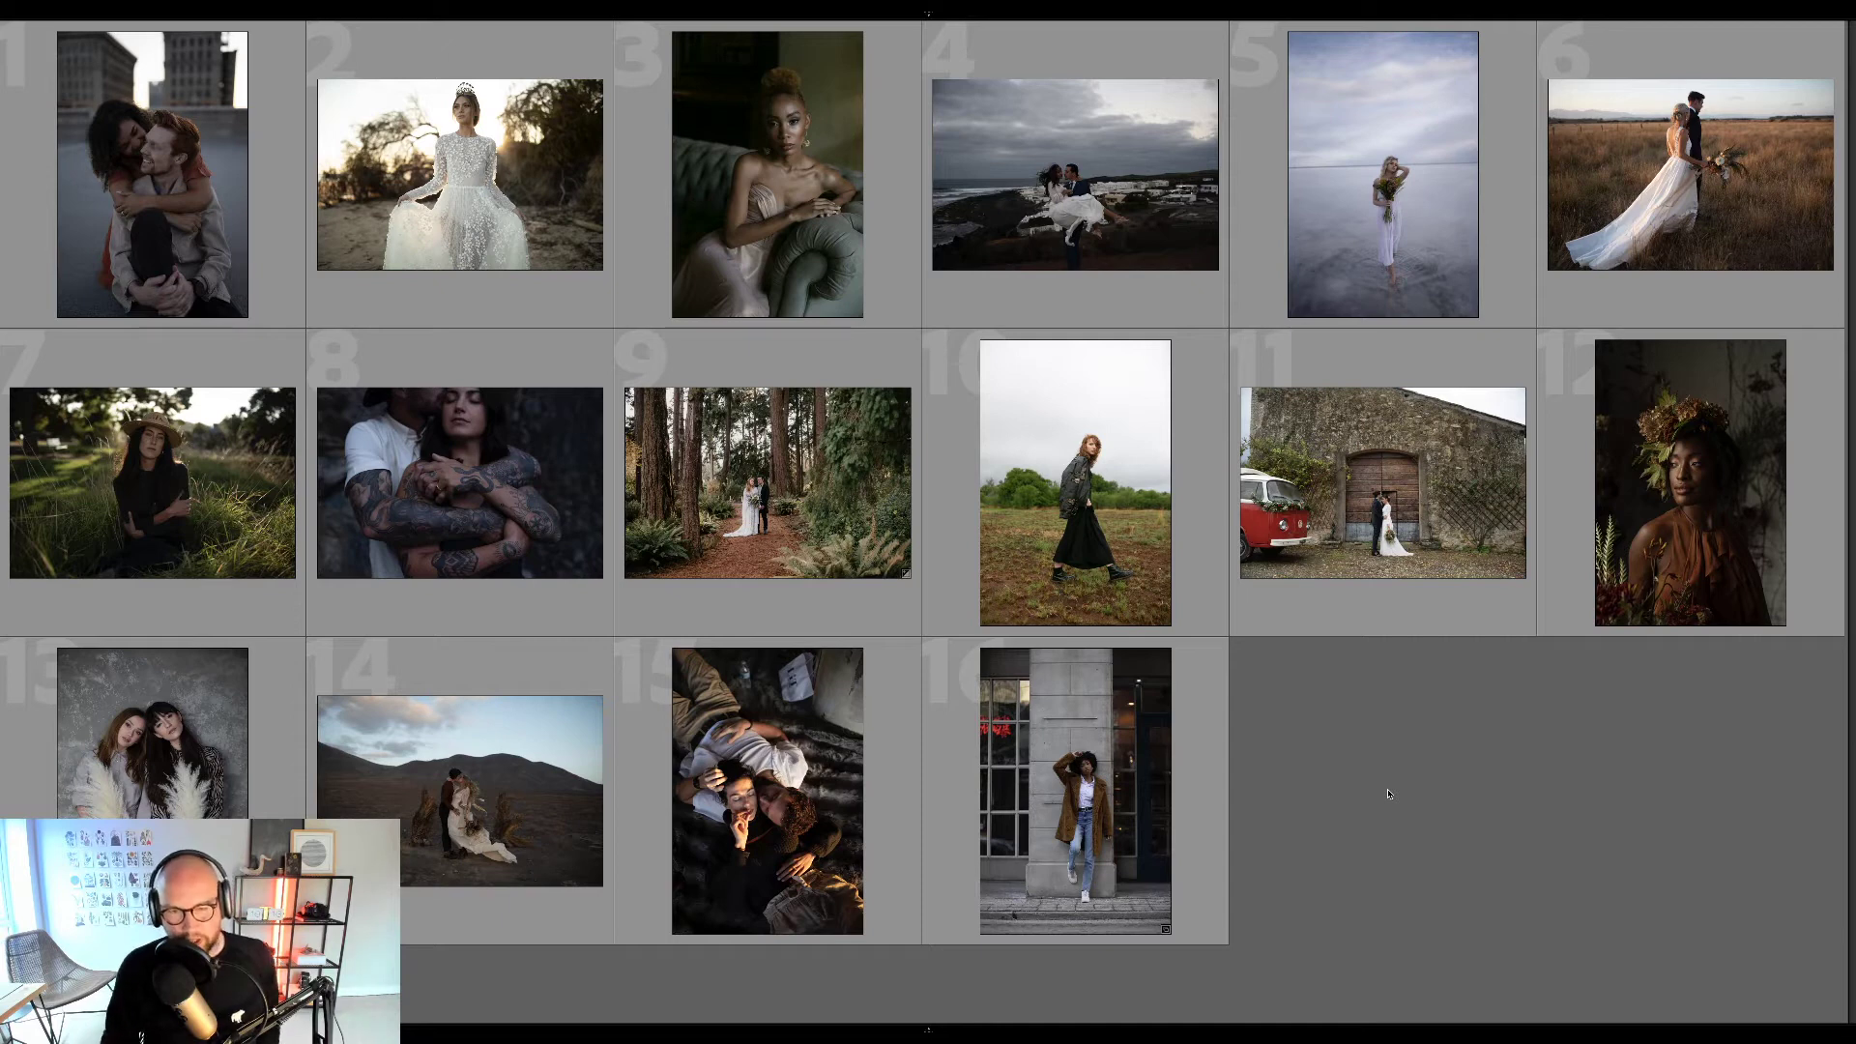
pyautogui.click(817, 514)
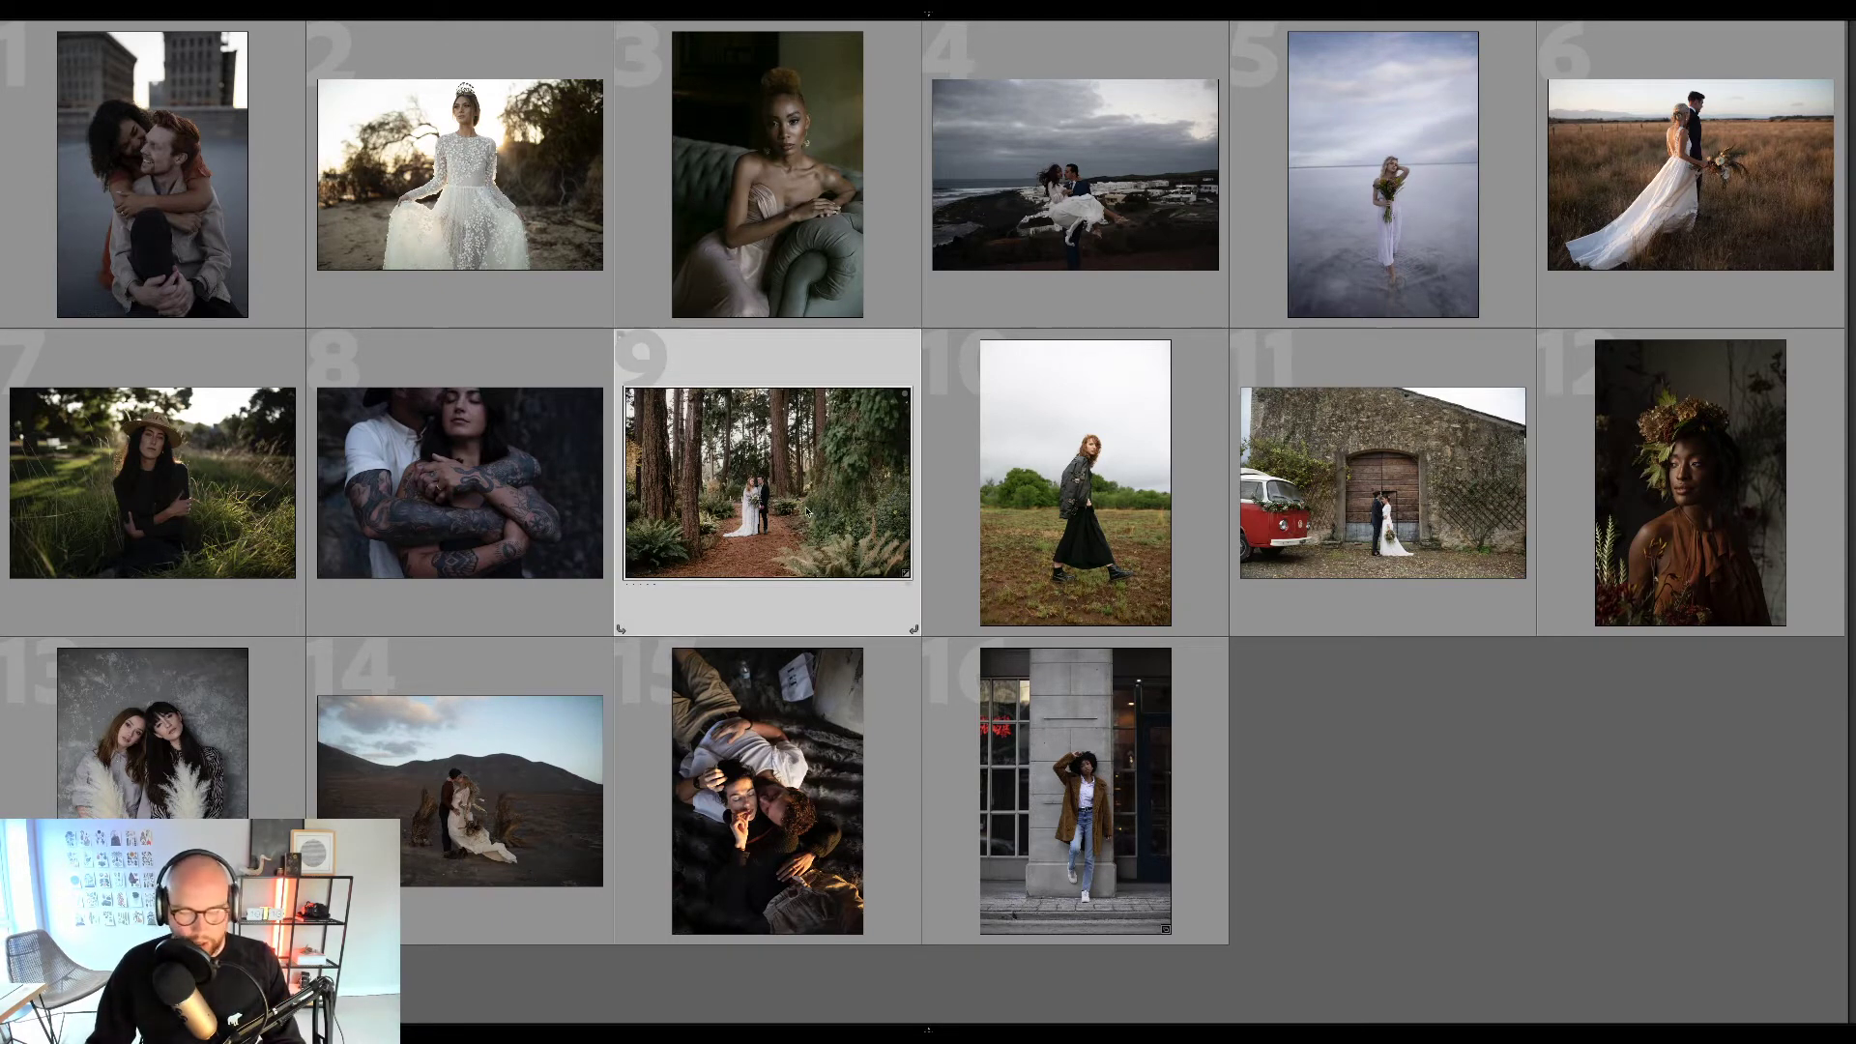
# Open the photo in Develop and nudge the HSL Orange hue toward red, then slightly back.
pyautogui.press('d')
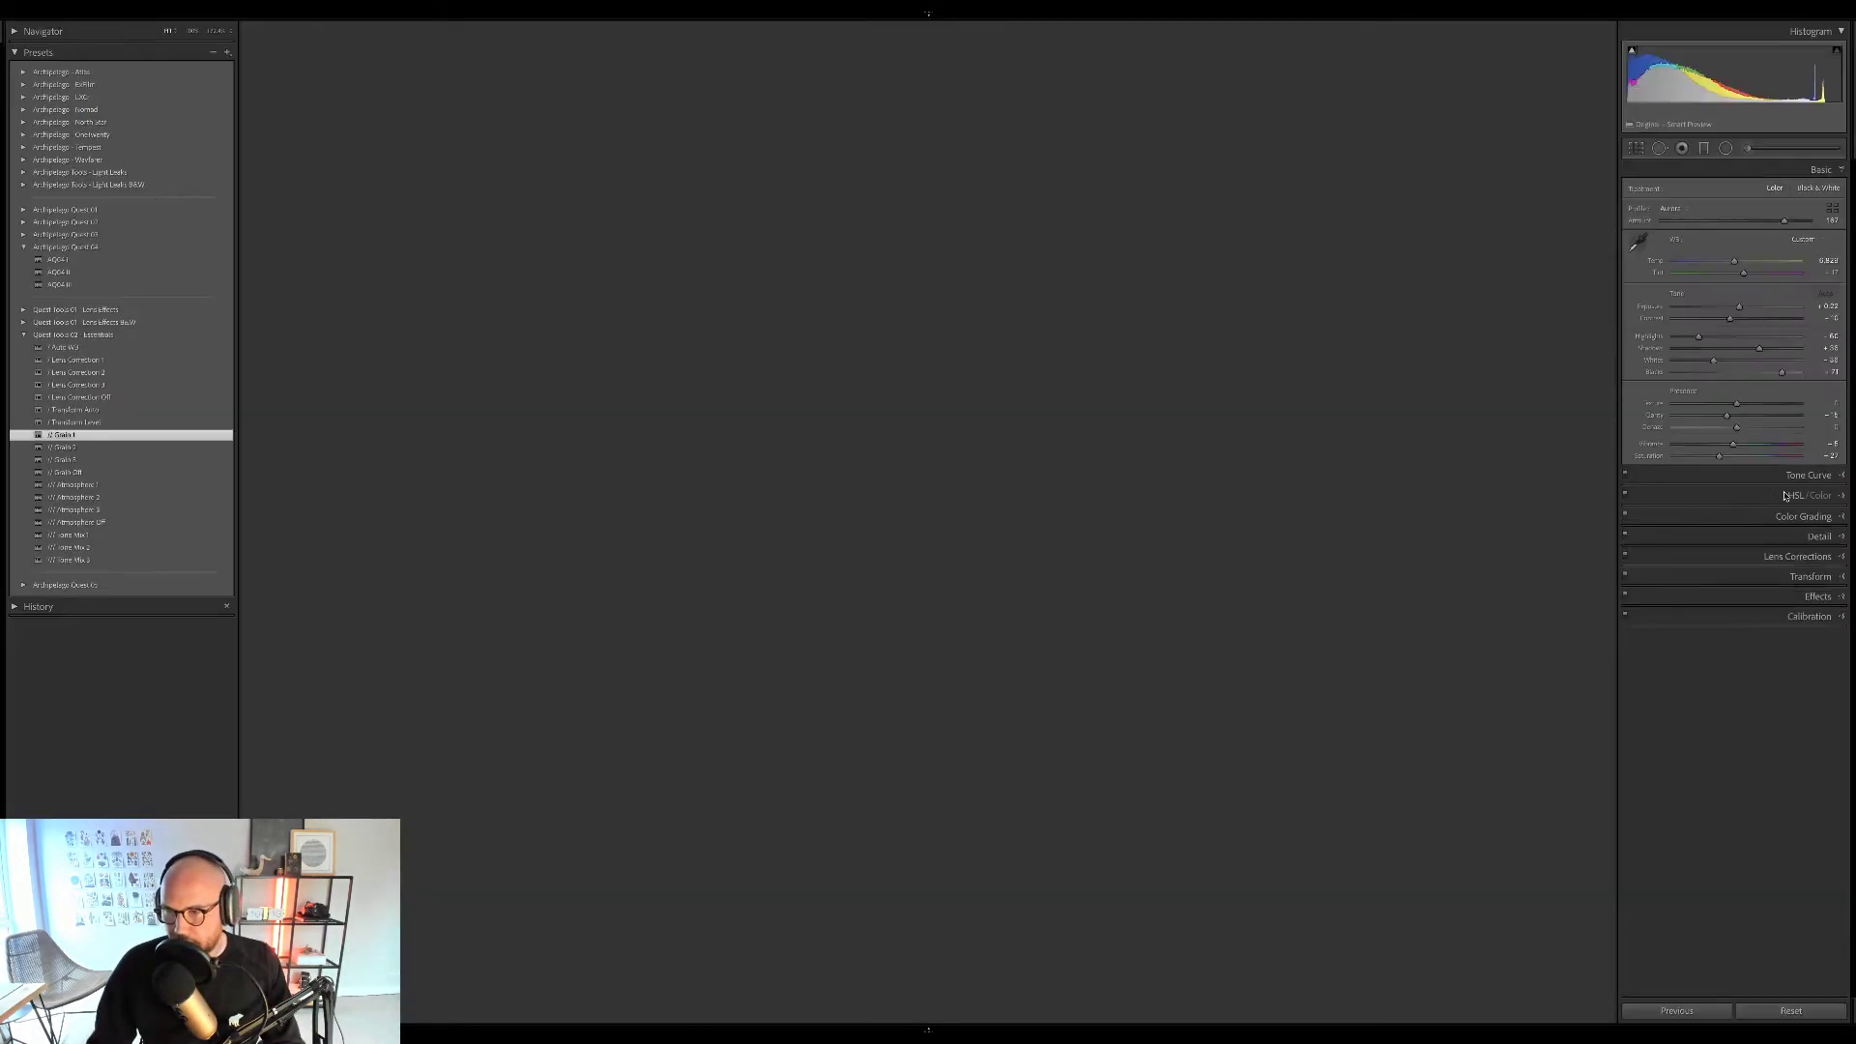
pyautogui.click(1794, 486)
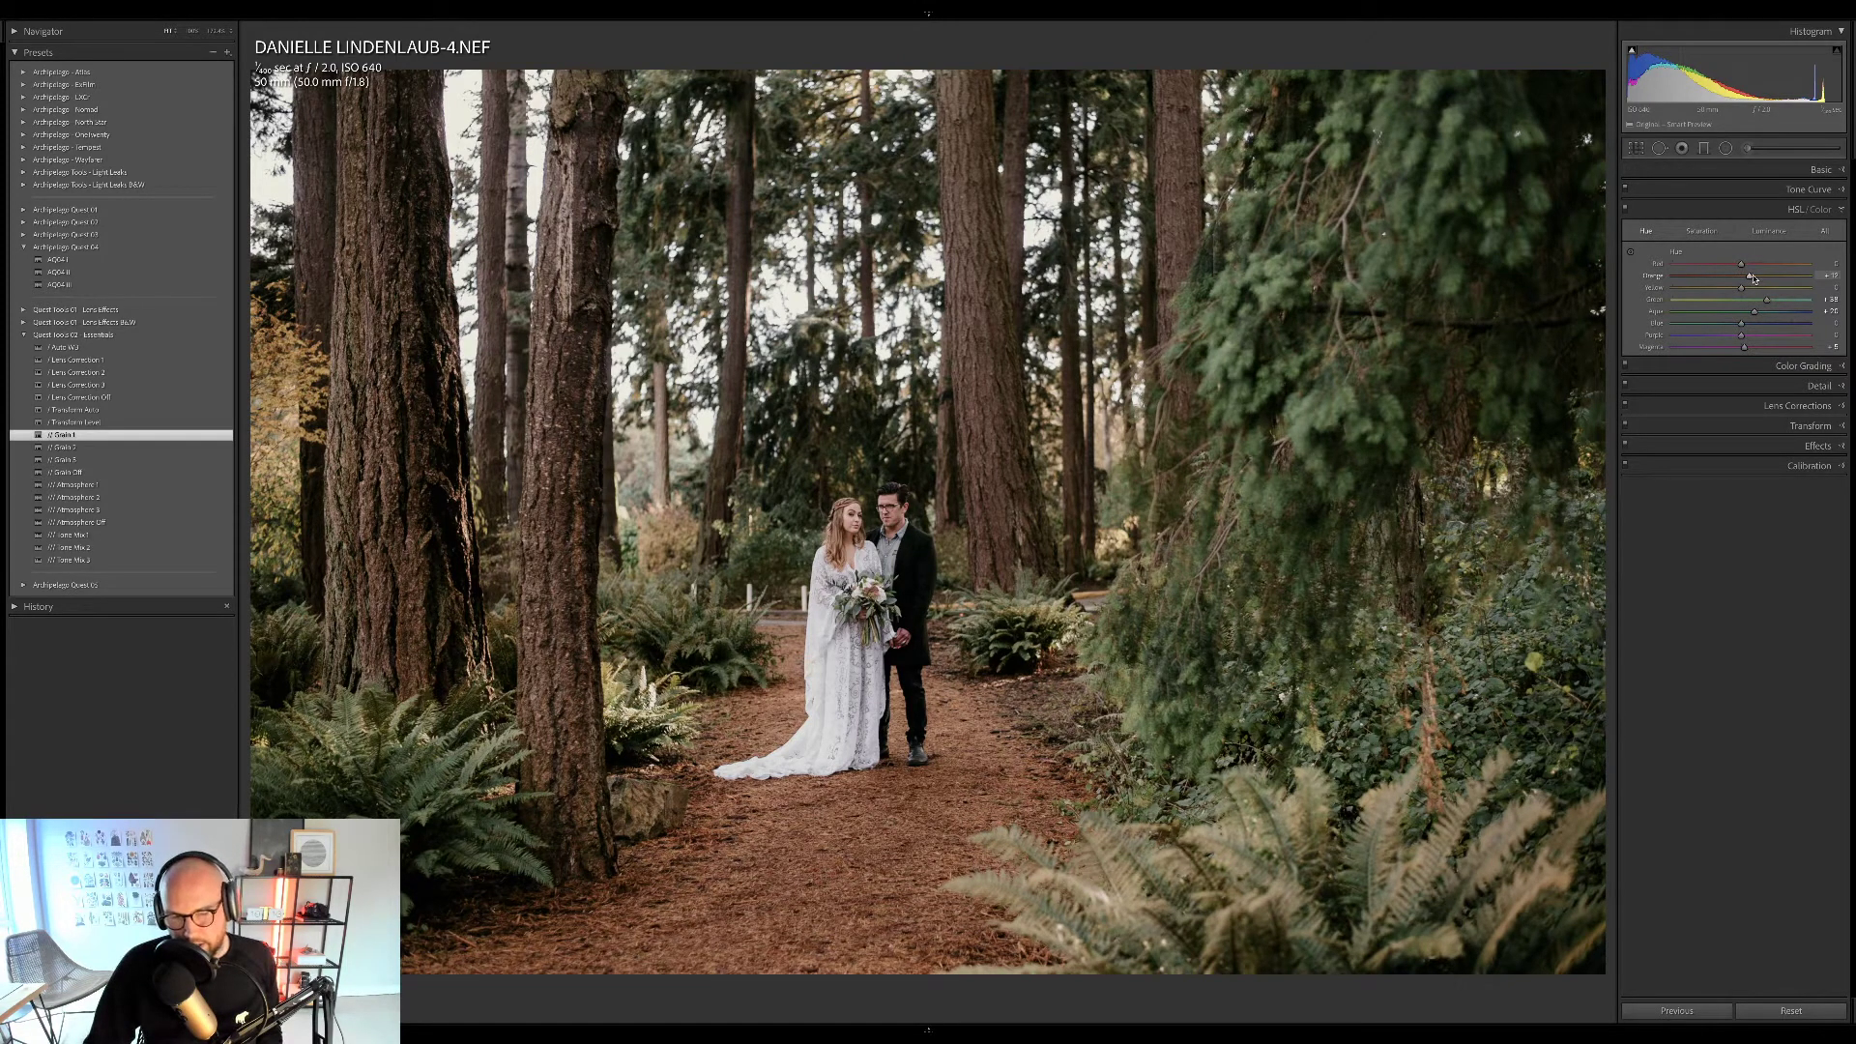
pyautogui.moveTo(1754, 279); pyautogui.dragTo(1749, 279)
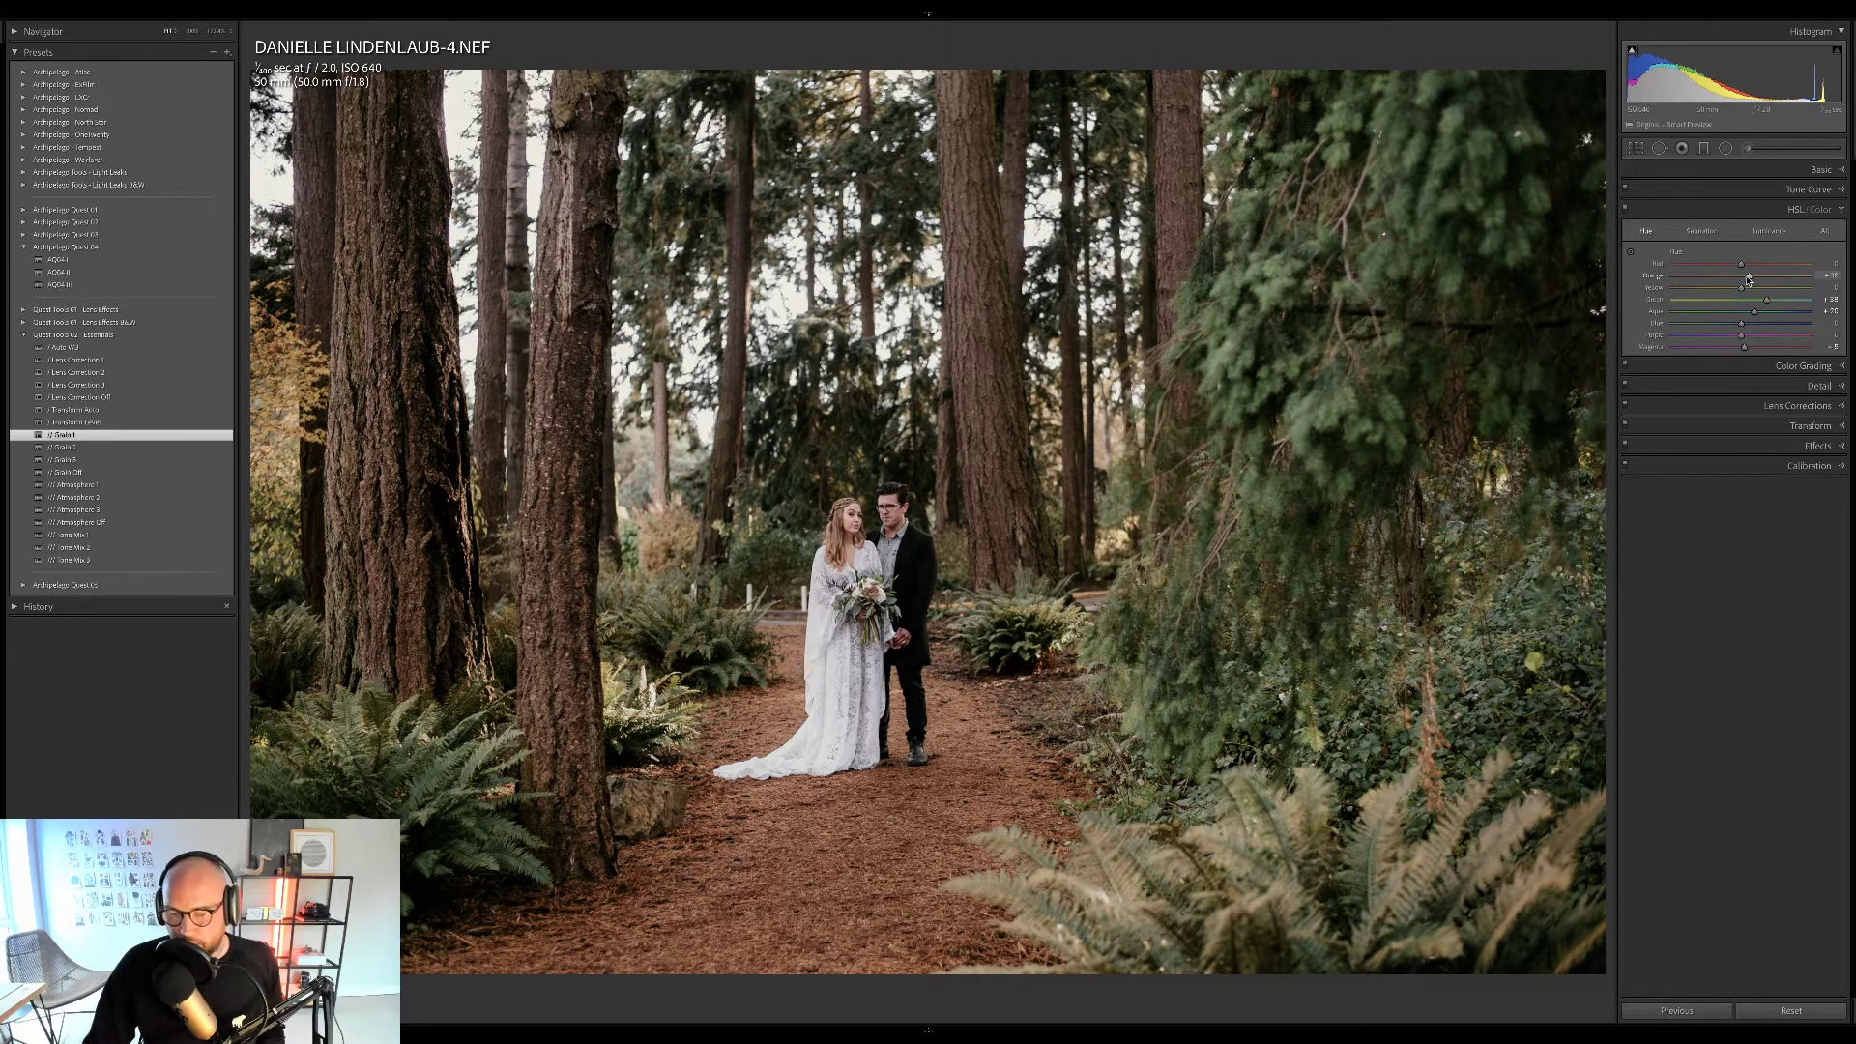
pyautogui.moveTo(1749, 279); pyautogui.dragTo(1752, 278)
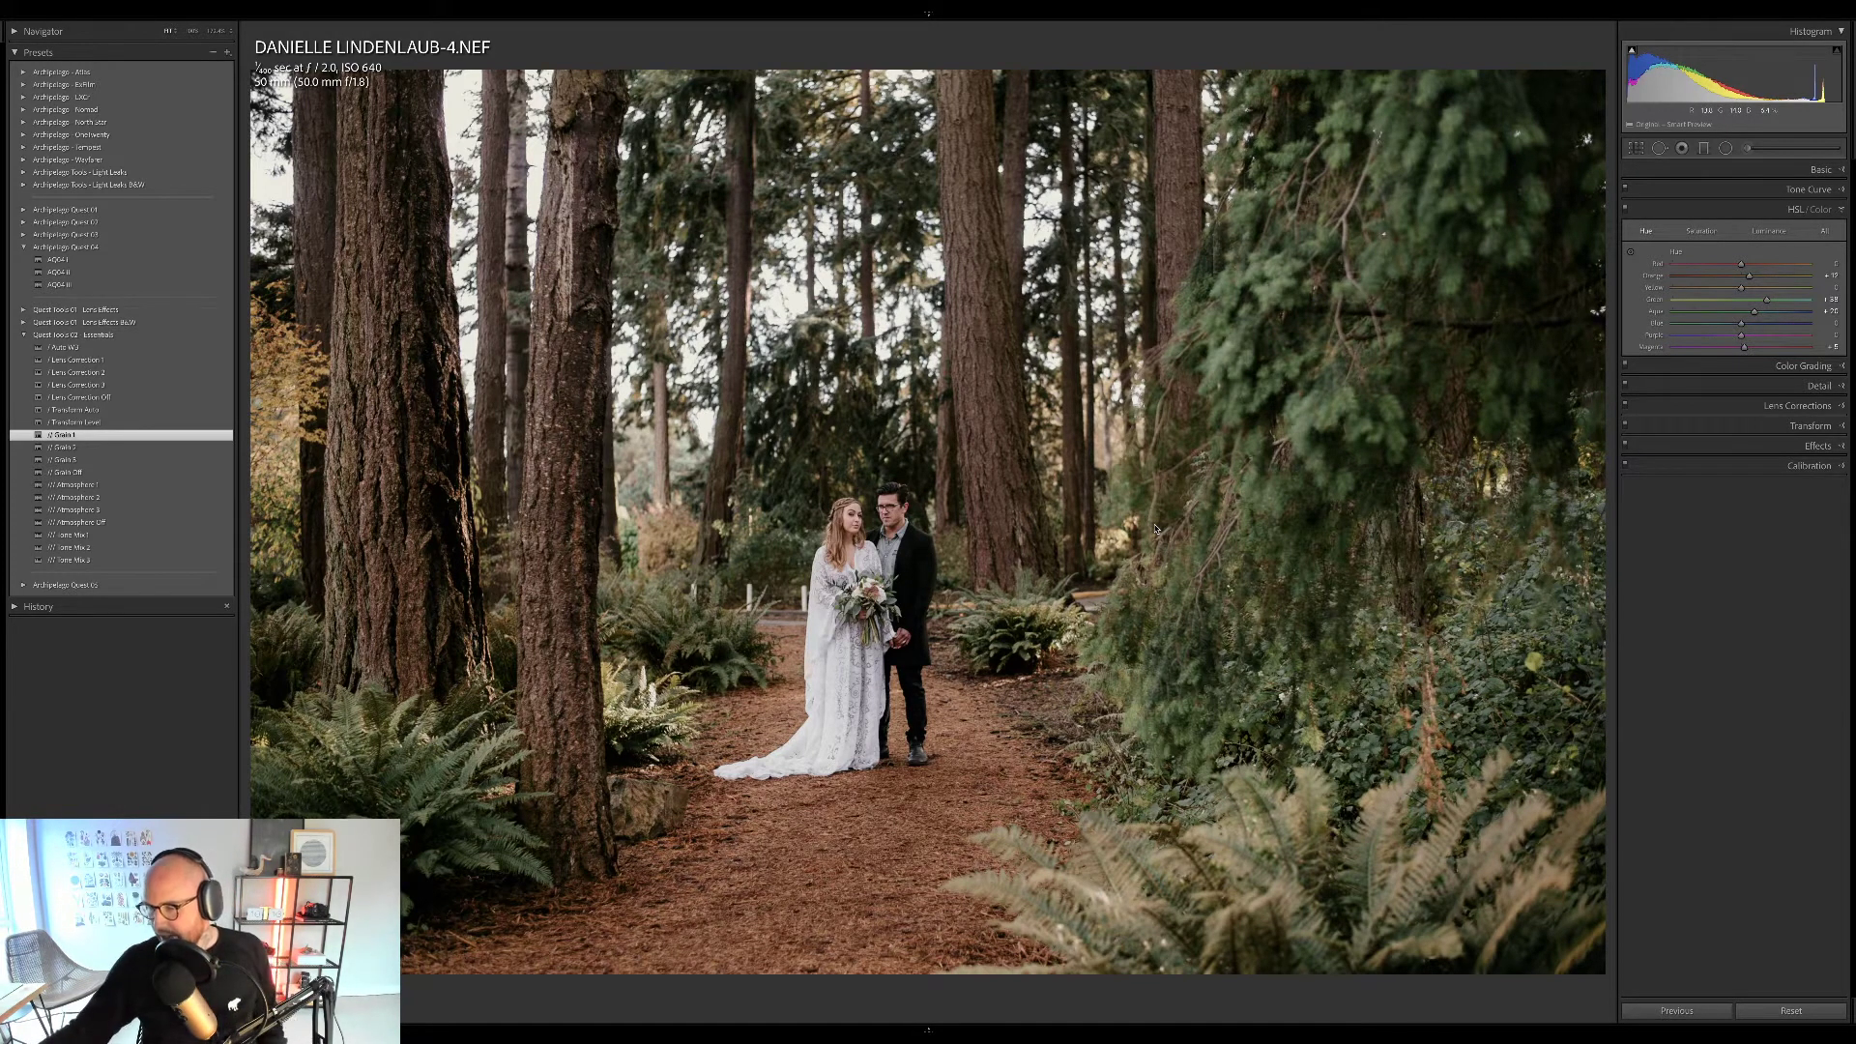
# Switch to the Library grid and move the selection to thumbnail 16, the brown-coat portrait.
pyautogui.press('g')
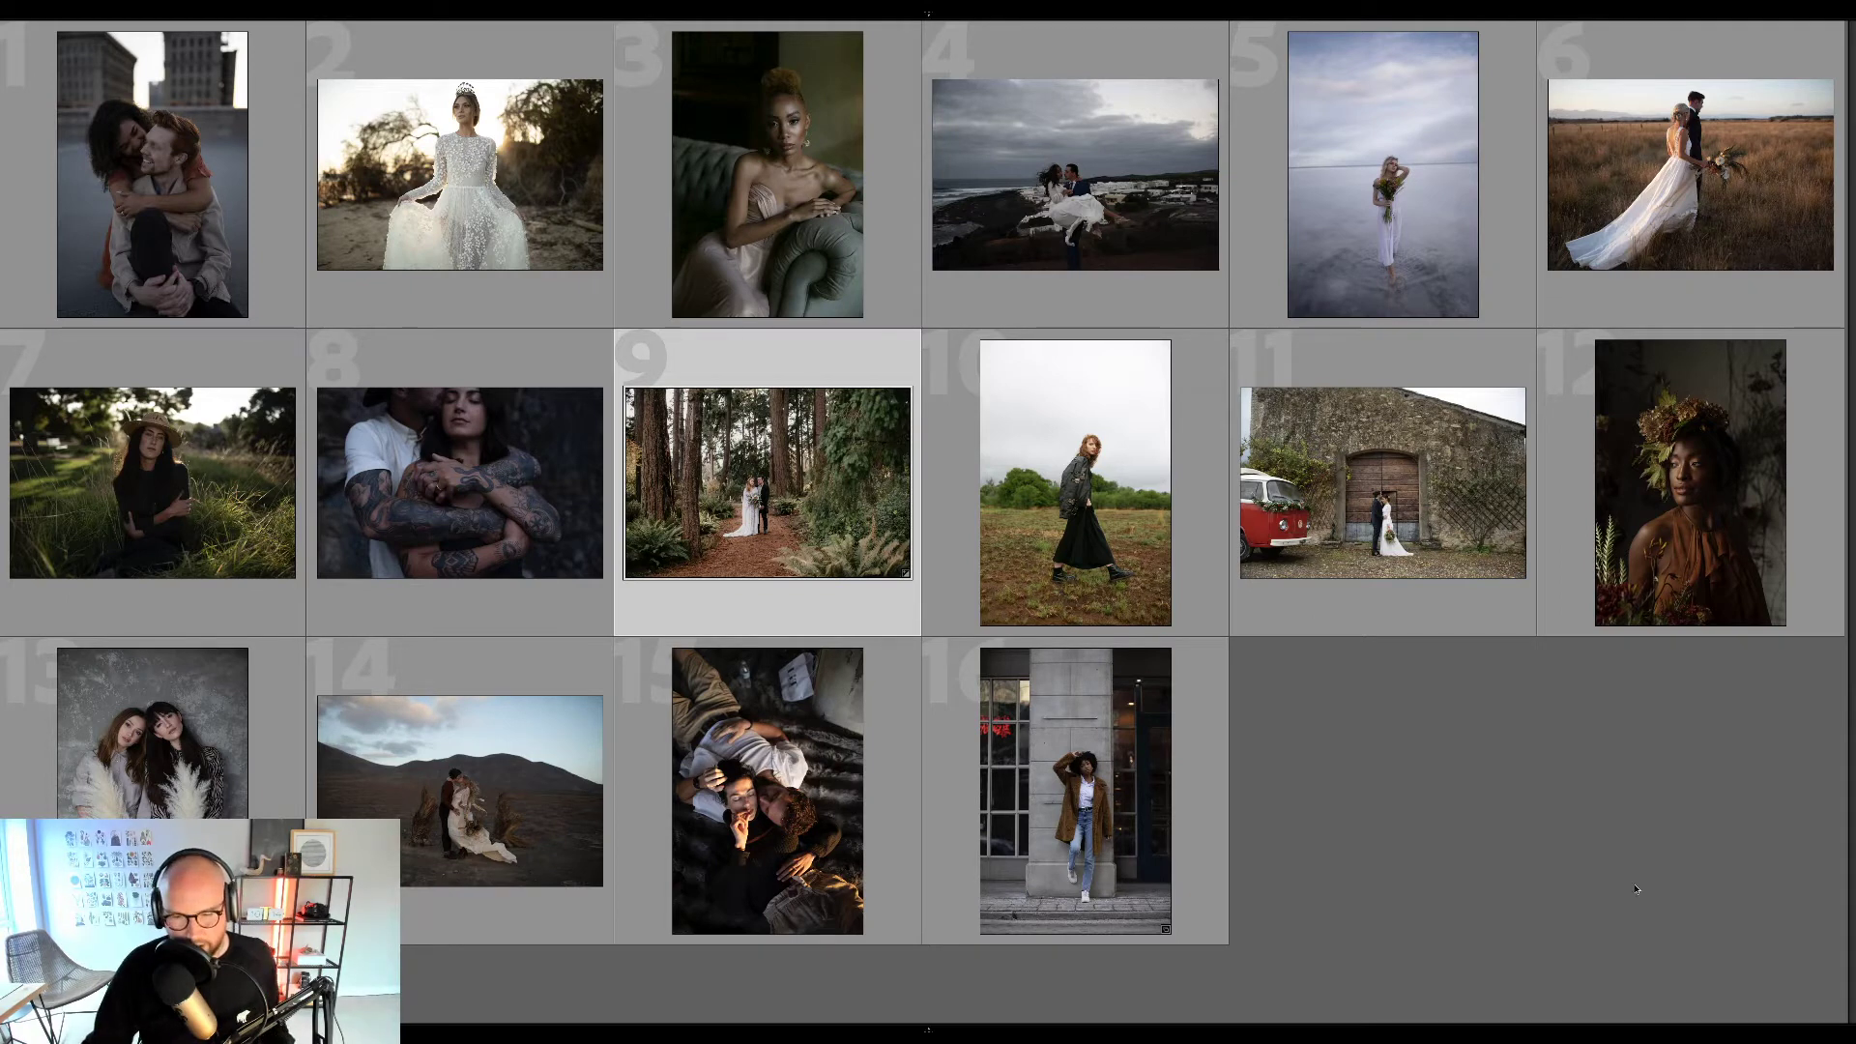
pyautogui.press('Down')
pyautogui.press('Right')
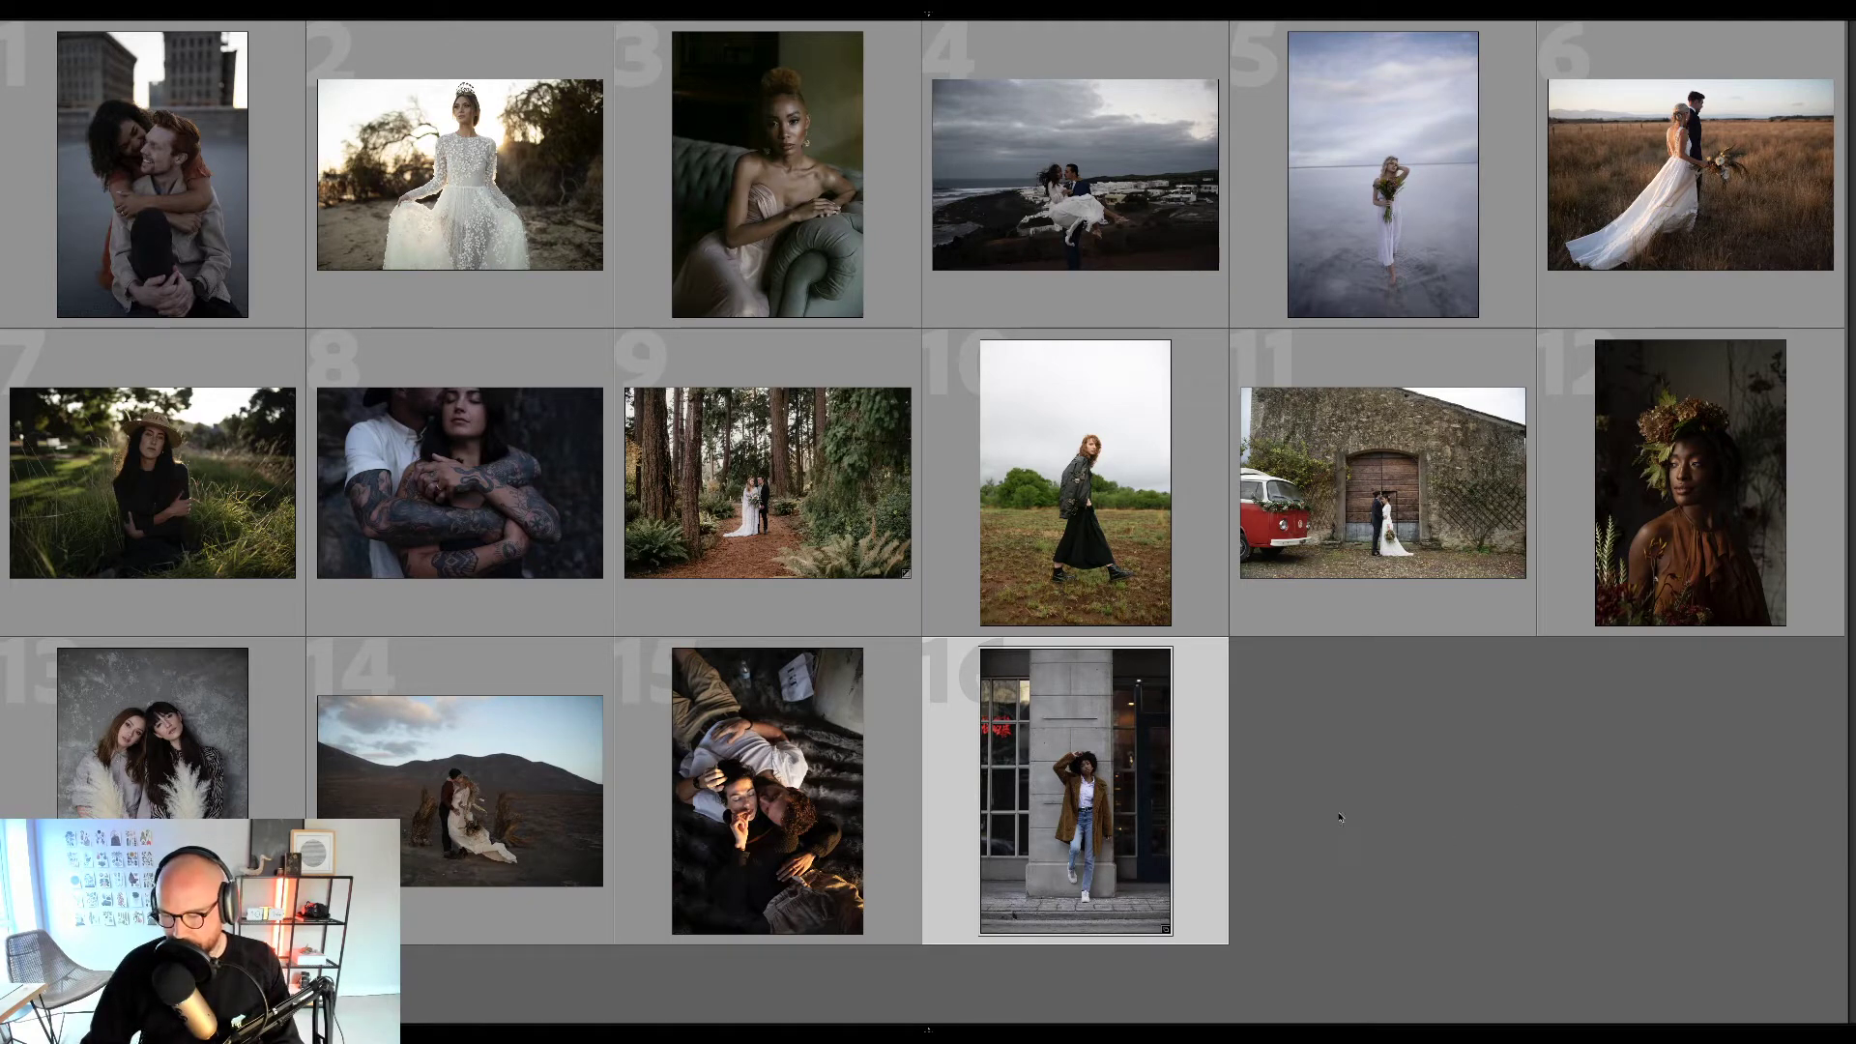
# Open the pillar portrait in Develop, raise Exposure to +0.32 and warm Temp to about 7,356.
pyautogui.press('d')
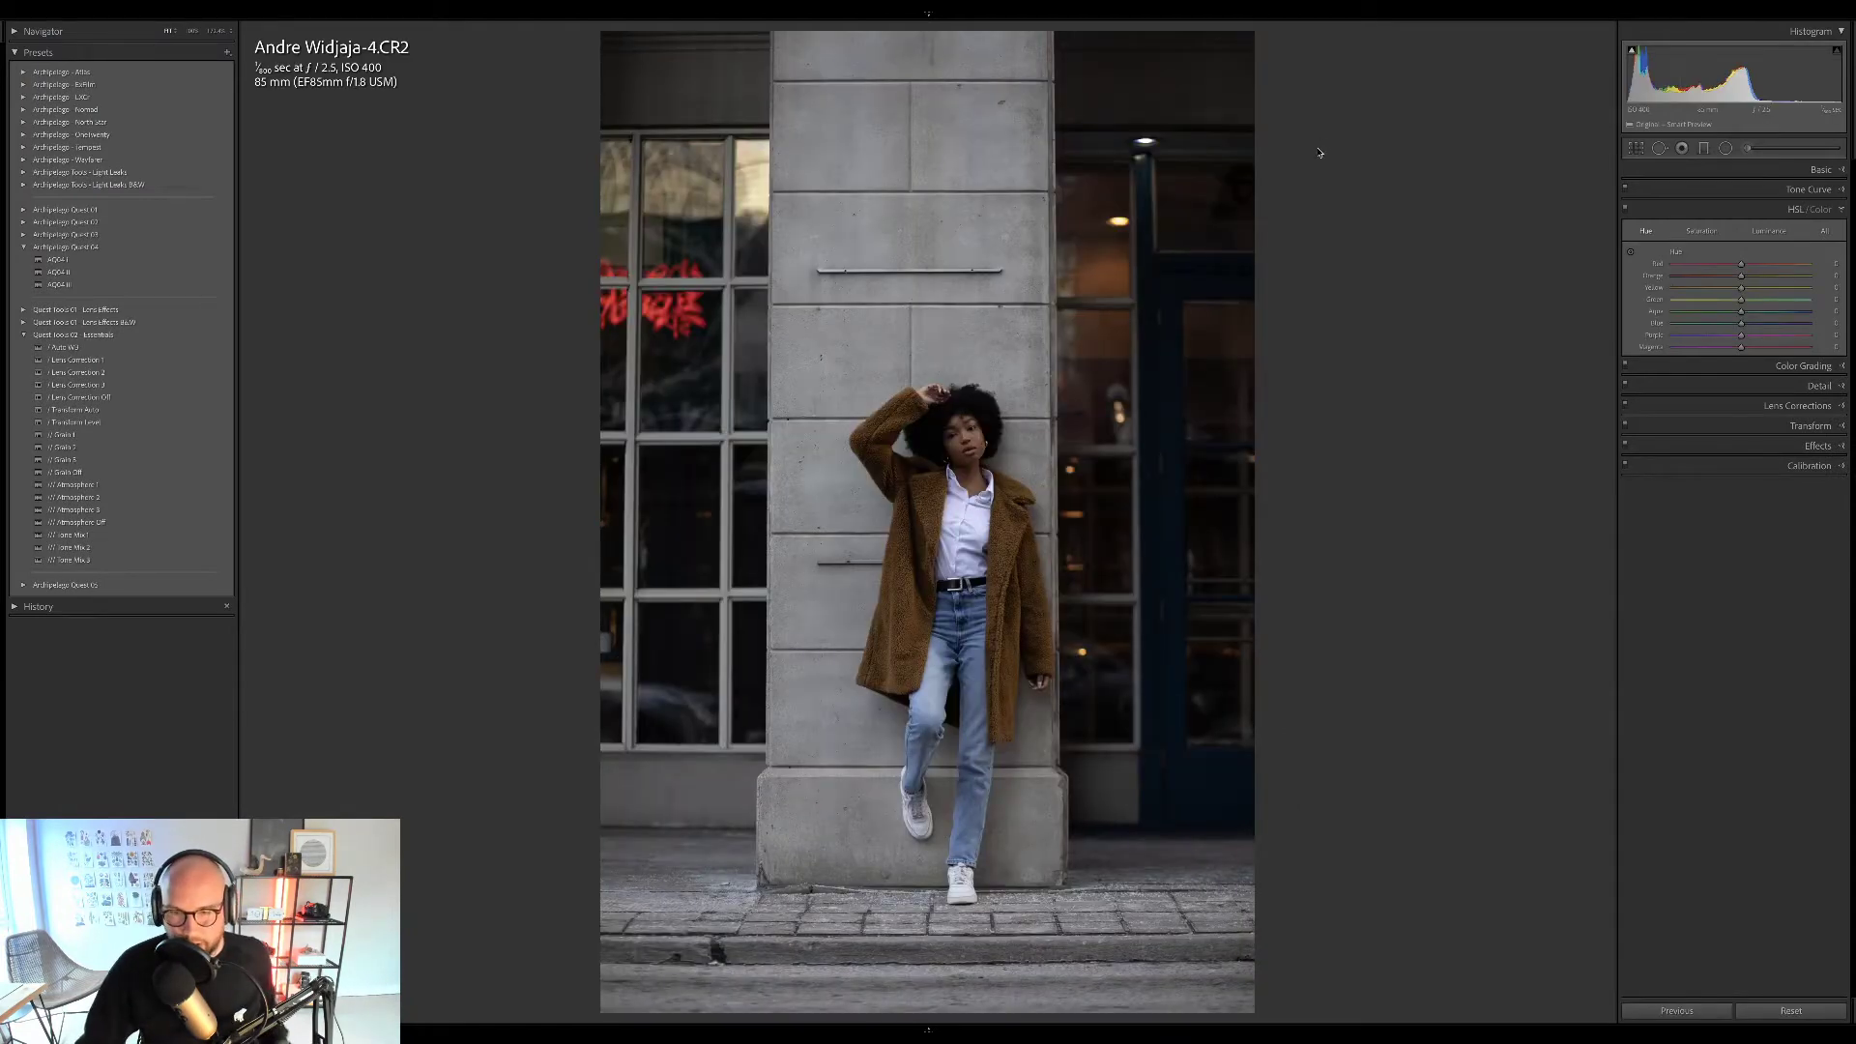
pyautogui.moveTo(1736, 78); pyautogui.dragTo(1781, 78)
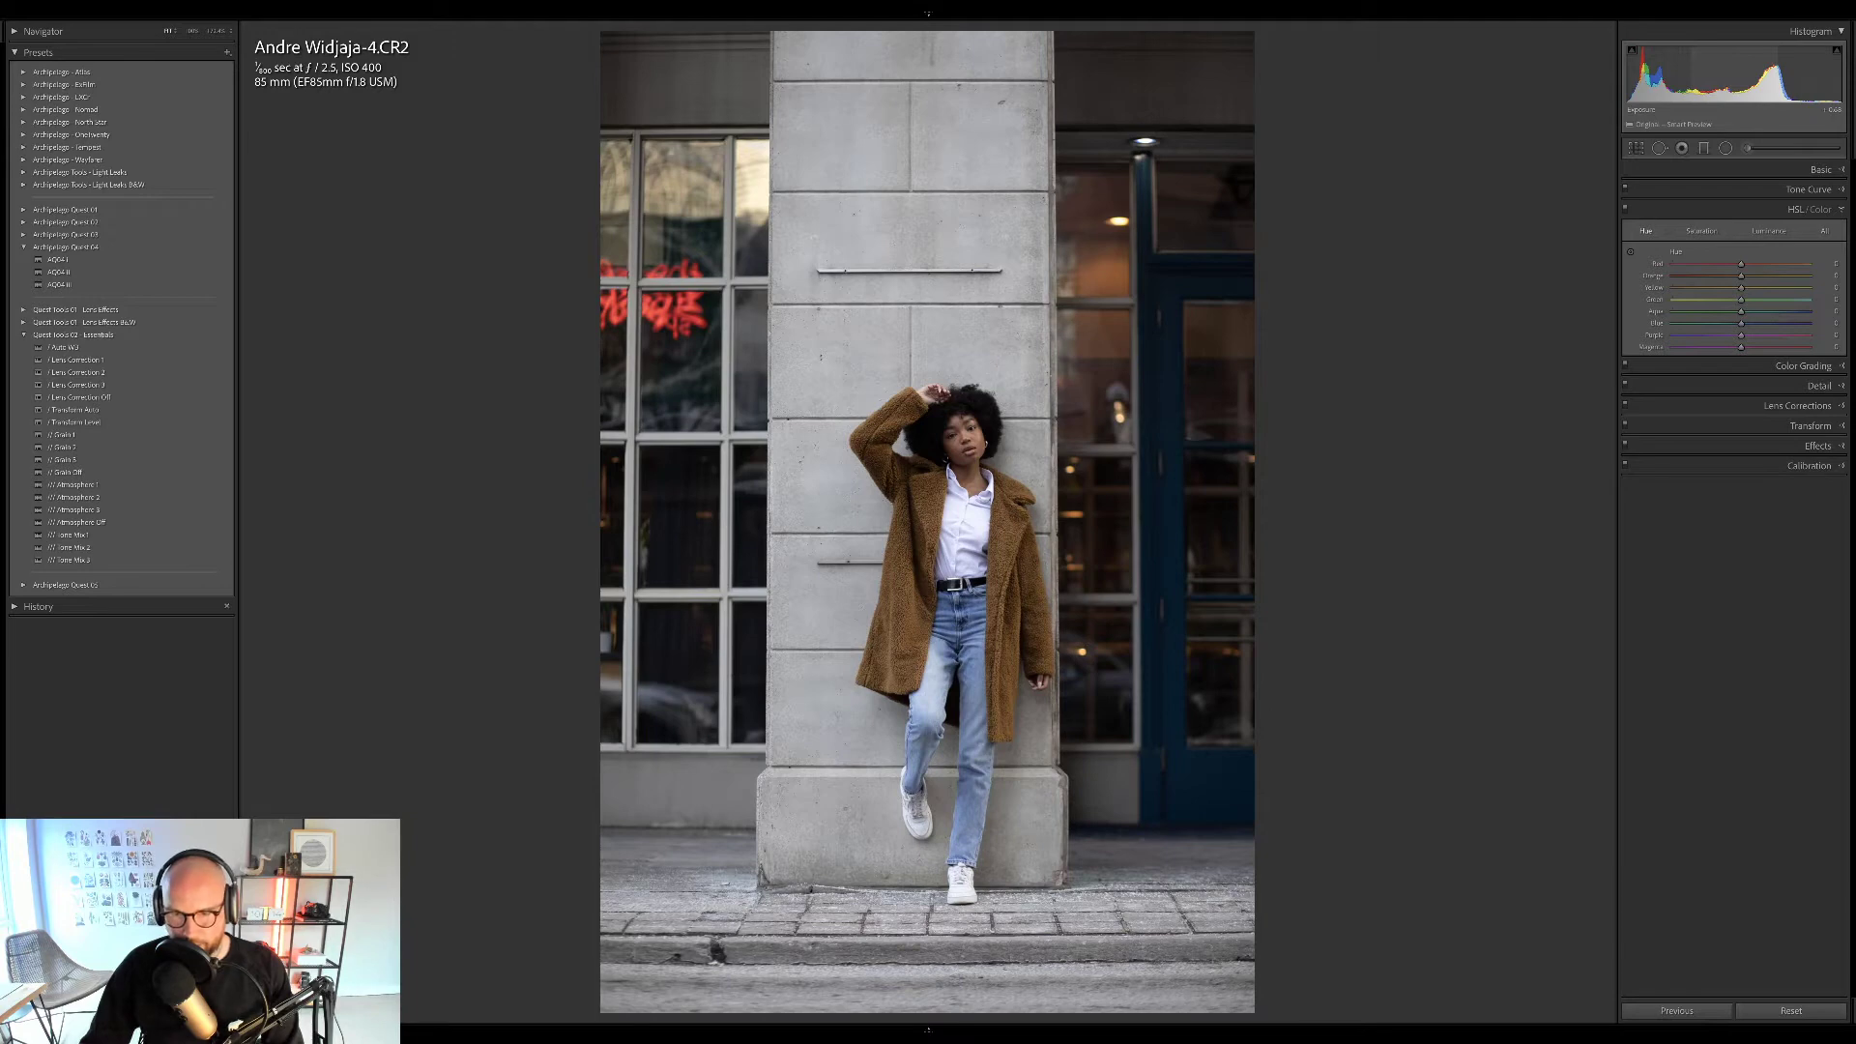
pyautogui.click(1761, 169)
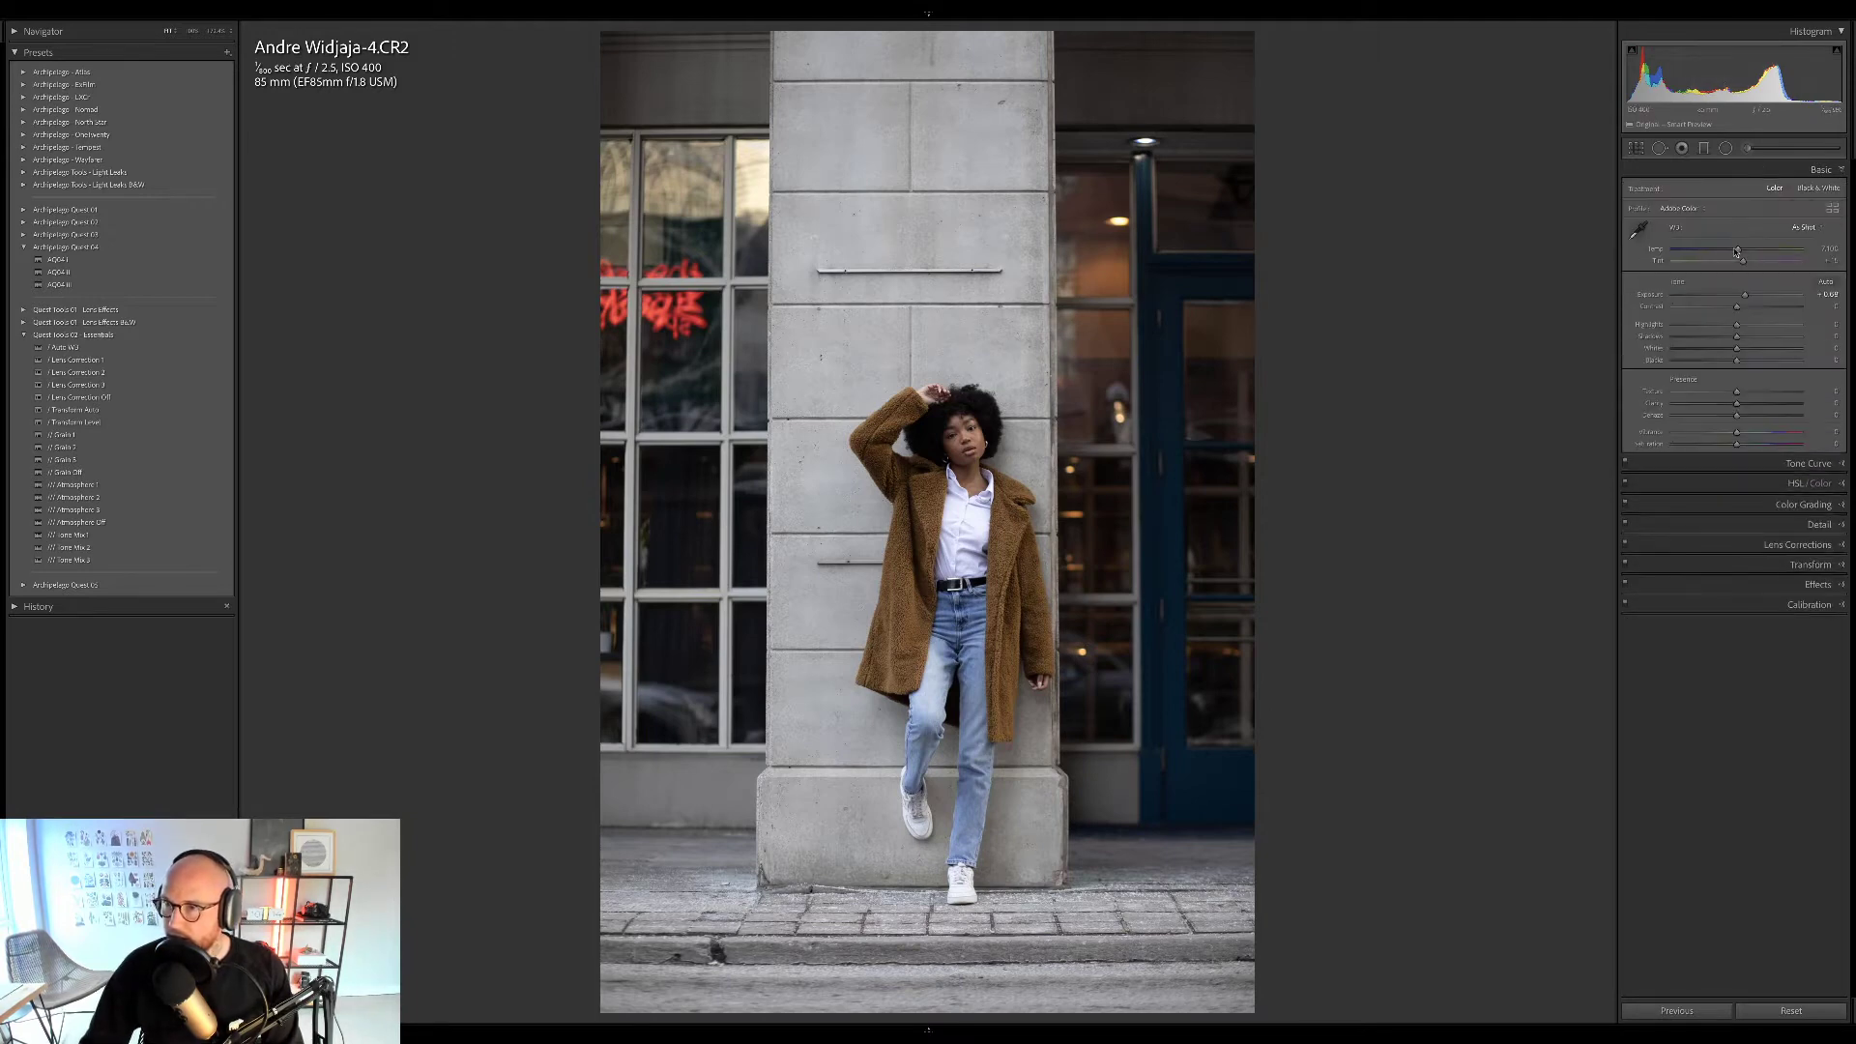
pyautogui.moveTo(1740, 254); pyautogui.dragTo(1743, 253)
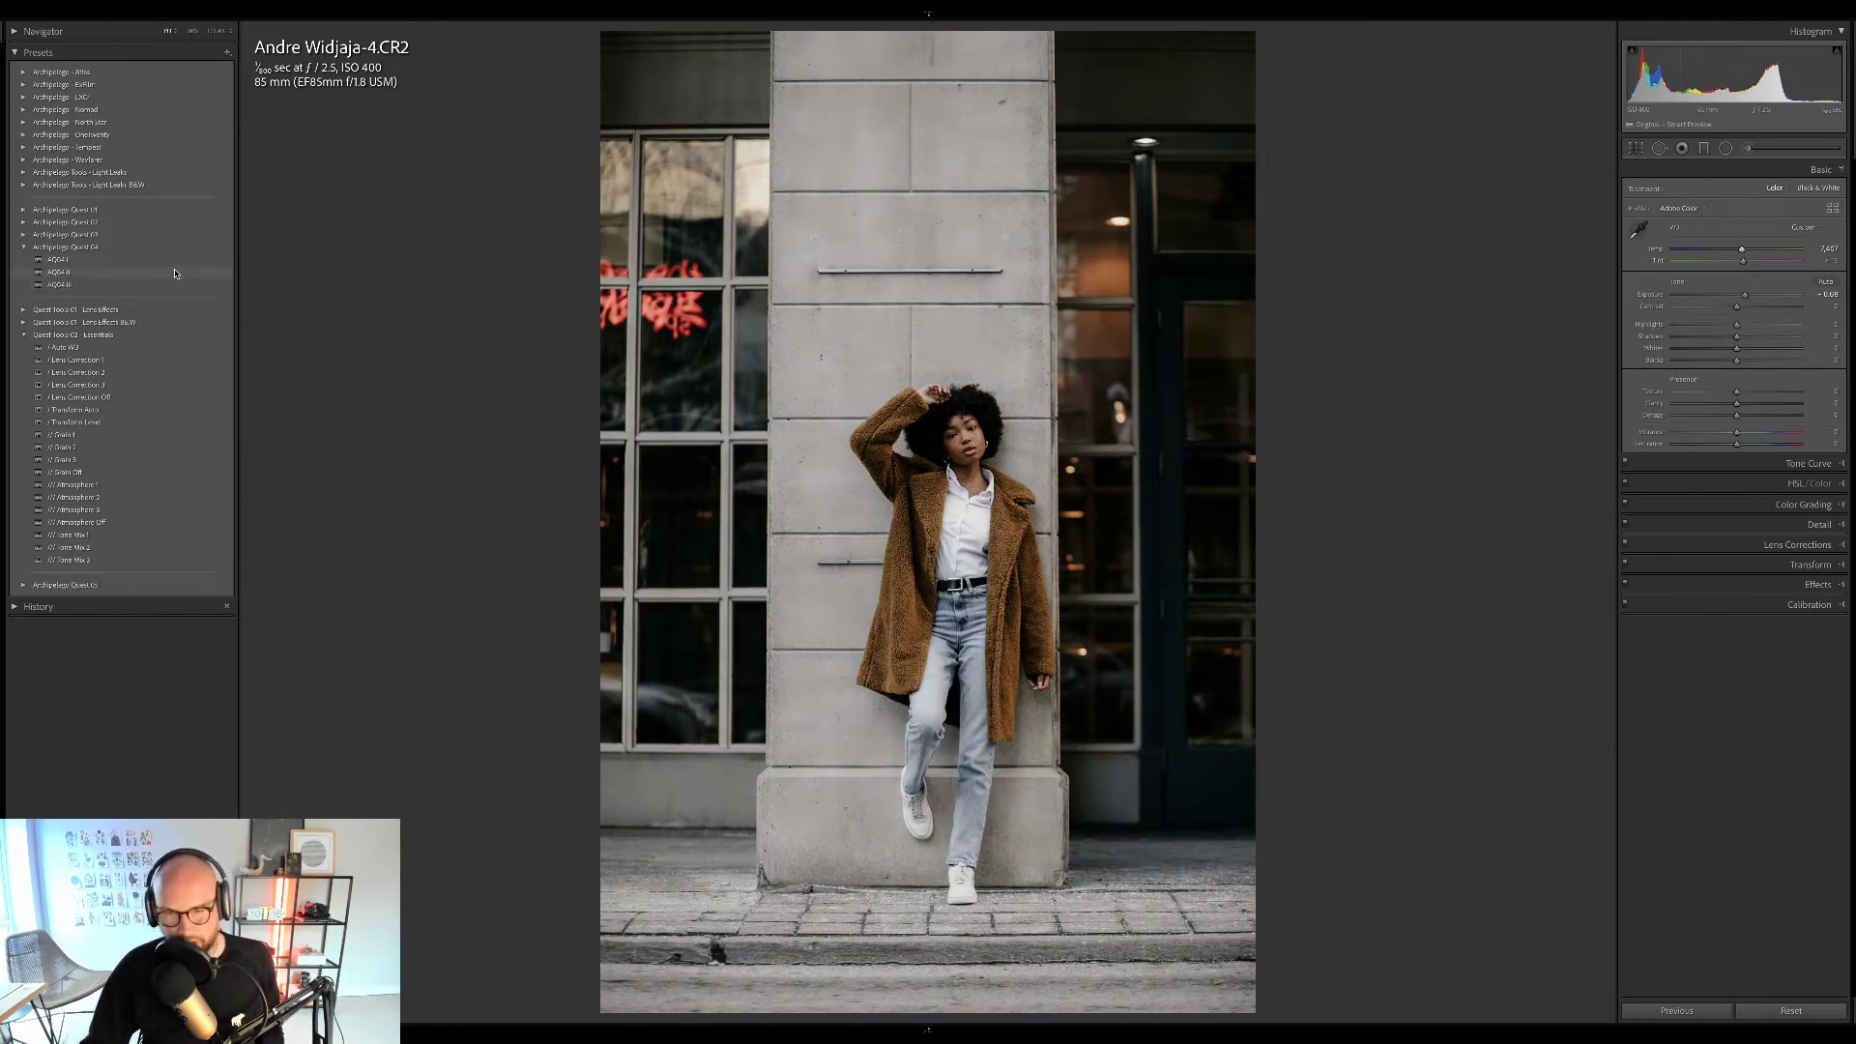
# Apply the AQ04 II preset, settle profile strength around 40, and raise Exposure to +0.83.
pyautogui.click(175, 274)
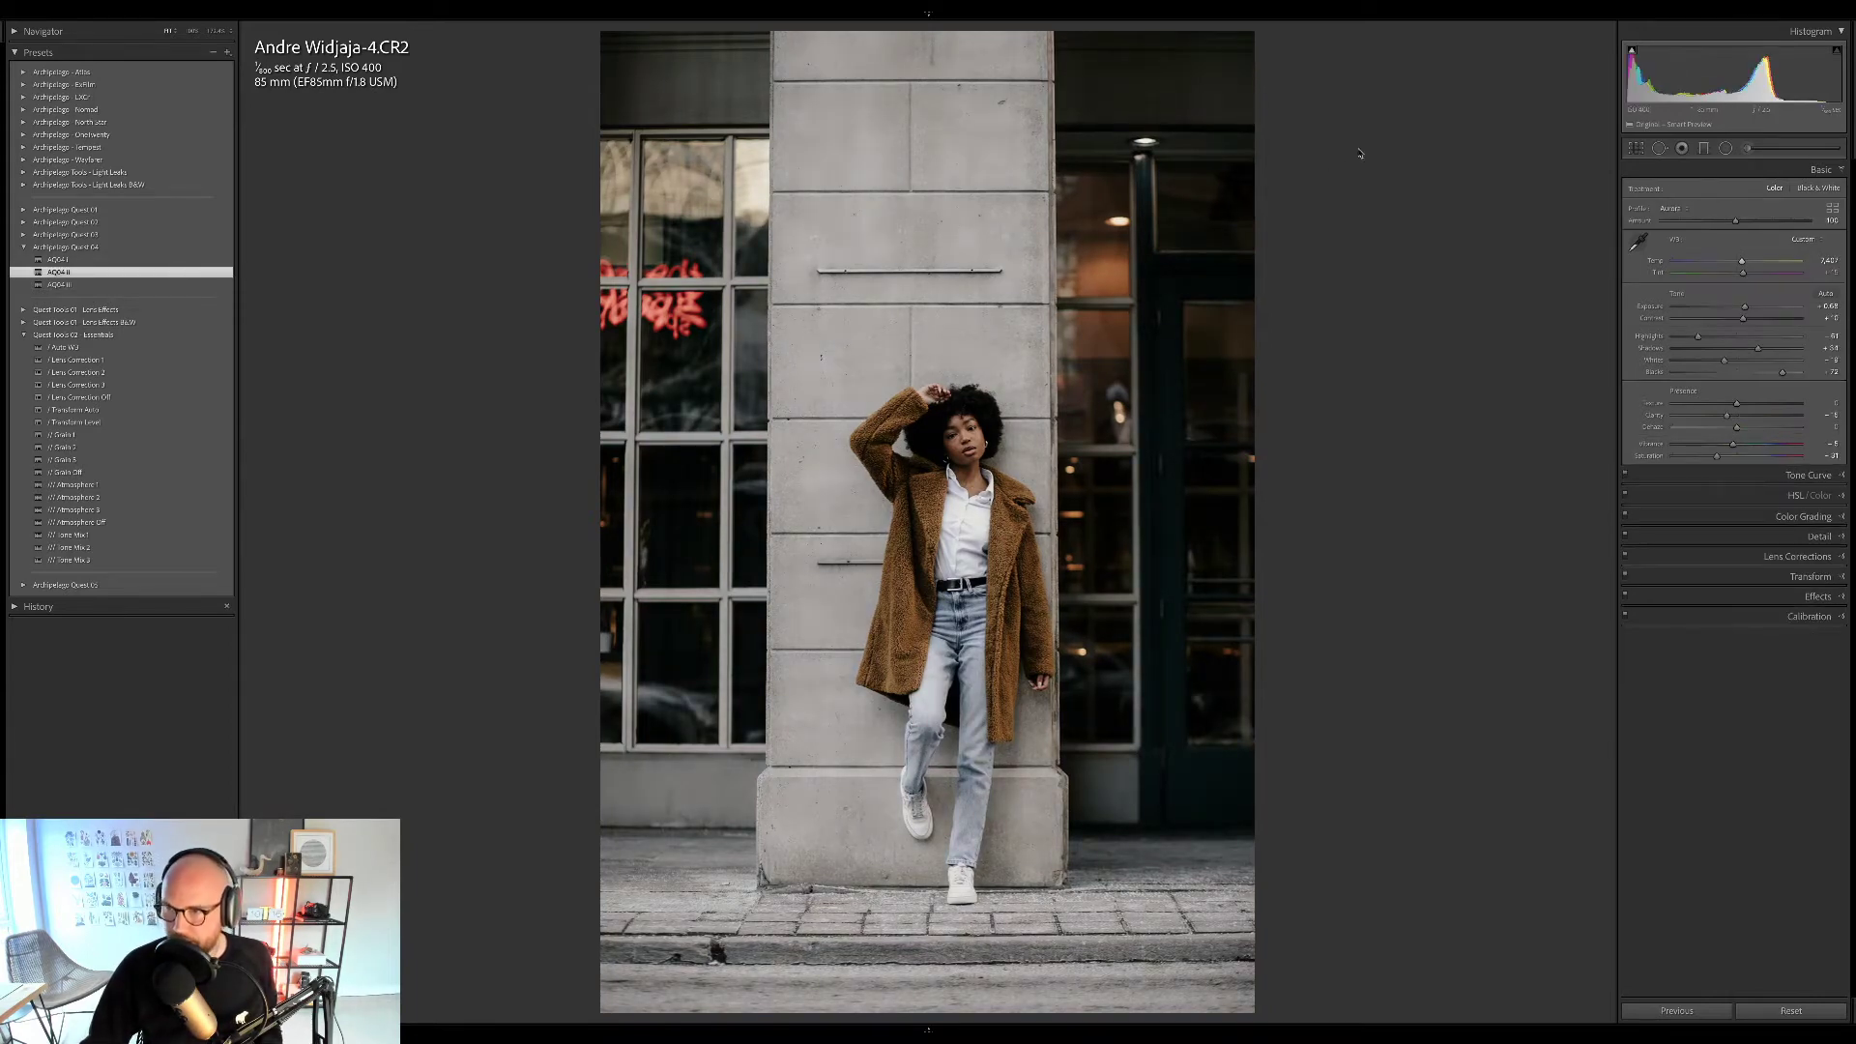
pyautogui.moveTo(1745, 226); pyautogui.dragTo(1611, 228)
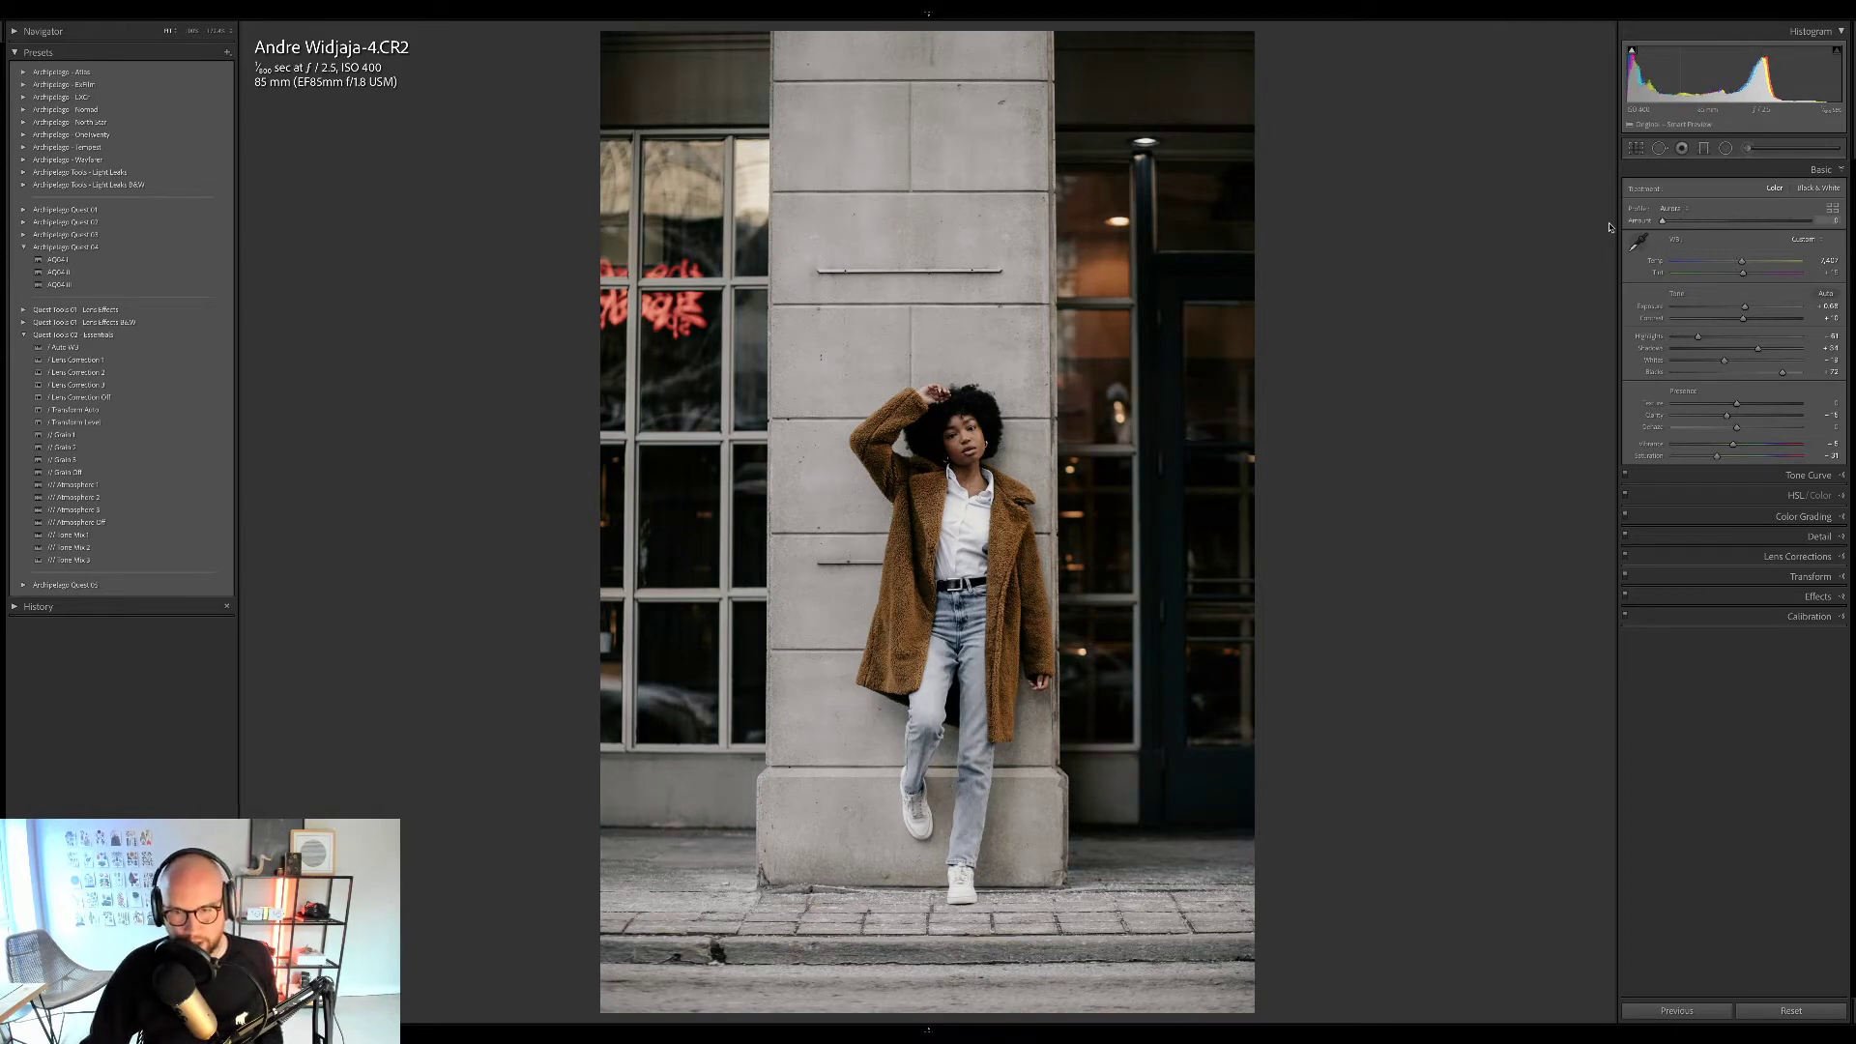
pyautogui.hotkey('ctrl', 'z')
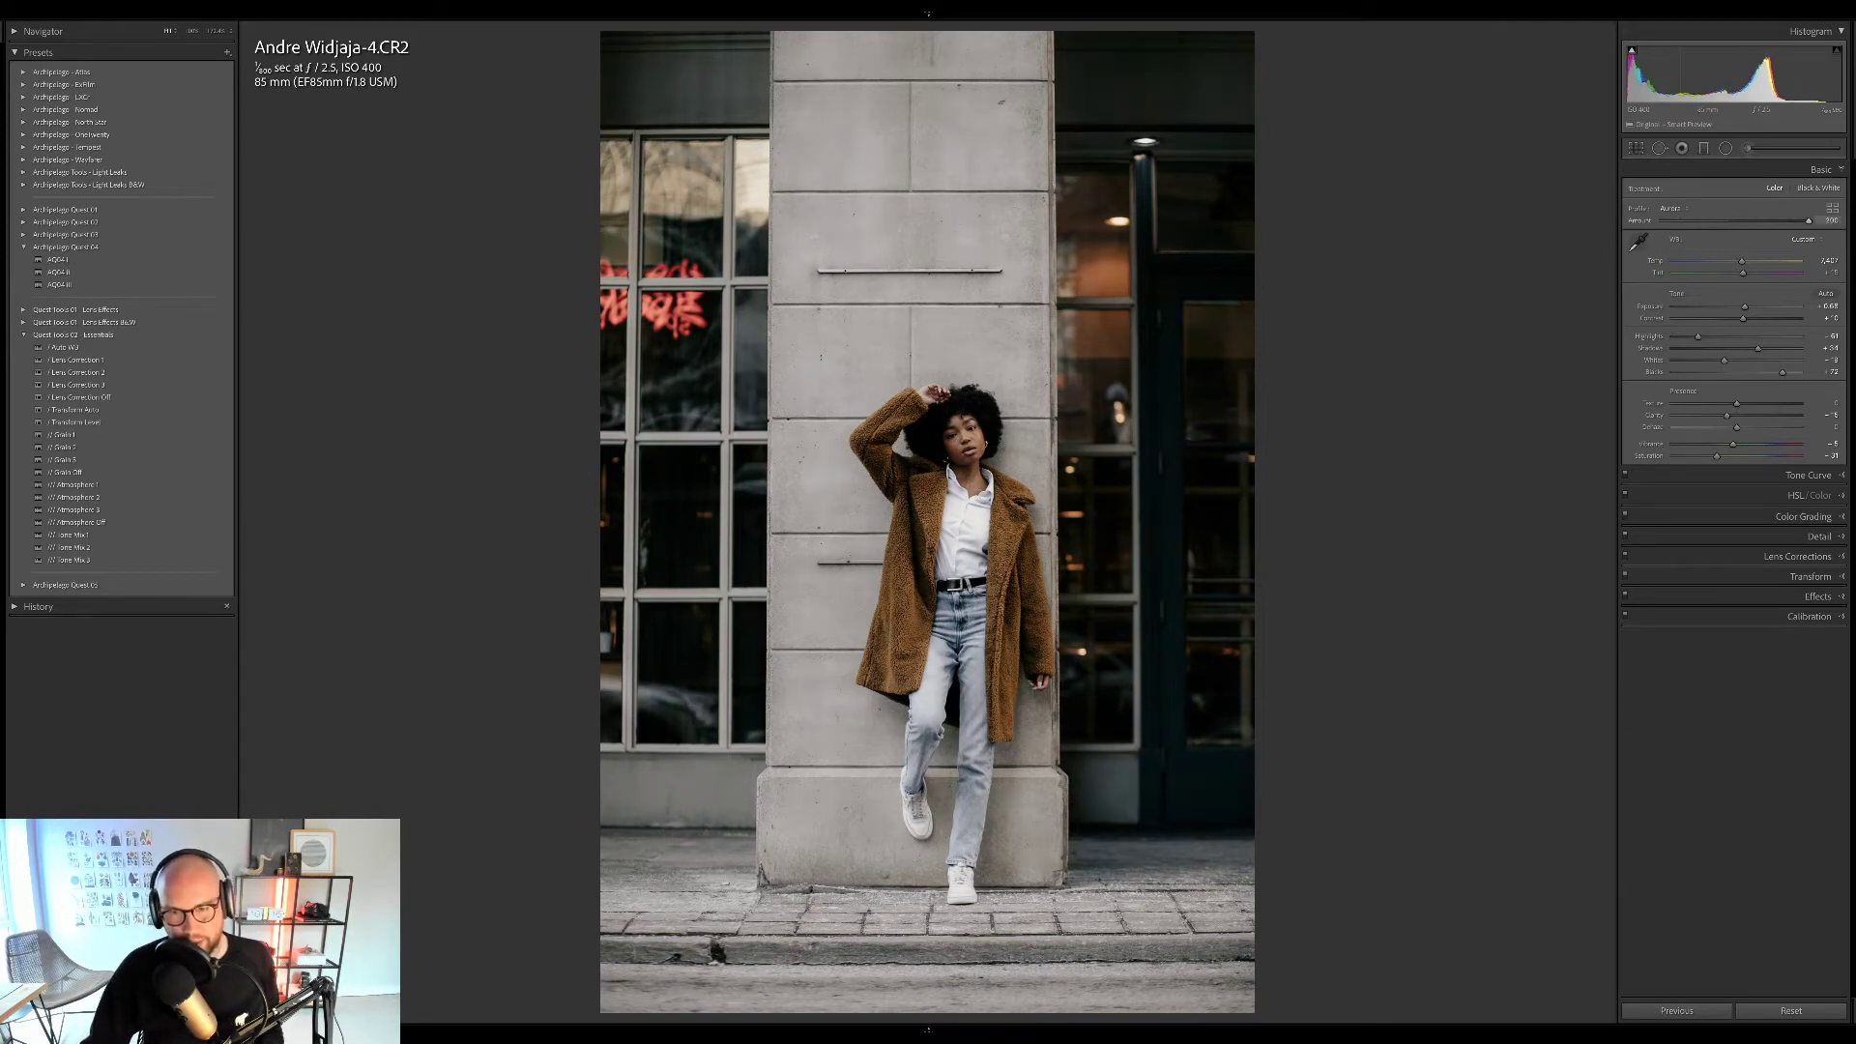
pyautogui.moveTo(1793, 229); pyautogui.dragTo(1586, 236)
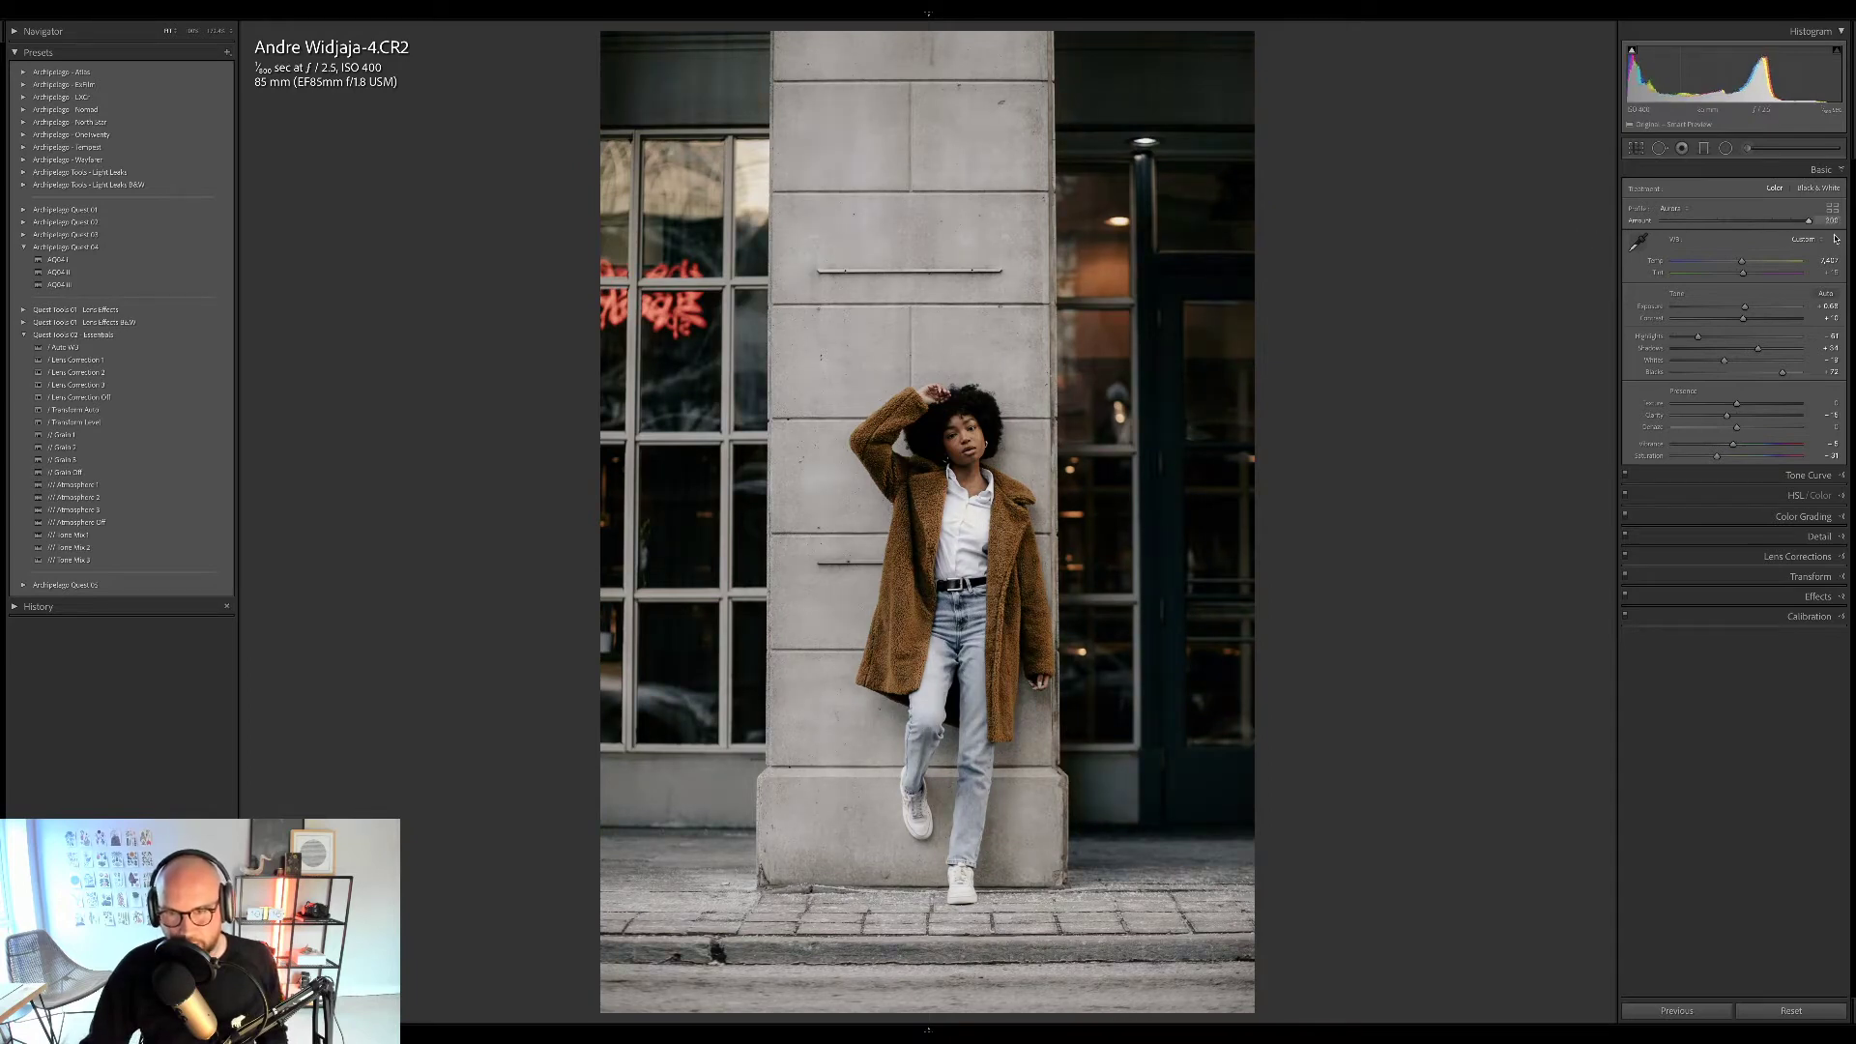
pyautogui.hotkey('ctrl', 'z')
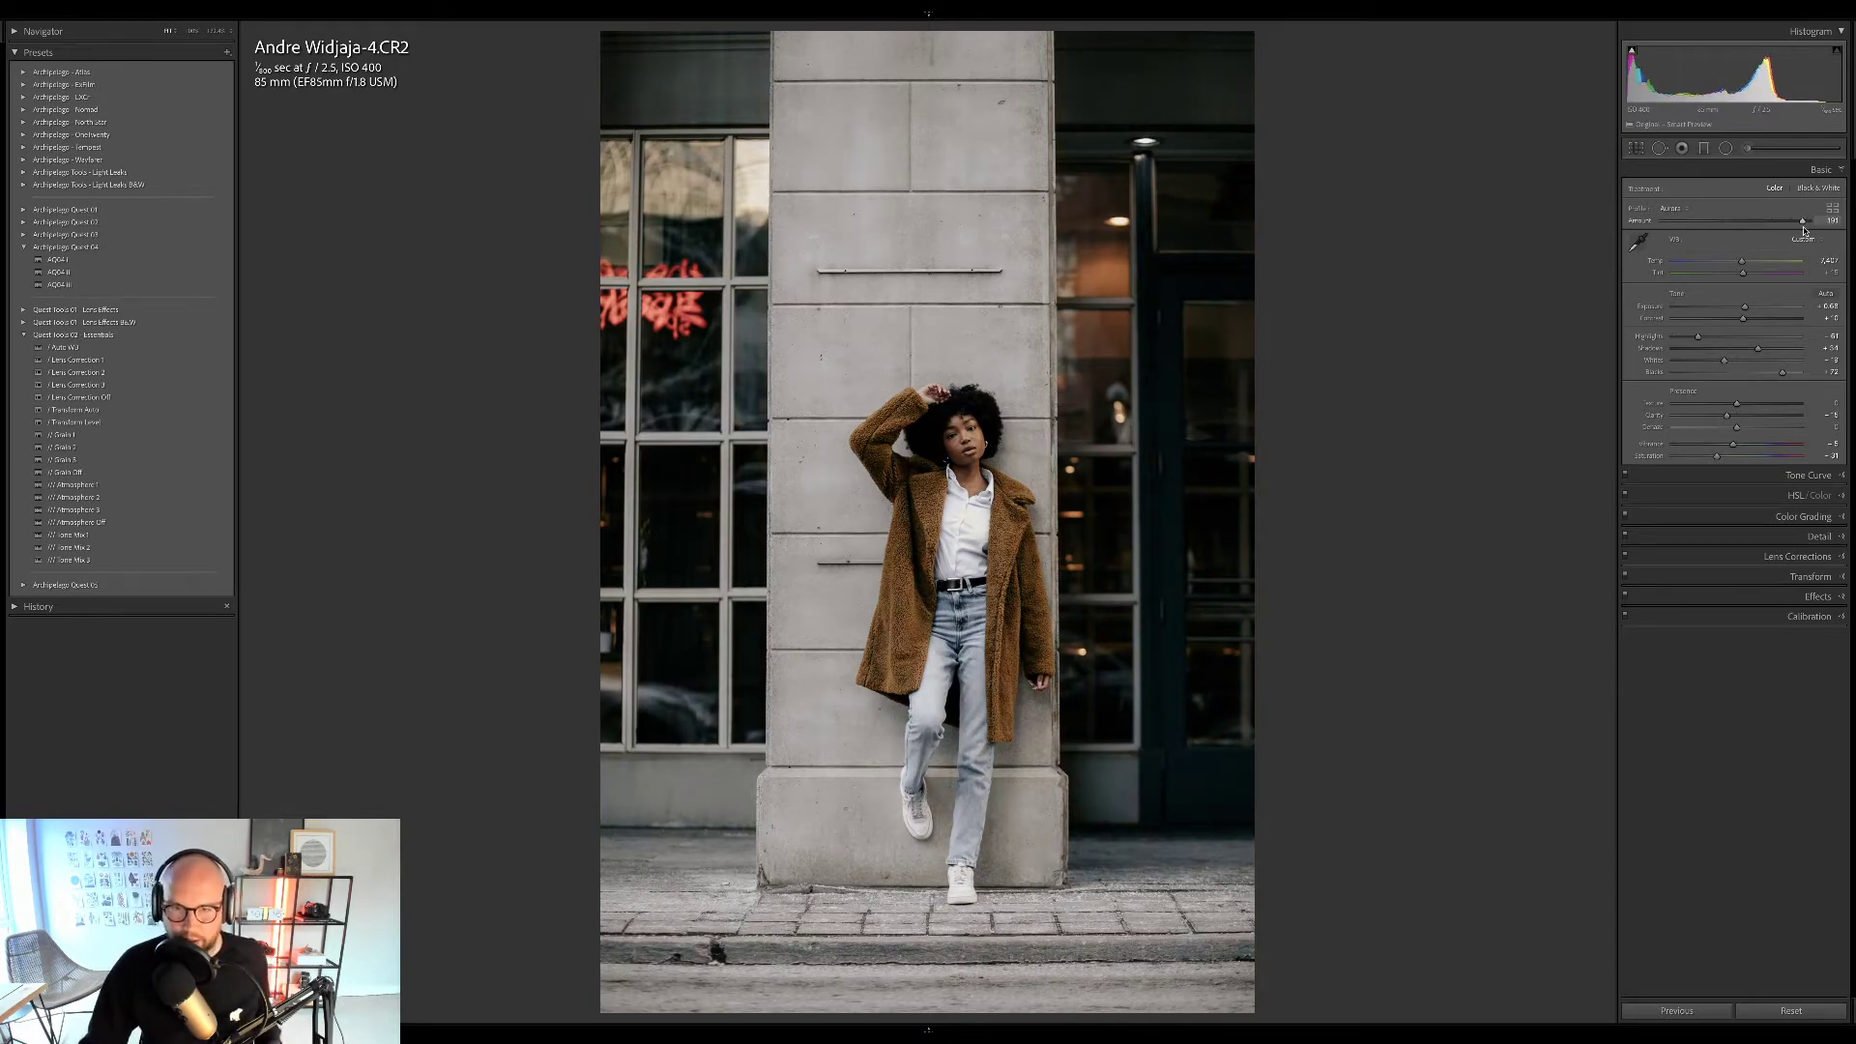
pyautogui.hotkey('ctrl', 'shift', 'z')
pyautogui.moveTo(1663, 230); pyautogui.dragTo(1770, 230)
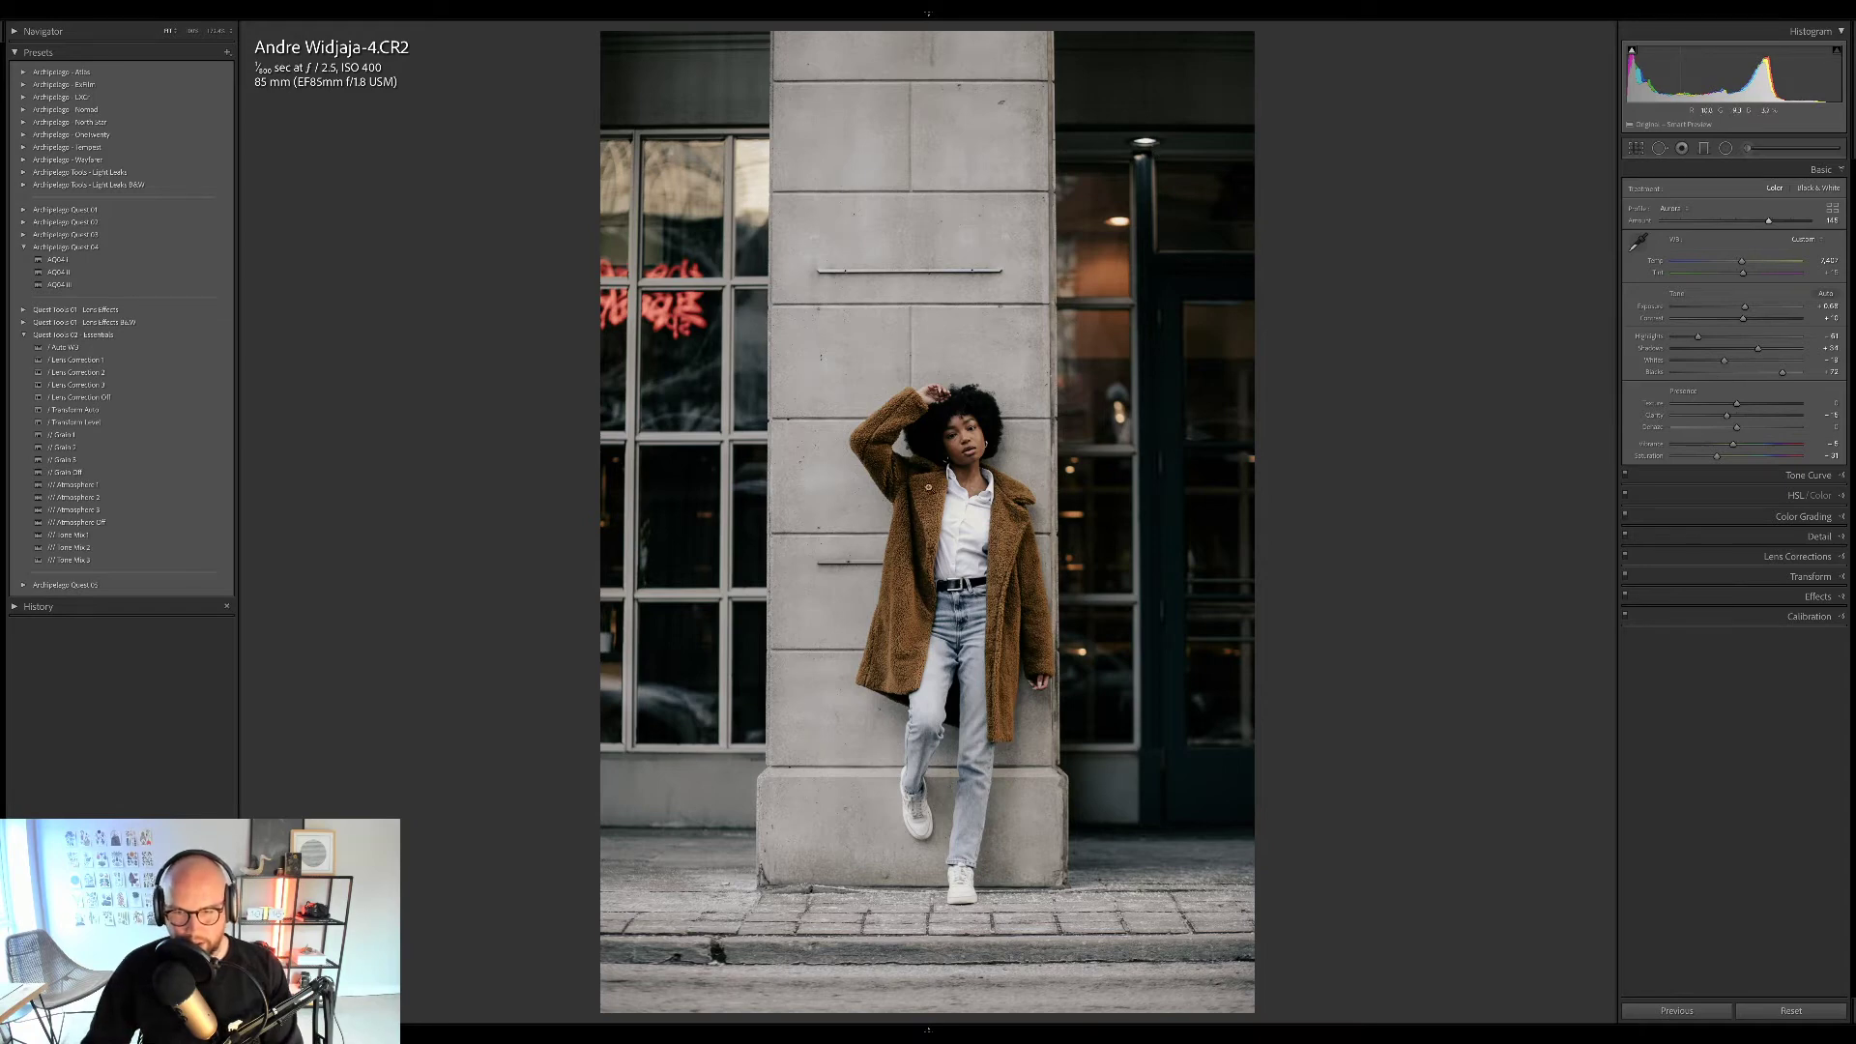
pyautogui.moveTo(1770, 221)
pyautogui.mouseDown()
pyautogui.moveTo(1697, 230)
pyautogui.moveTo(1822, 234)
pyautogui.moveTo(1793, 239)
pyautogui.mouseUp()
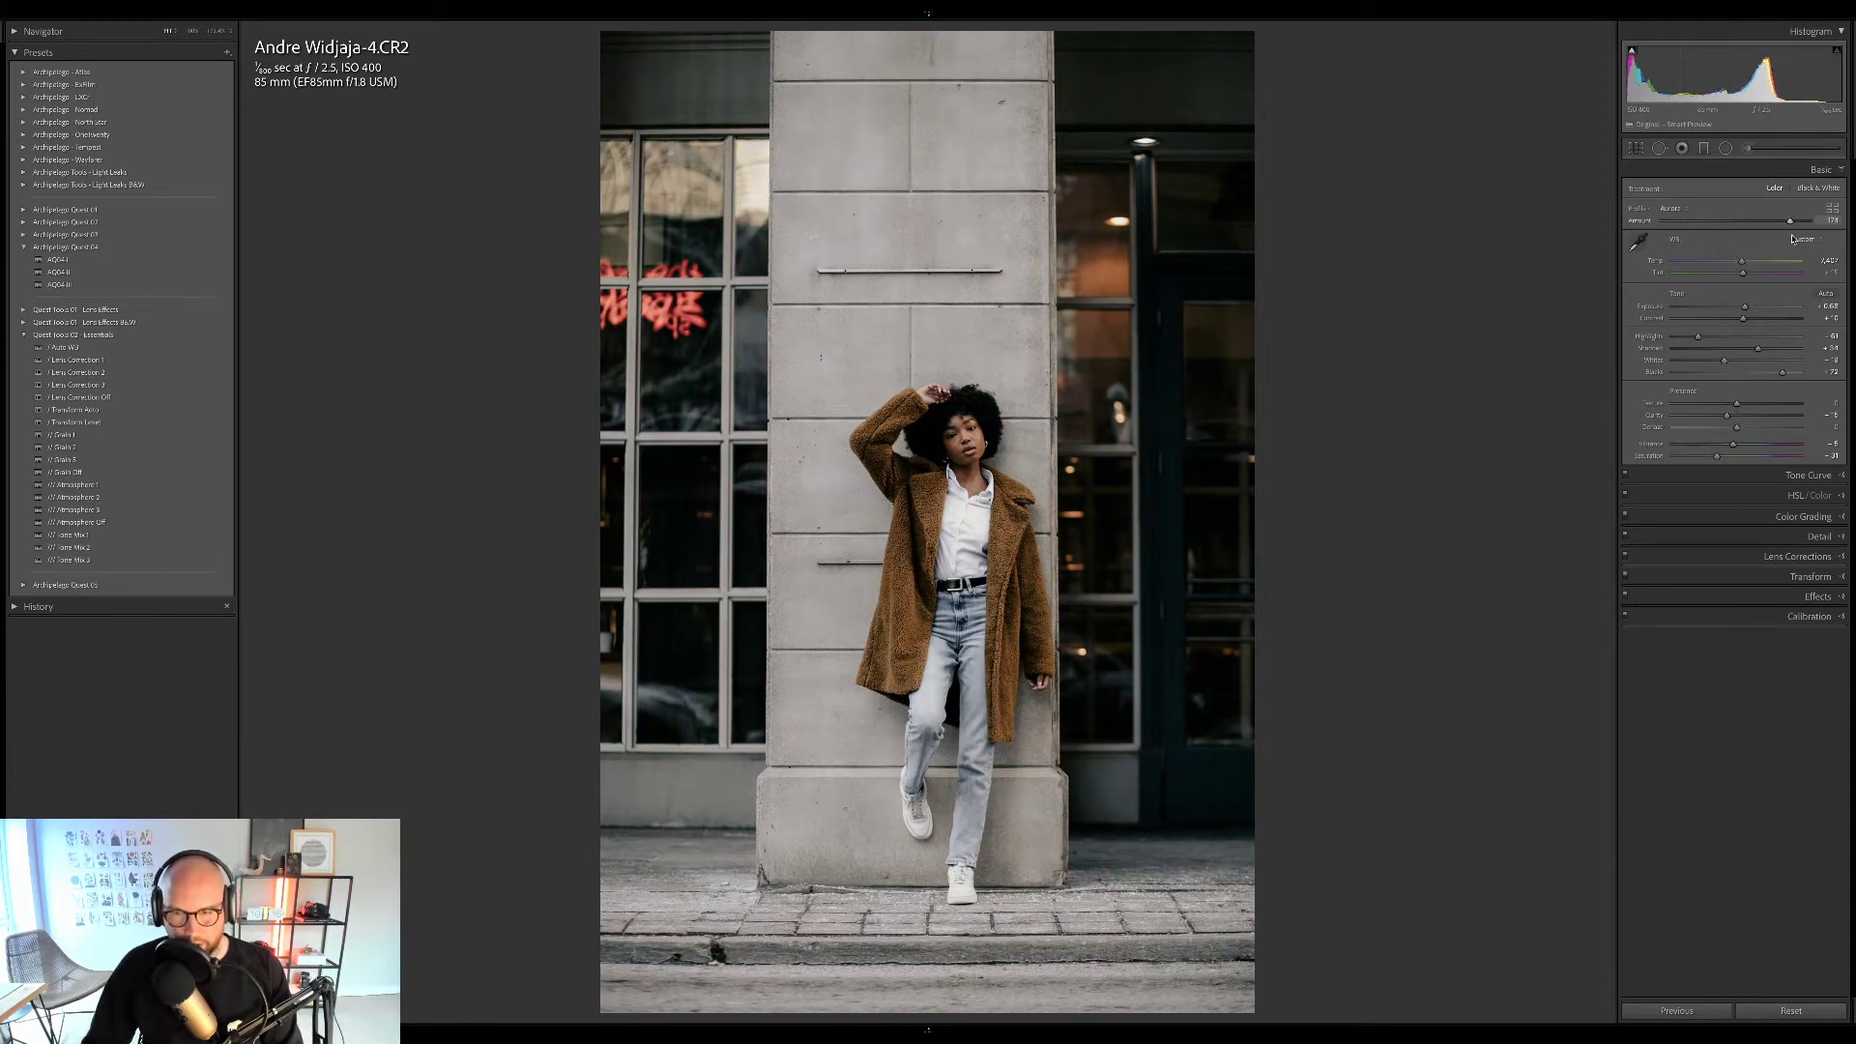
pyautogui.moveTo(1709, 87); pyautogui.dragTo(1779, 75)
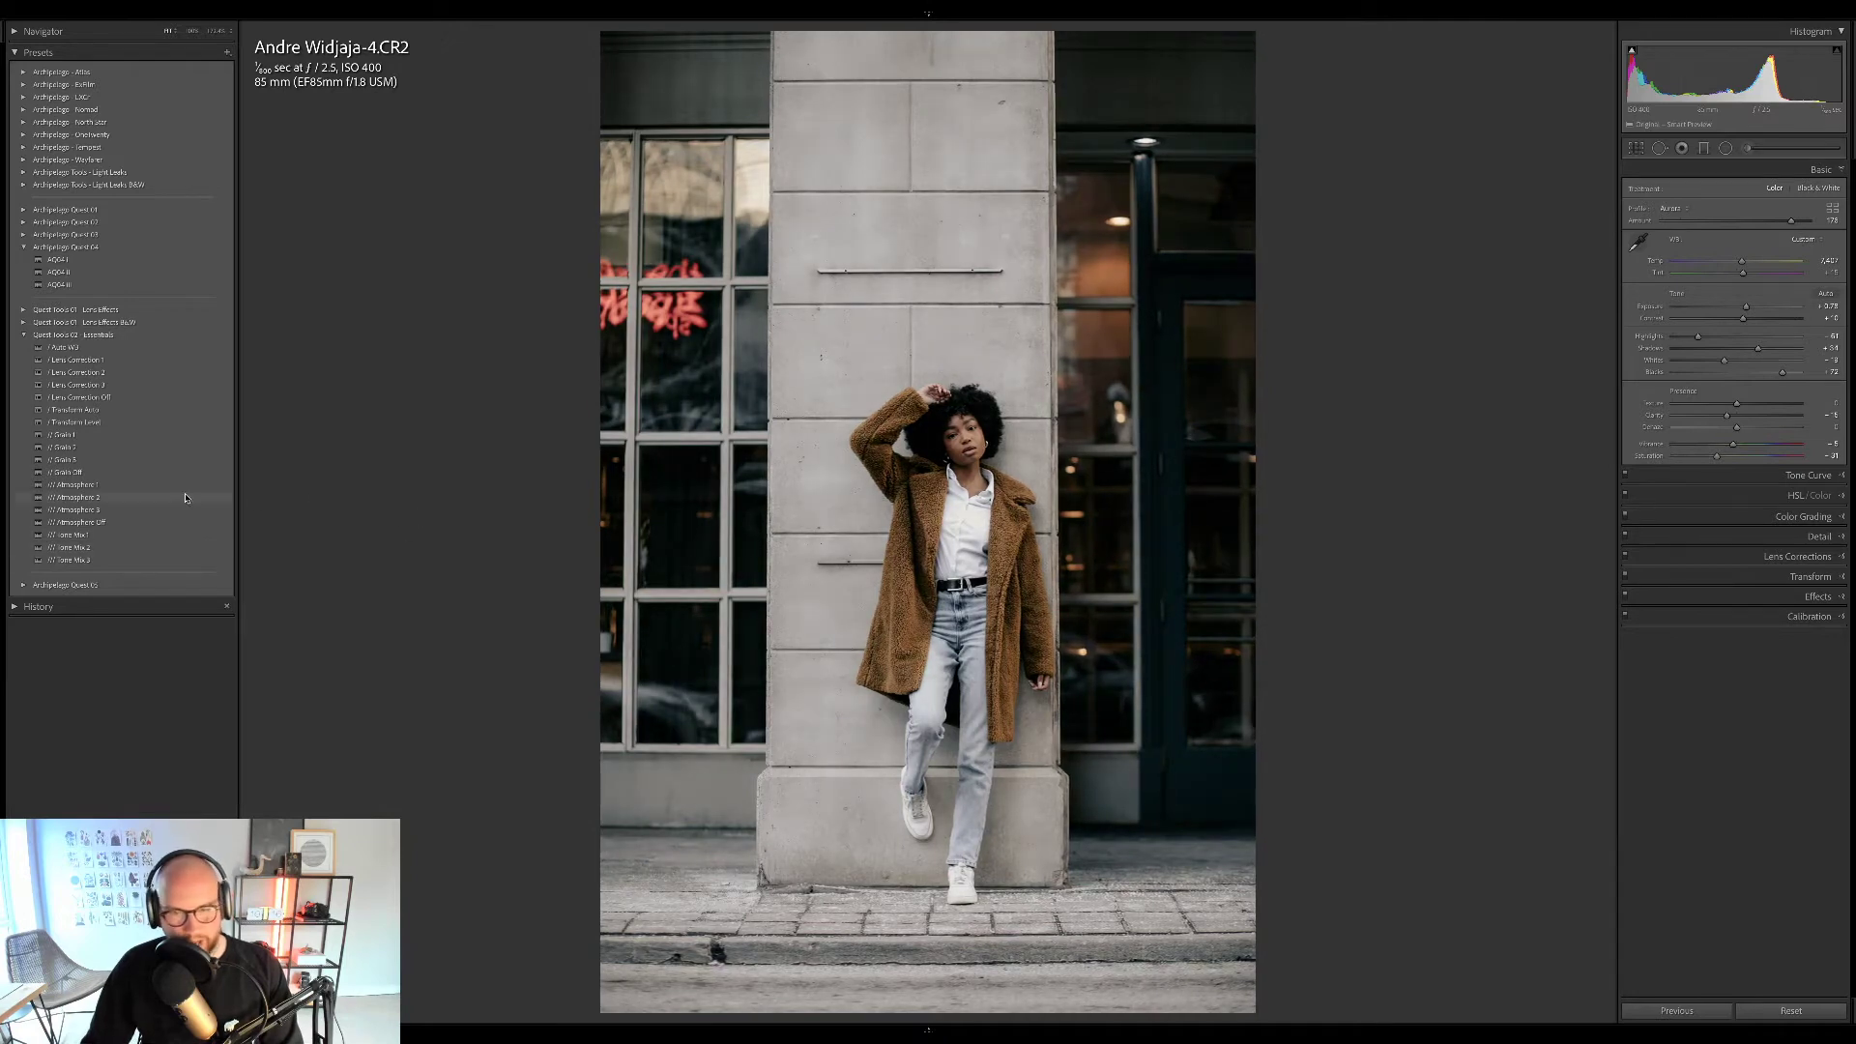
# Apply the Atmosphere 3 and Grain 2 presets to the pillar portrait and show Before/After.
pyautogui.click(984, 502)
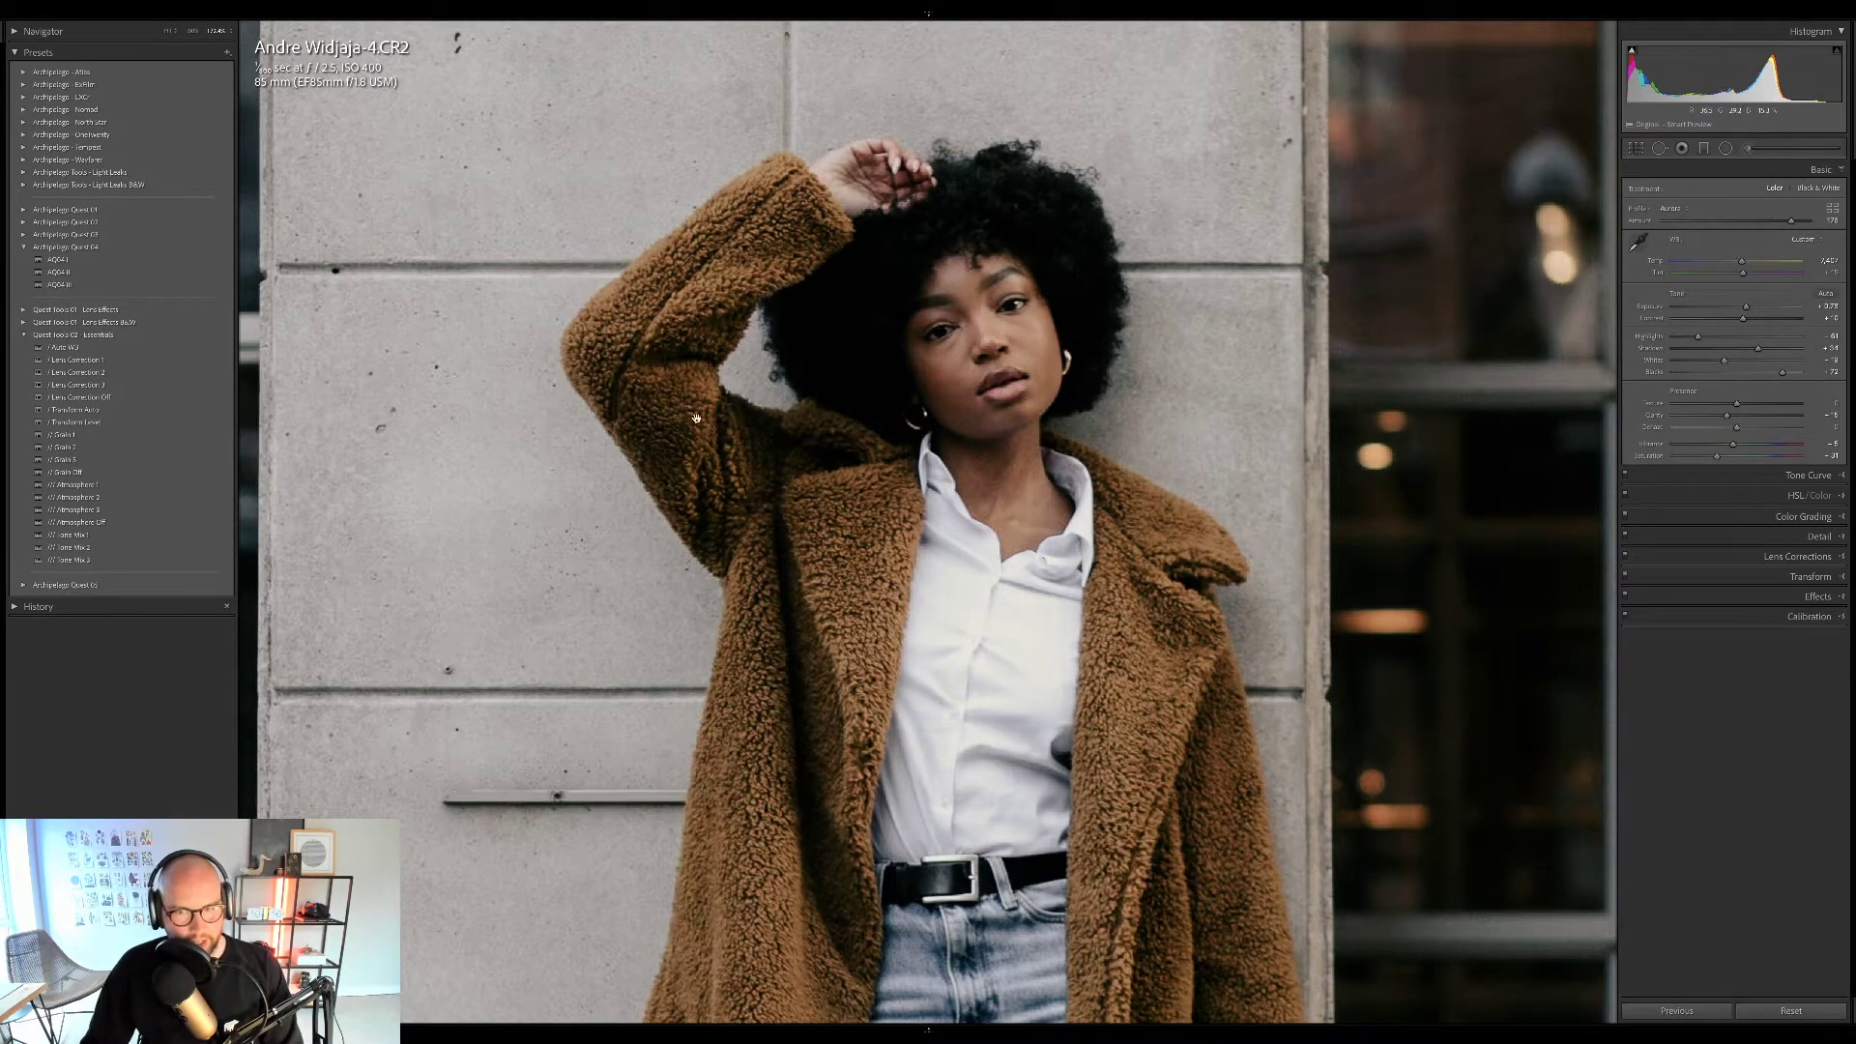
pyautogui.click(201, 516)
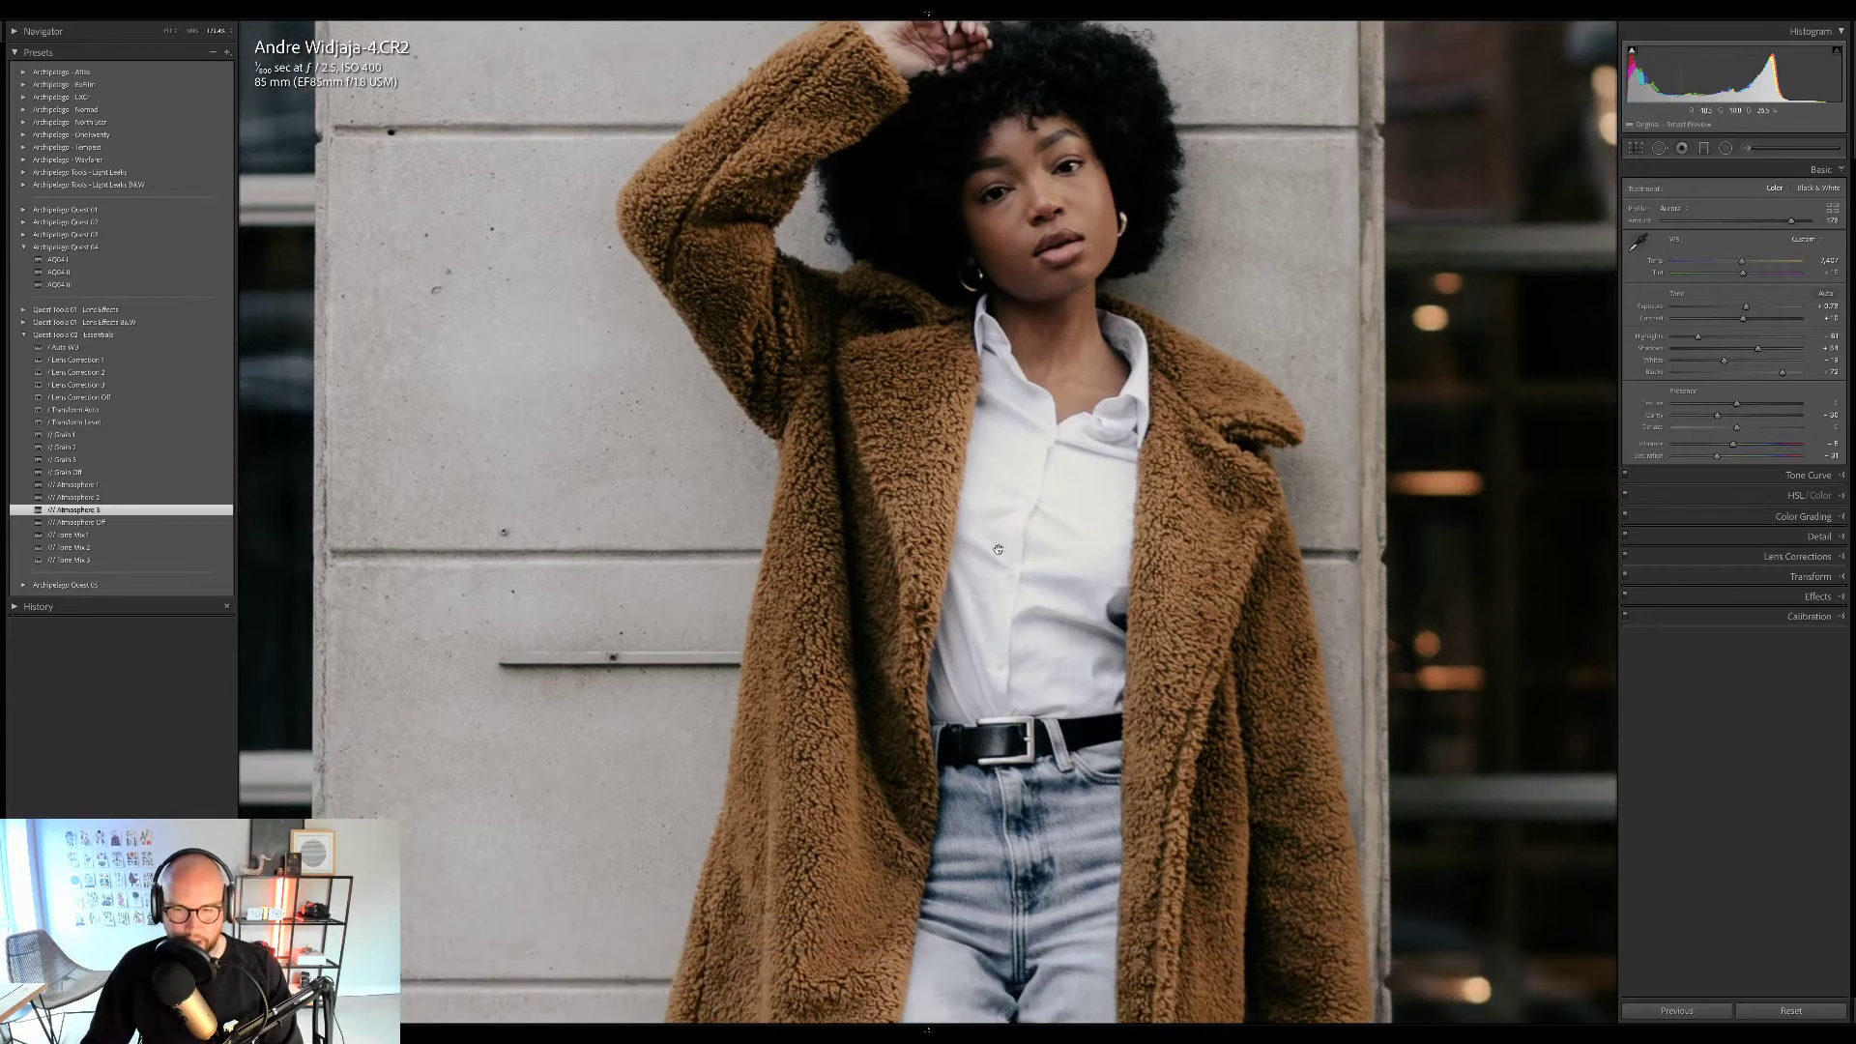
pyautogui.scroll(5, 851, 440)
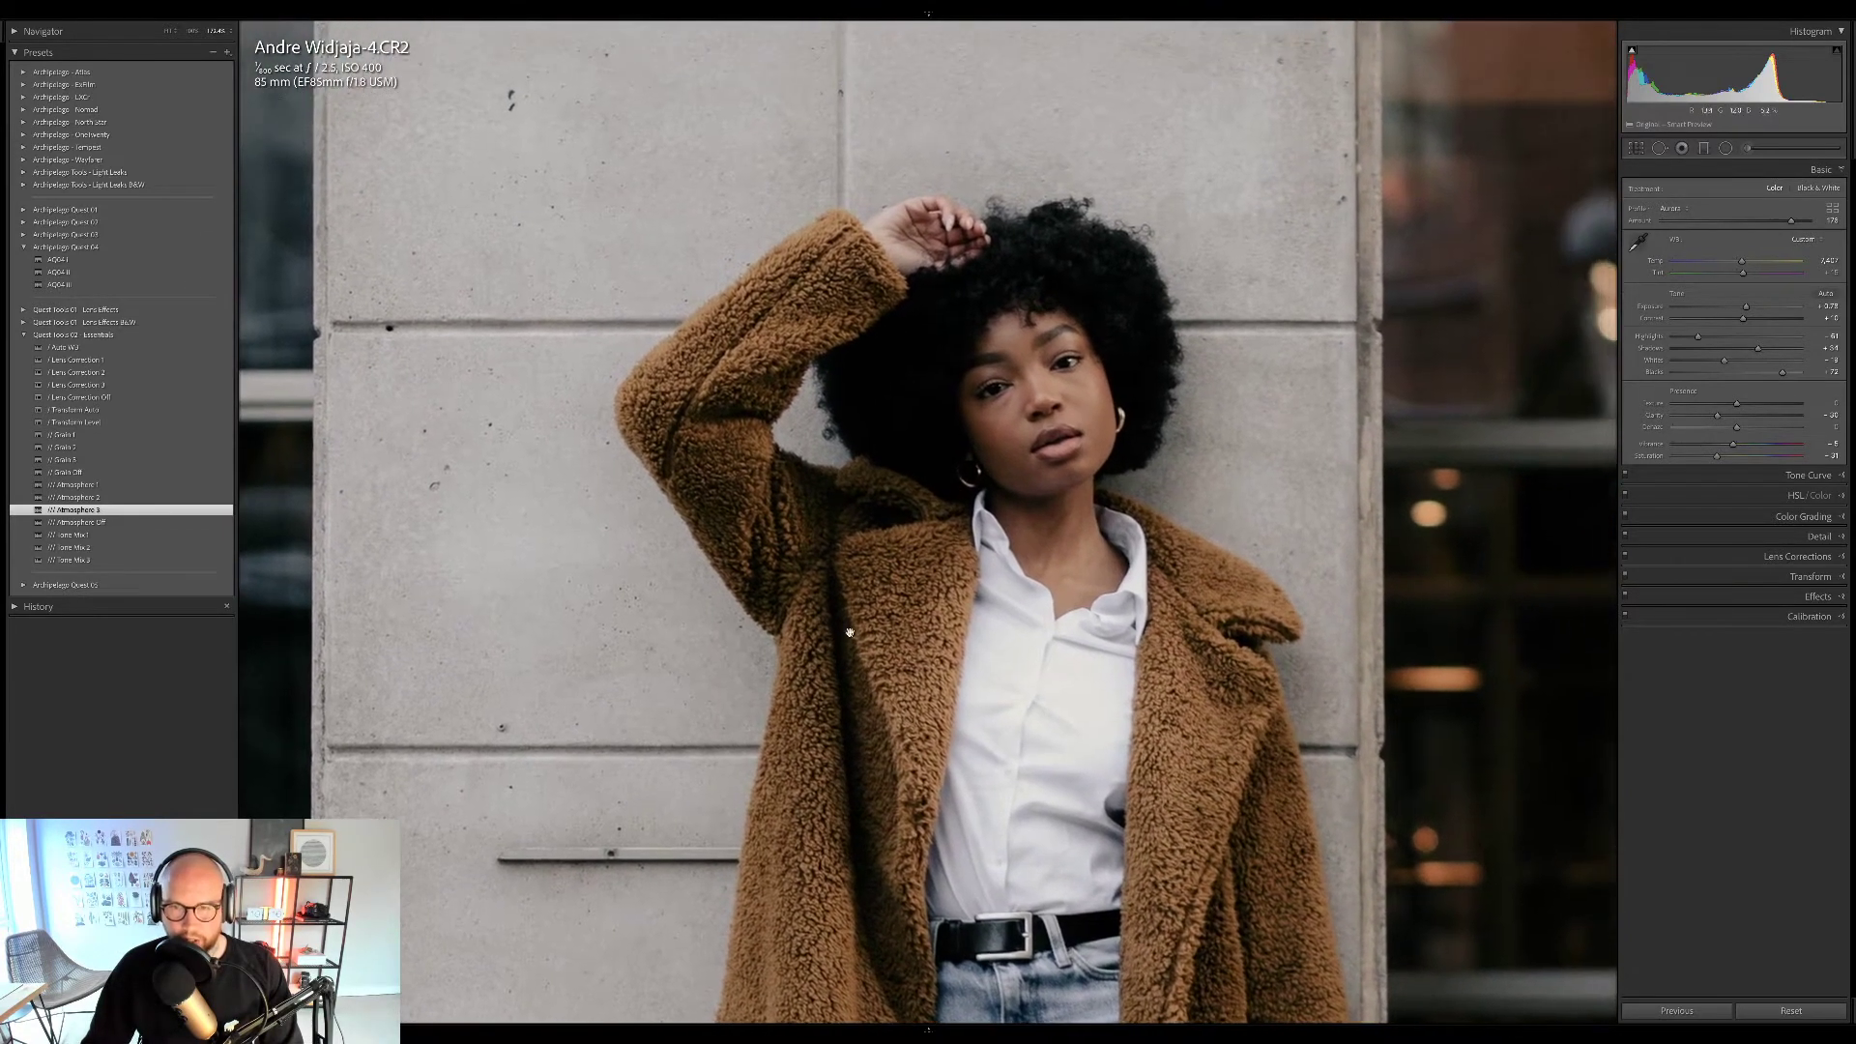
pyautogui.click(185, 448)
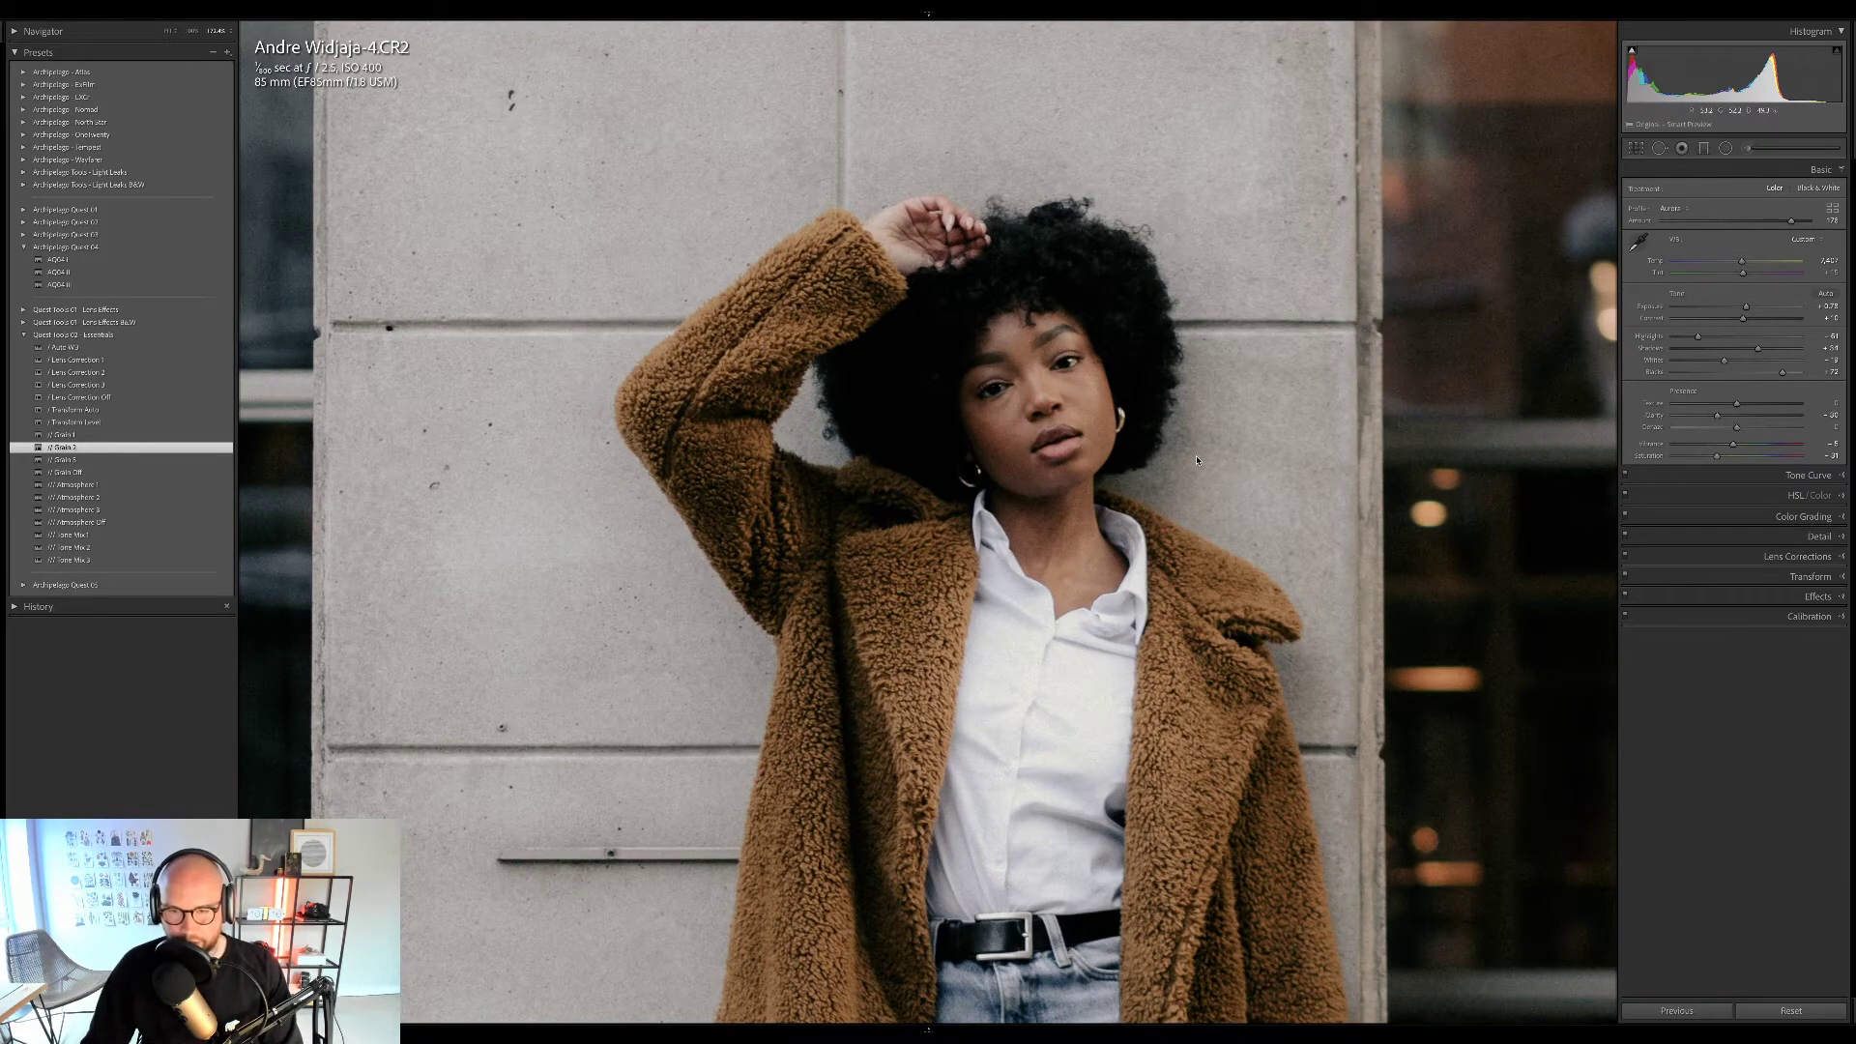
pyautogui.hotkey('ctrl', '-')
pyautogui.hotkey('ctrl', '-')
pyautogui.hotkey('ctrl', '-')
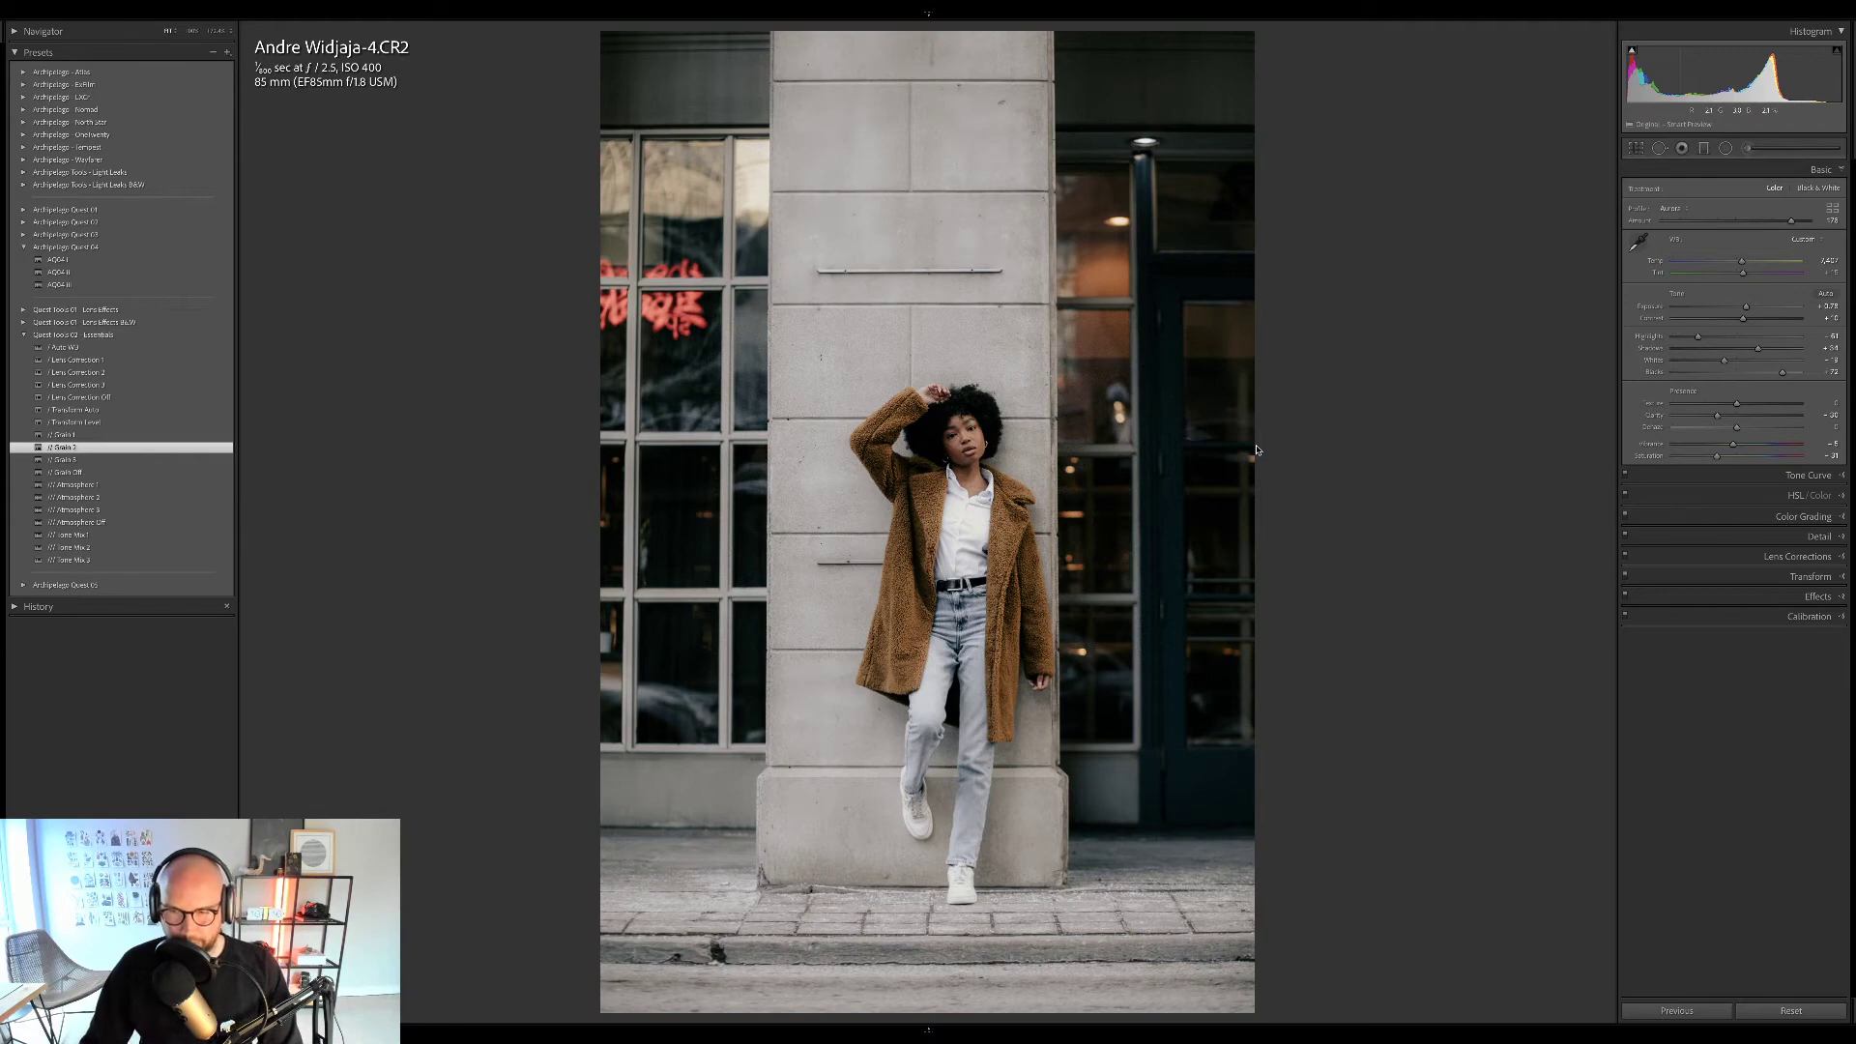
pyautogui.press('y')
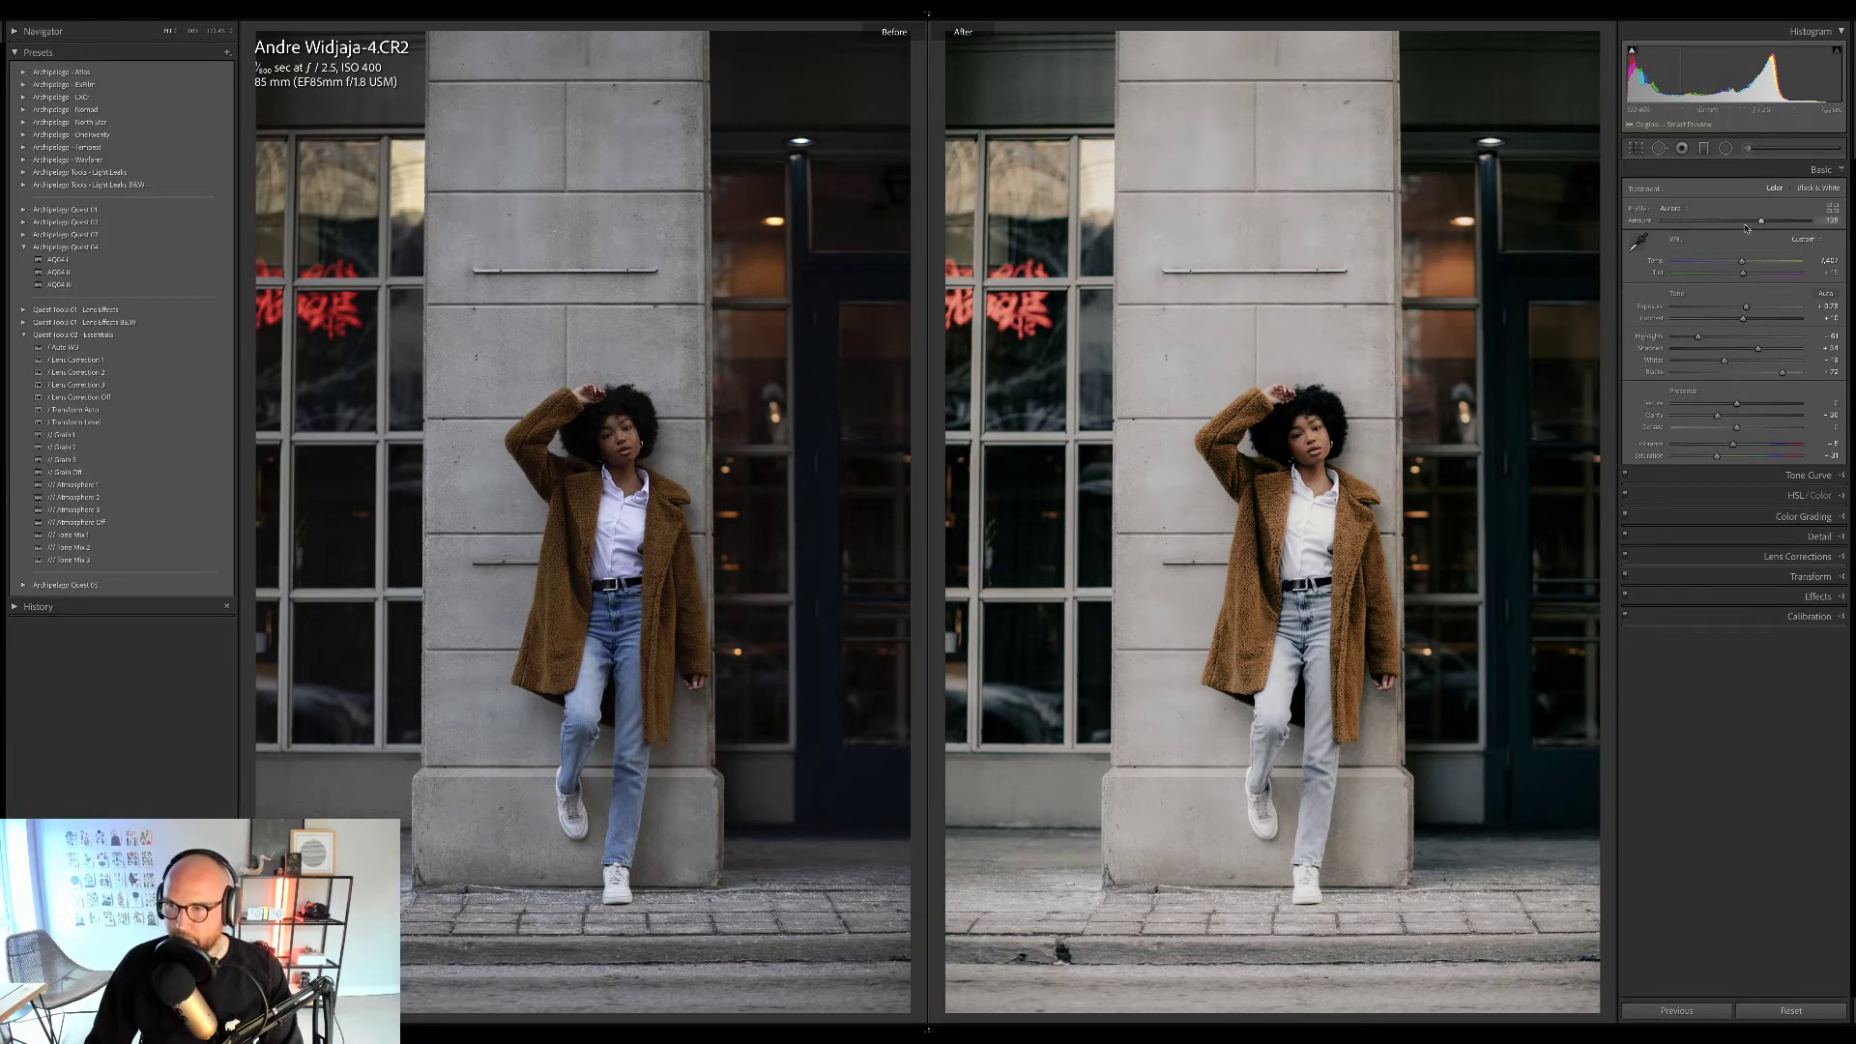
# Lower the preset profile Amount in the Basic panel on the pillar portrait.
pyautogui.moveTo(1792, 221); pyautogui.dragTo(1674, 222)
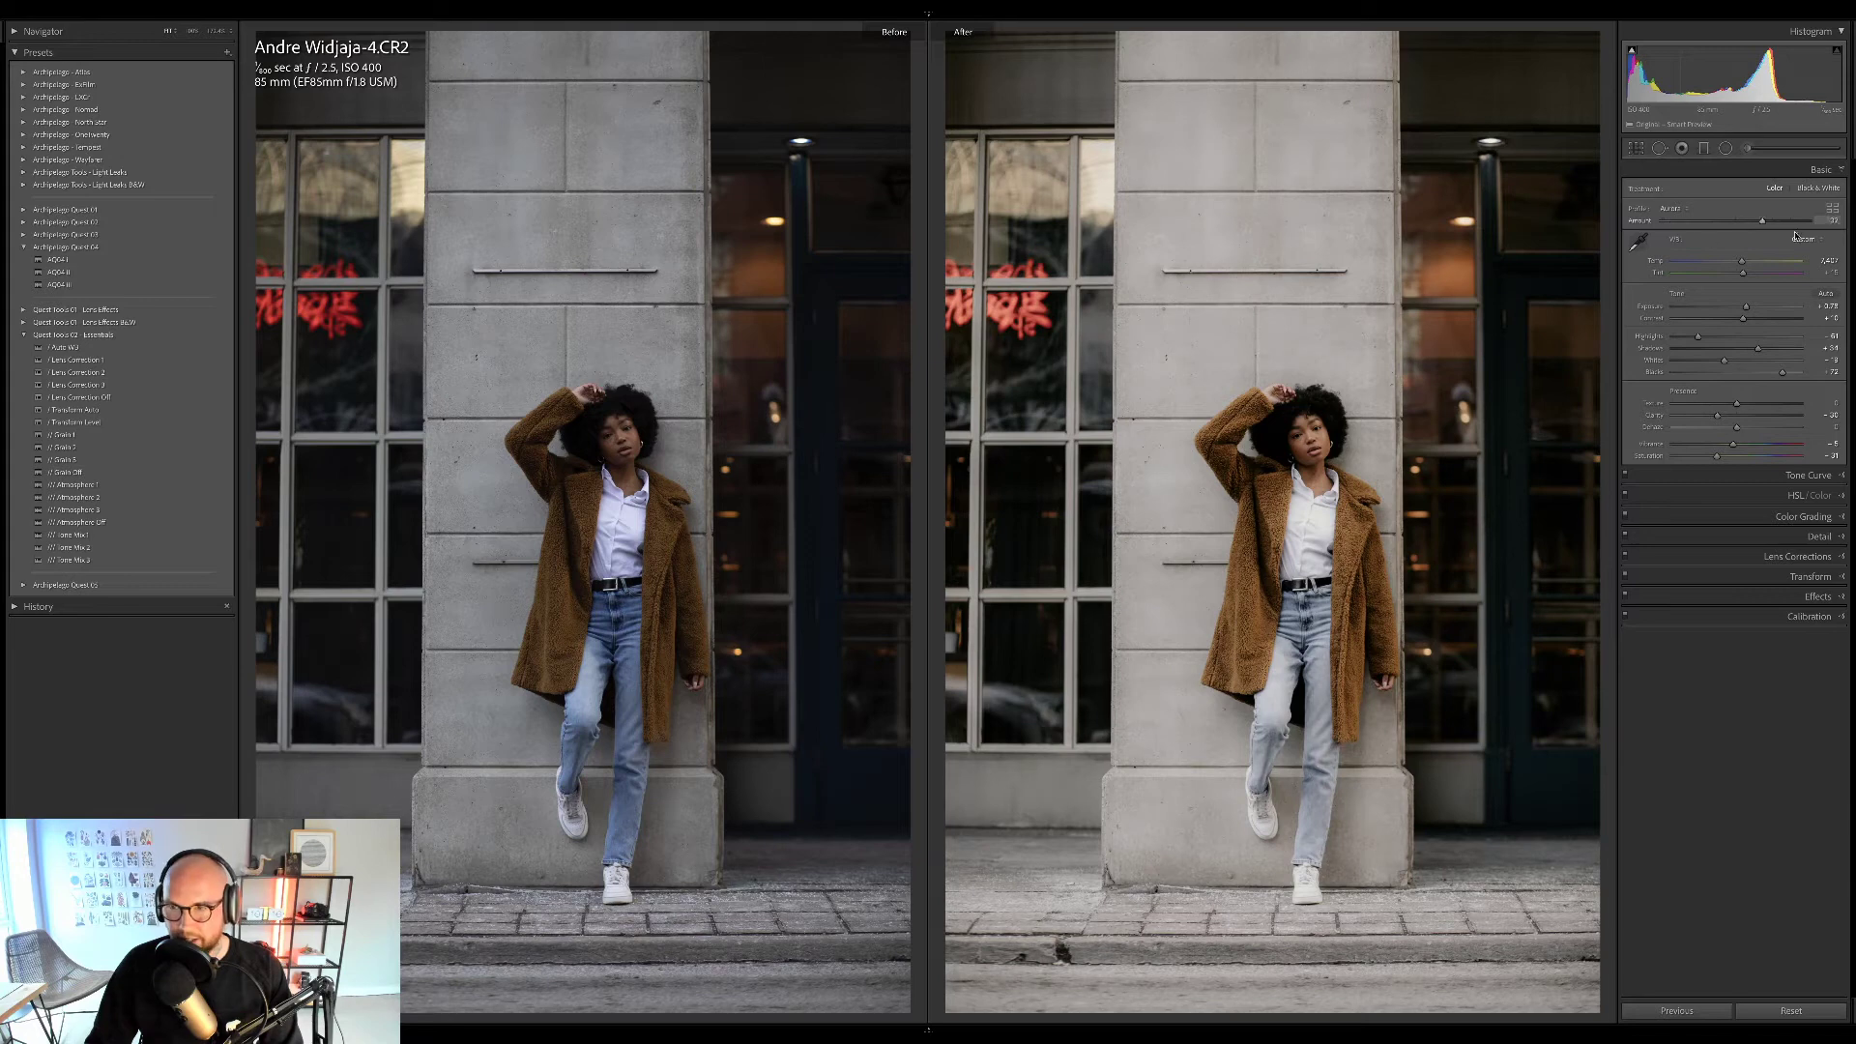
pyautogui.scroll(10, 1795, 235)
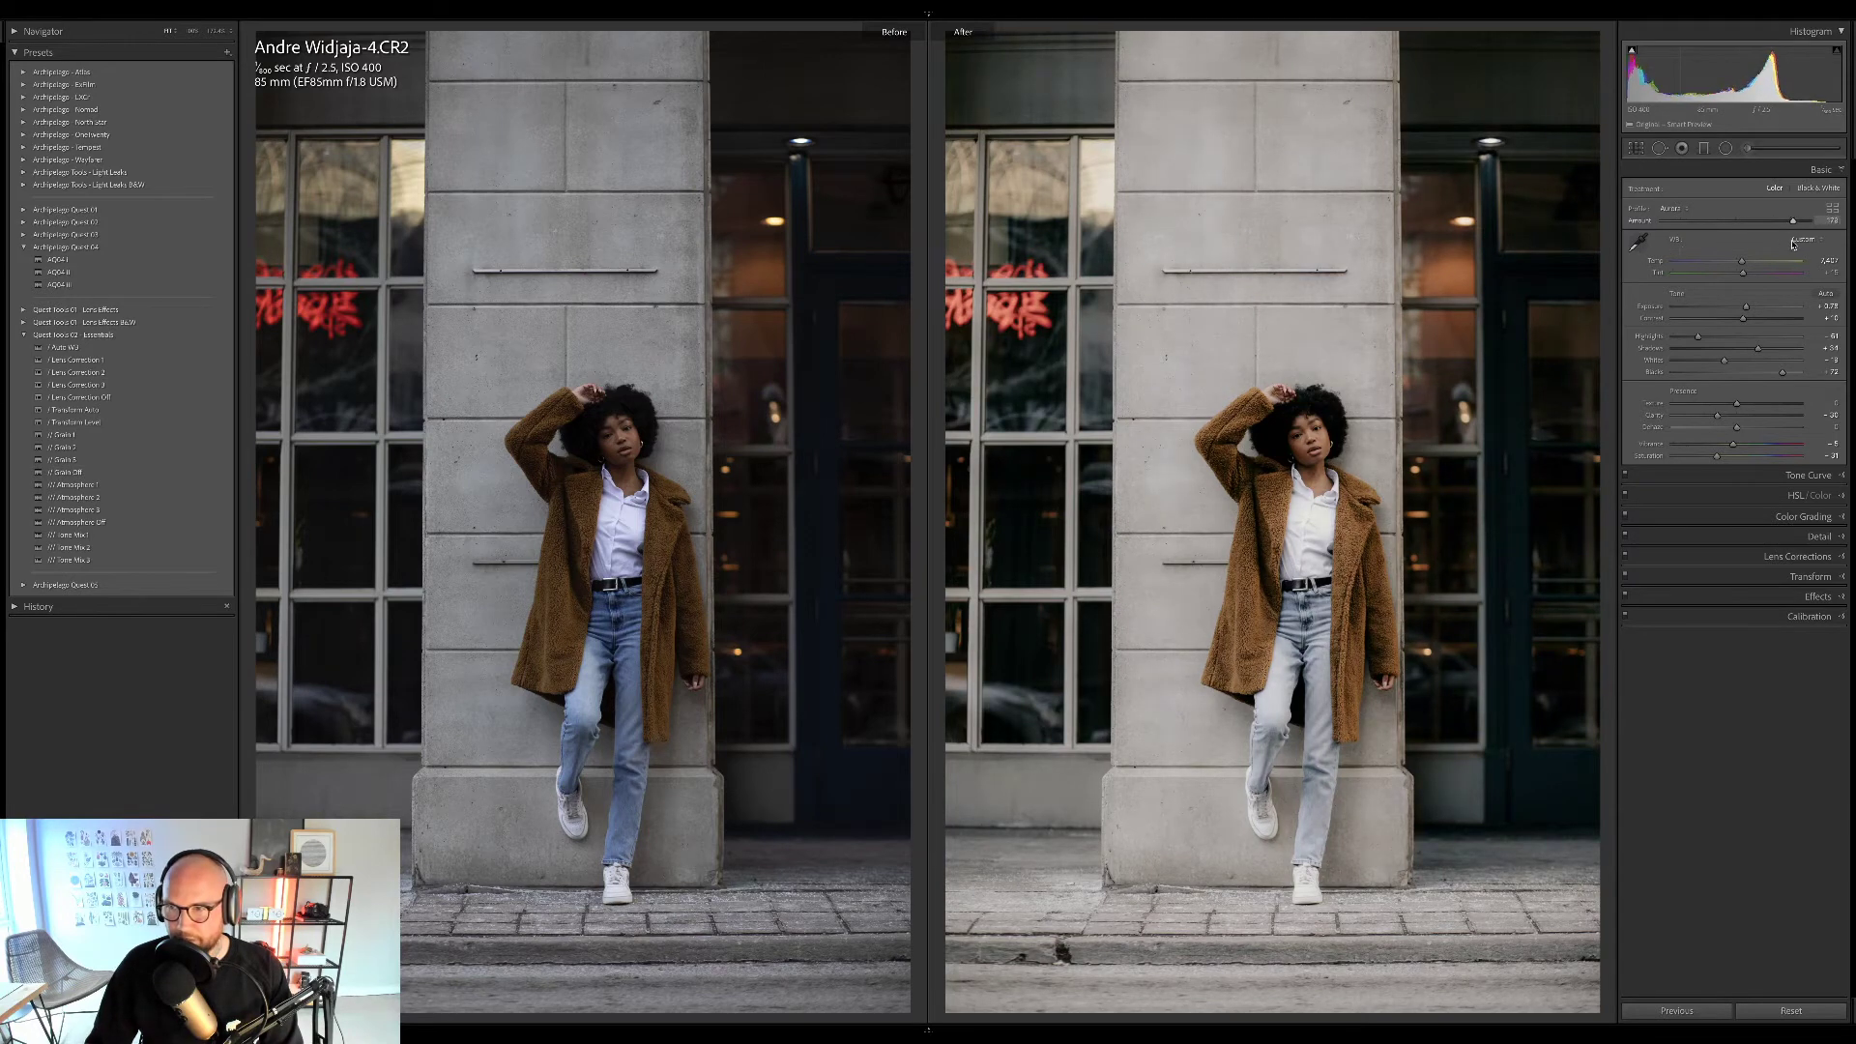
pyautogui.scroll(-3, 1788, 243)
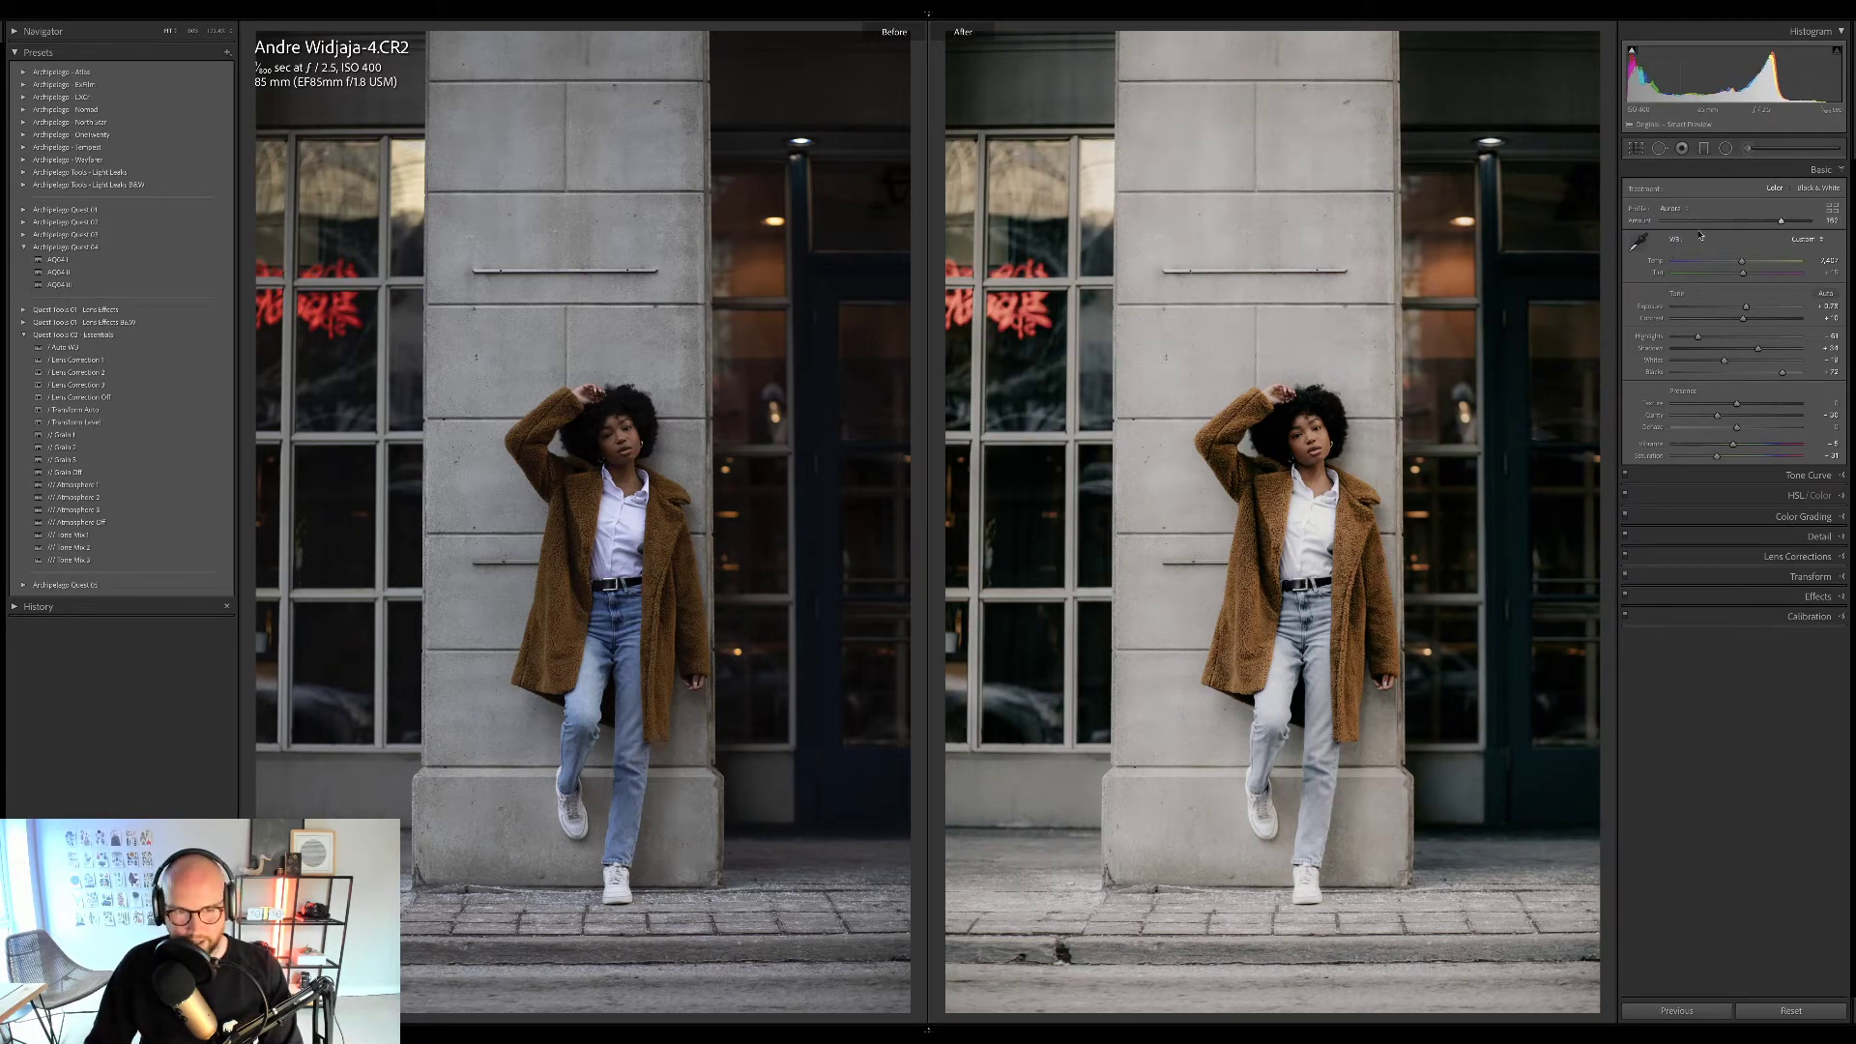
# Inspect the coat and the model's face zoomed in, then return to the Library grid.
pyautogui.click(1355, 571)
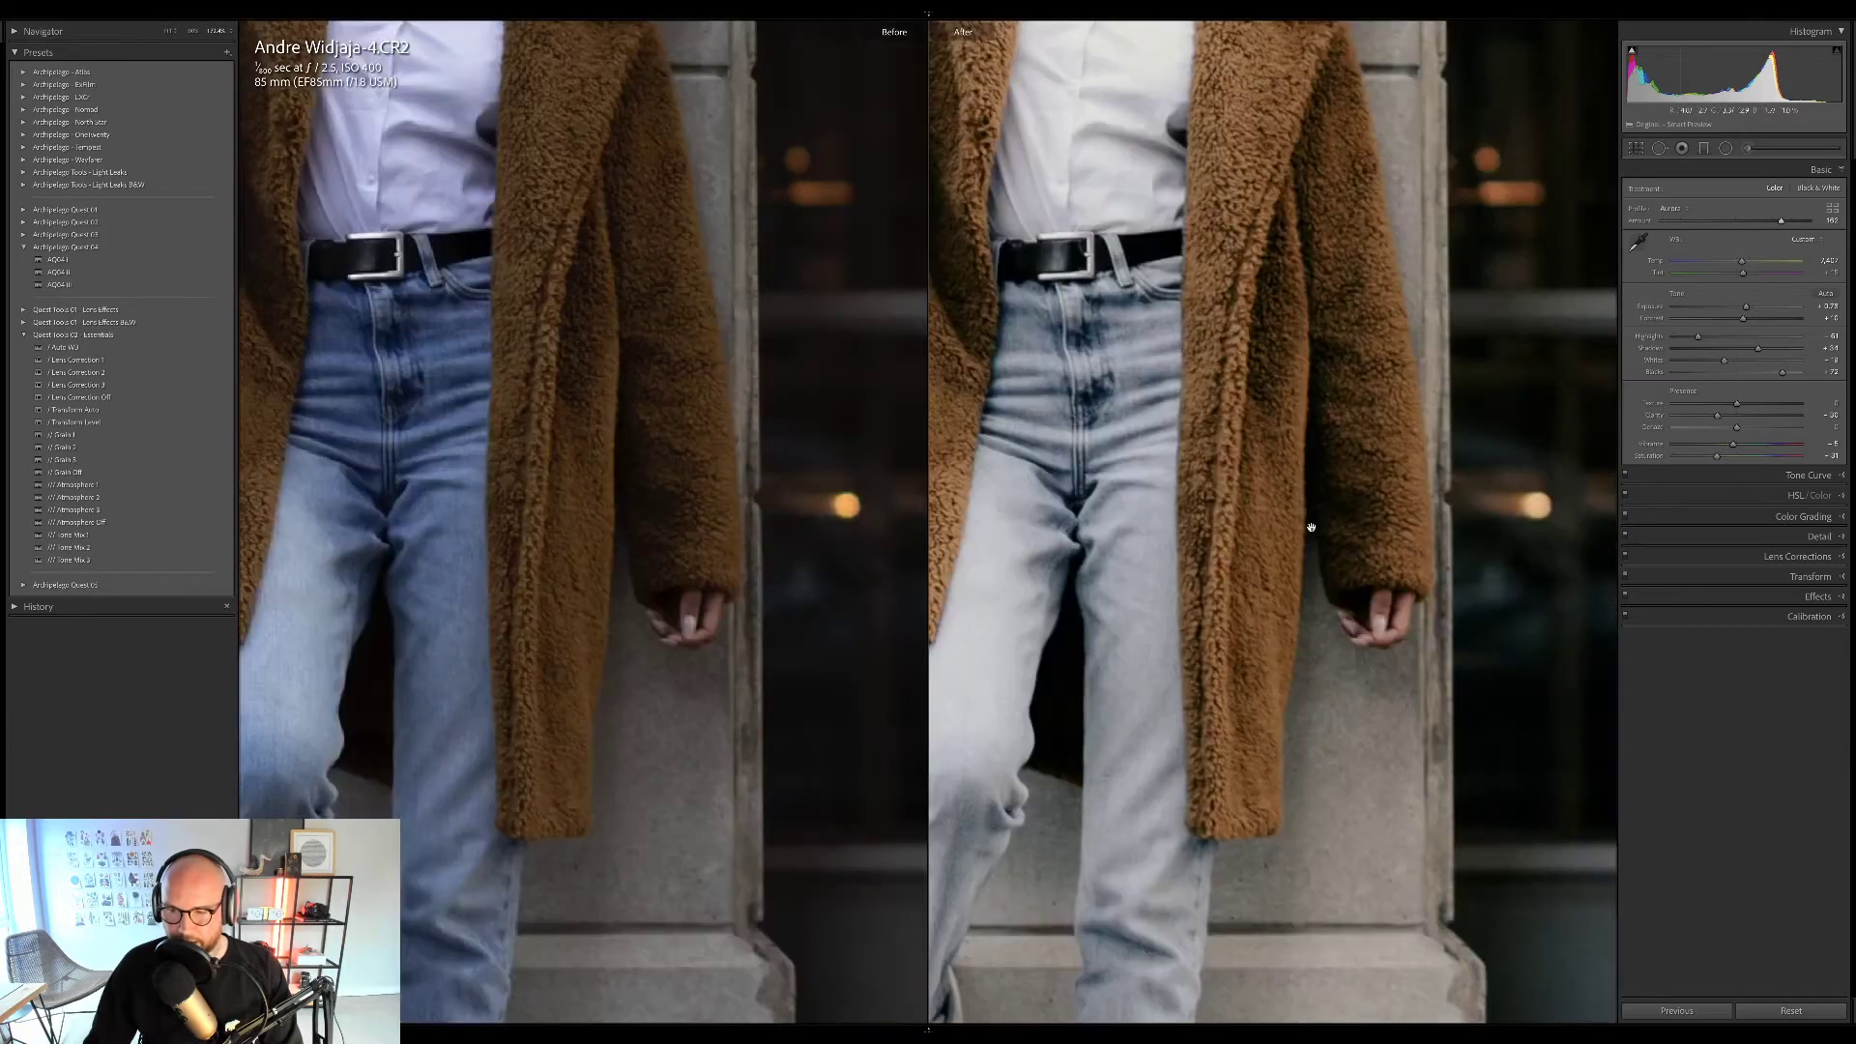
pyautogui.scroll(5, 1144, 163)
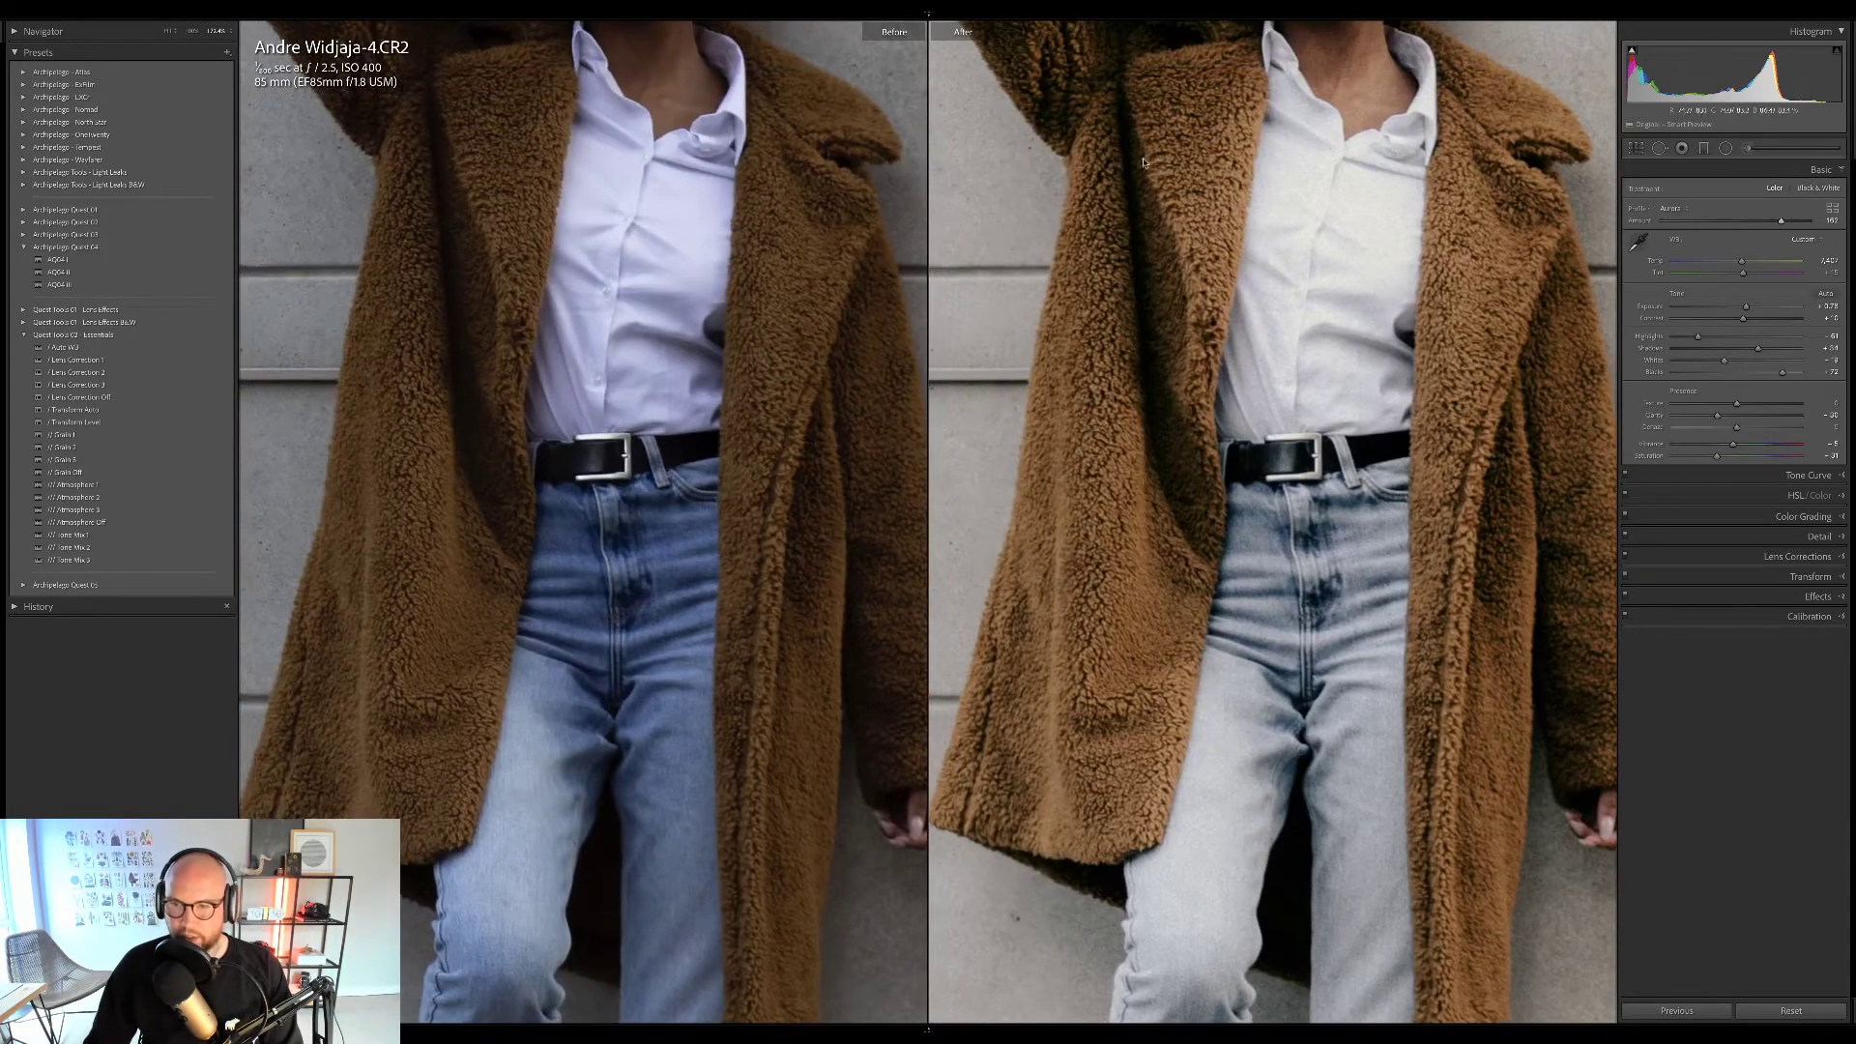
pyautogui.moveTo(1173, 431); pyautogui.dragTo(1210, 510)
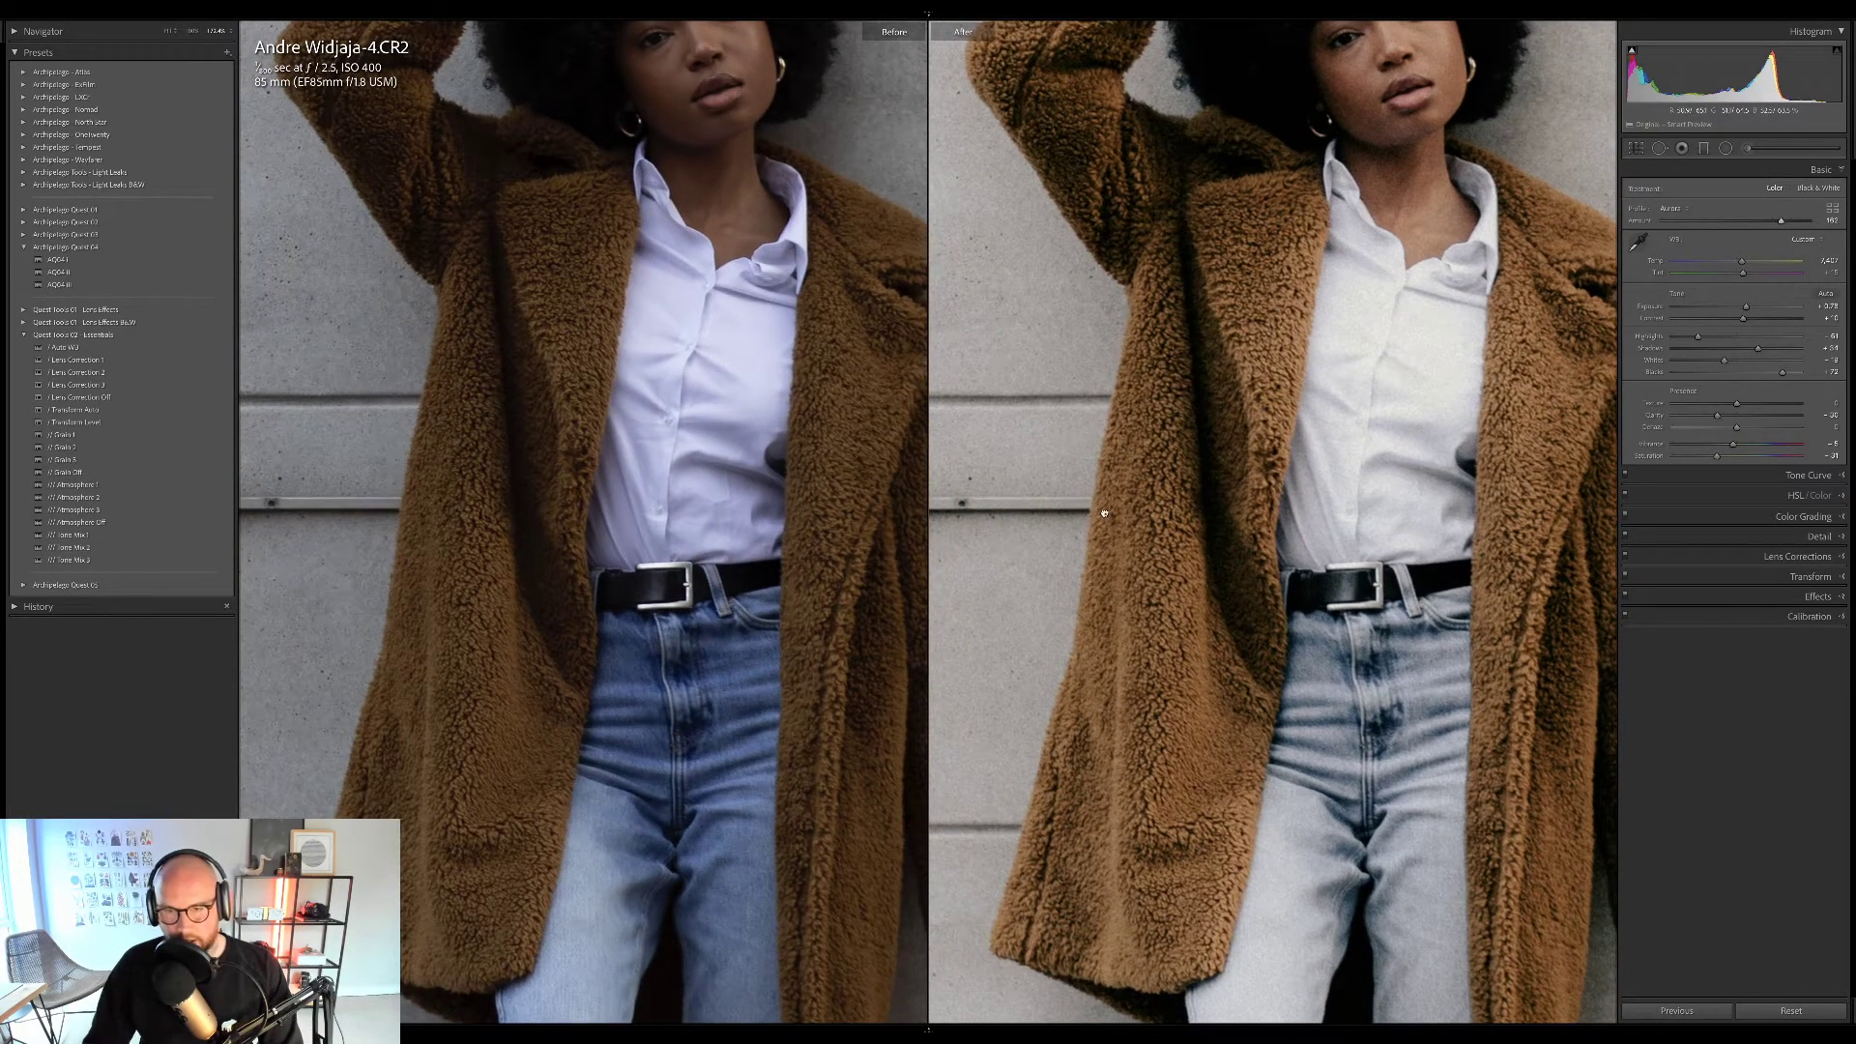
pyautogui.moveTo(1009, 480); pyautogui.dragTo(1086, 504)
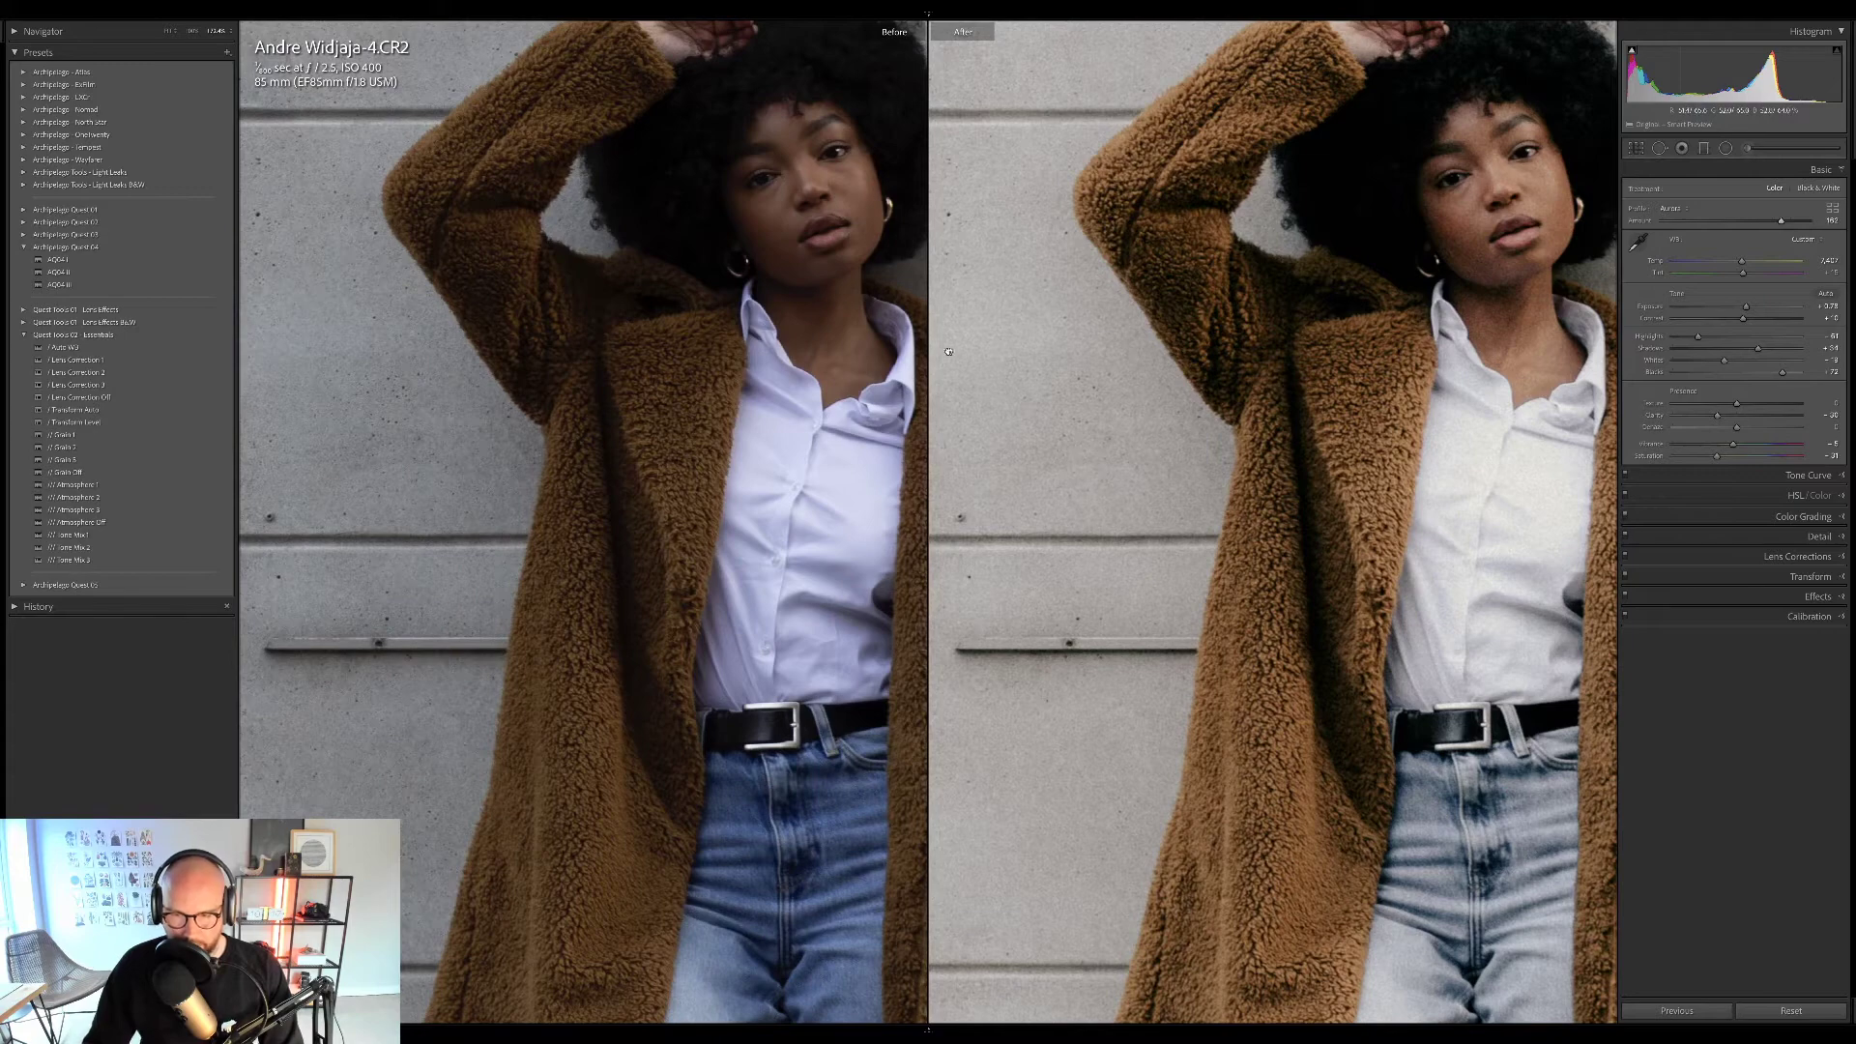
pyautogui.scroll(-5, 1046, 346)
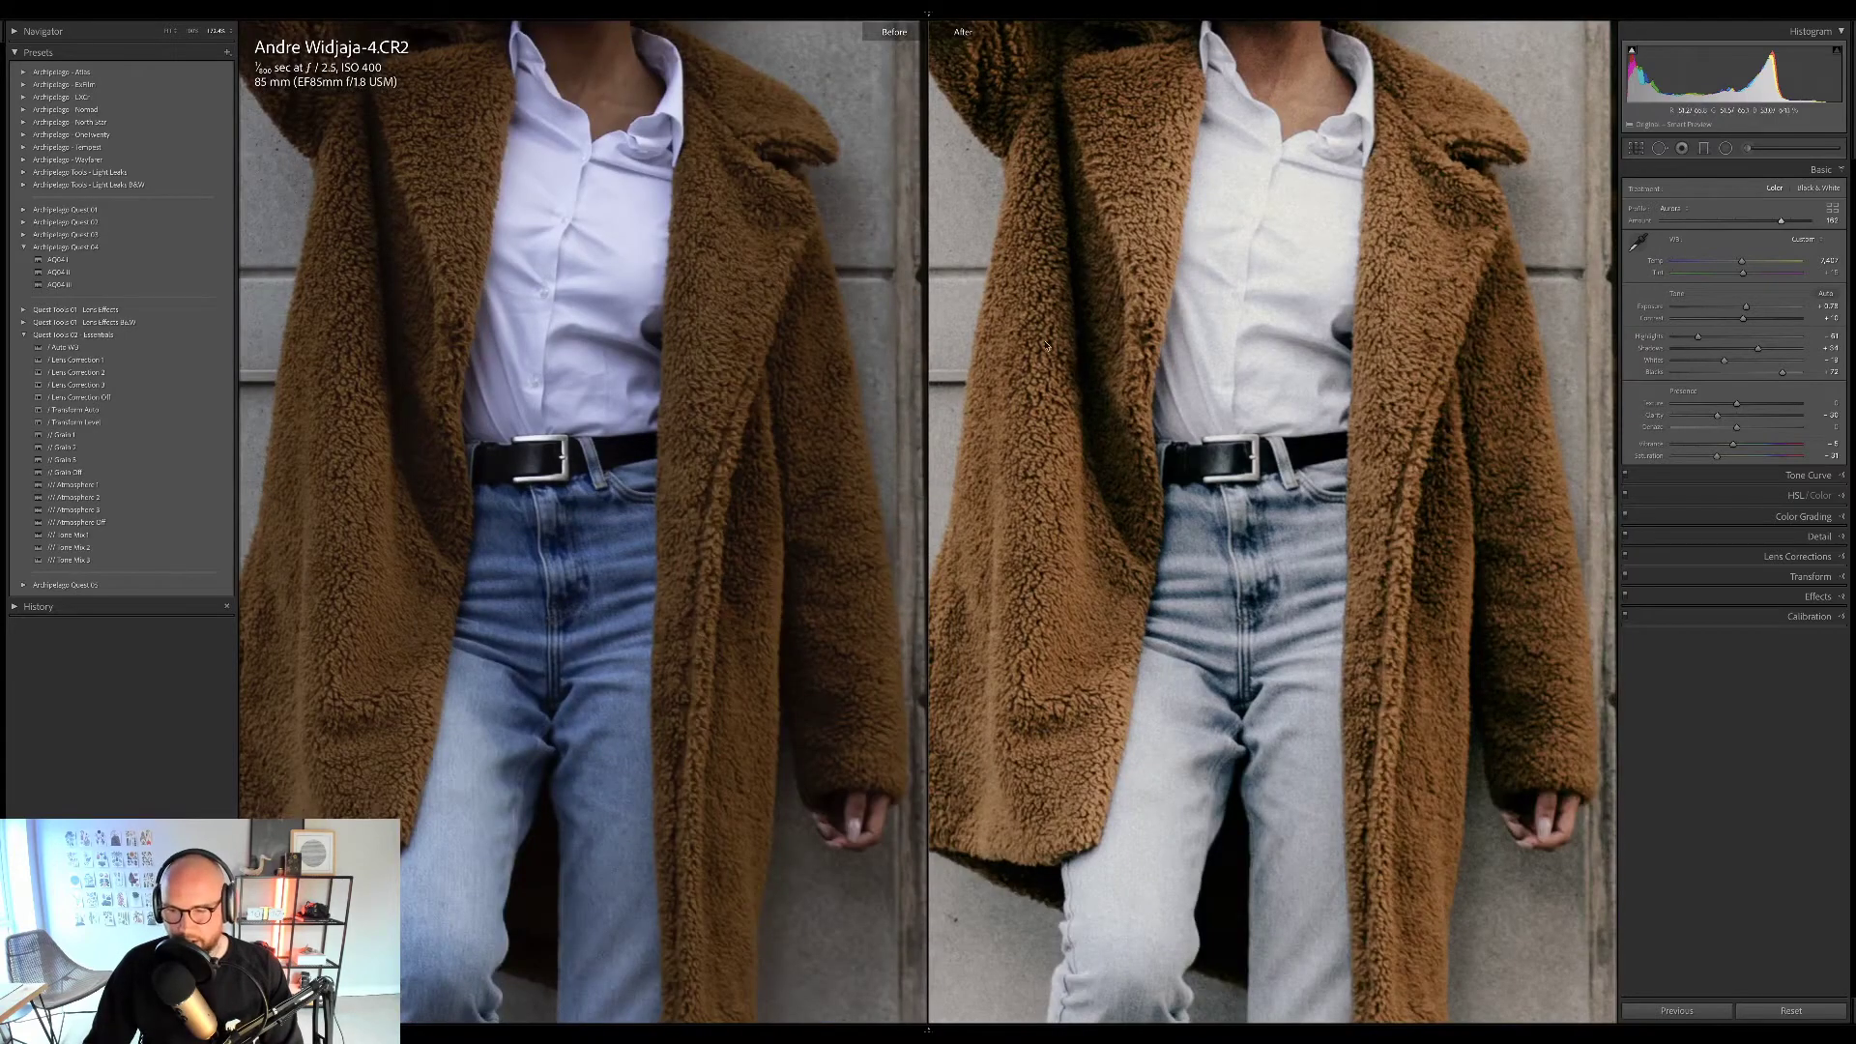
pyautogui.click(1225, 665)
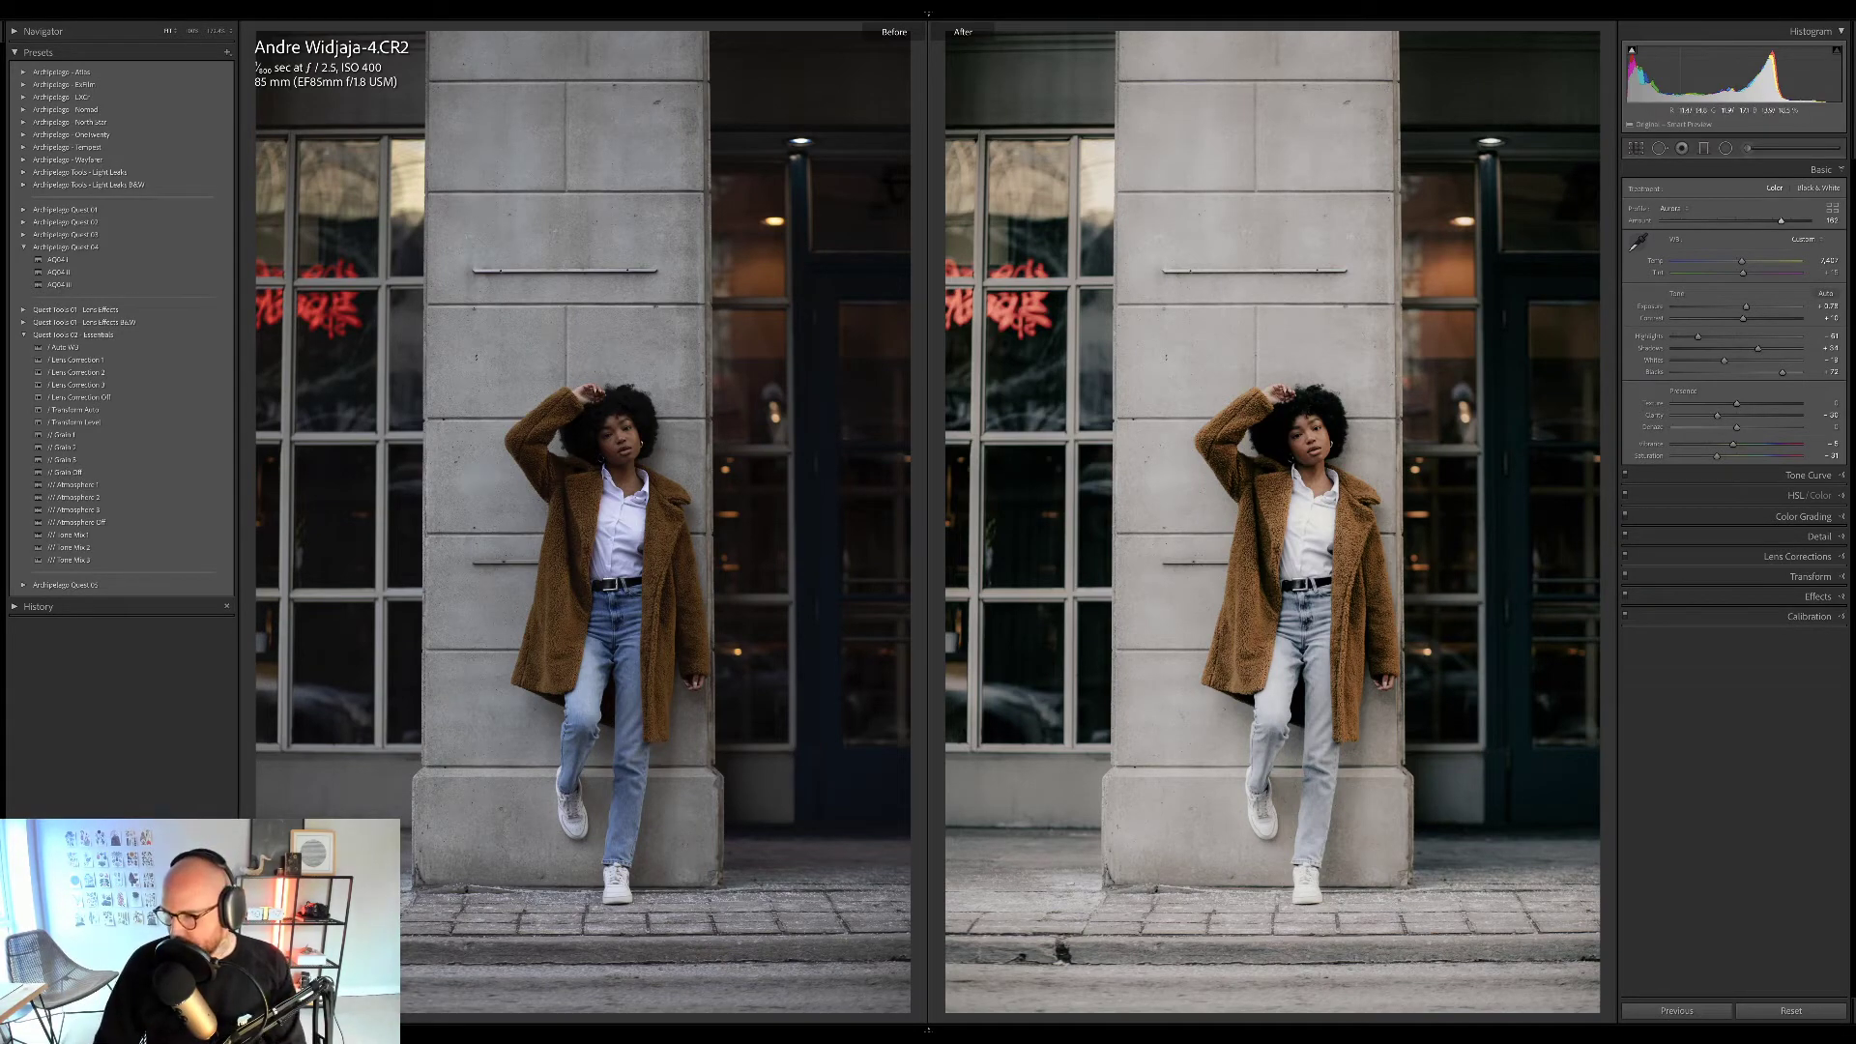
pyautogui.press('g')
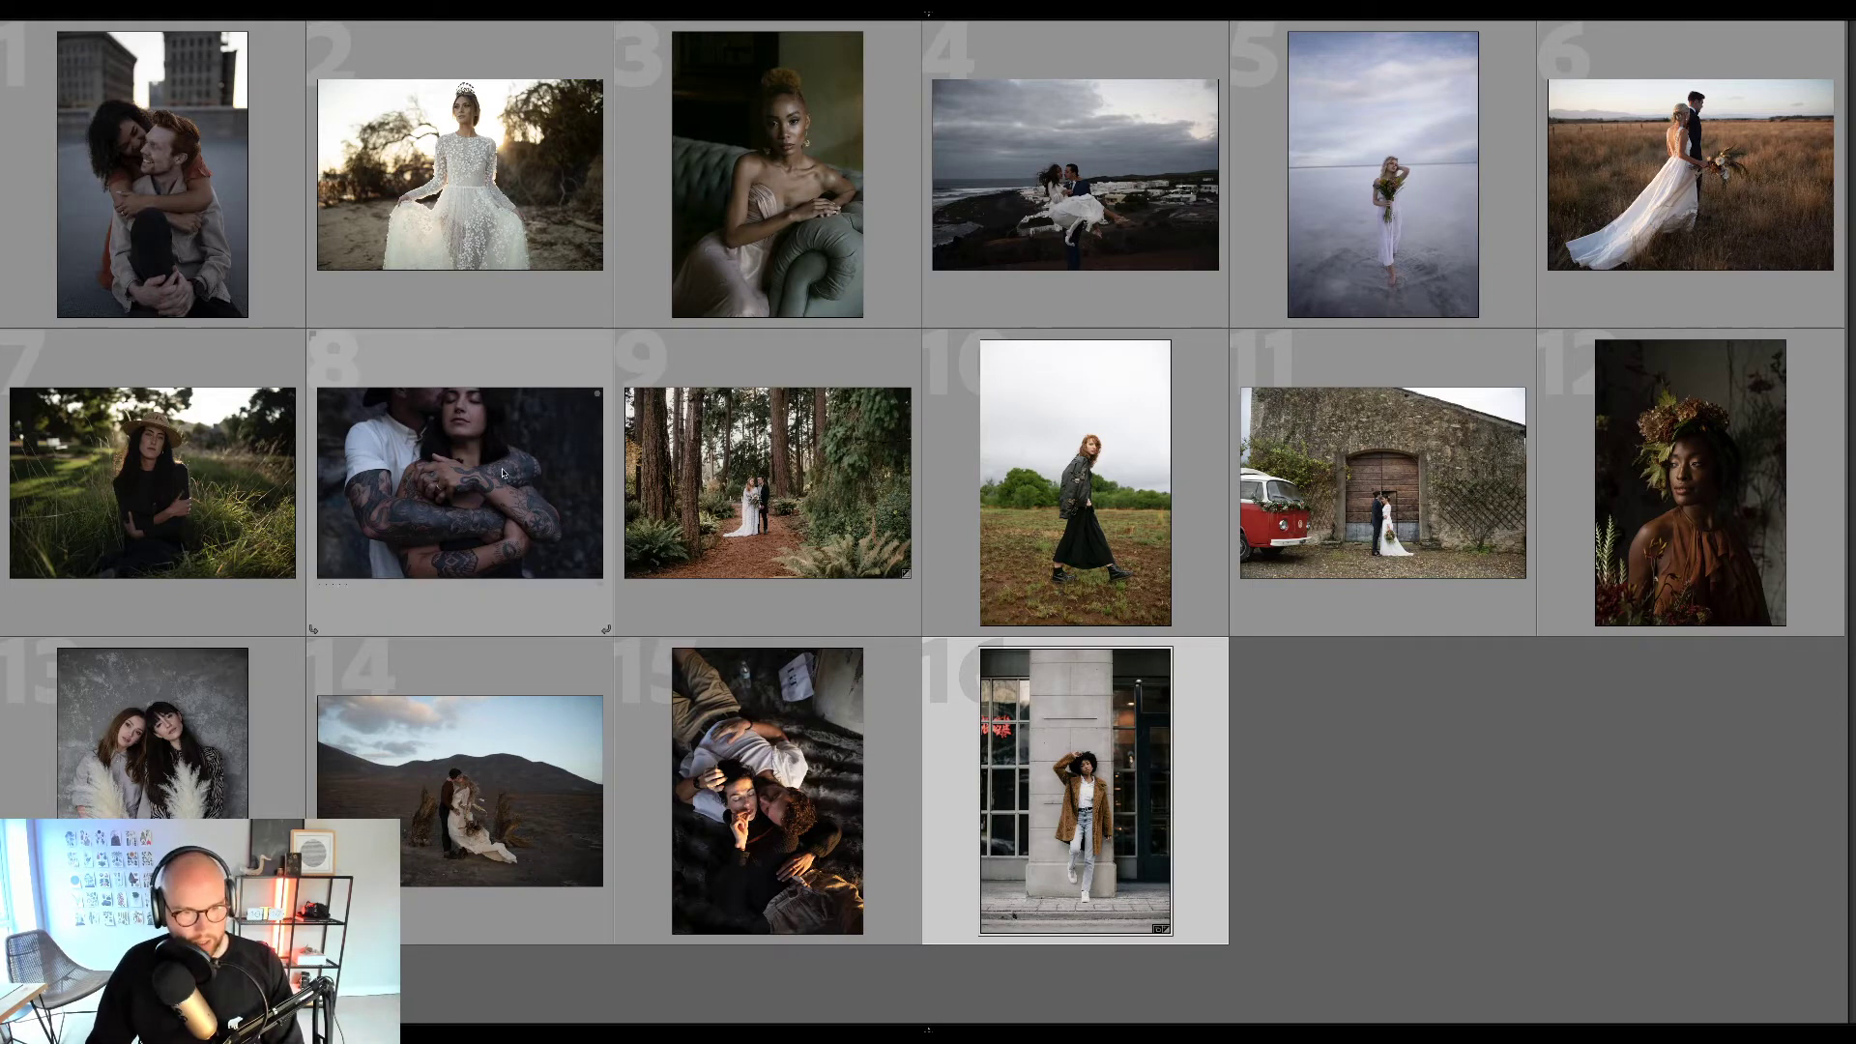
# Open photo 8 in Develop; set exposure to +1.08 and Temp to about 7,163.
pyautogui.click(567, 527)
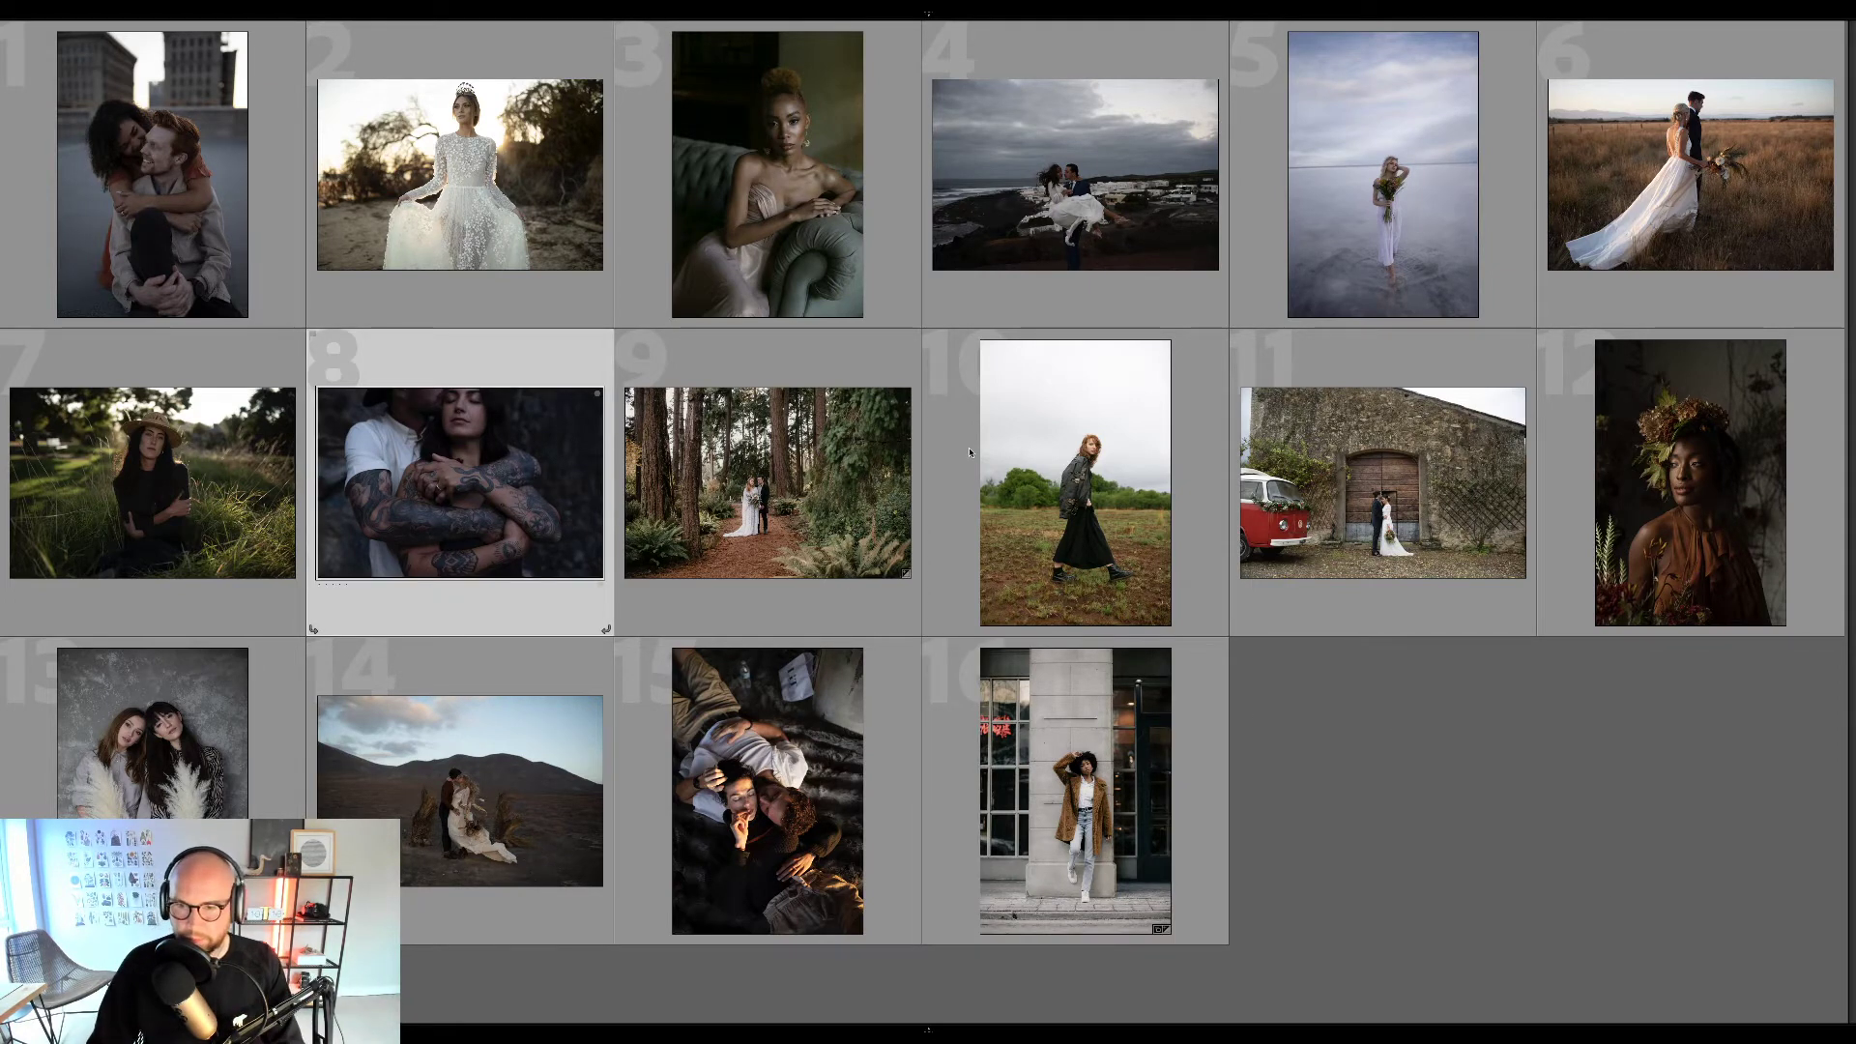
pyautogui.press('d')
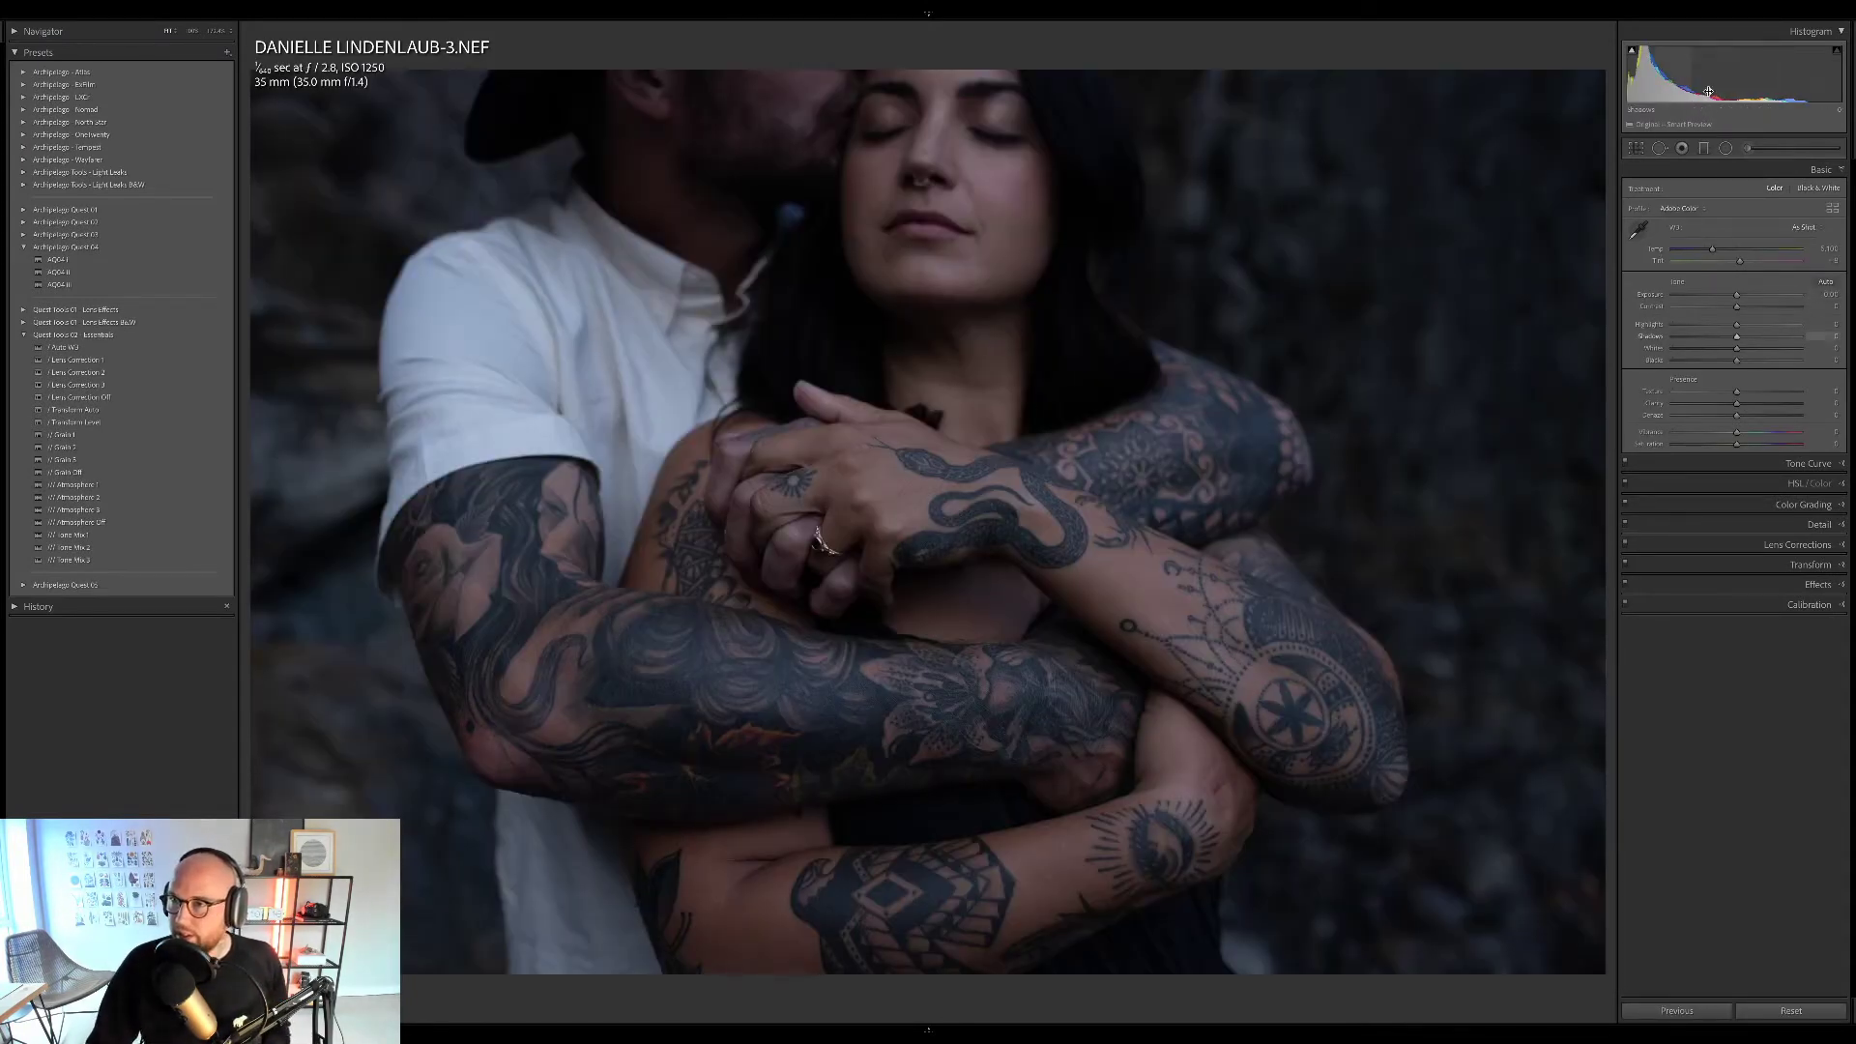
pyautogui.moveTo(1711, 72); pyautogui.dragTo(1755, 72)
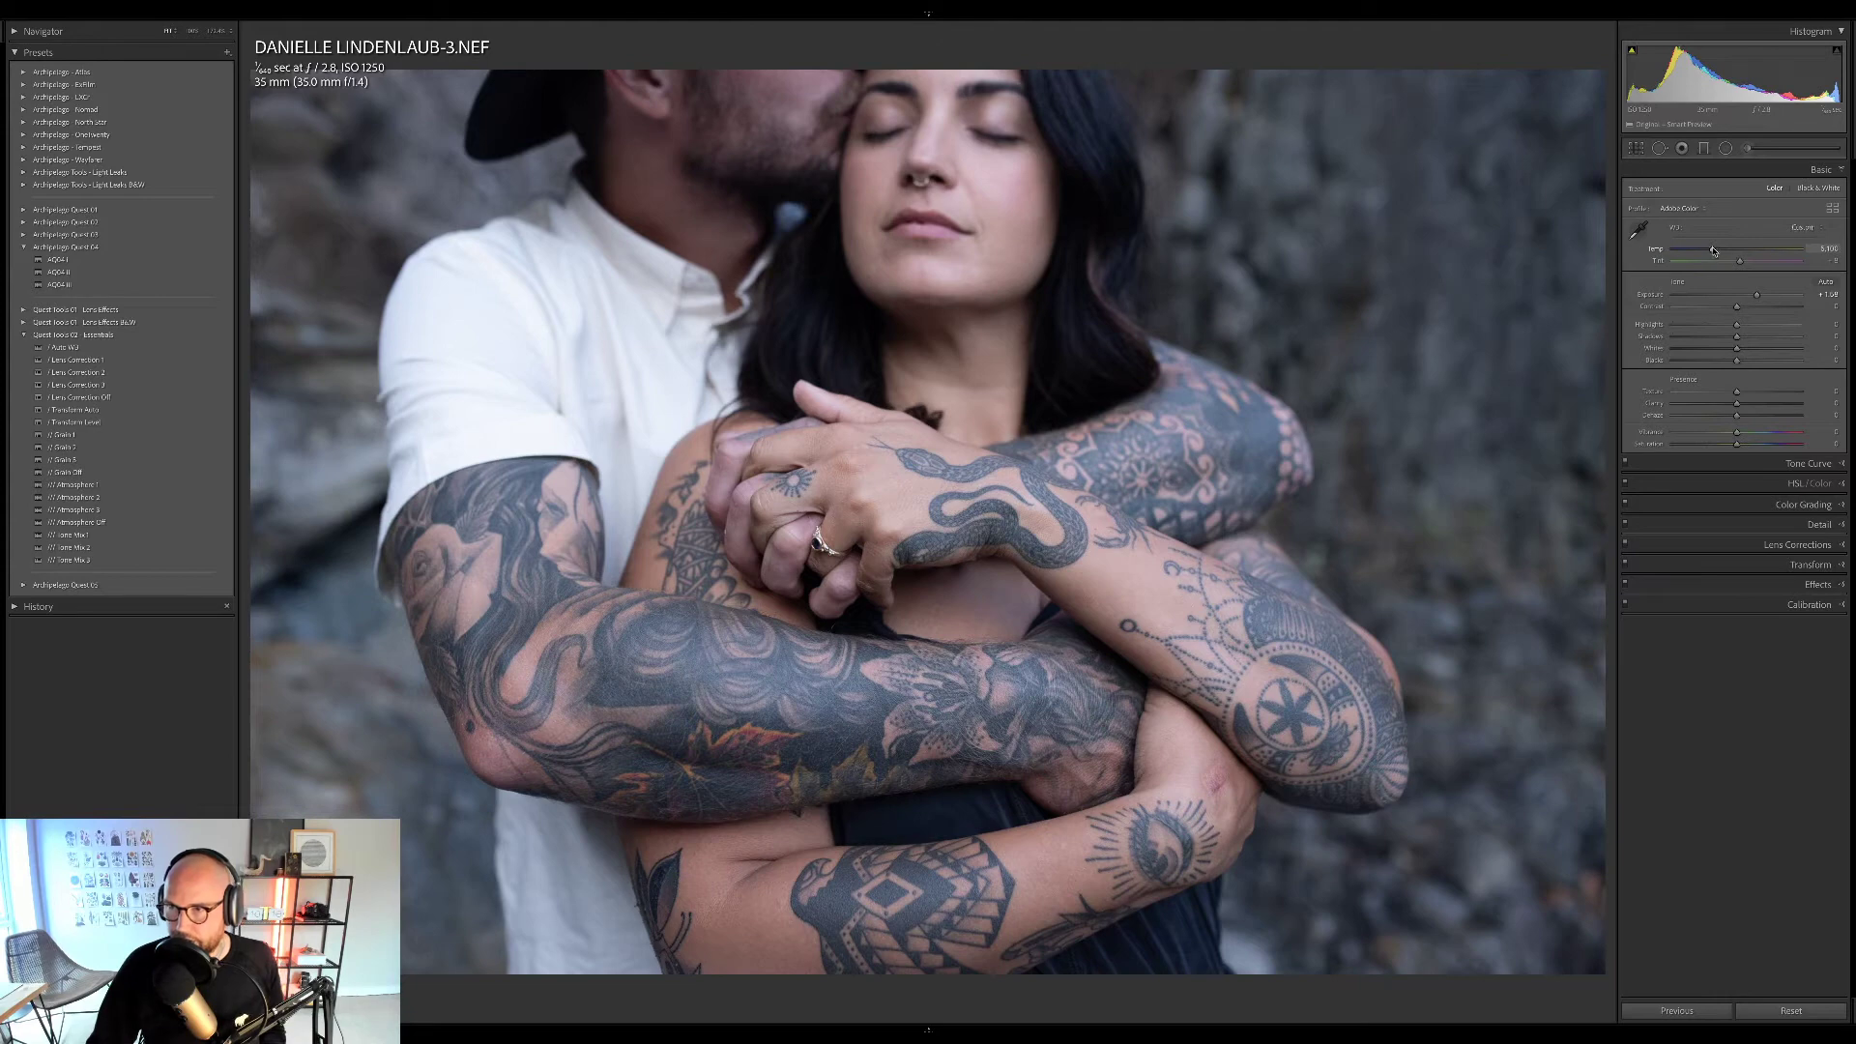
pyautogui.moveTo(1712, 251); pyautogui.dragTo(1737, 250)
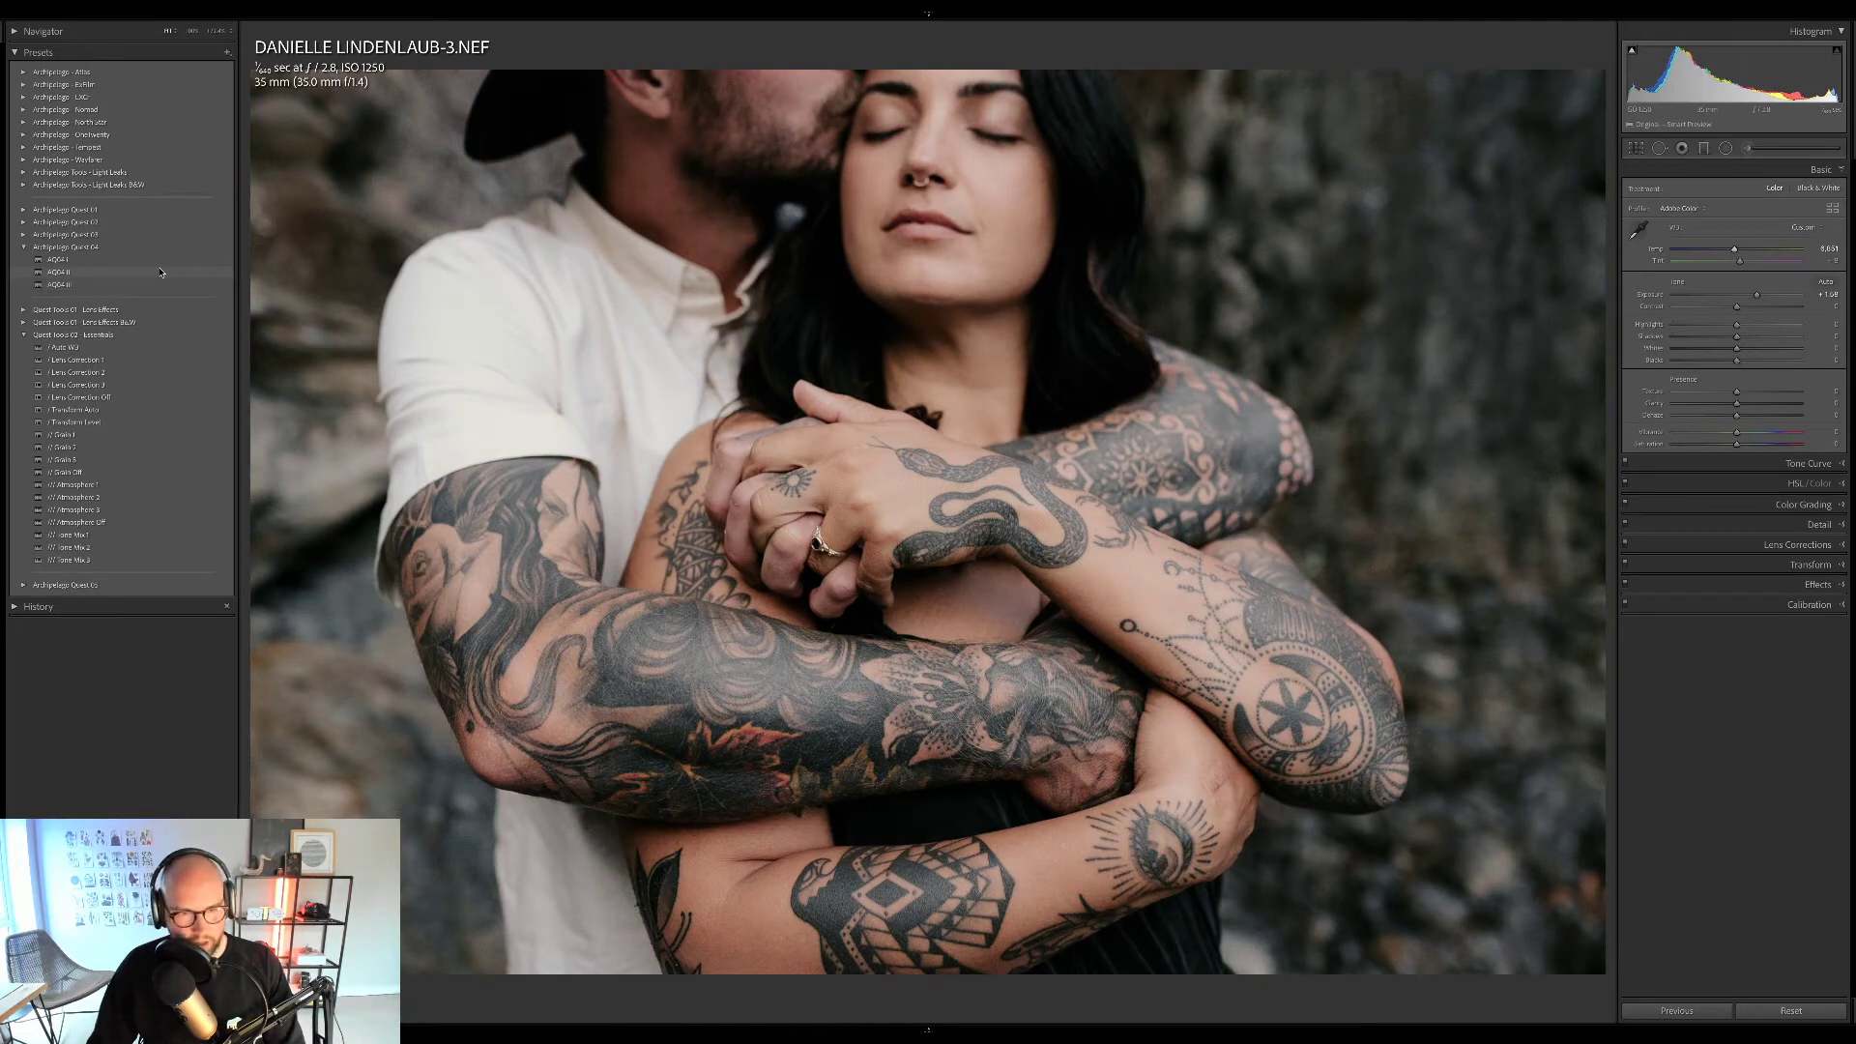
# Apply AQ04 II at profile Amount 100 and ease exposure down slightly.
pyautogui.click(161, 273)
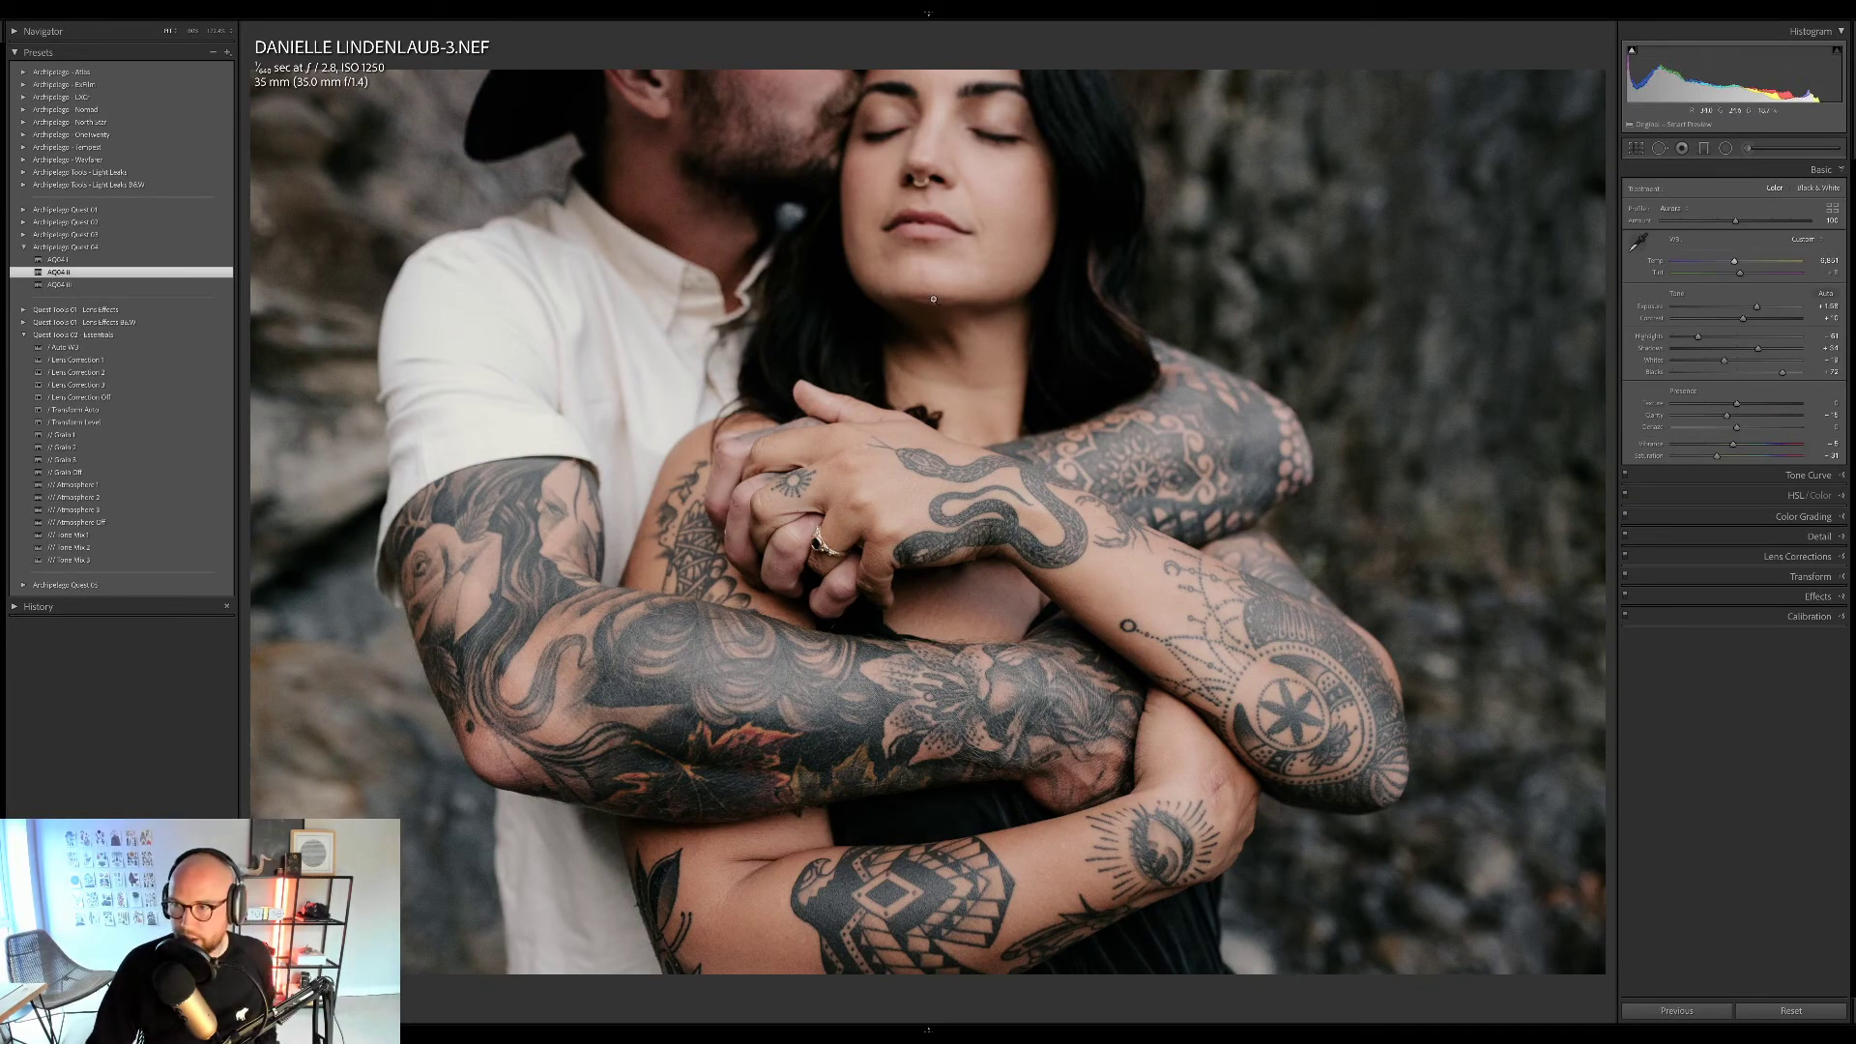
pyautogui.moveTo(1735, 222); pyautogui.dragTo(1652, 225)
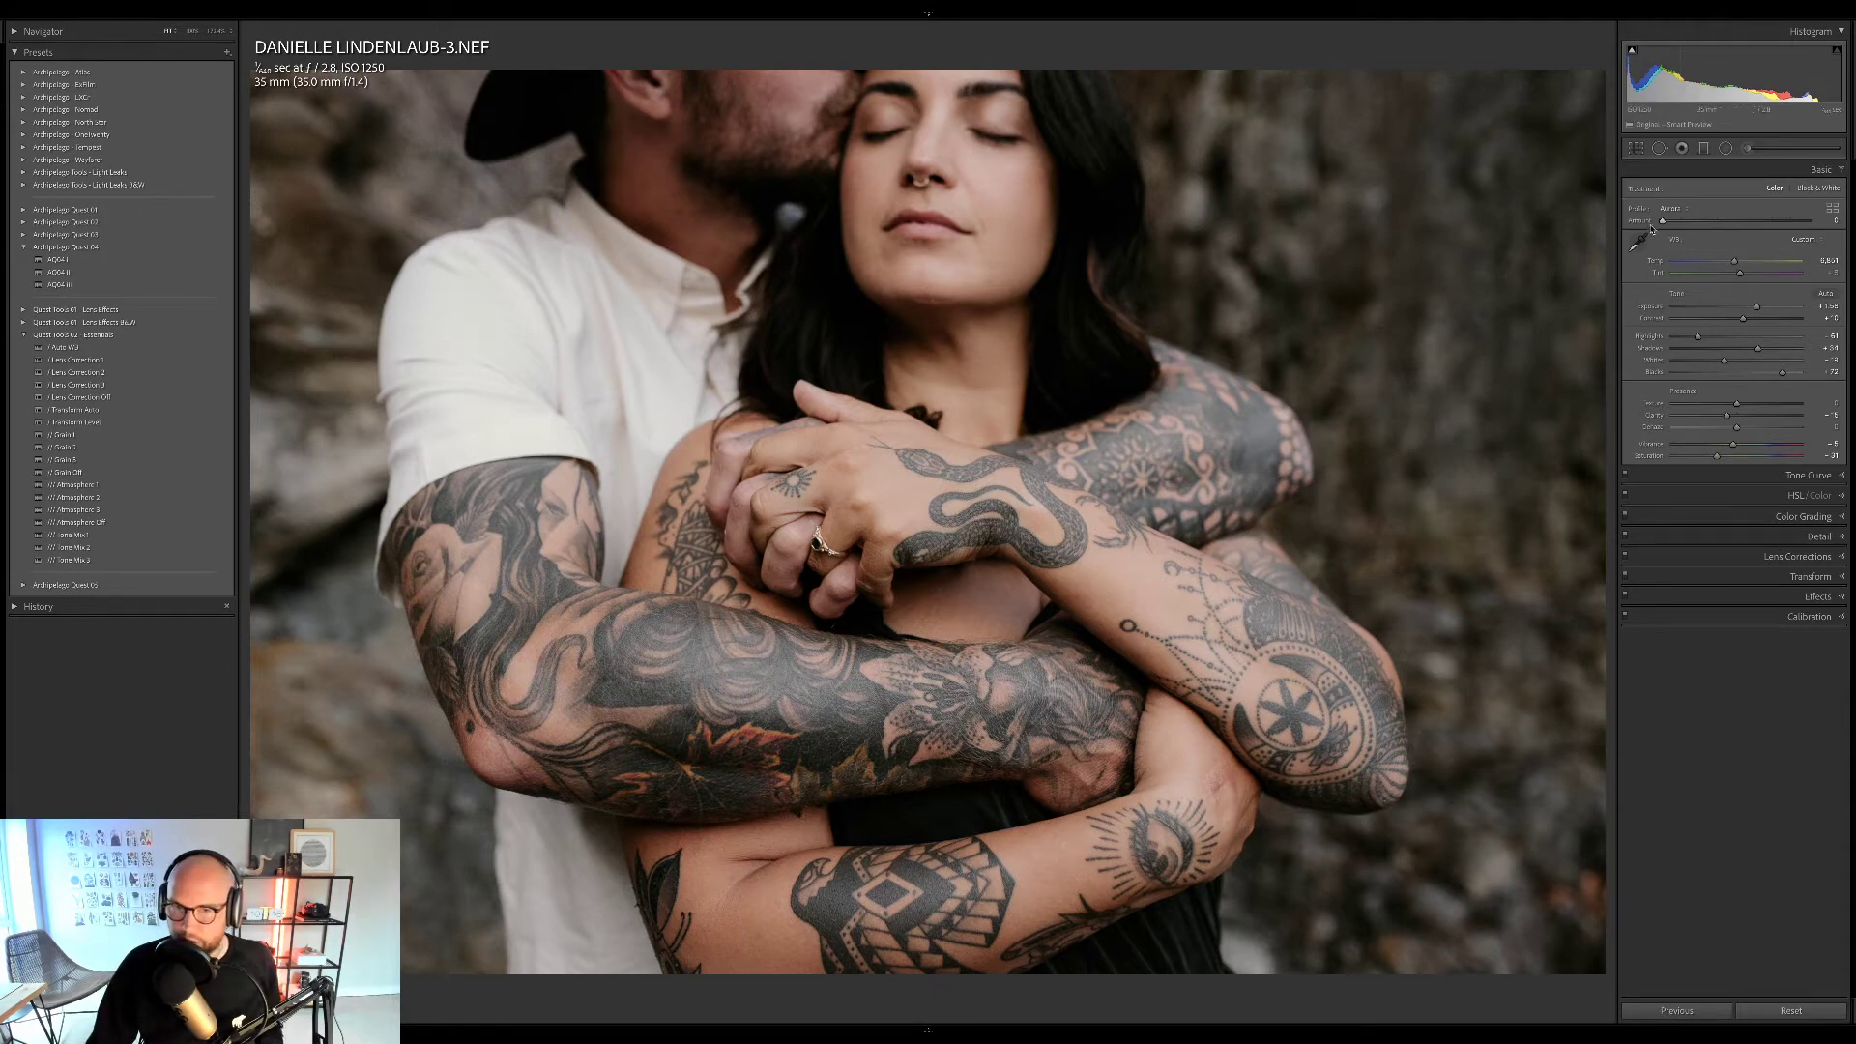
pyautogui.moveTo(1663, 220); pyautogui.dragTo(1562, 238)
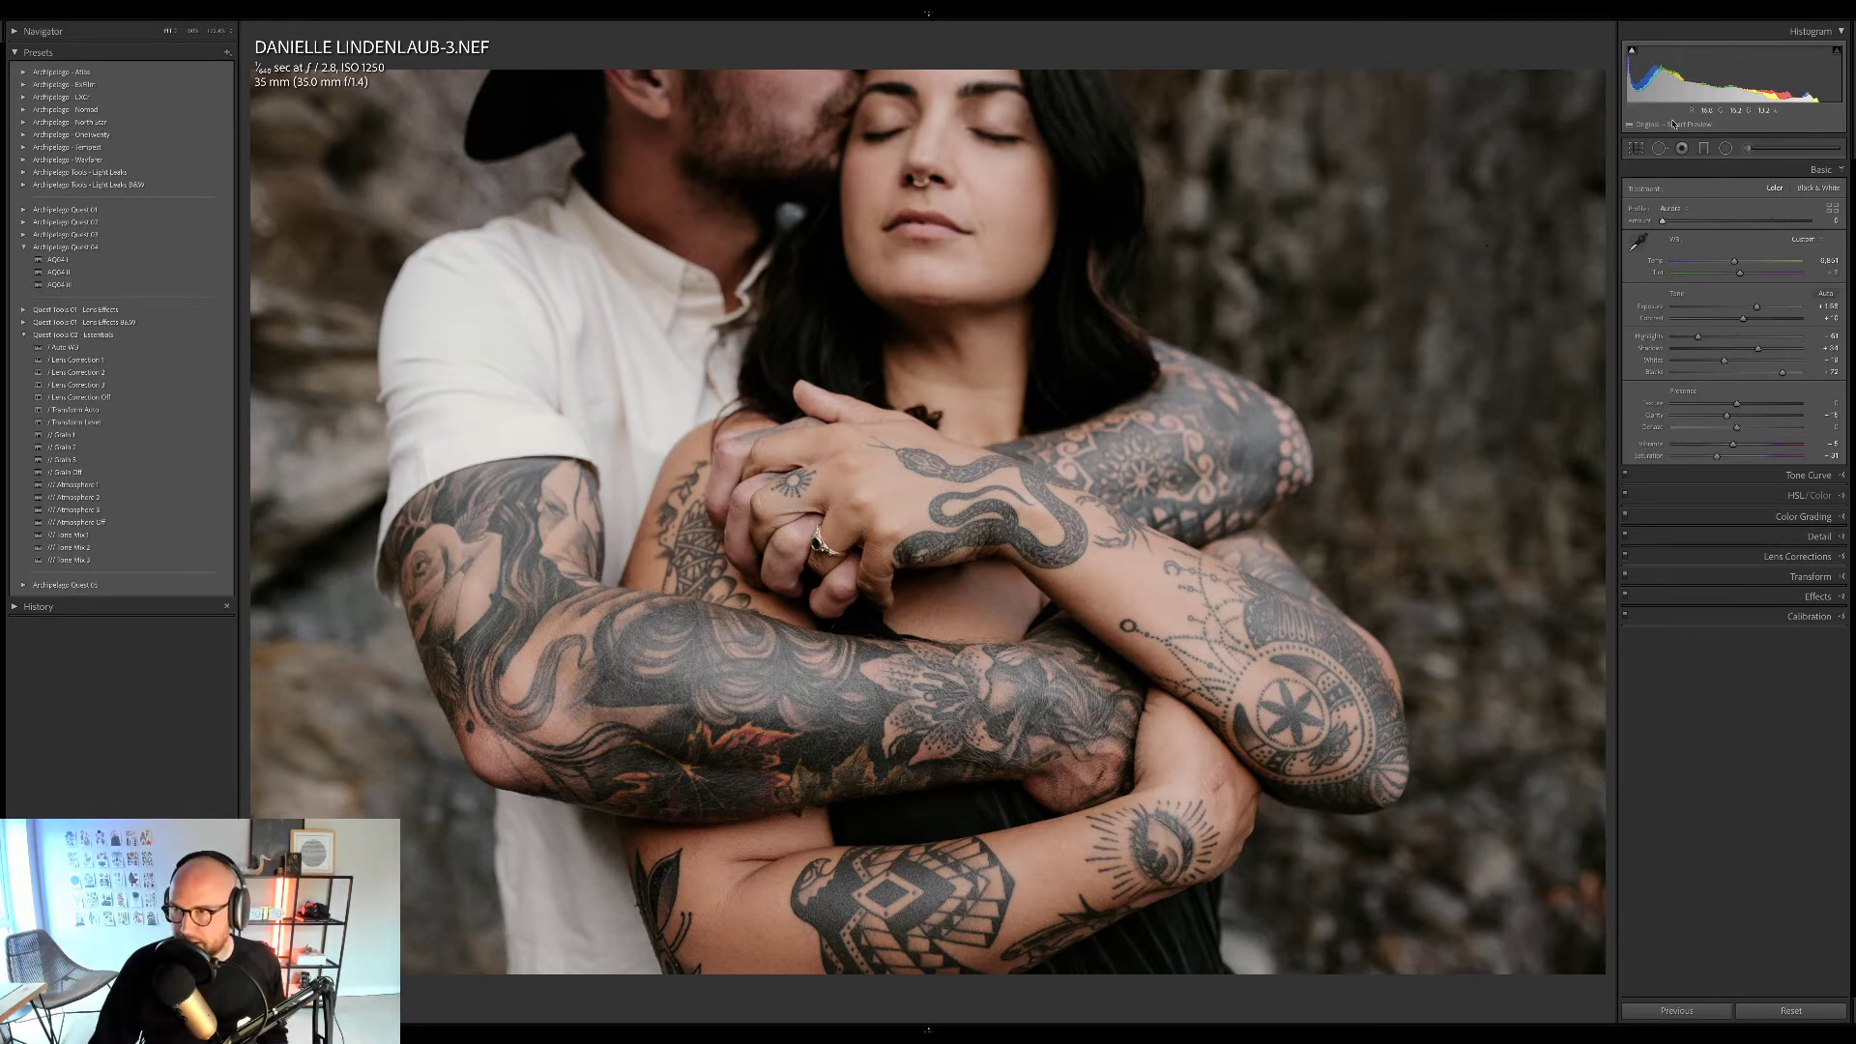
pyautogui.moveTo(1712, 77); pyautogui.dragTo(1697, 77)
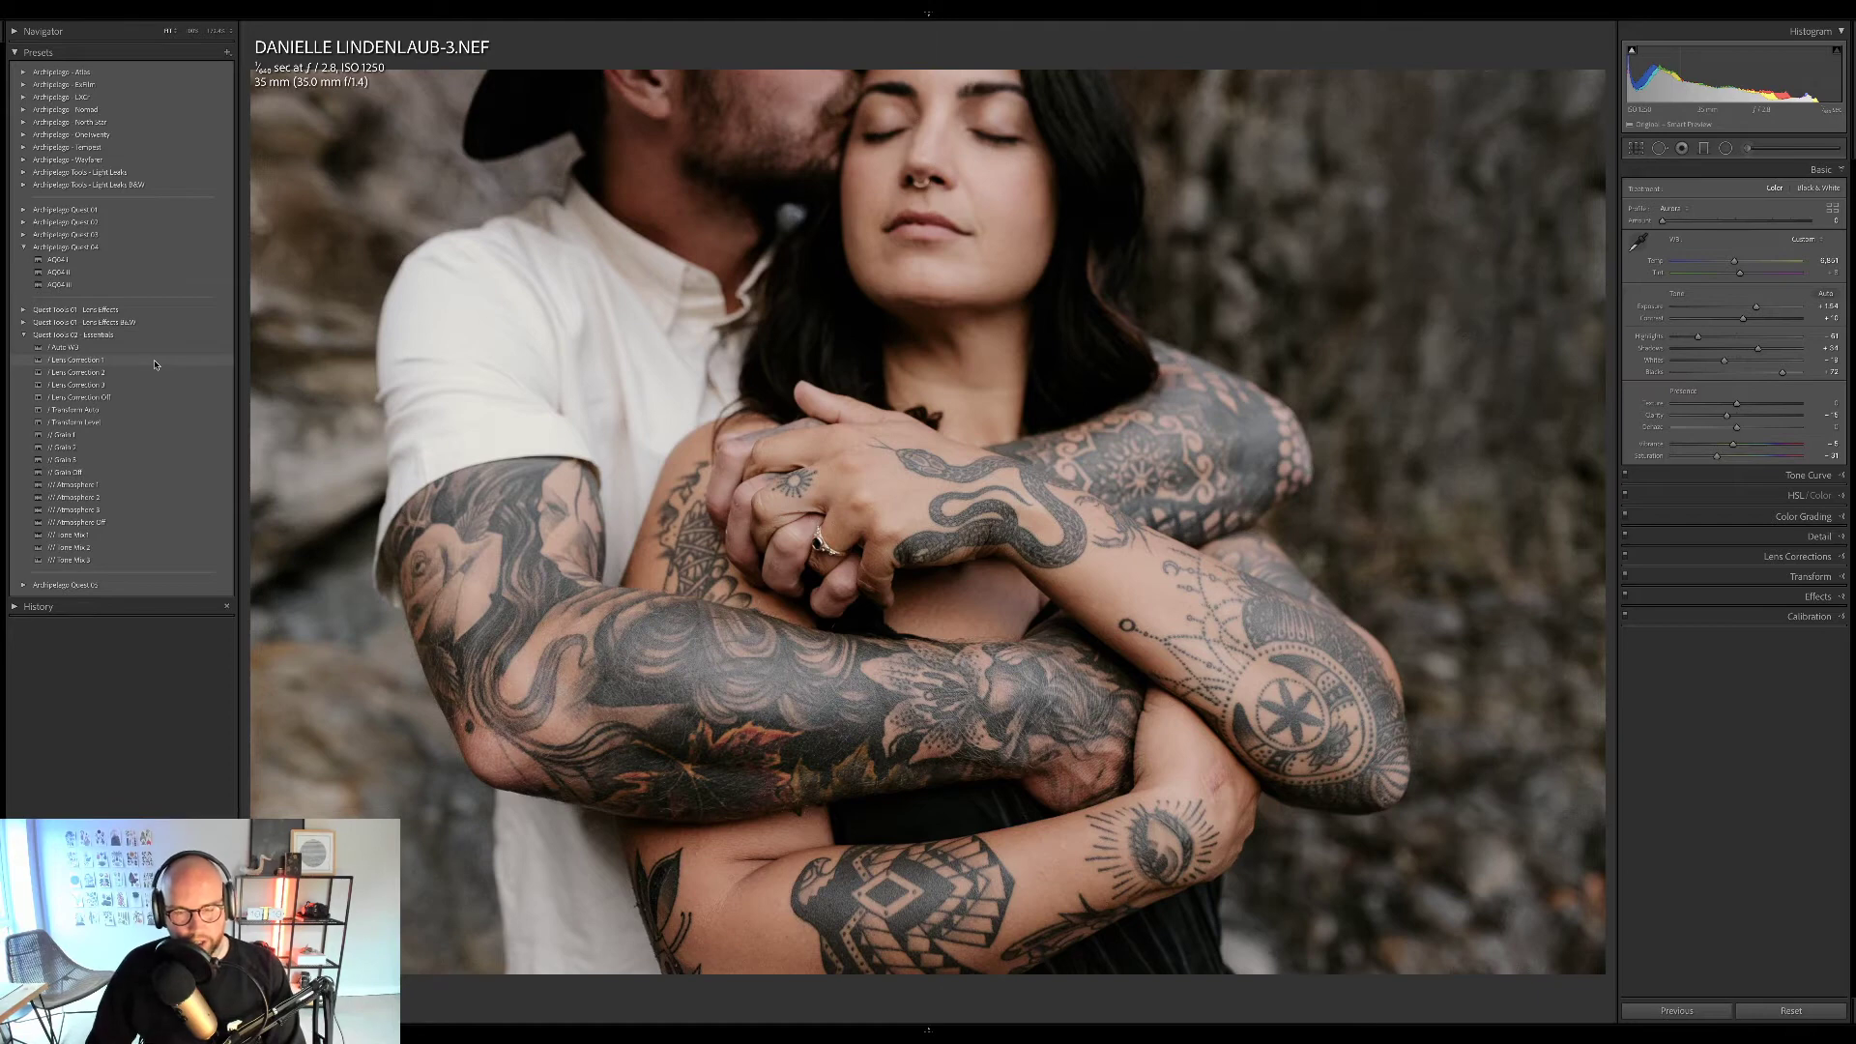
# Apply the Lens Correction 3 preset, then add Grain 3 to the couple photo.
pyautogui.click(1755, 557)
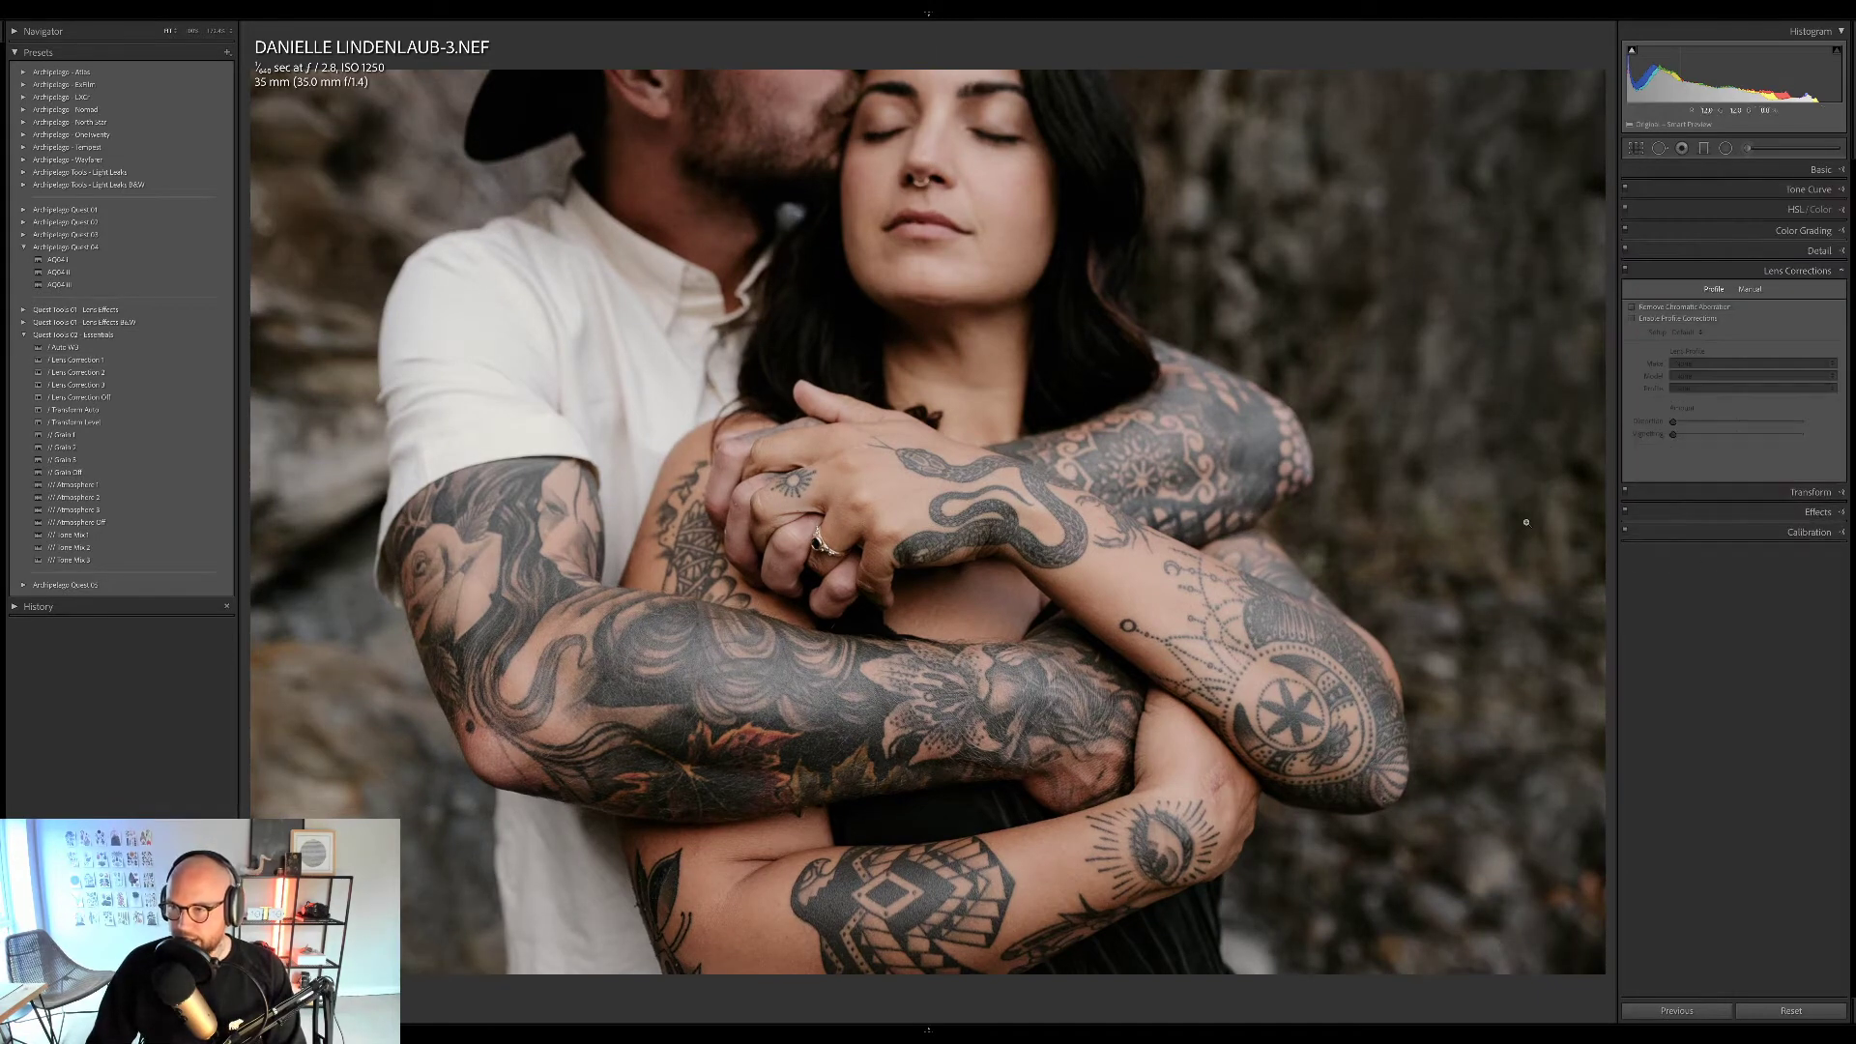
pyautogui.click(1722, 170)
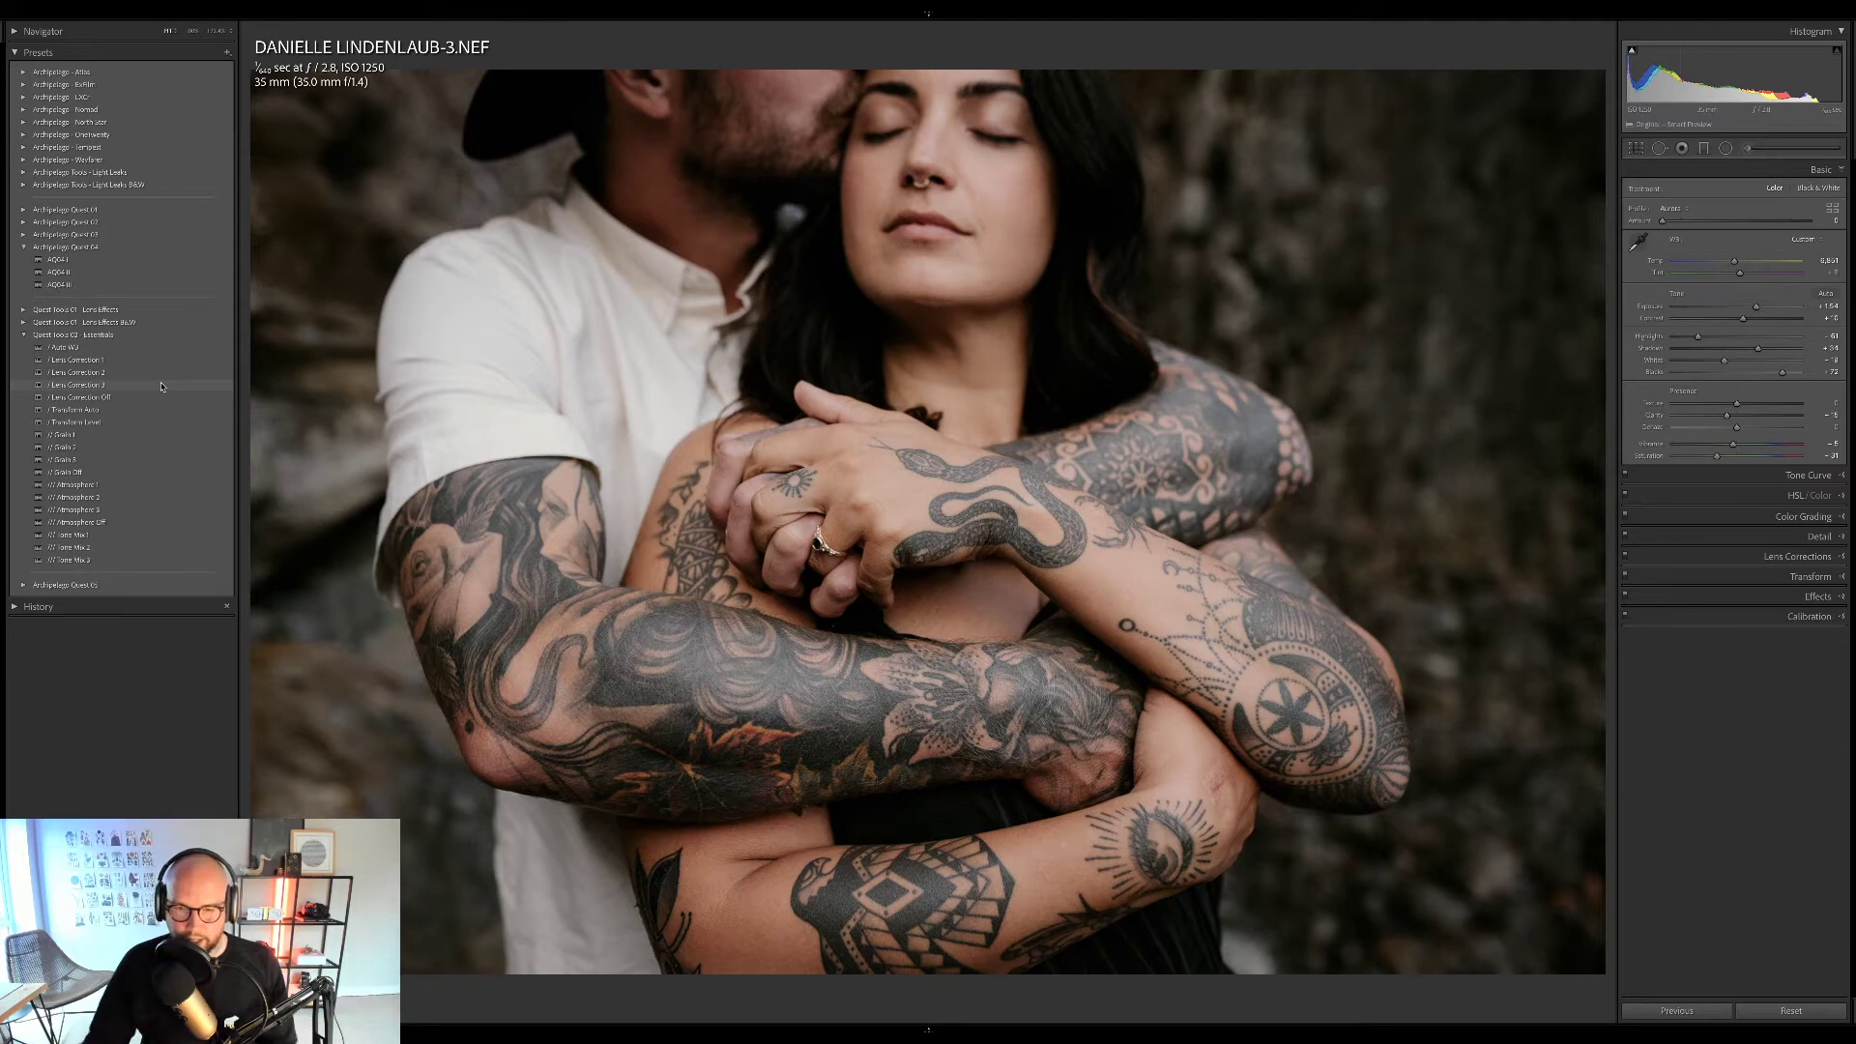
pyautogui.click(162, 386)
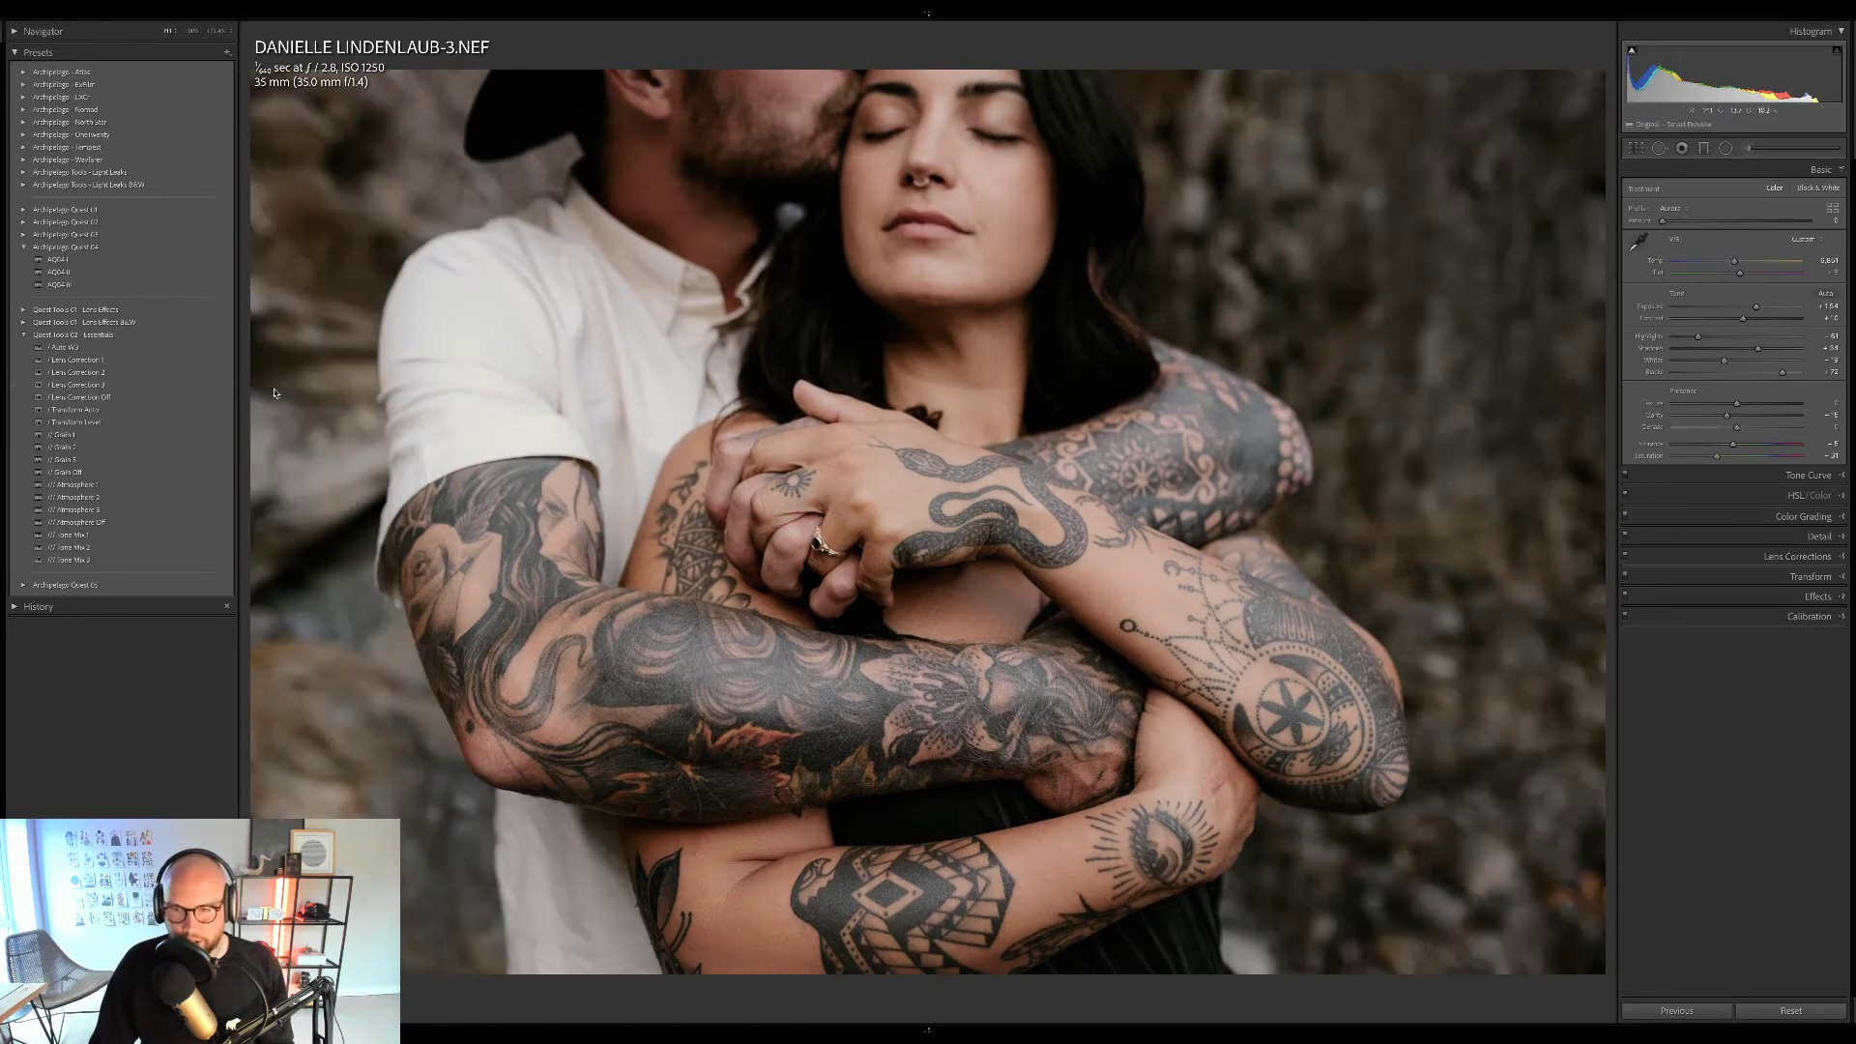
pyautogui.click(200, 387)
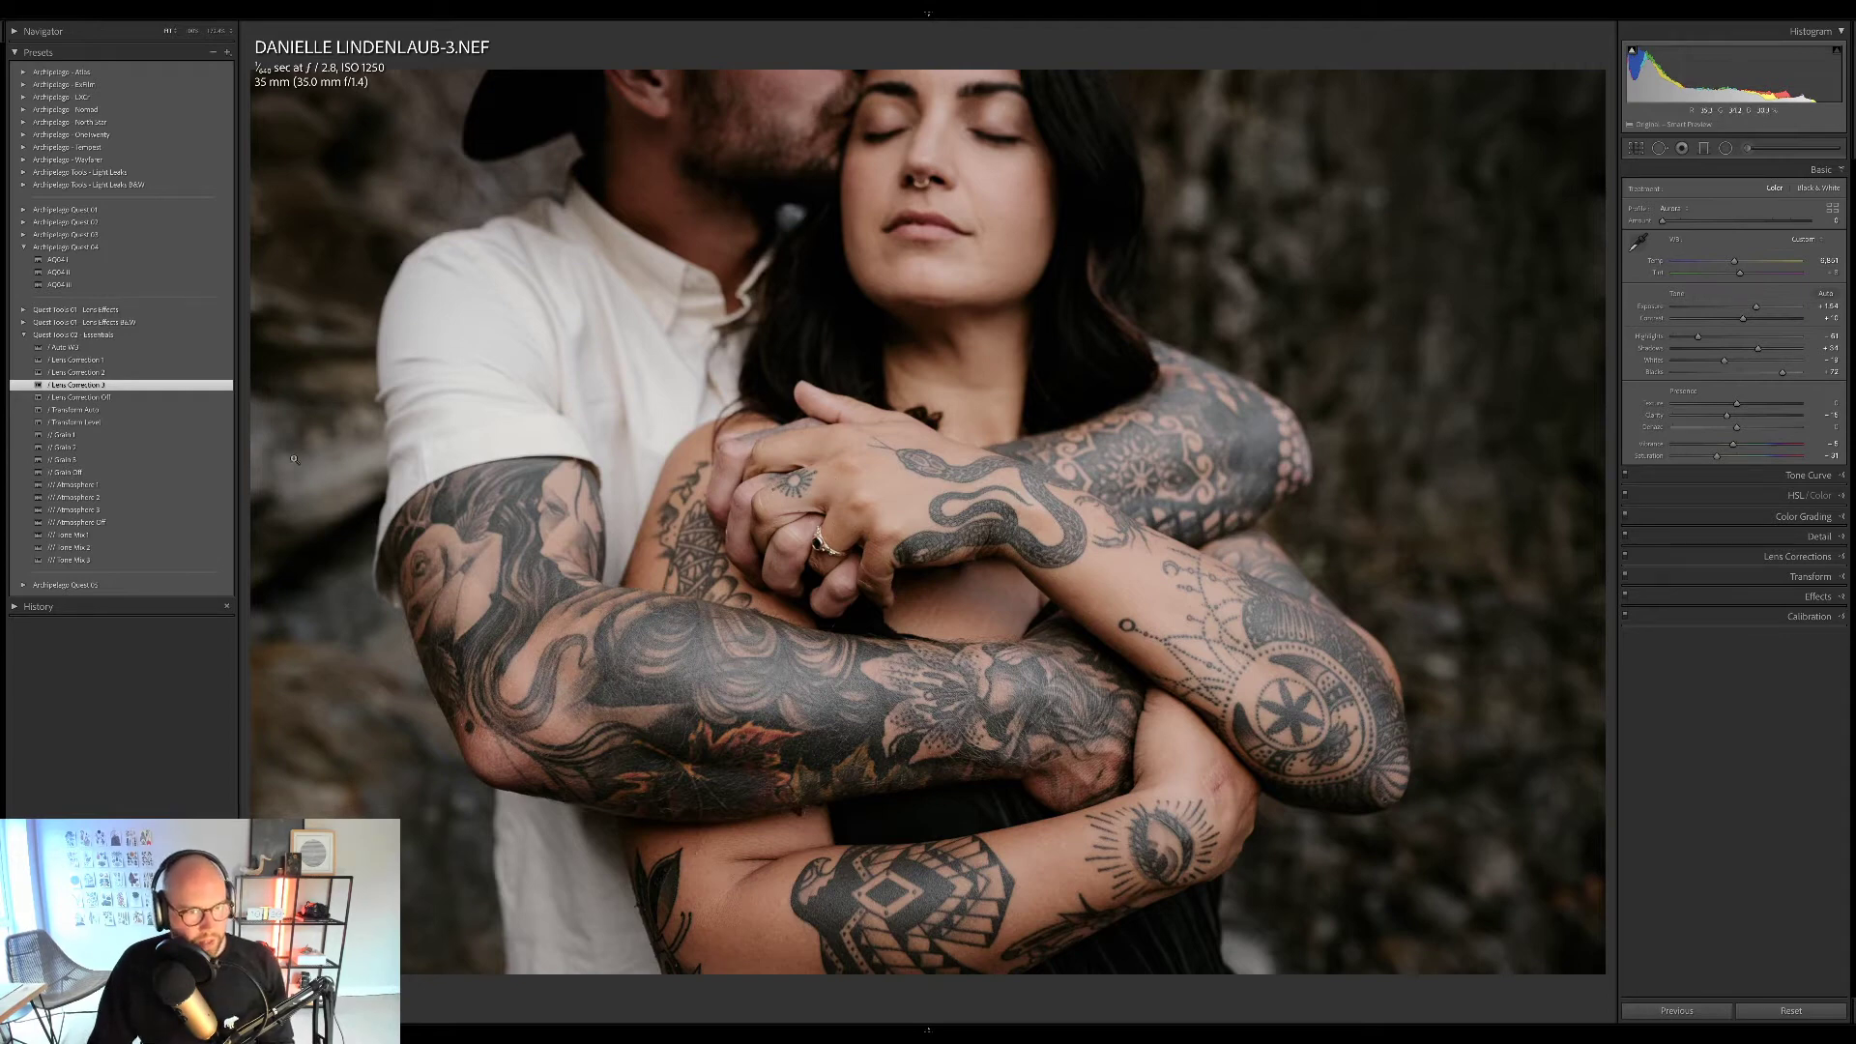
pyautogui.click(164, 464)
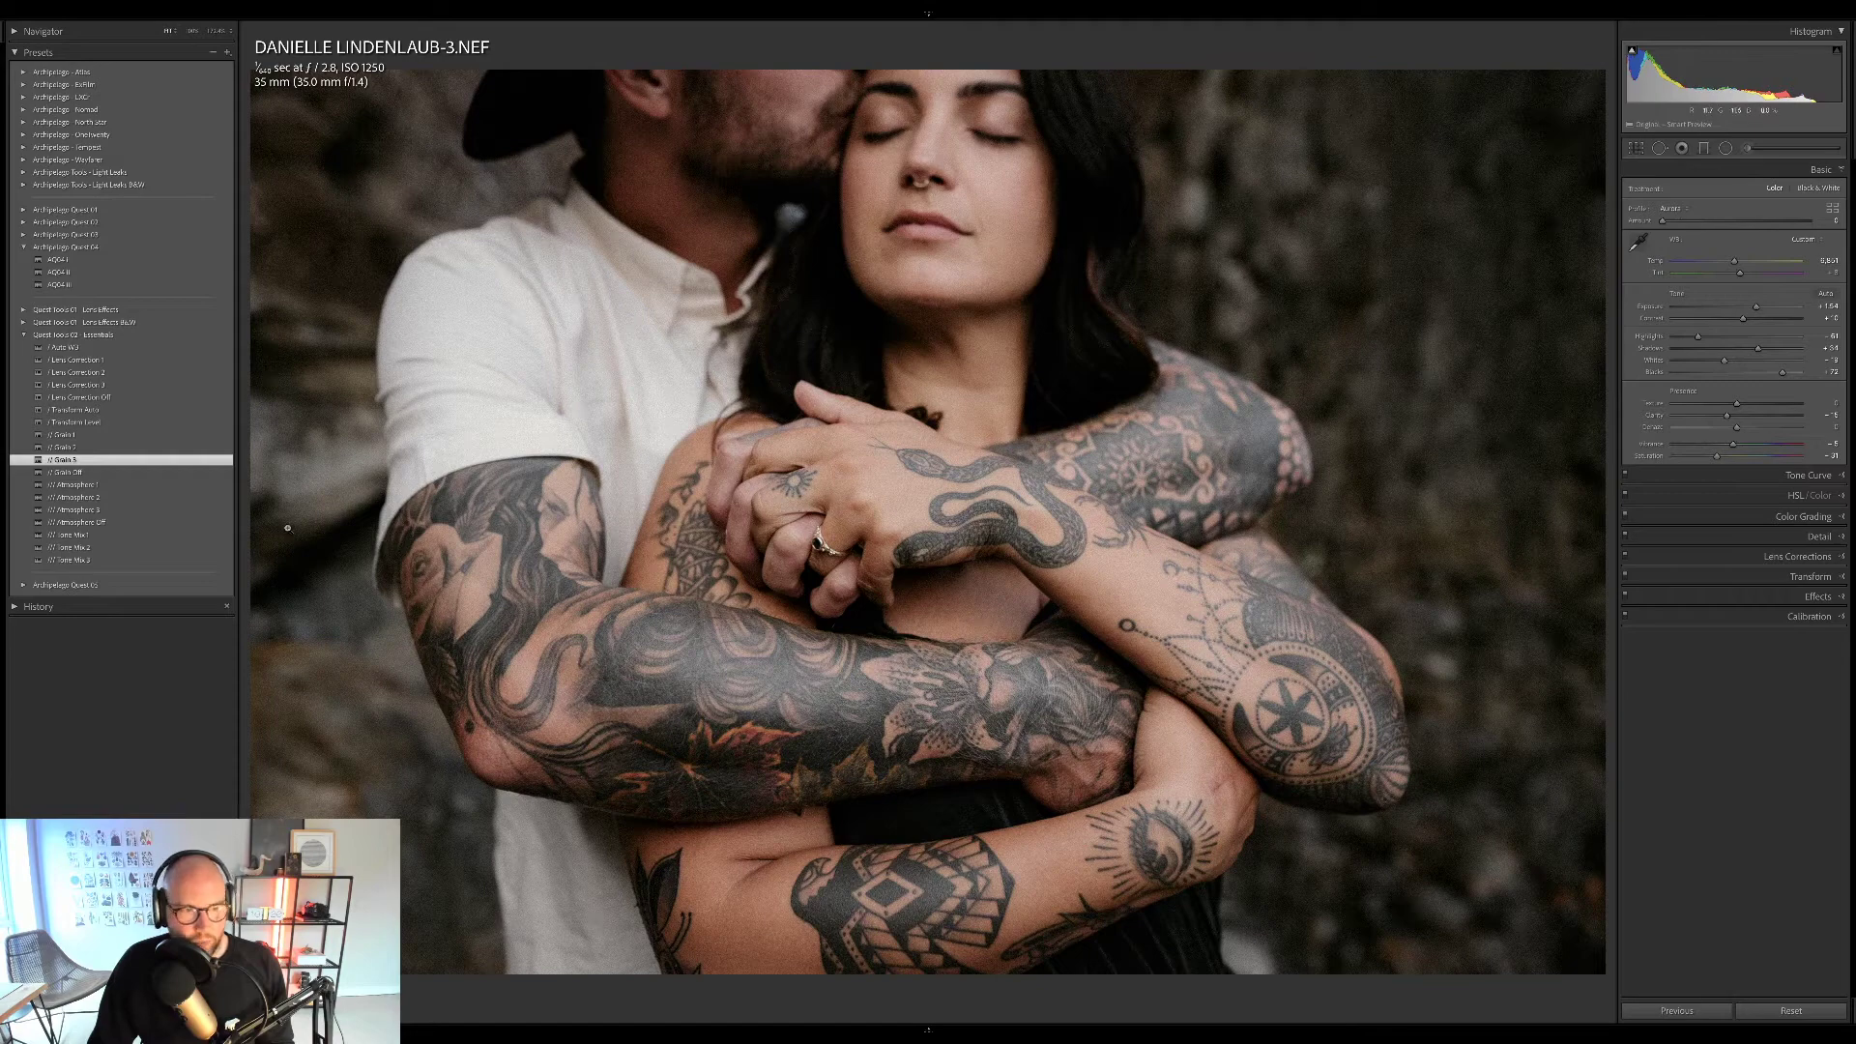
# Apply Tone Mix 1, compare Before/After, then go back to the Library grid.
pyautogui.click(175, 539)
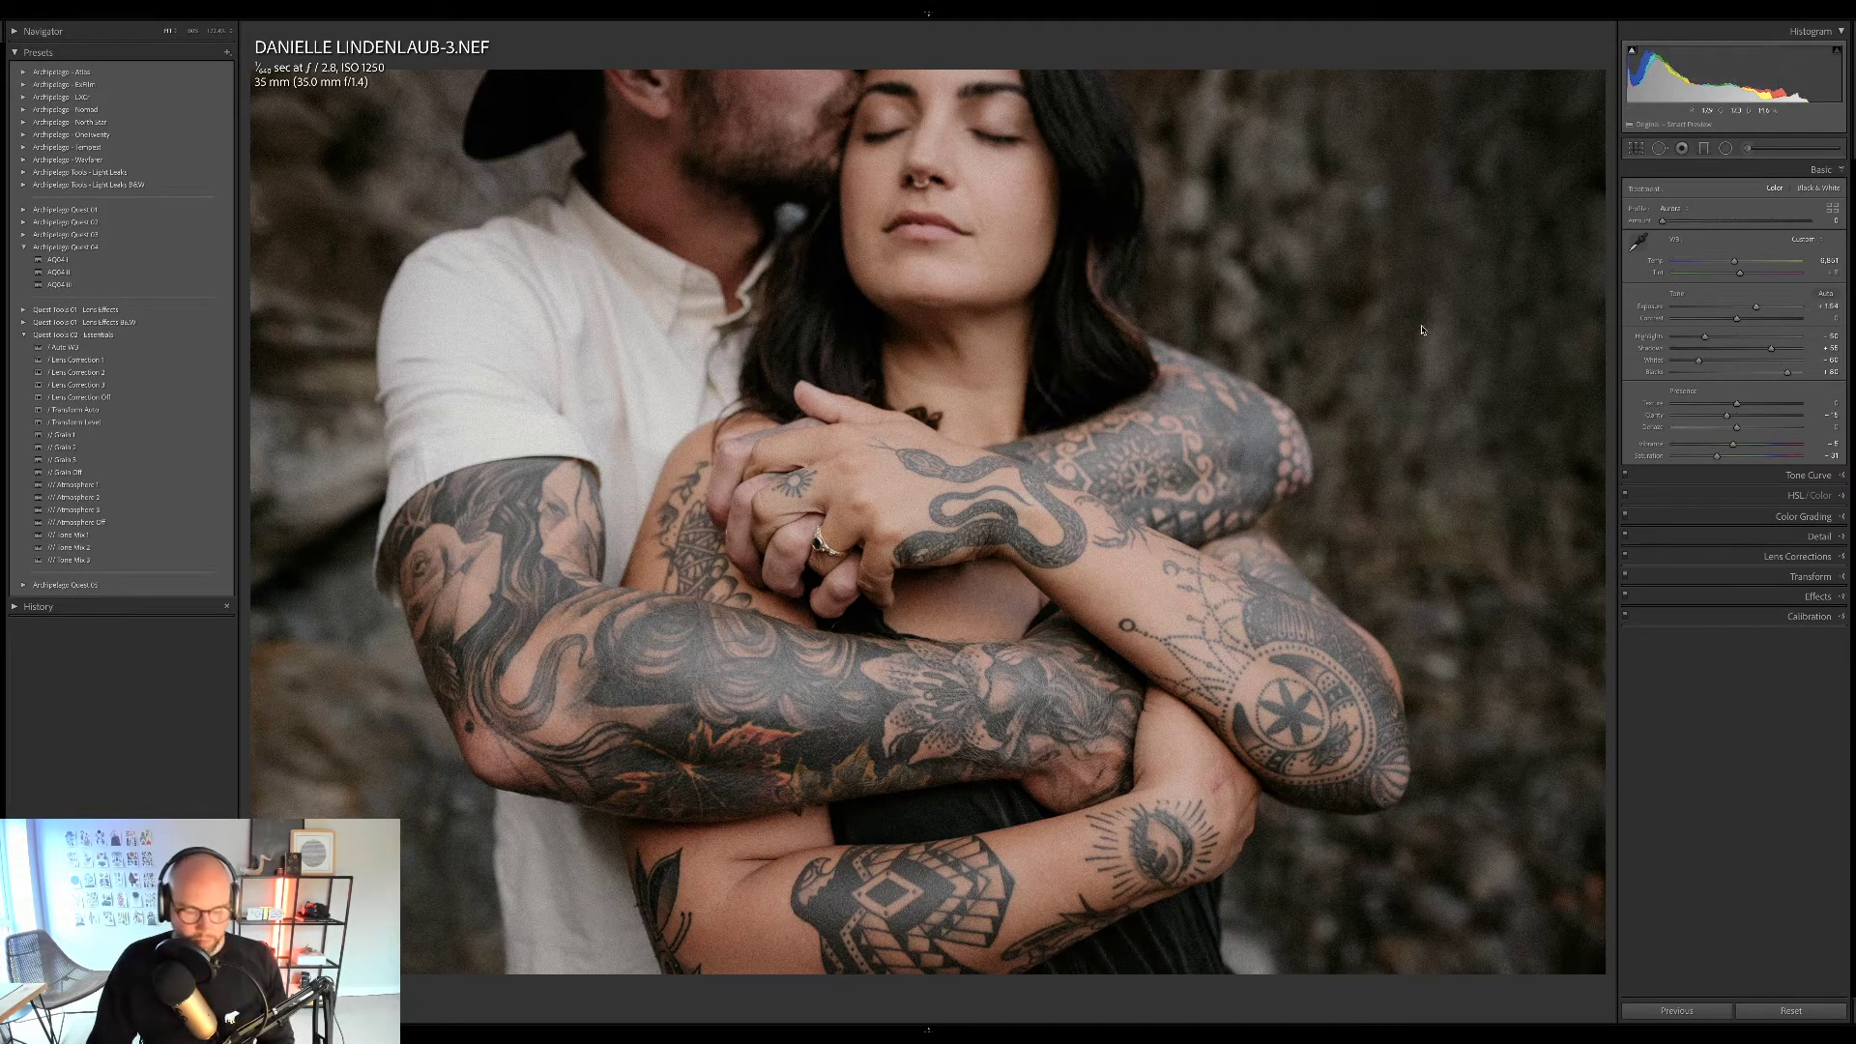
pyautogui.press('y')
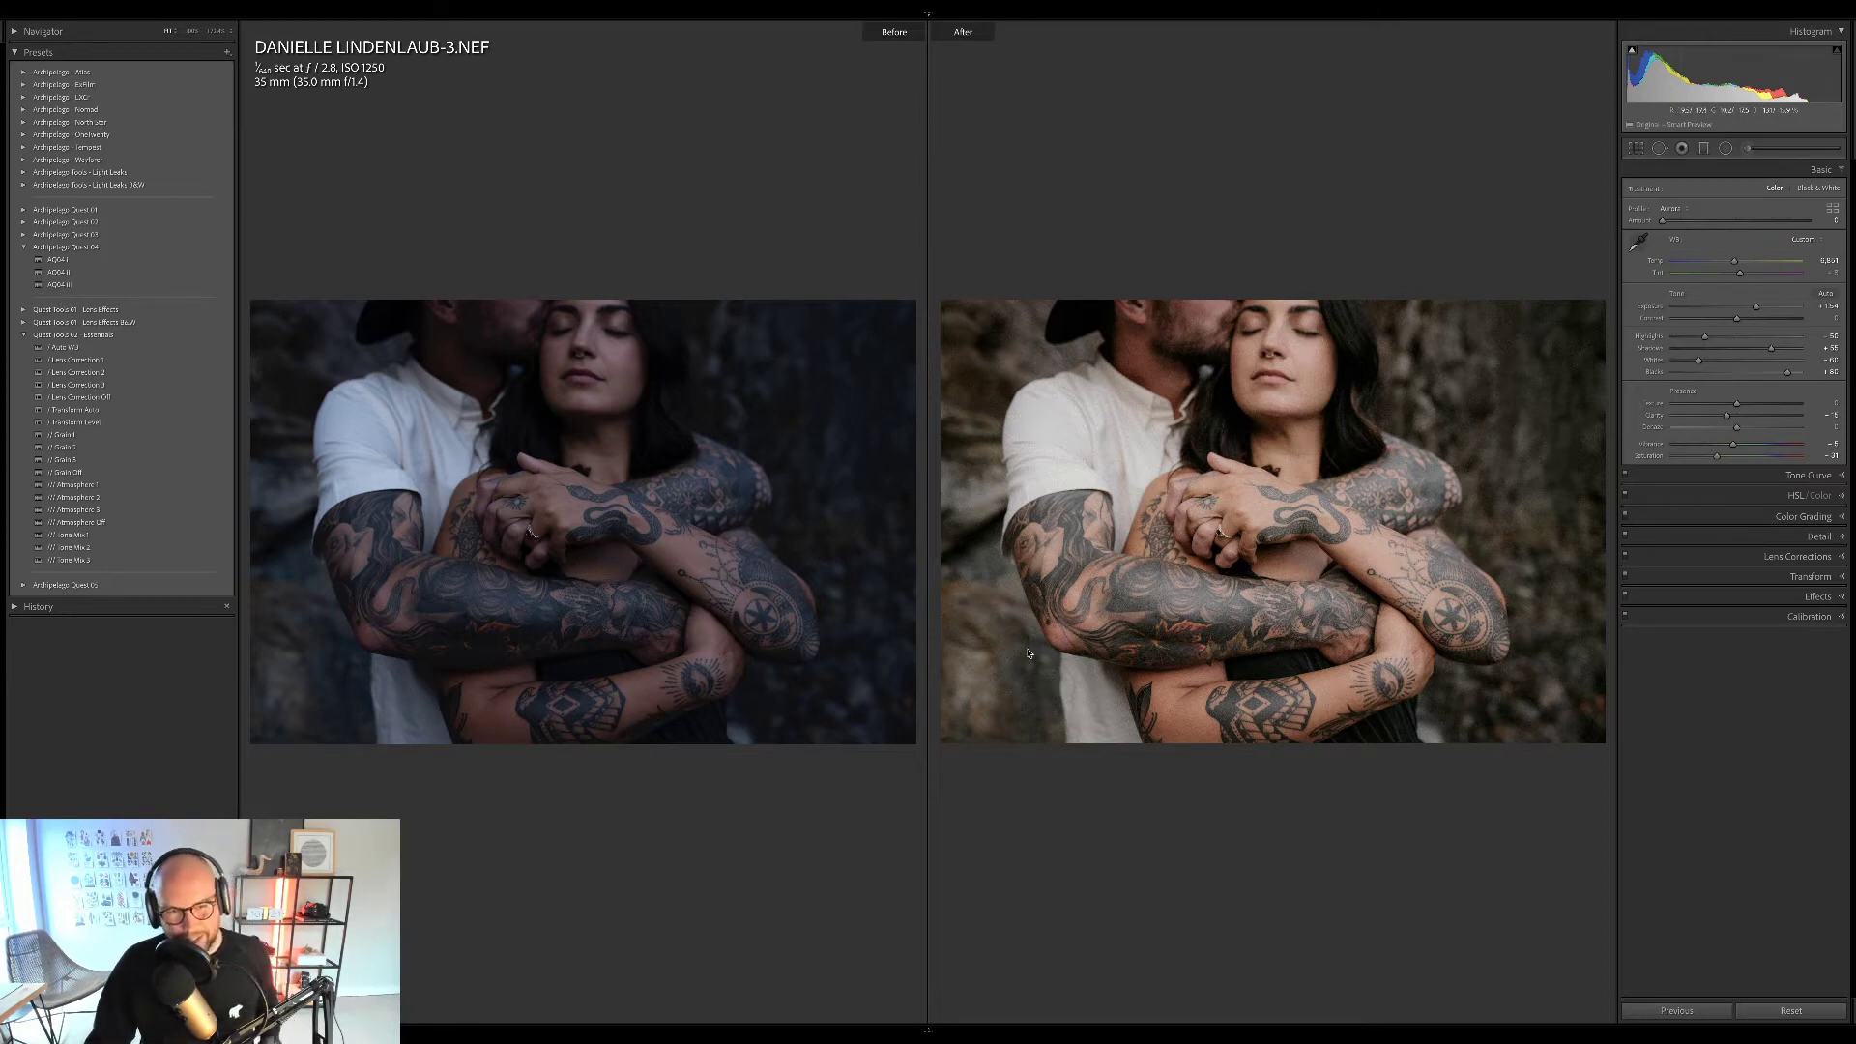
pyautogui.press('g')
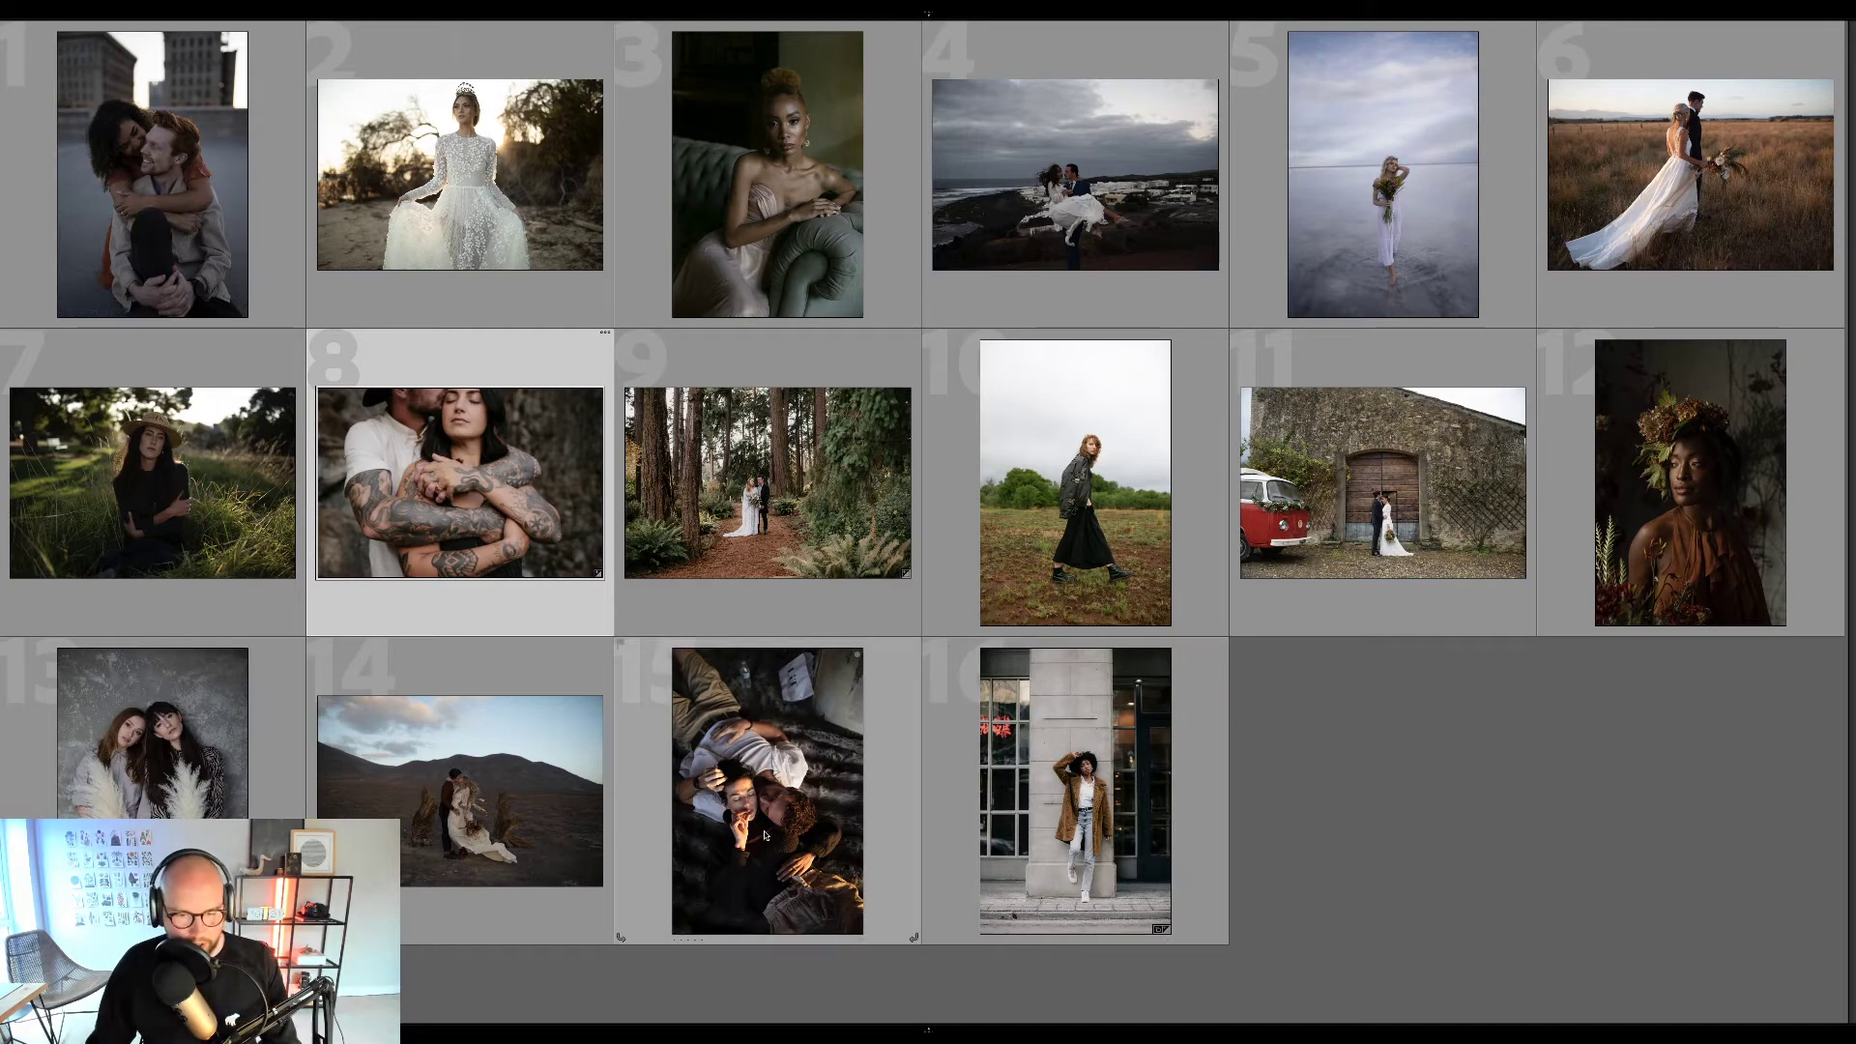
# Open photo 15 and crop it to a 4 x 5 / 8 x 10 frame around the couple.
pyautogui.click(821, 815)
pyautogui.press('d')
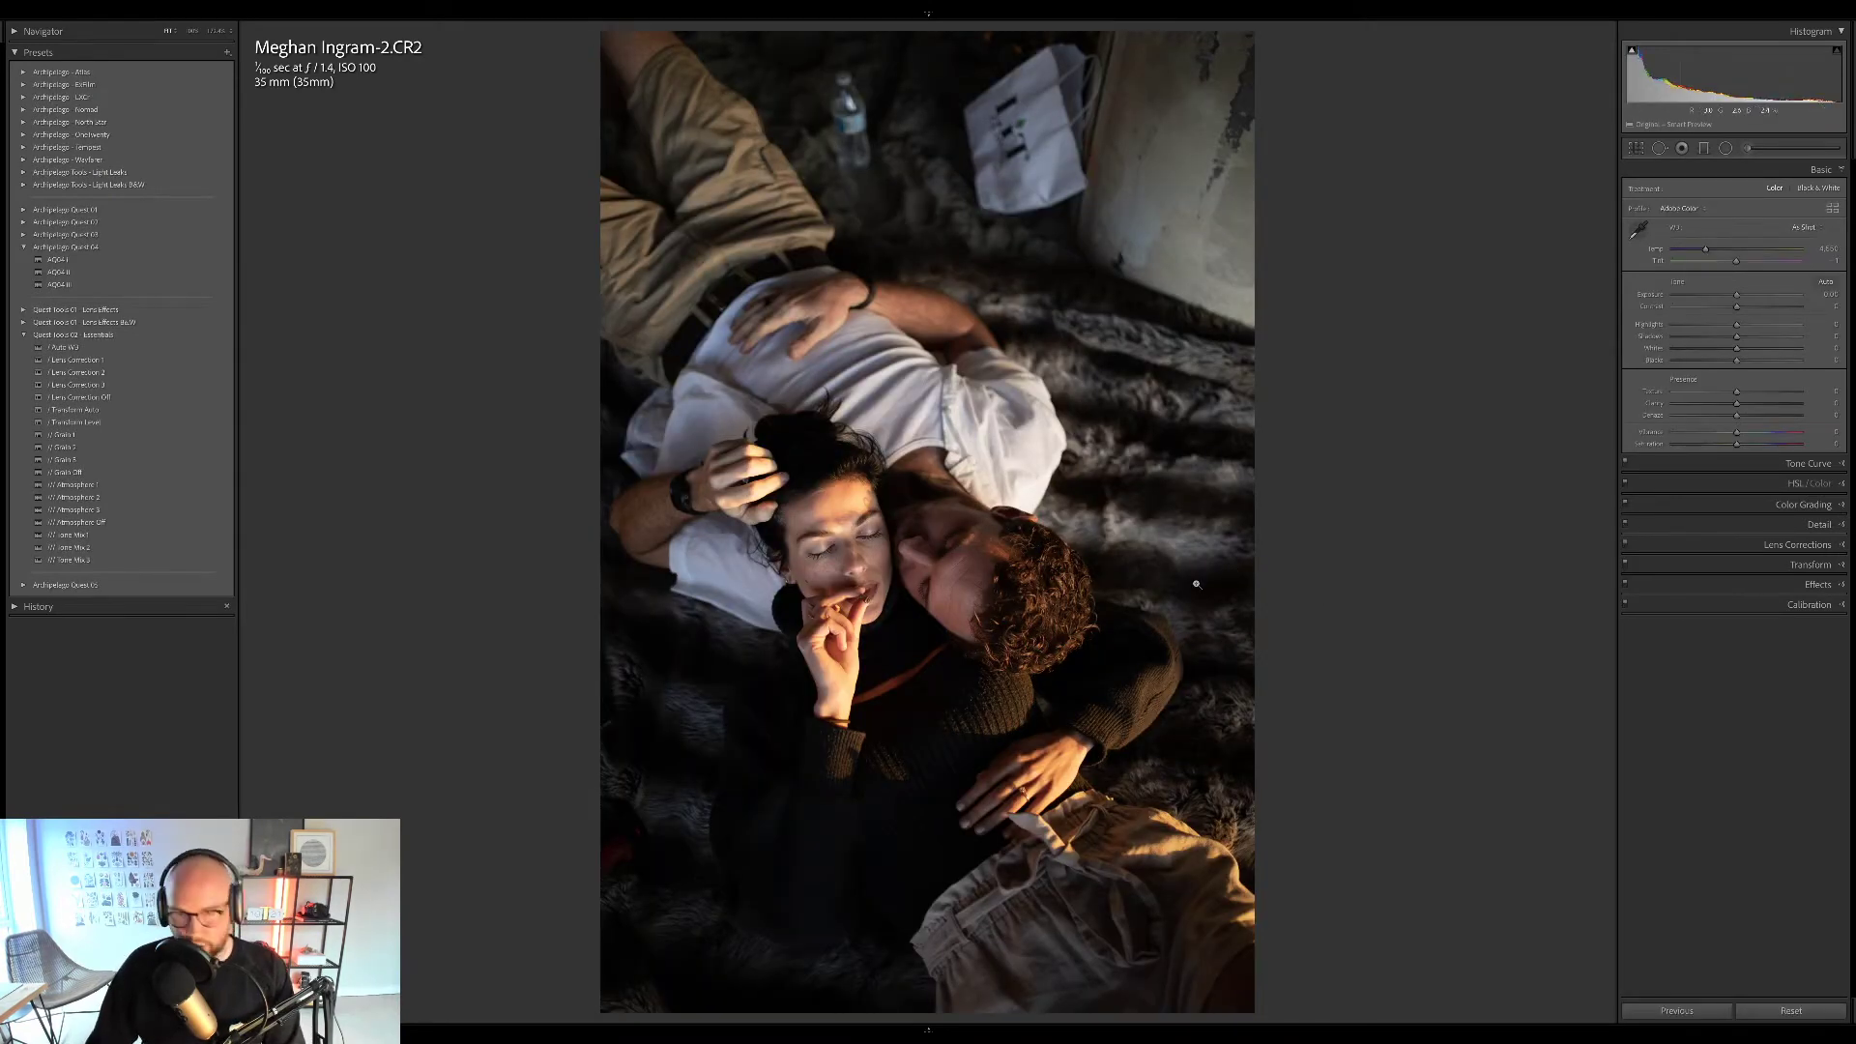
pyautogui.press('r')
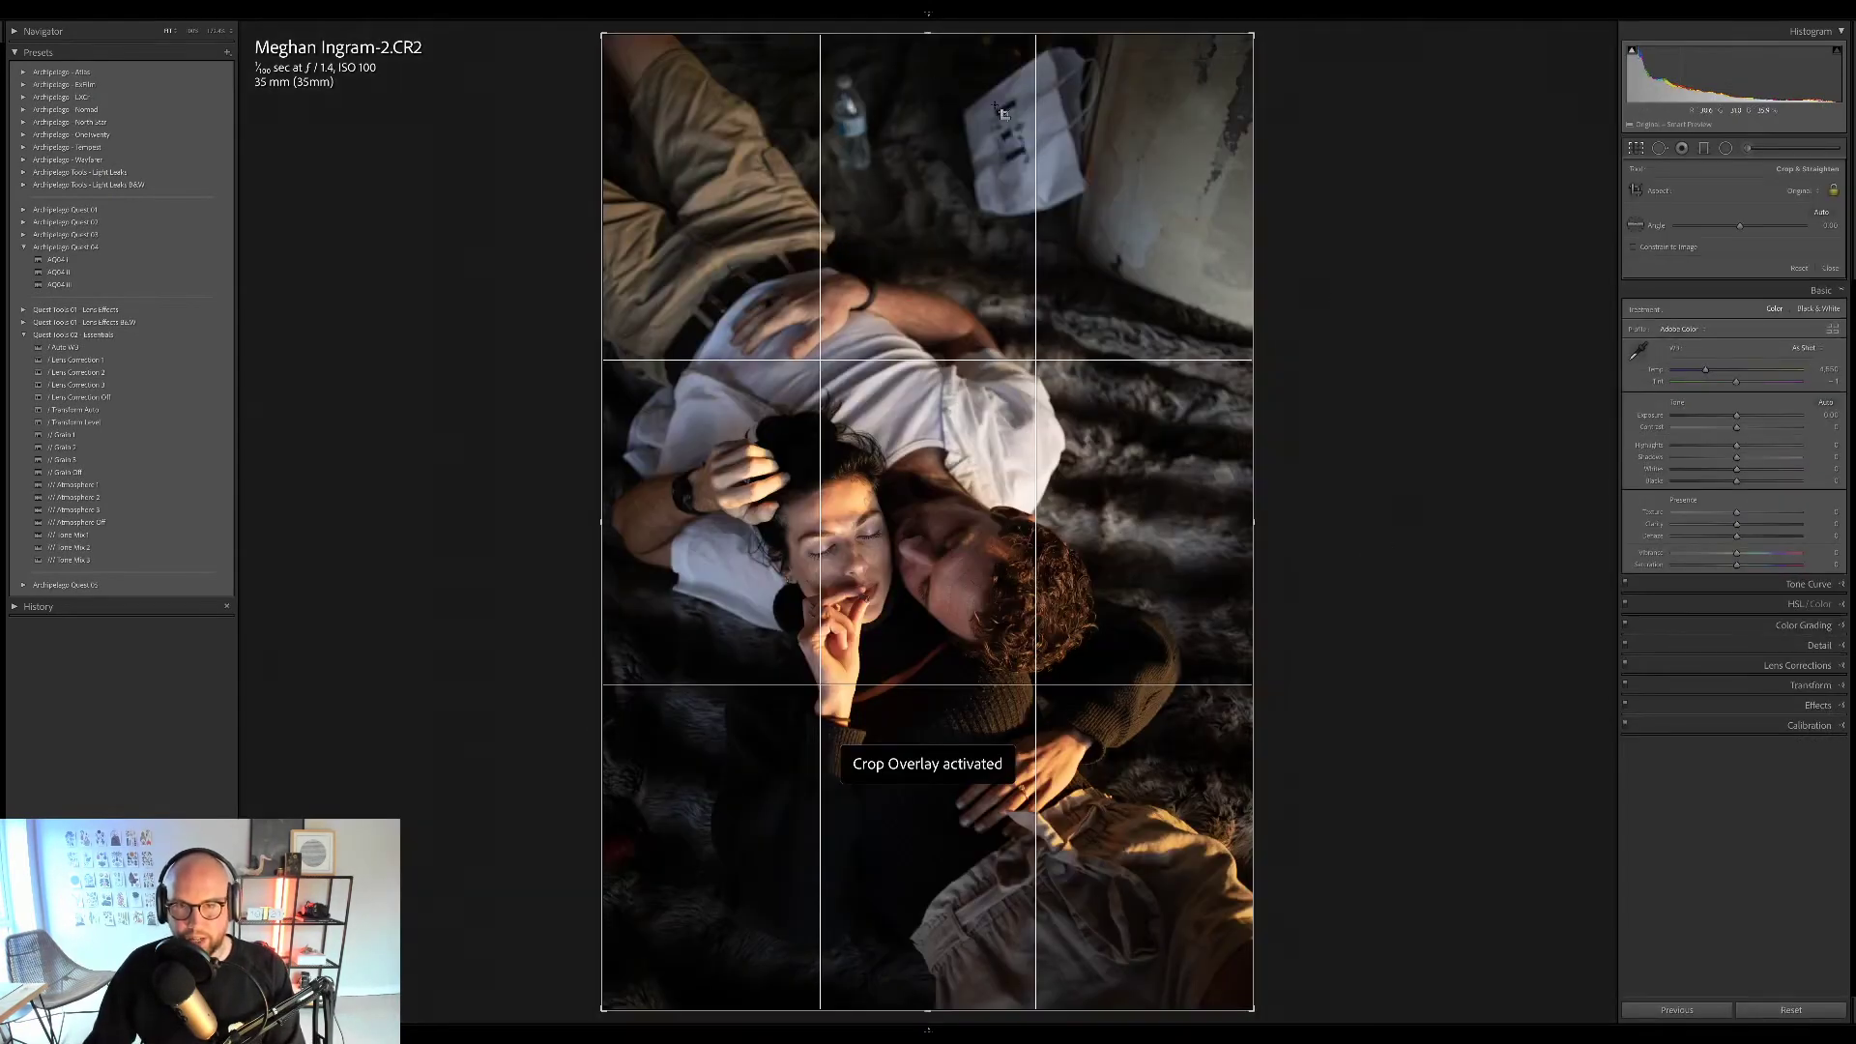
pyautogui.moveTo(1253, 36); pyautogui.dragTo(1259, 77)
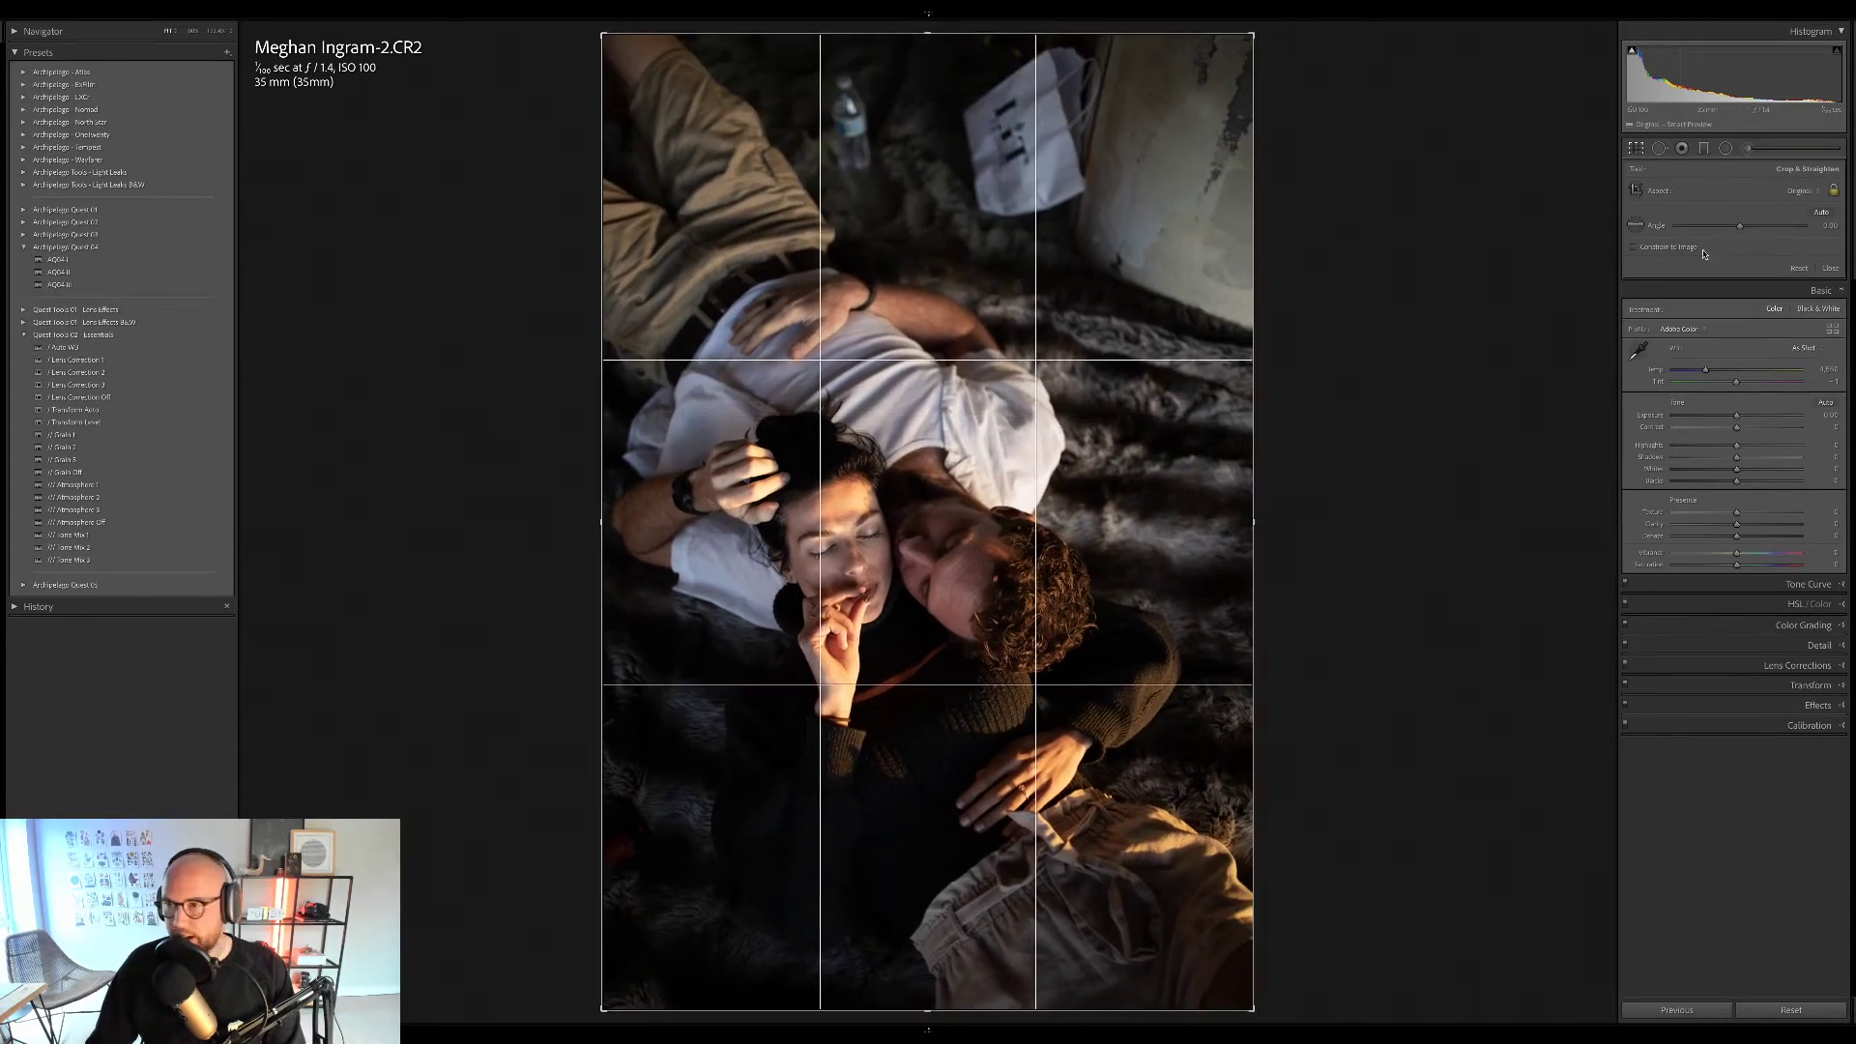
pyautogui.click(1803, 190)
pyautogui.click(1745, 239)
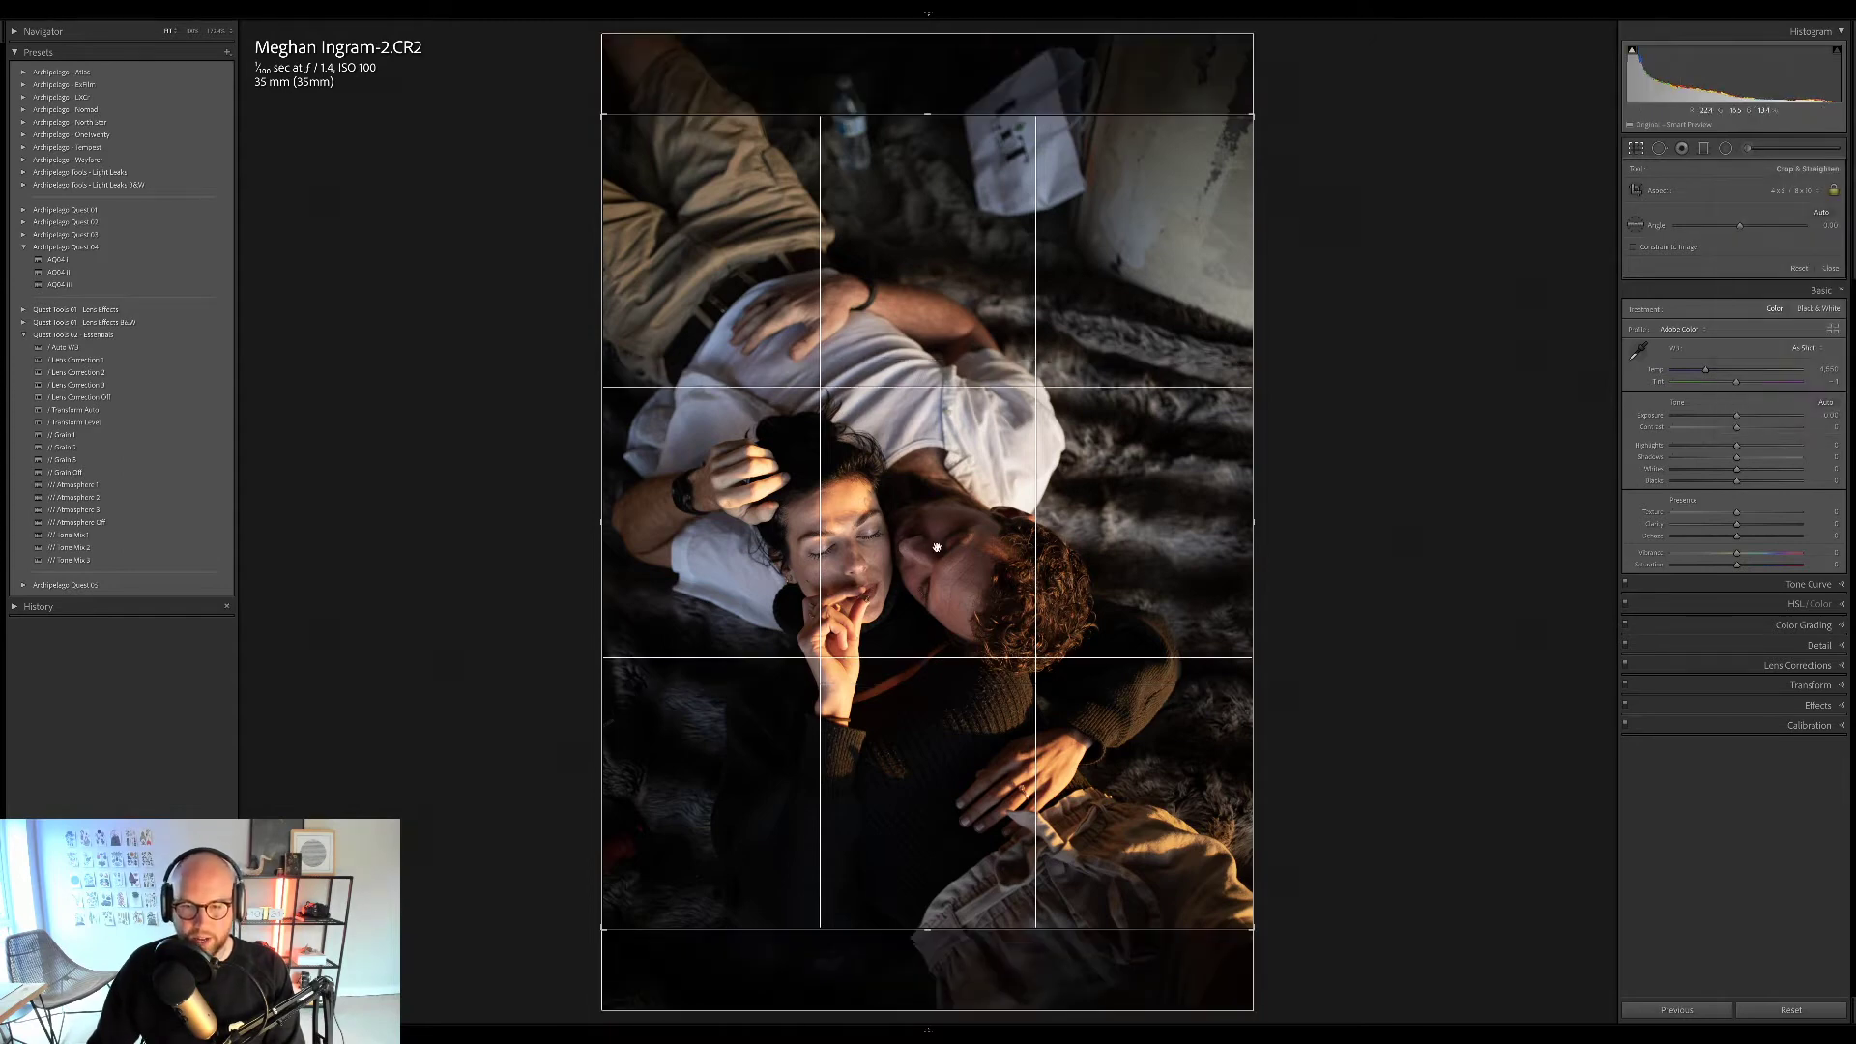
pyautogui.moveTo(1044, 313); pyautogui.dragTo(1044, 232)
pyautogui.moveTo(1254, 111); pyautogui.dragTo(1245, 124)
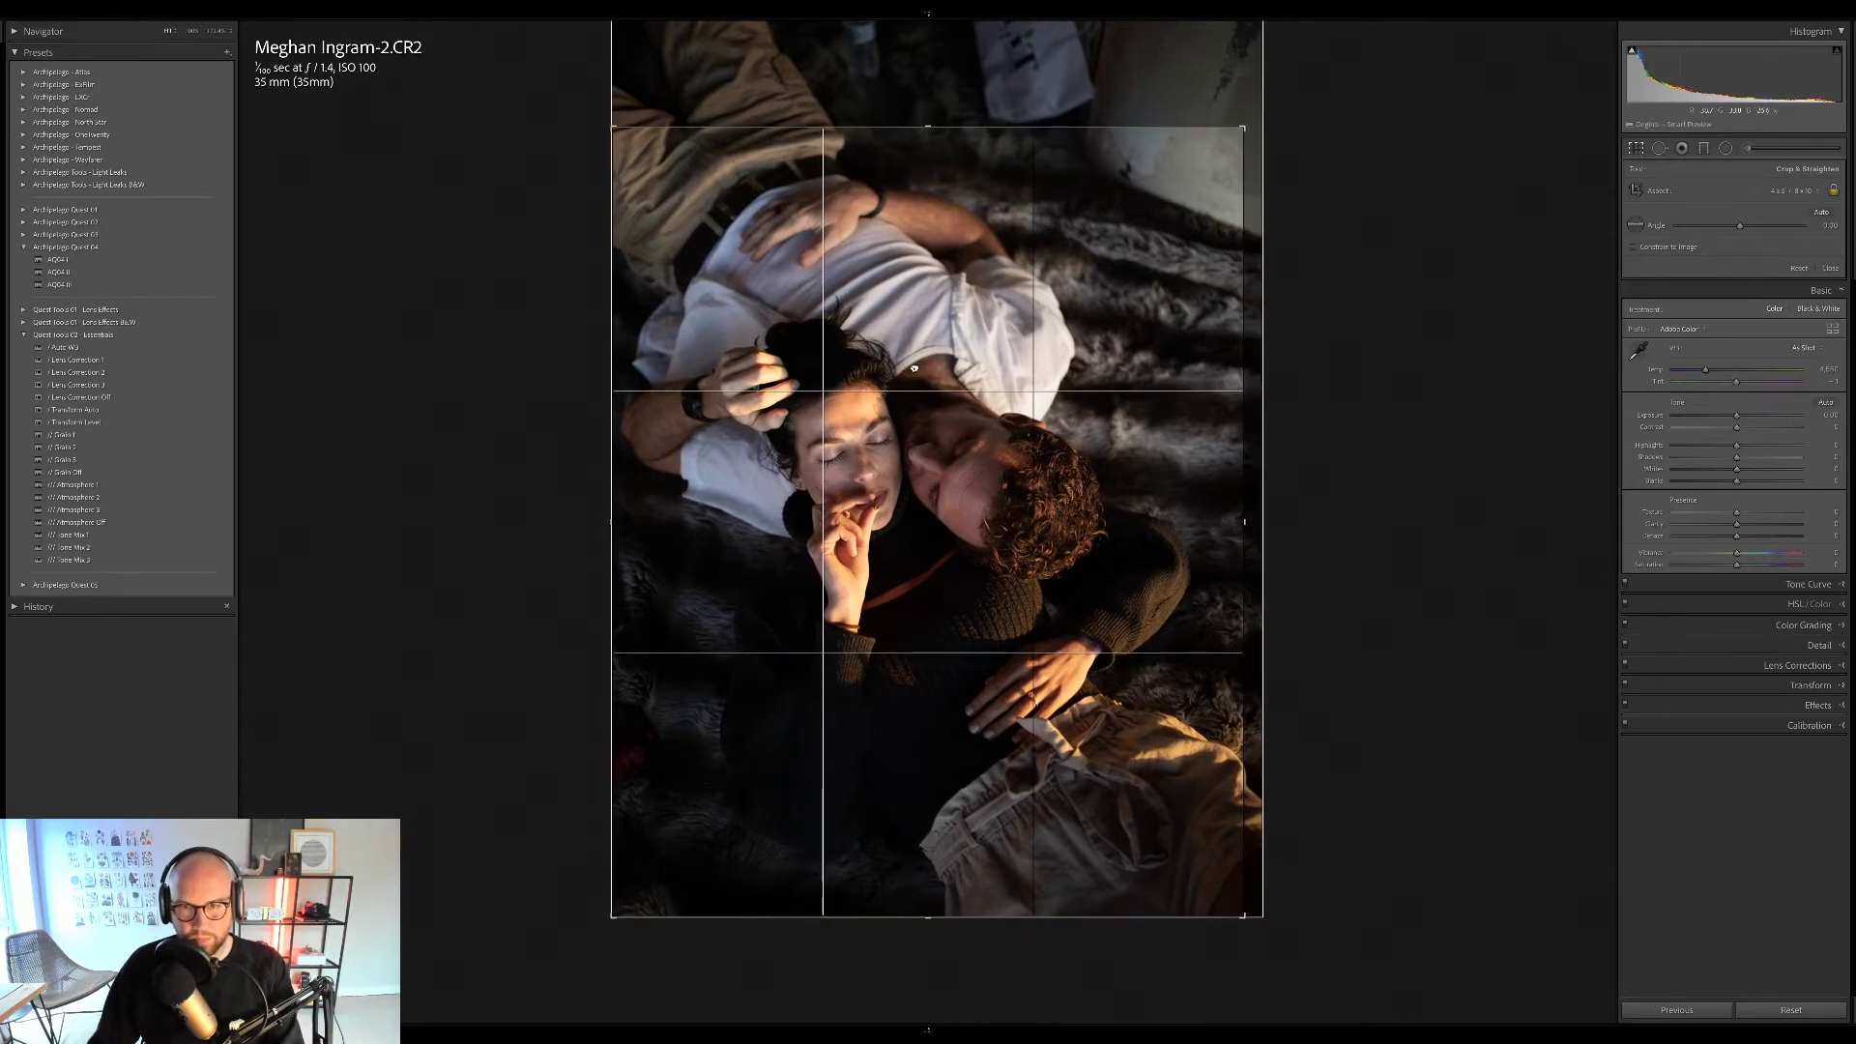
pyautogui.press('d')
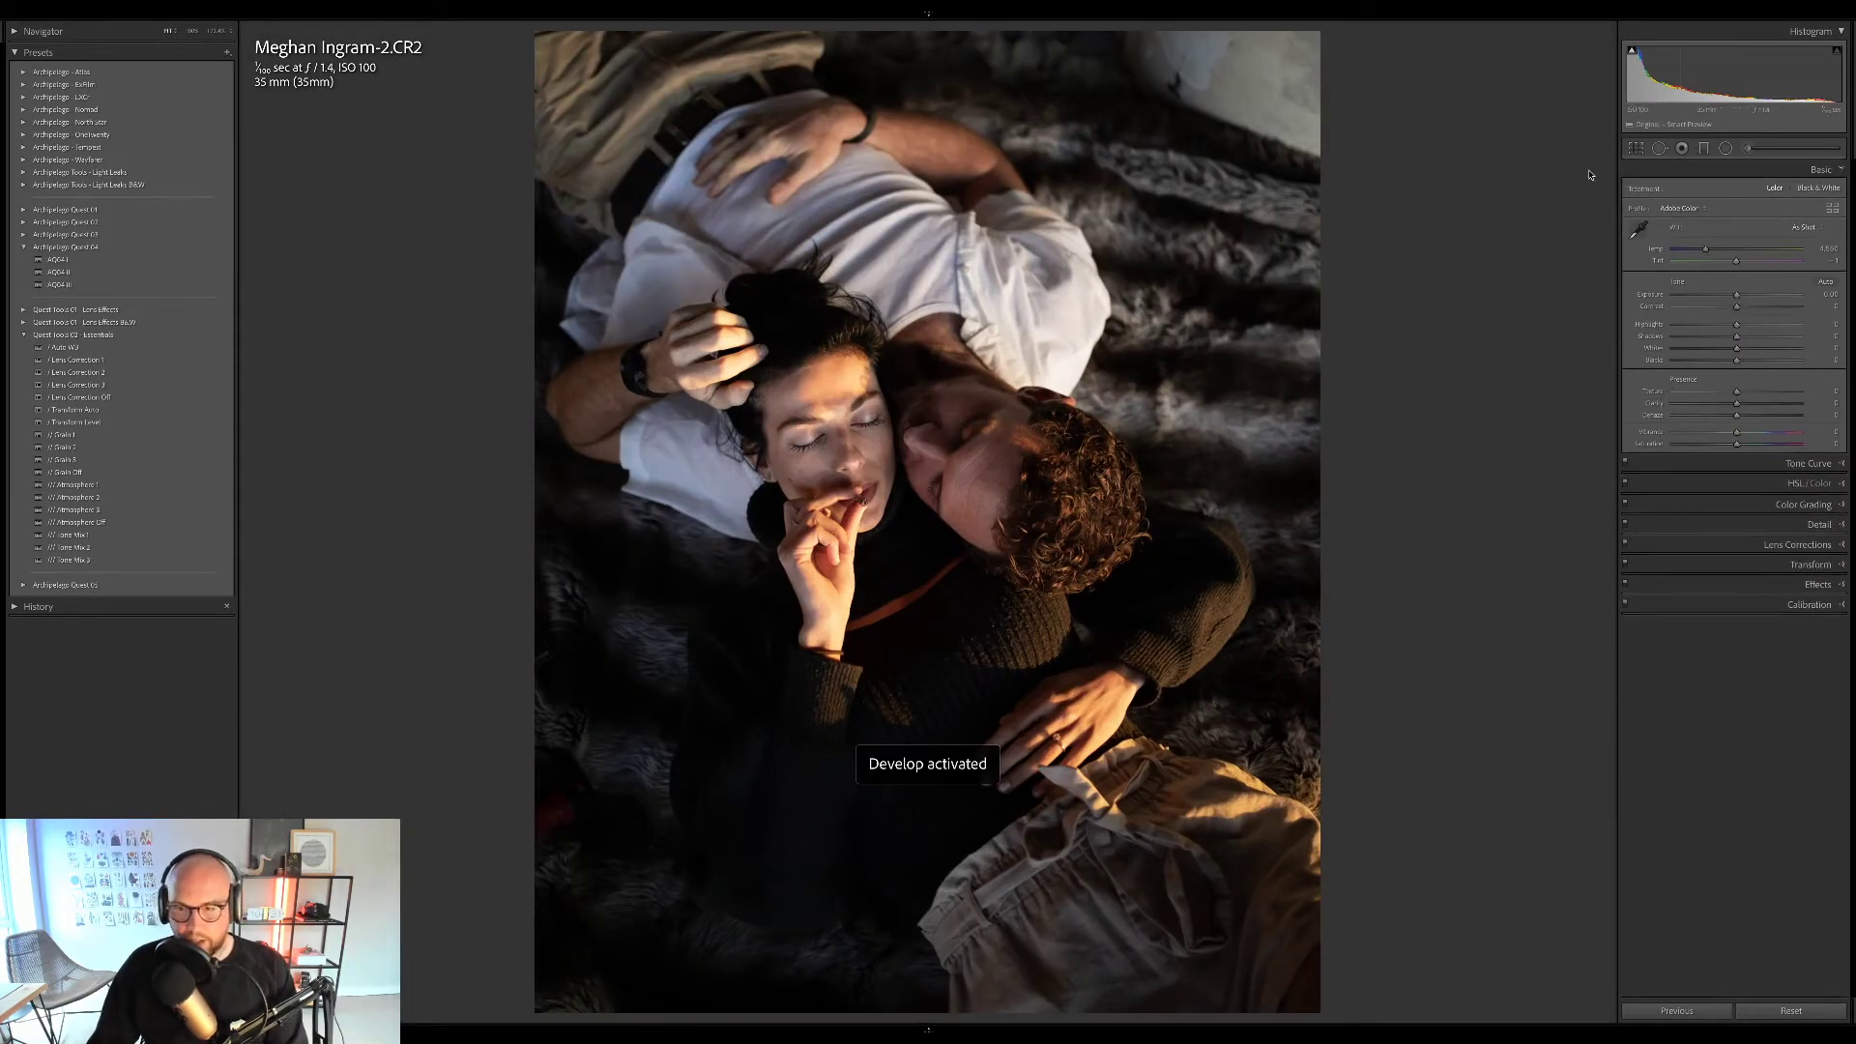
# Lift exposure slightly and apply the AQ04 I and Tone Mix 1 presets to the rug photo.
pyautogui.moveTo(1731, 73); pyautogui.dragTo(1741, 73)
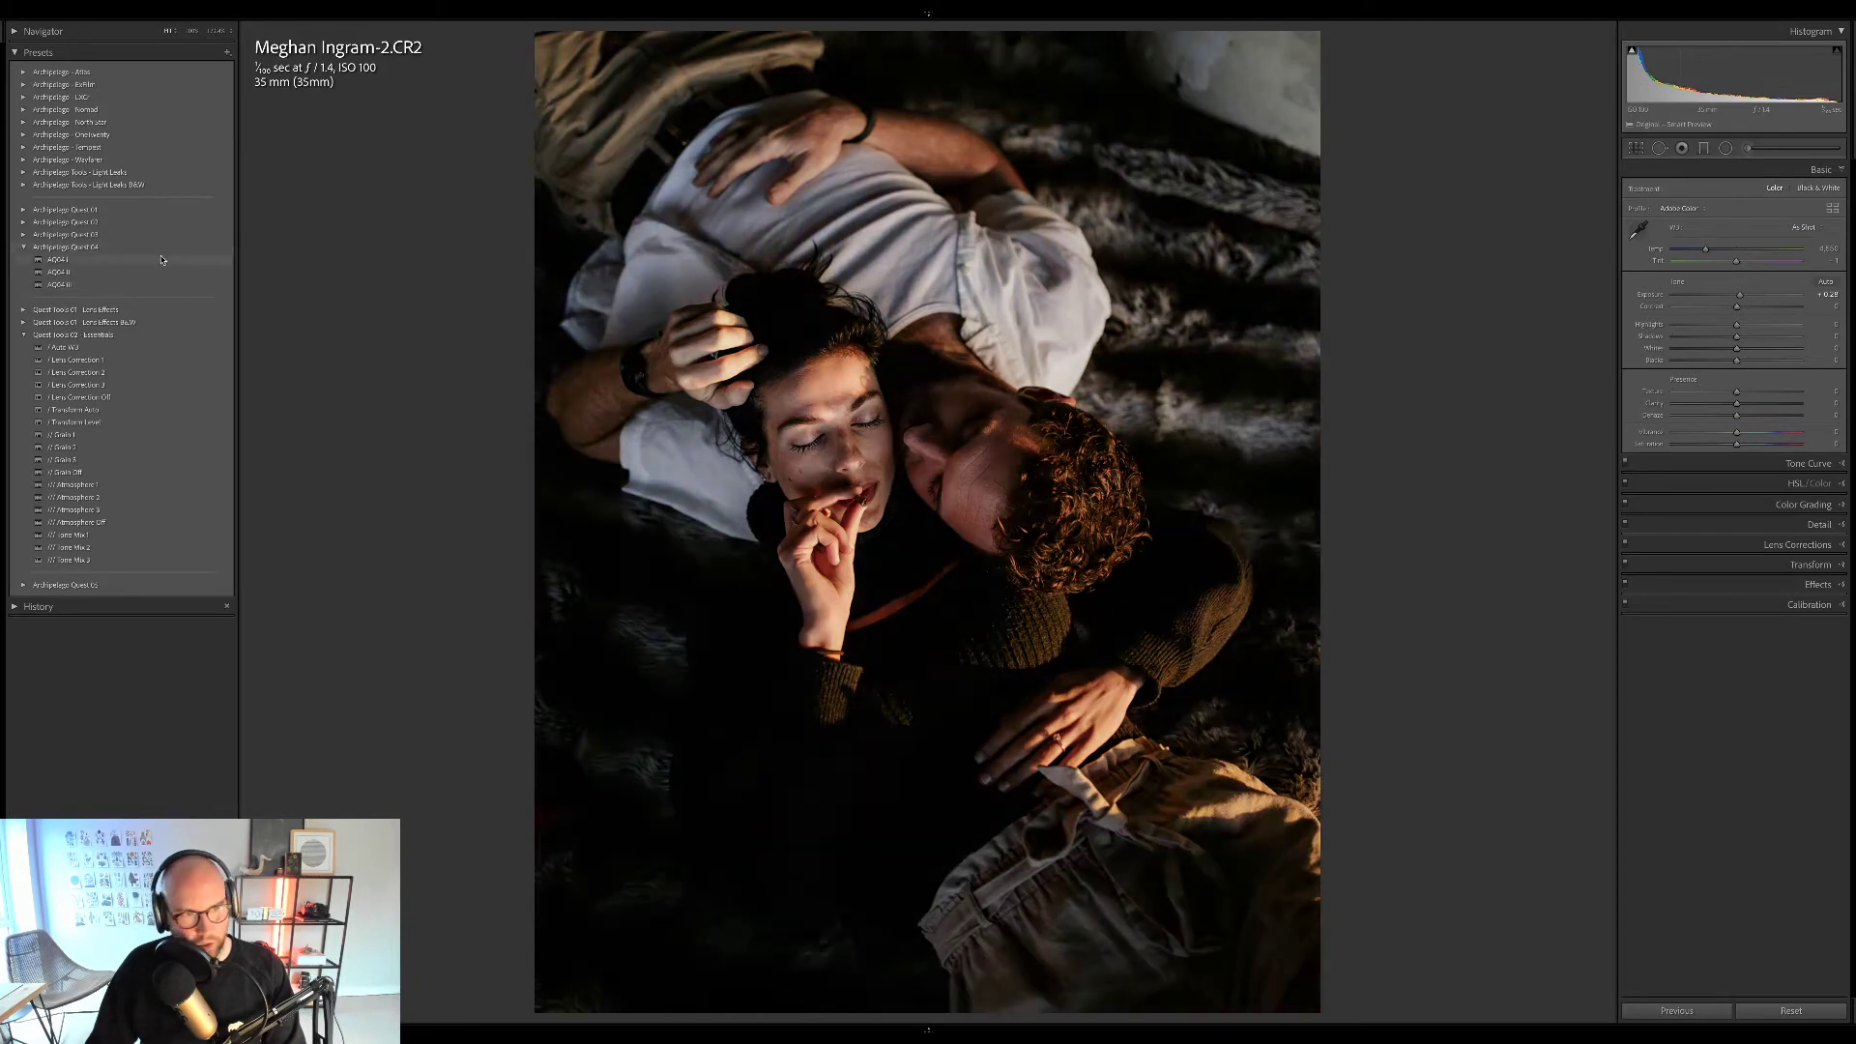
pyautogui.click(161, 261)
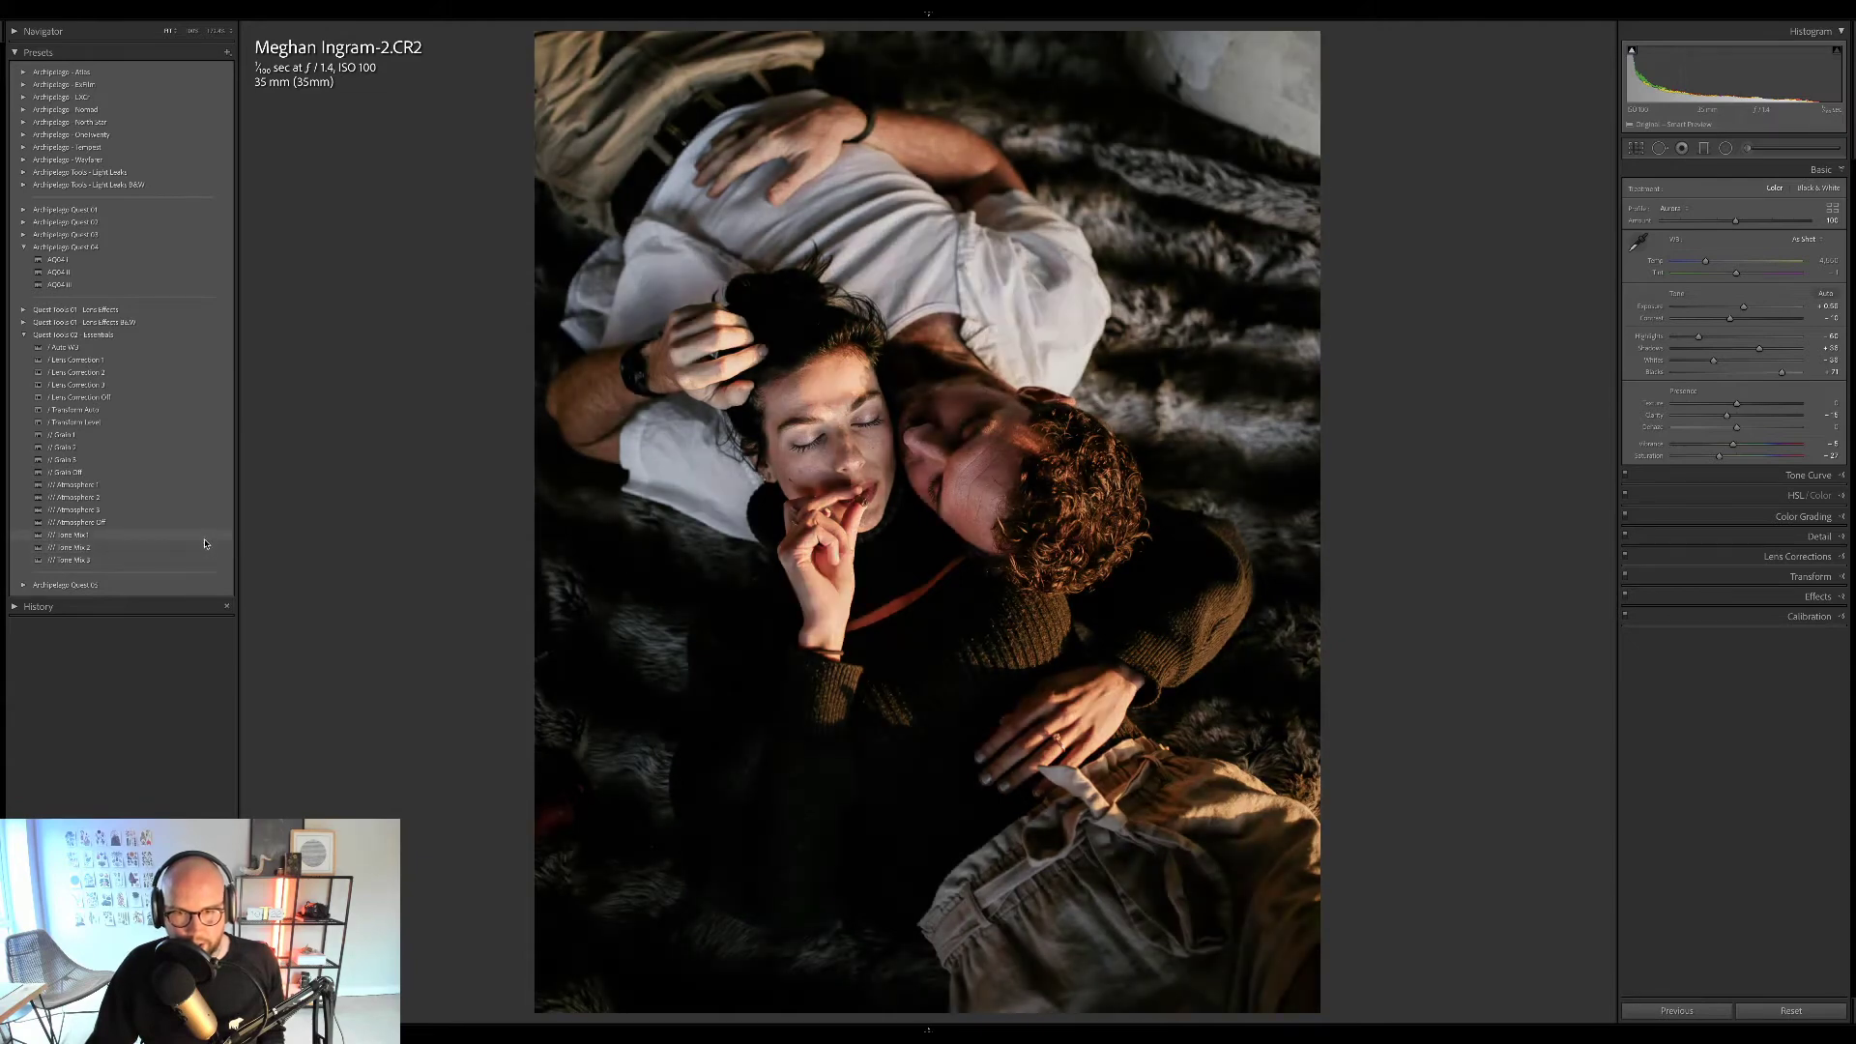
pyautogui.click(204, 539)
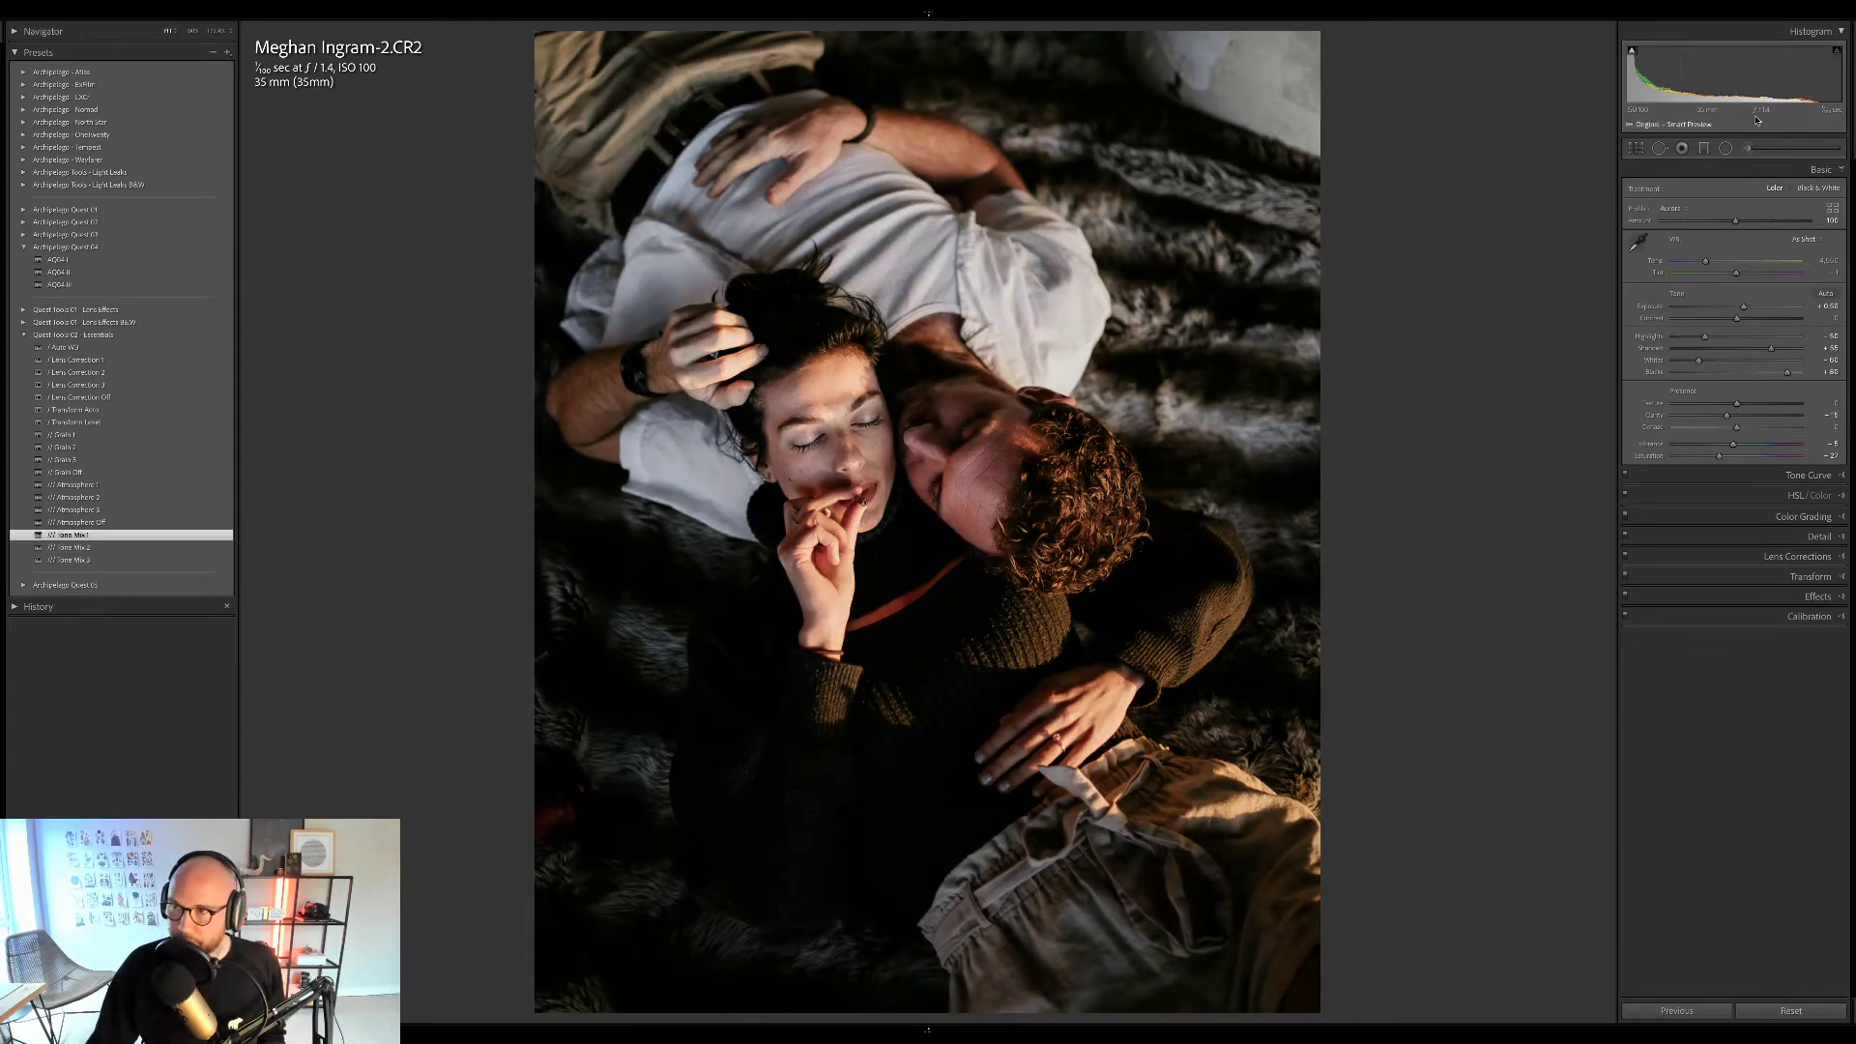
# Set exposure to +0.44 and profile Amount to 150, then add Grain 1.
pyautogui.moveTo(1744, 307); pyautogui.dragTo(1742, 306)
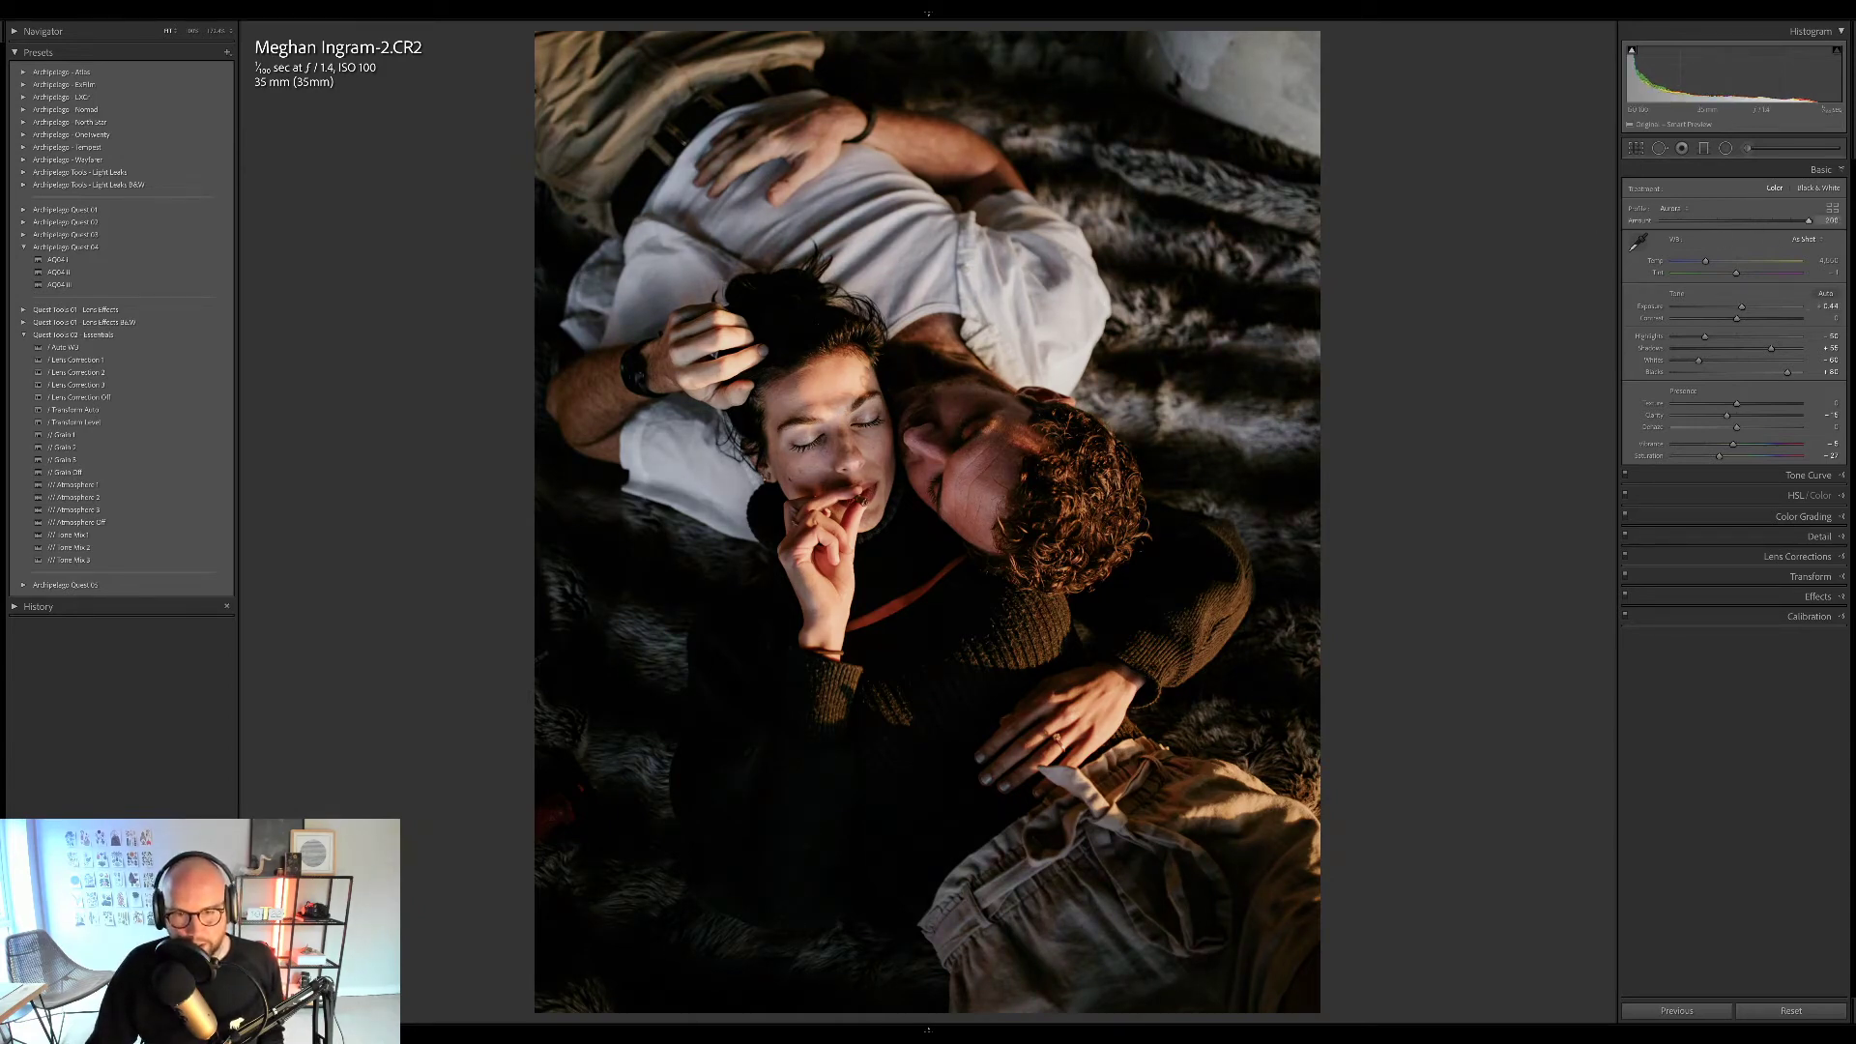
pyautogui.moveTo(1681, 221); pyautogui.dragTo(1809, 221)
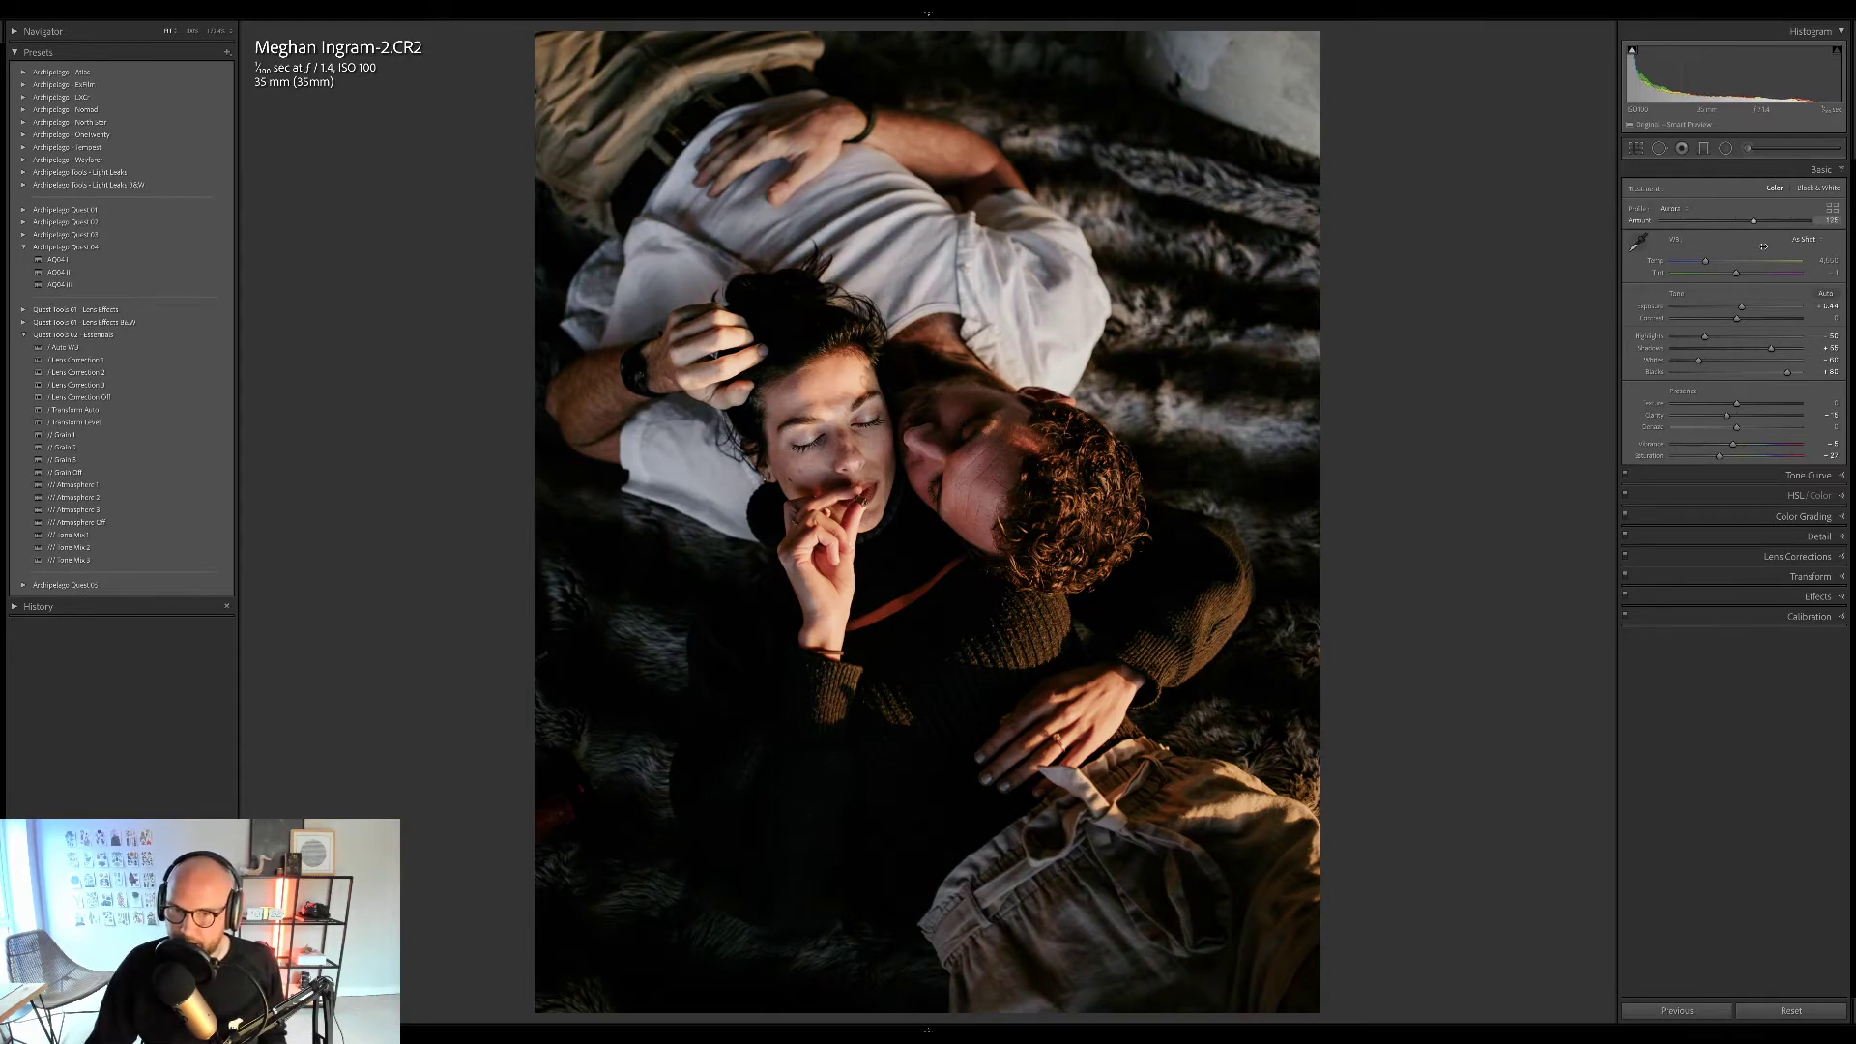
pyautogui.moveTo(1788, 250); pyautogui.dragTo(1773, 248)
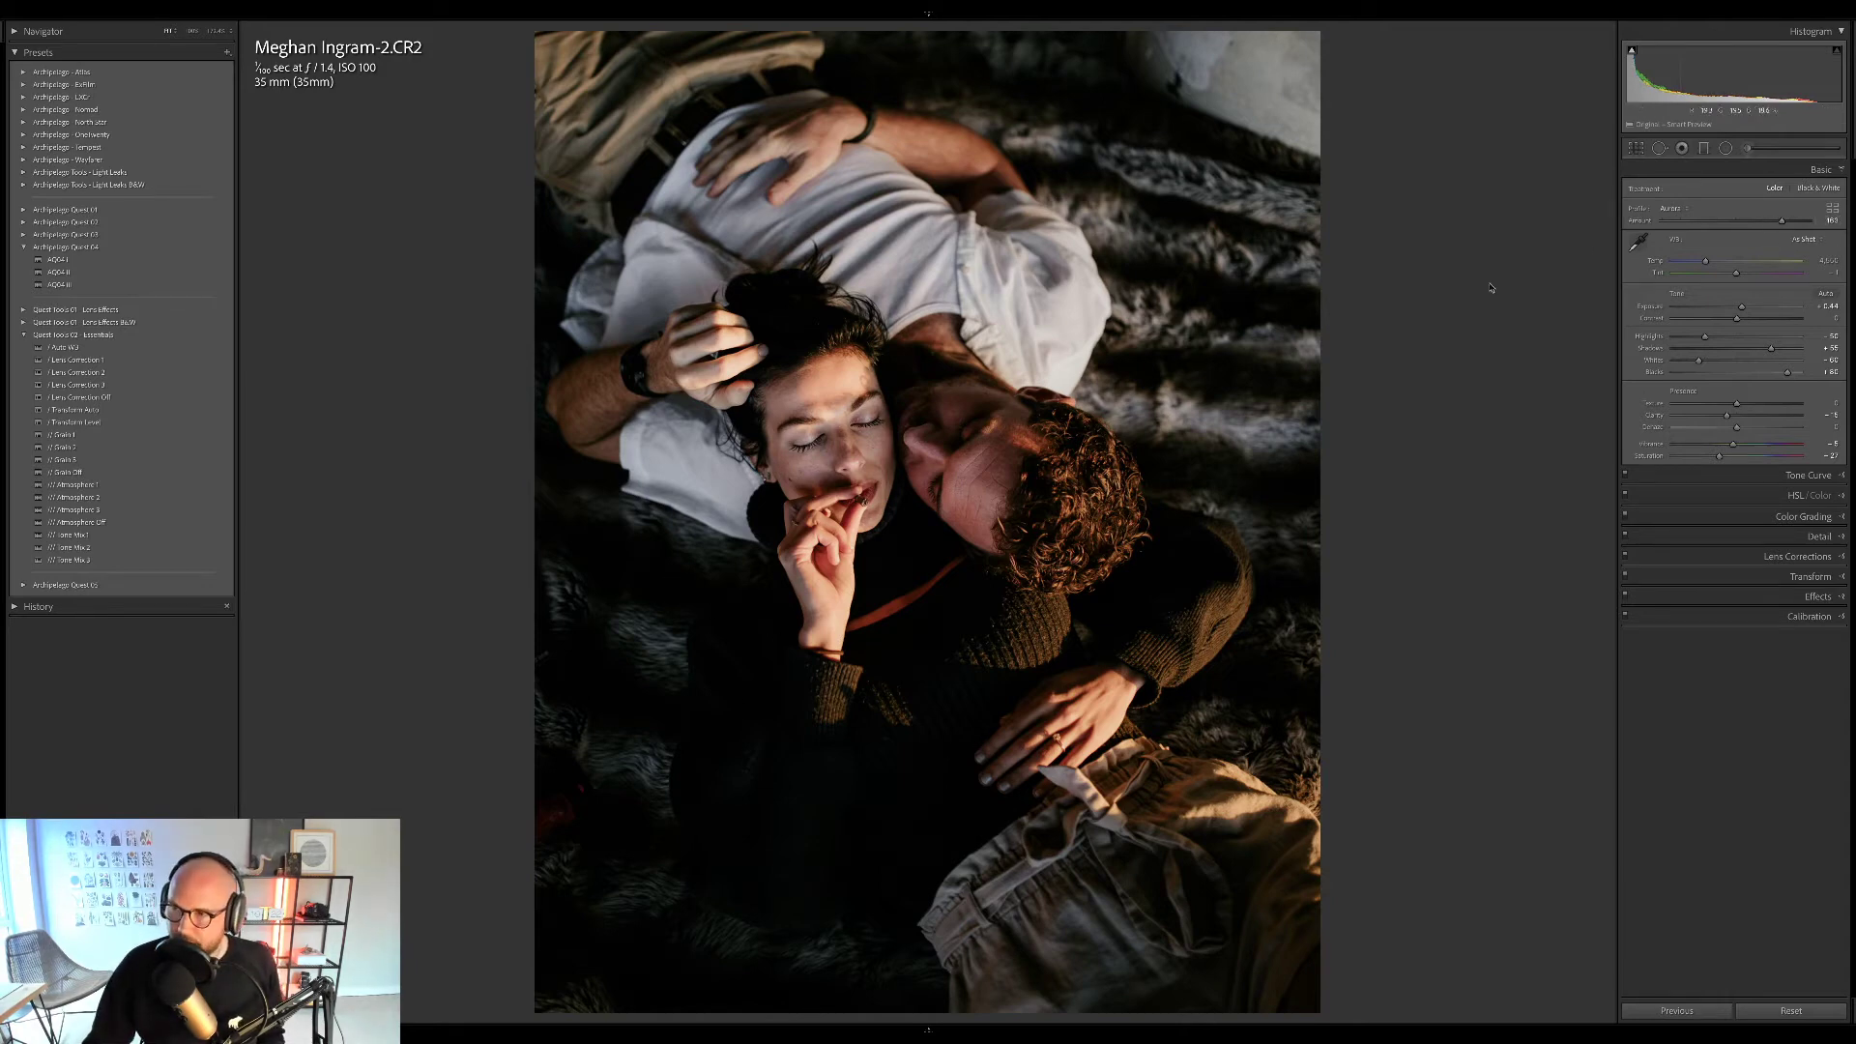
pyautogui.moveTo(1782, 222)
pyautogui.mouseDown()
pyautogui.moveTo(1736, 222)
pyautogui.moveTo(1798, 228)
pyautogui.mouseUp()
pyautogui.moveTo(1793, 225); pyautogui.dragTo(1785, 229)
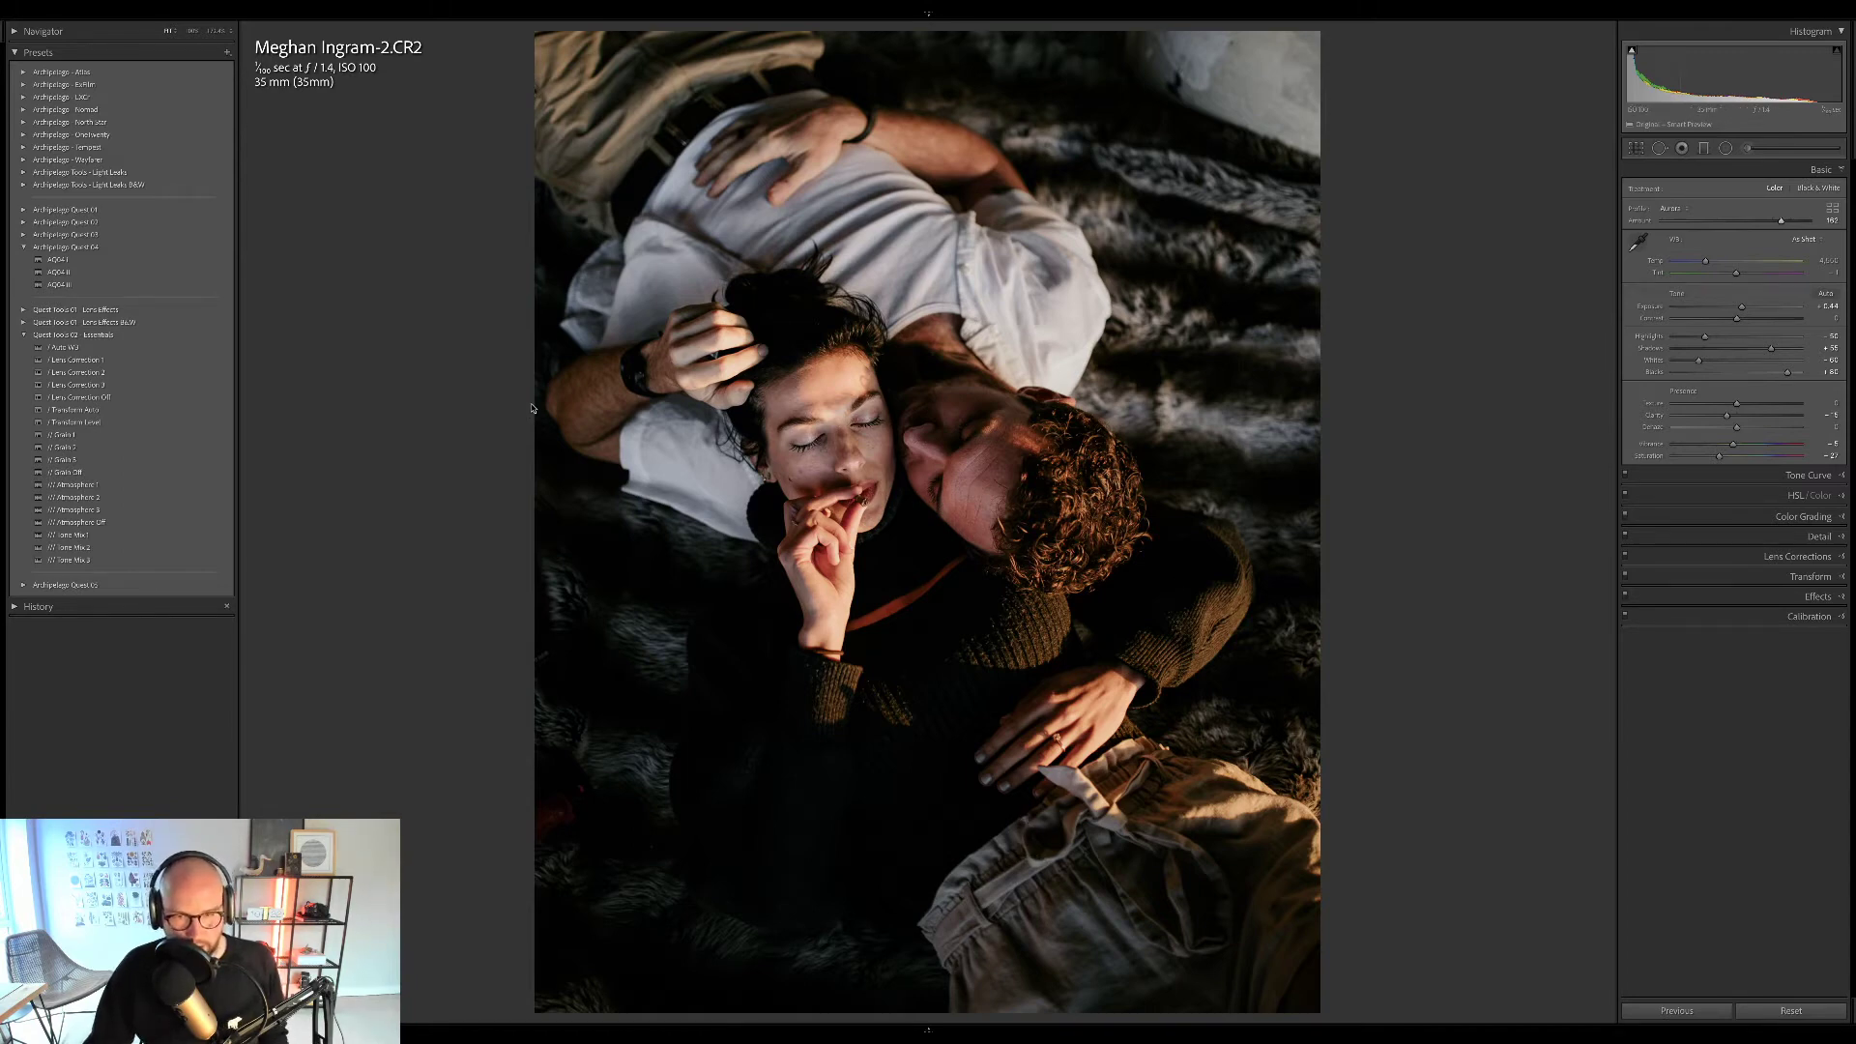
pyautogui.click(179, 437)
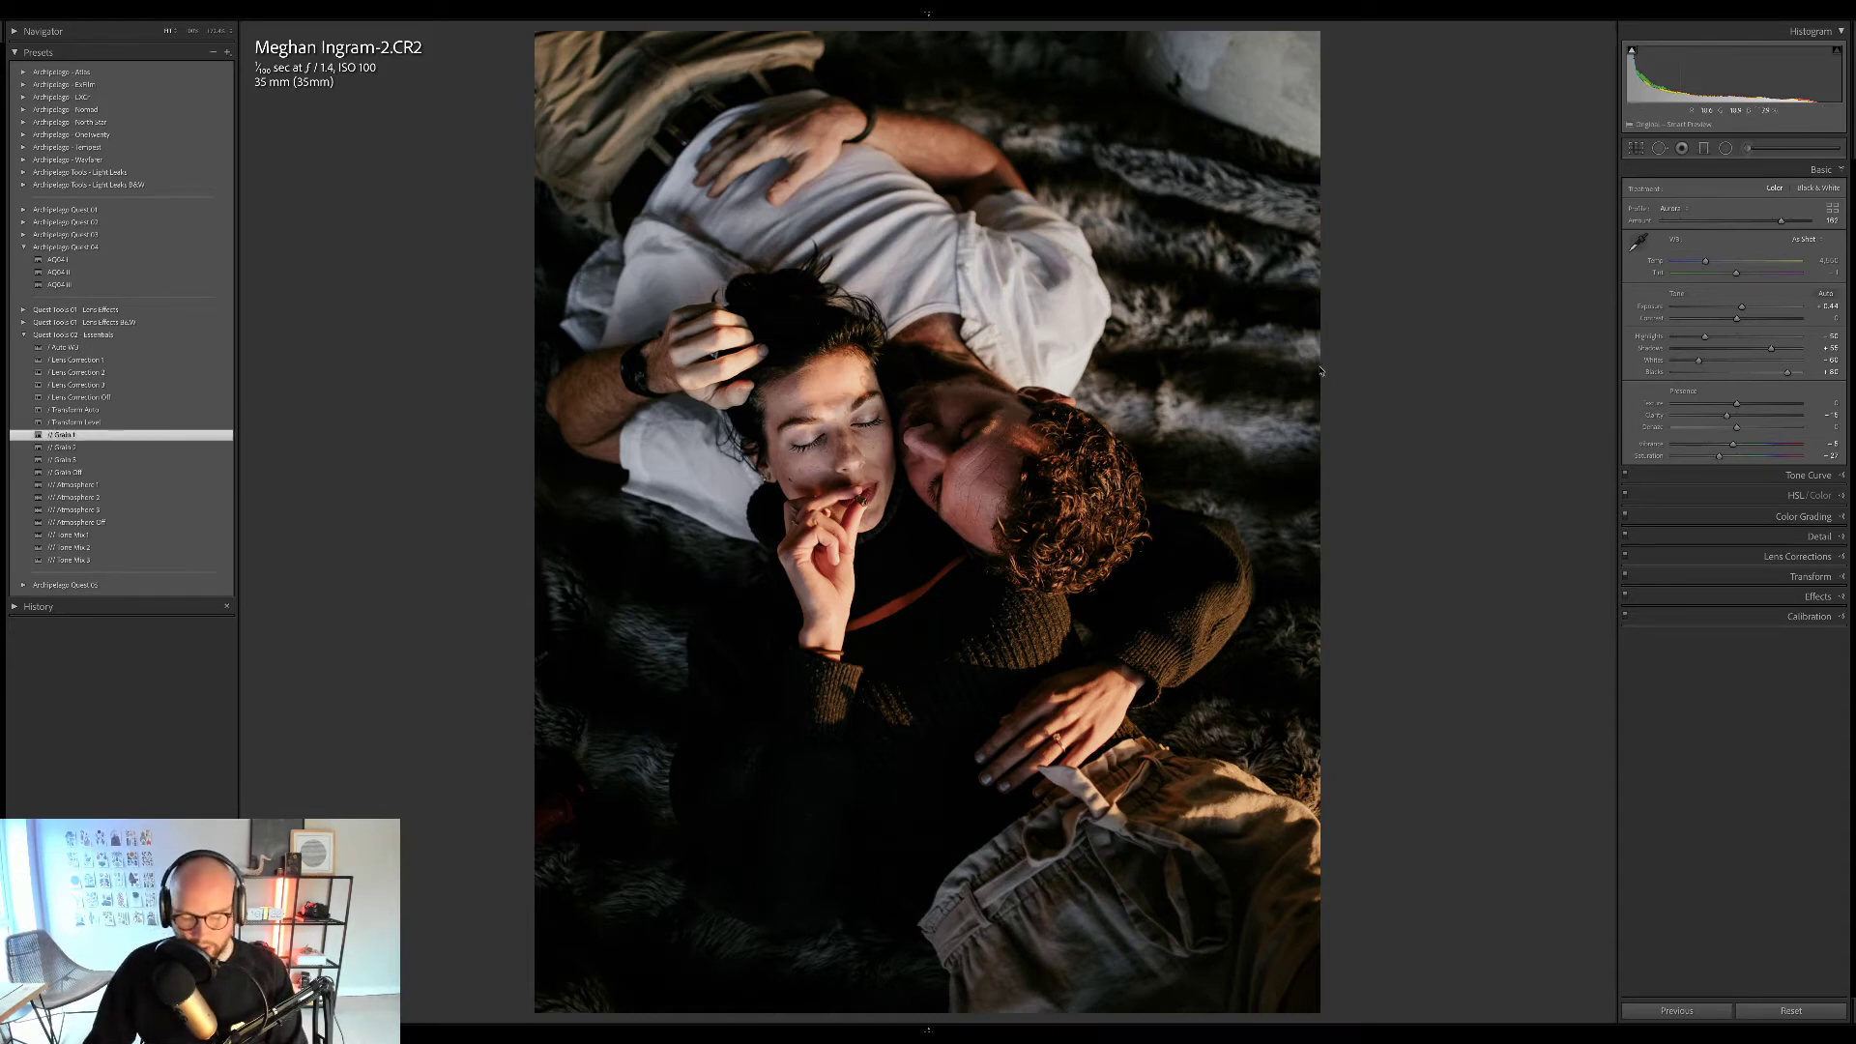
# Show Before/After for the rug photo, inspect the woman's face at 1:1, then zoom out.
pyautogui.press('y')
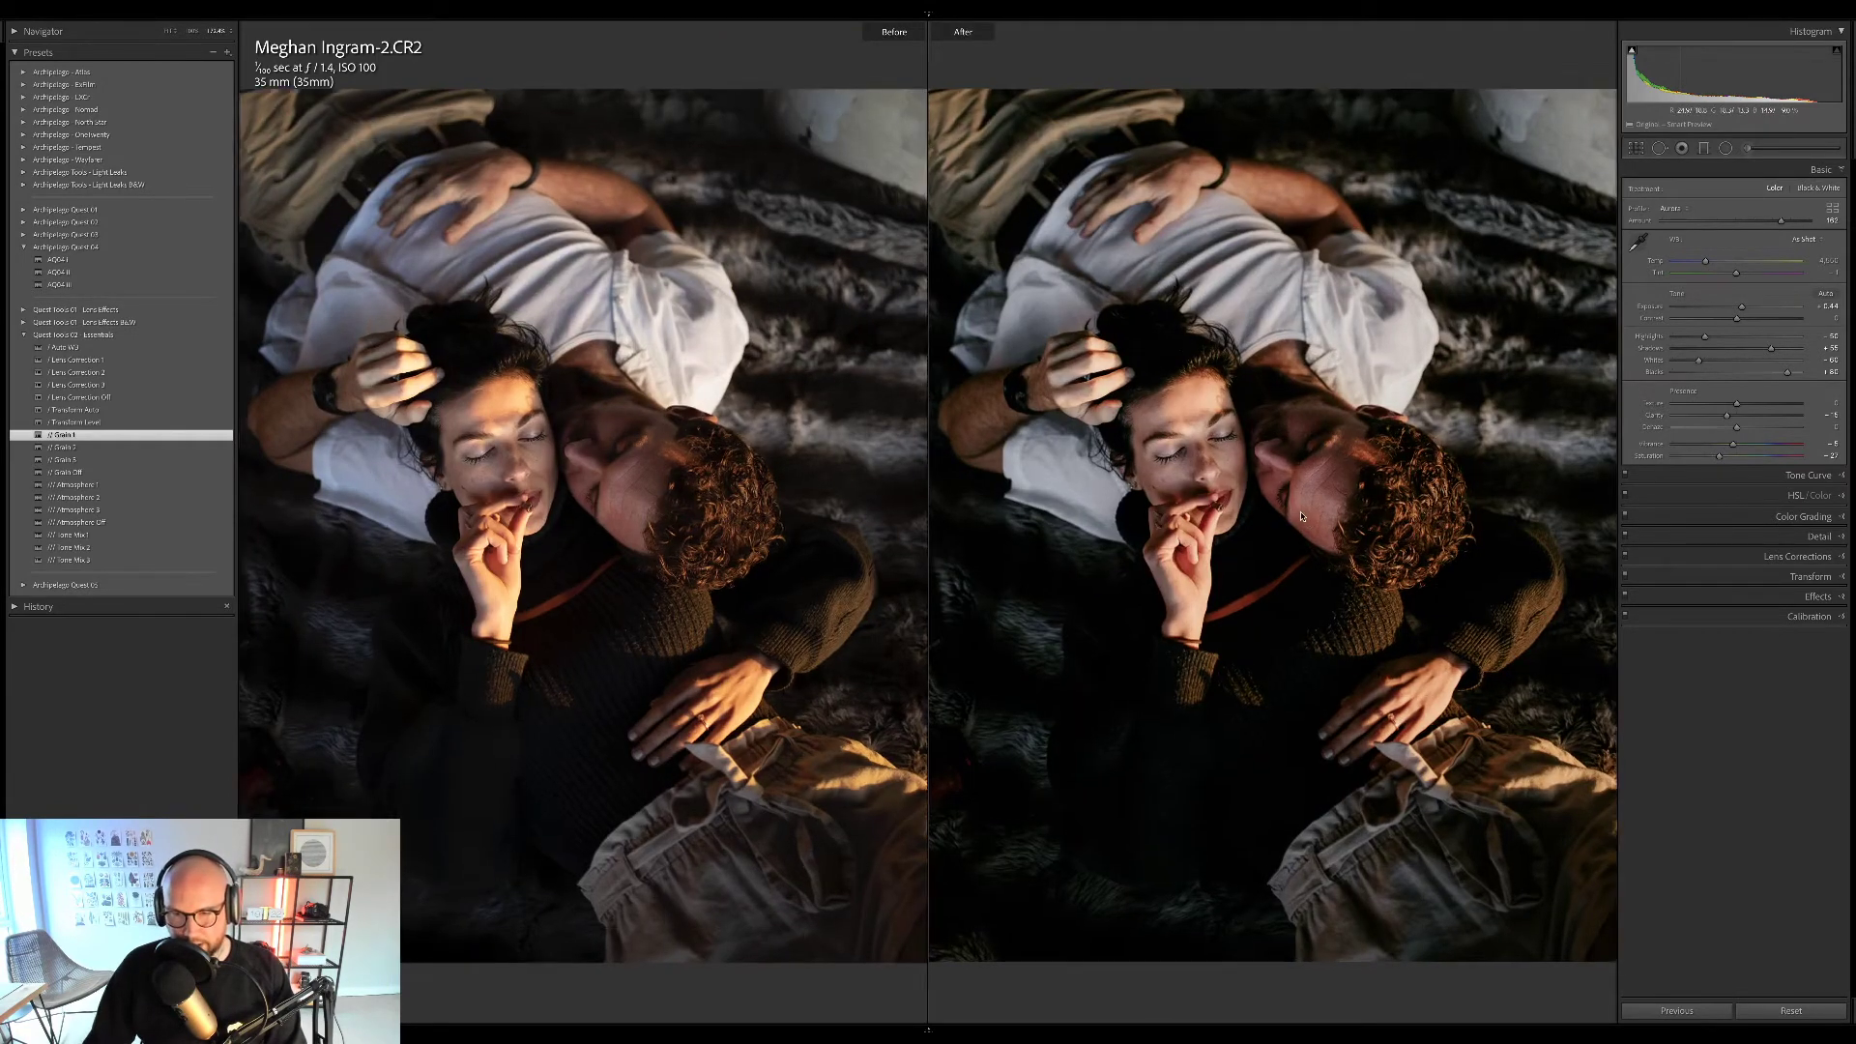
pyautogui.click(1214, 440)
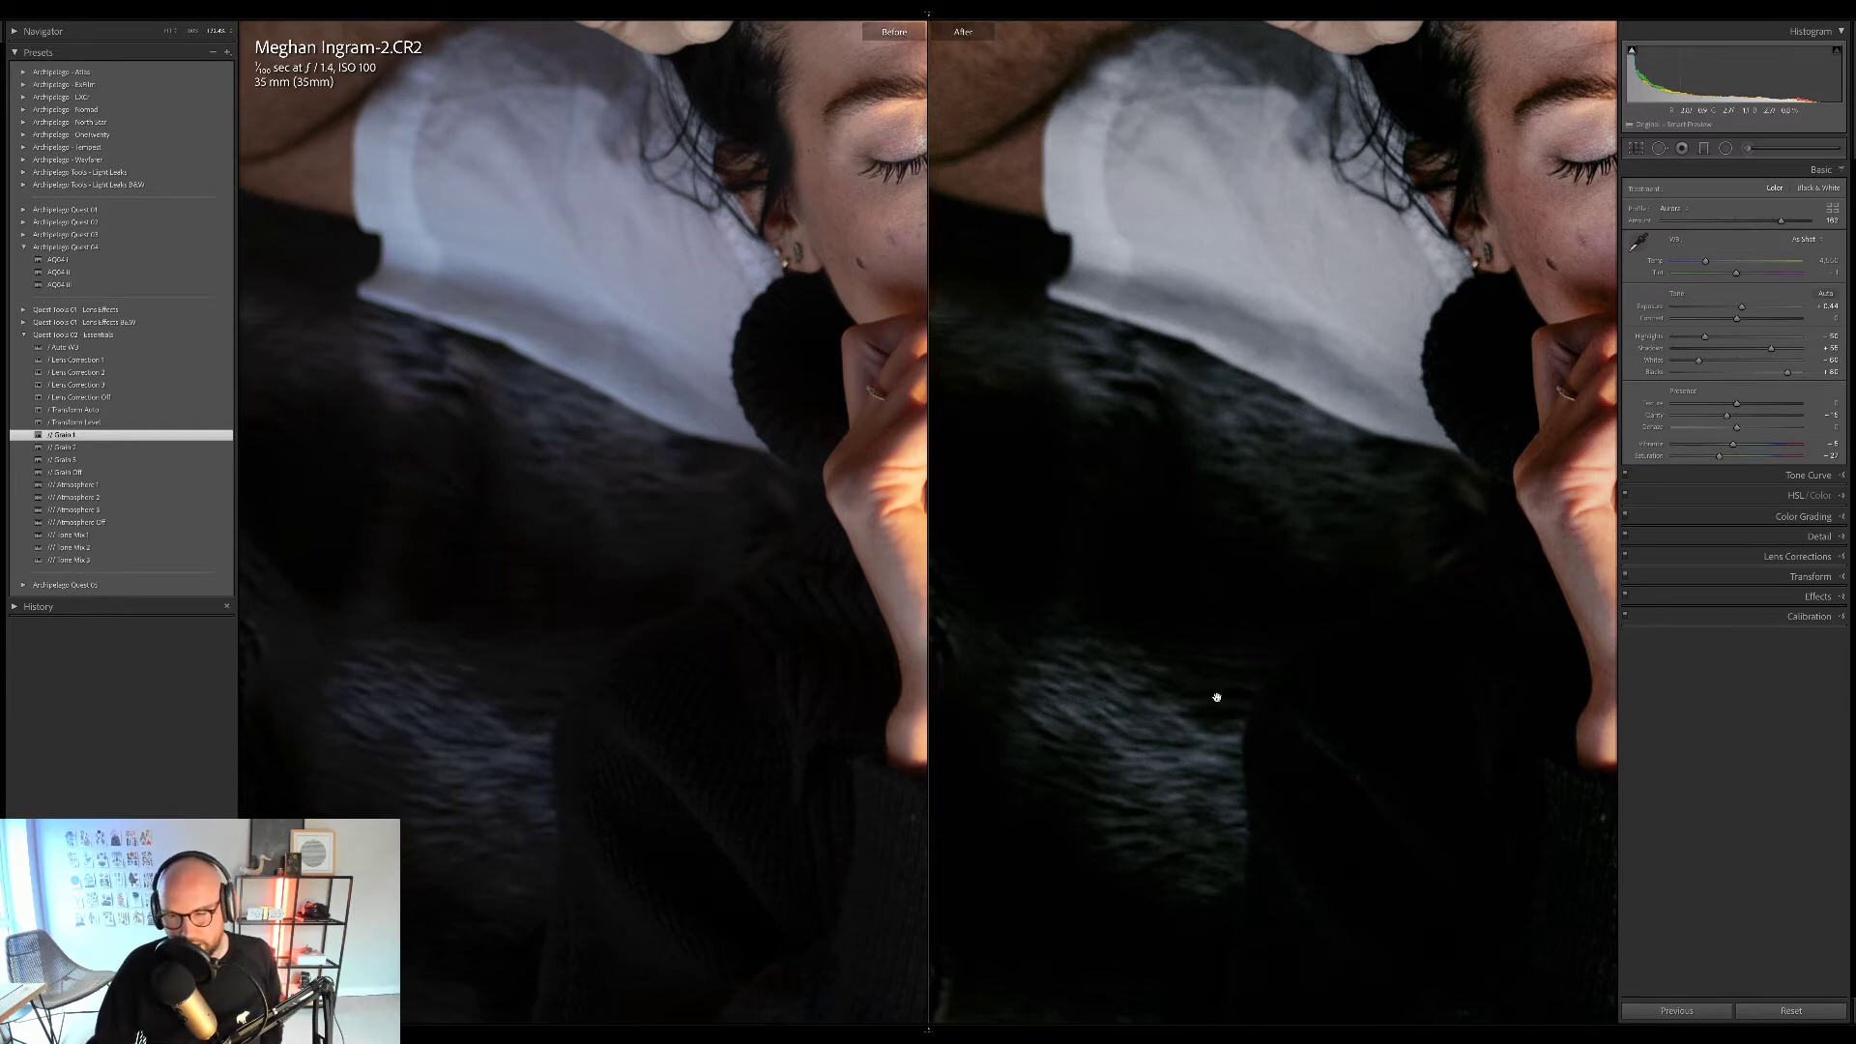
pyautogui.scroll(-5, 1176, 493)
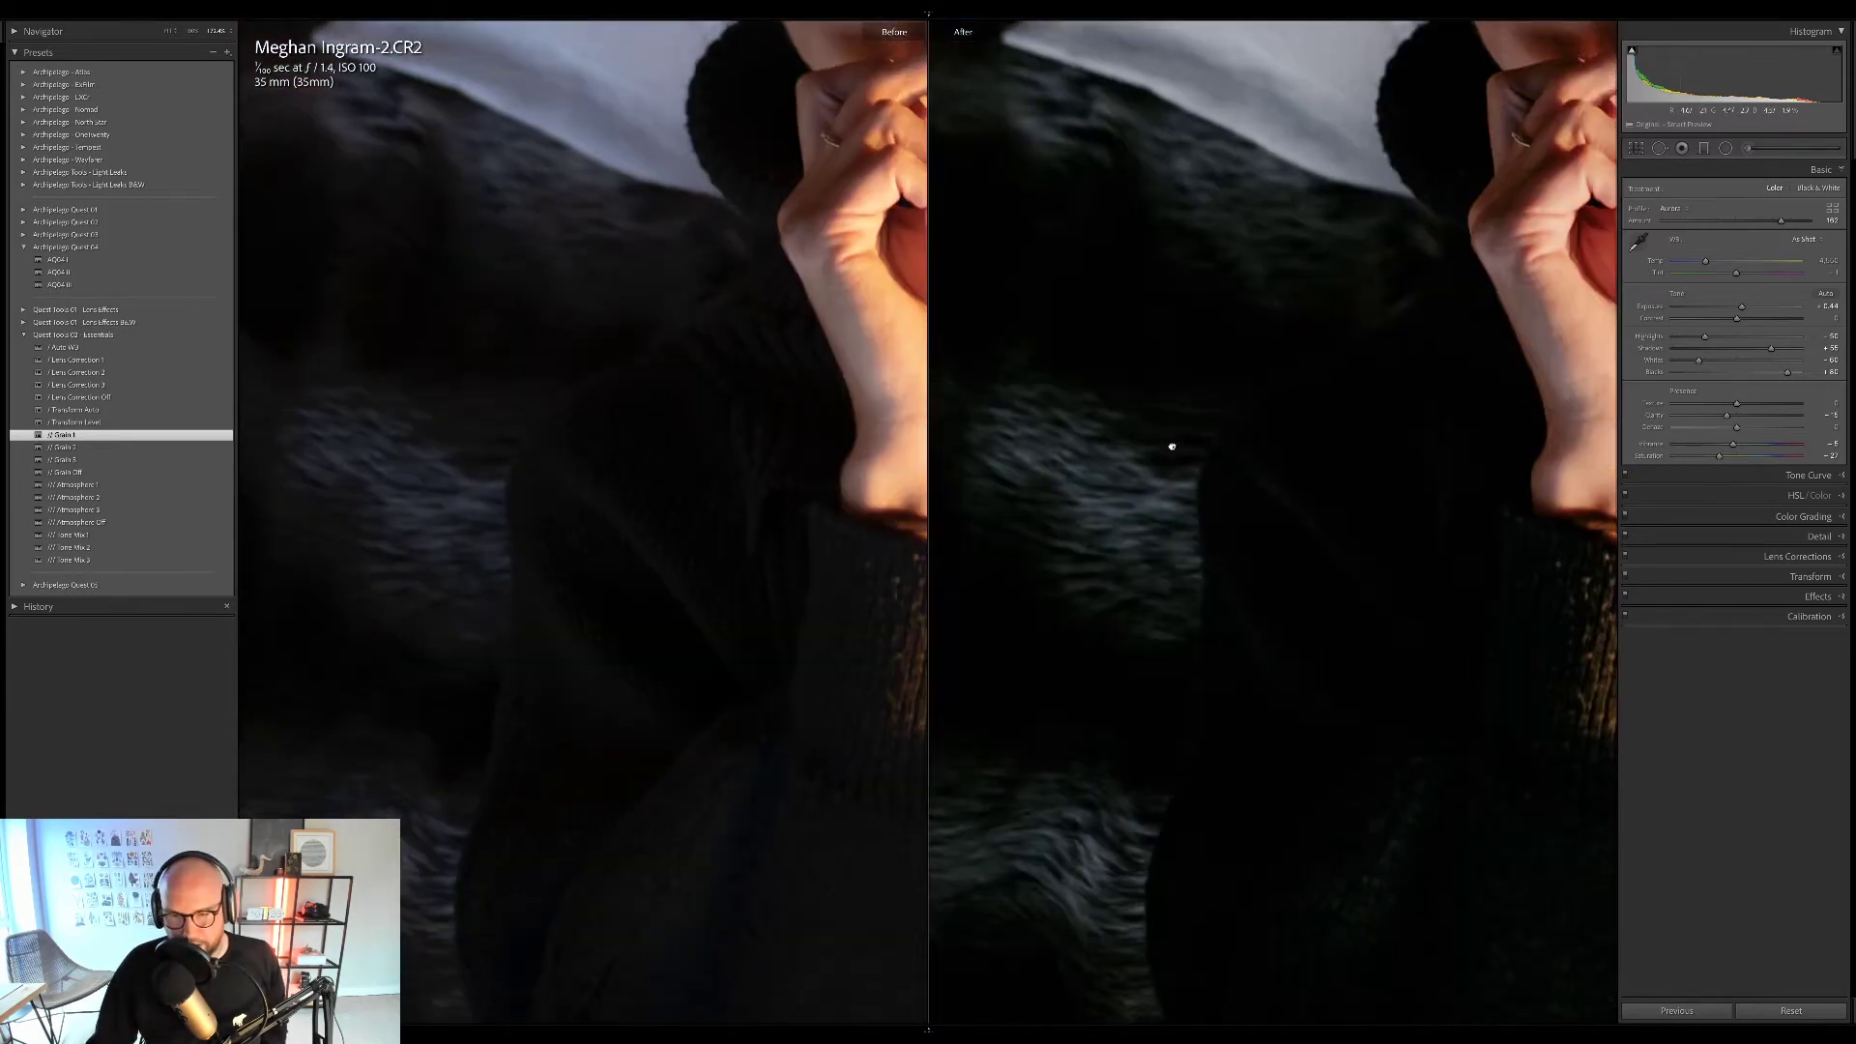
pyautogui.scroll(-5, 1028, 535)
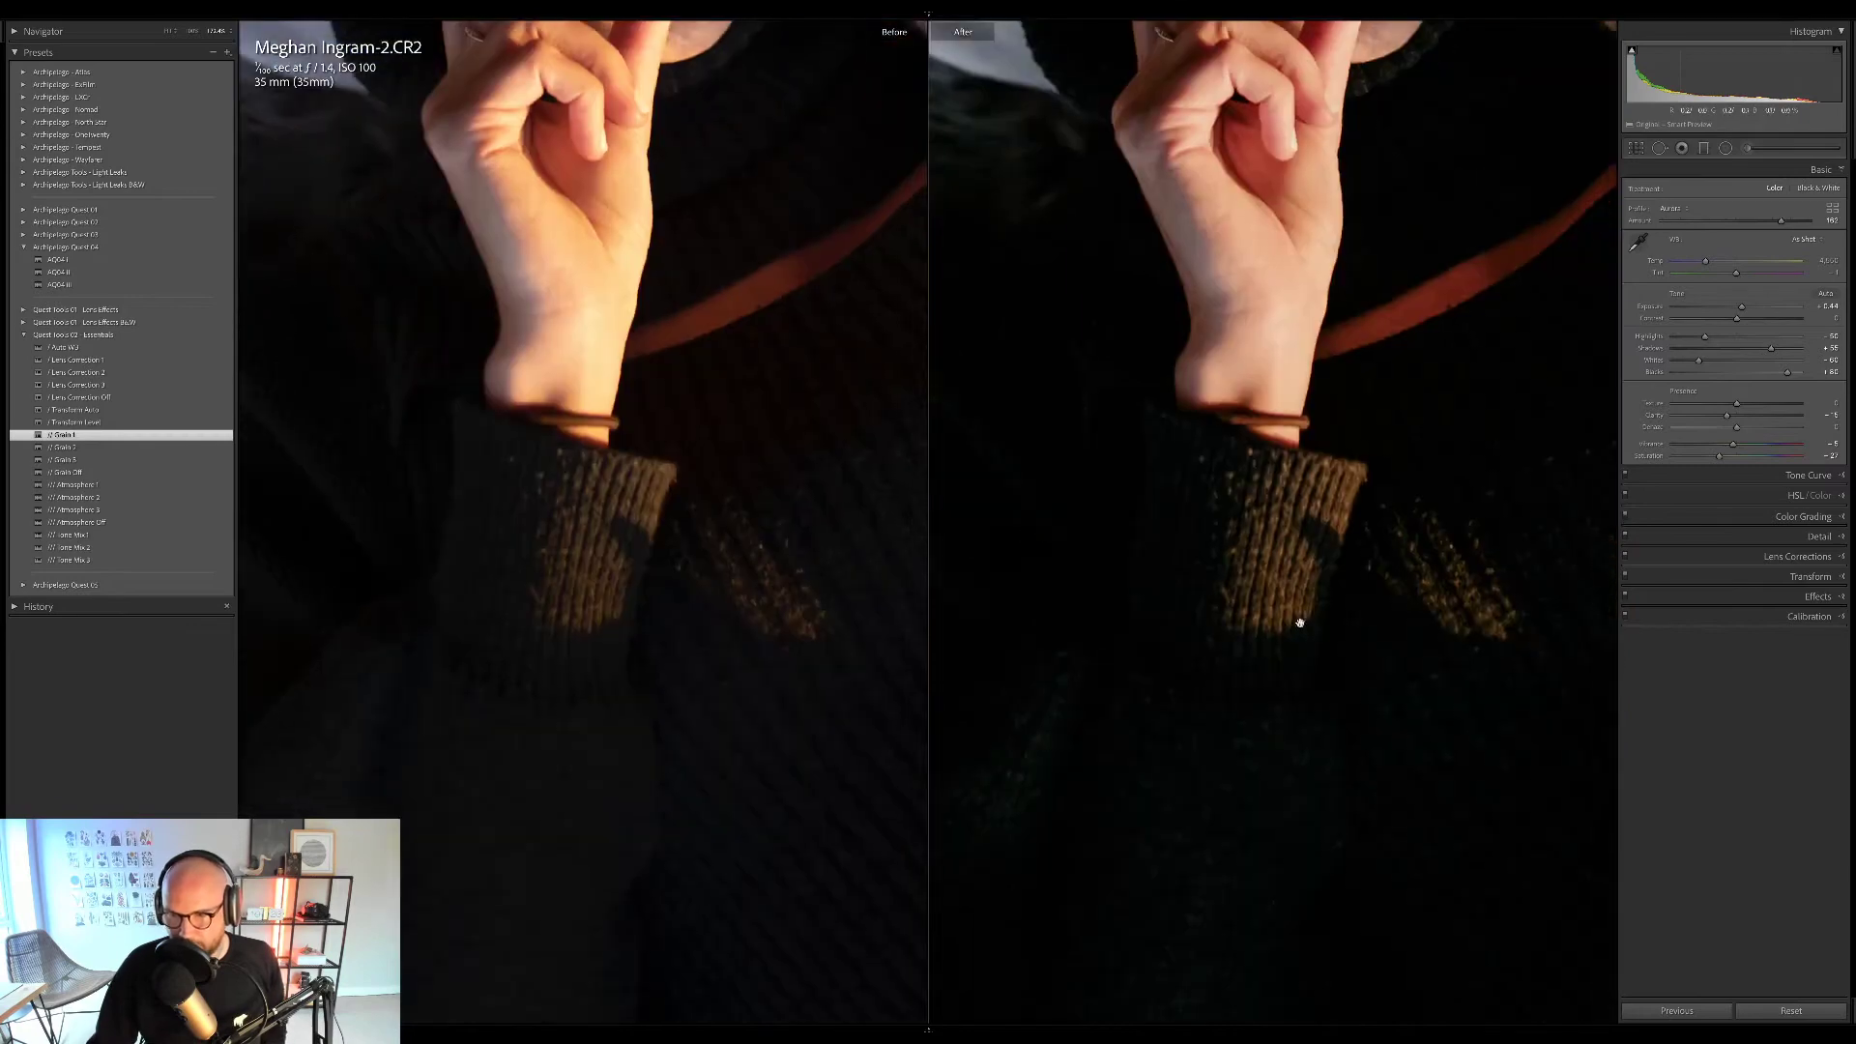
pyautogui.click(1493, 667)
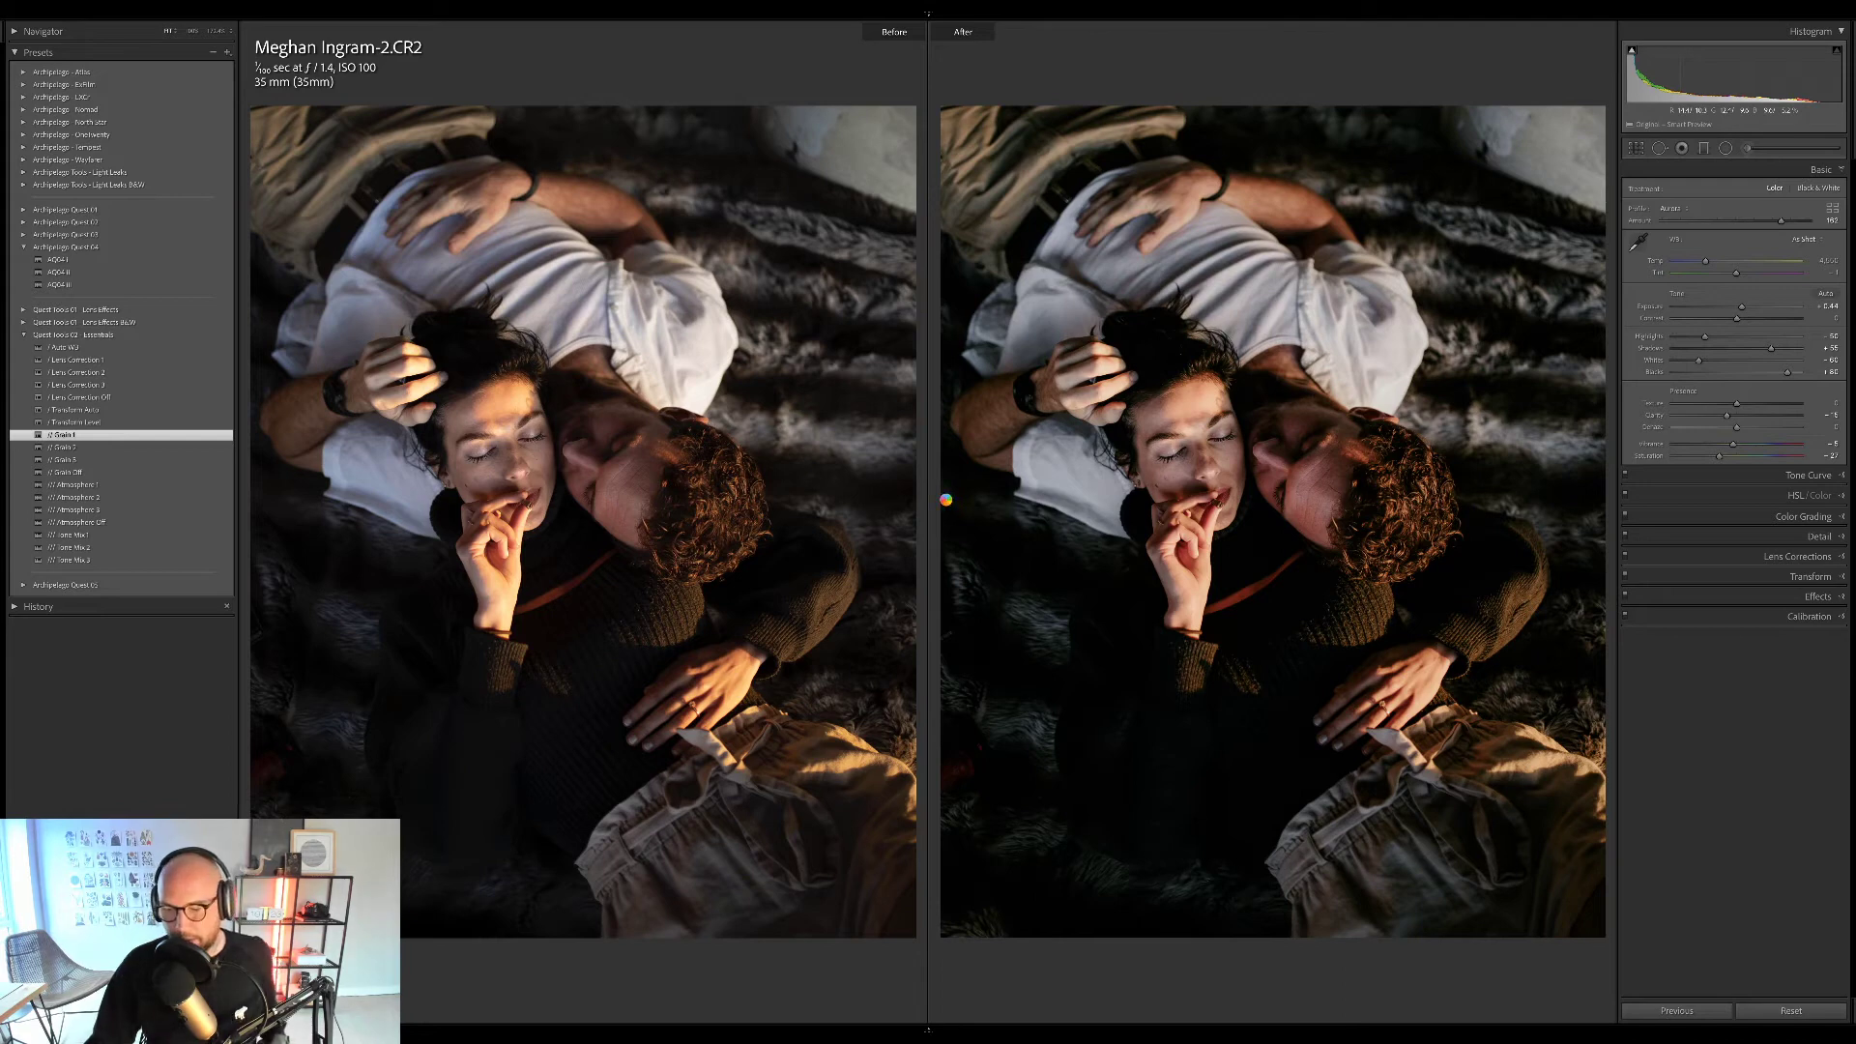
# Select photo 3, the pink-gown sofa portrait, in the grid and open it in Develop.
pyautogui.press('g')
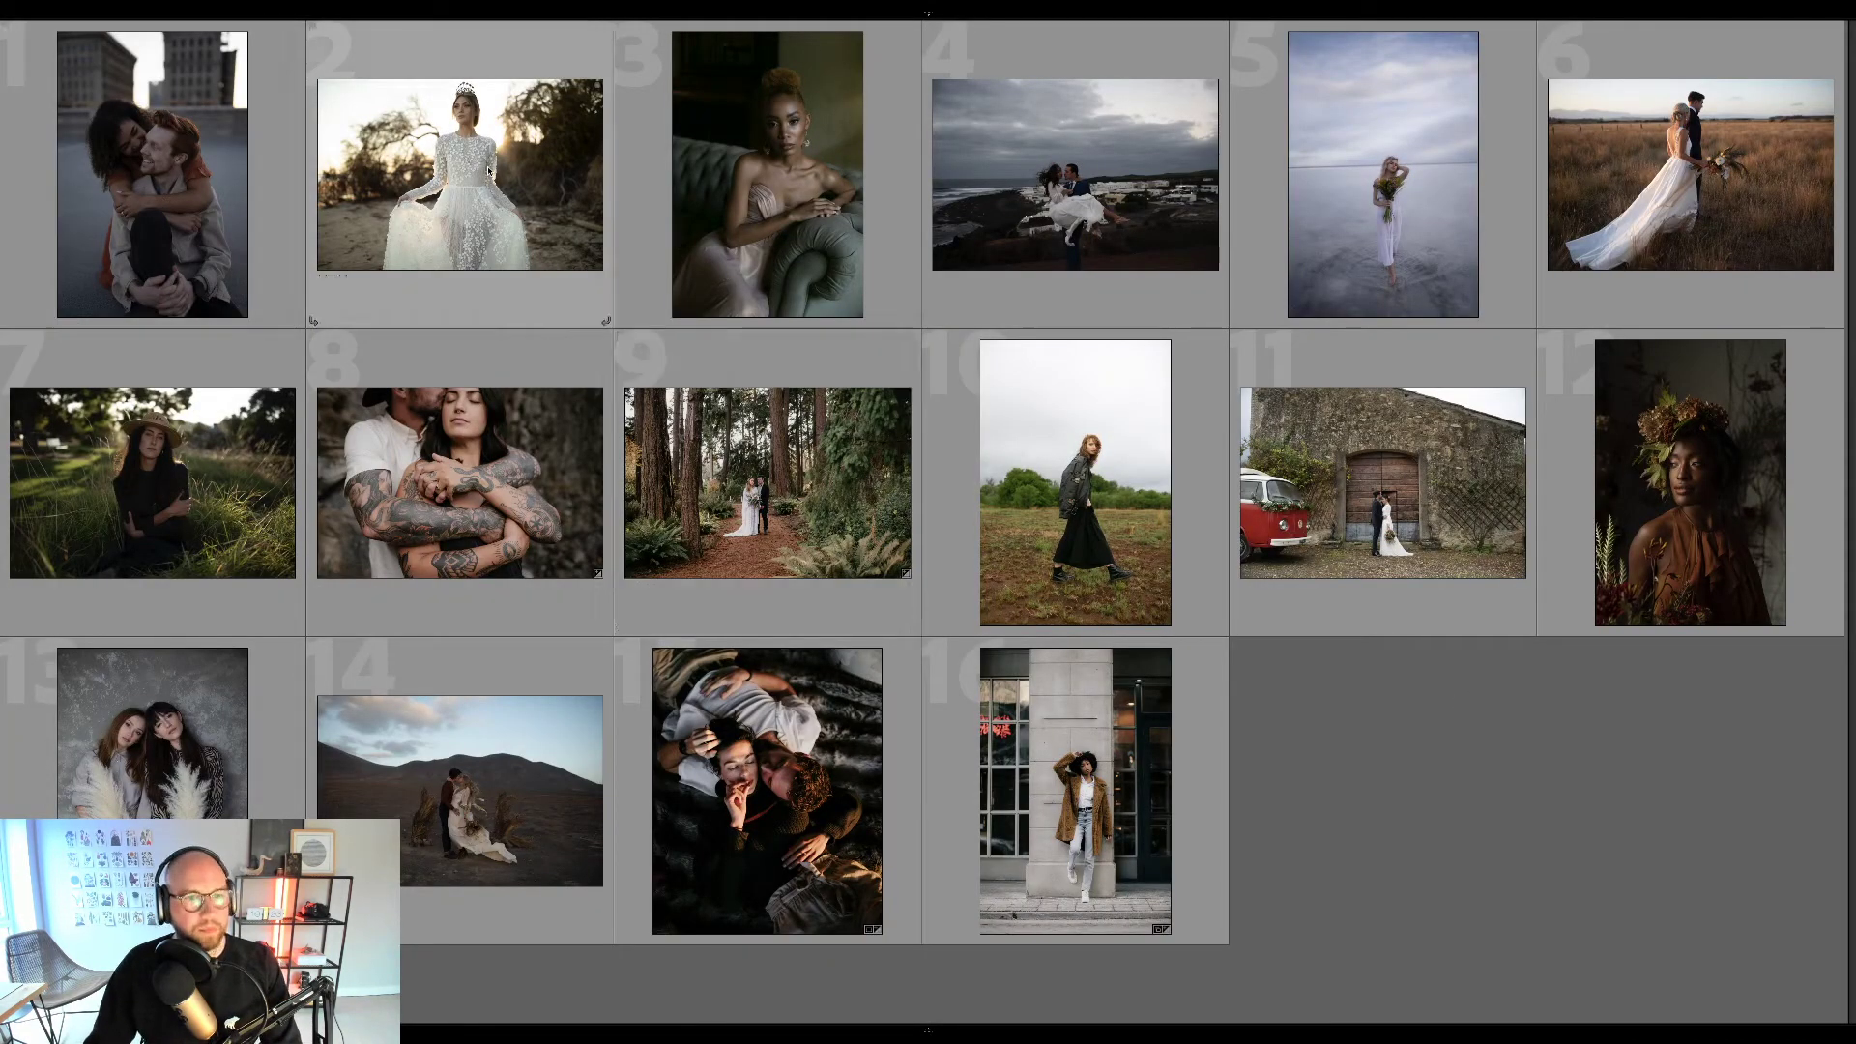
pyautogui.click(707, 174)
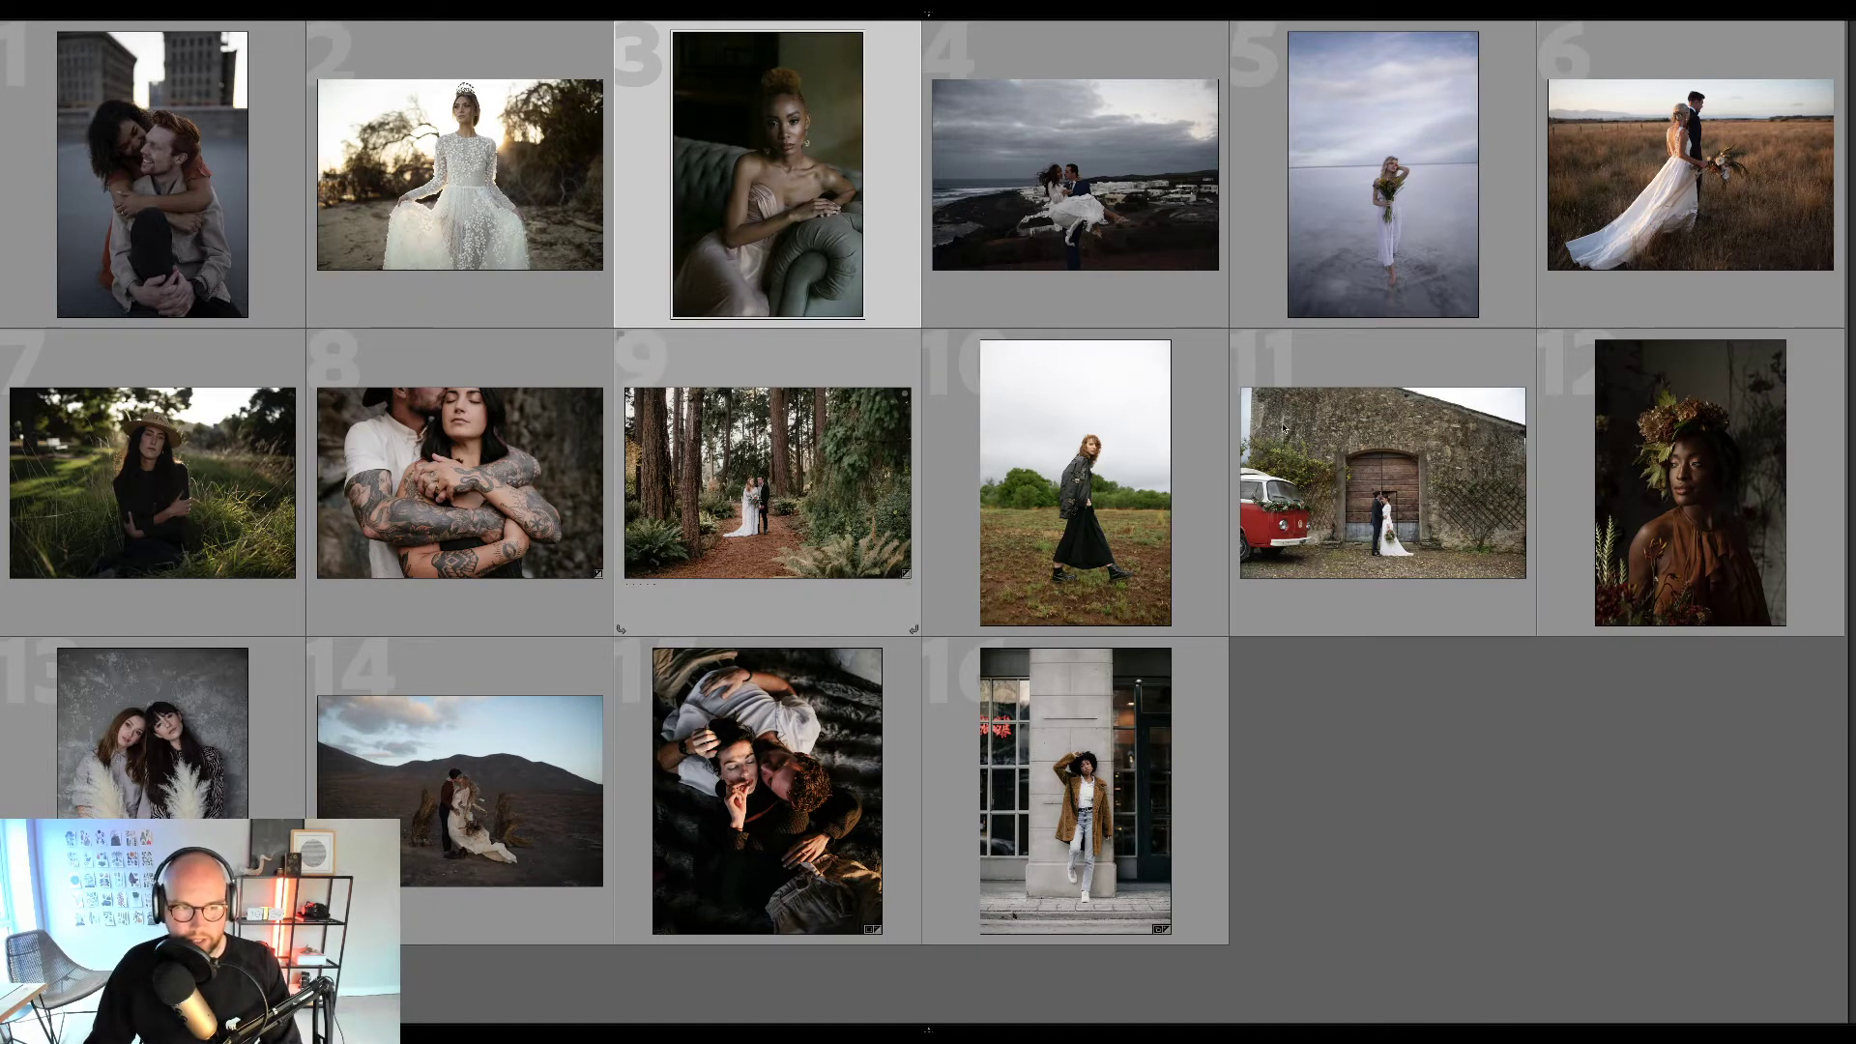
pyautogui.press('d')
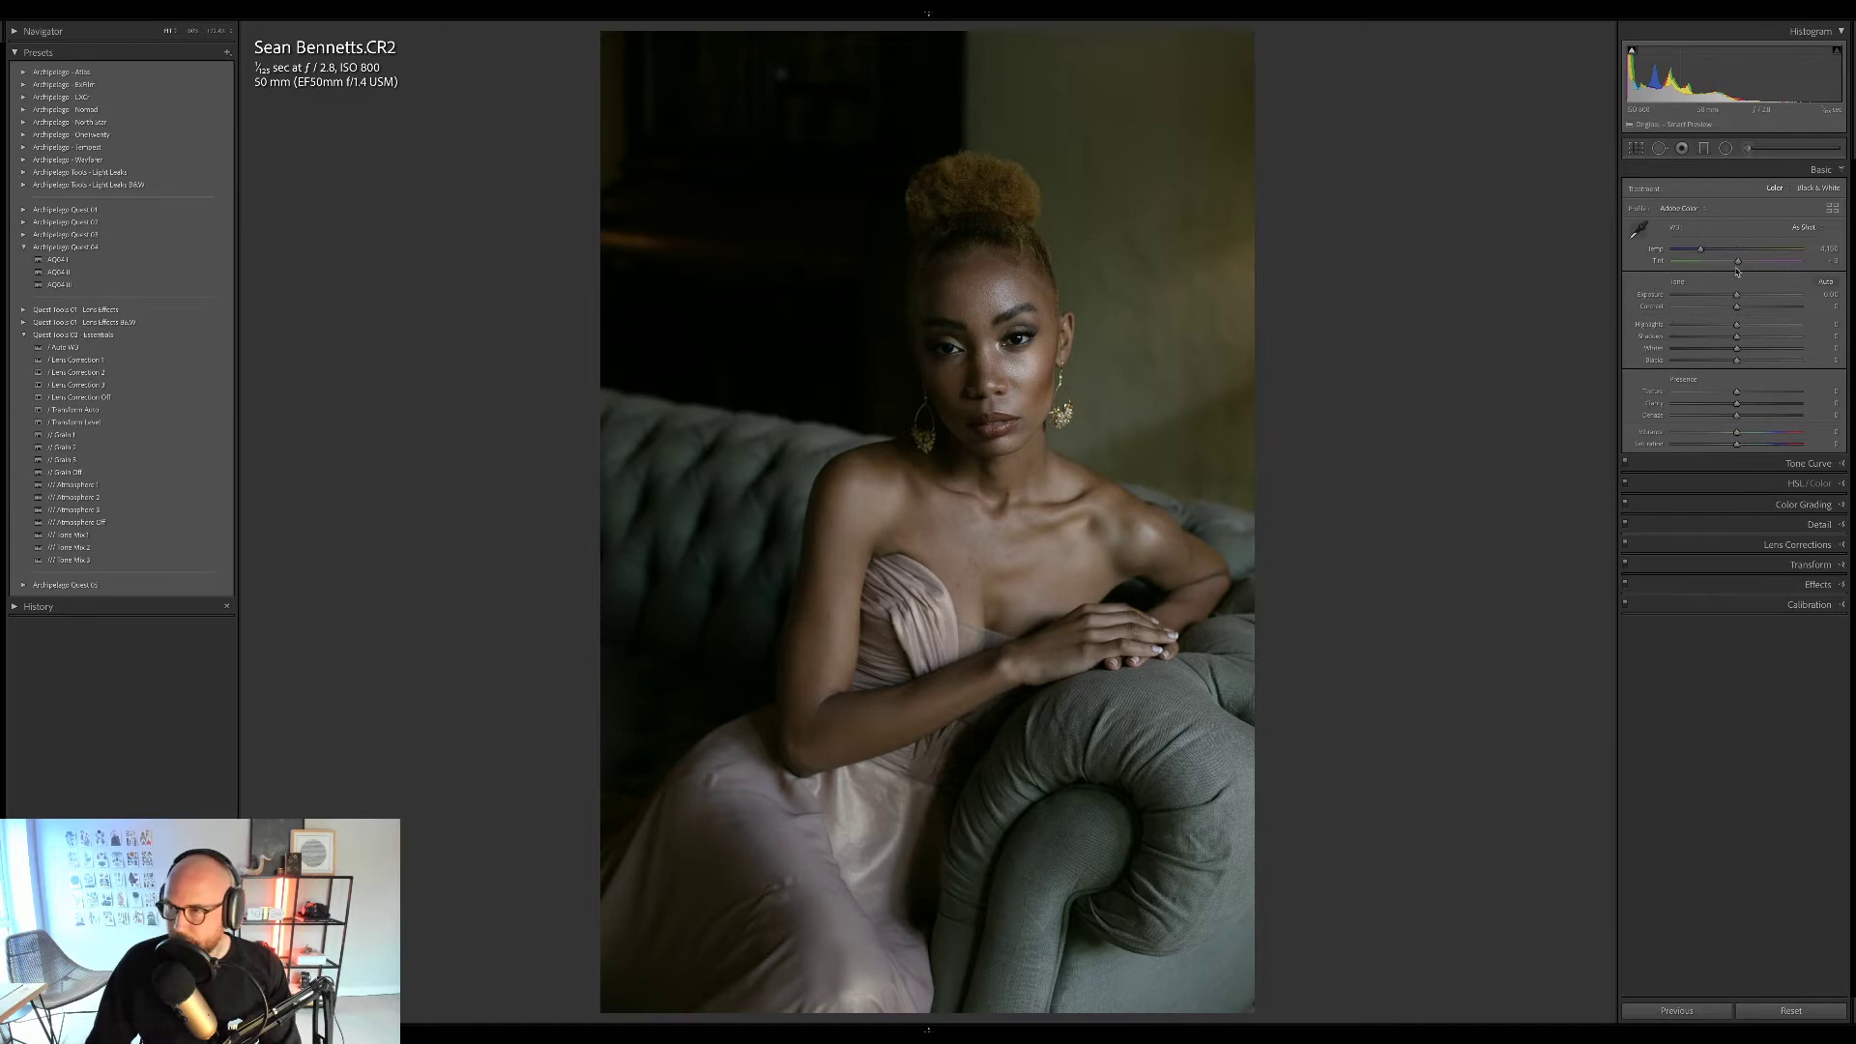
# Brighten the sofa portrait to about +0.80 exposure and warm its temperature and tint slightly.
pyautogui.moveTo(1687, 79); pyautogui.dragTo(1694, 79)
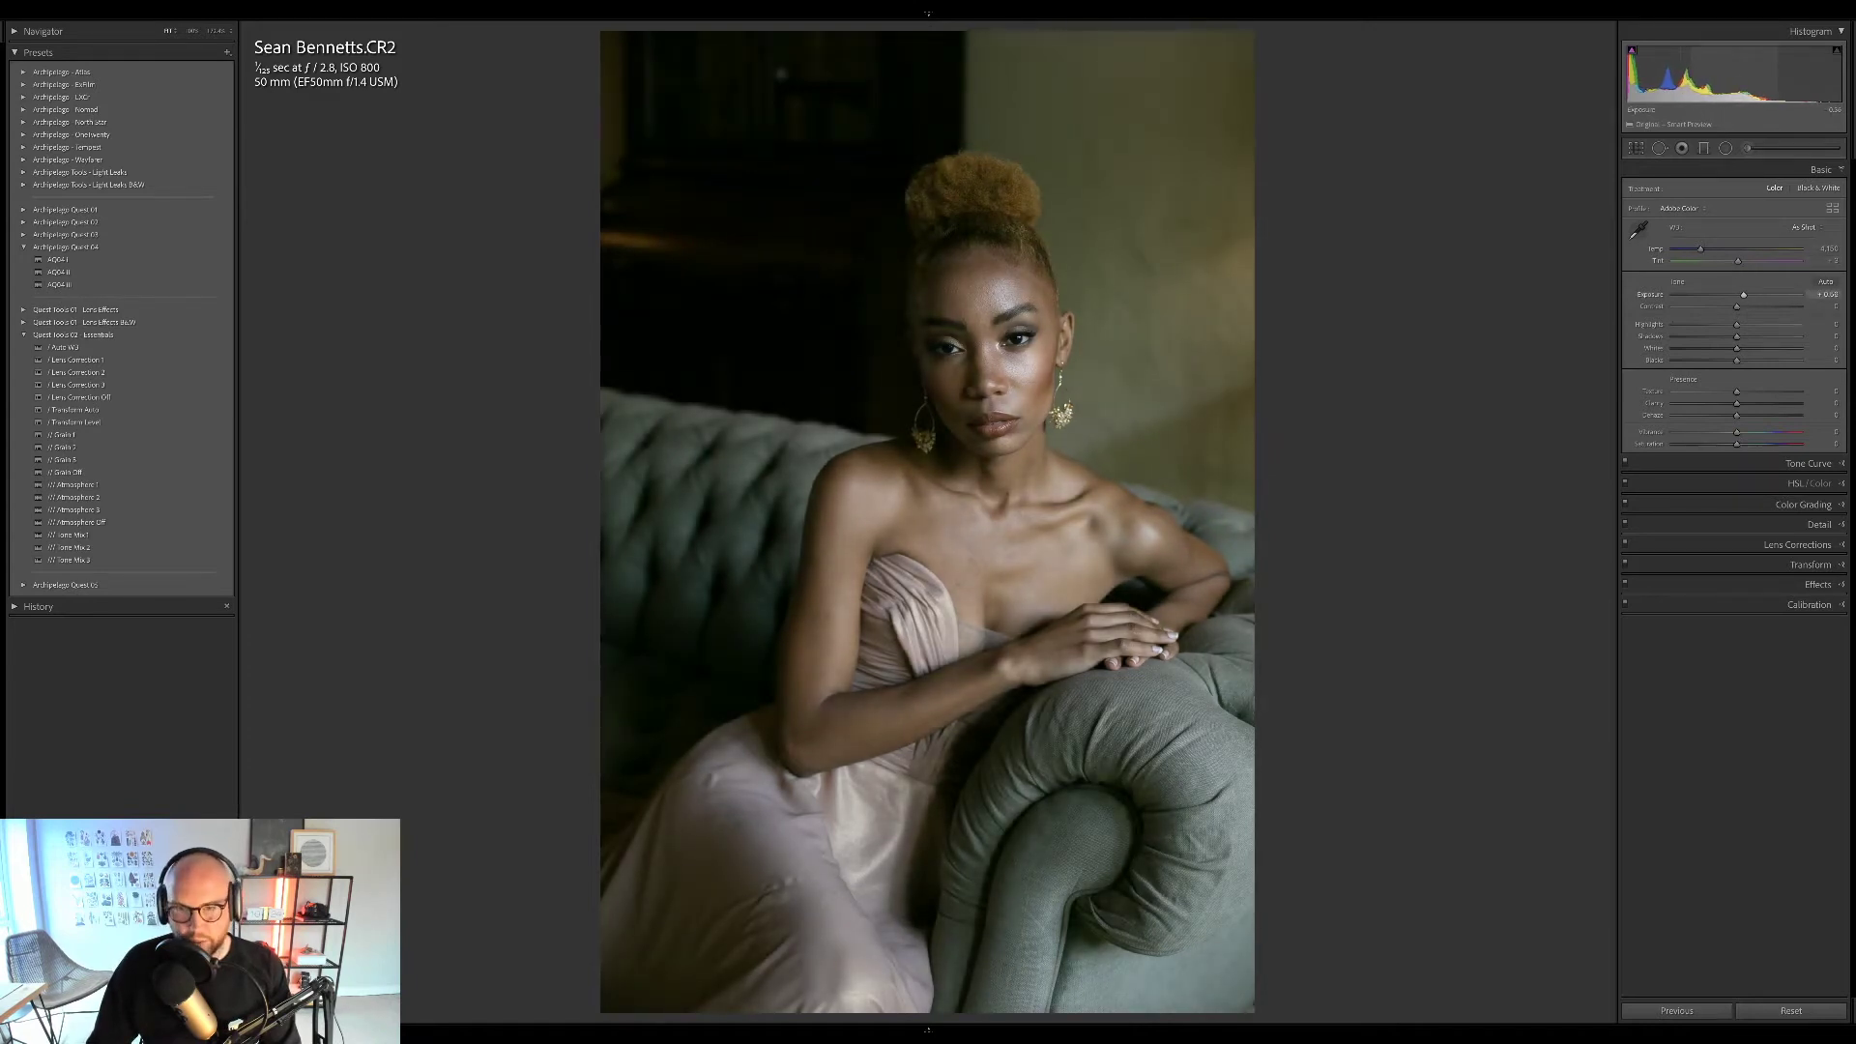
pyautogui.moveTo(1740, 264); pyautogui.dragTo(1743, 264)
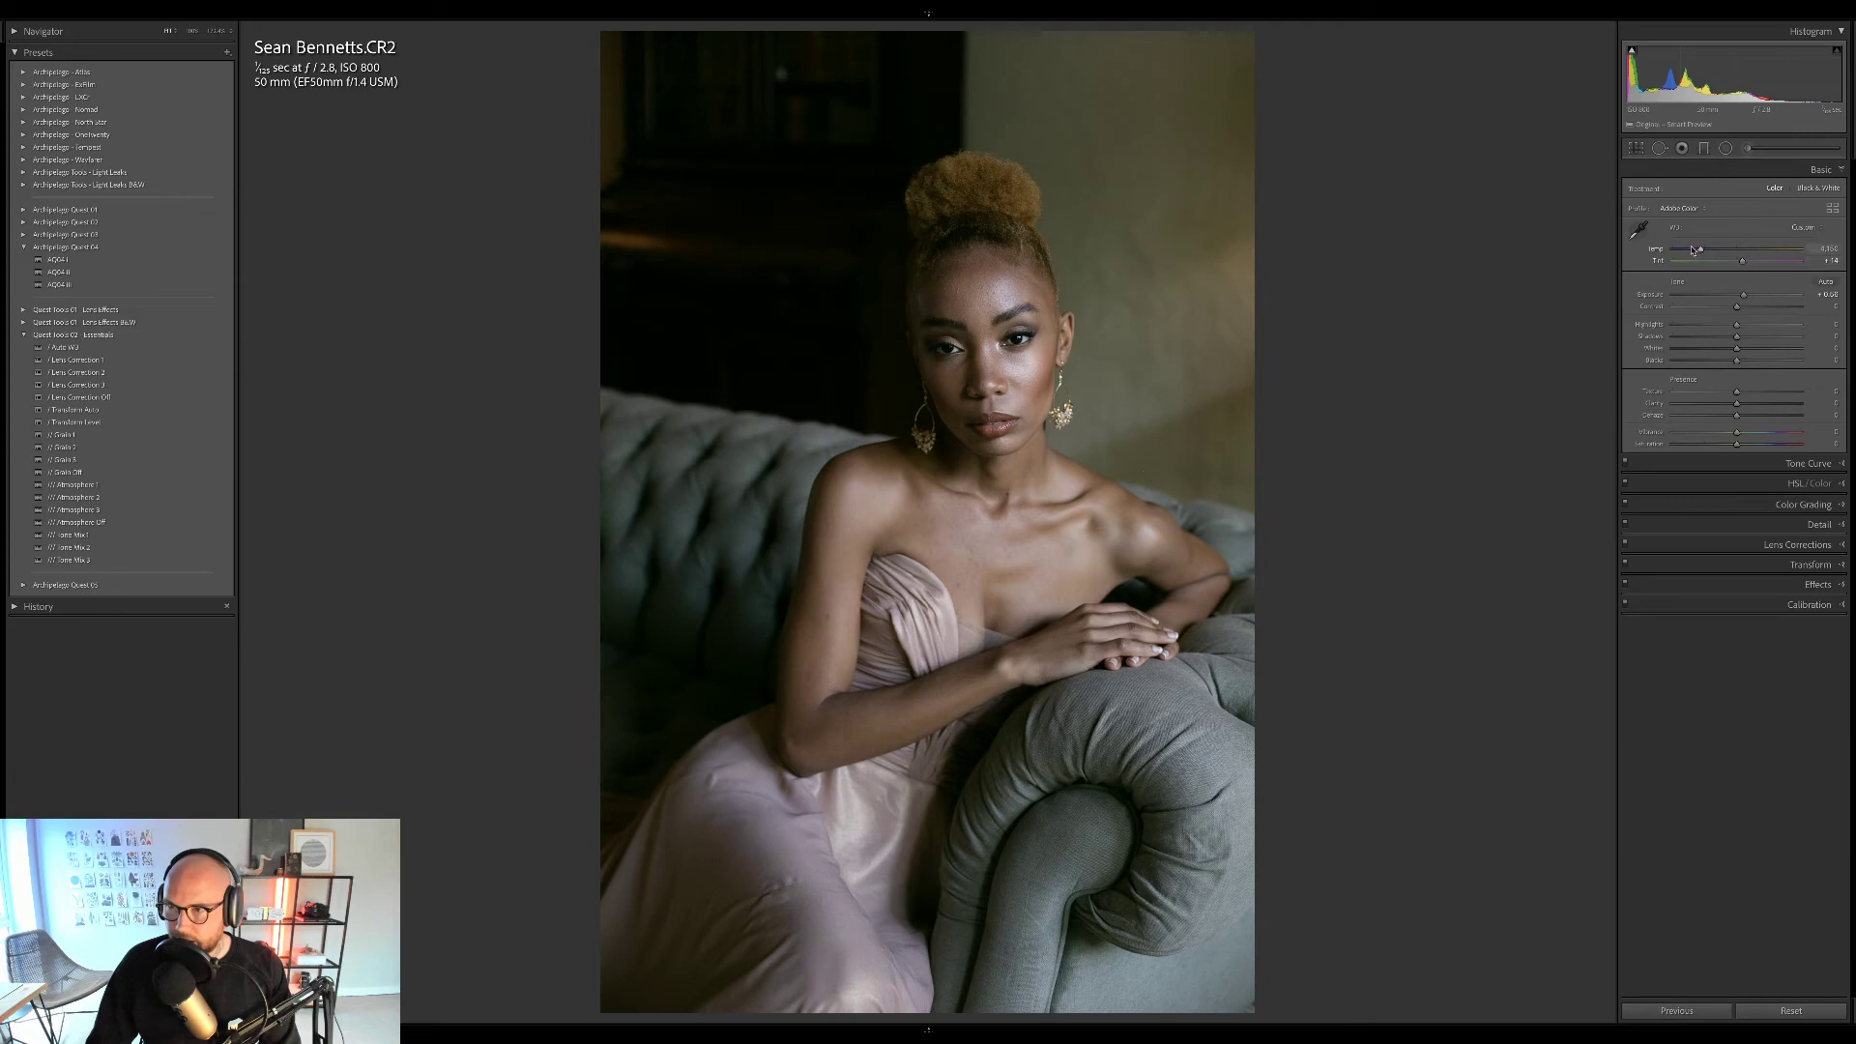
pyautogui.moveTo(1701, 251); pyautogui.dragTo(1708, 251)
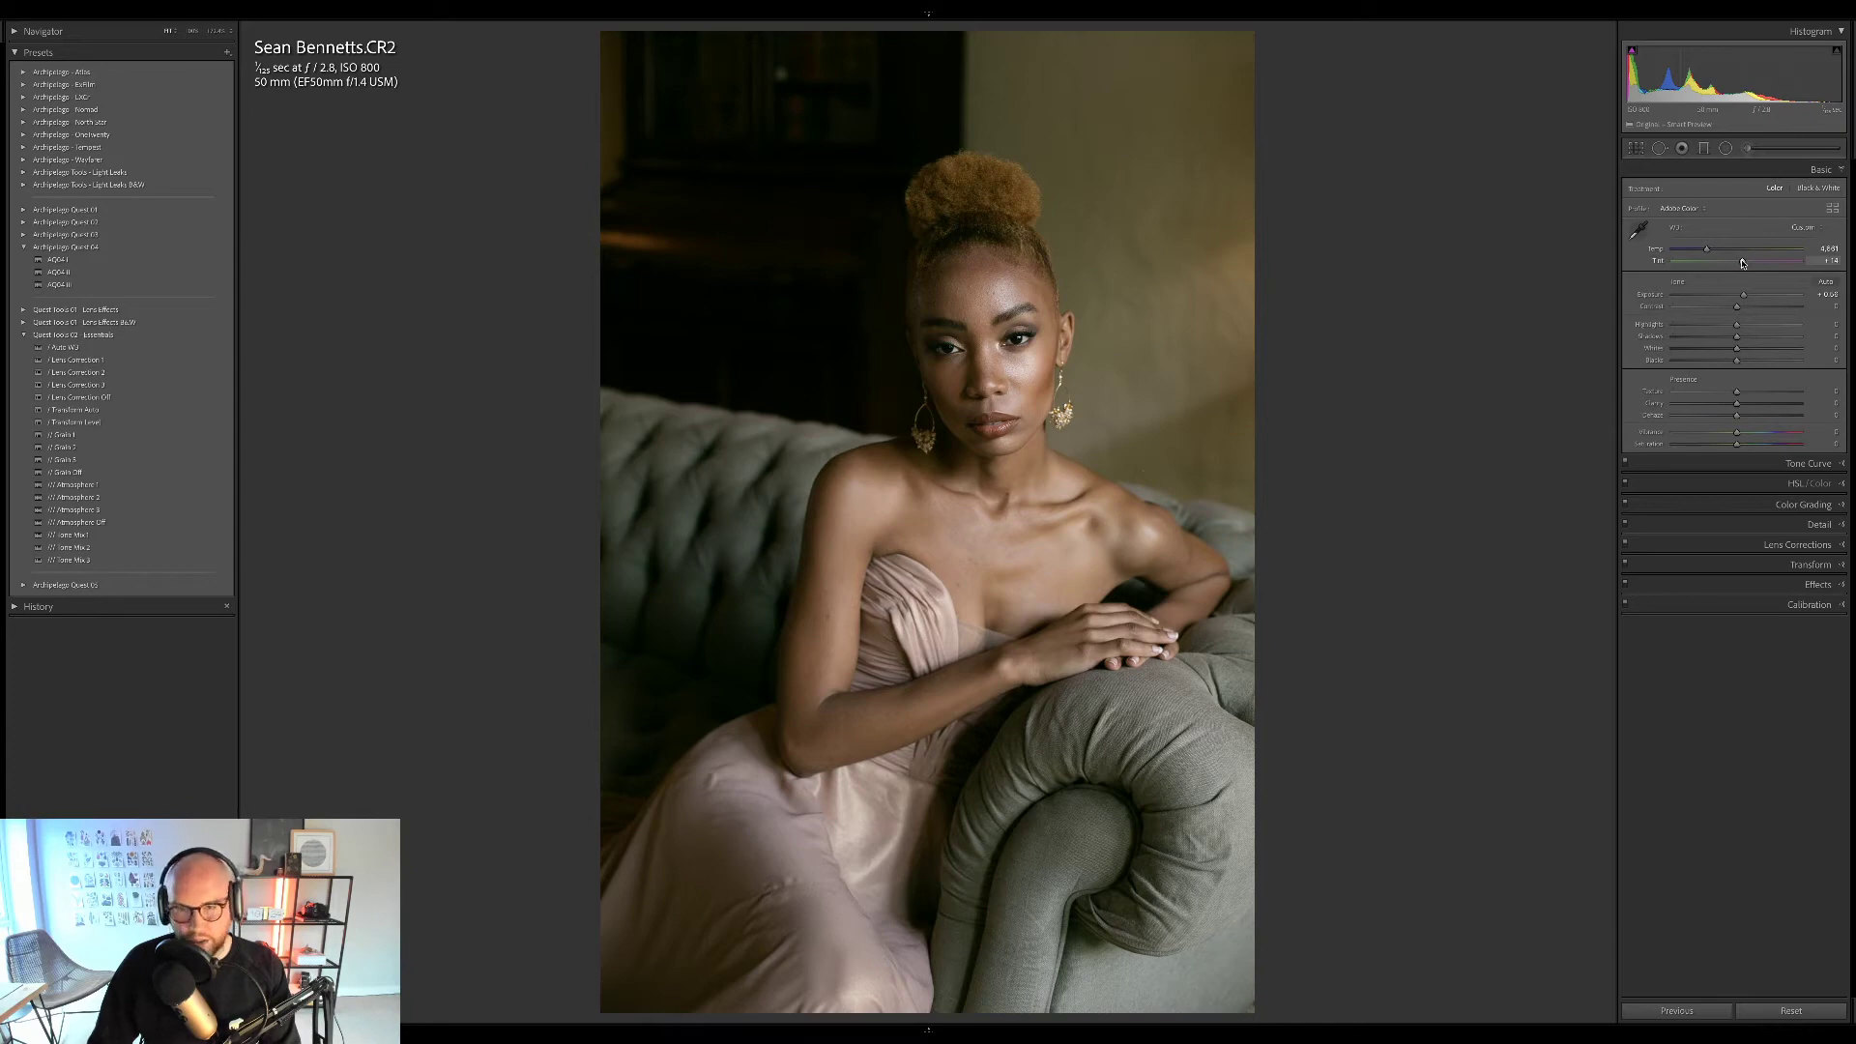
pyautogui.moveTo(1742, 264); pyautogui.dragTo(1746, 263)
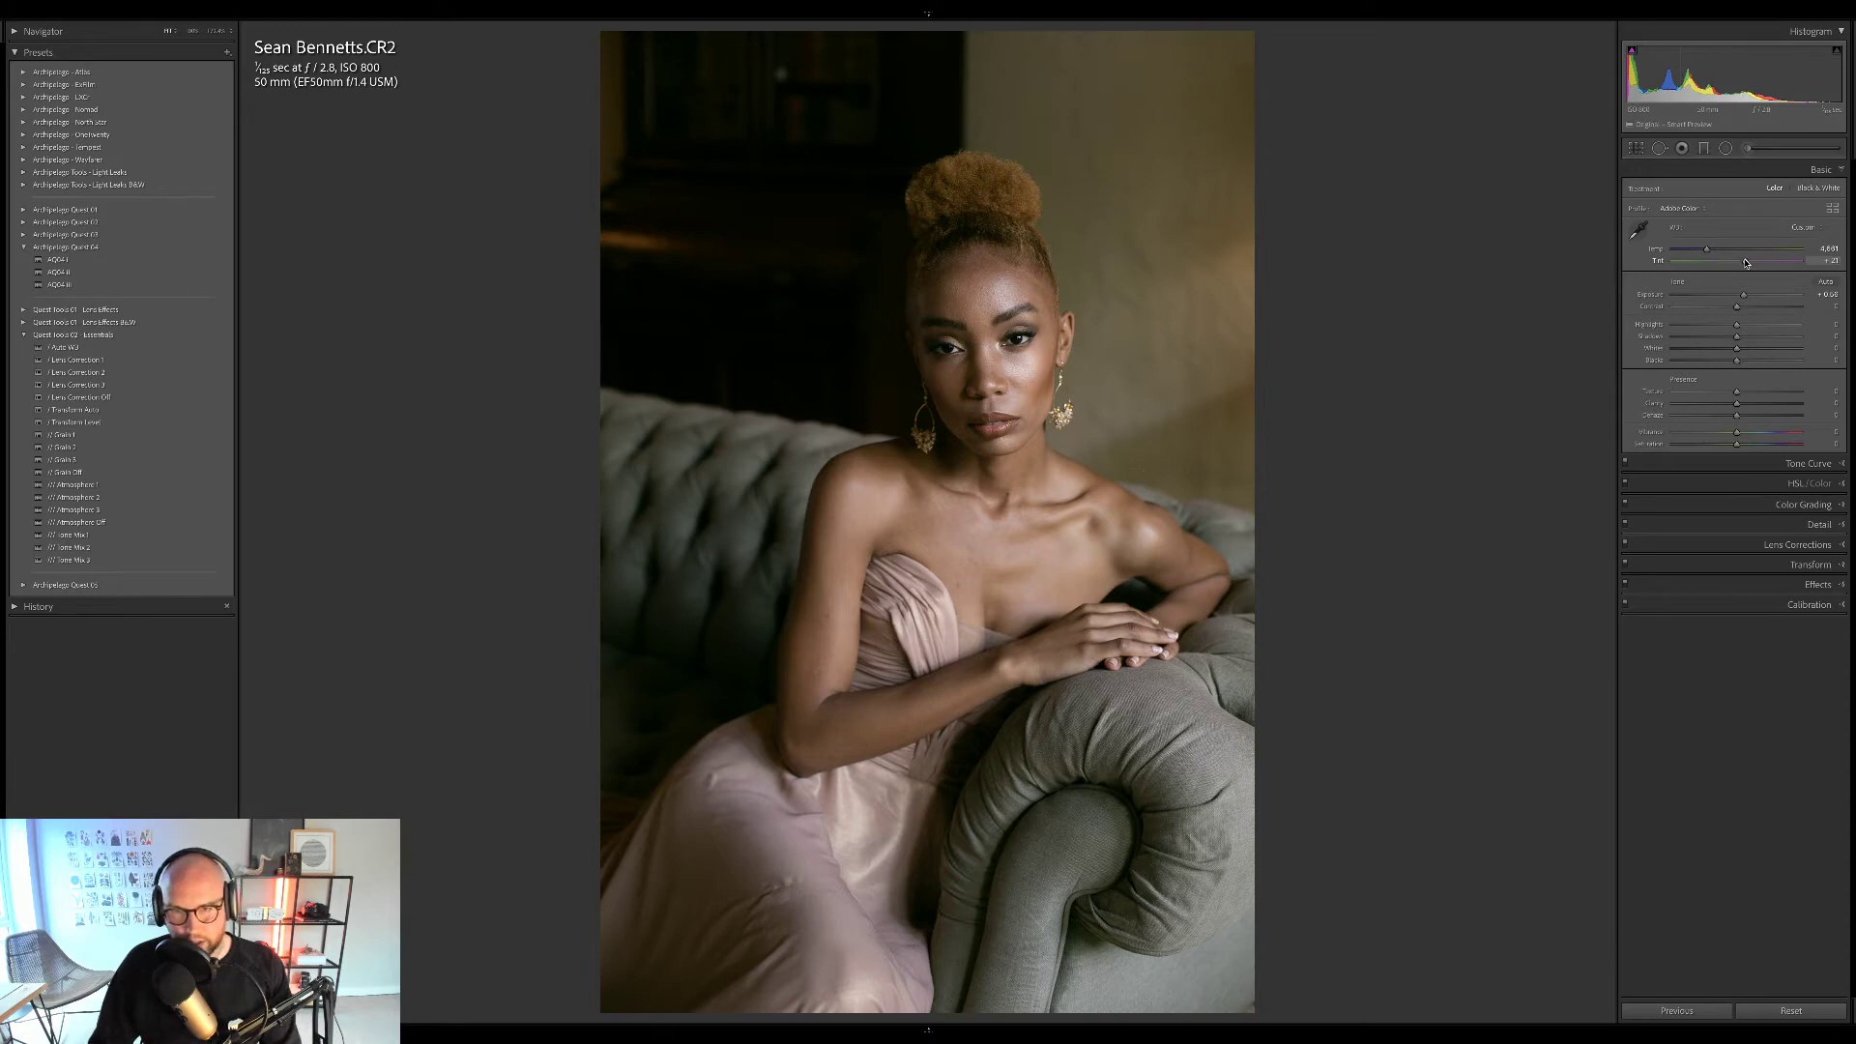
pyautogui.moveTo(1745, 295); pyautogui.dragTo(1748, 295)
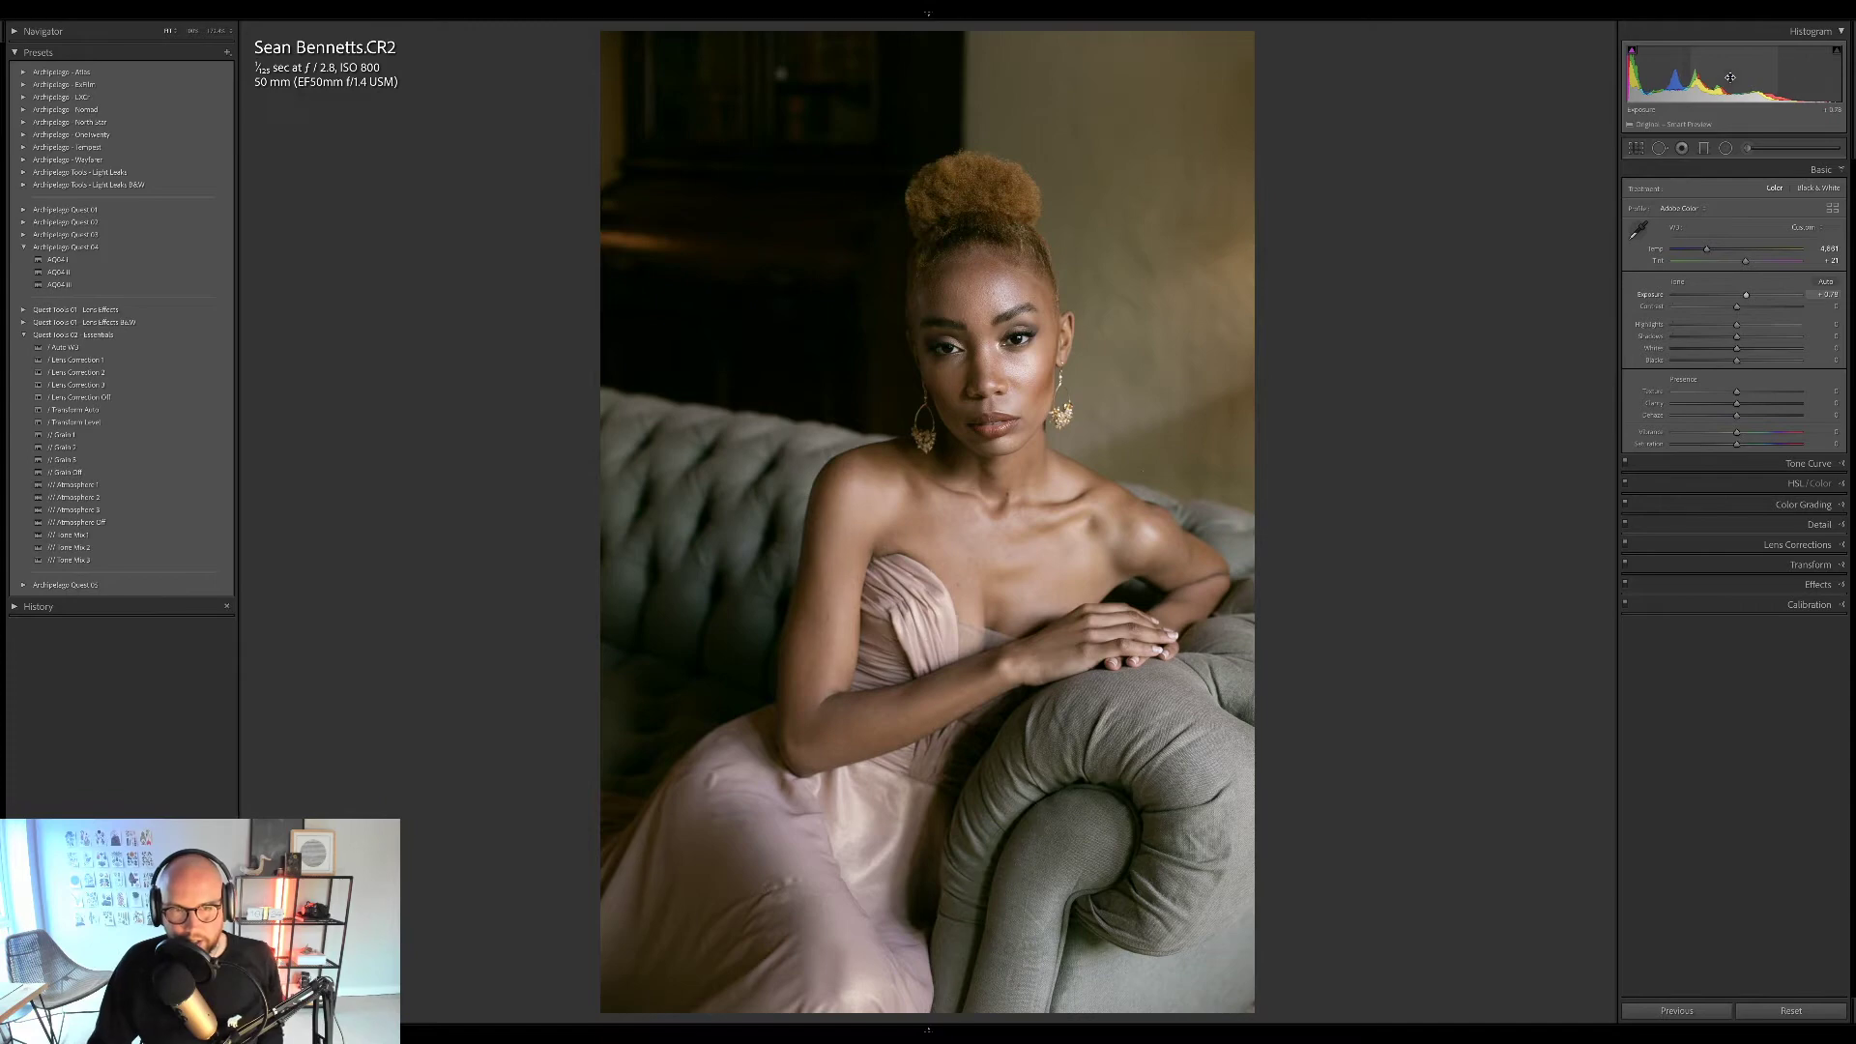
pyautogui.moveTo(170, 264)
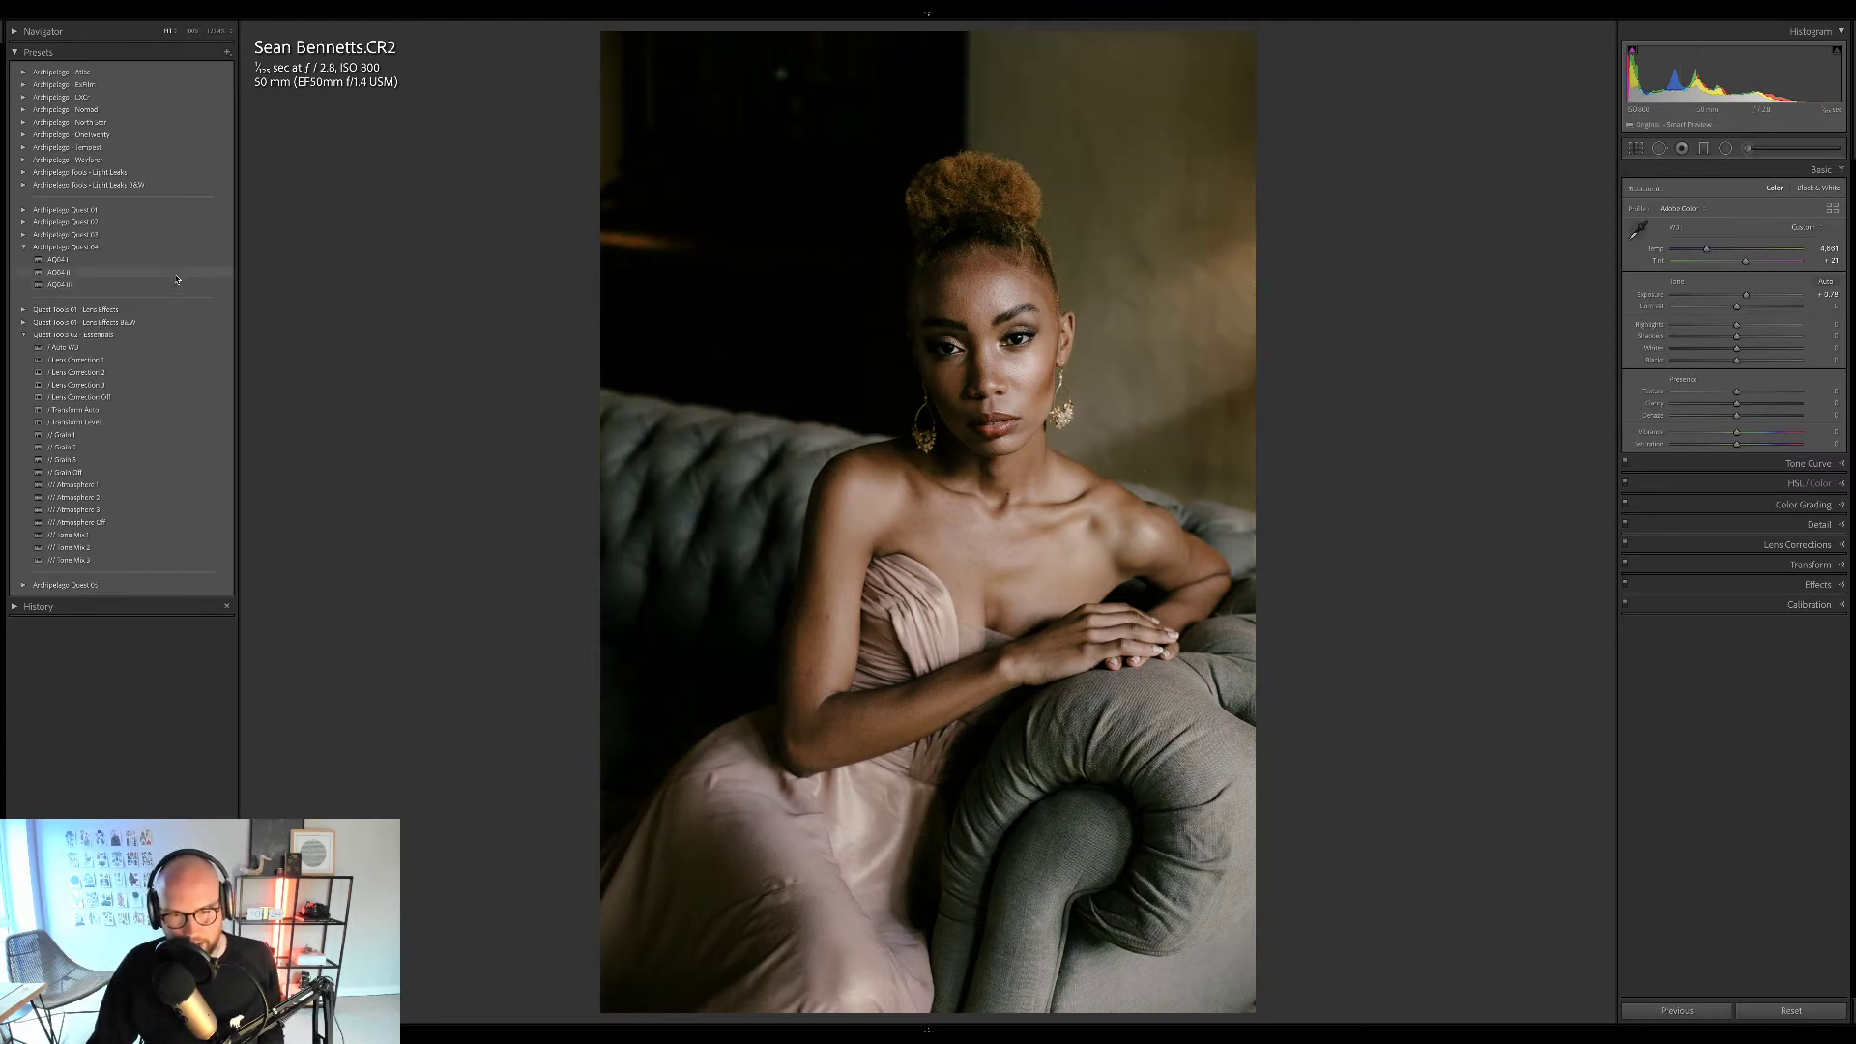
# Apply the AQ04 III preset and raise the exposure to +0.94.
pyautogui.click(177, 285)
pyautogui.press('=')
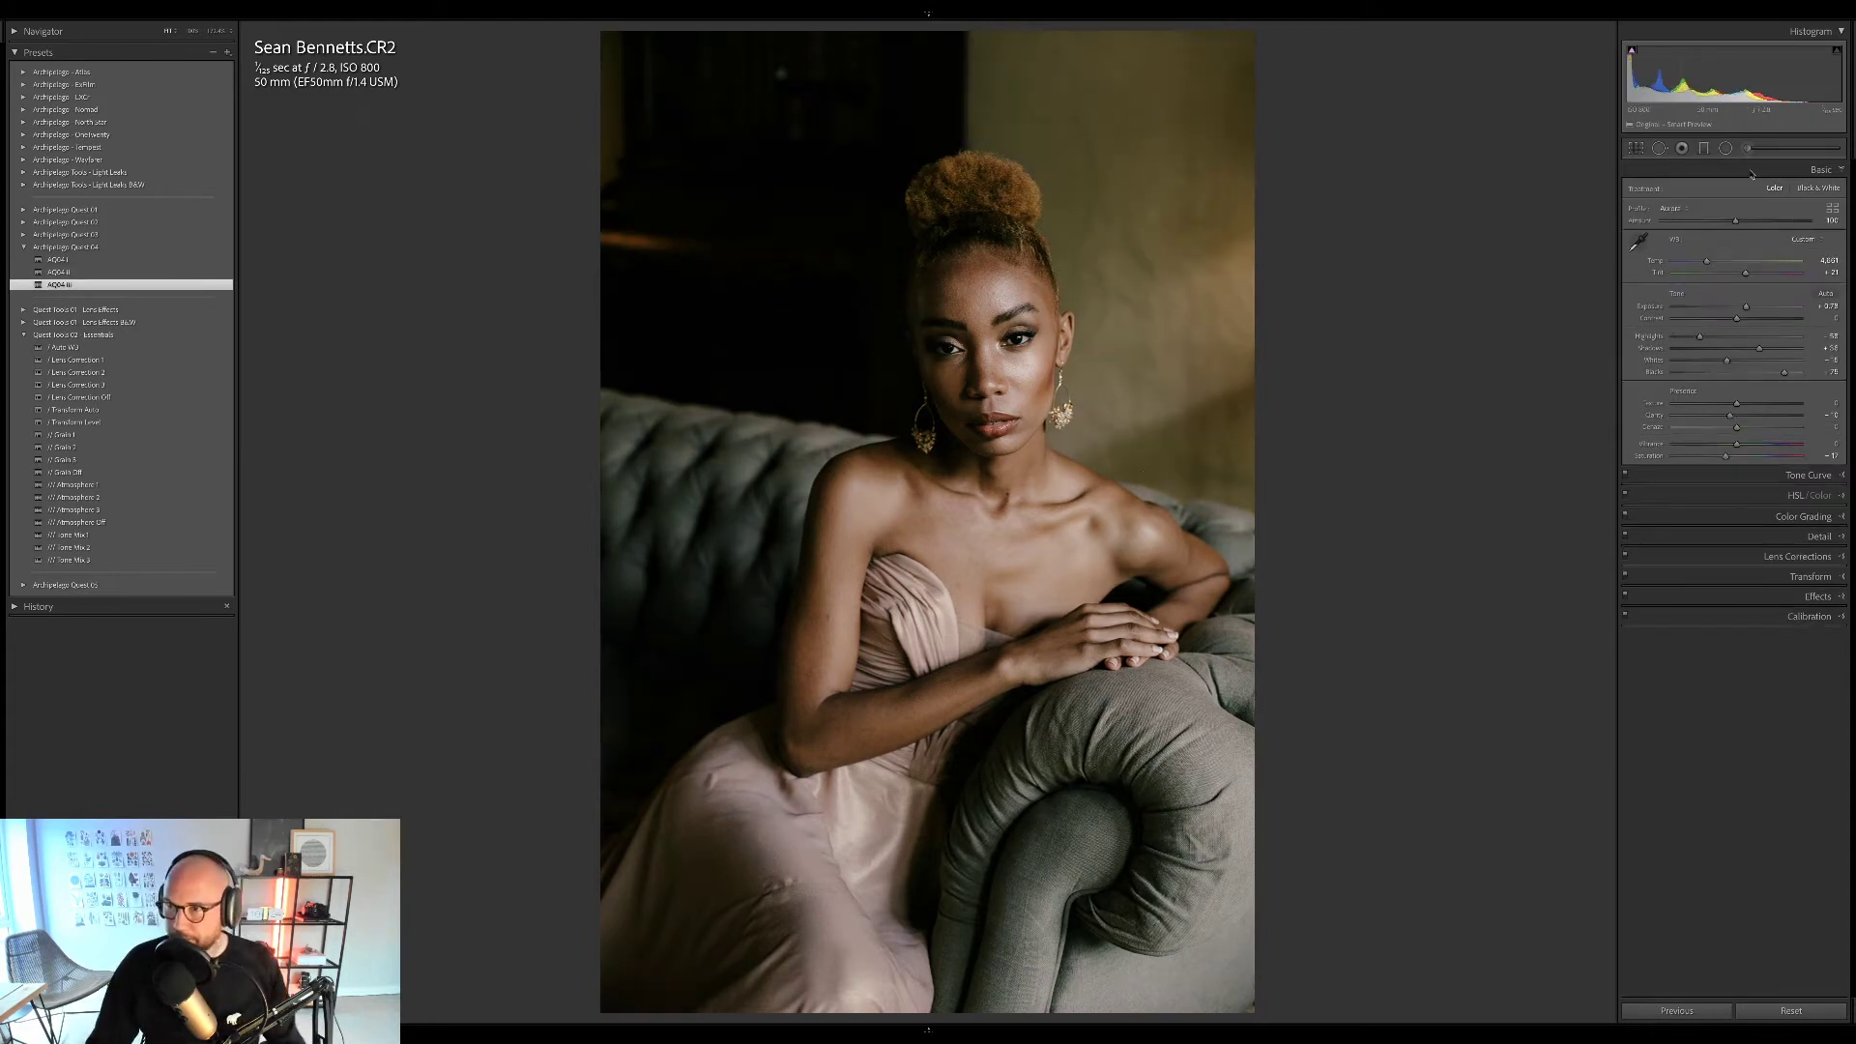
pyautogui.moveTo(1716, 79); pyautogui.dragTo(1730, 80)
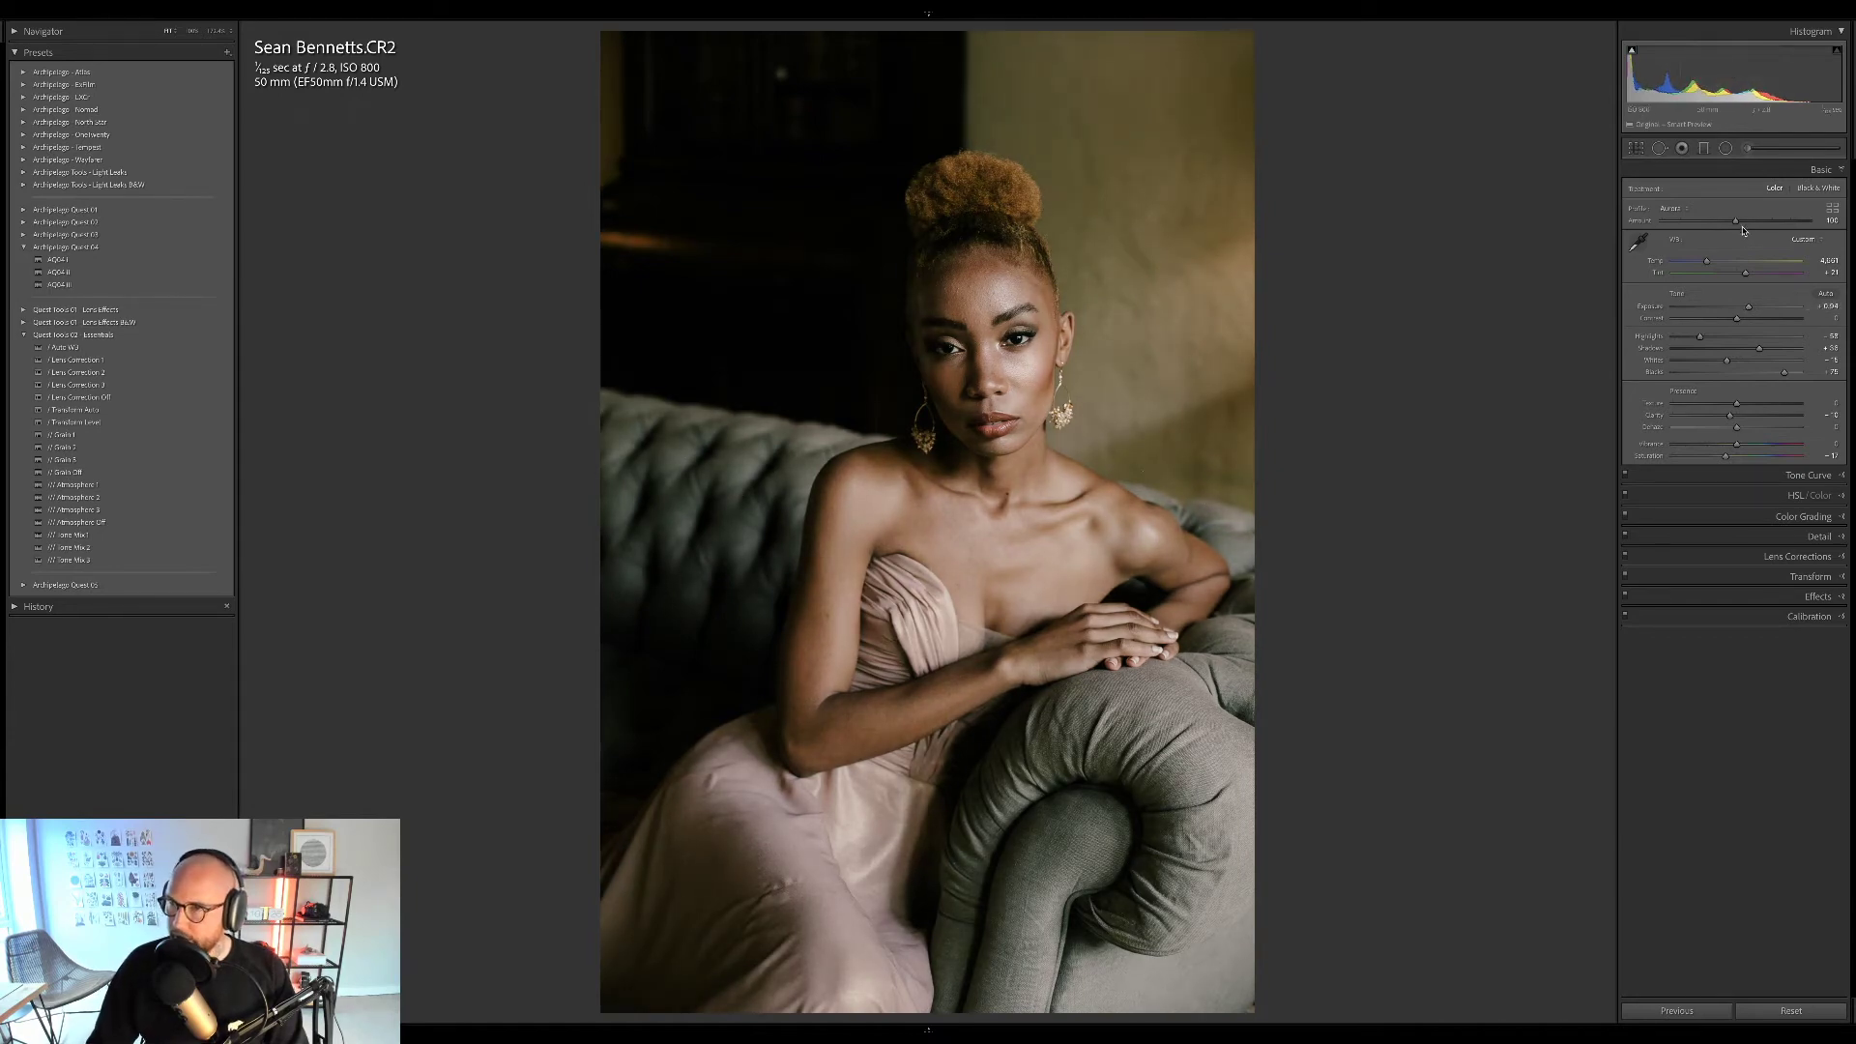
# Test the Profile Amount at maximum and zero, then reset it to 100.
pyautogui.moveTo(1735, 221); pyautogui.dragTo(1809, 221)
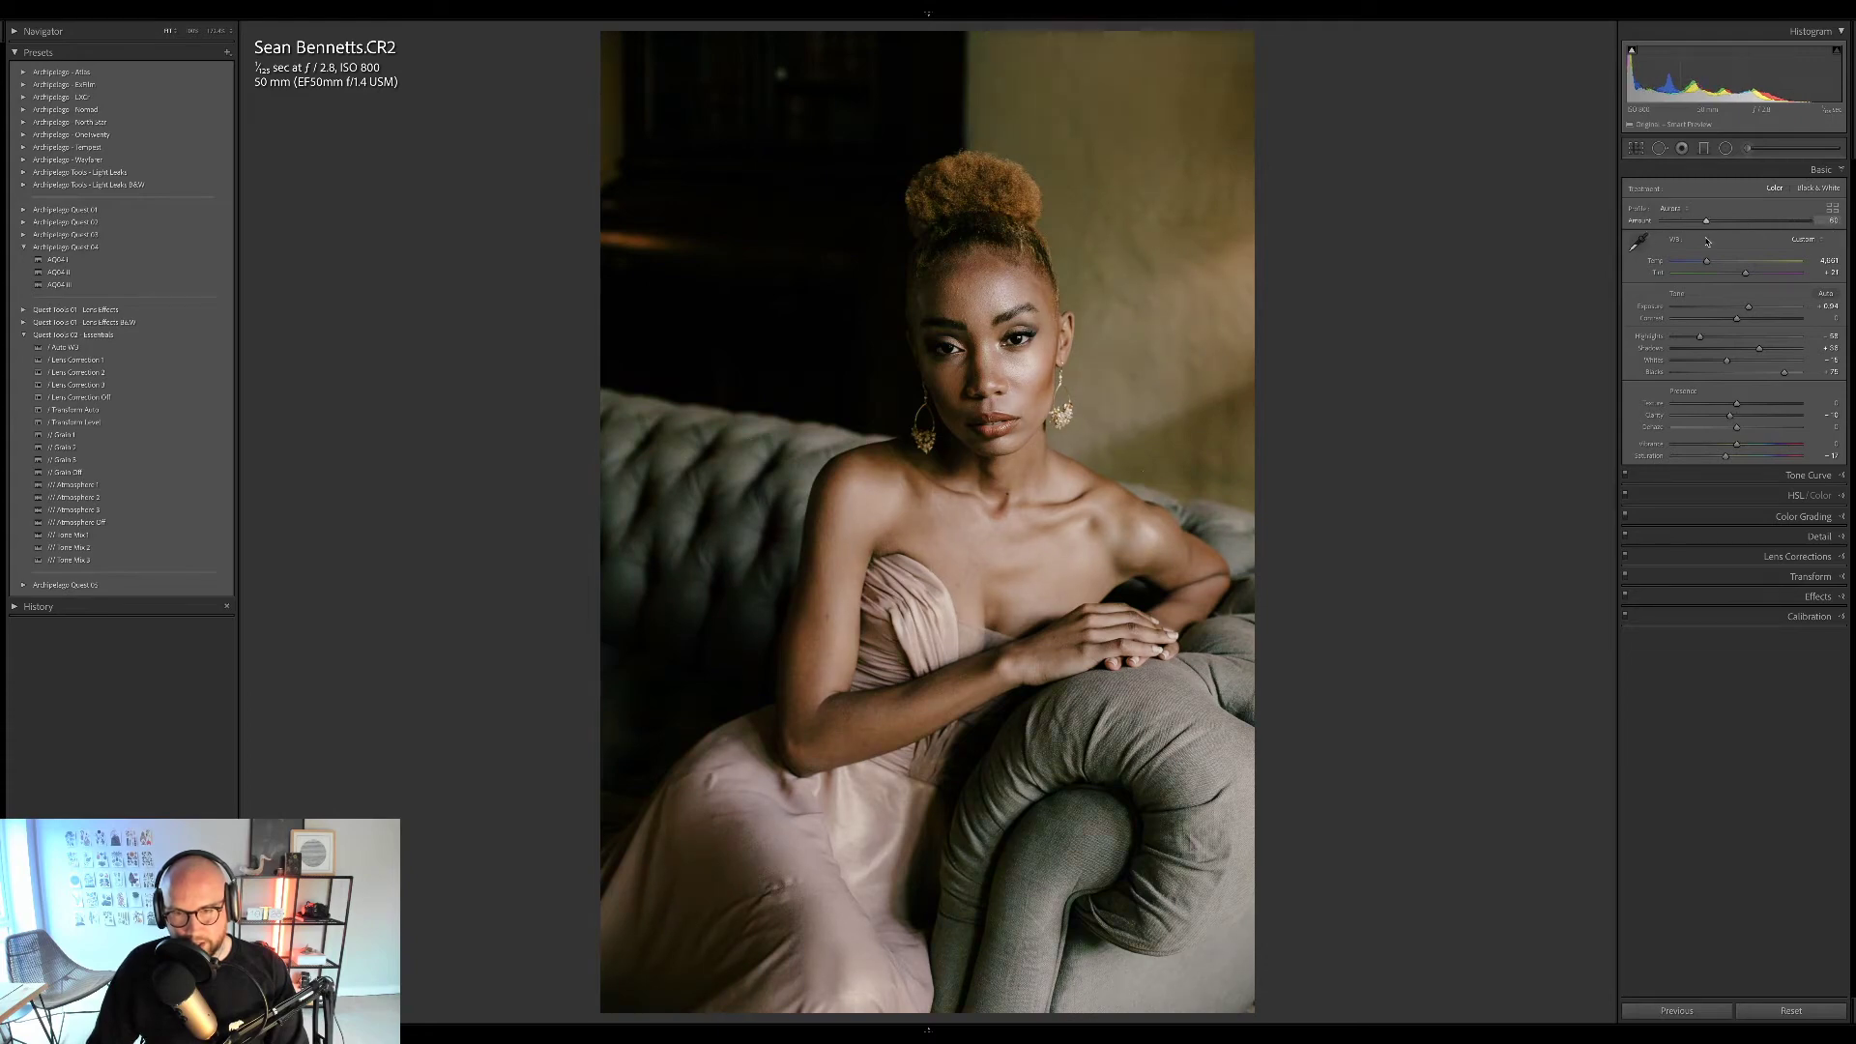
pyautogui.moveTo(1809, 221); pyautogui.dragTo(1695, 233)
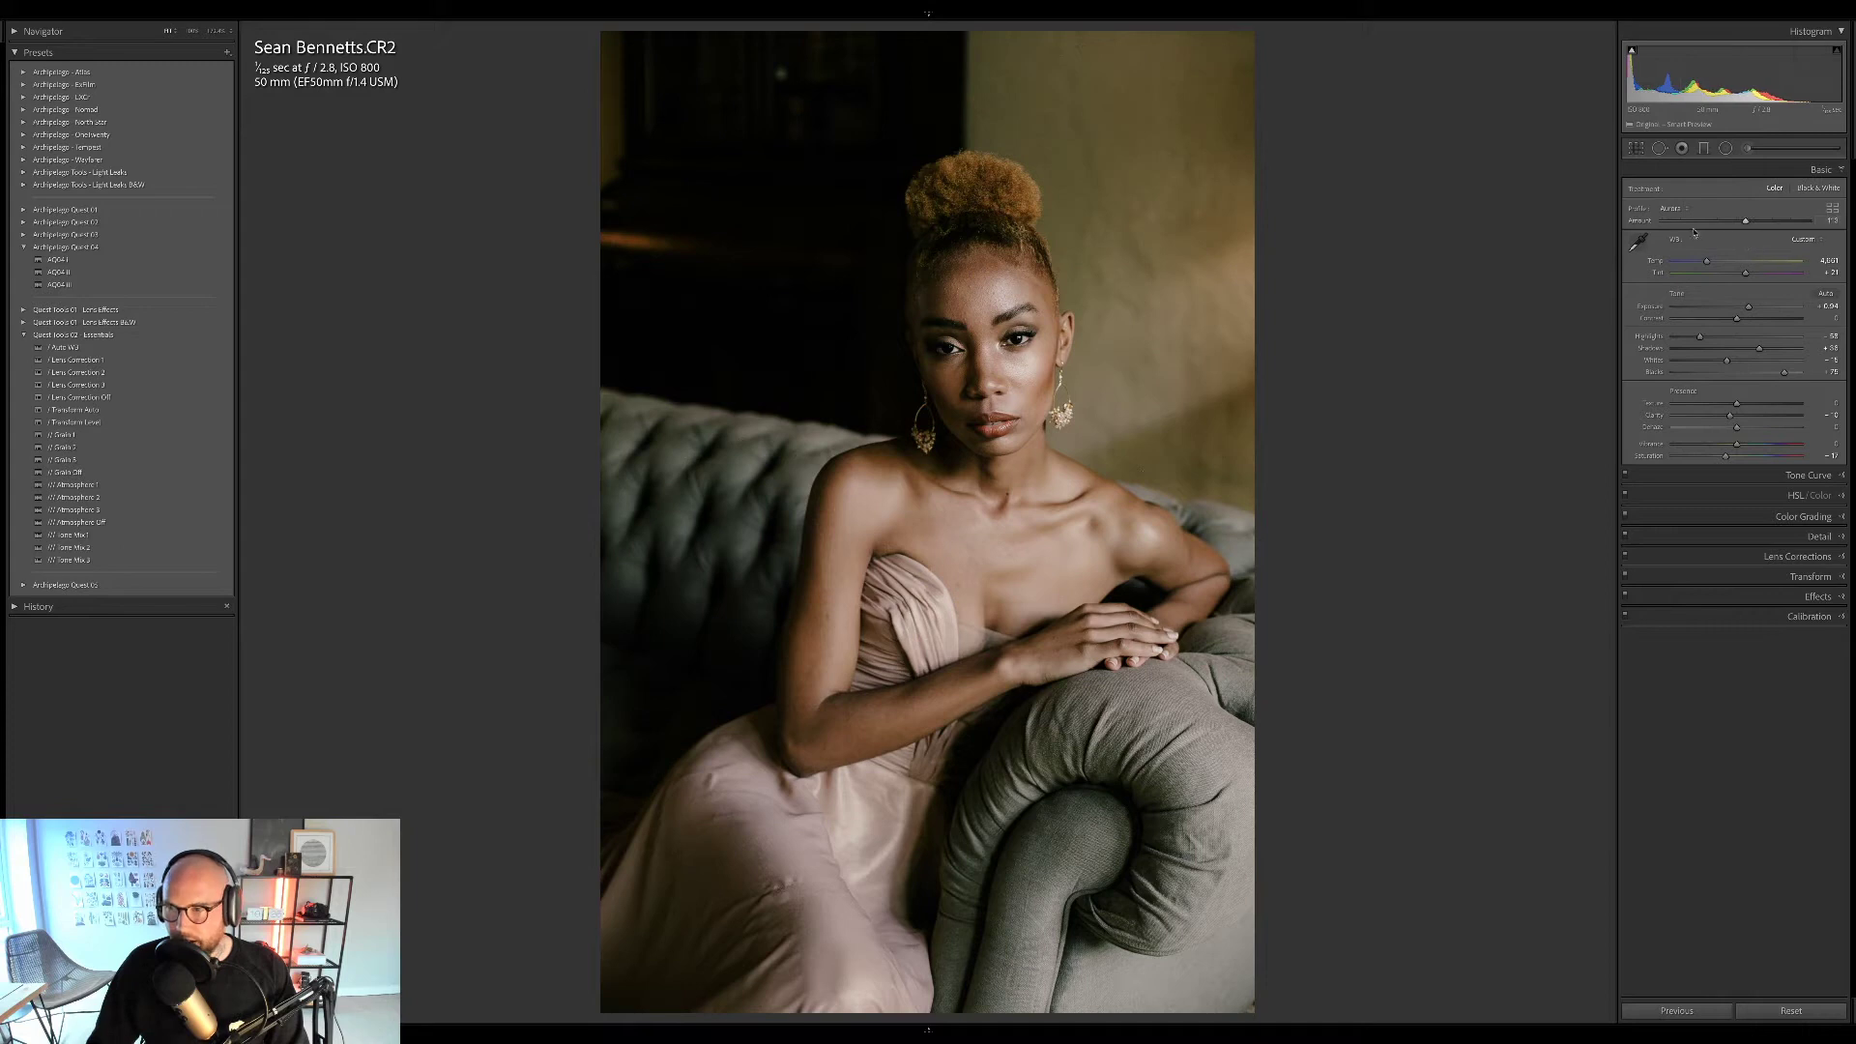
pyautogui.doubleClick(1638, 221)
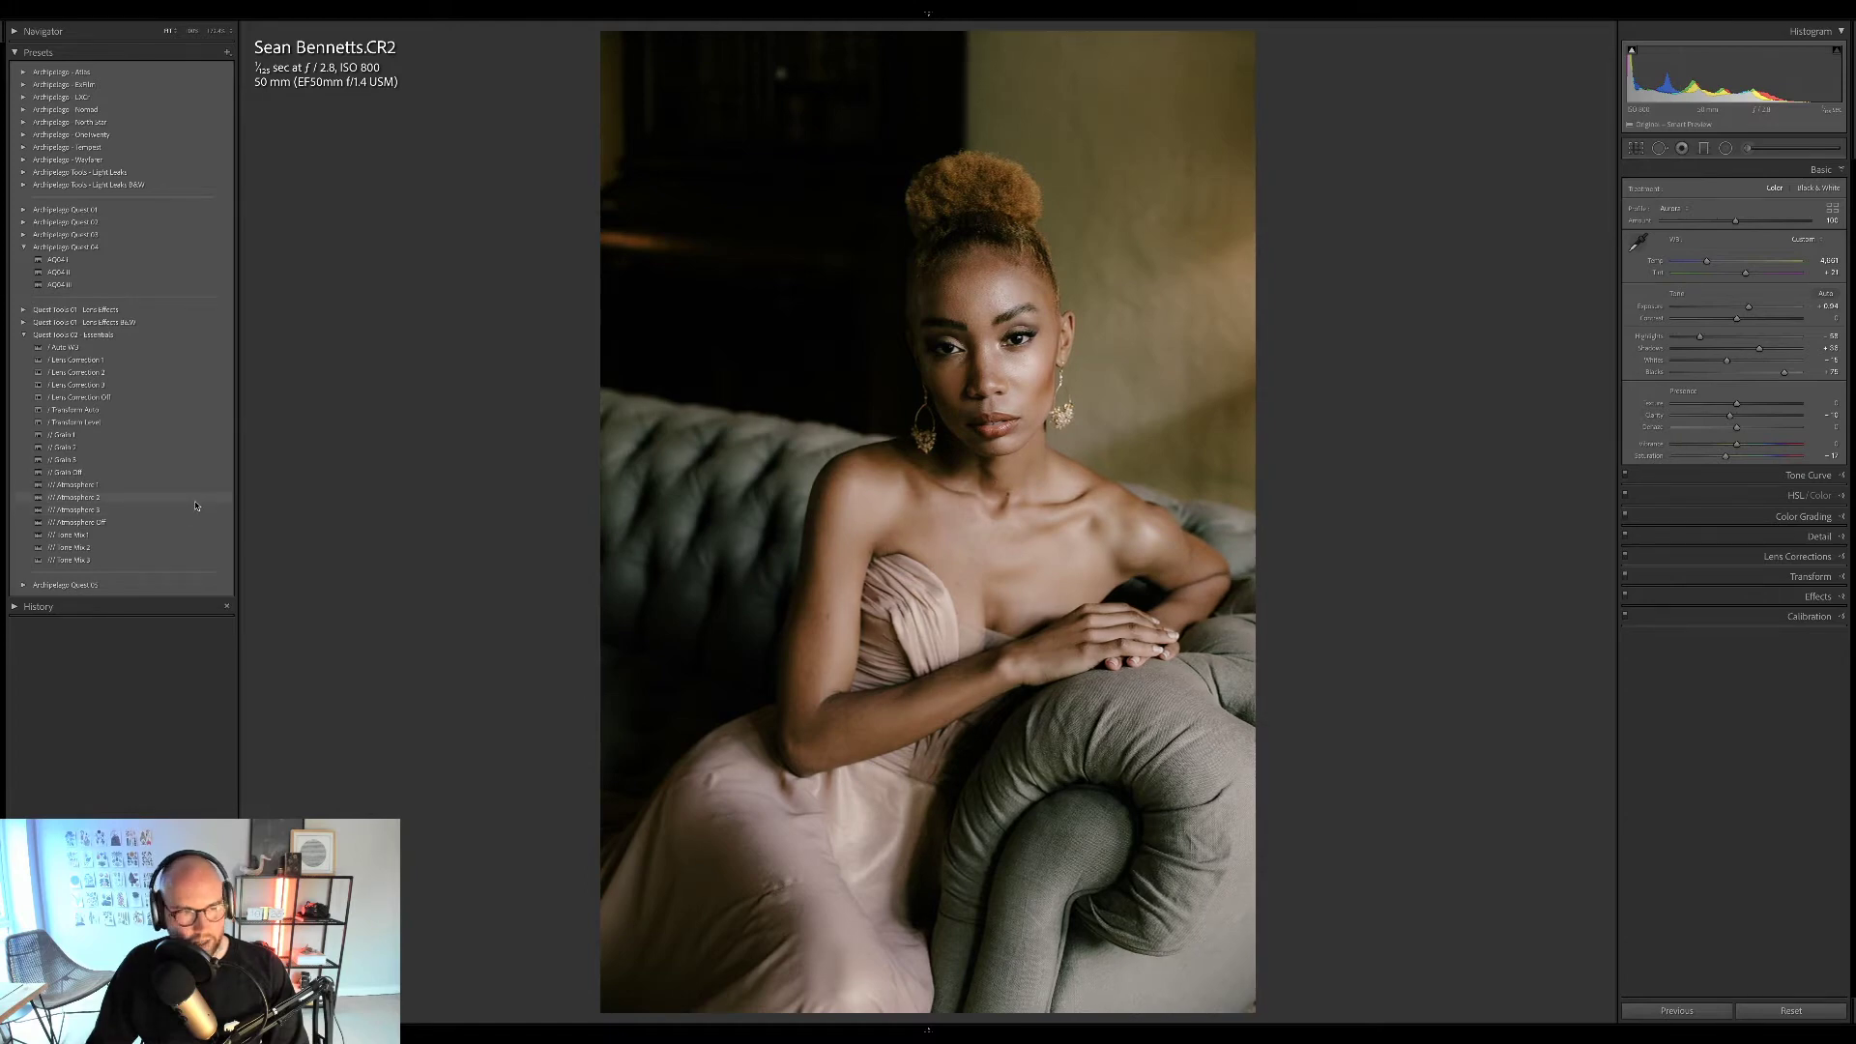
# Apply the Atmosphere 2 preset while zoomed on the model's face, then view the whole portrait.
pyautogui.click(1024, 417)
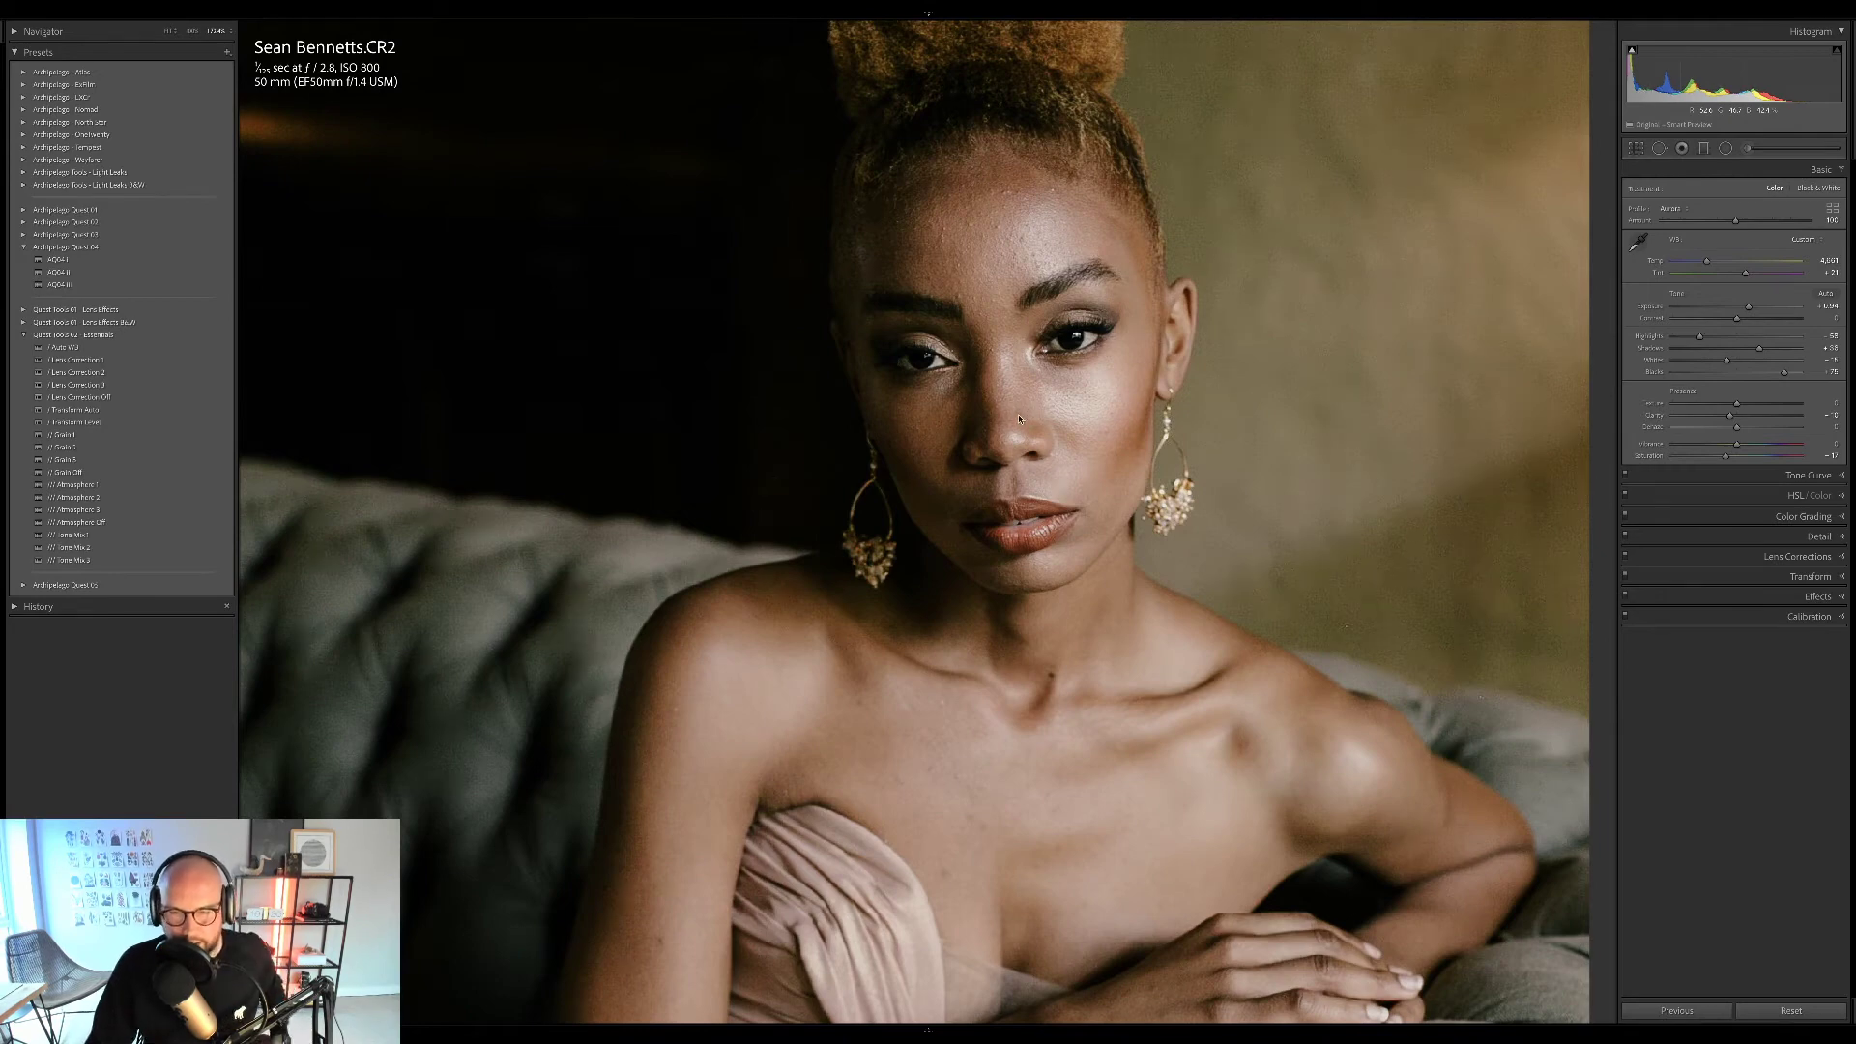
pyautogui.moveTo(1020, 418); pyautogui.dragTo(1001, 466)
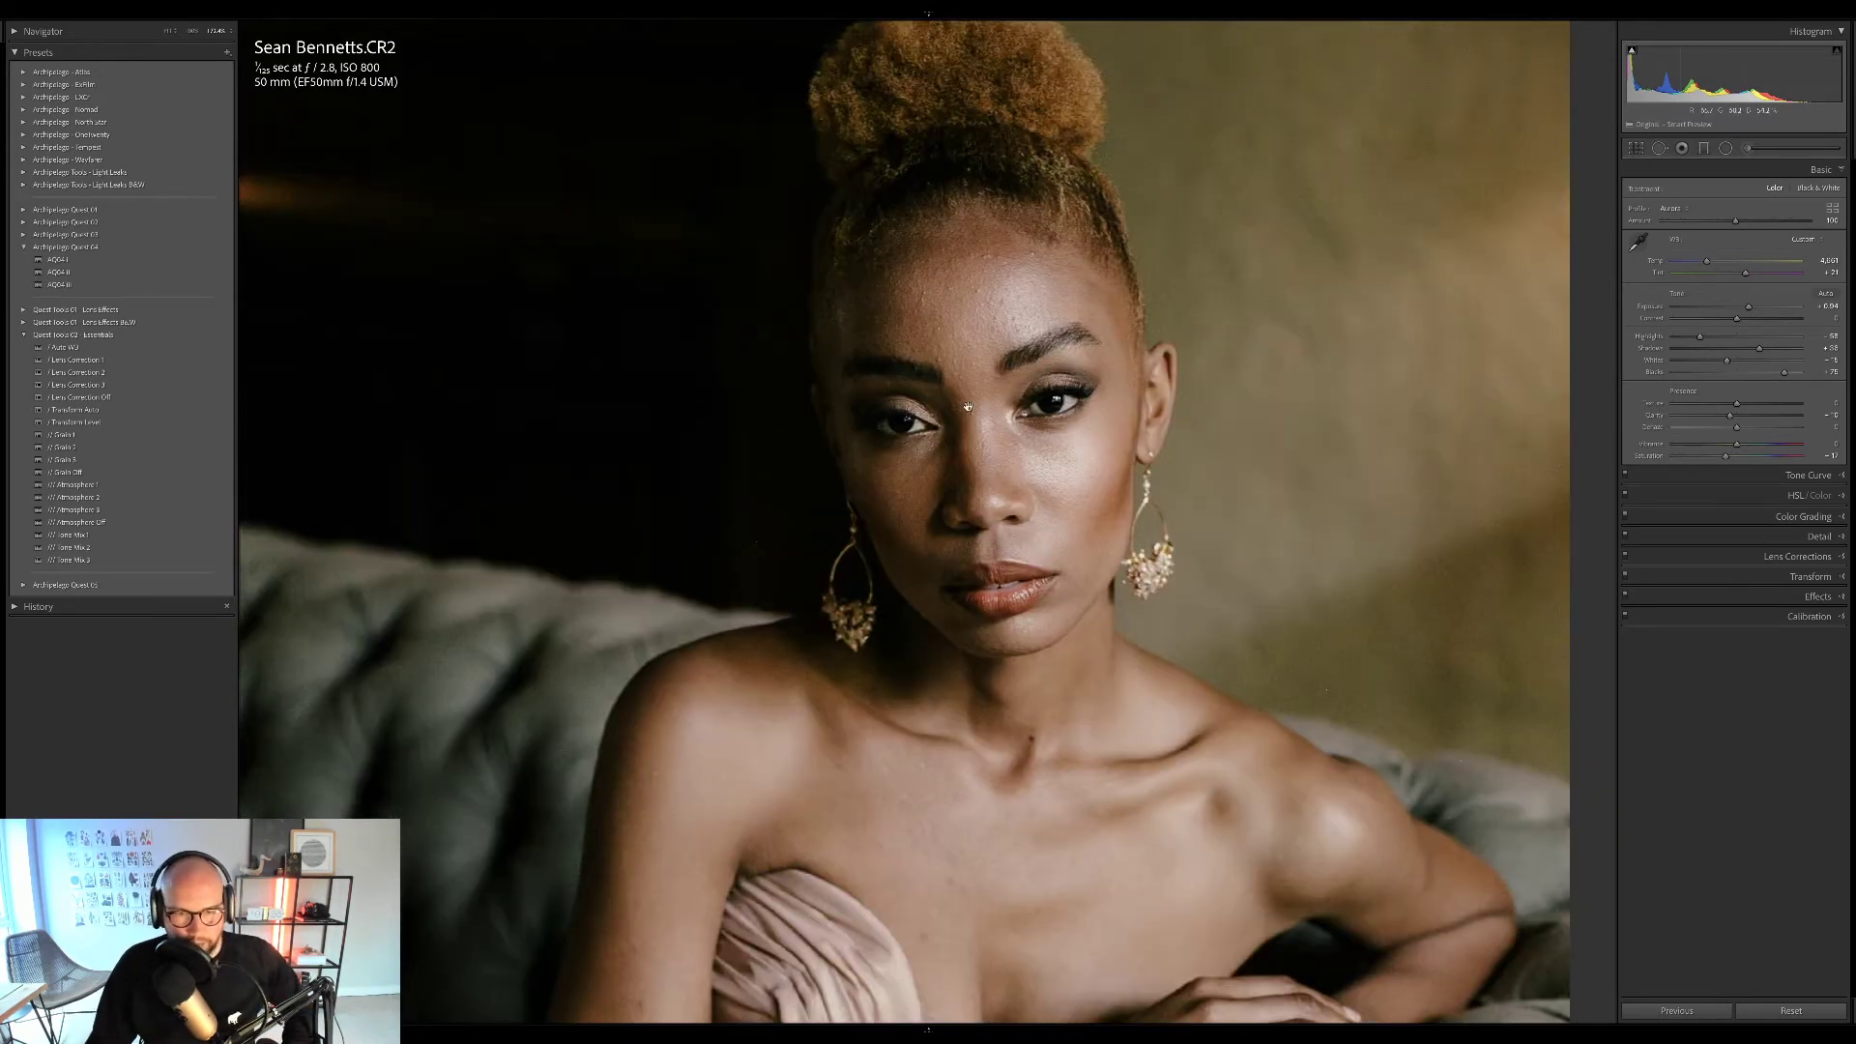
pyautogui.click(208, 499)
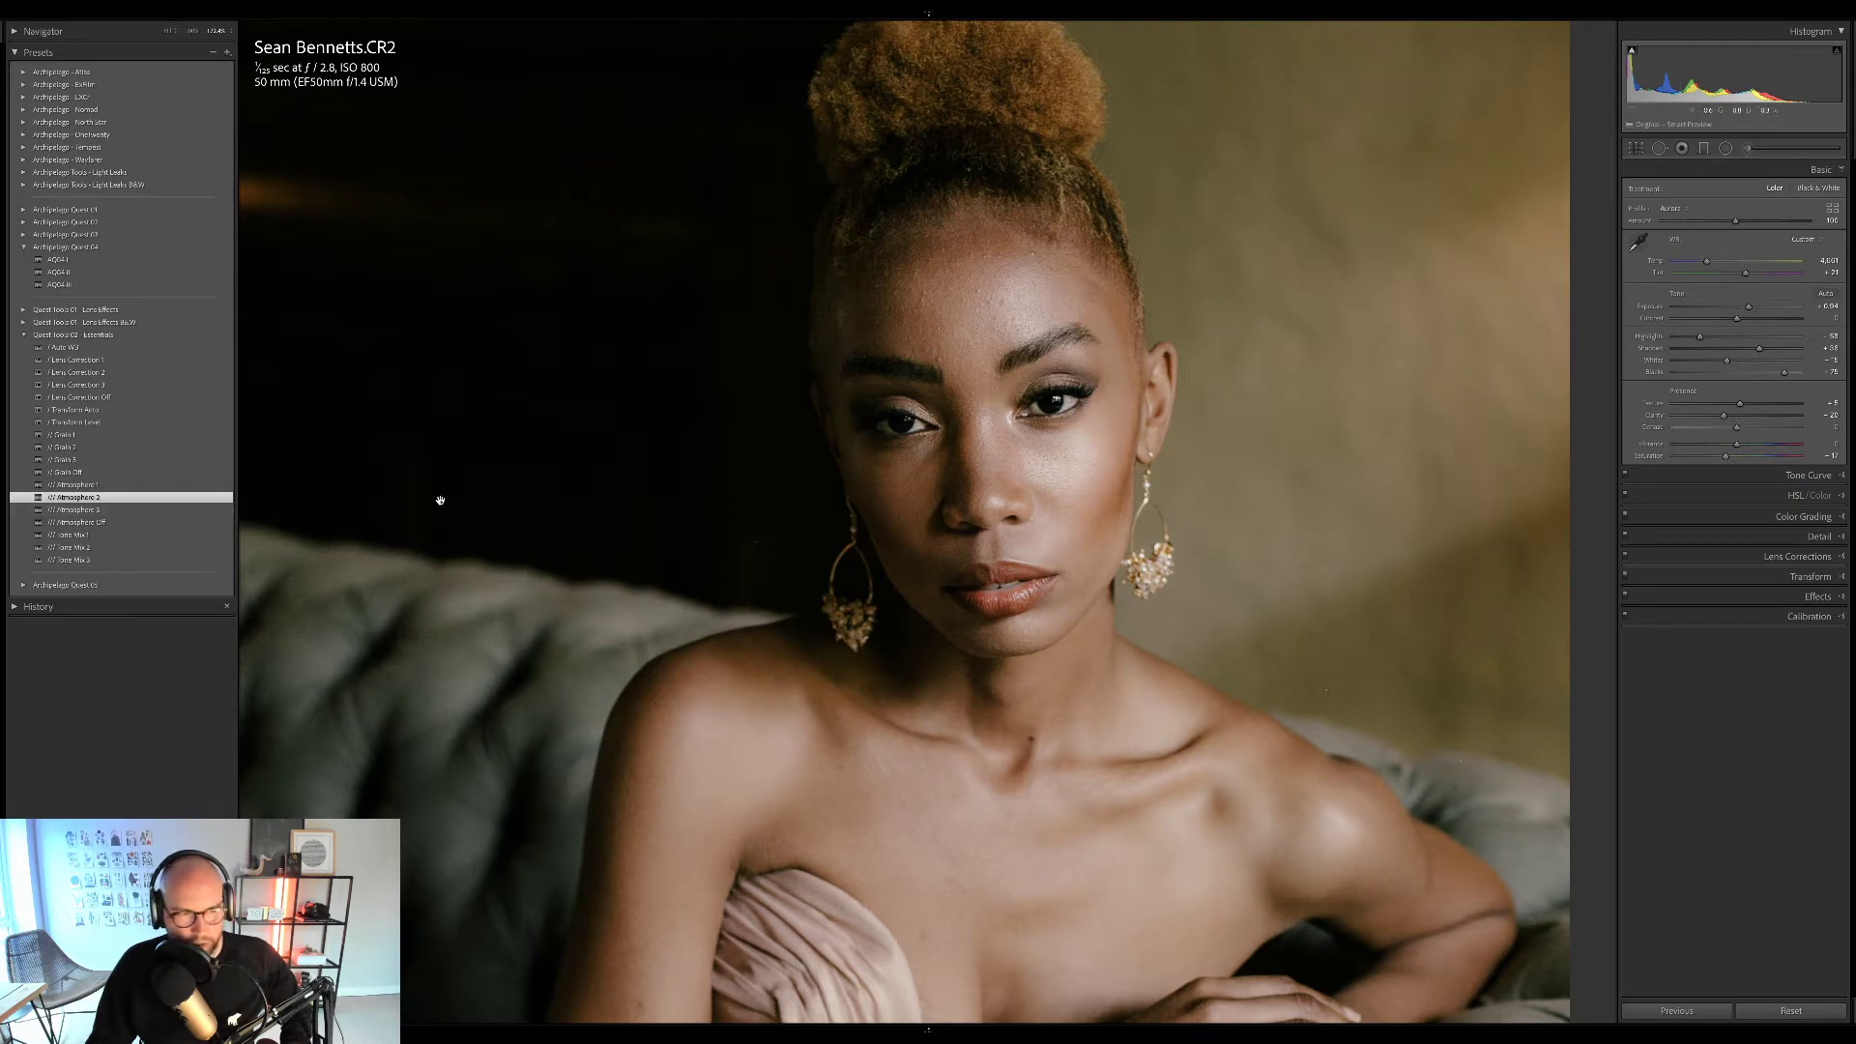
pyautogui.click(312, 548)
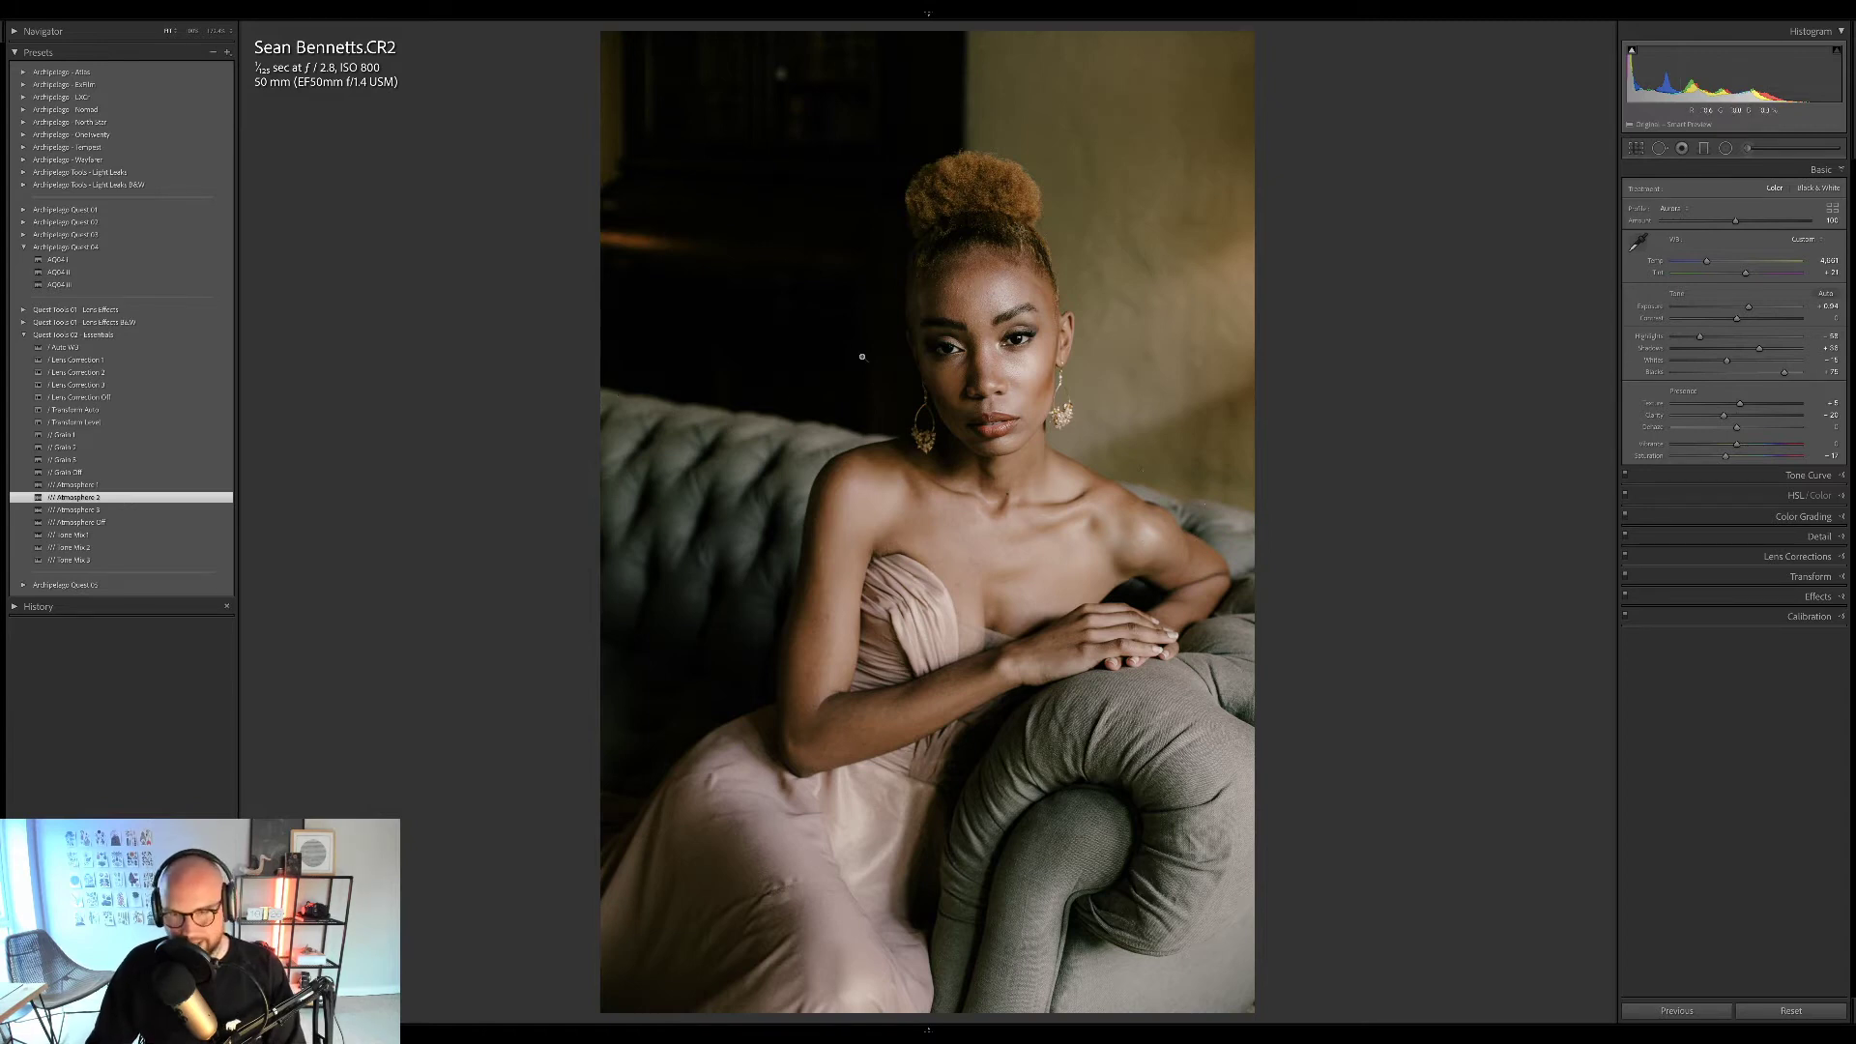
# Add the Grain 2 preset, compare it Before/After up close, then return to the Library grid.
pyautogui.click(203, 447)
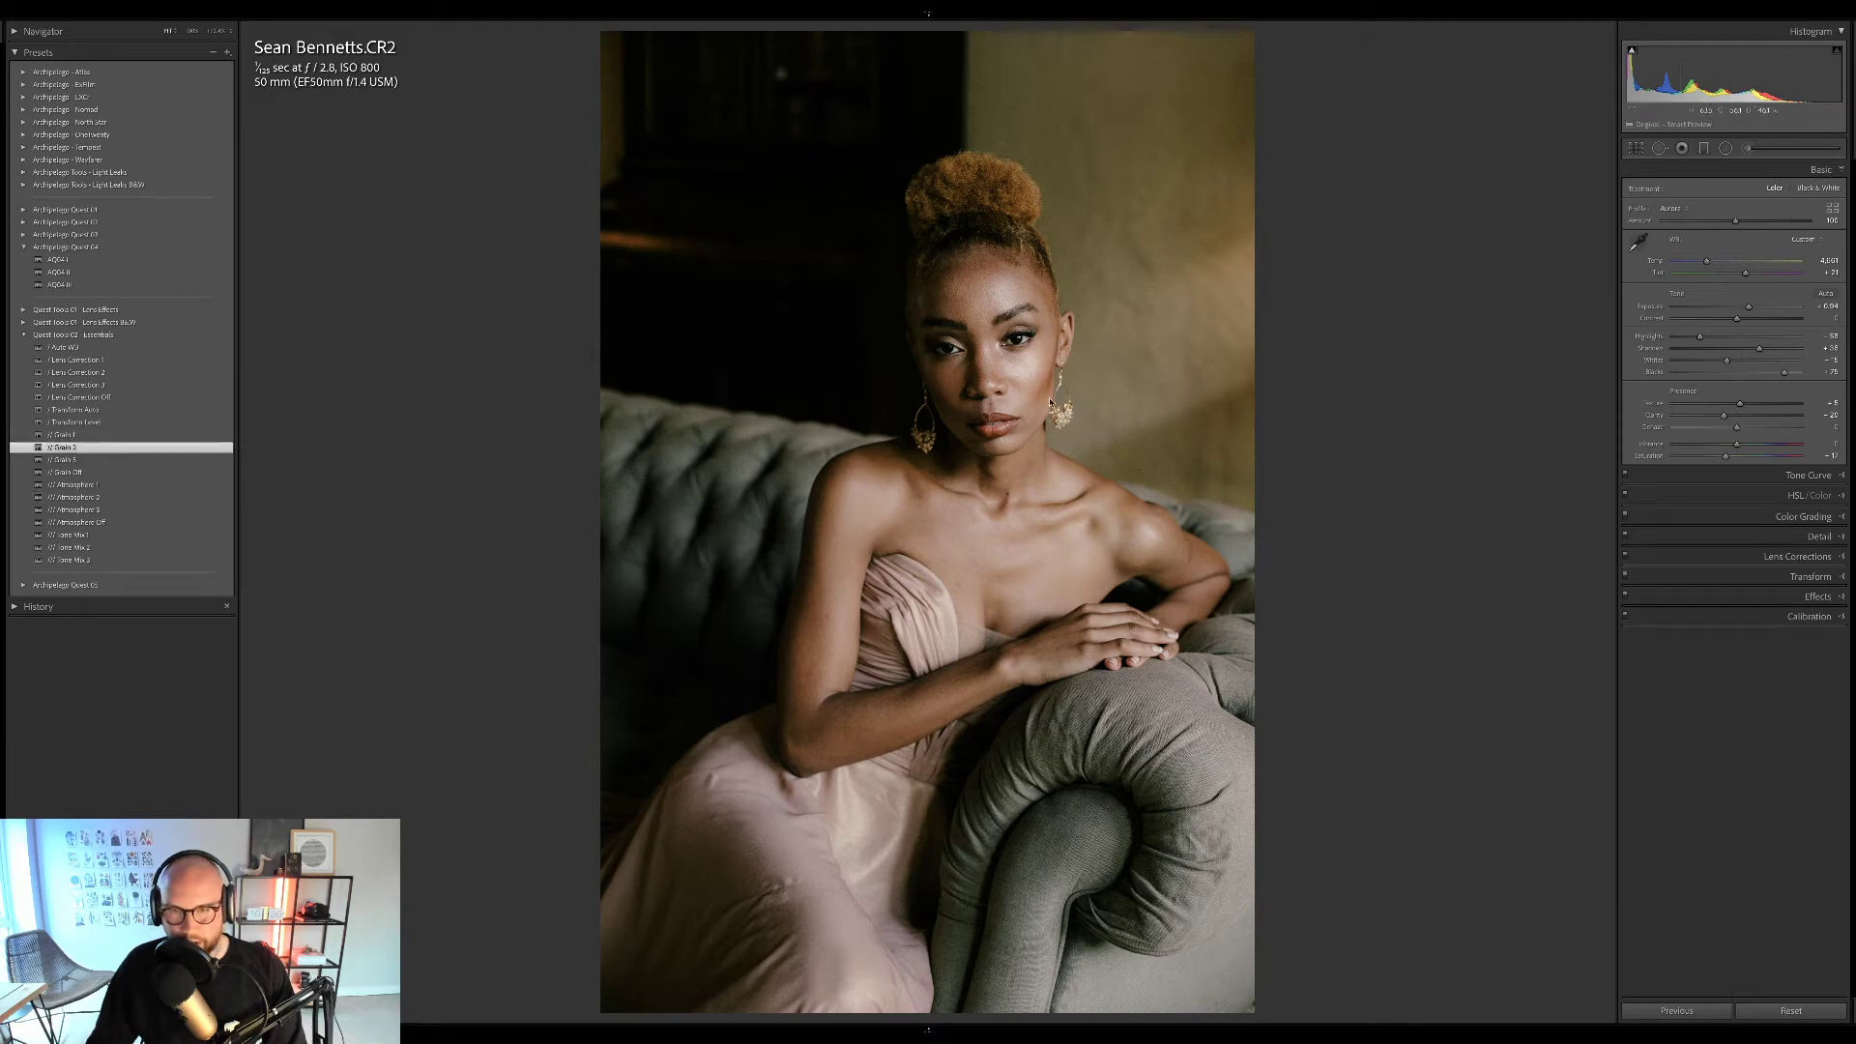
pyautogui.click(1012, 345)
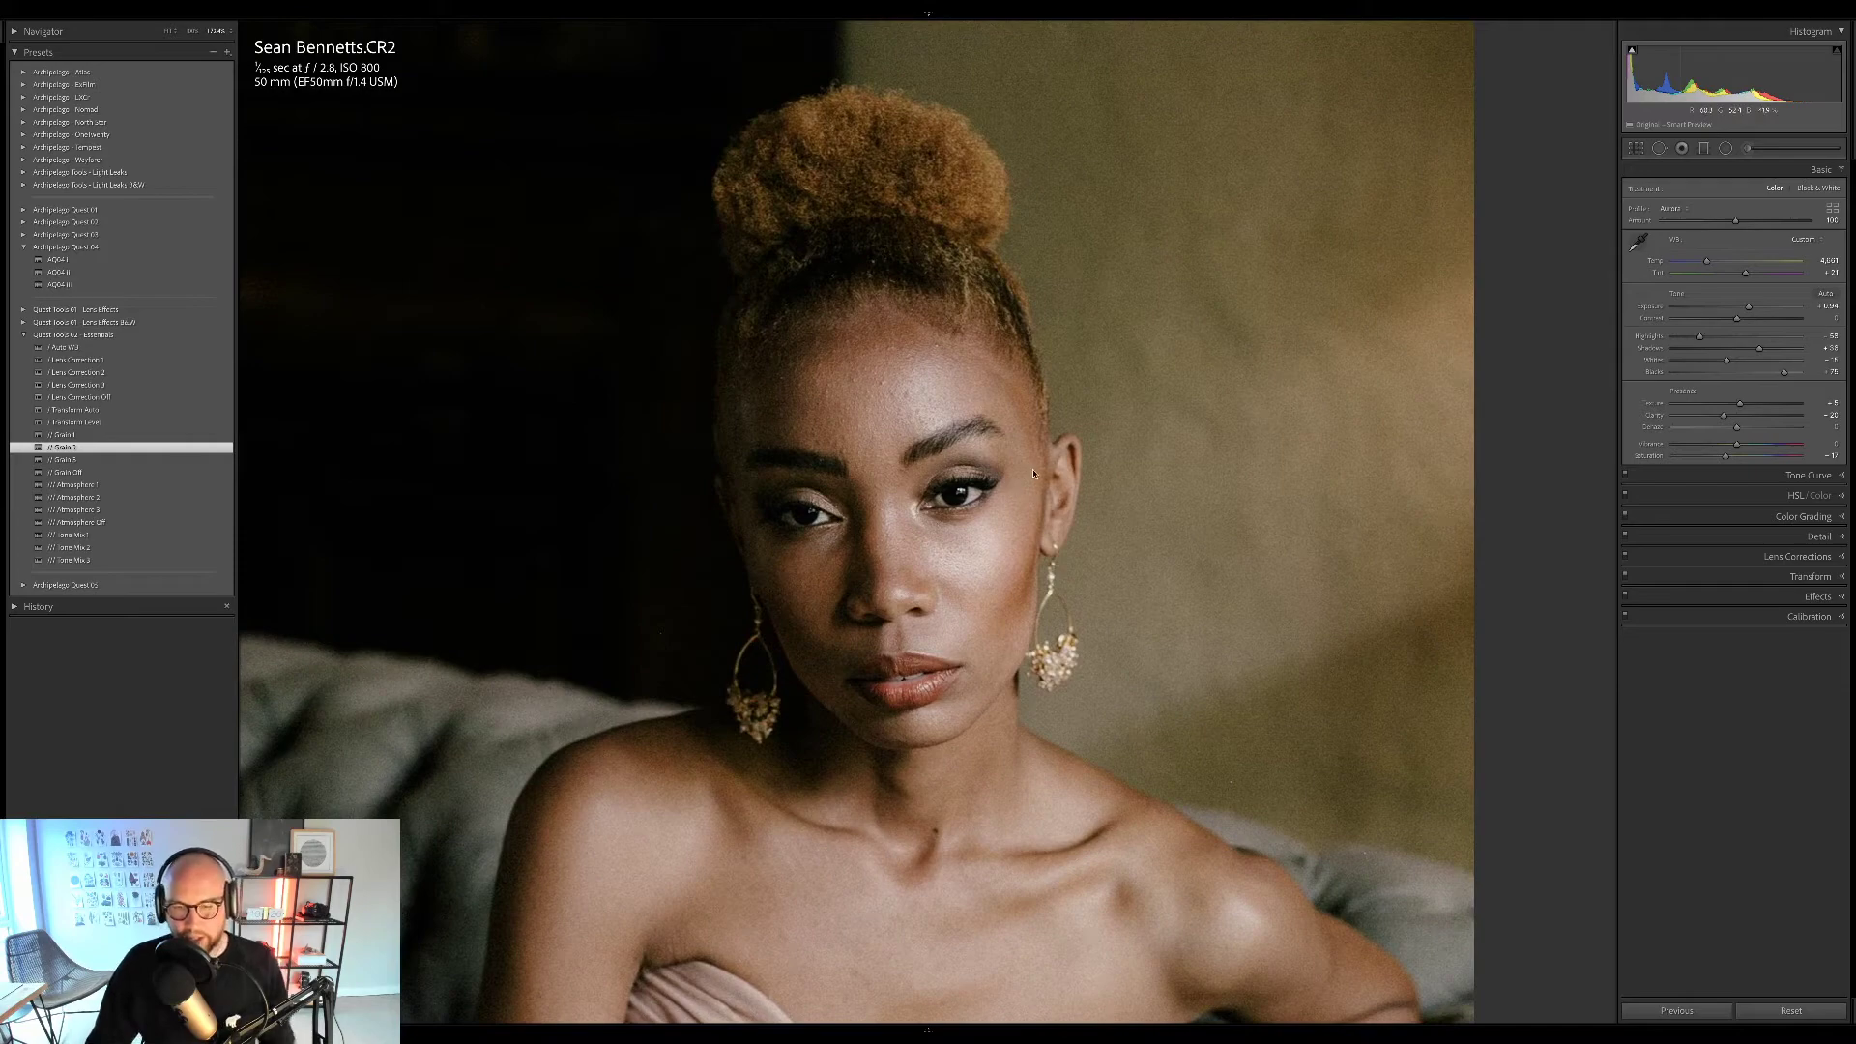
pyautogui.press('y')
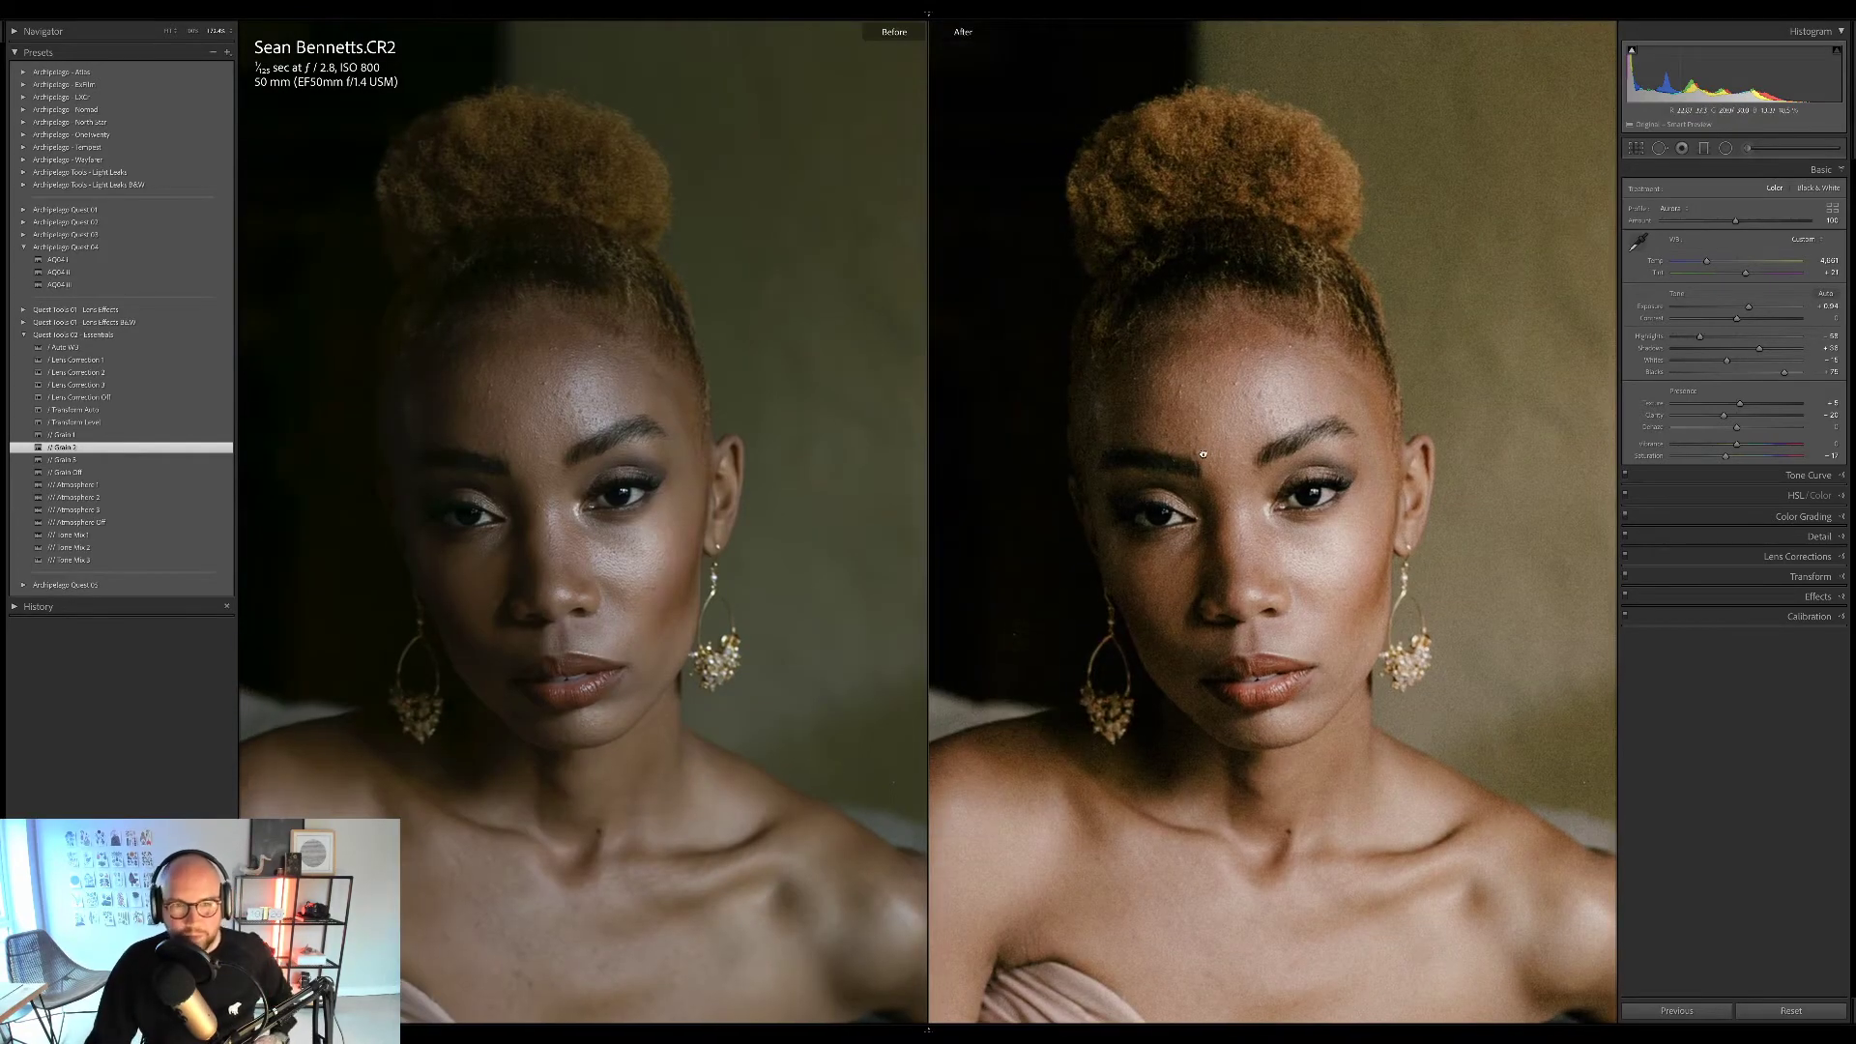
pyautogui.moveTo(1172, 446); pyautogui.dragTo(1205, 456)
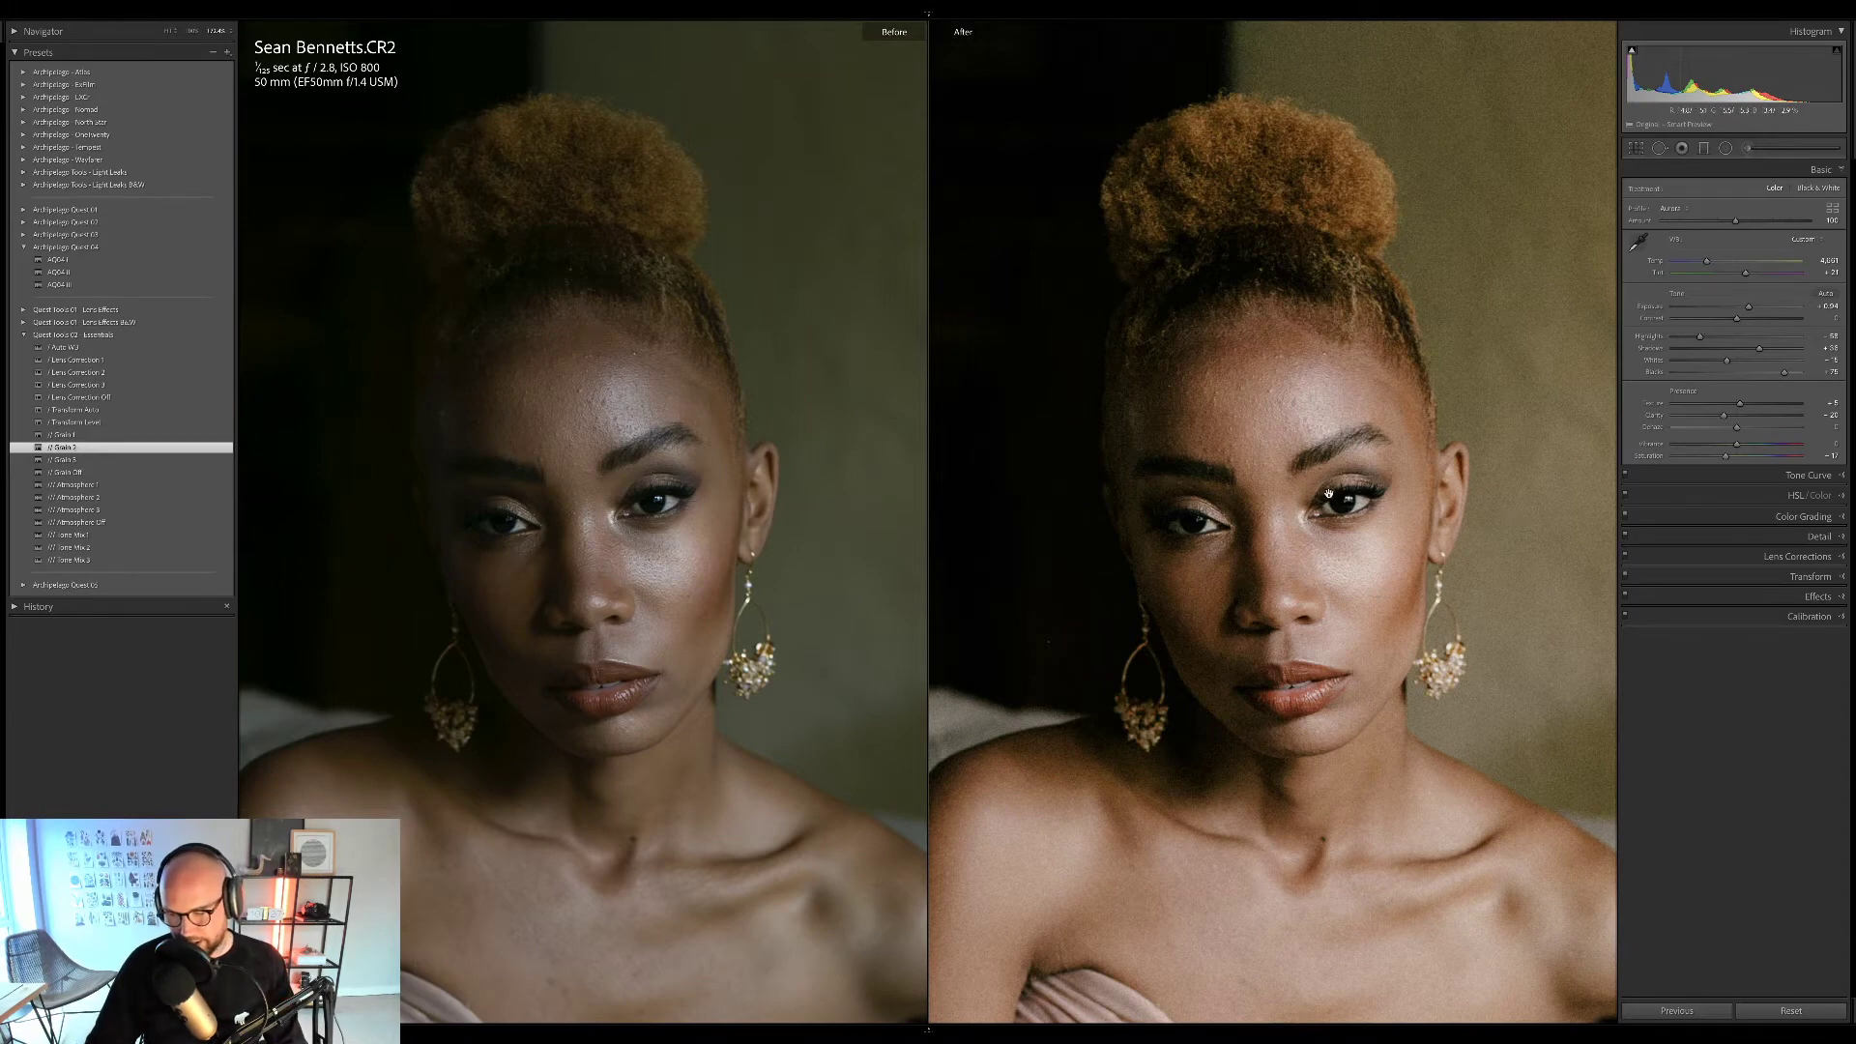
pyautogui.click(1326, 556)
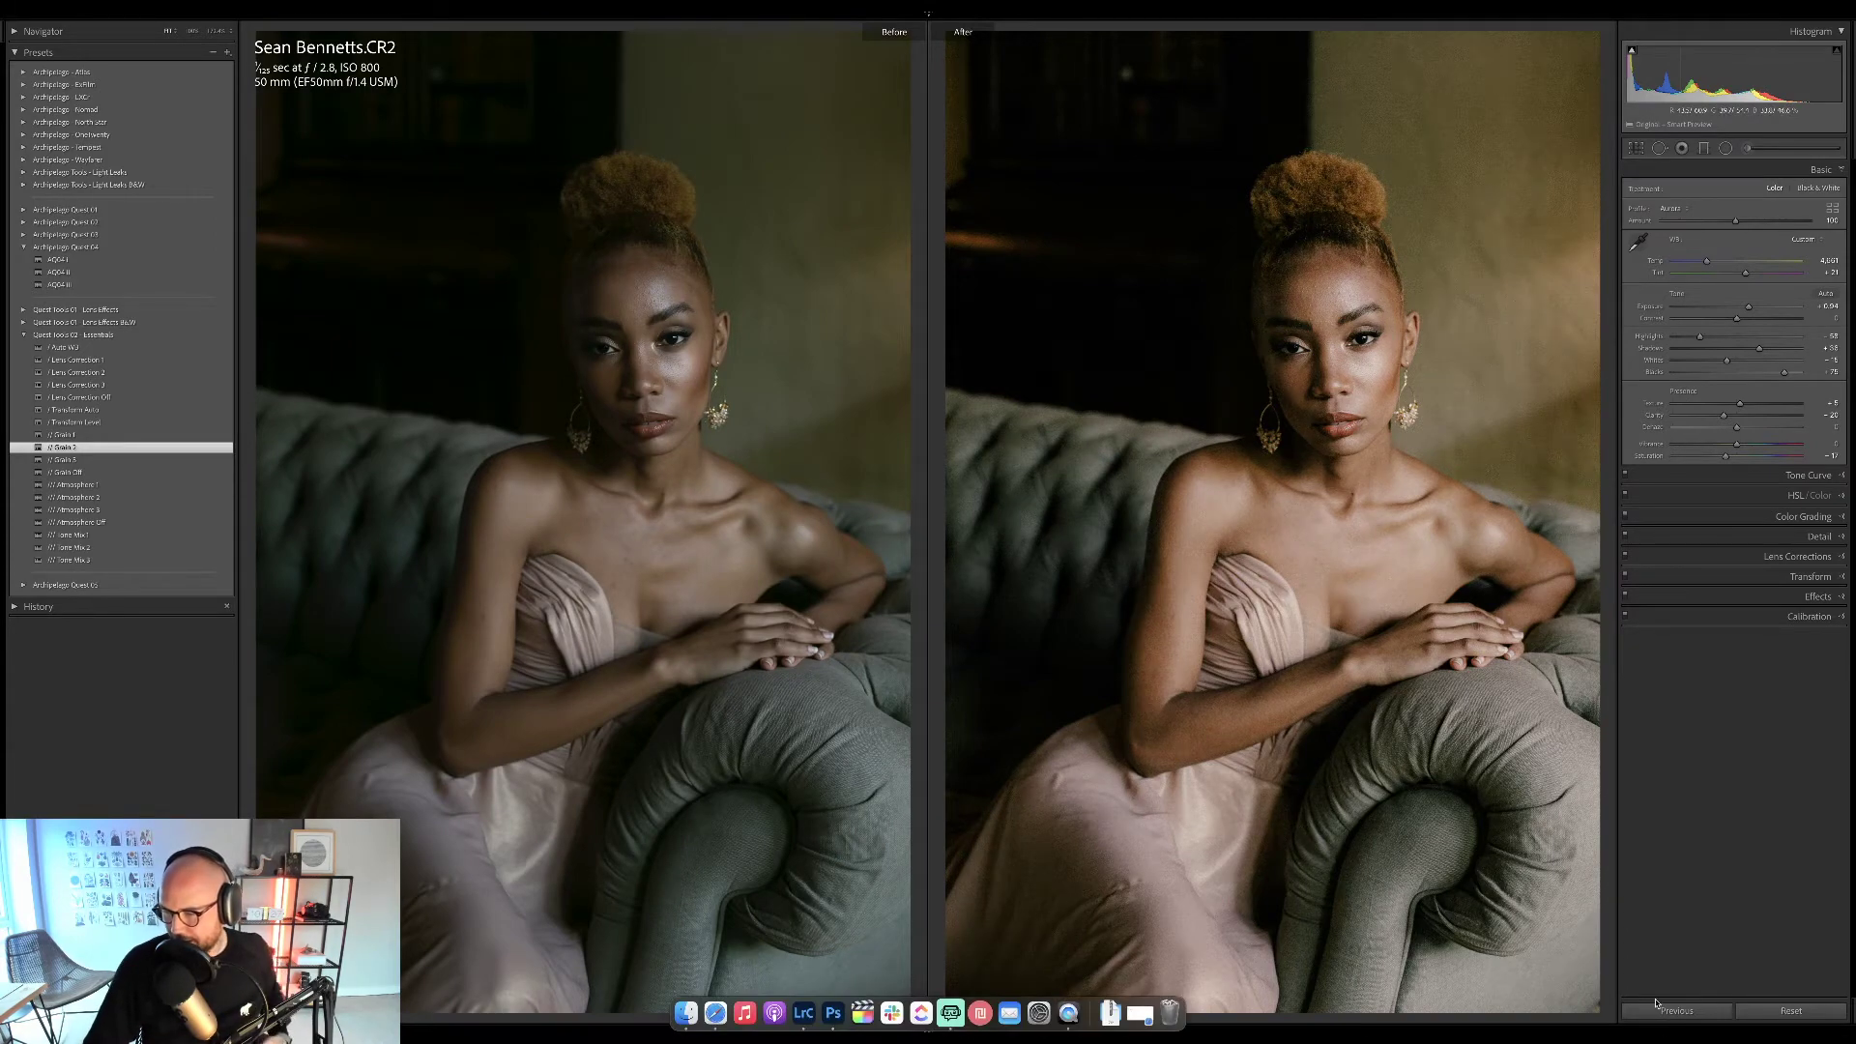
pyautogui.press('g')
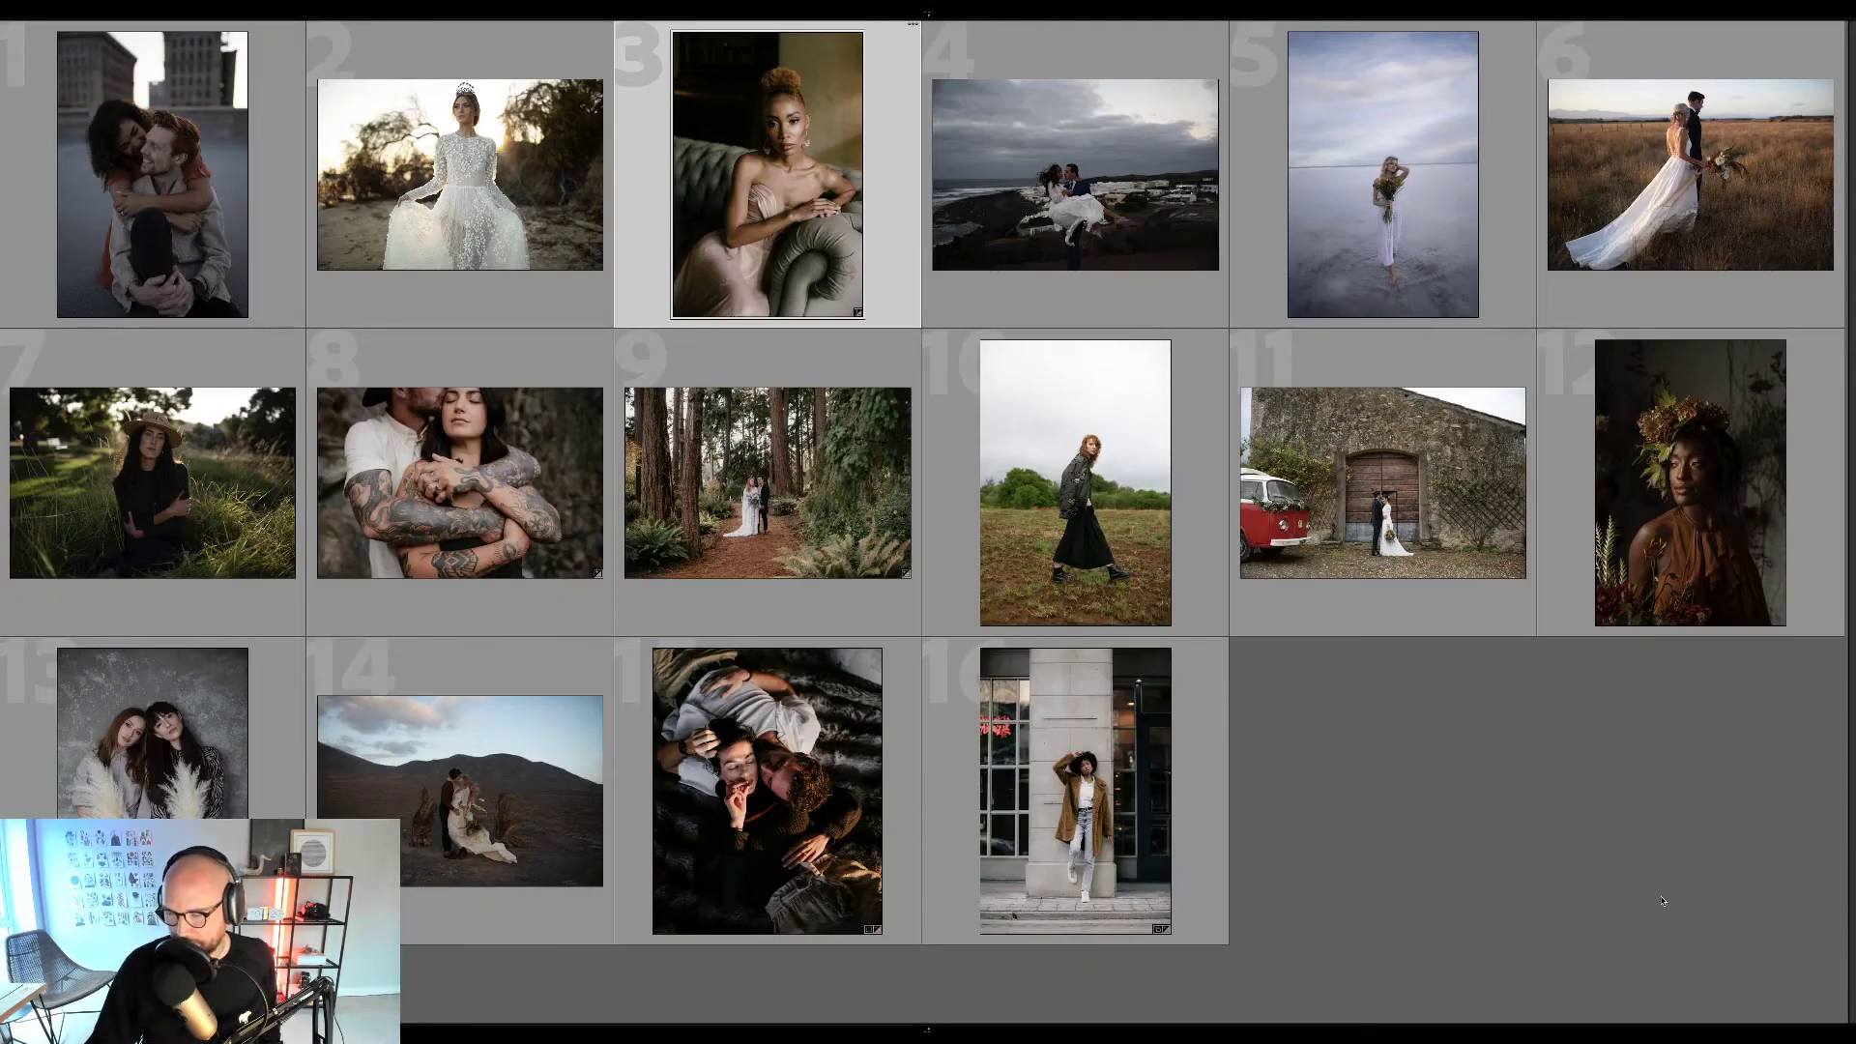
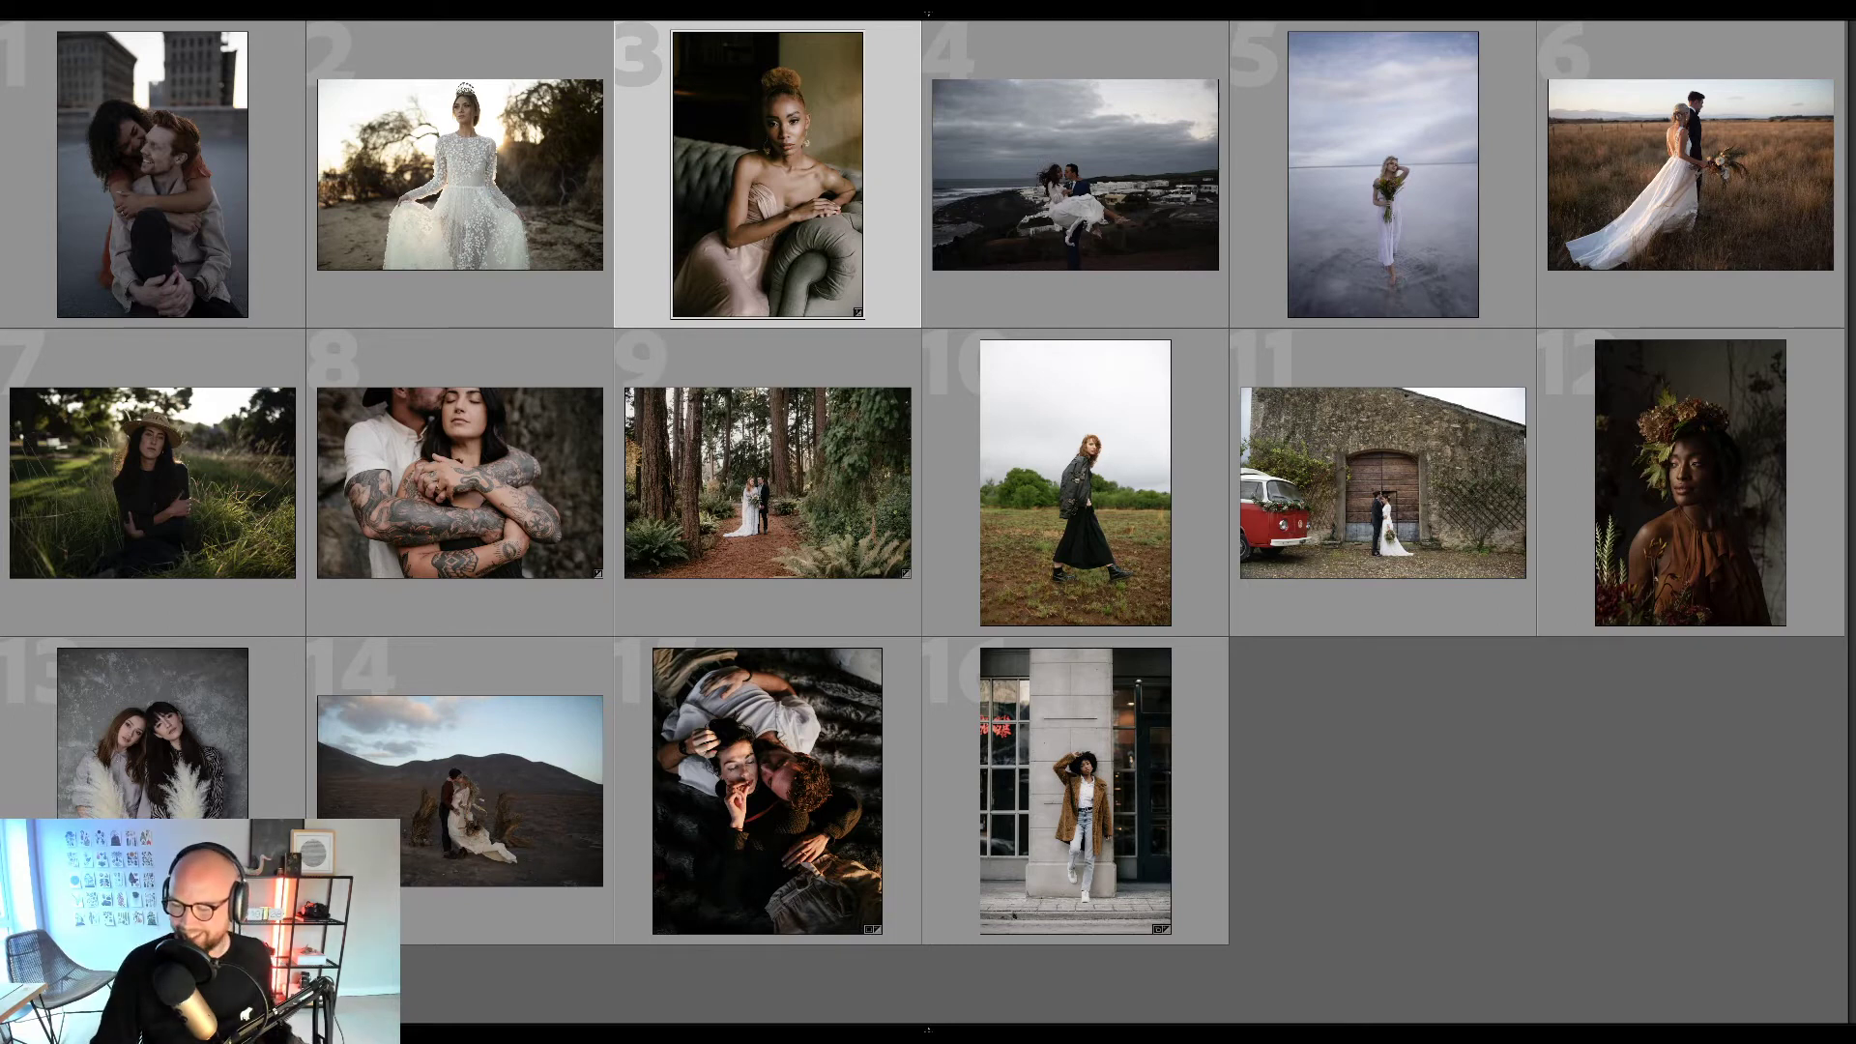
# Open the floral-crown portrait (thumbnail 12) in the Develop module.
pyautogui.click(1495, 786)
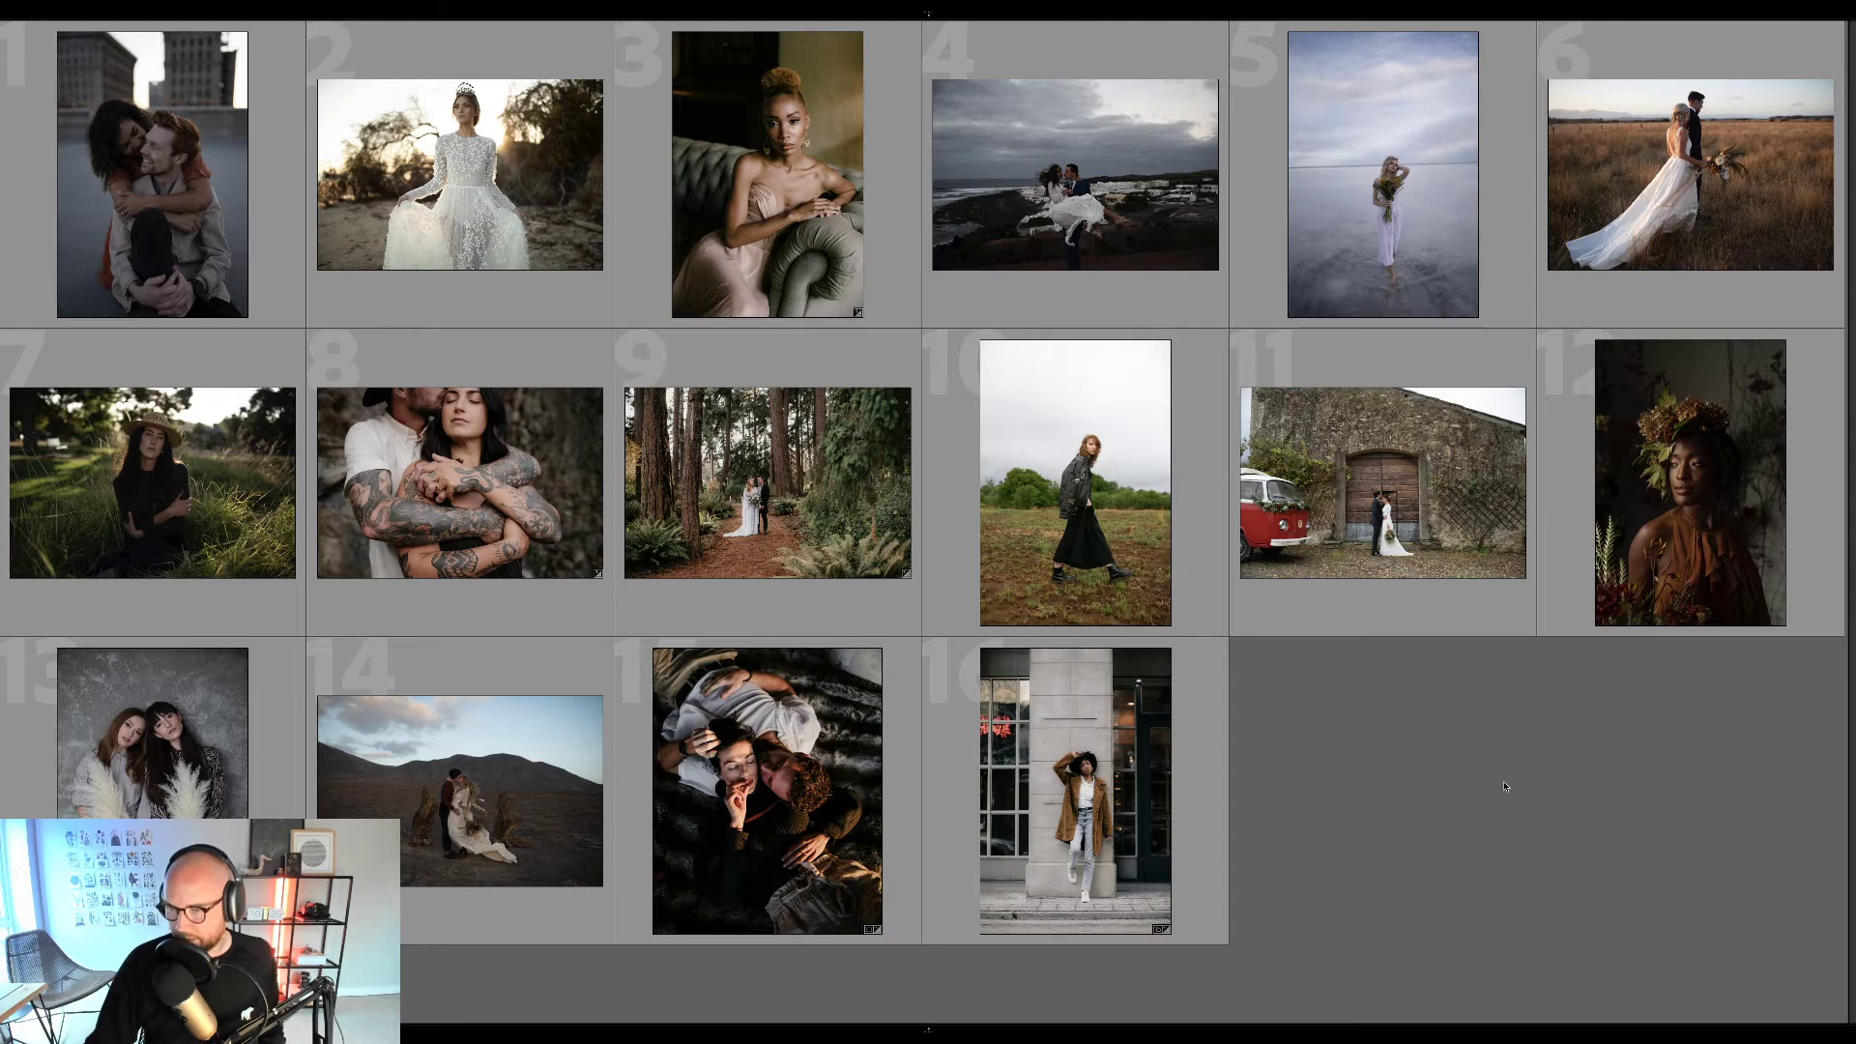
pyautogui.click(1680, 520)
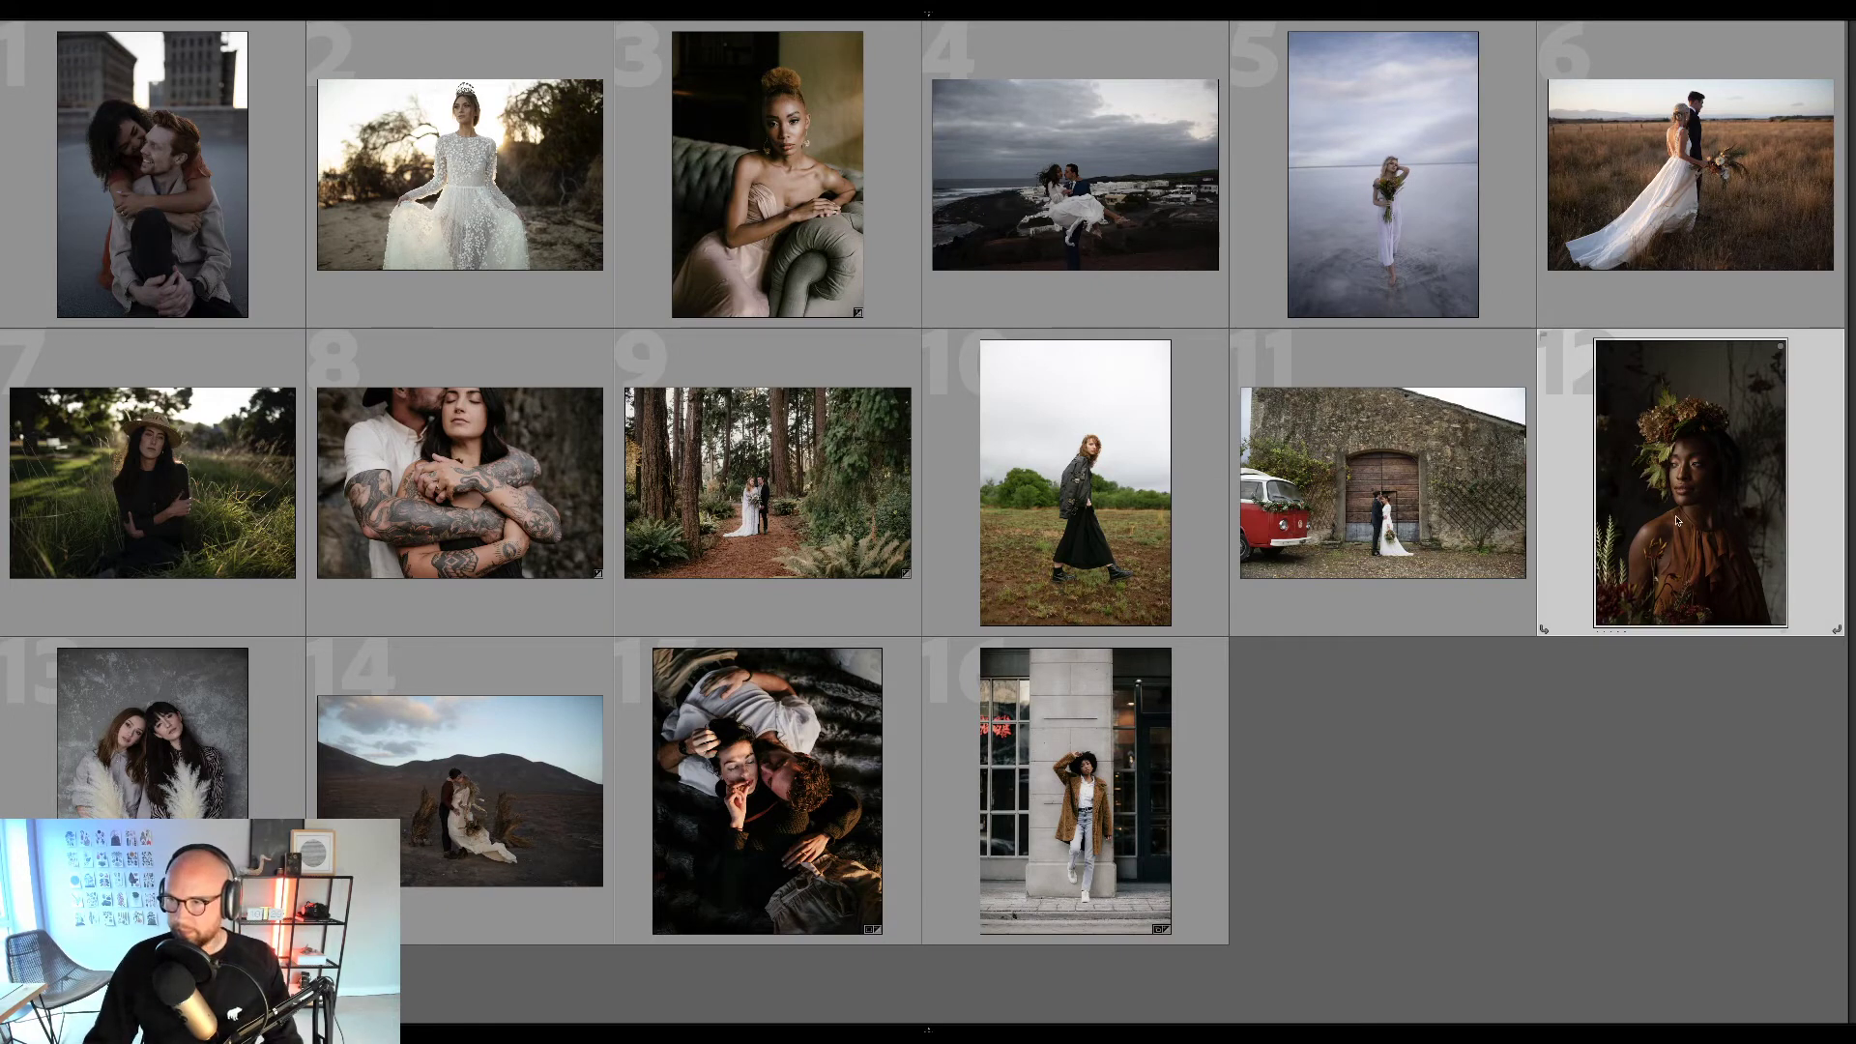
pyautogui.press('d')
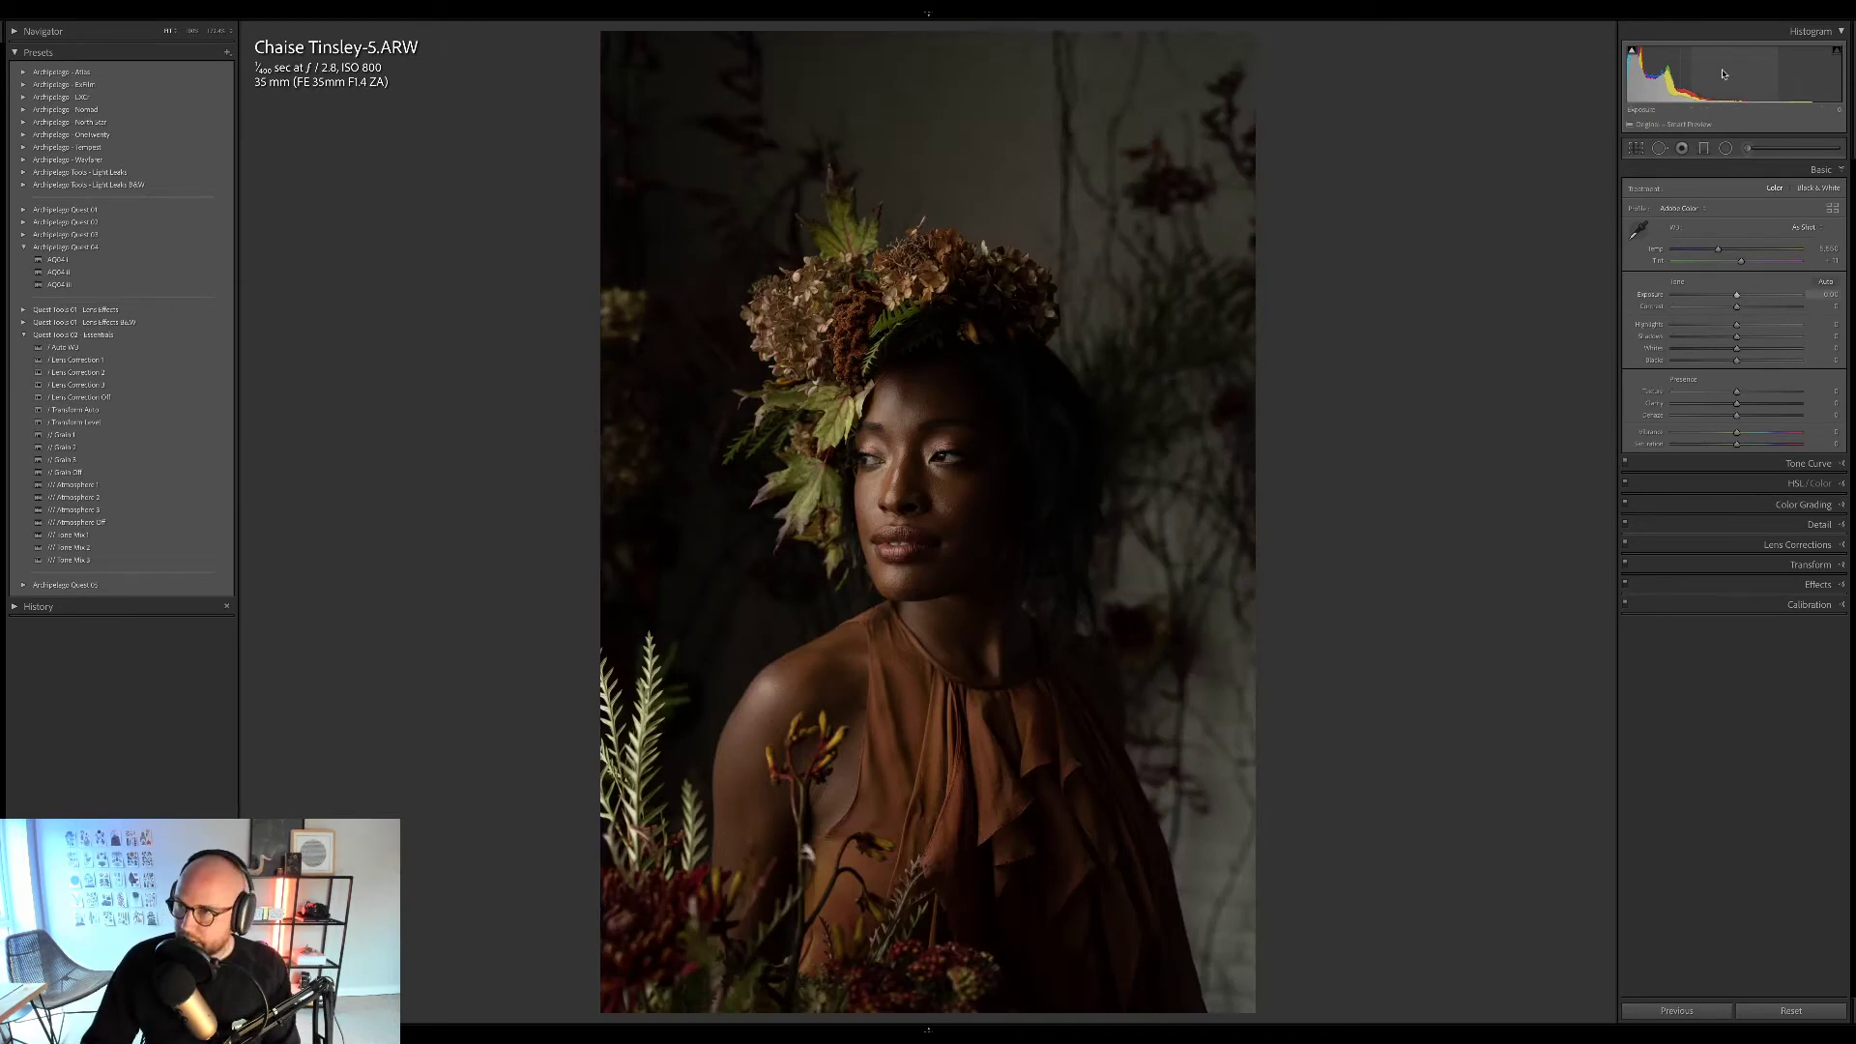
# Raise the portrait's exposure to +0.79 and apply the AQ04 I preset.
pyautogui.moveTo(1721, 73); pyautogui.dragTo(1755, 73)
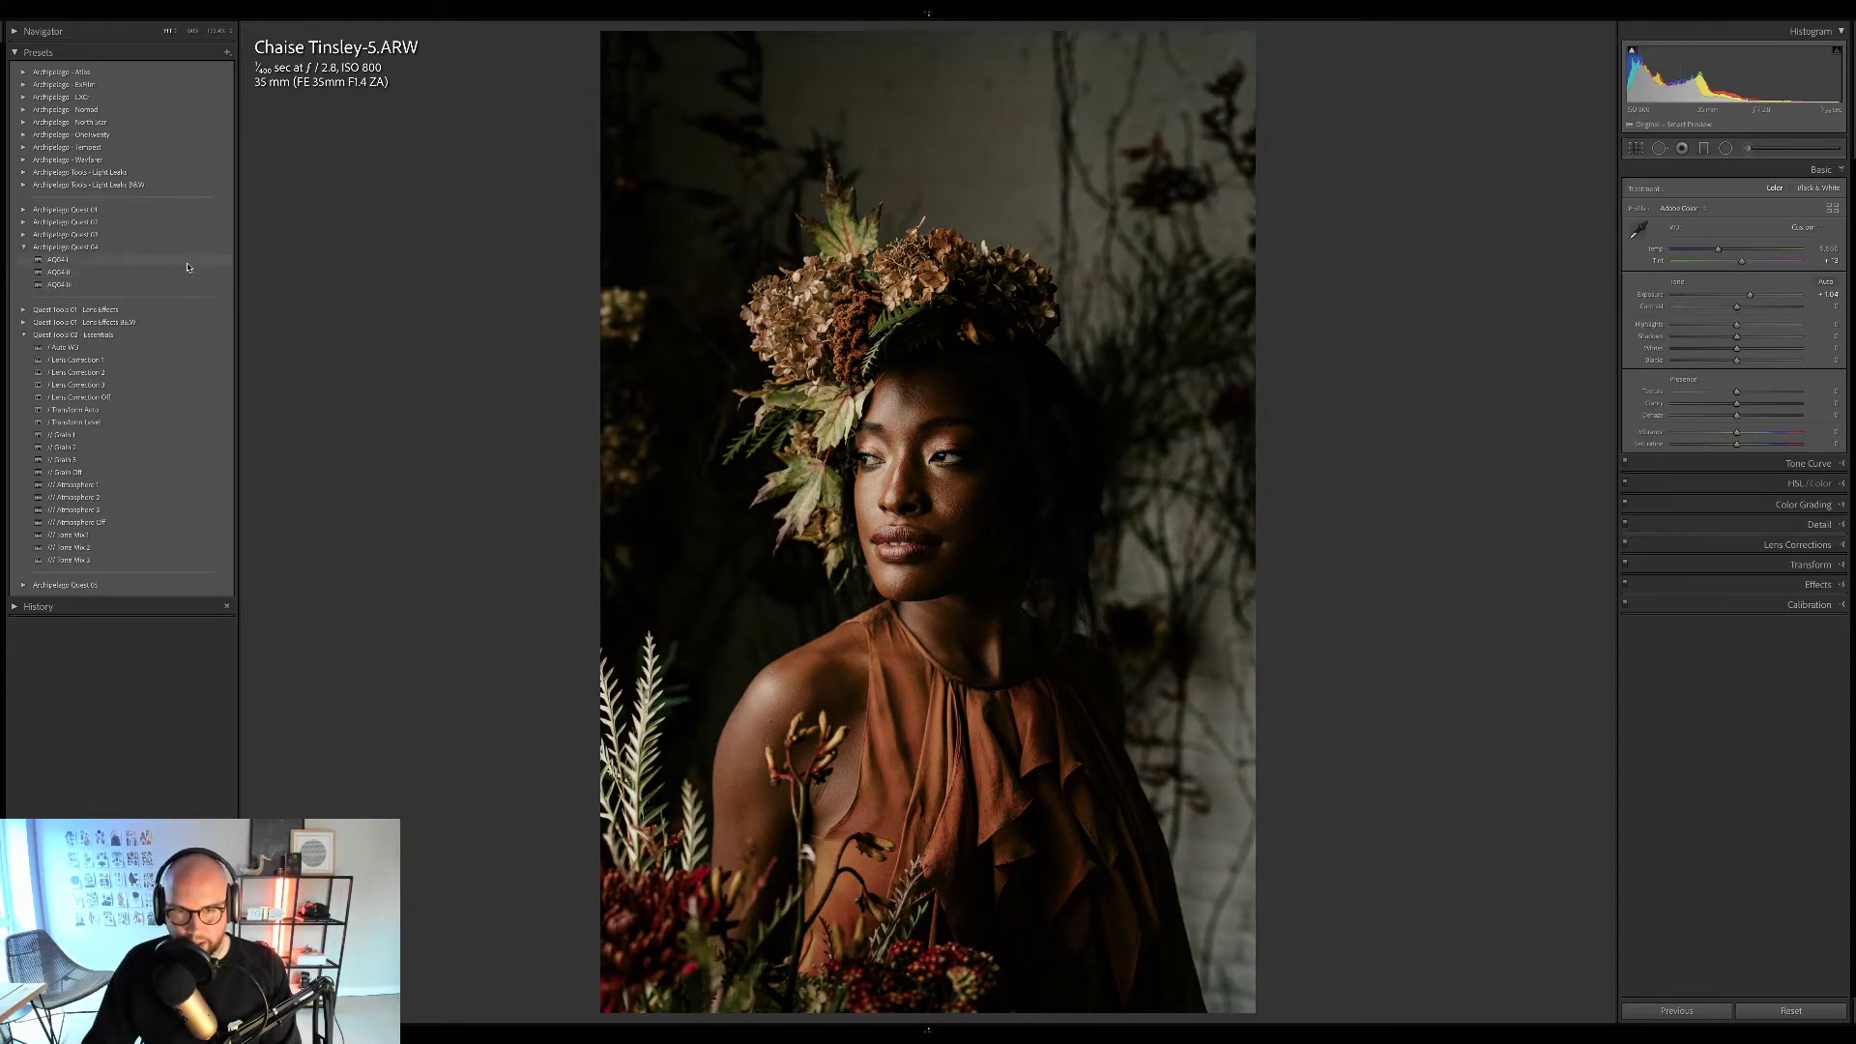
pyautogui.click(187, 263)
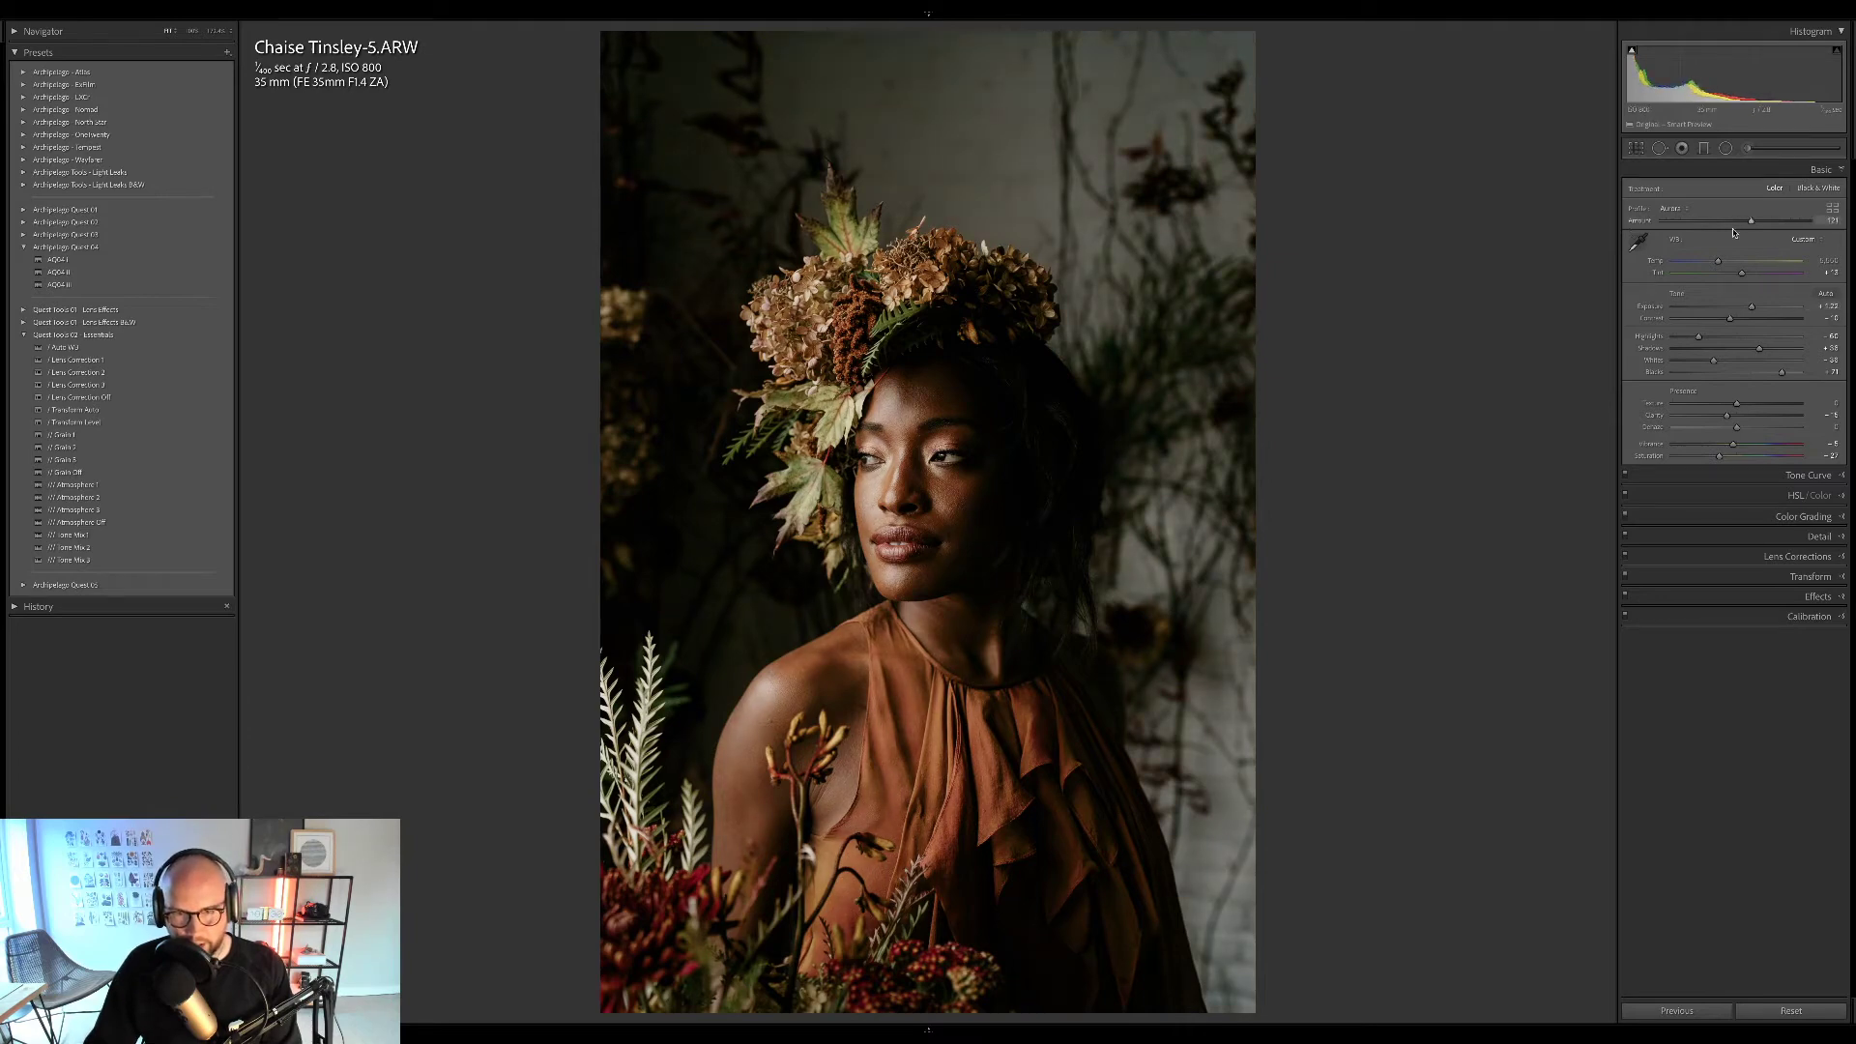
# Increase the preset's Profile Amount and show the portrait in Before/After view.
pyautogui.moveTo(1736, 222)
pyautogui.mouseDown()
pyautogui.moveTo(1631, 236)
pyautogui.moveTo(1766, 235)
pyautogui.moveTo(1726, 222)
pyautogui.moveTo(1751, 223)
pyautogui.mouseUp()
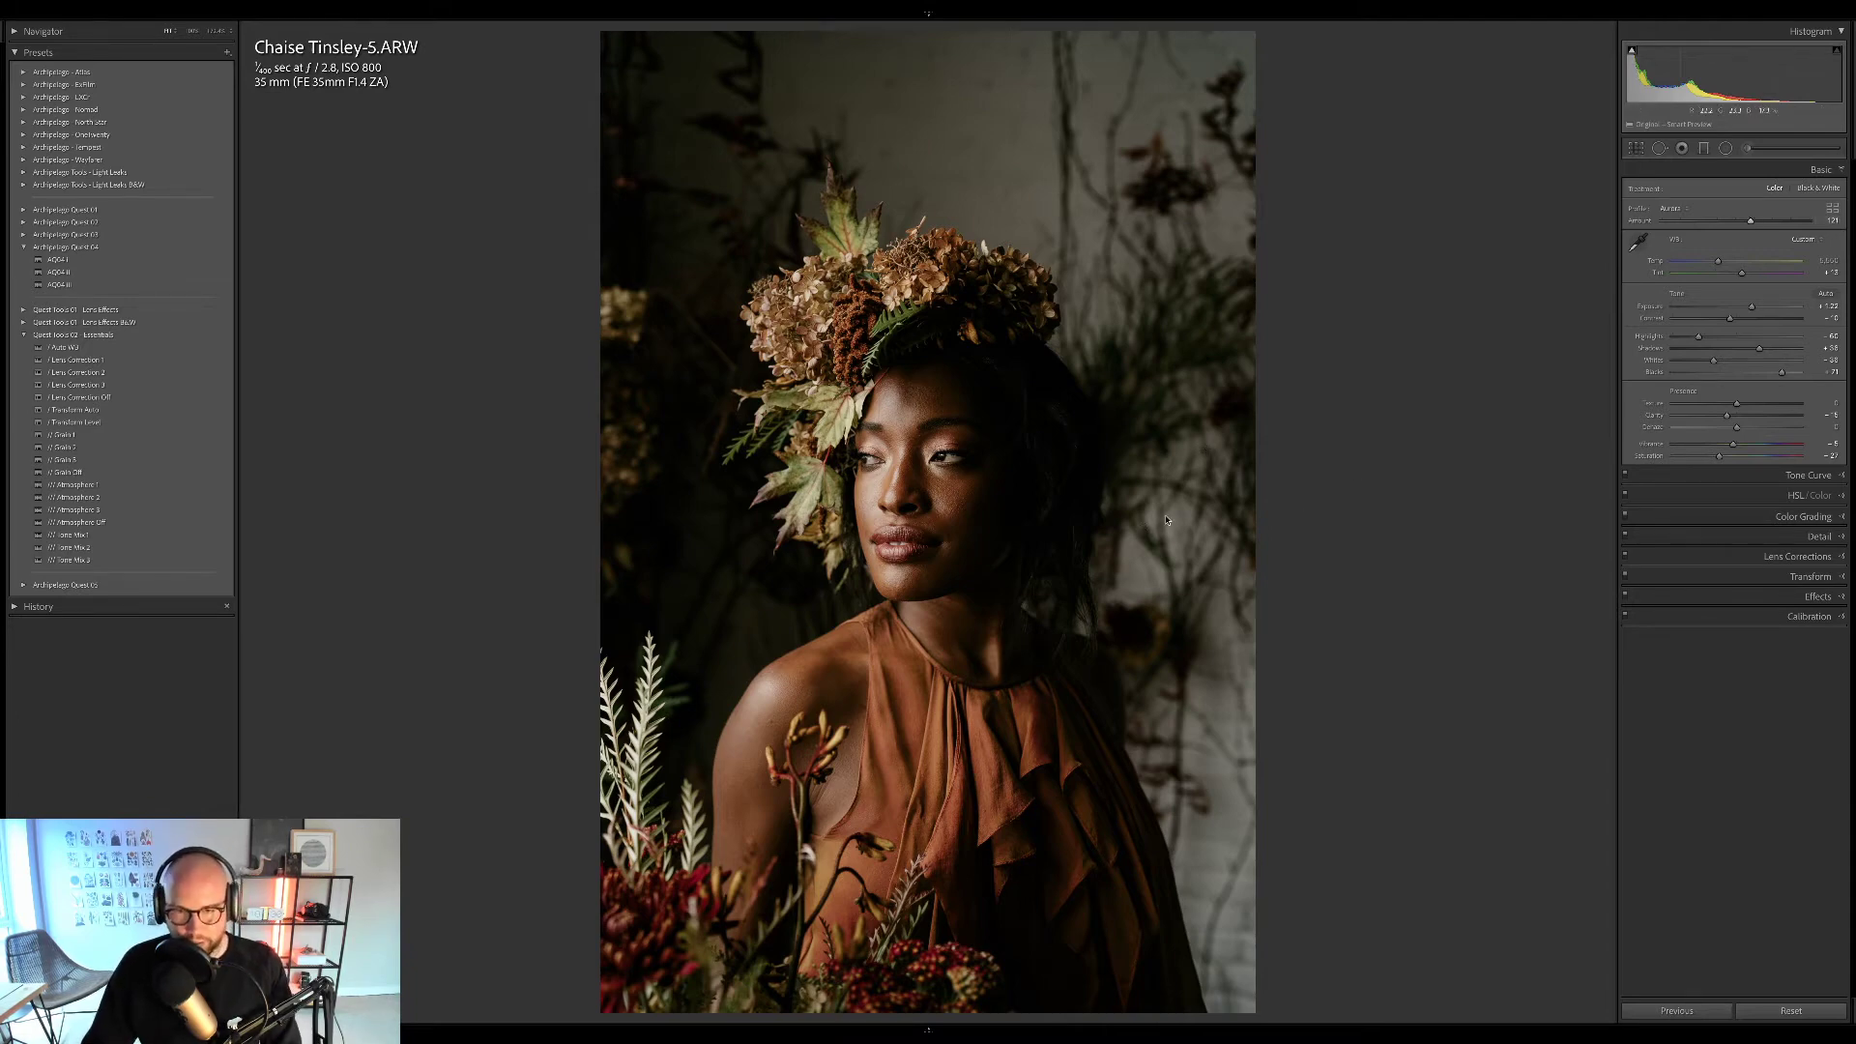
pyautogui.press('y')
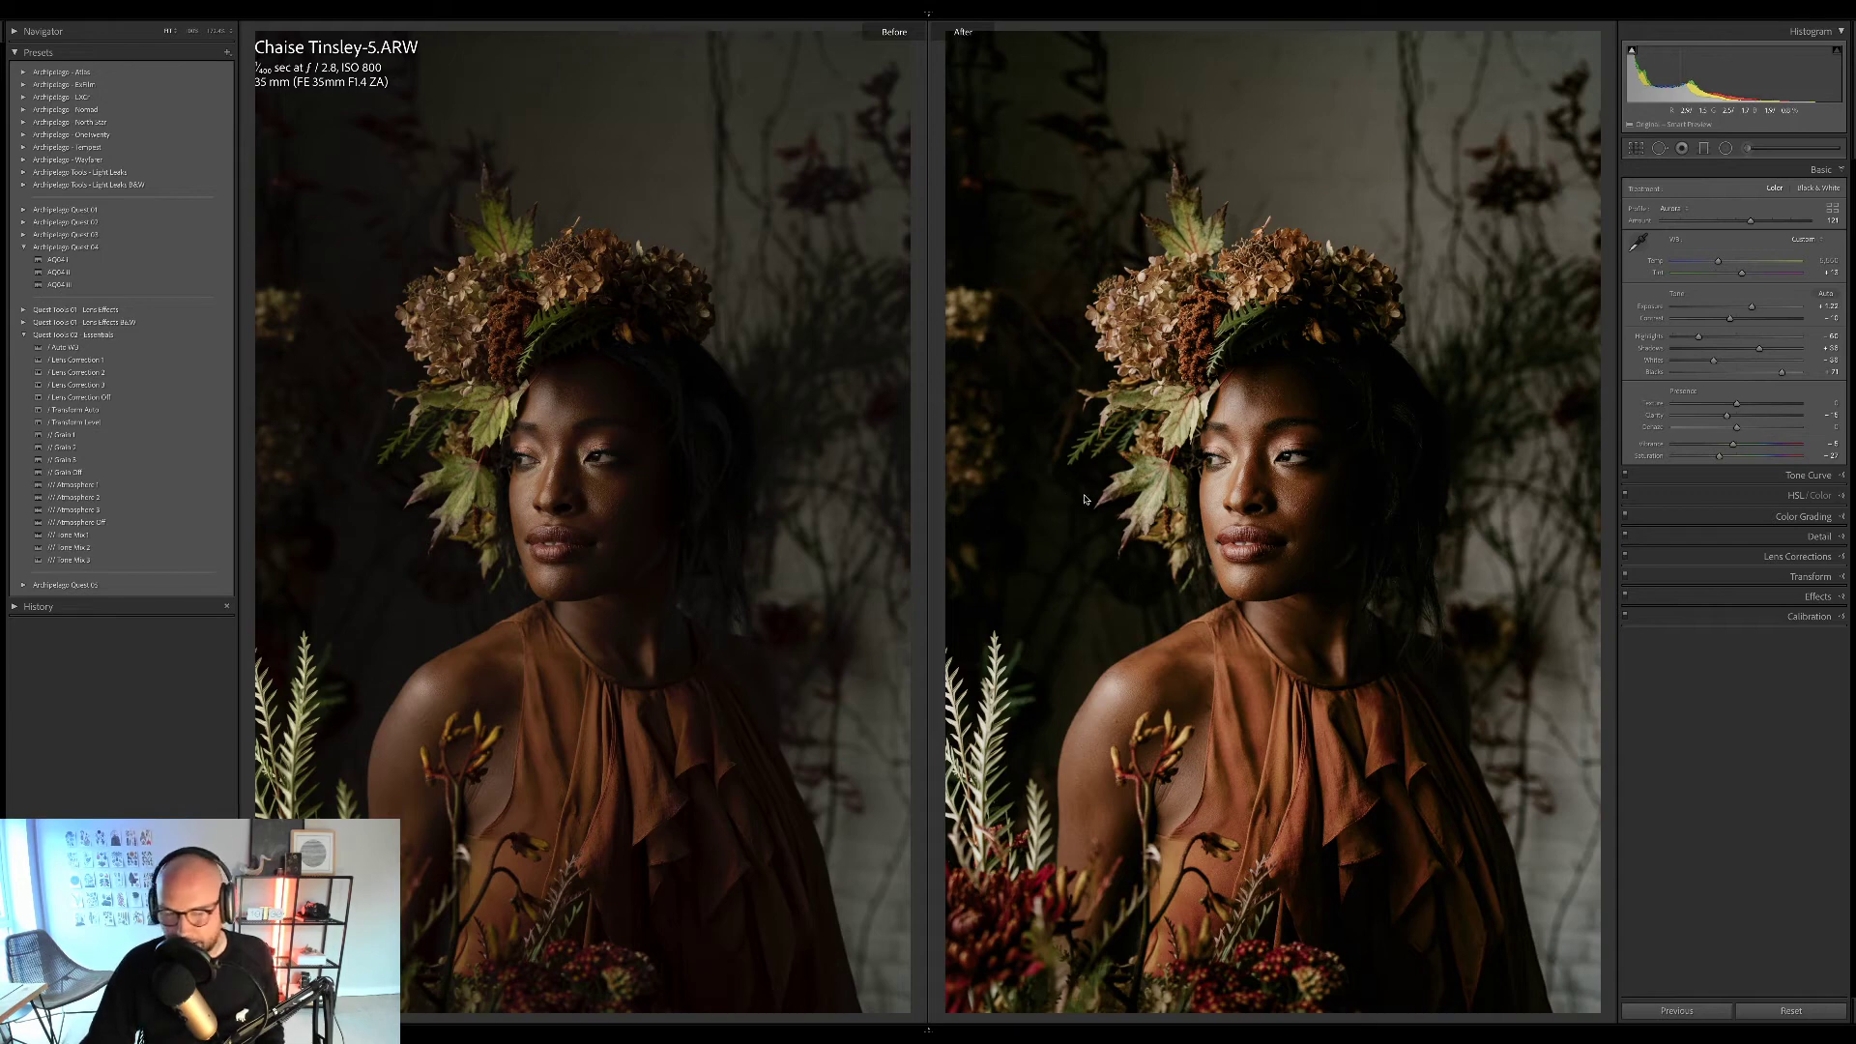
# Open the desert wedding photo (thumbnail 14) in Develop, apply Transform Level, and raise exposure.
pyautogui.press('g')
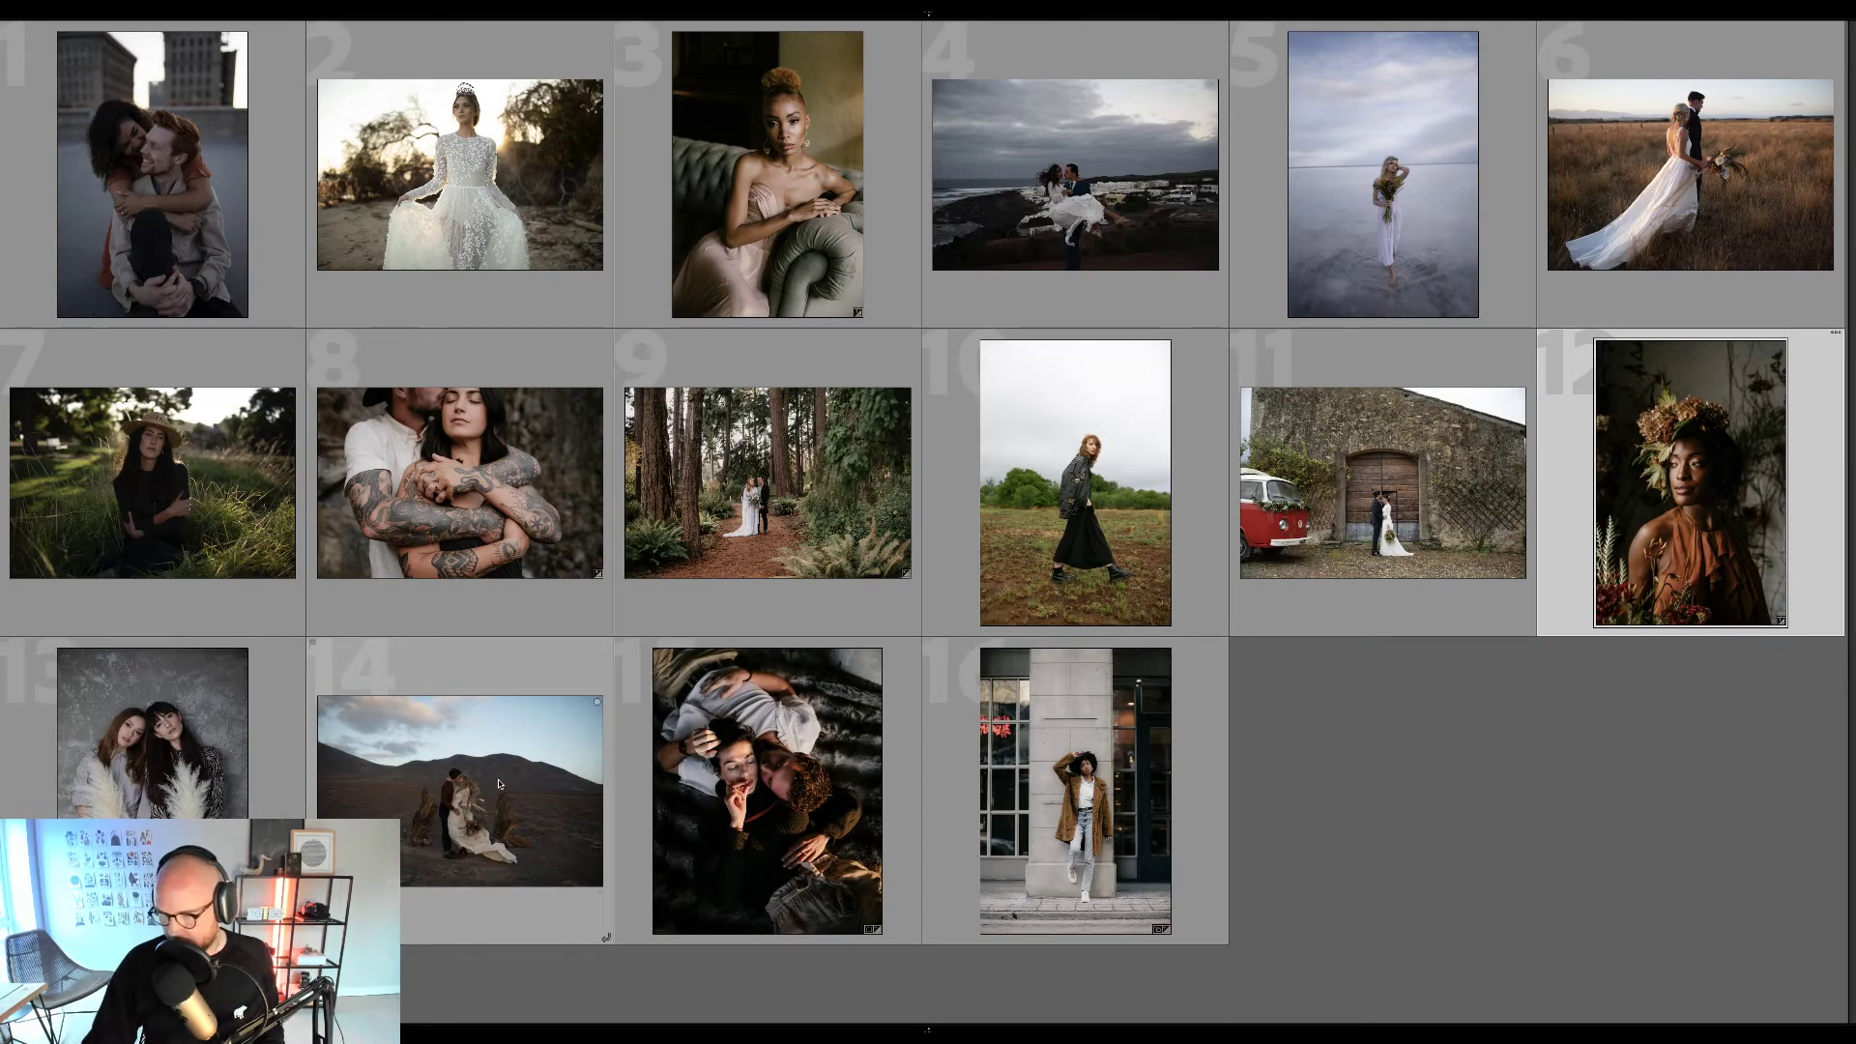
pyautogui.click(499, 783)
pyautogui.press('d')
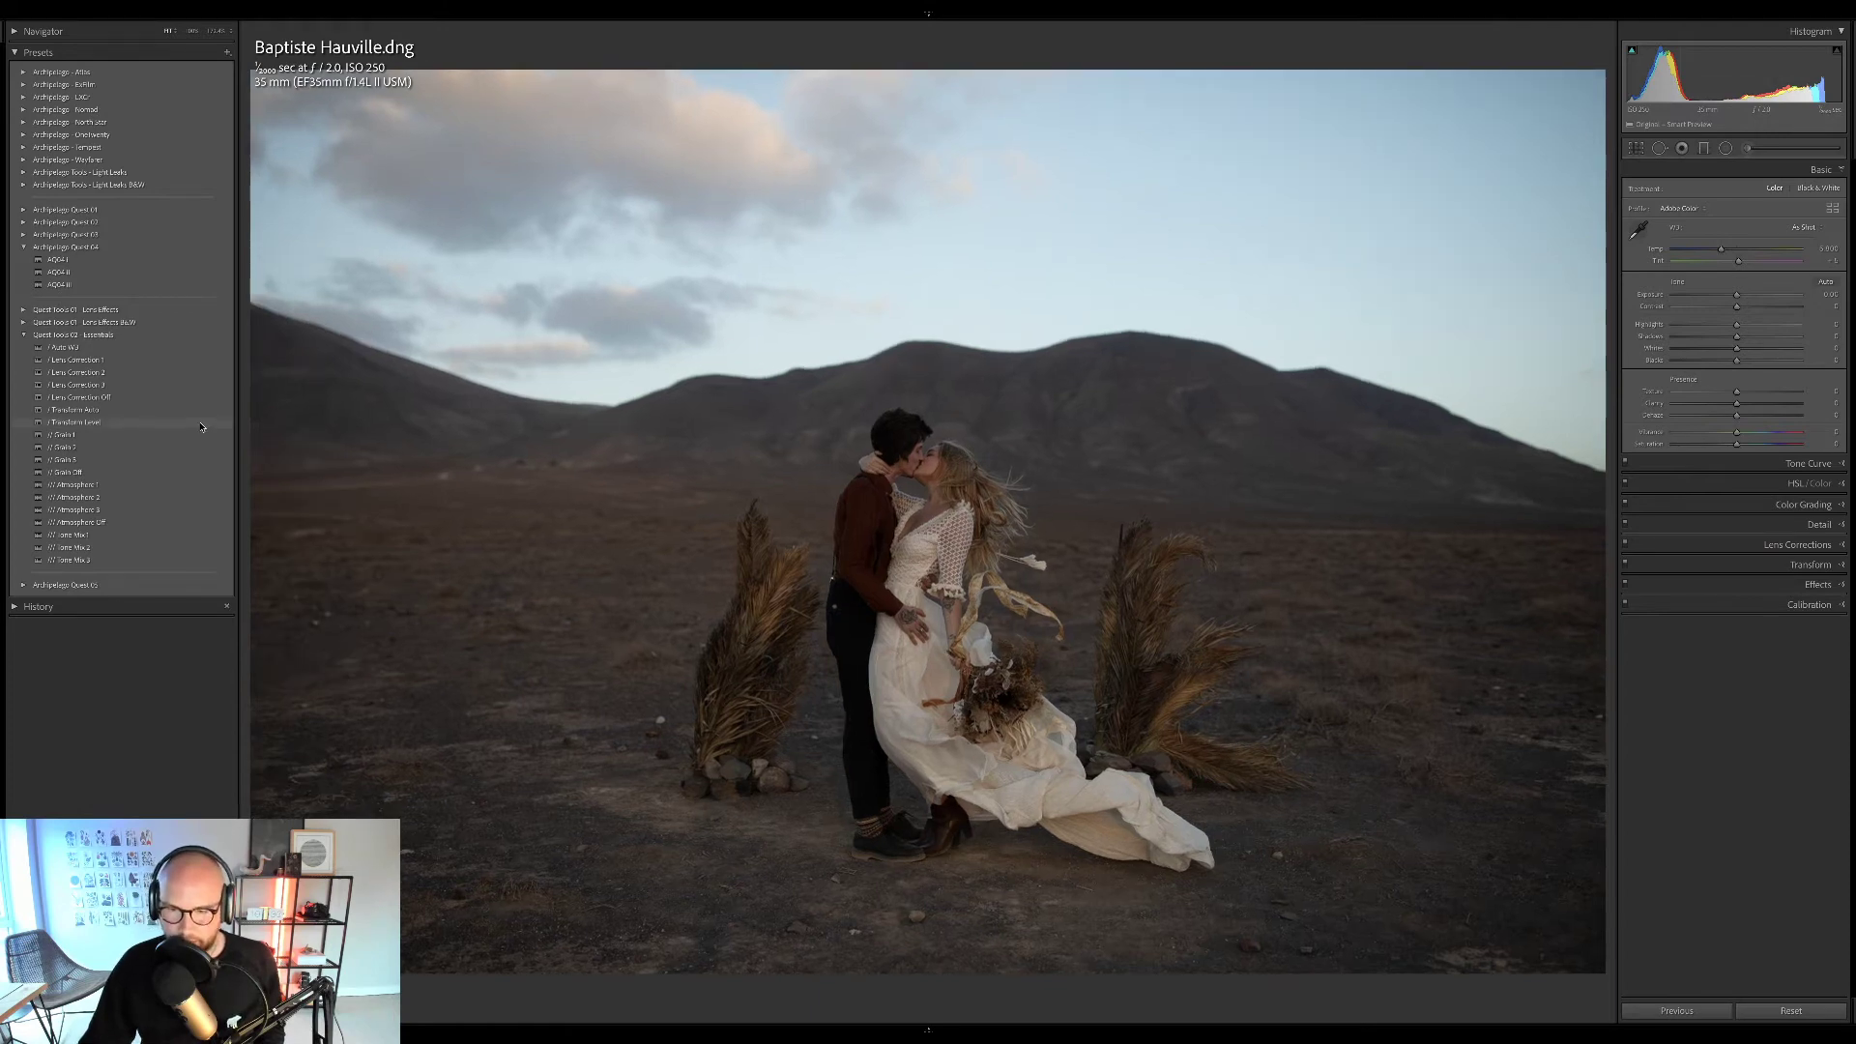
pyautogui.click(202, 424)
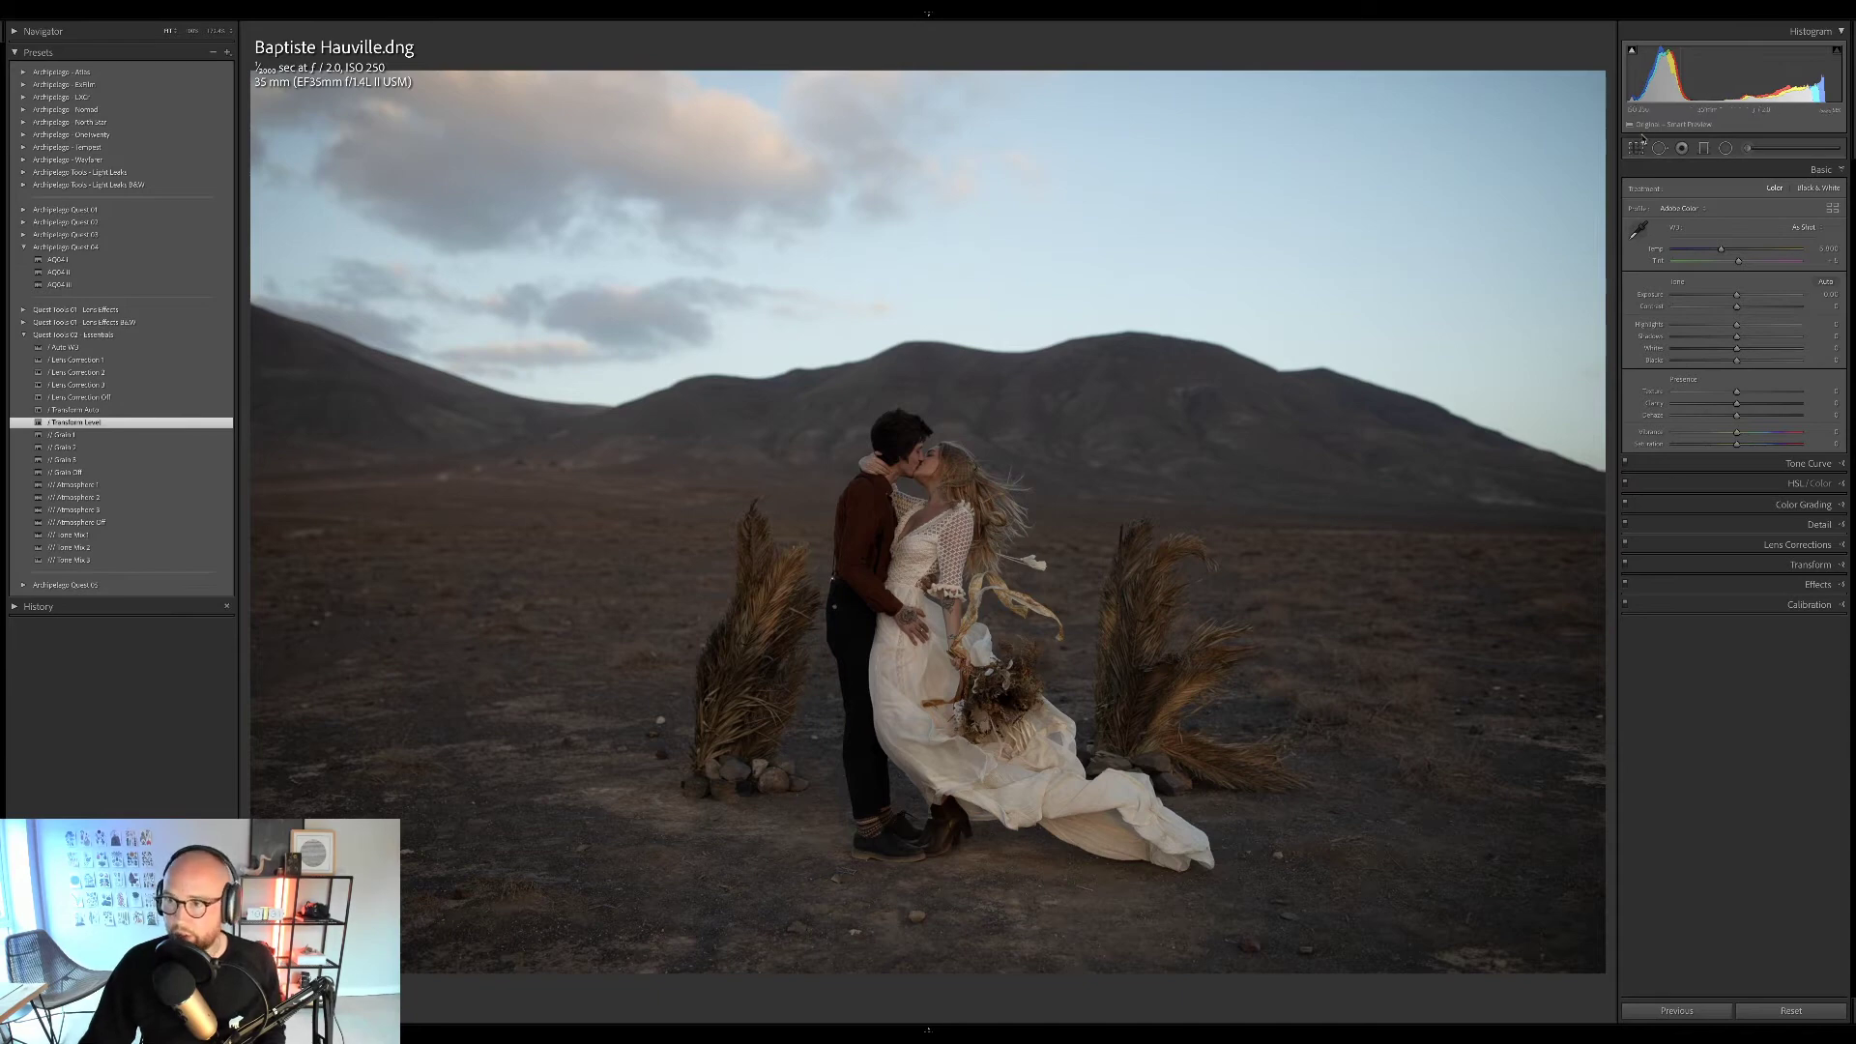
pyautogui.moveTo(1735, 72); pyautogui.dragTo(1765, 73)
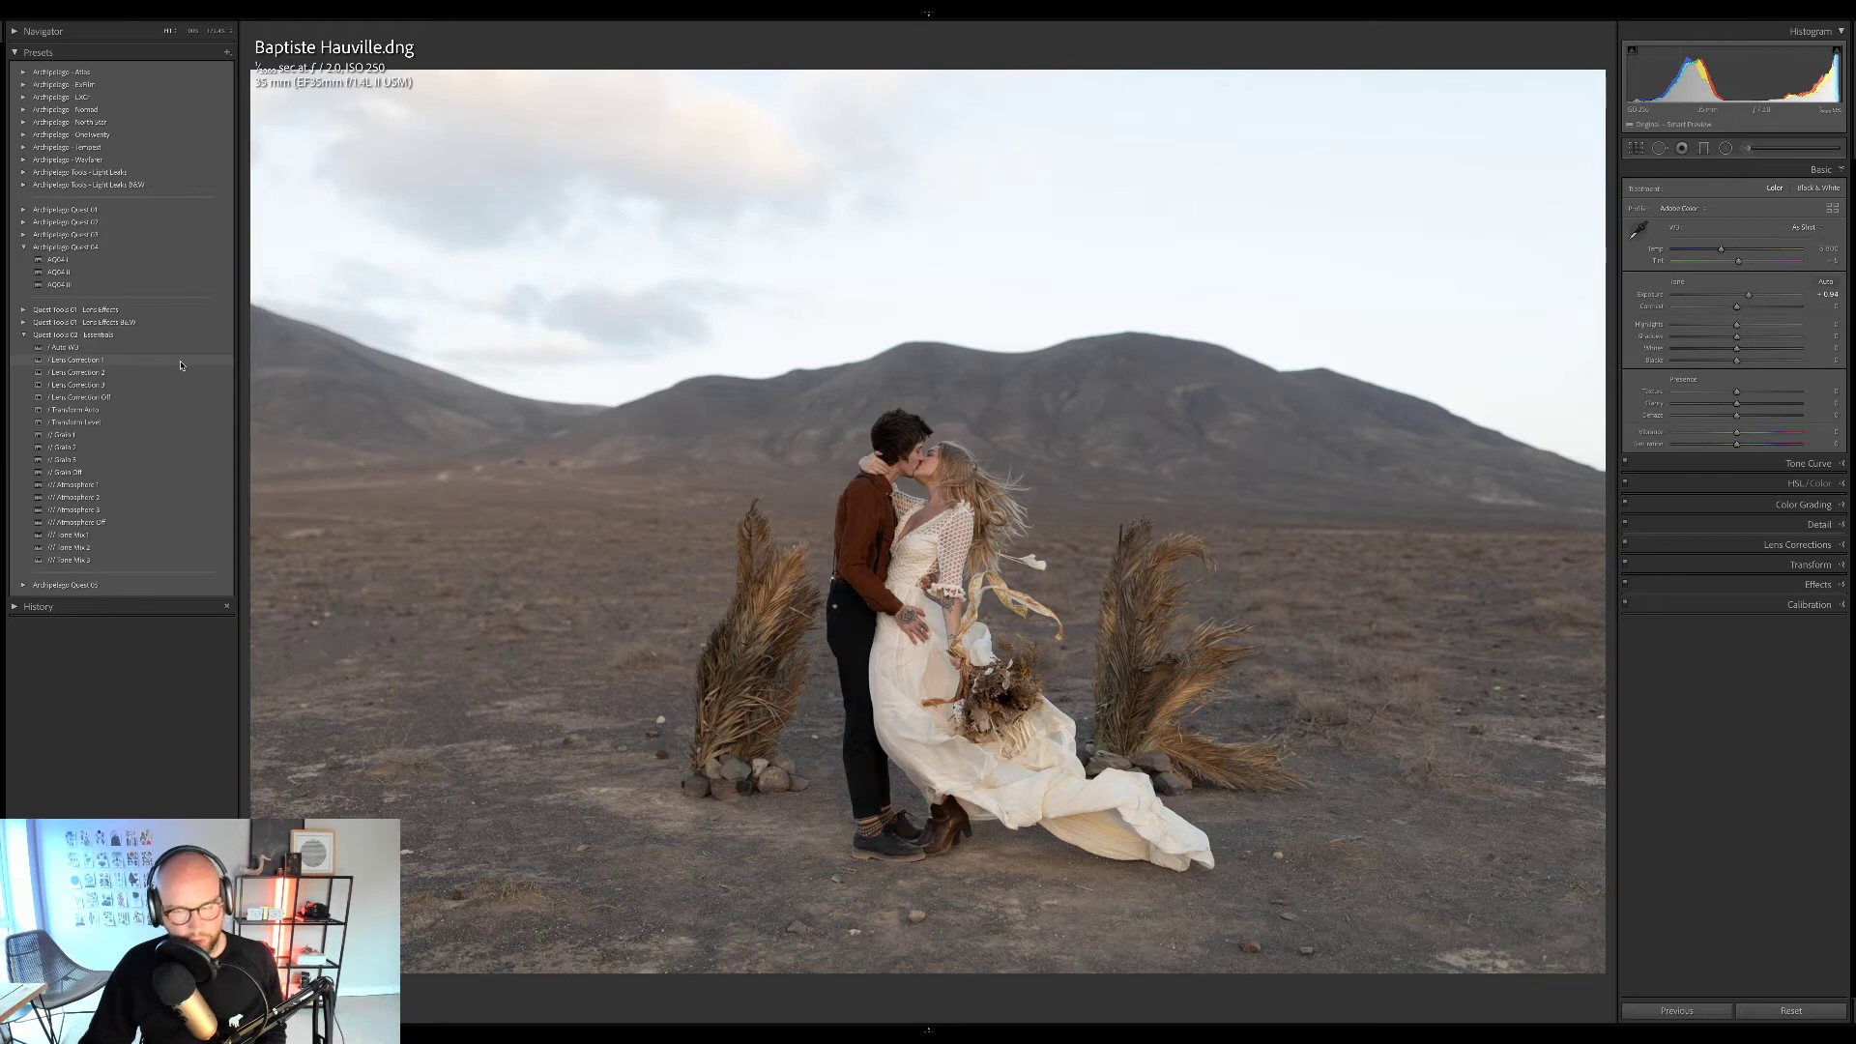
# Apply the Lens Correction 1 preset and warm the Temp to about 7,009.
pyautogui.click(180, 364)
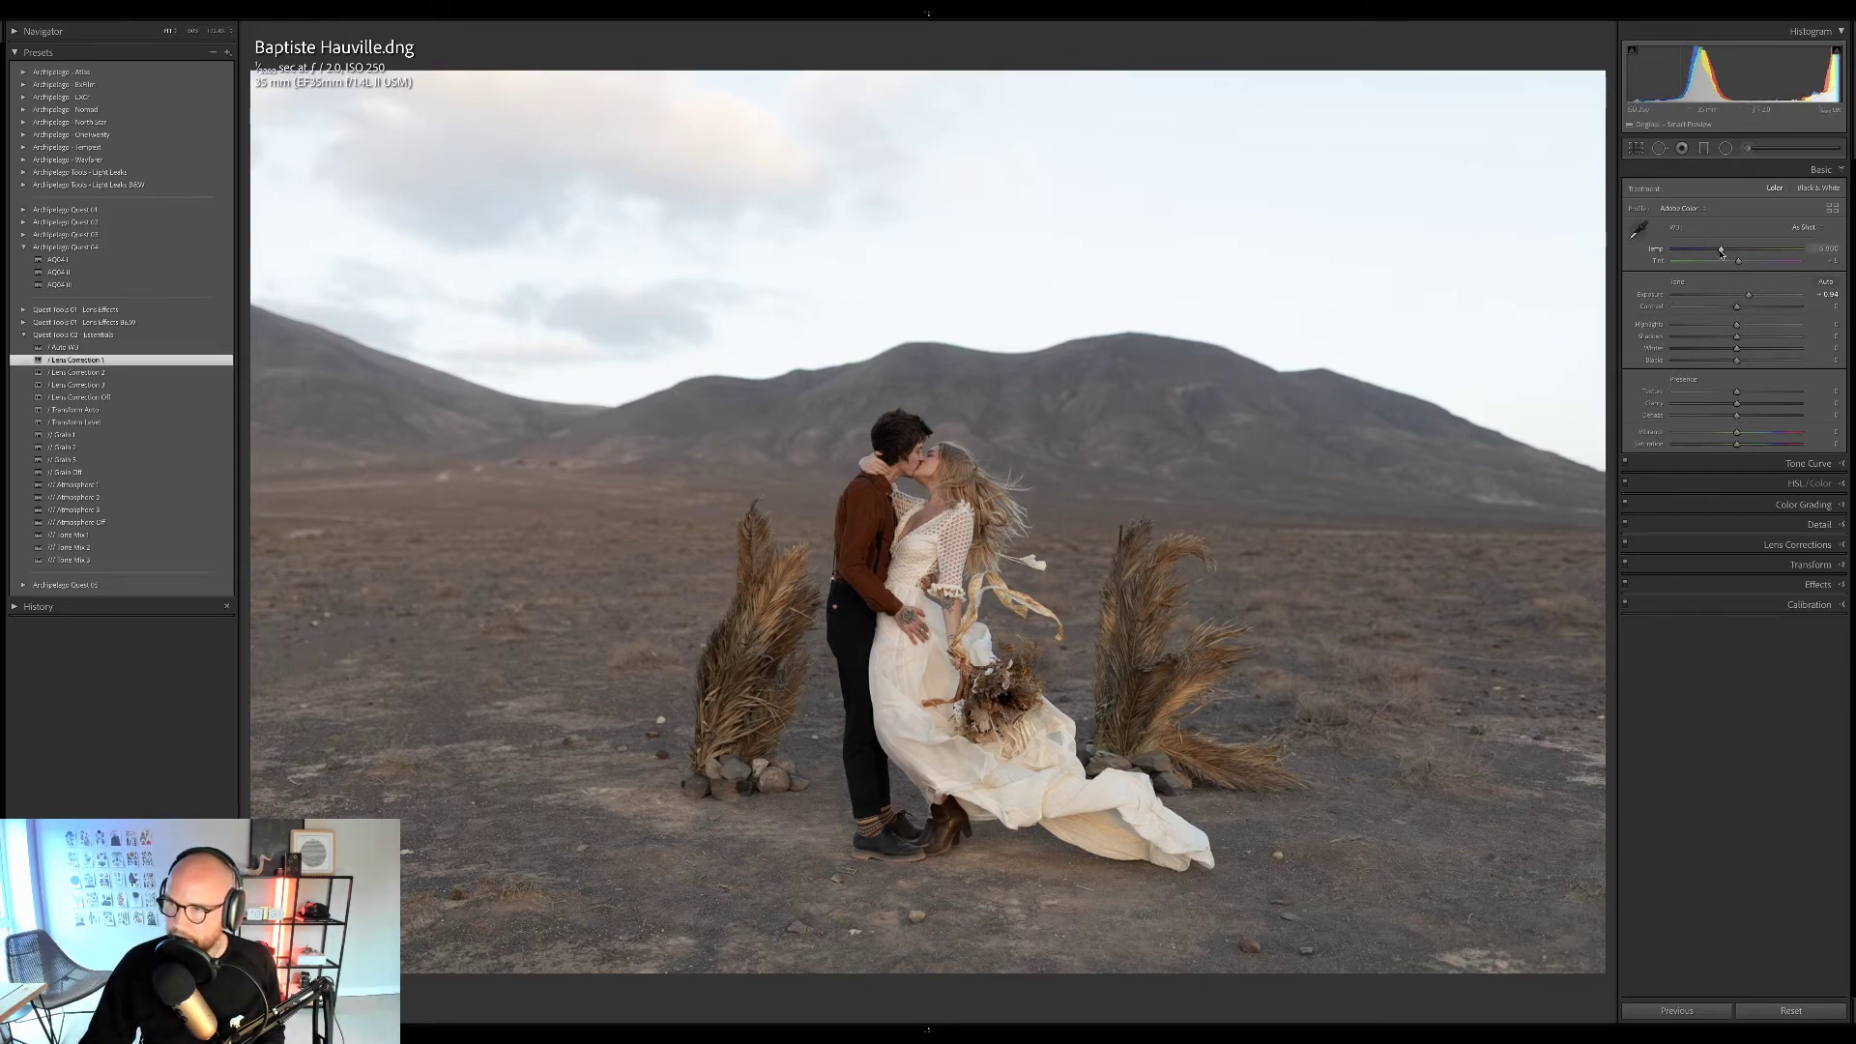
pyautogui.moveTo(1722, 250); pyautogui.dragTo(1737, 249)
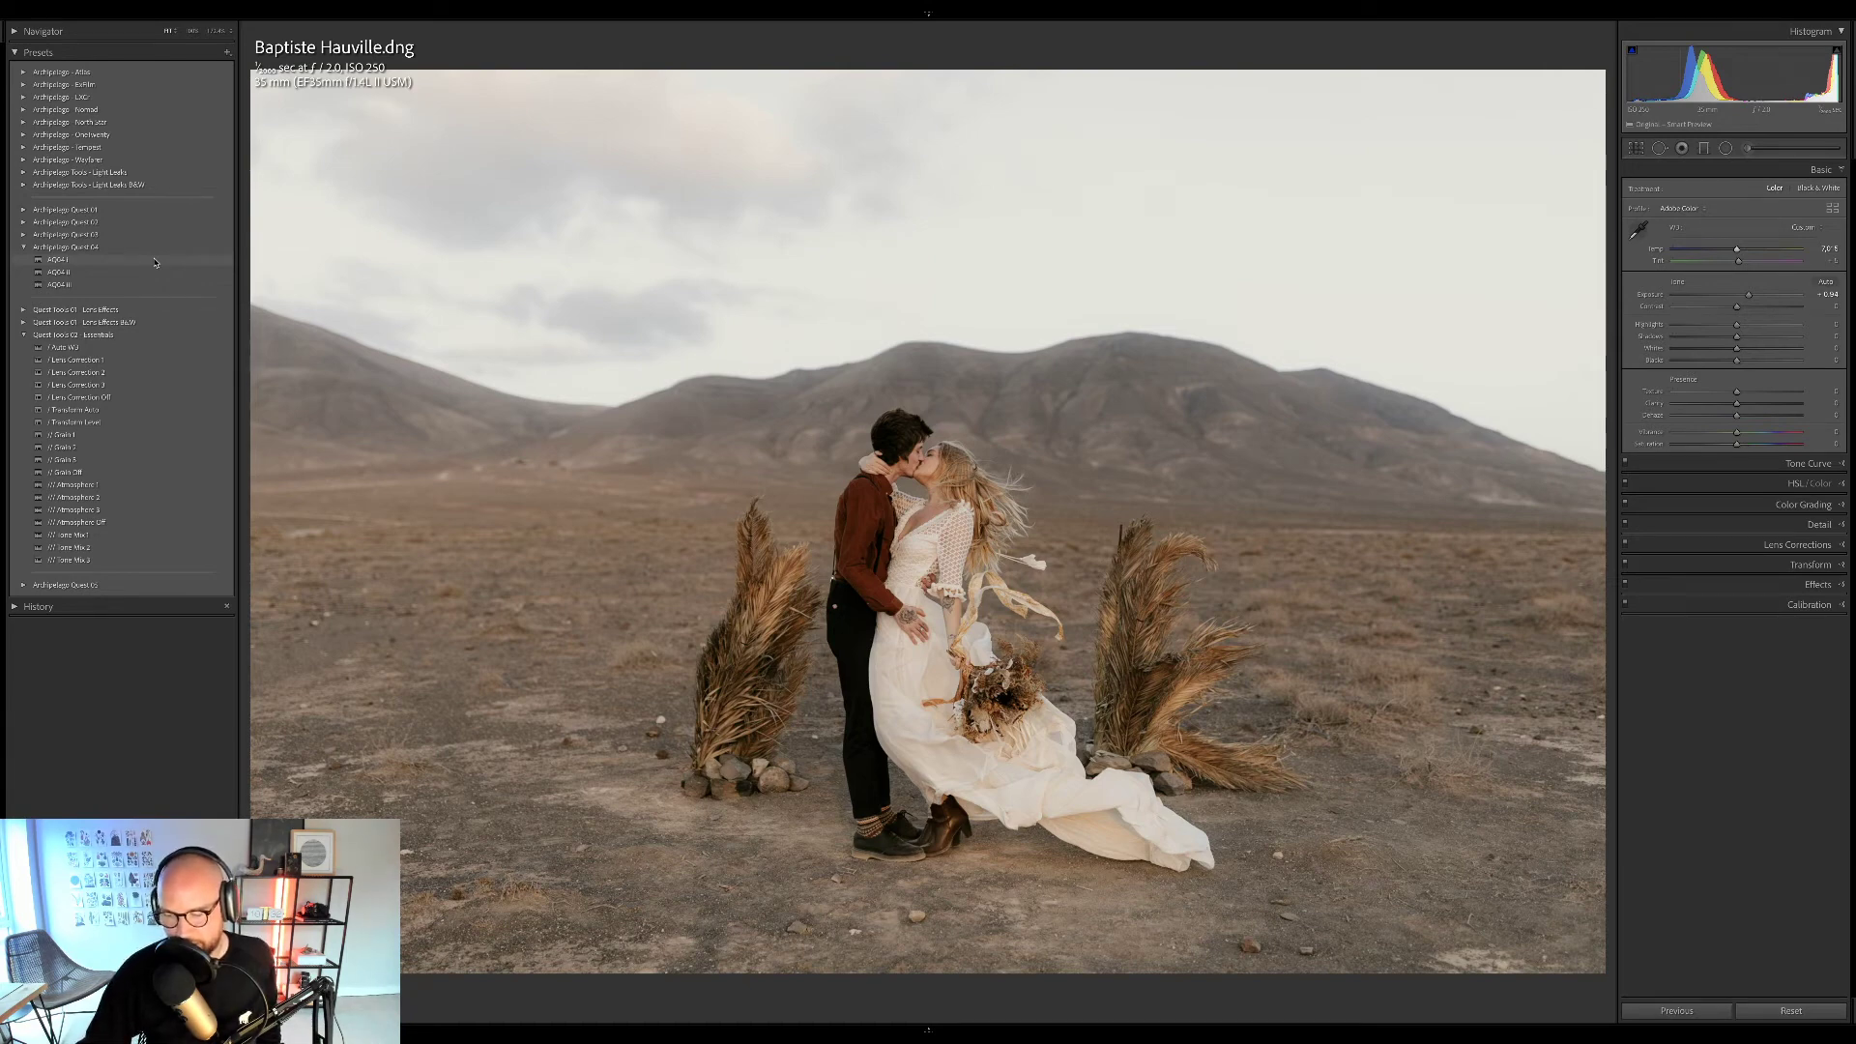
# Apply AQ04 I with a stronger Profile Amount, then add the Atmosphere 3 preset.
pyautogui.click(154, 262)
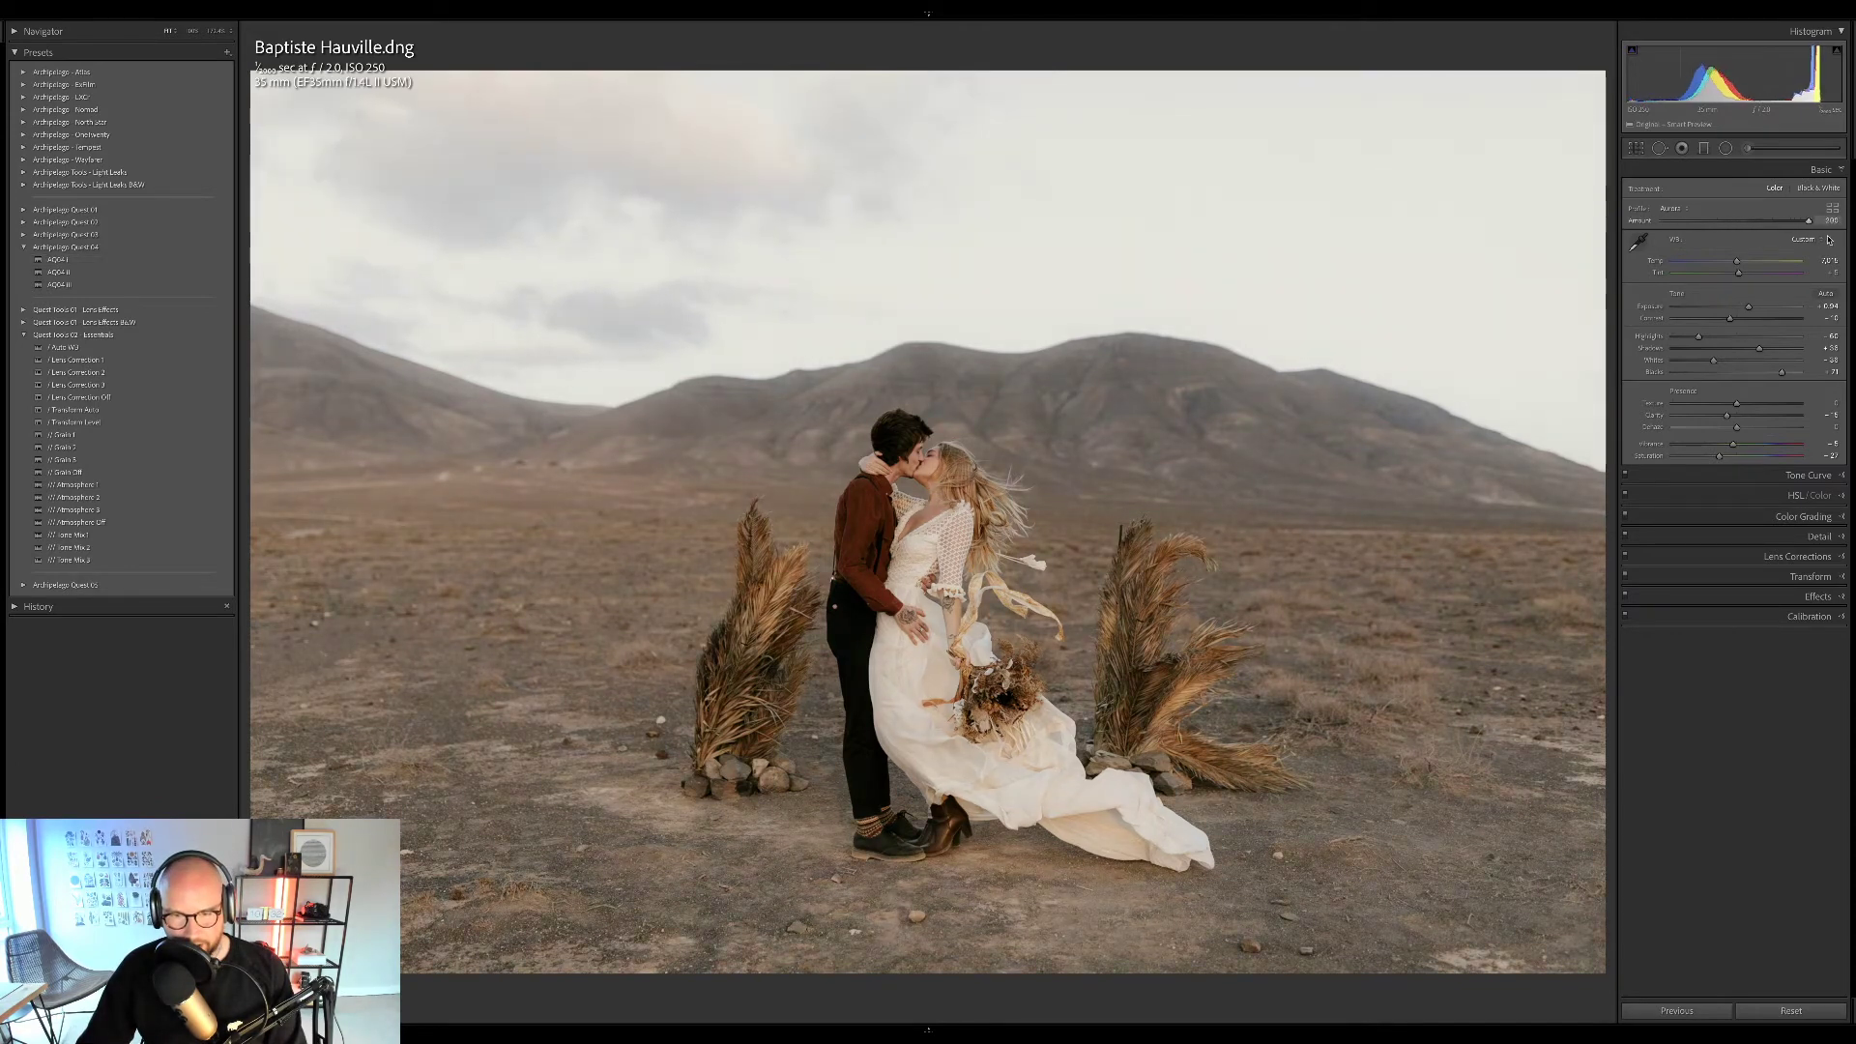
pyautogui.moveTo(1663, 221); pyautogui.dragTo(1707, 231)
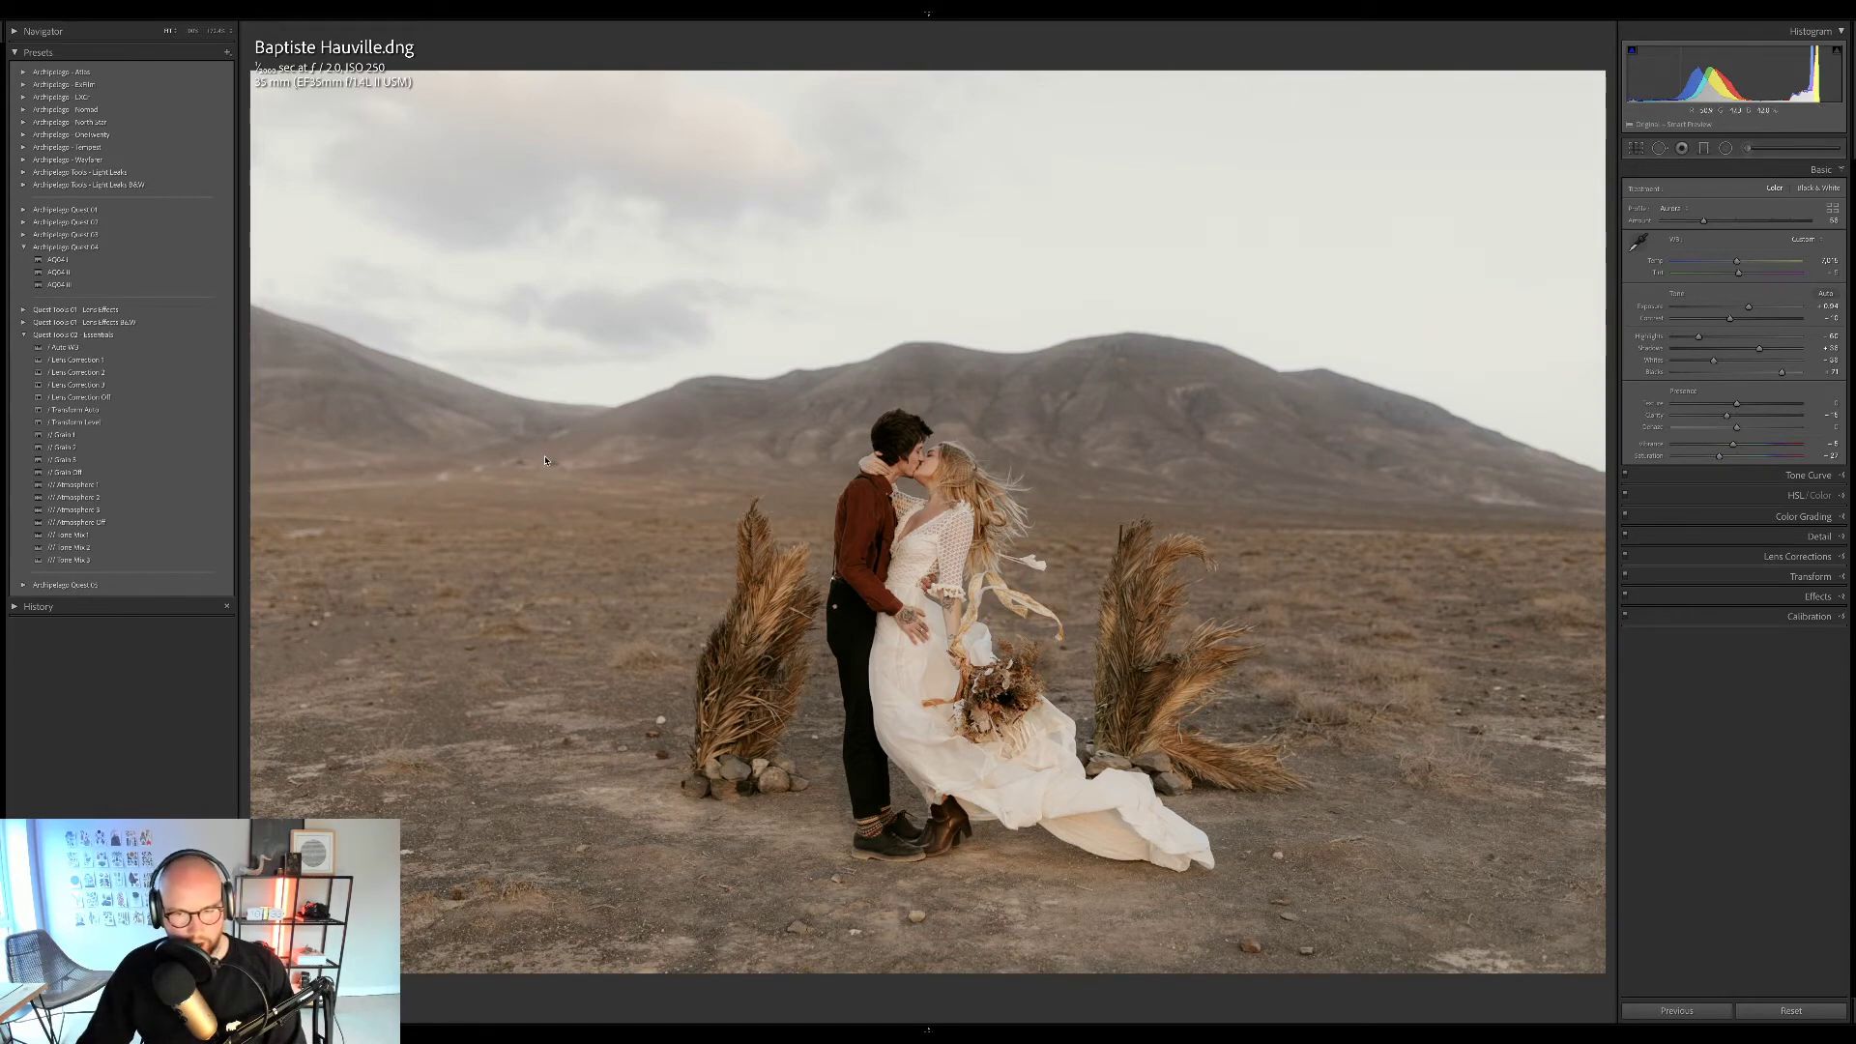
pyautogui.click(158, 488)
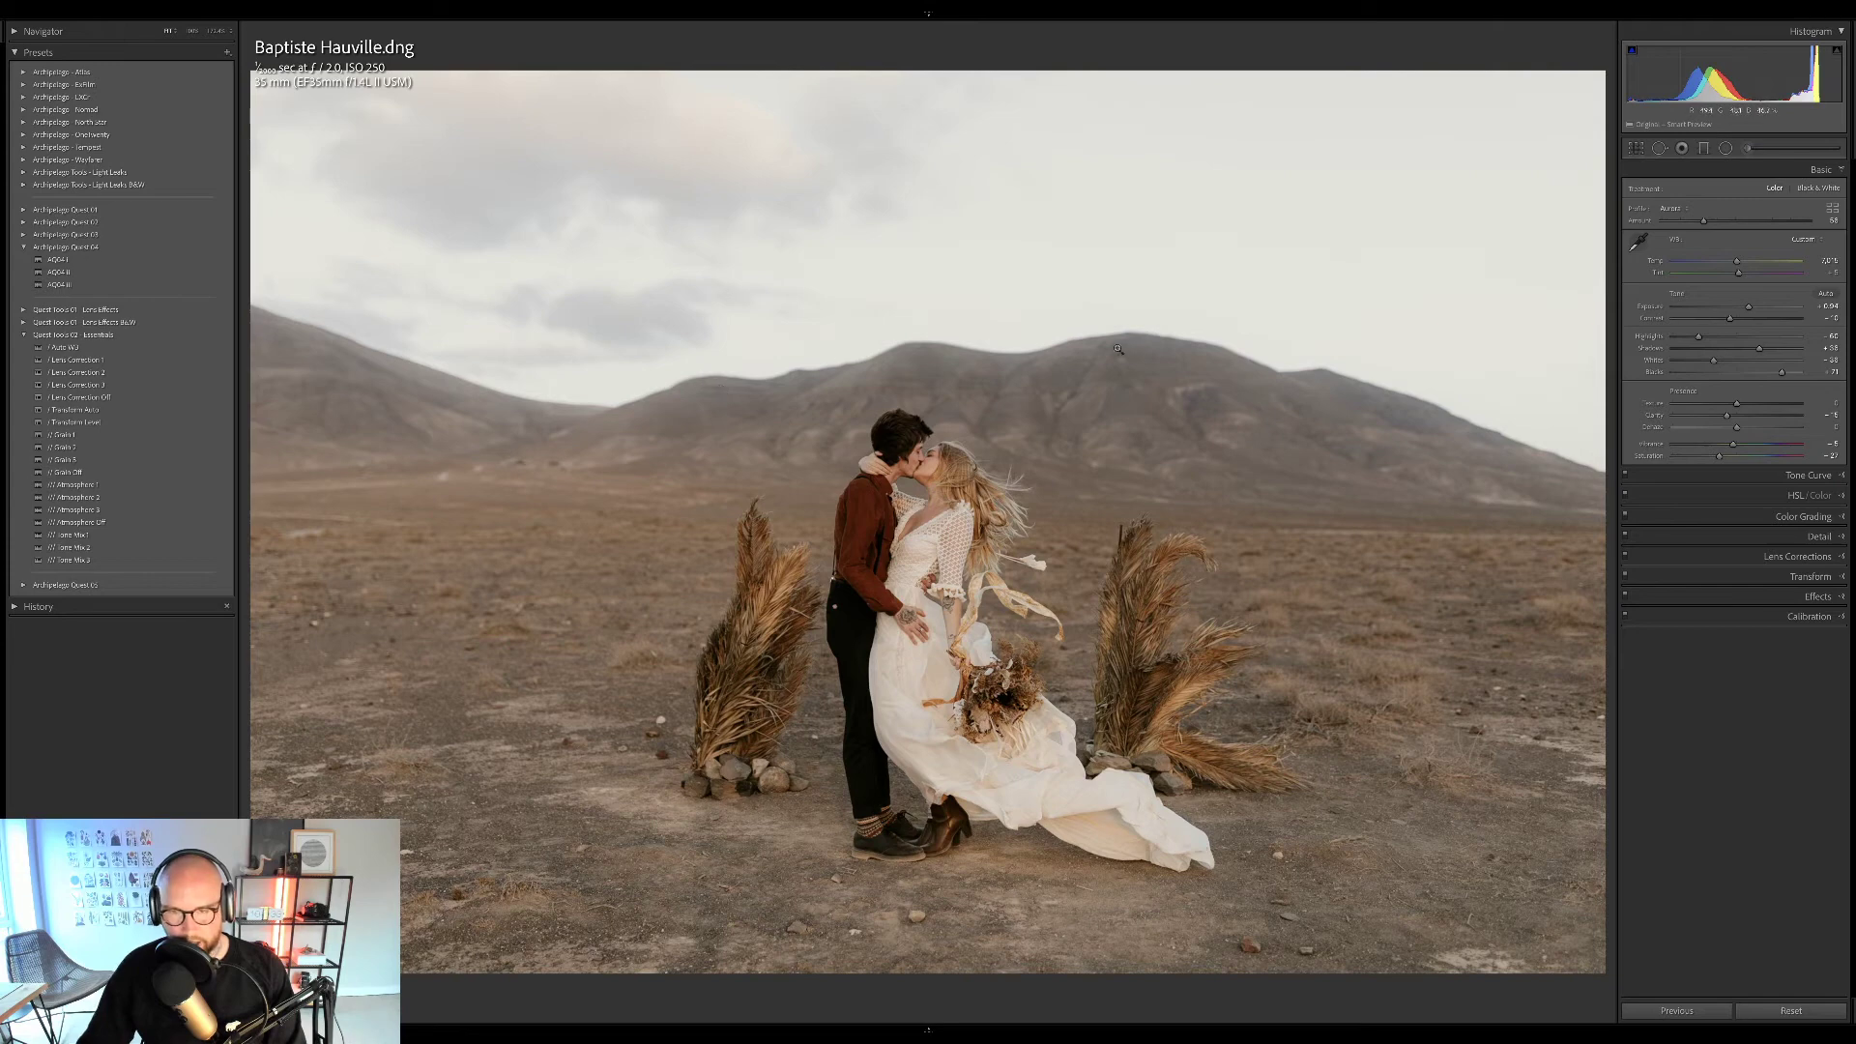
pyautogui.click(212, 514)
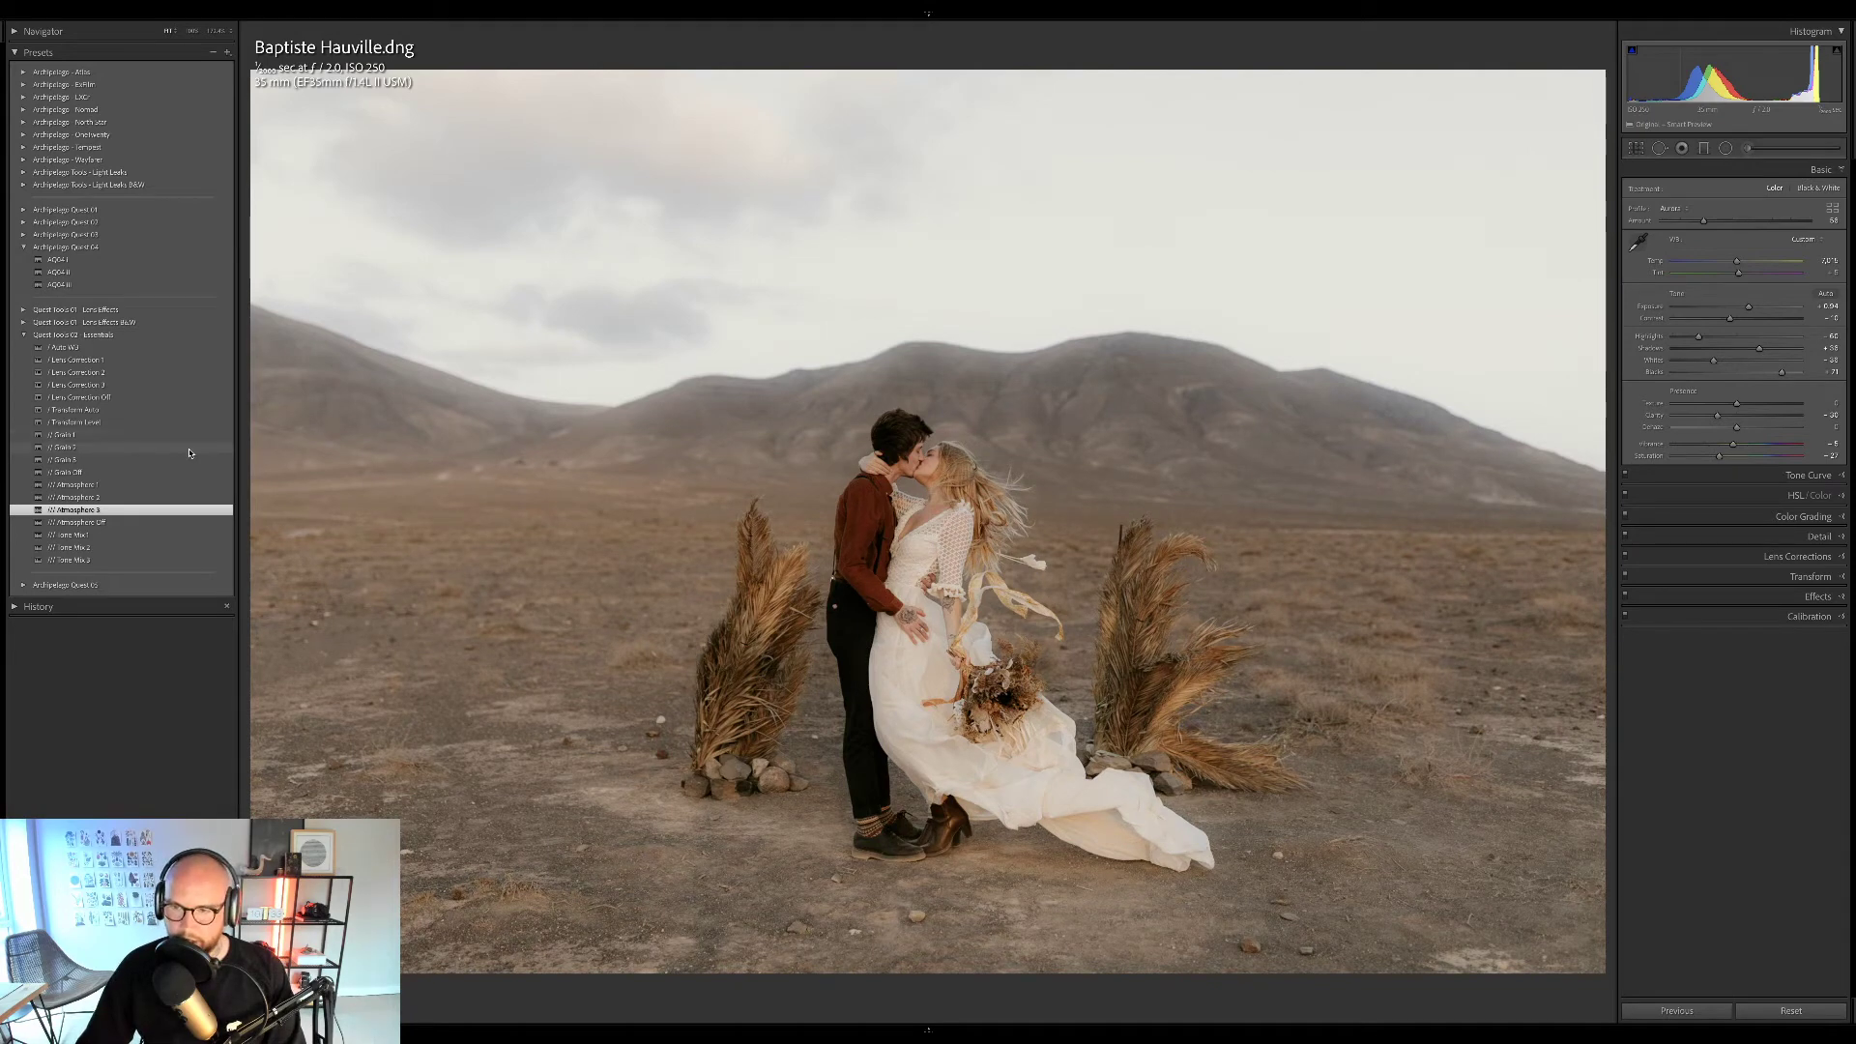
# Add Grain 1 and Tone Mix 2 presets, lower exposure slightly, and show Before/After.
pyautogui.click(181, 435)
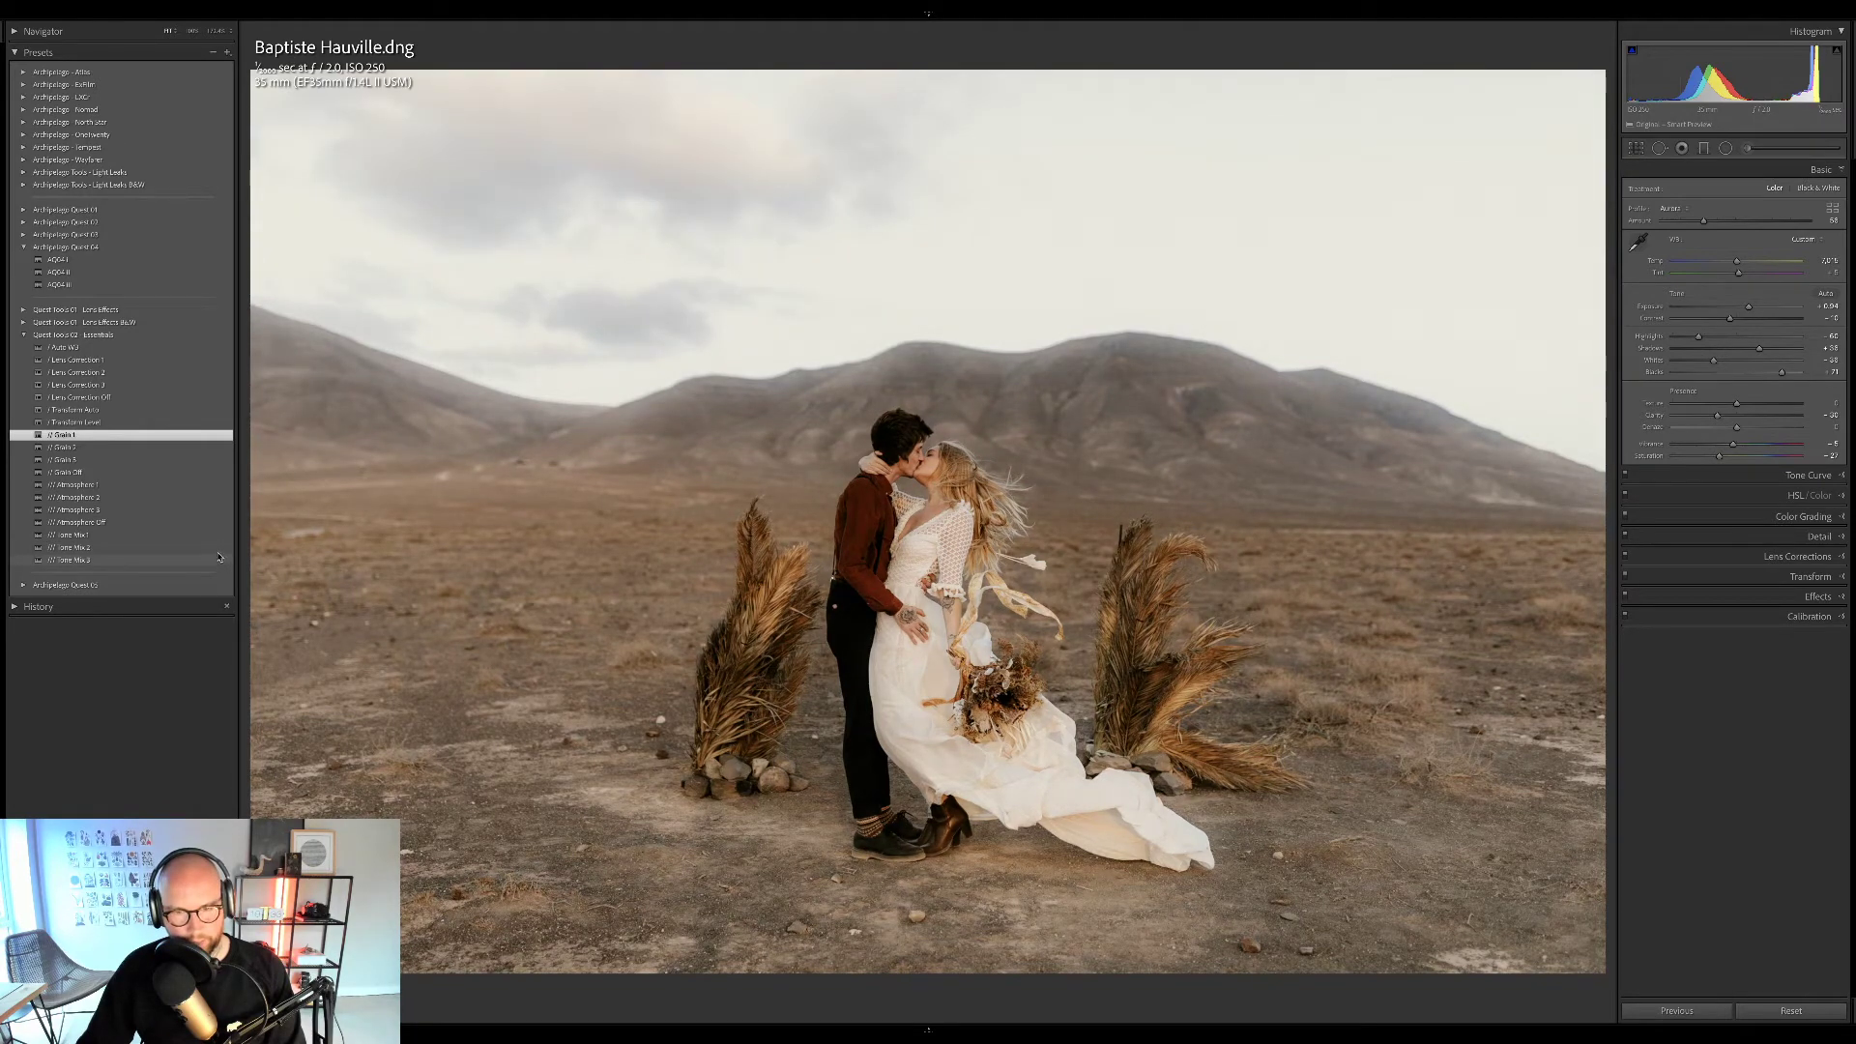
pyautogui.click(220, 549)
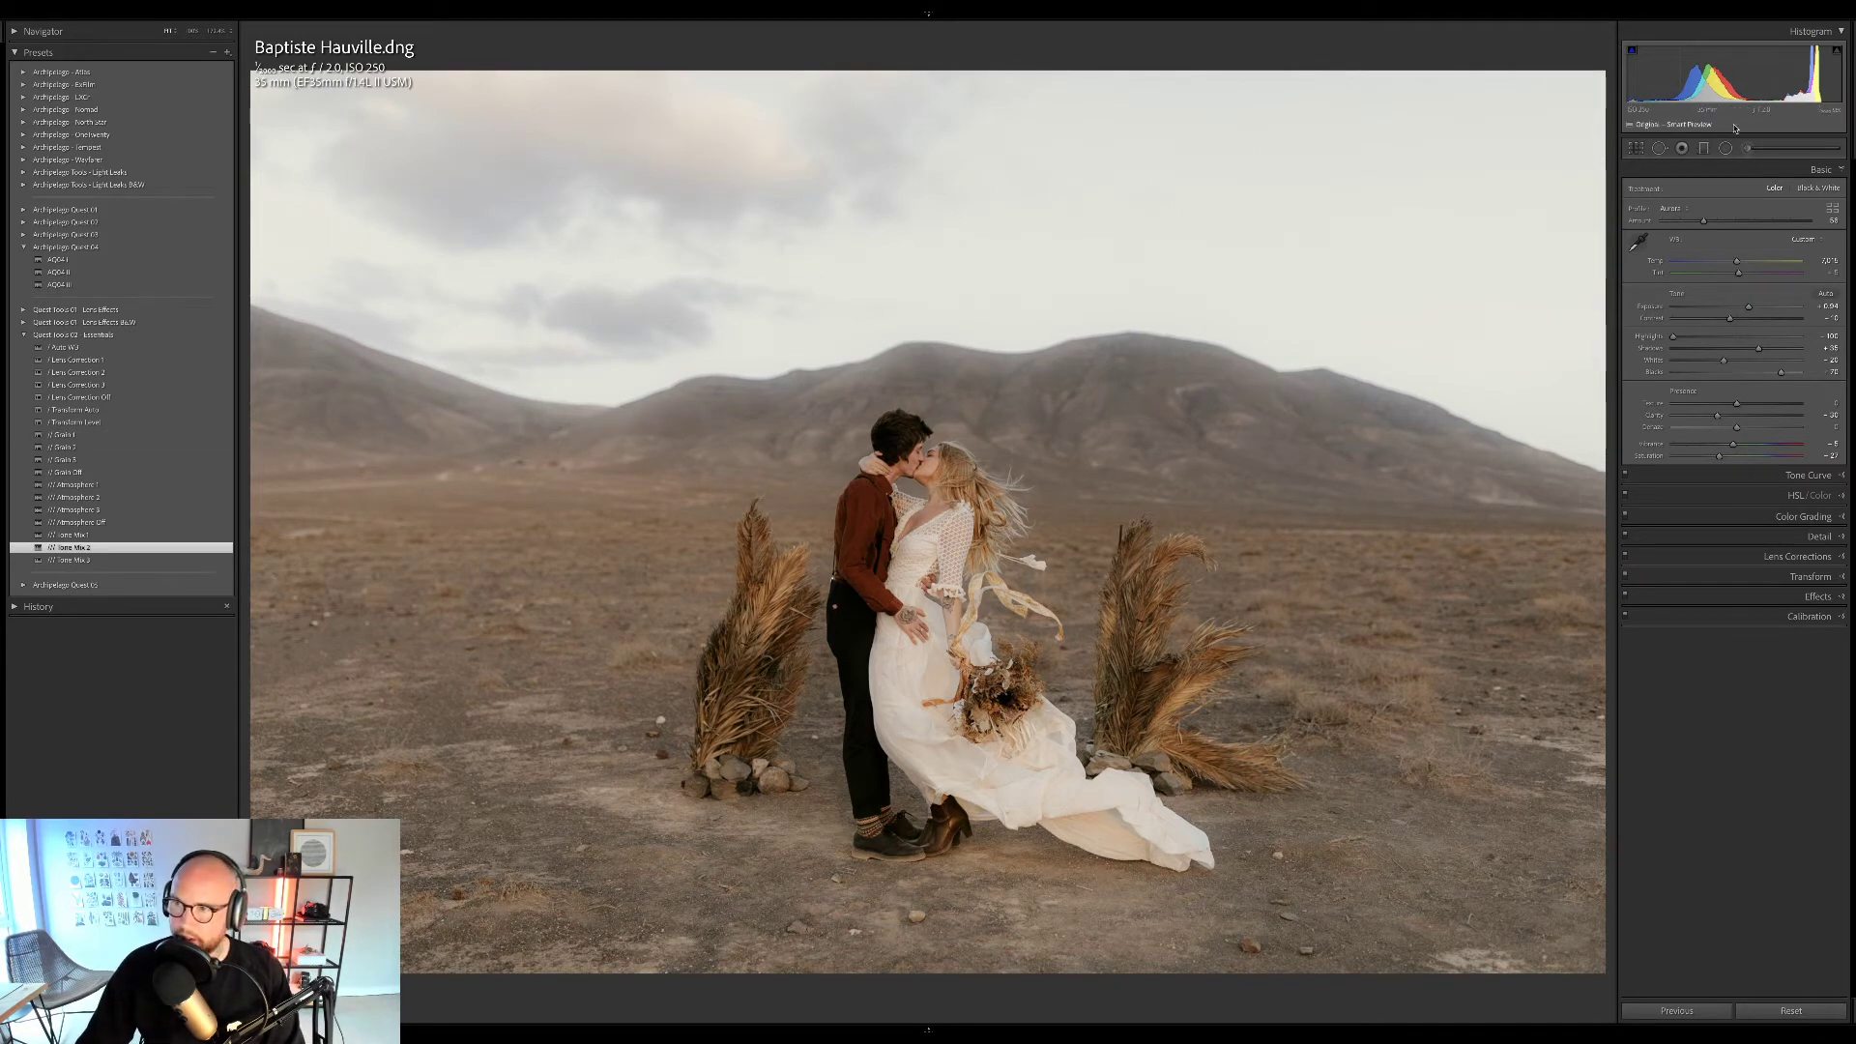
pyautogui.moveTo(1735, 72); pyautogui.dragTo(1738, 72)
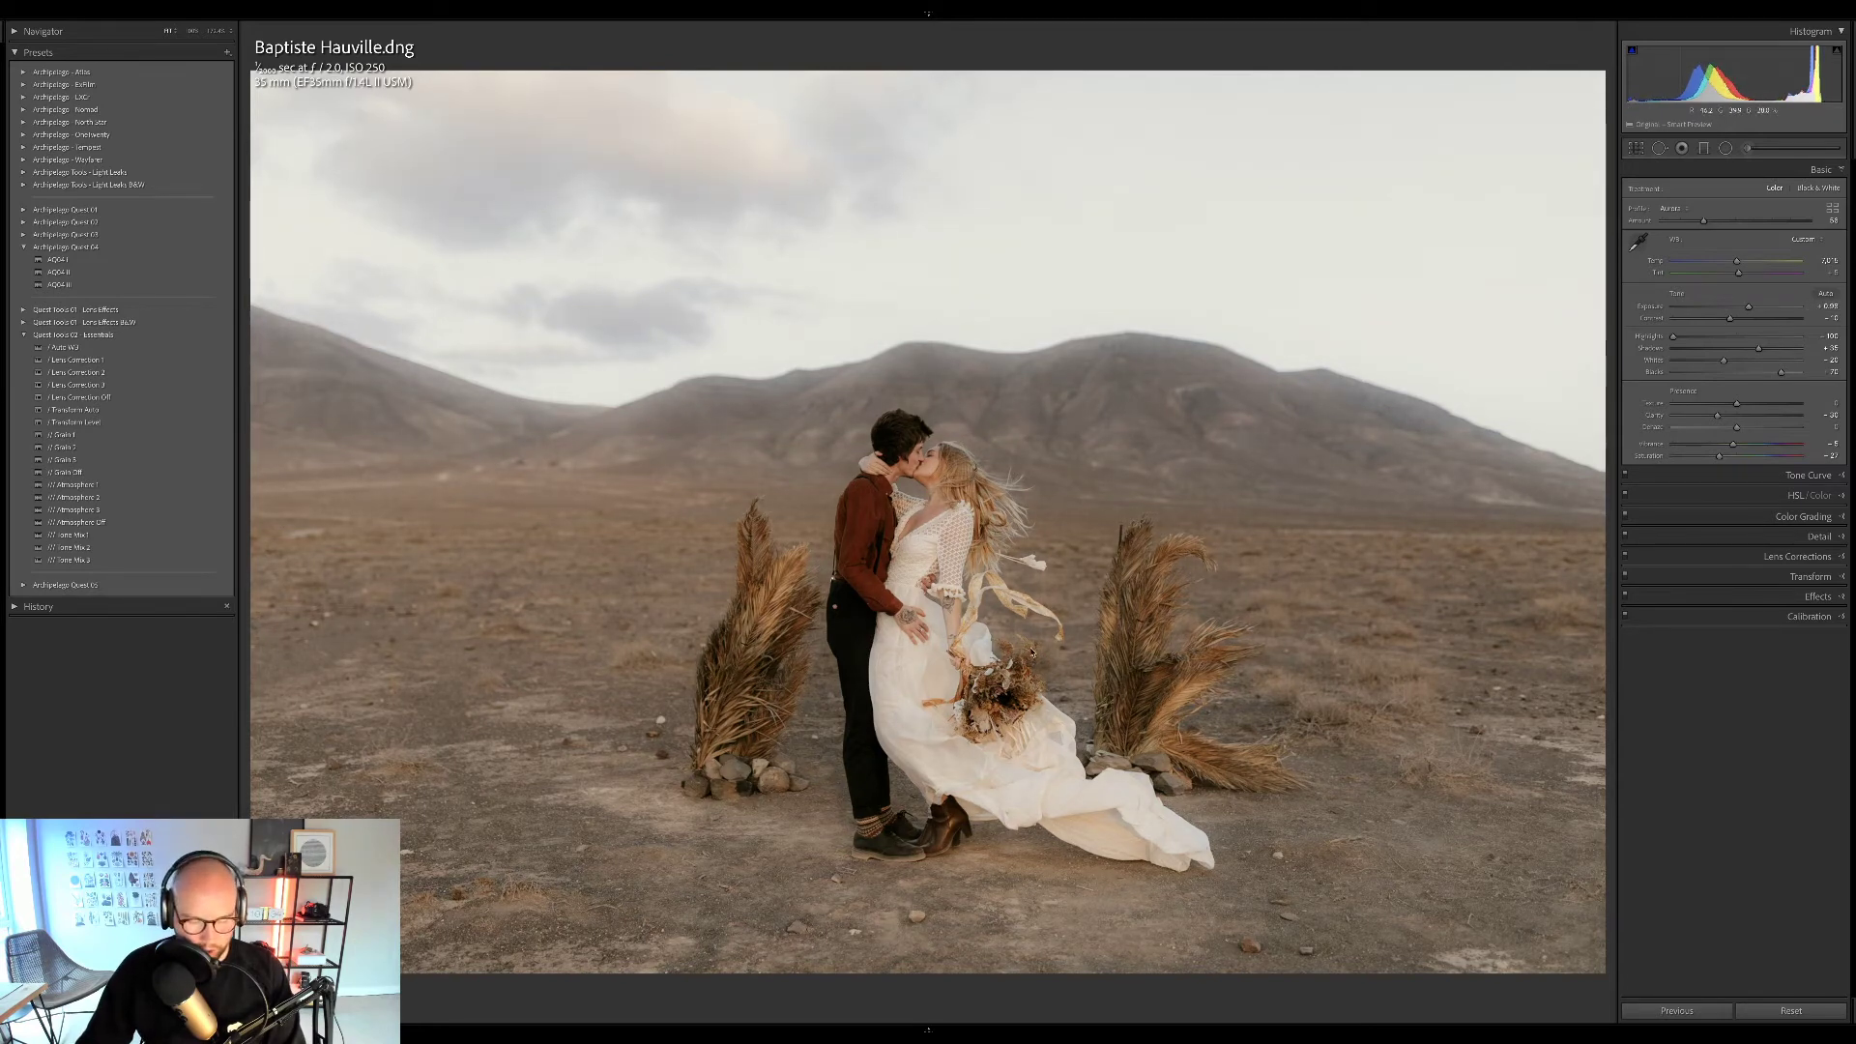
pyautogui.press('y')
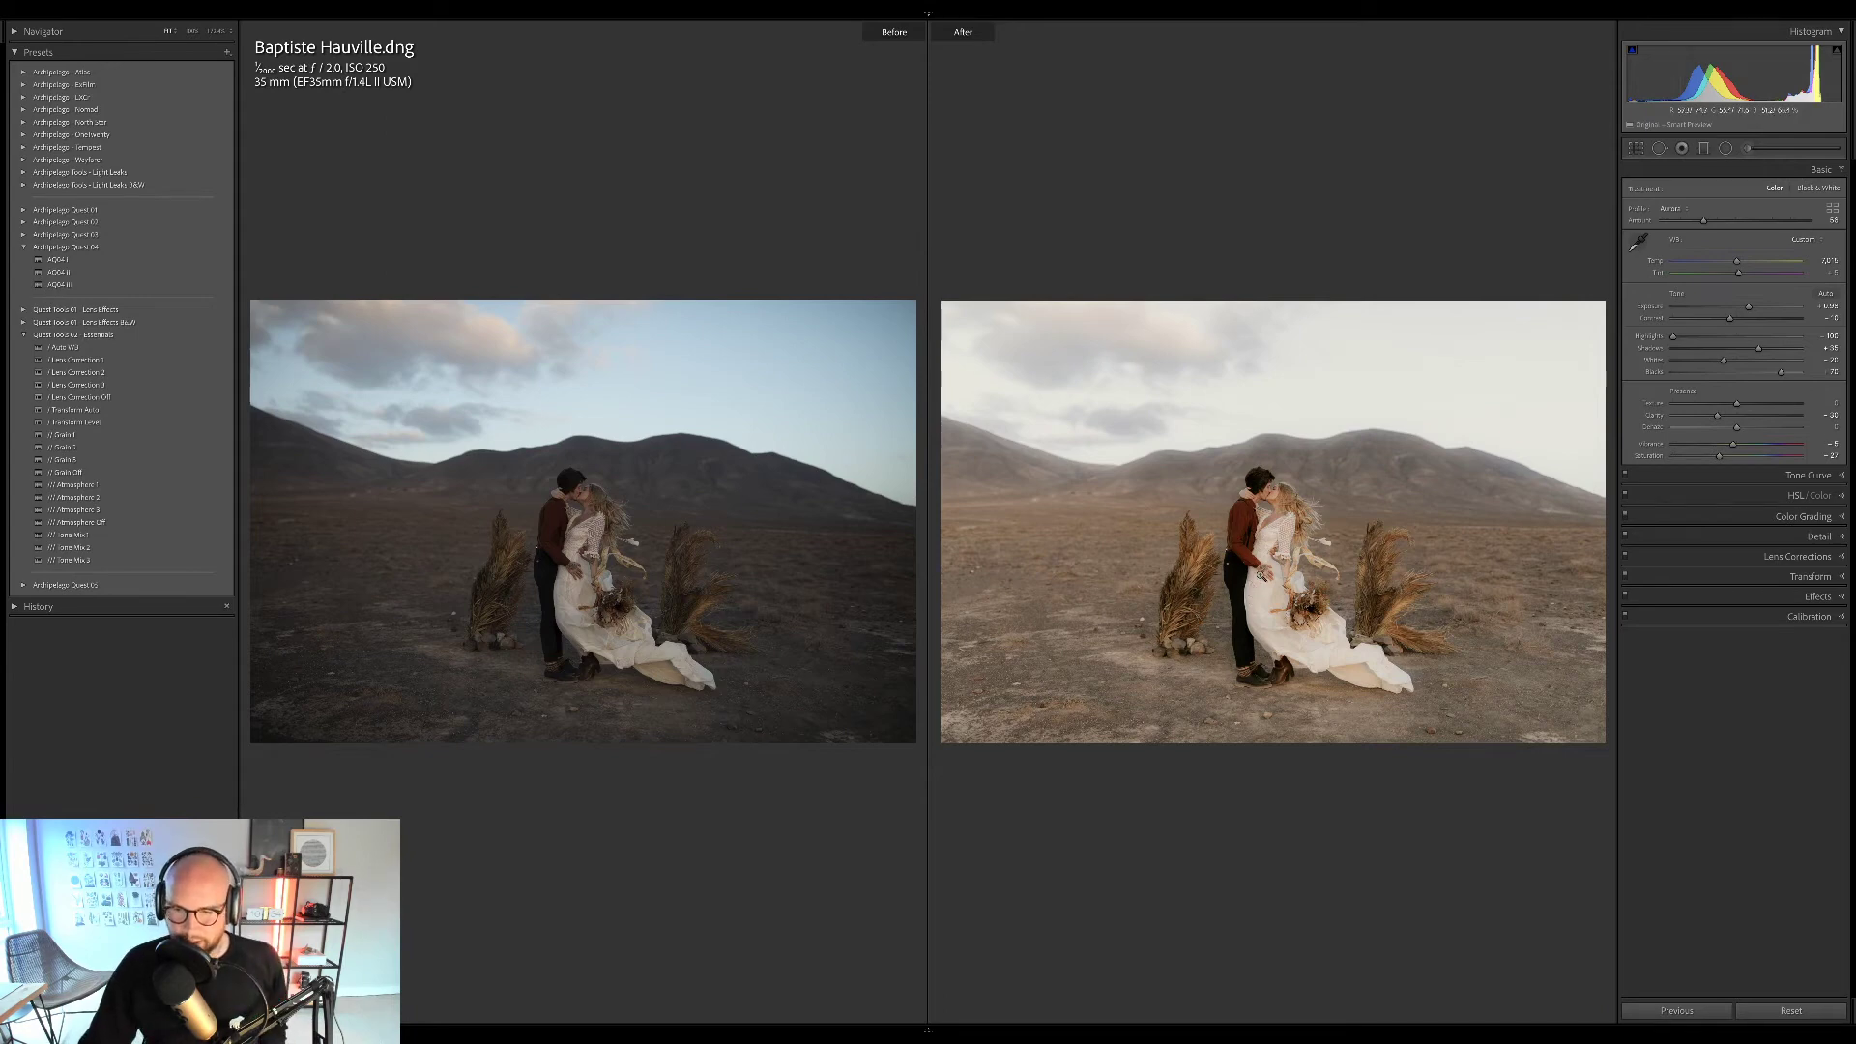
# Inspect the couple, pampas grass and mountains up close in both views, then fit both frames.
pyautogui.click(1276, 574)
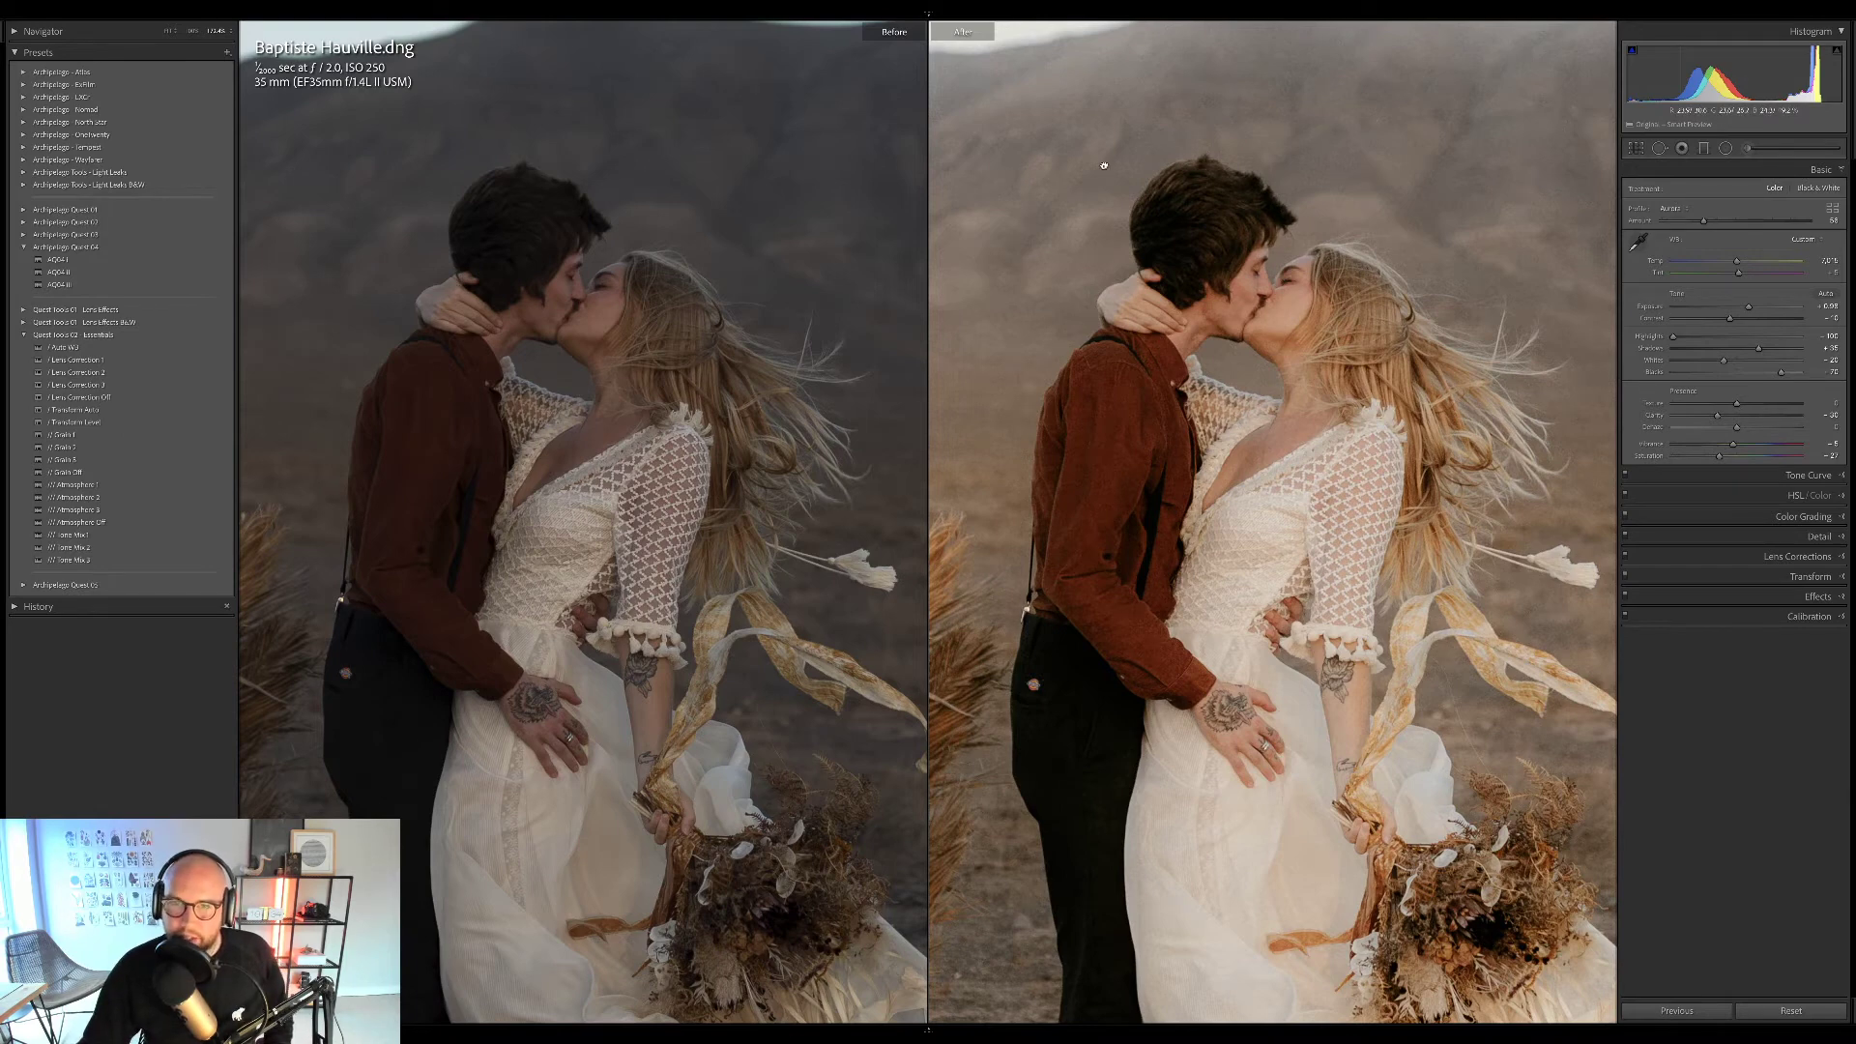
pyautogui.press('Right')
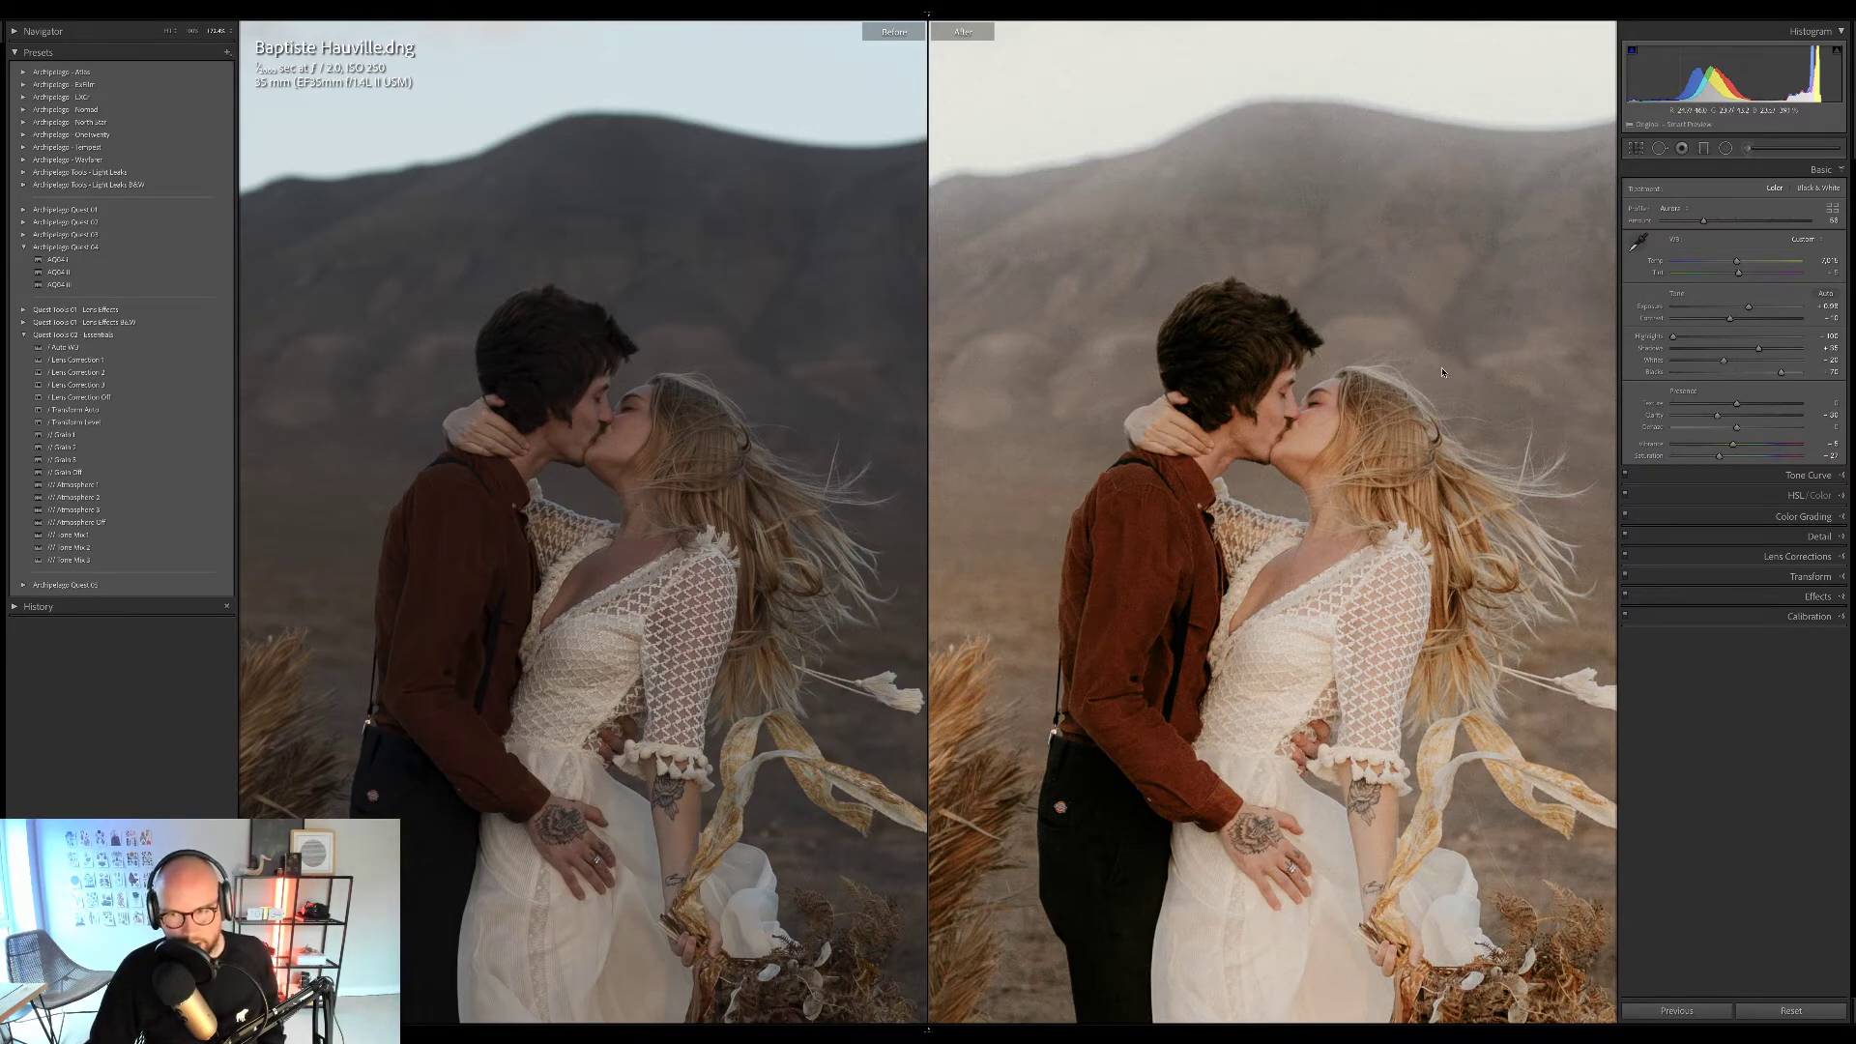
pyautogui.click(1341, 239)
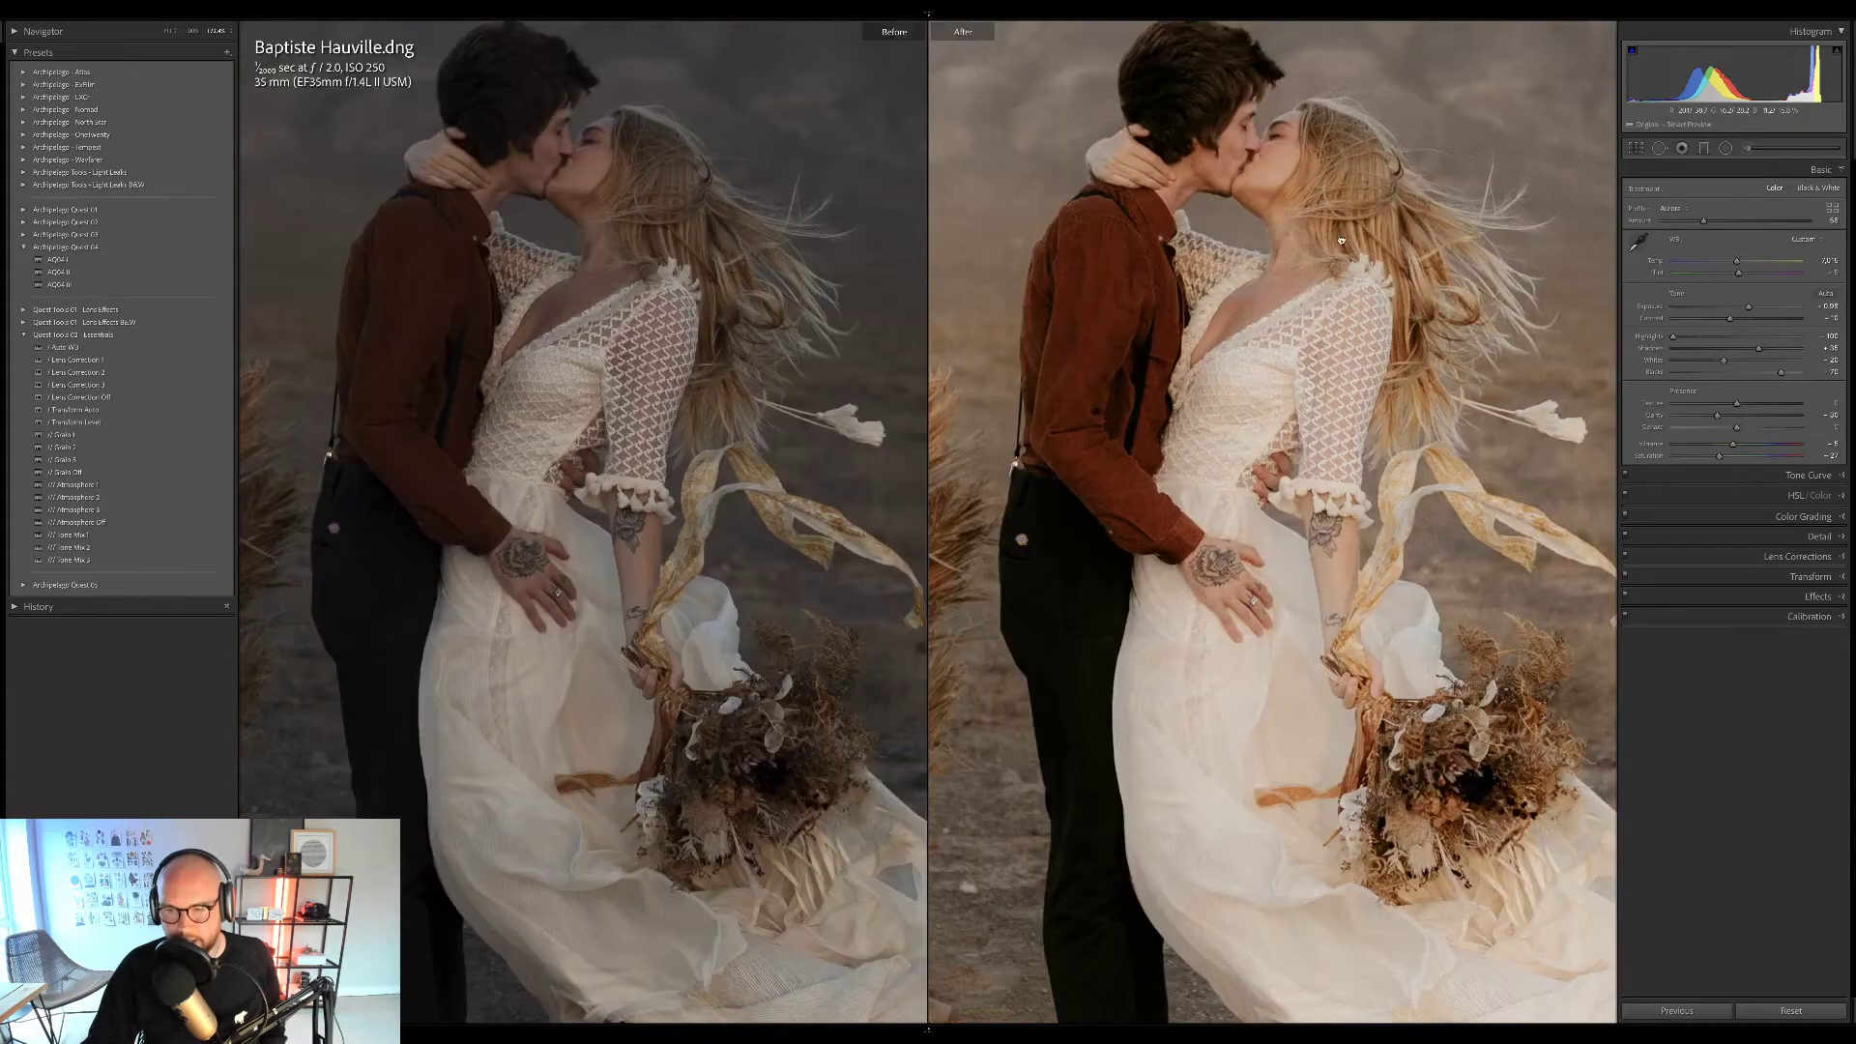
pyautogui.moveTo(1395, 423); pyautogui.dragTo(1434, 298)
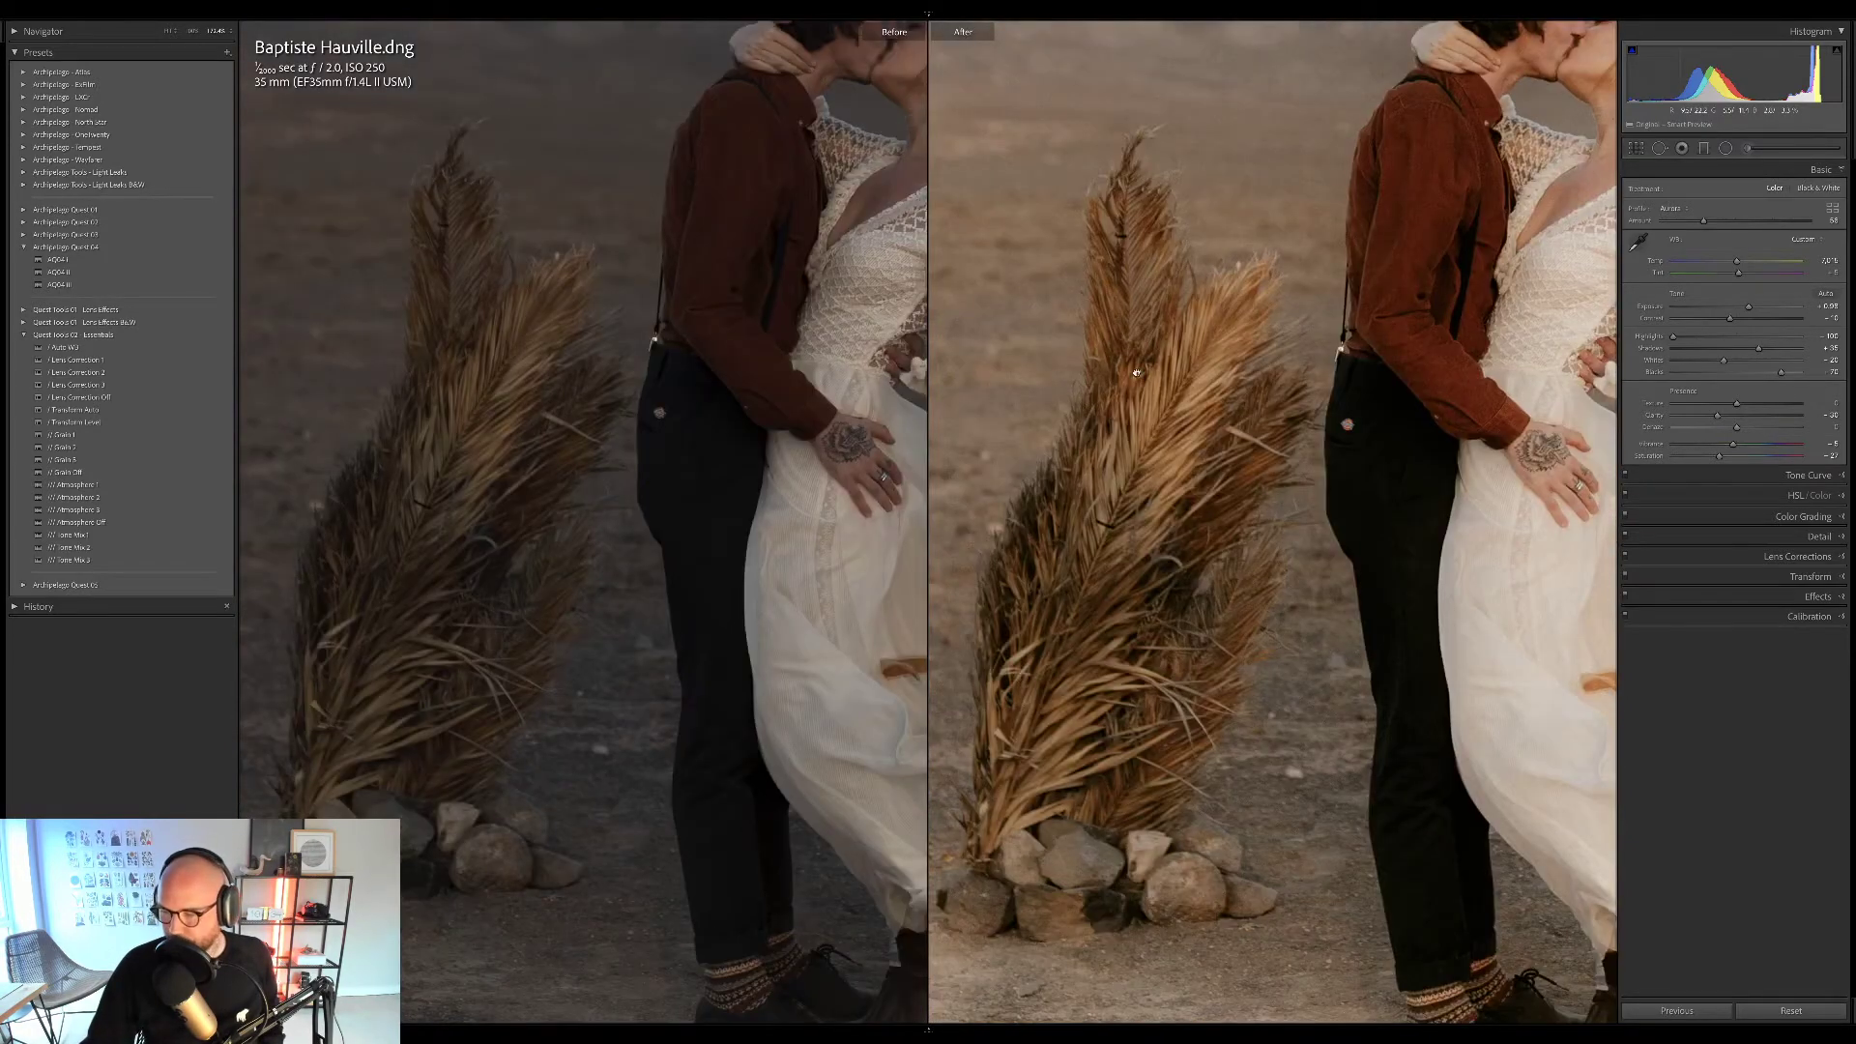
pyautogui.click(1137, 372)
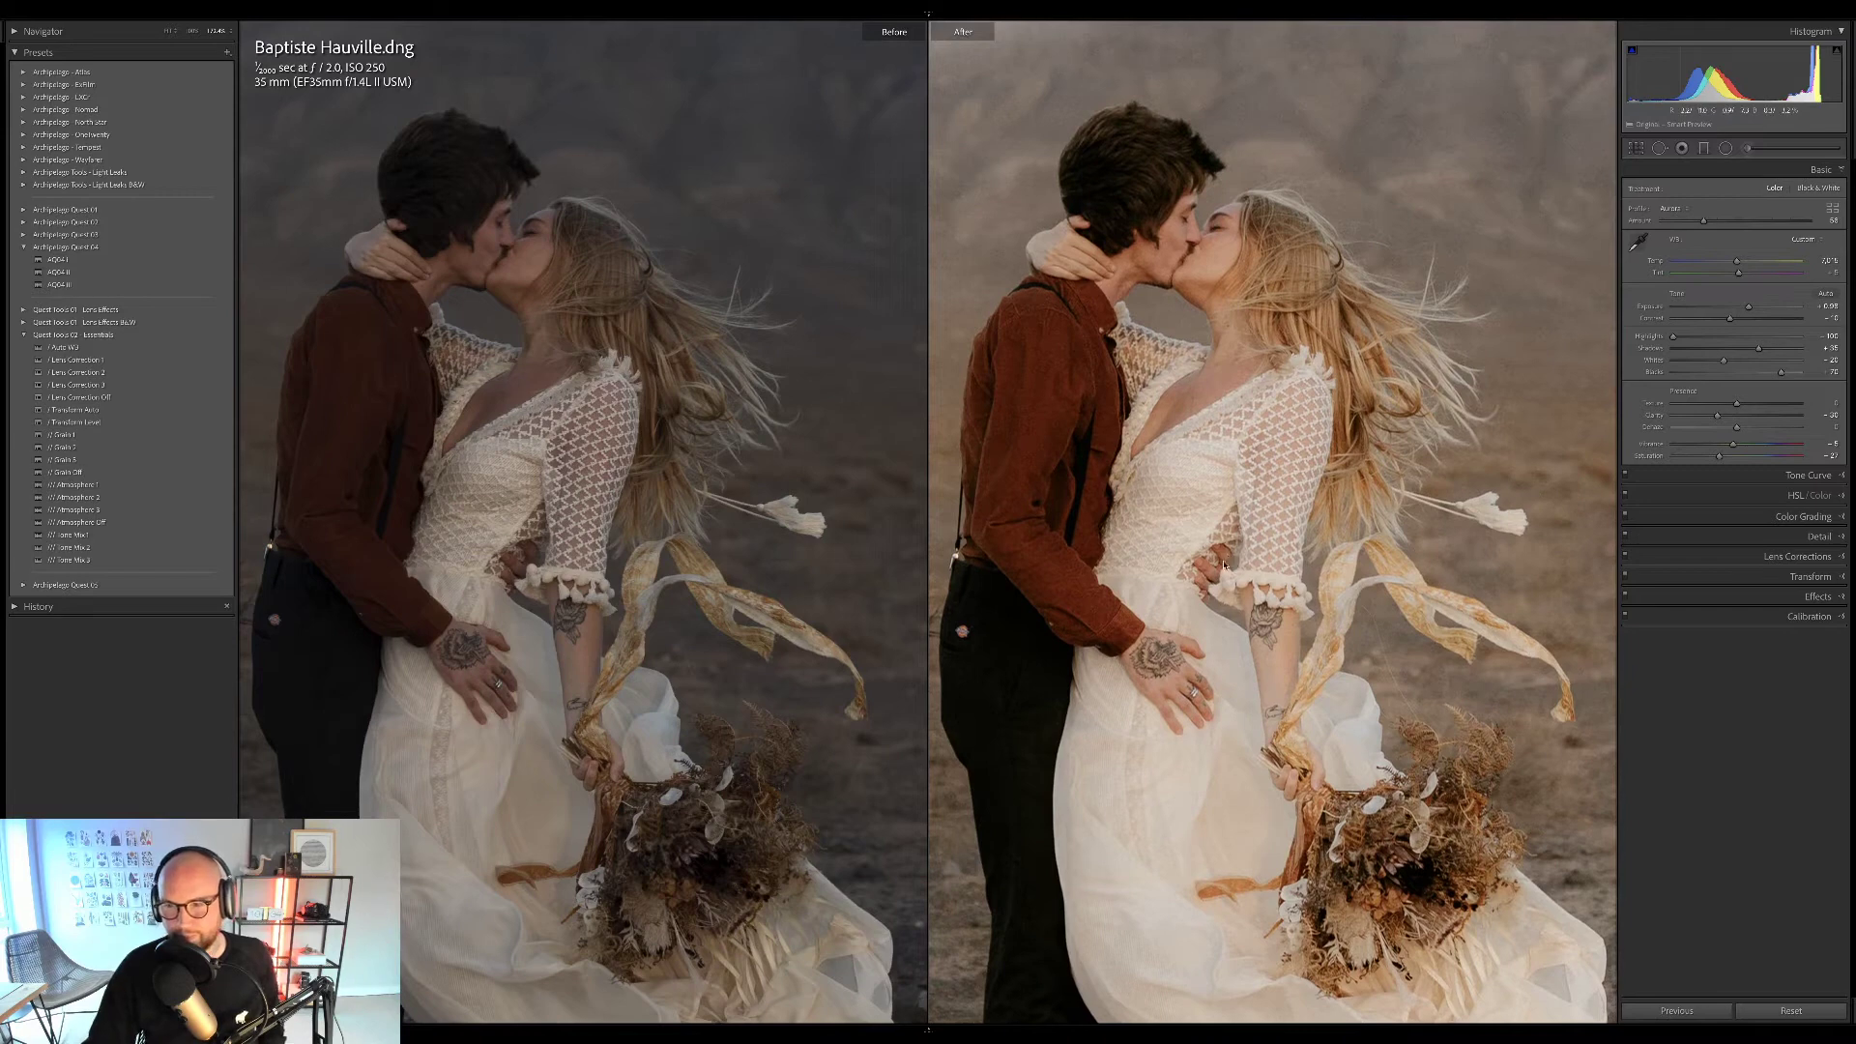
pyautogui.moveTo(1259, 458); pyautogui.dragTo(1218, 568)
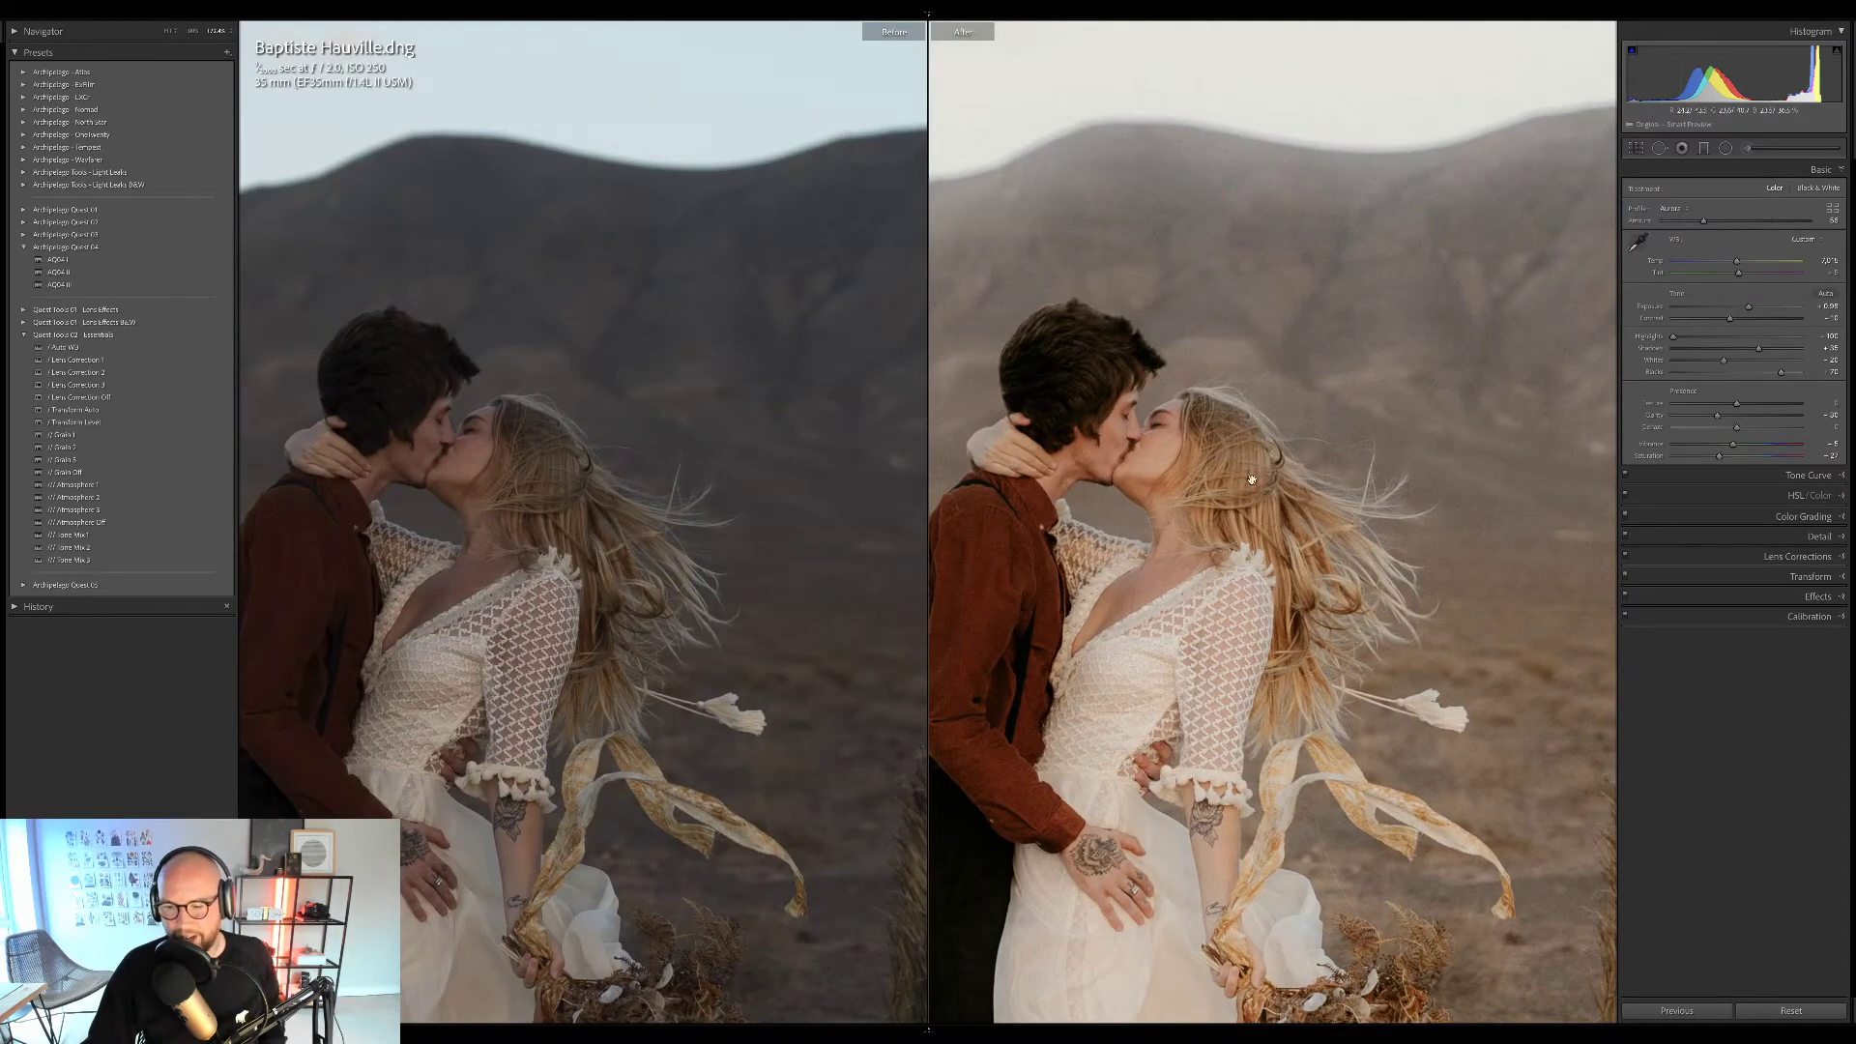
pyautogui.moveTo(1253, 480); pyautogui.dragTo(1354, 323)
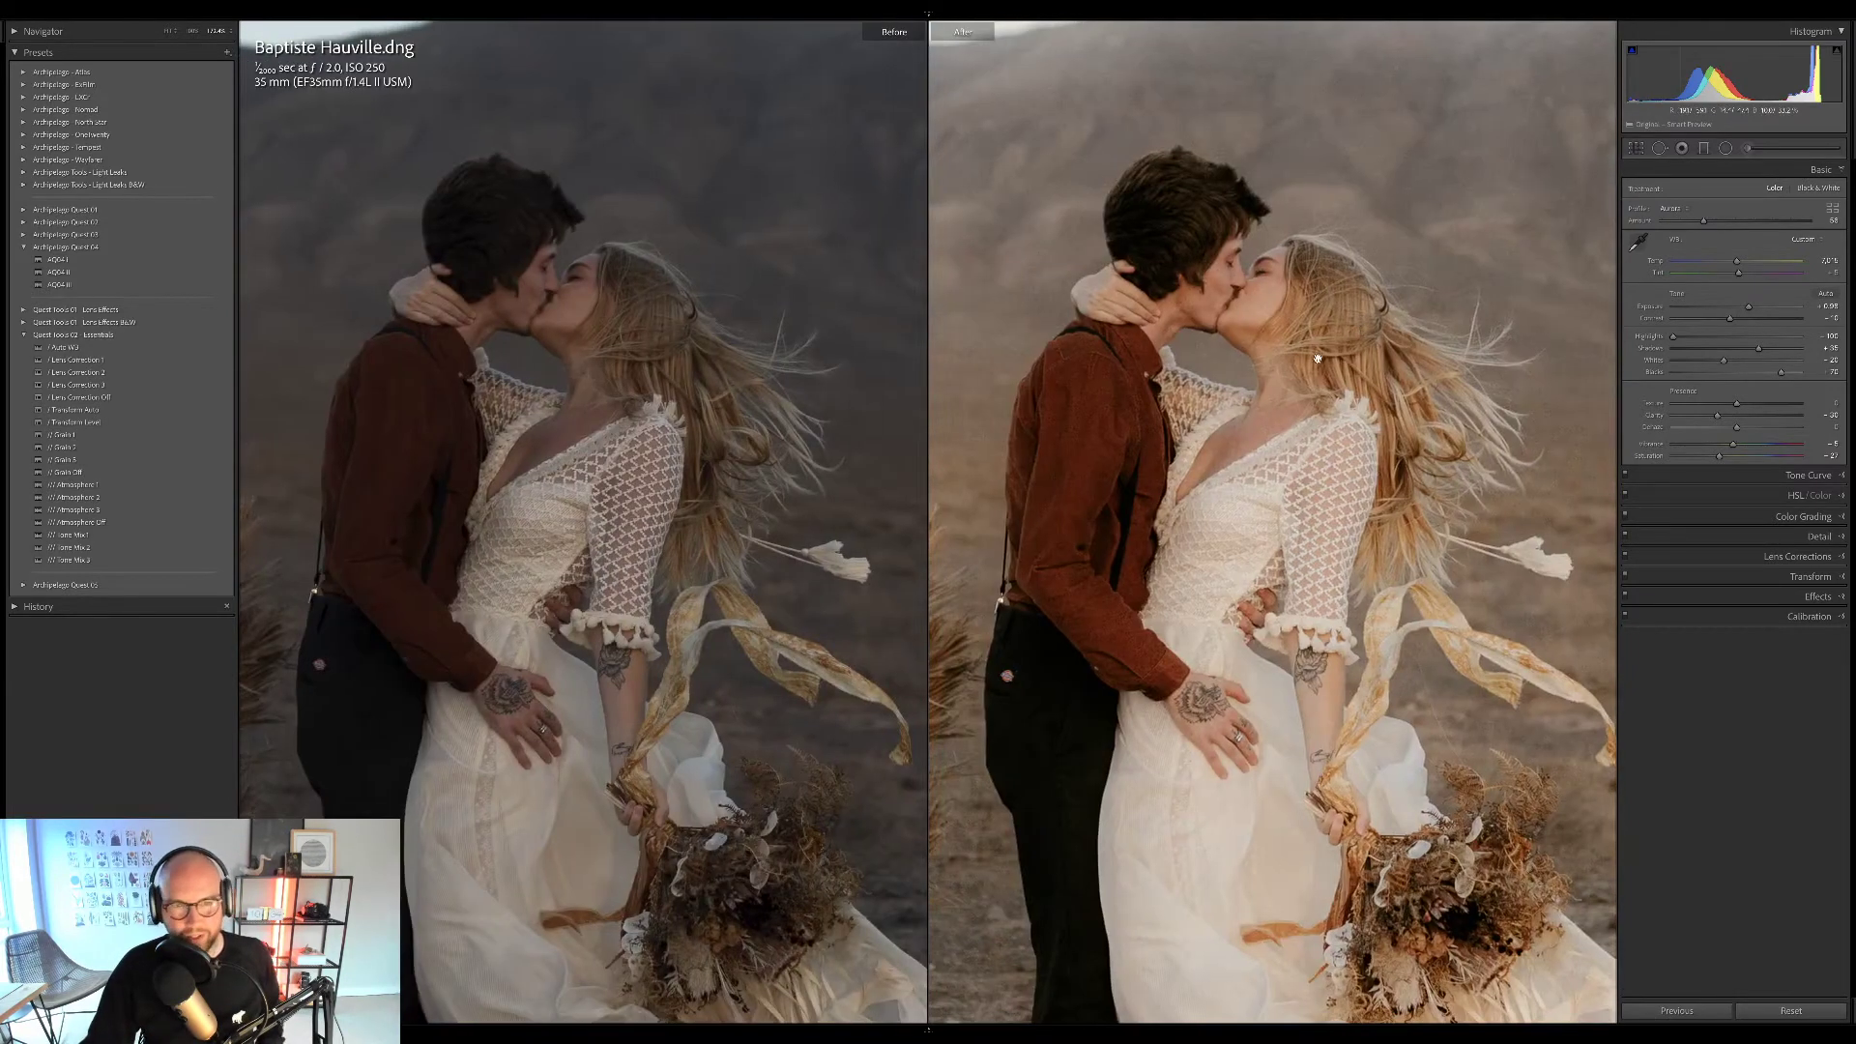
pyautogui.click(1317, 359)
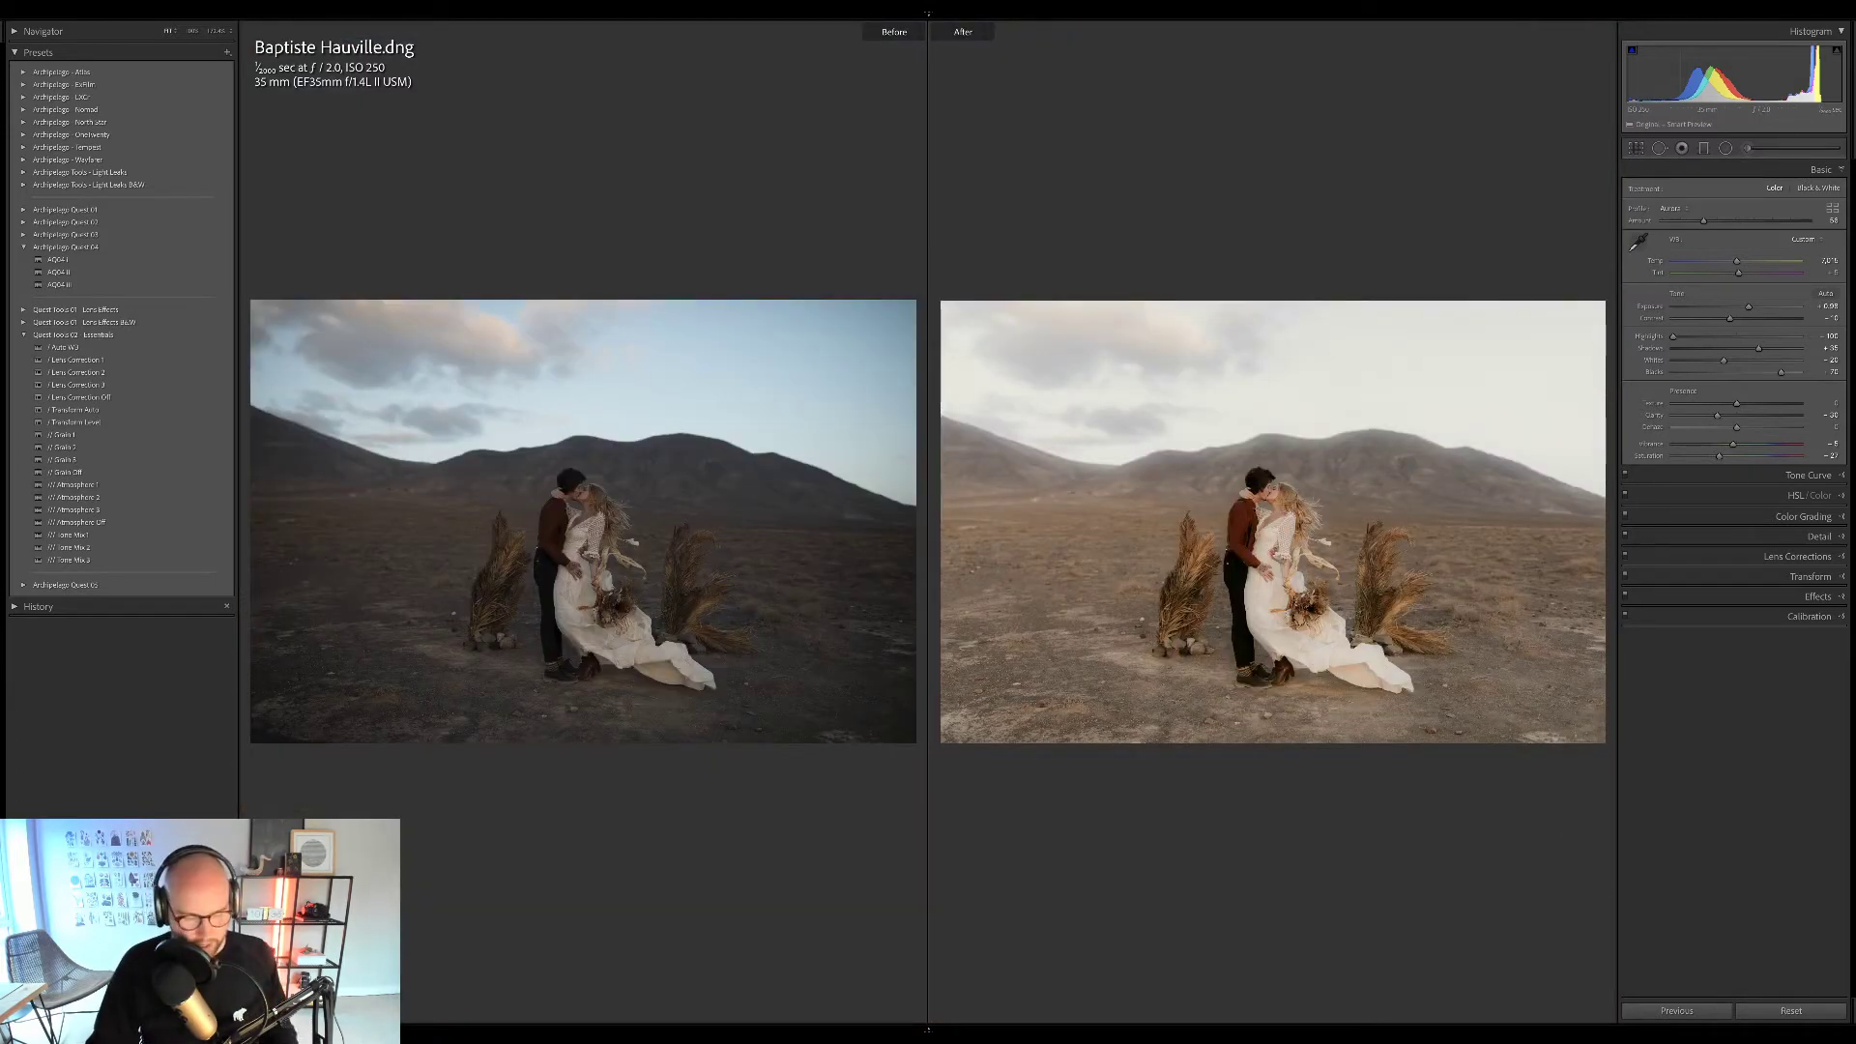
# Exit Before/After to the single Loupe view of the edited desert photo.
pyautogui.press('y')
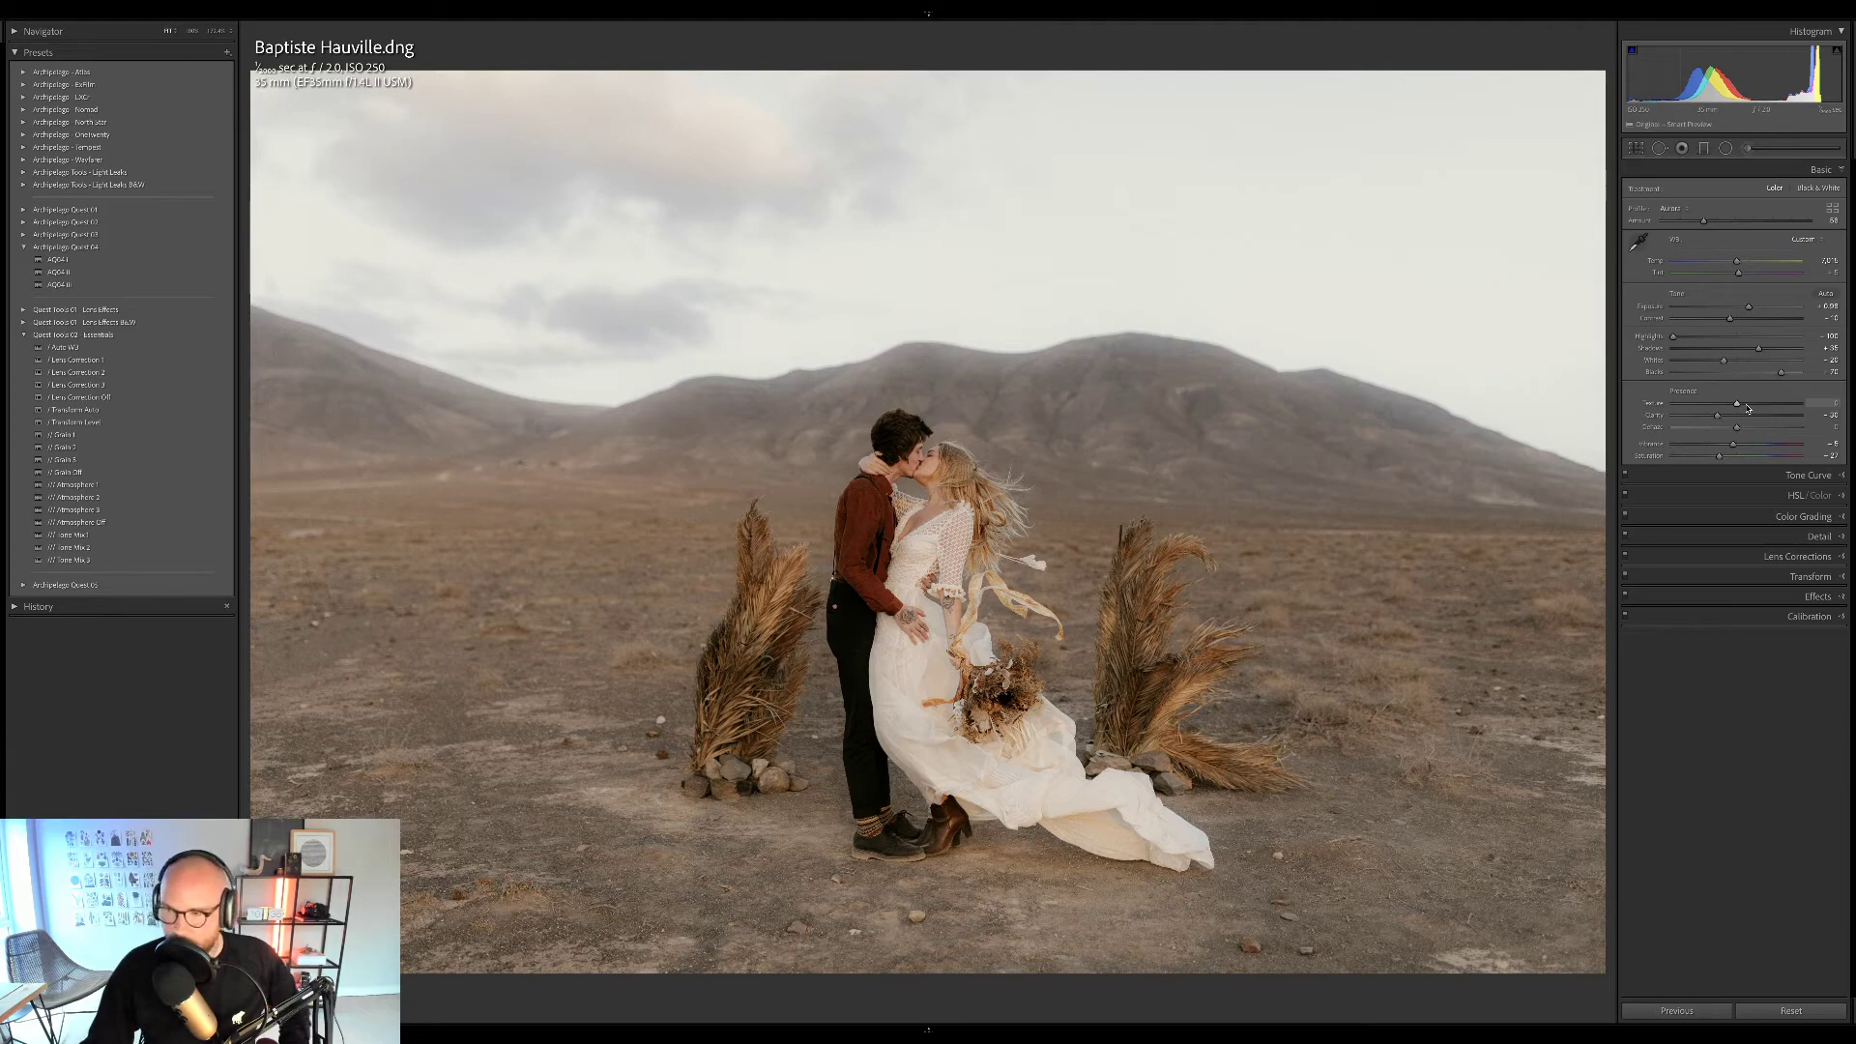
# Try Atmosphere 1, 2 and 3, settling on Atmosphere 3, then return to the Library grid.
pyautogui.click(174, 487)
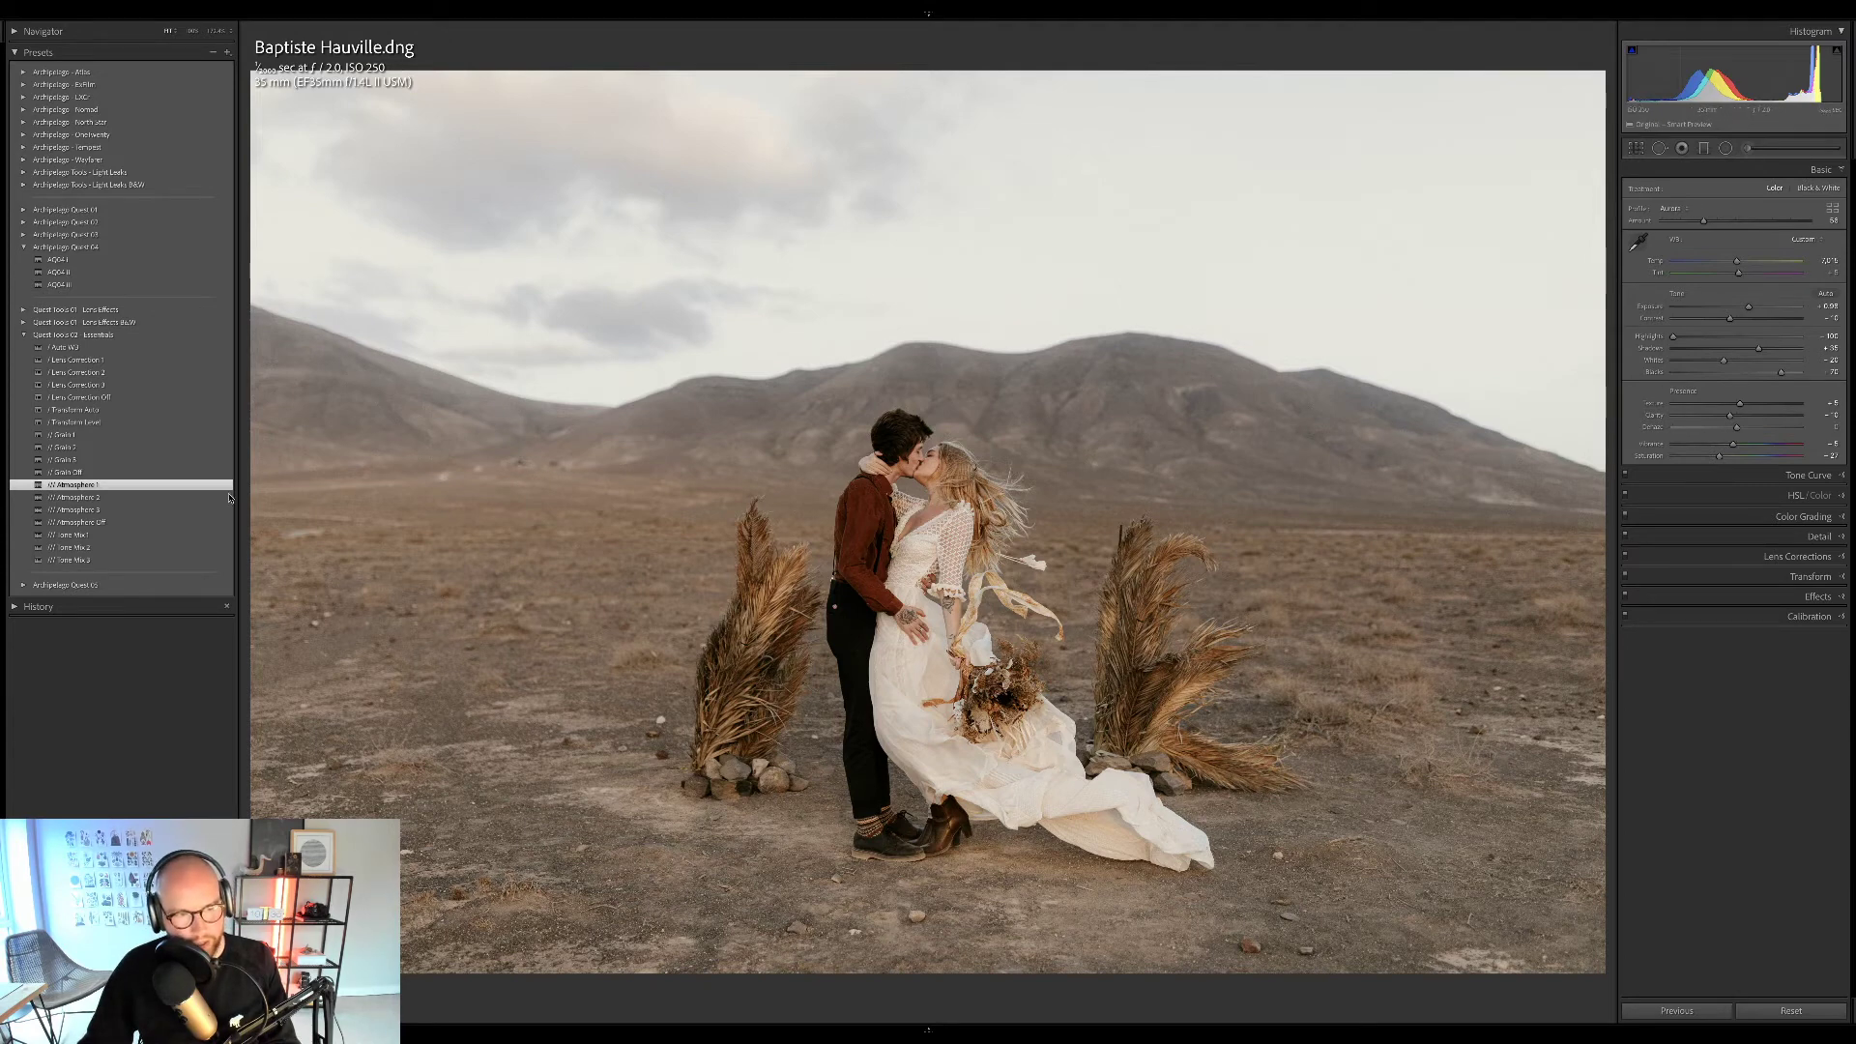
pyautogui.click(87, 497)
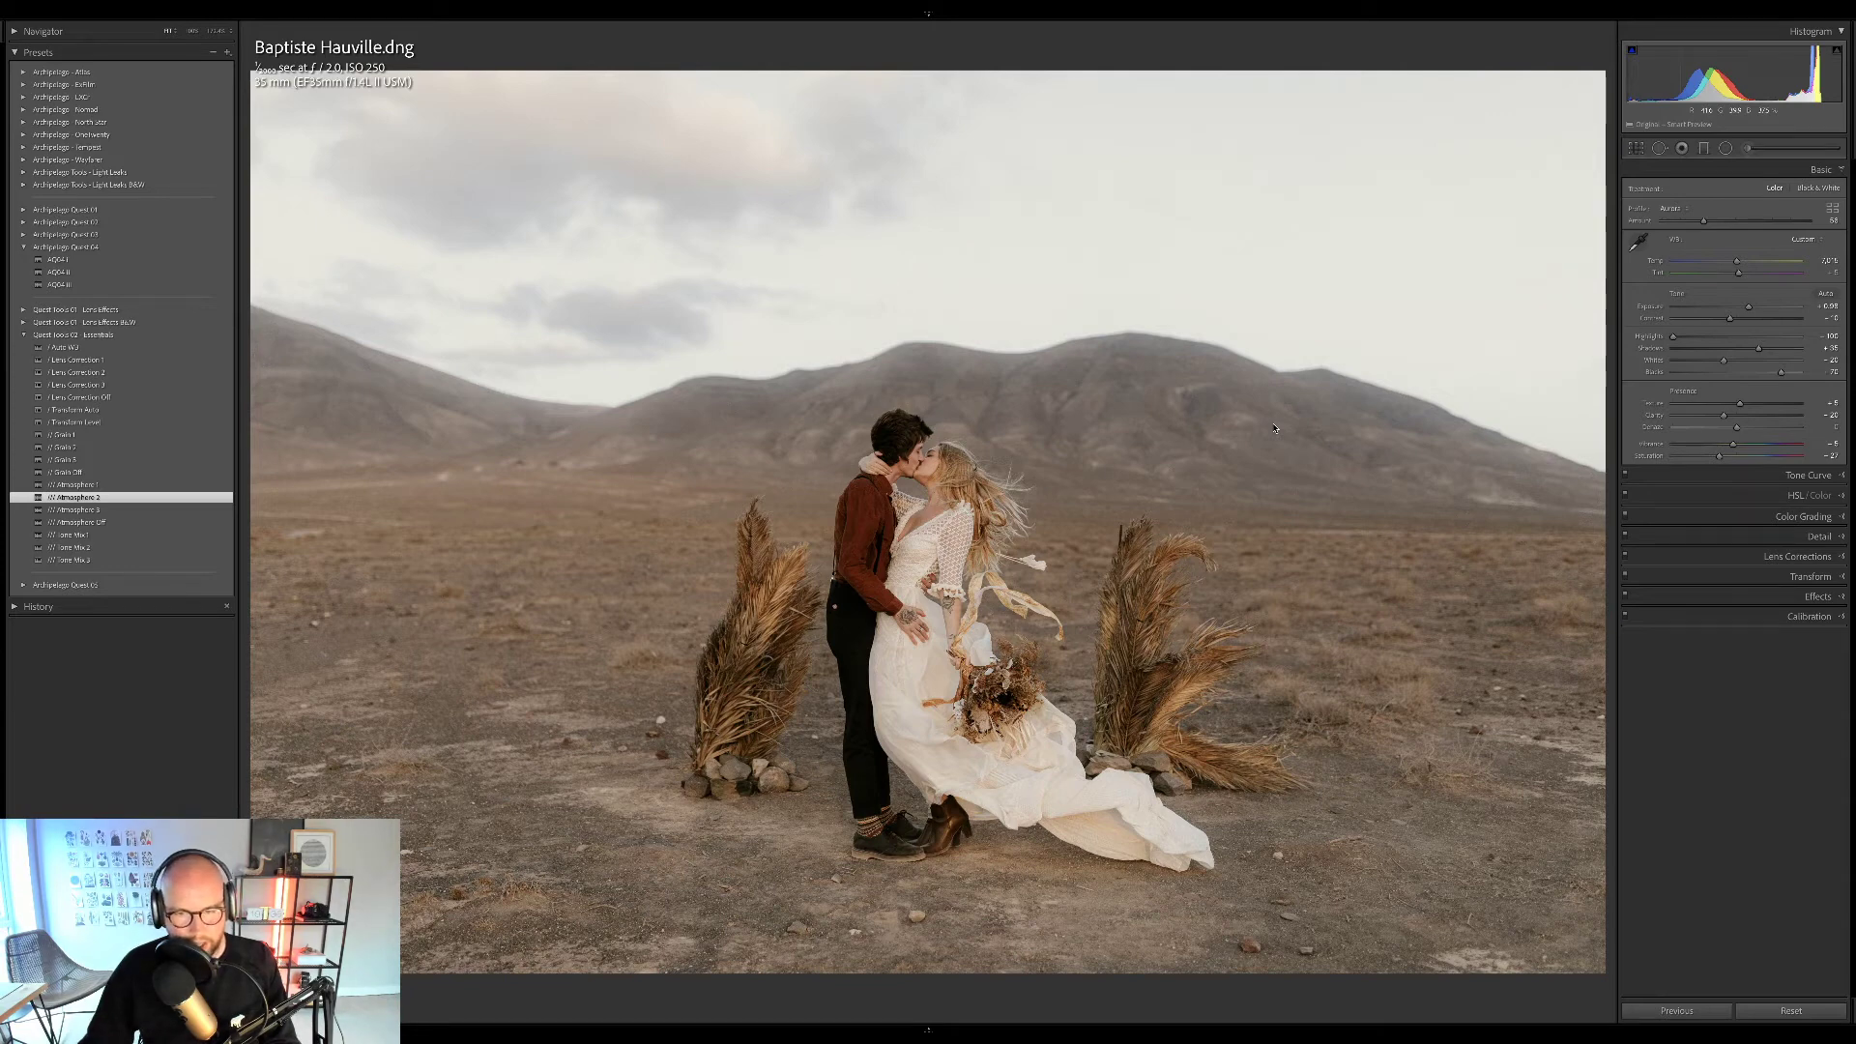
pyautogui.click(153, 508)
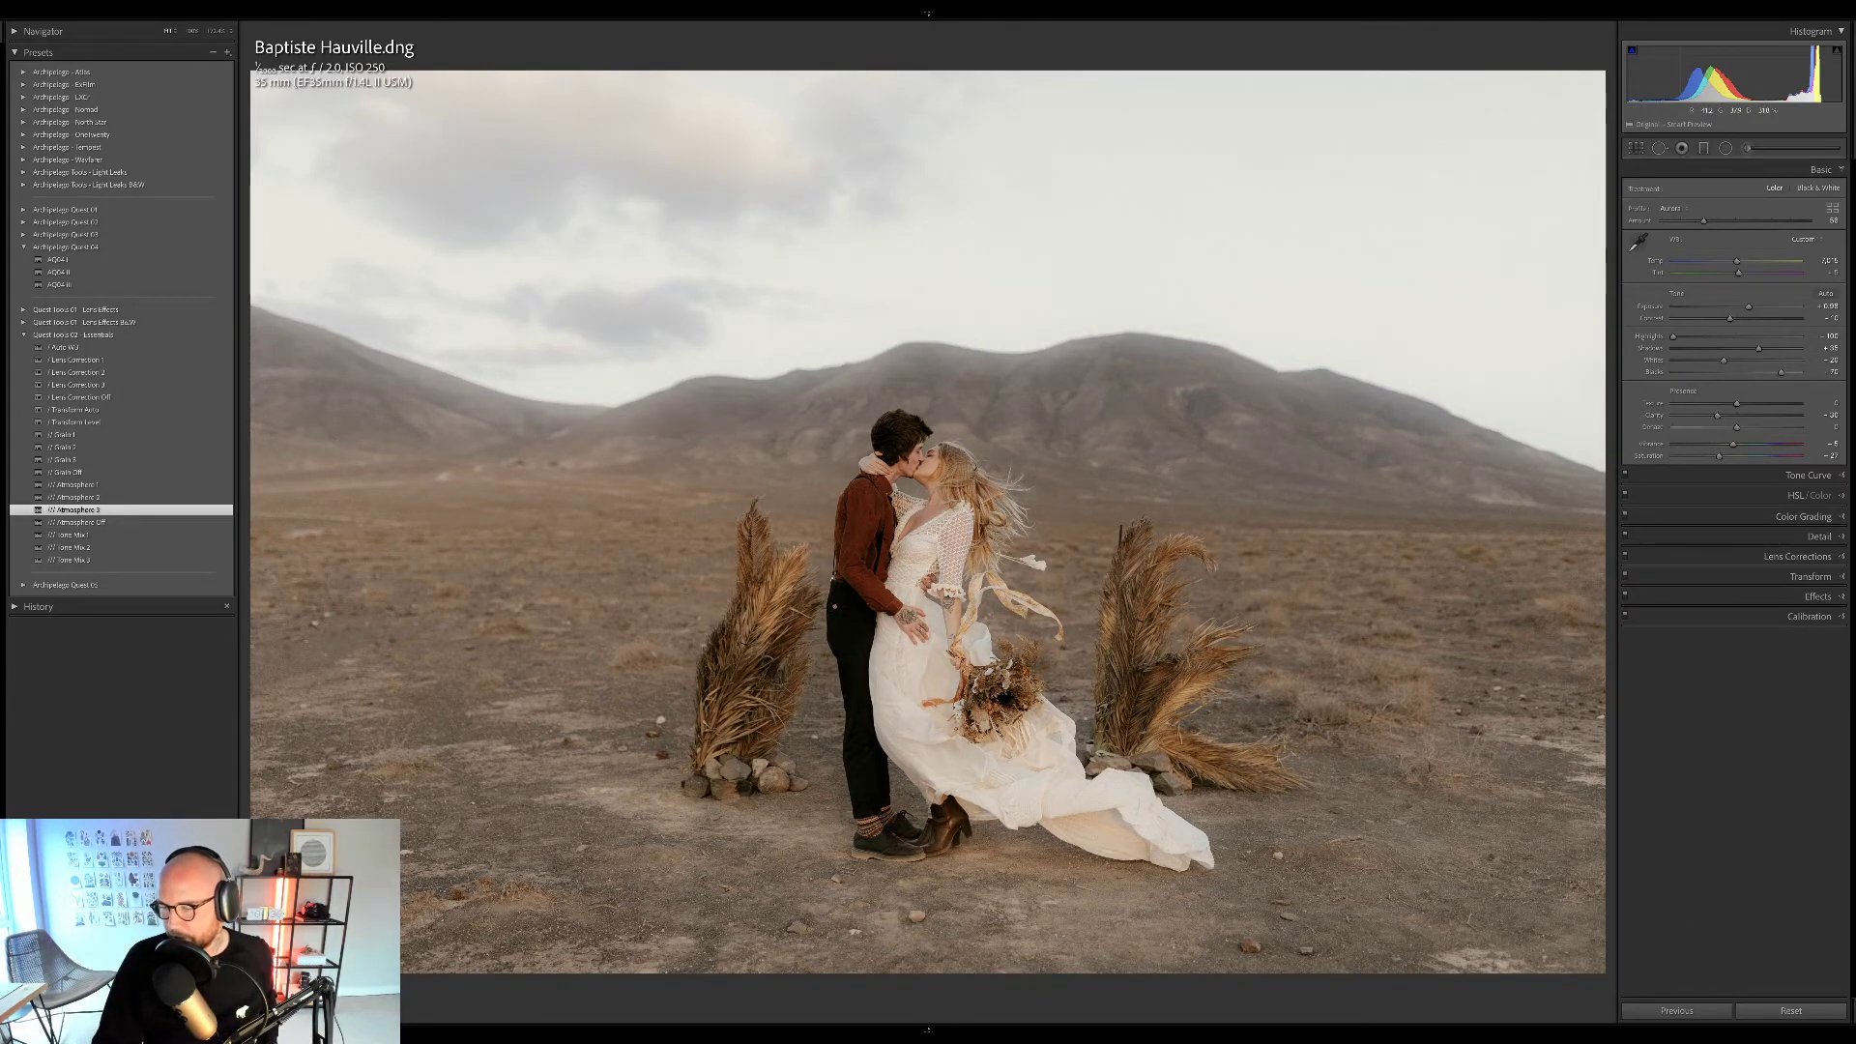
pyautogui.press('g')
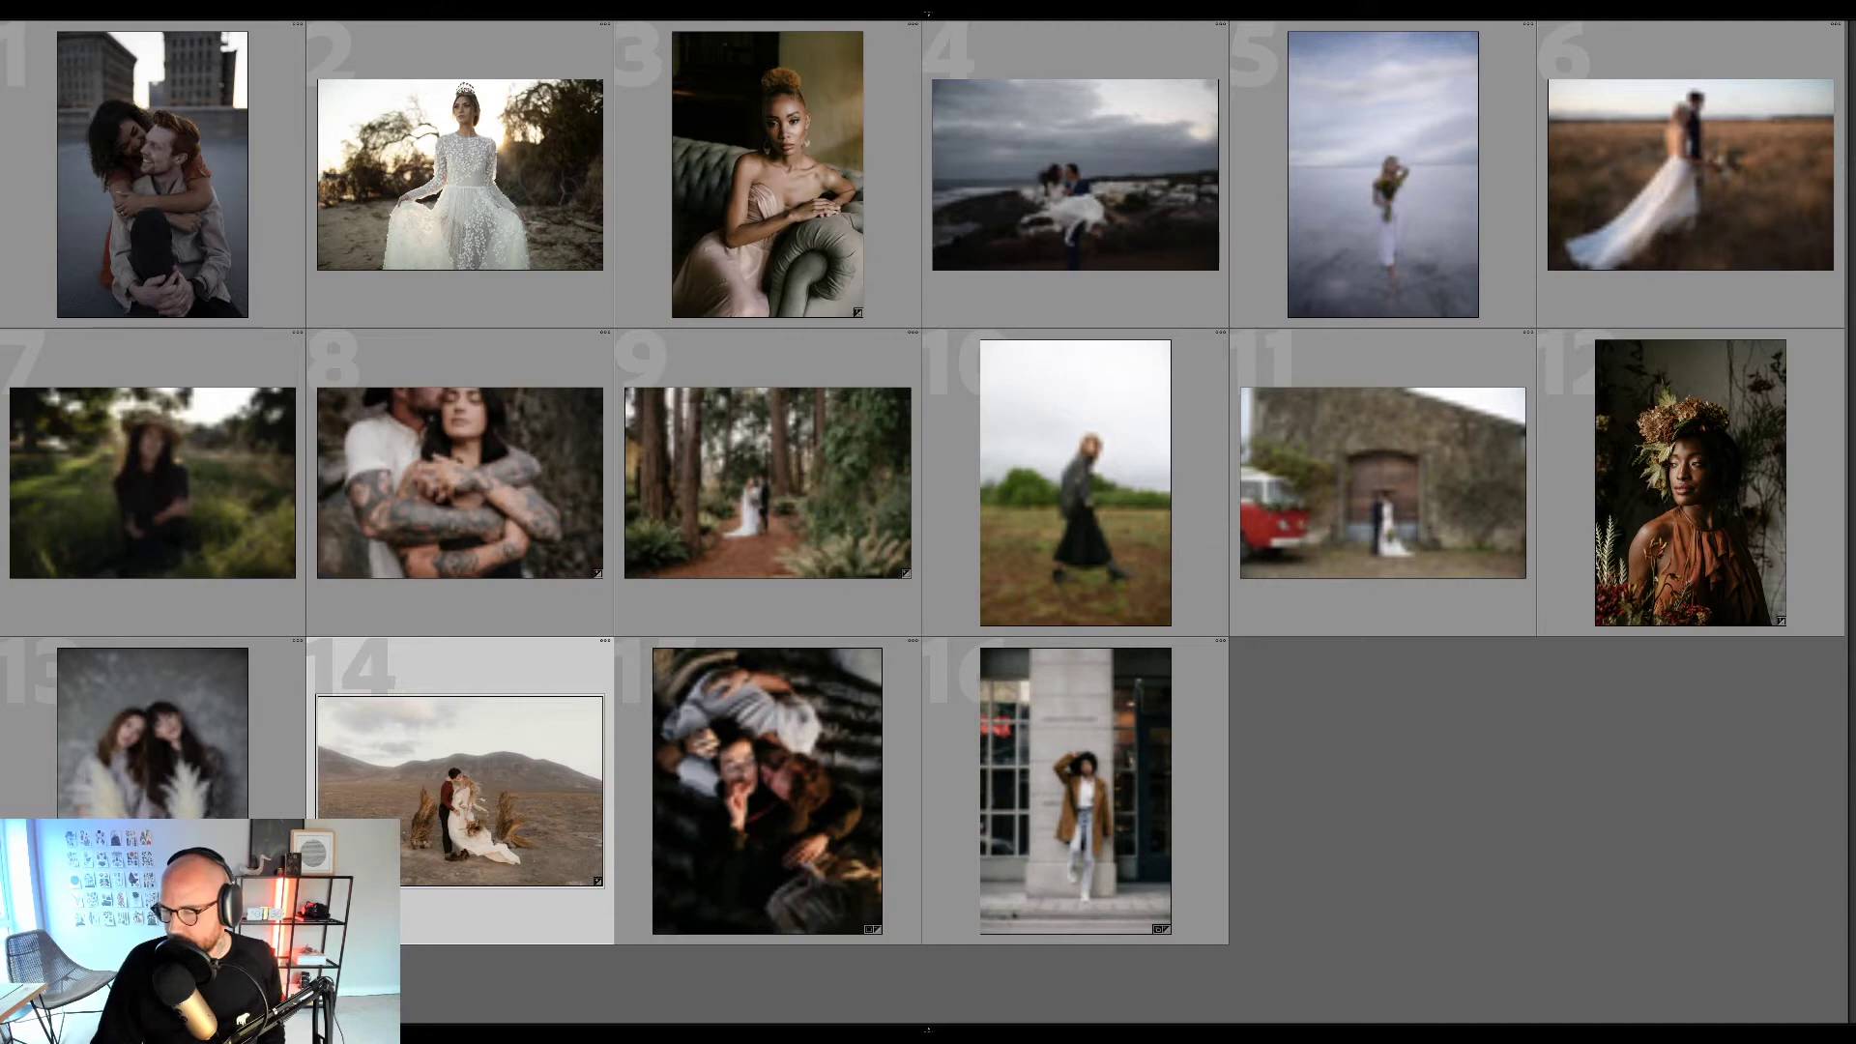
# Deselect the desert wedding photo and select thumbnail 10, the woman walking in a field.
pyautogui.click(1403, 728)
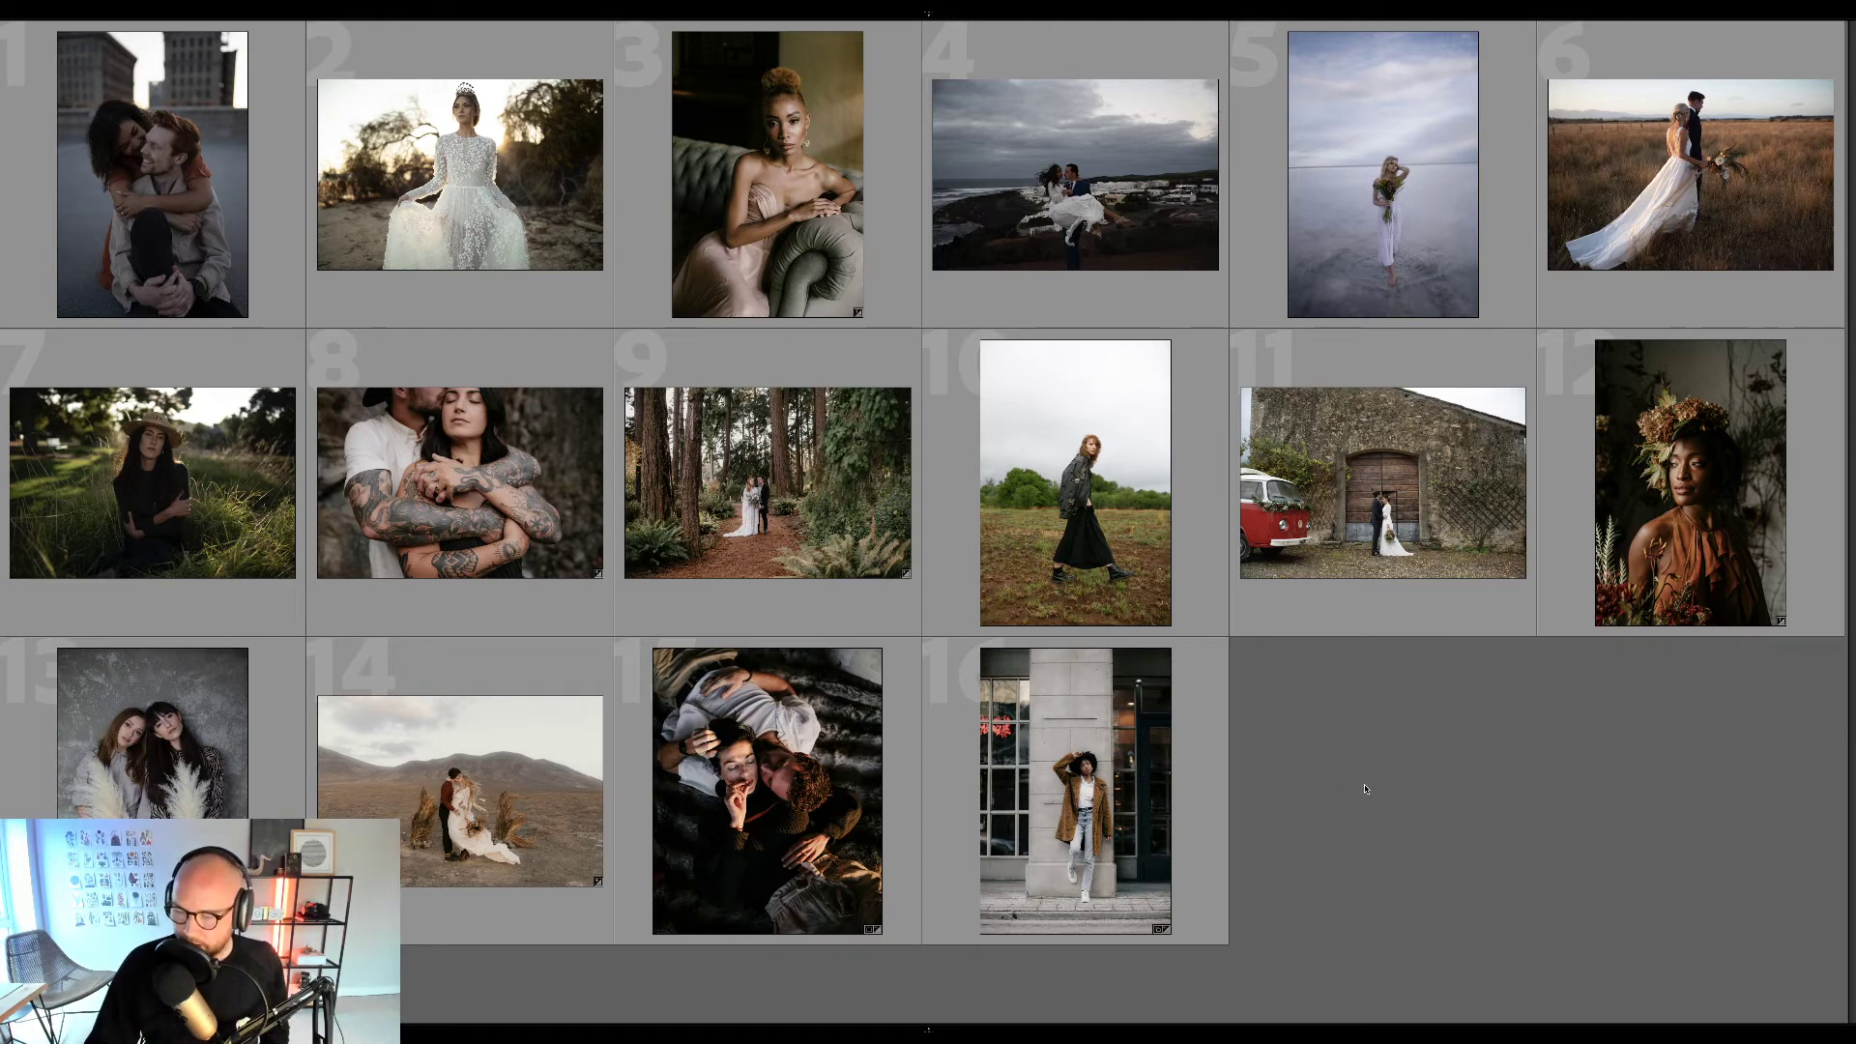
pyautogui.click(1127, 499)
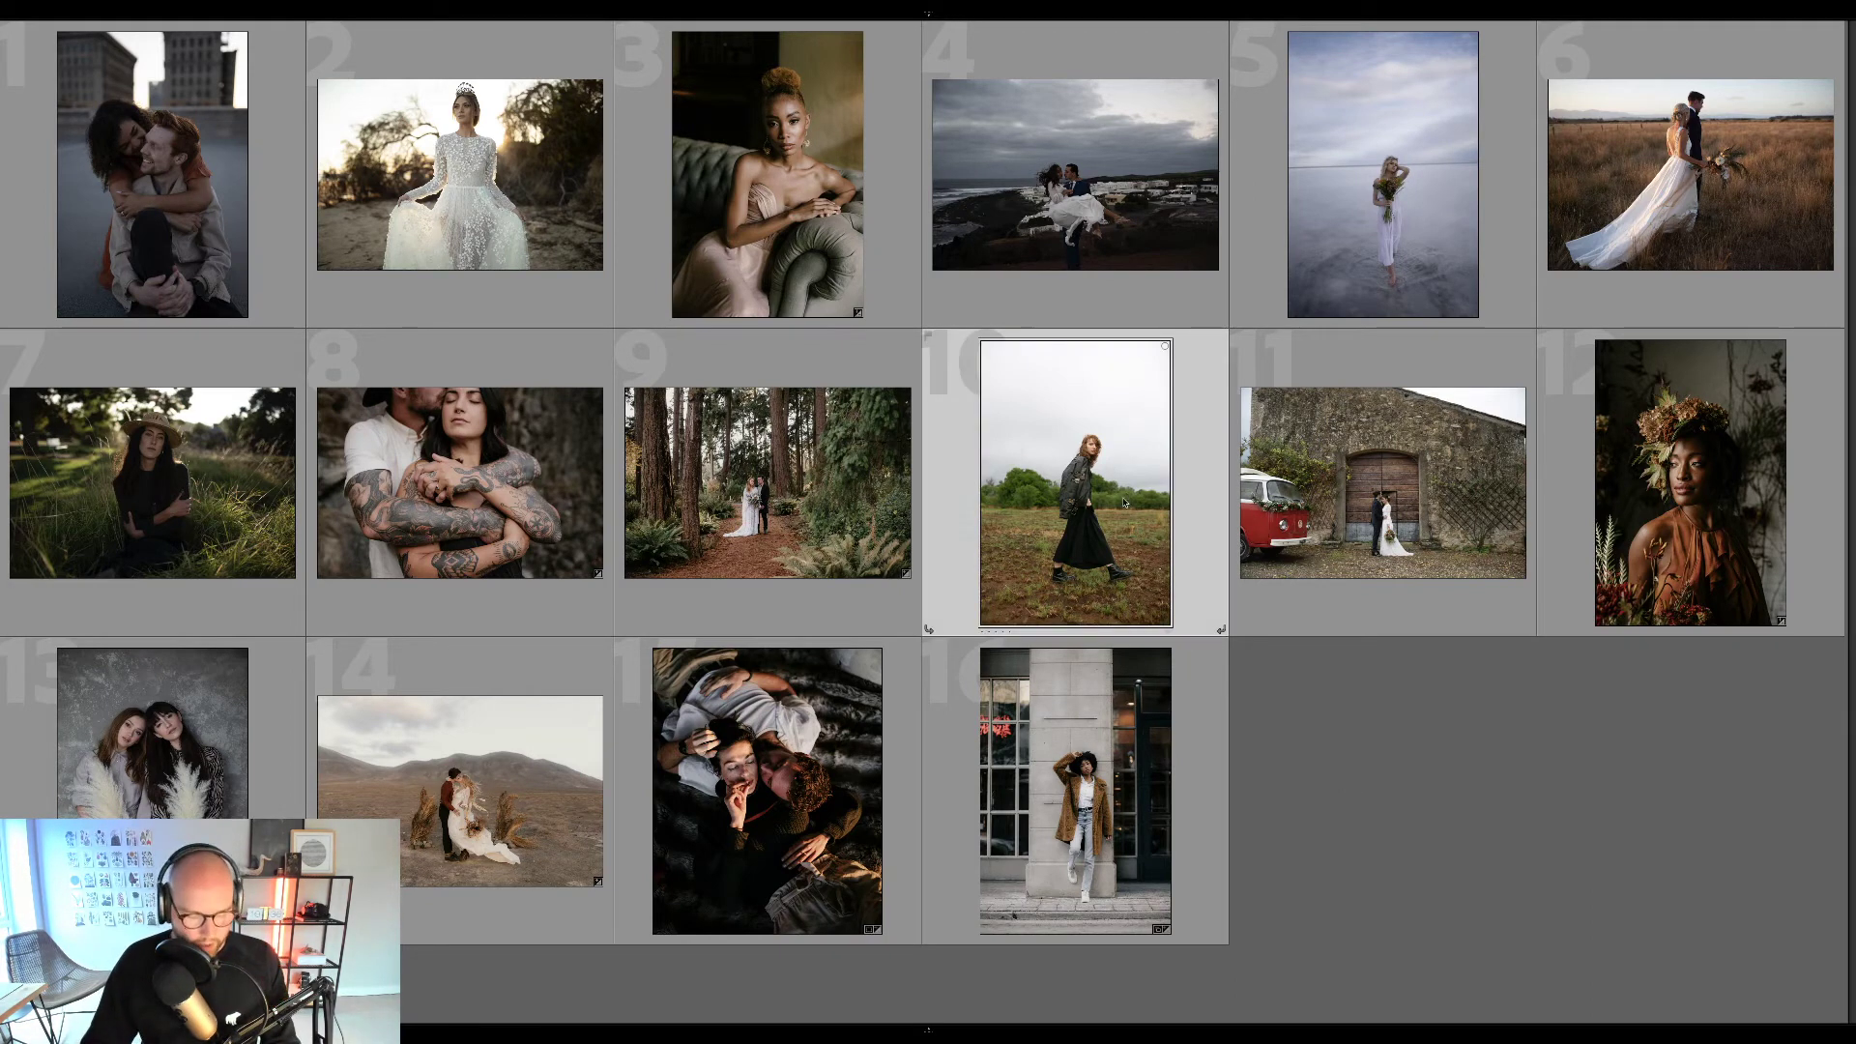
# Open photo 10 in Develop, raise exposure to +0.12 and cool Temp to about 5,141 K.
pyautogui.press('d')
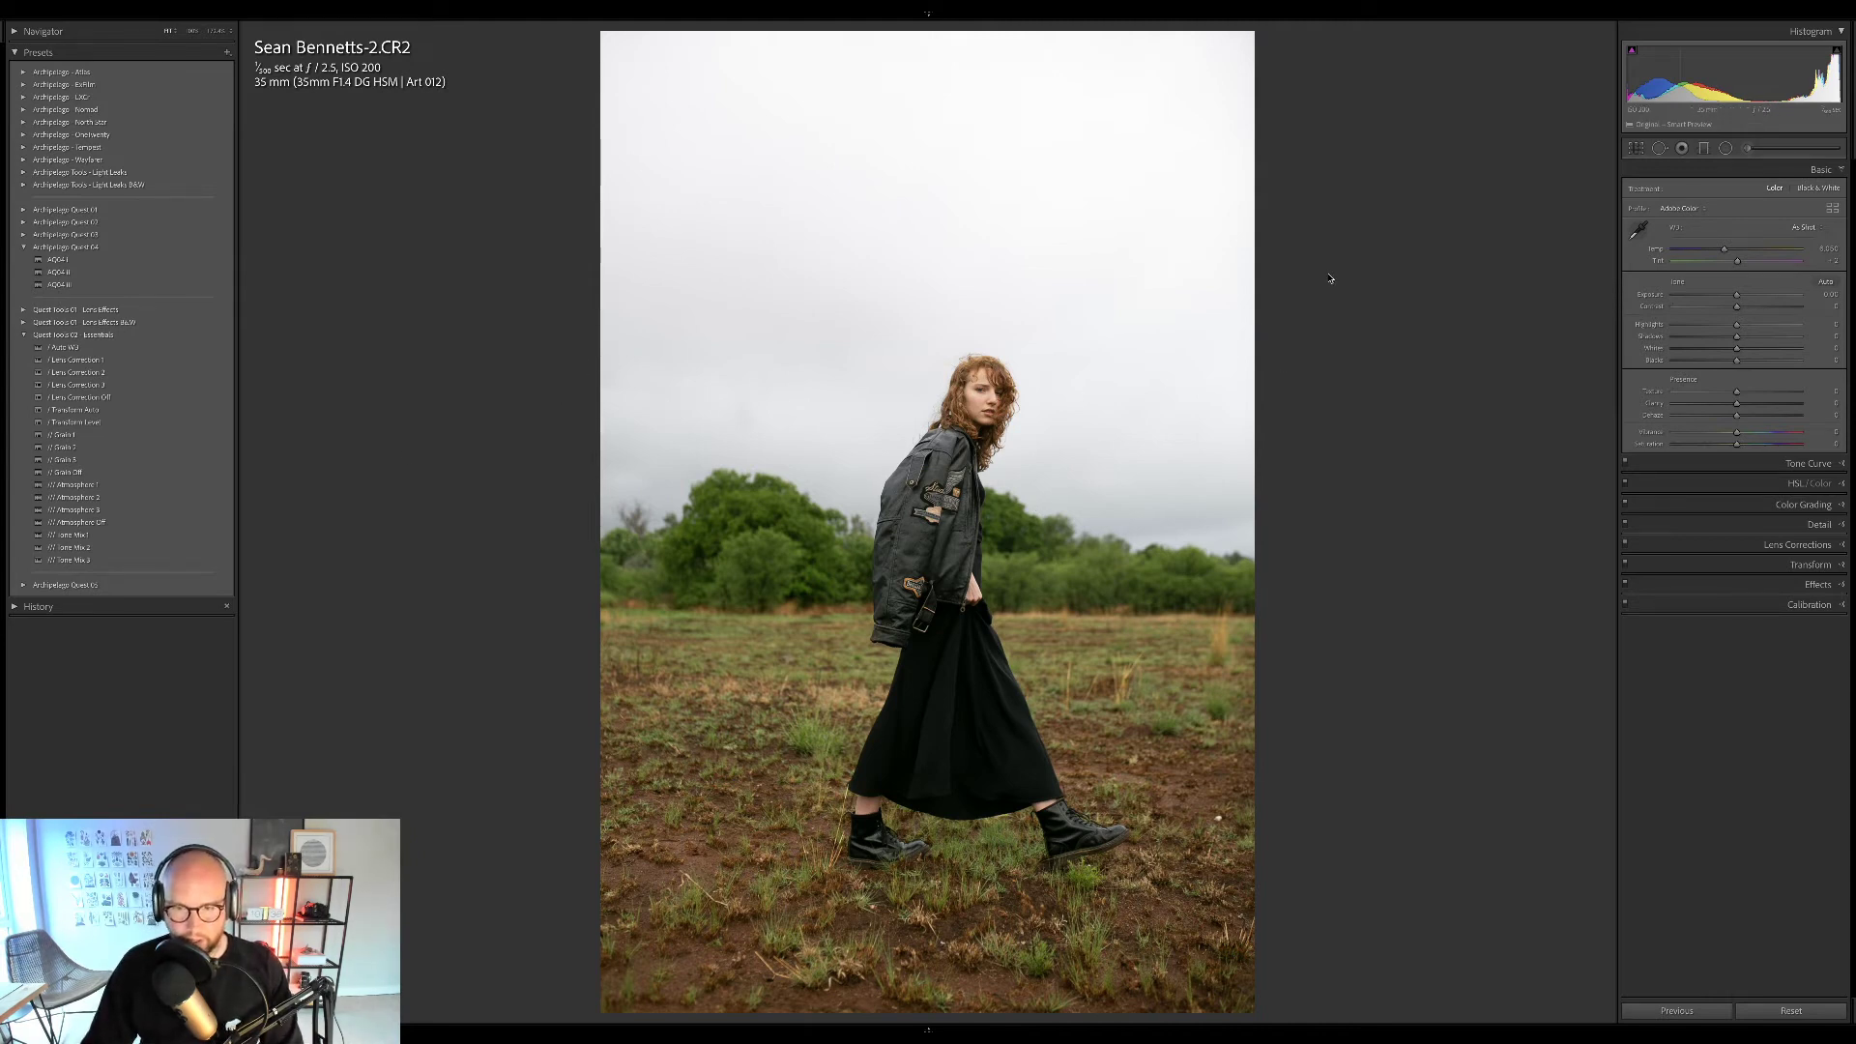
pyautogui.moveTo(1715, 96); pyautogui.dragTo(1717, 96)
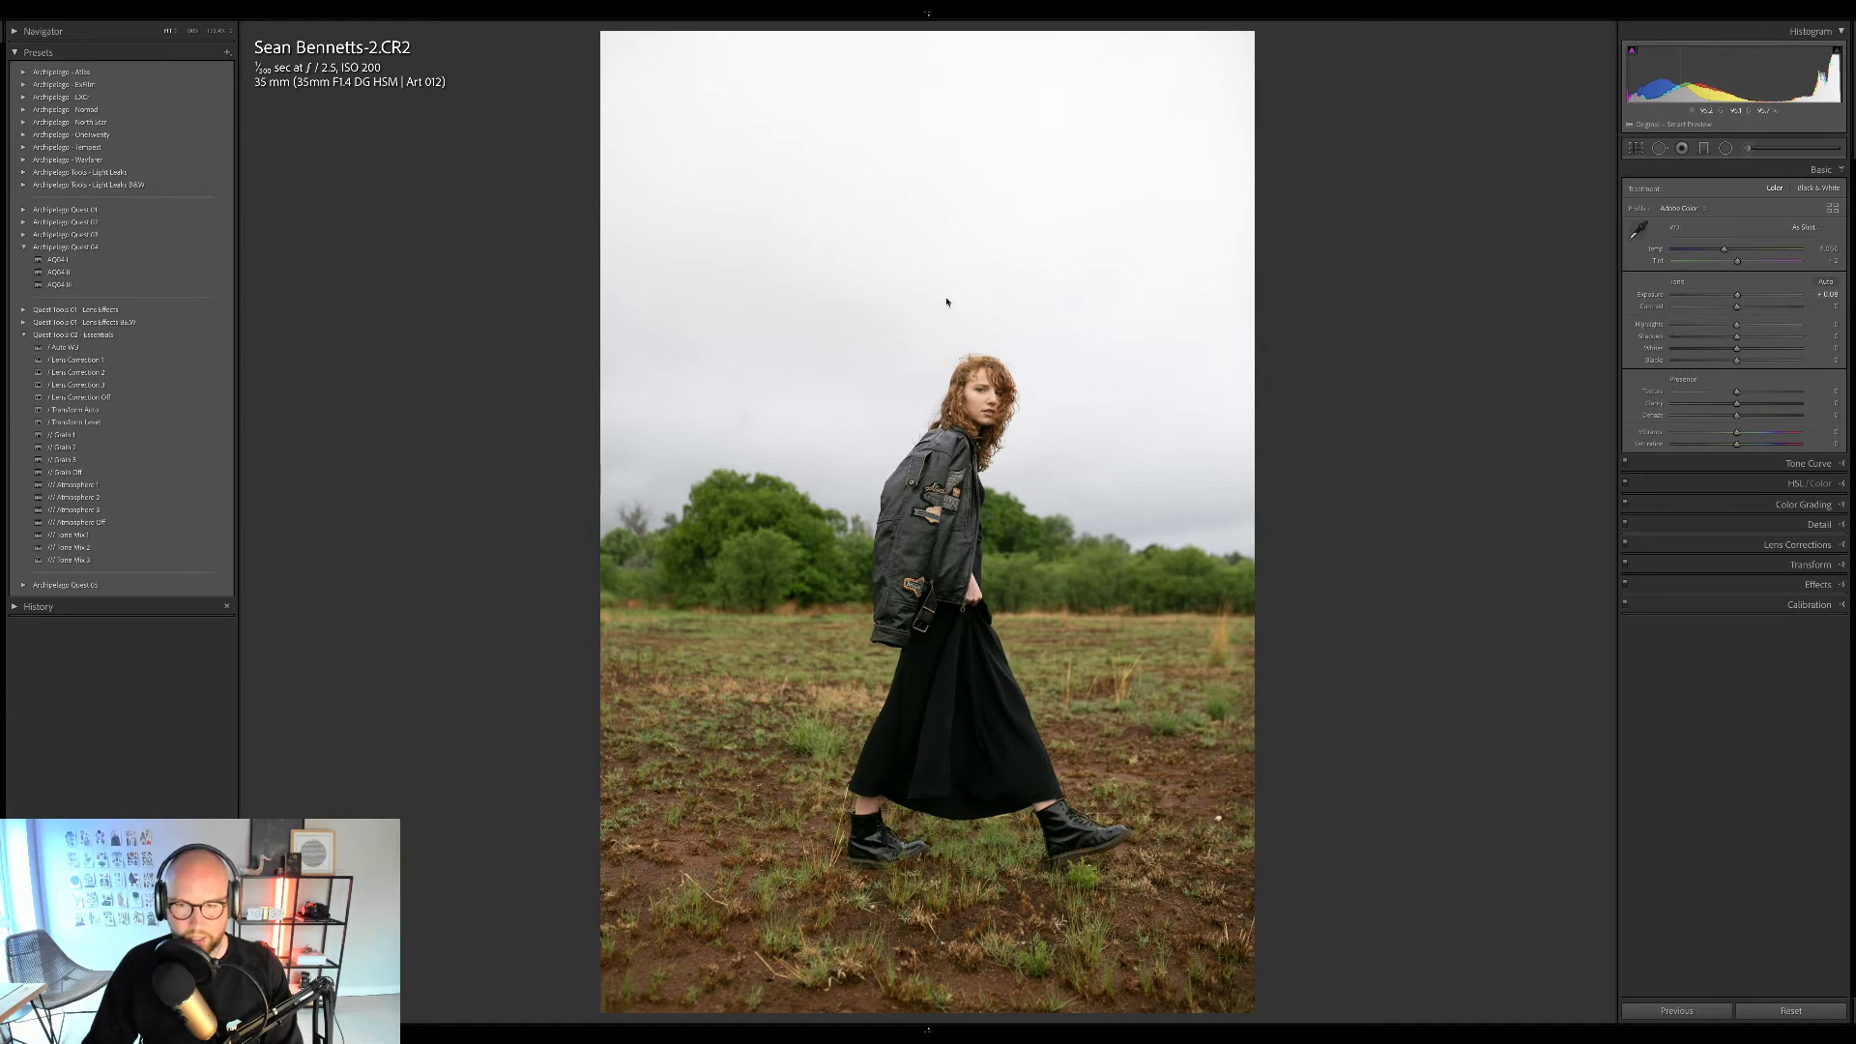
pyautogui.moveTo(1726, 251); pyautogui.dragTo(1728, 252)
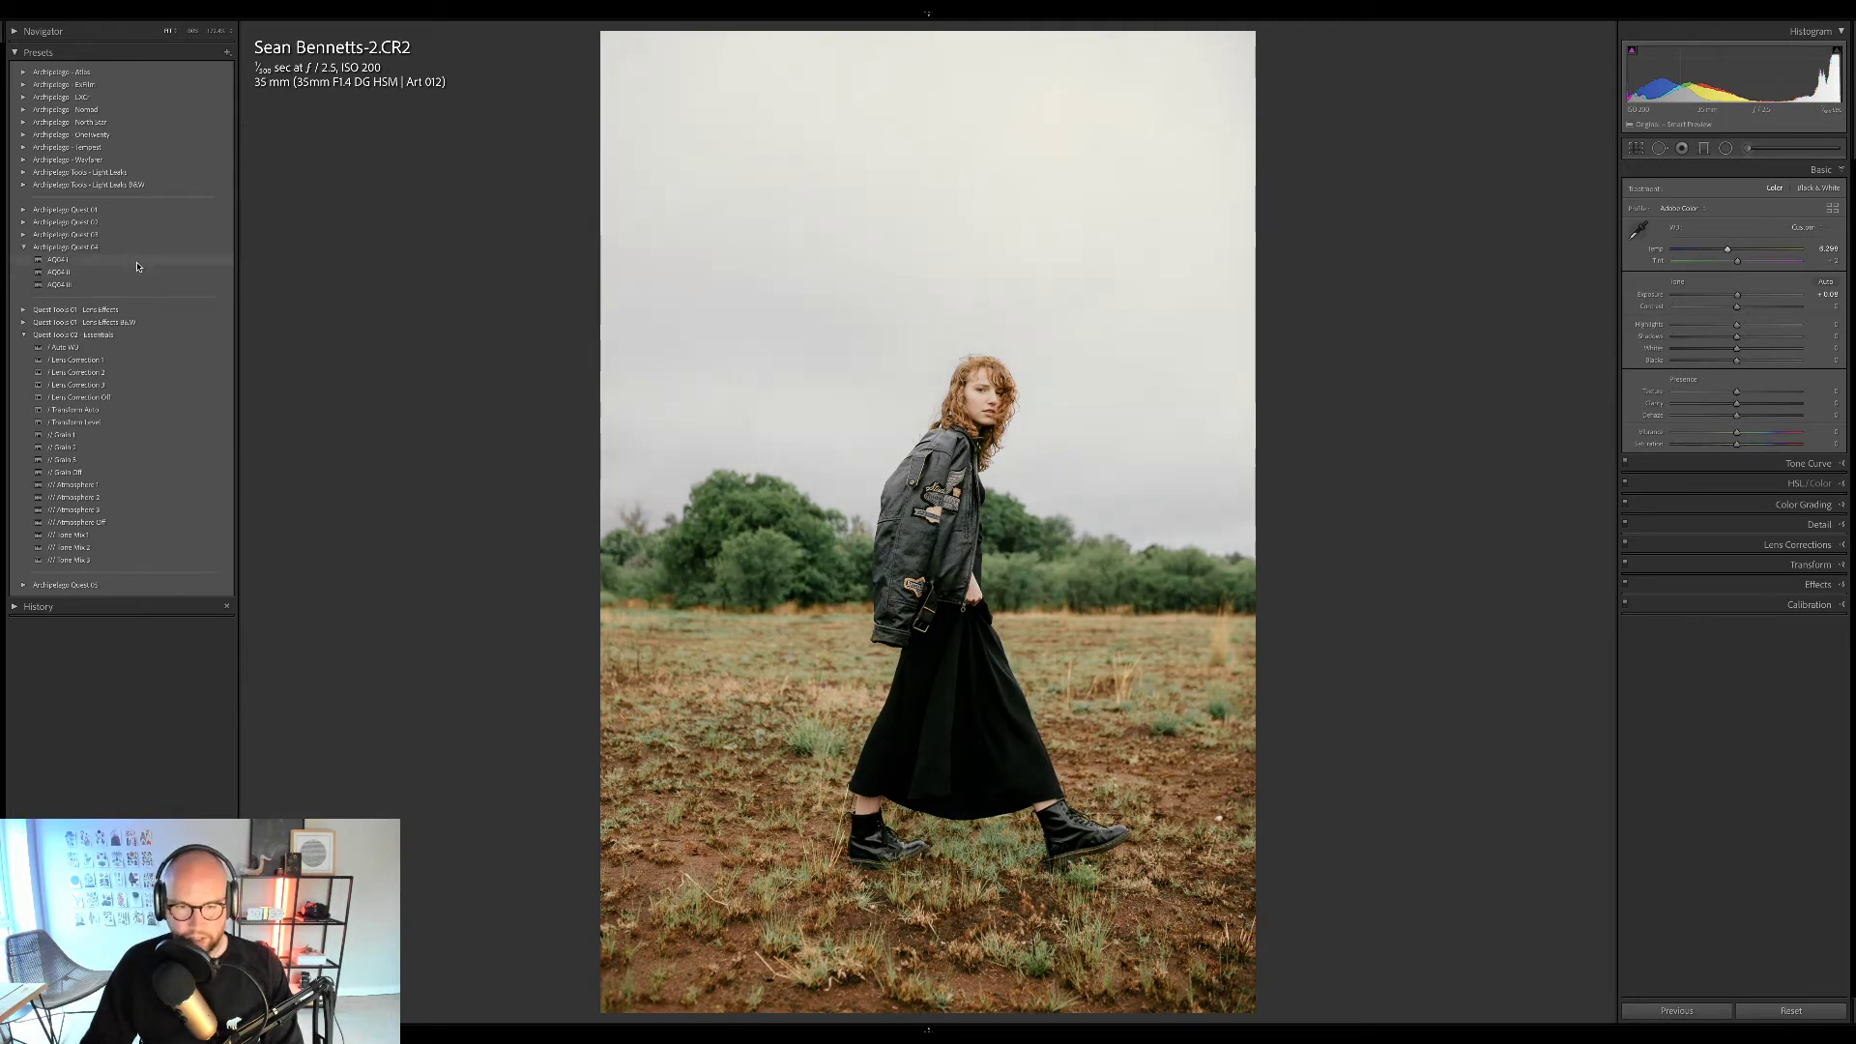
# Apply the AQ04 I preset with a lowered profile Amount, then add Lens Correction 2.
pyautogui.click(137, 267)
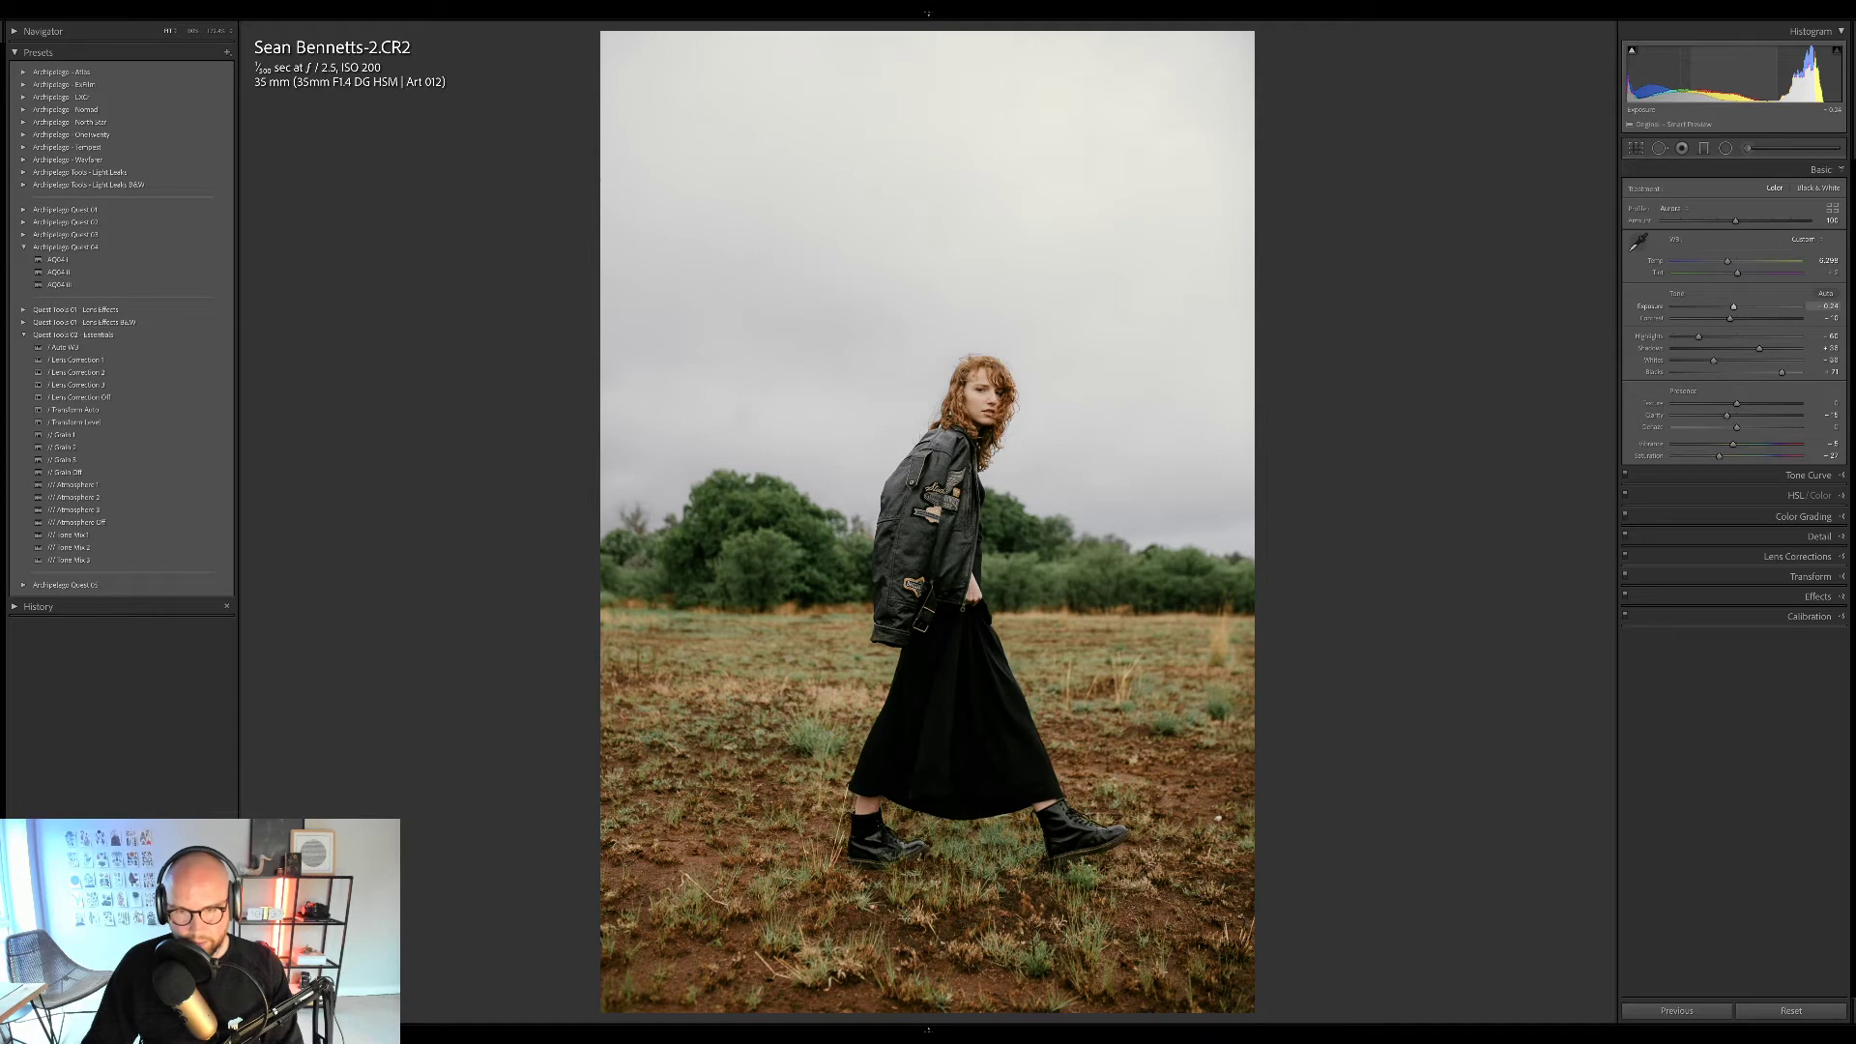
pyautogui.moveTo(1736, 222)
pyautogui.mouseDown()
pyautogui.moveTo(1677, 221)
pyautogui.moveTo(1809, 222)
pyautogui.moveTo(1759, 239)
pyautogui.mouseUp()
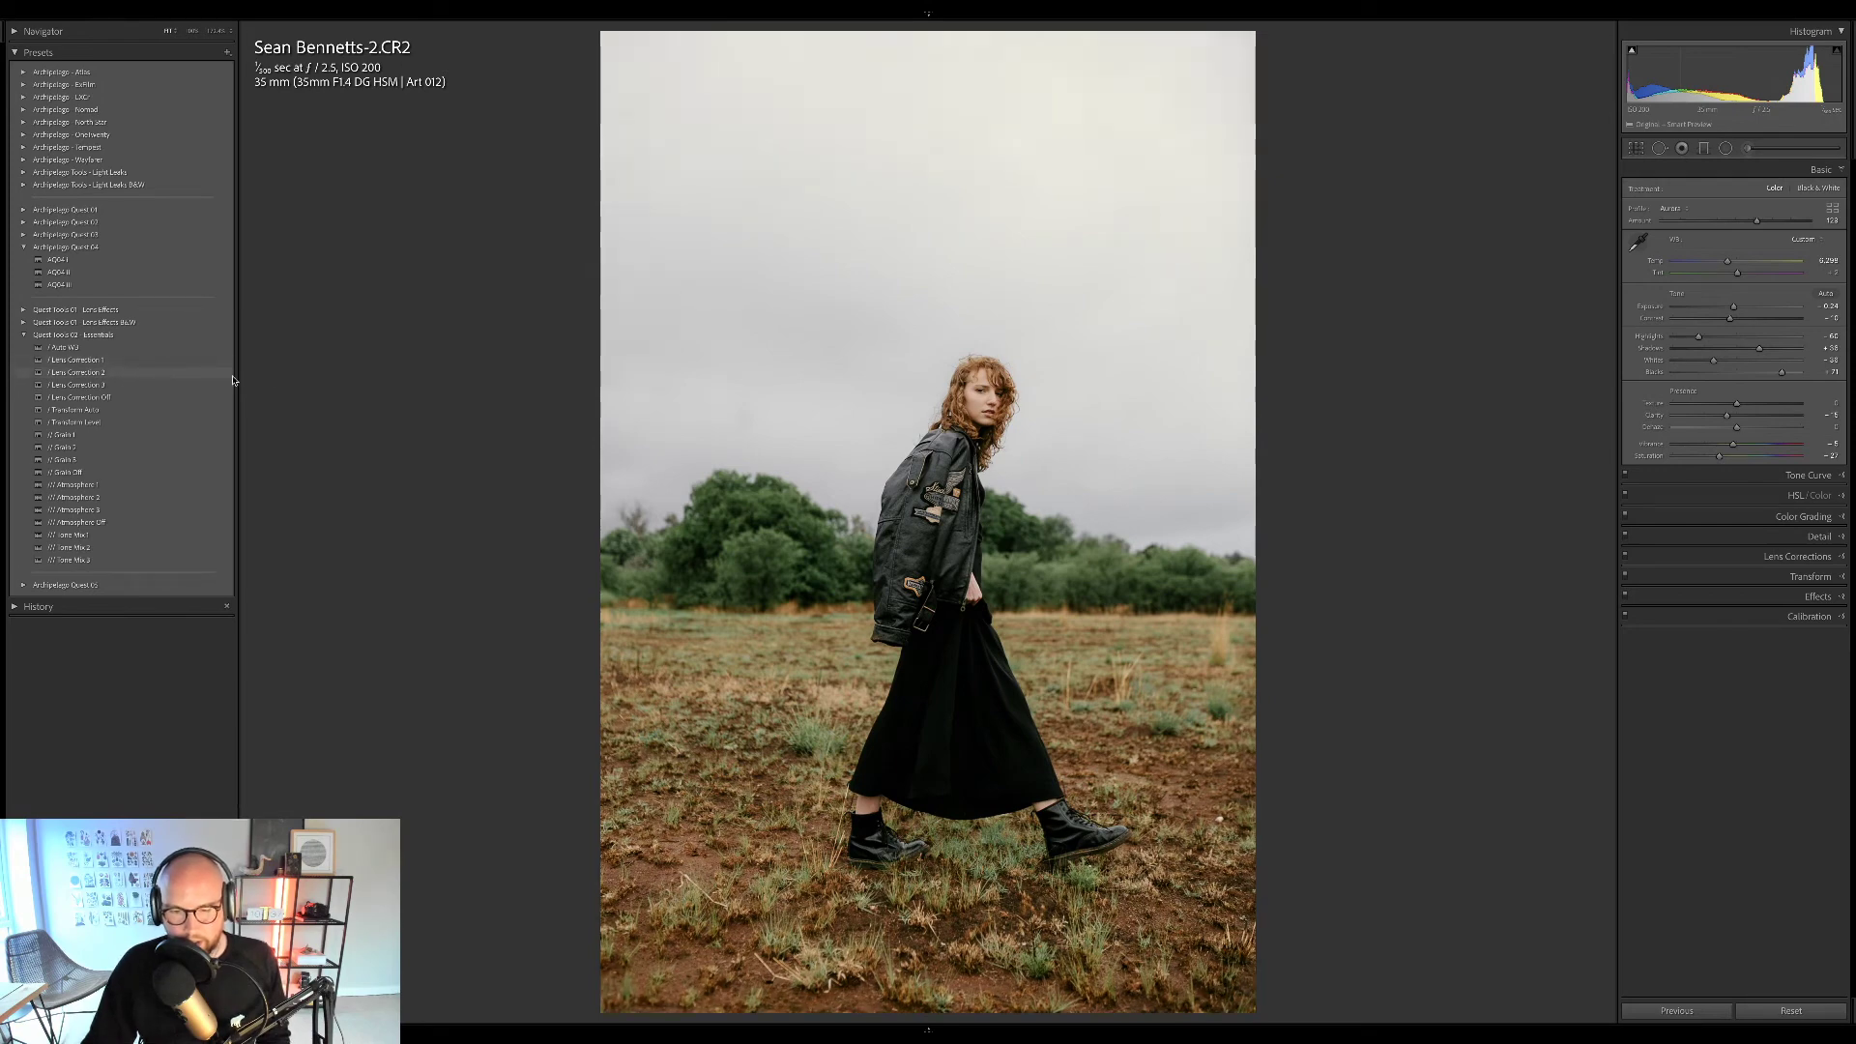
pyautogui.click(169, 374)
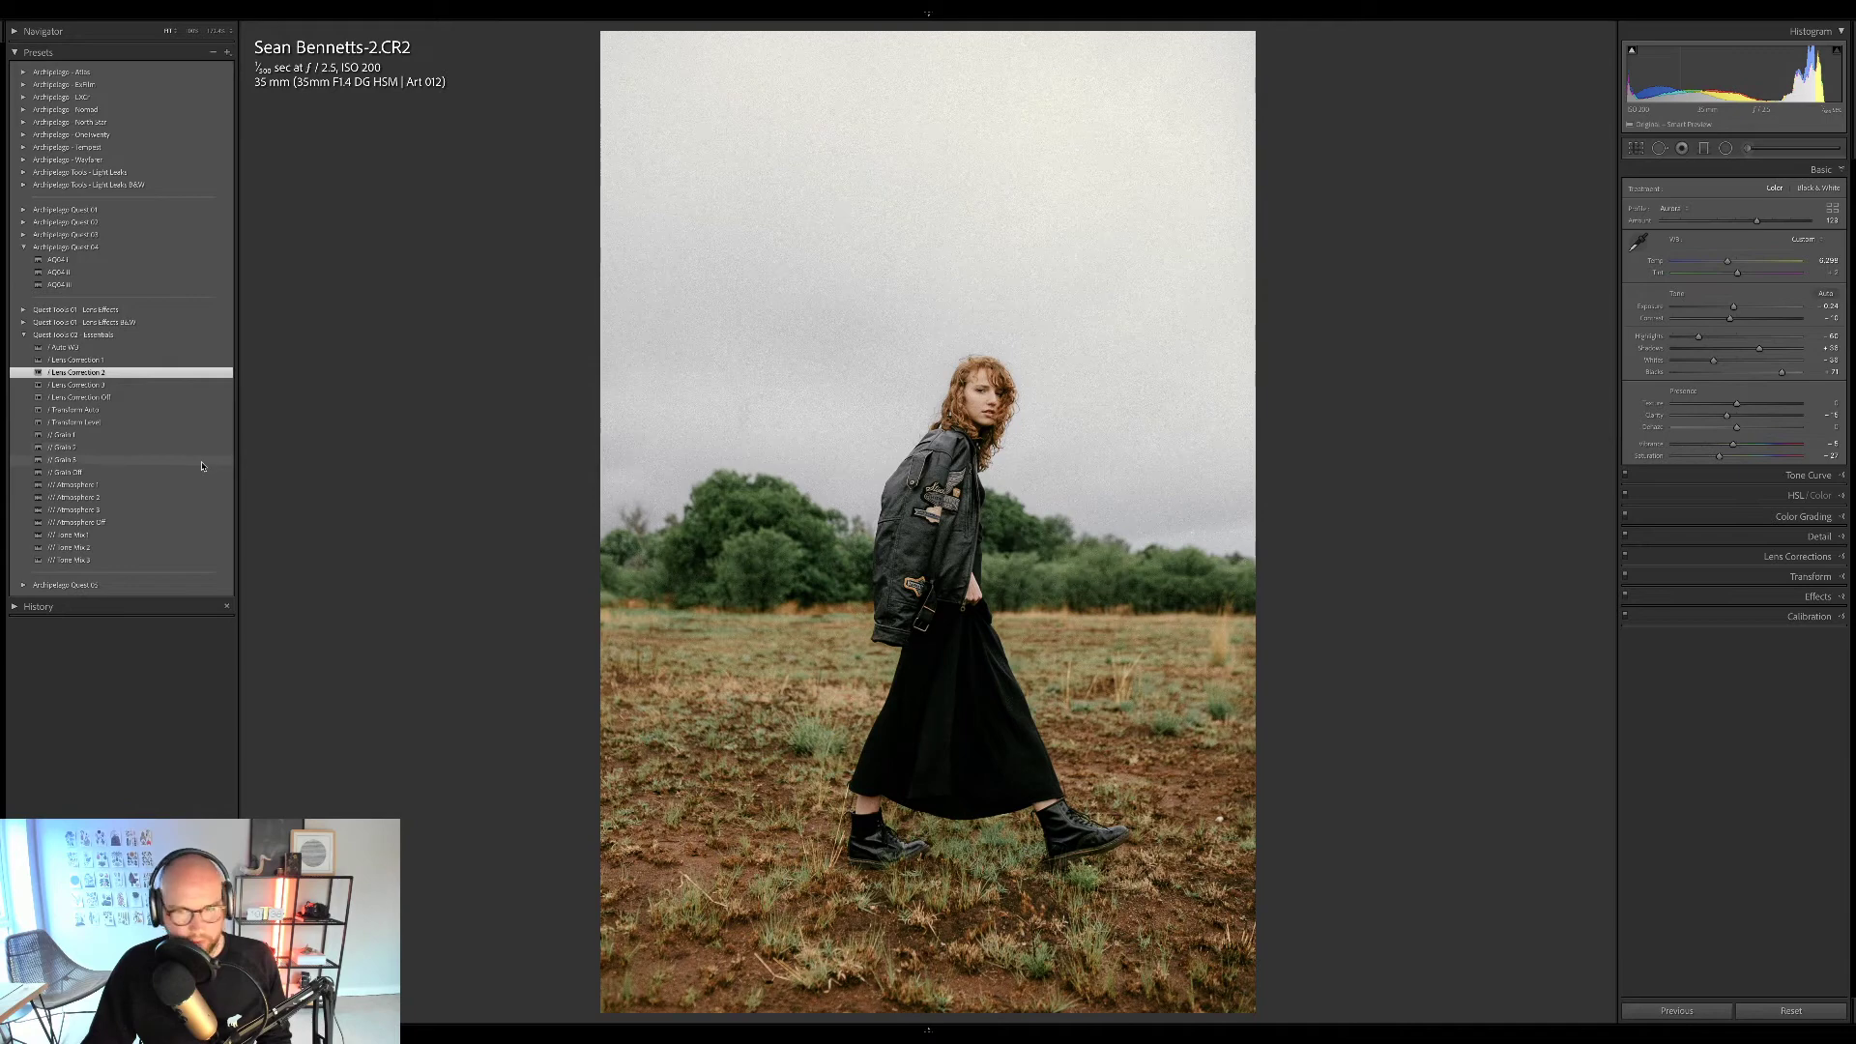
# Add the Grain 3 preset and inspect the grain zoomed in on the face.
pyautogui.click(202, 464)
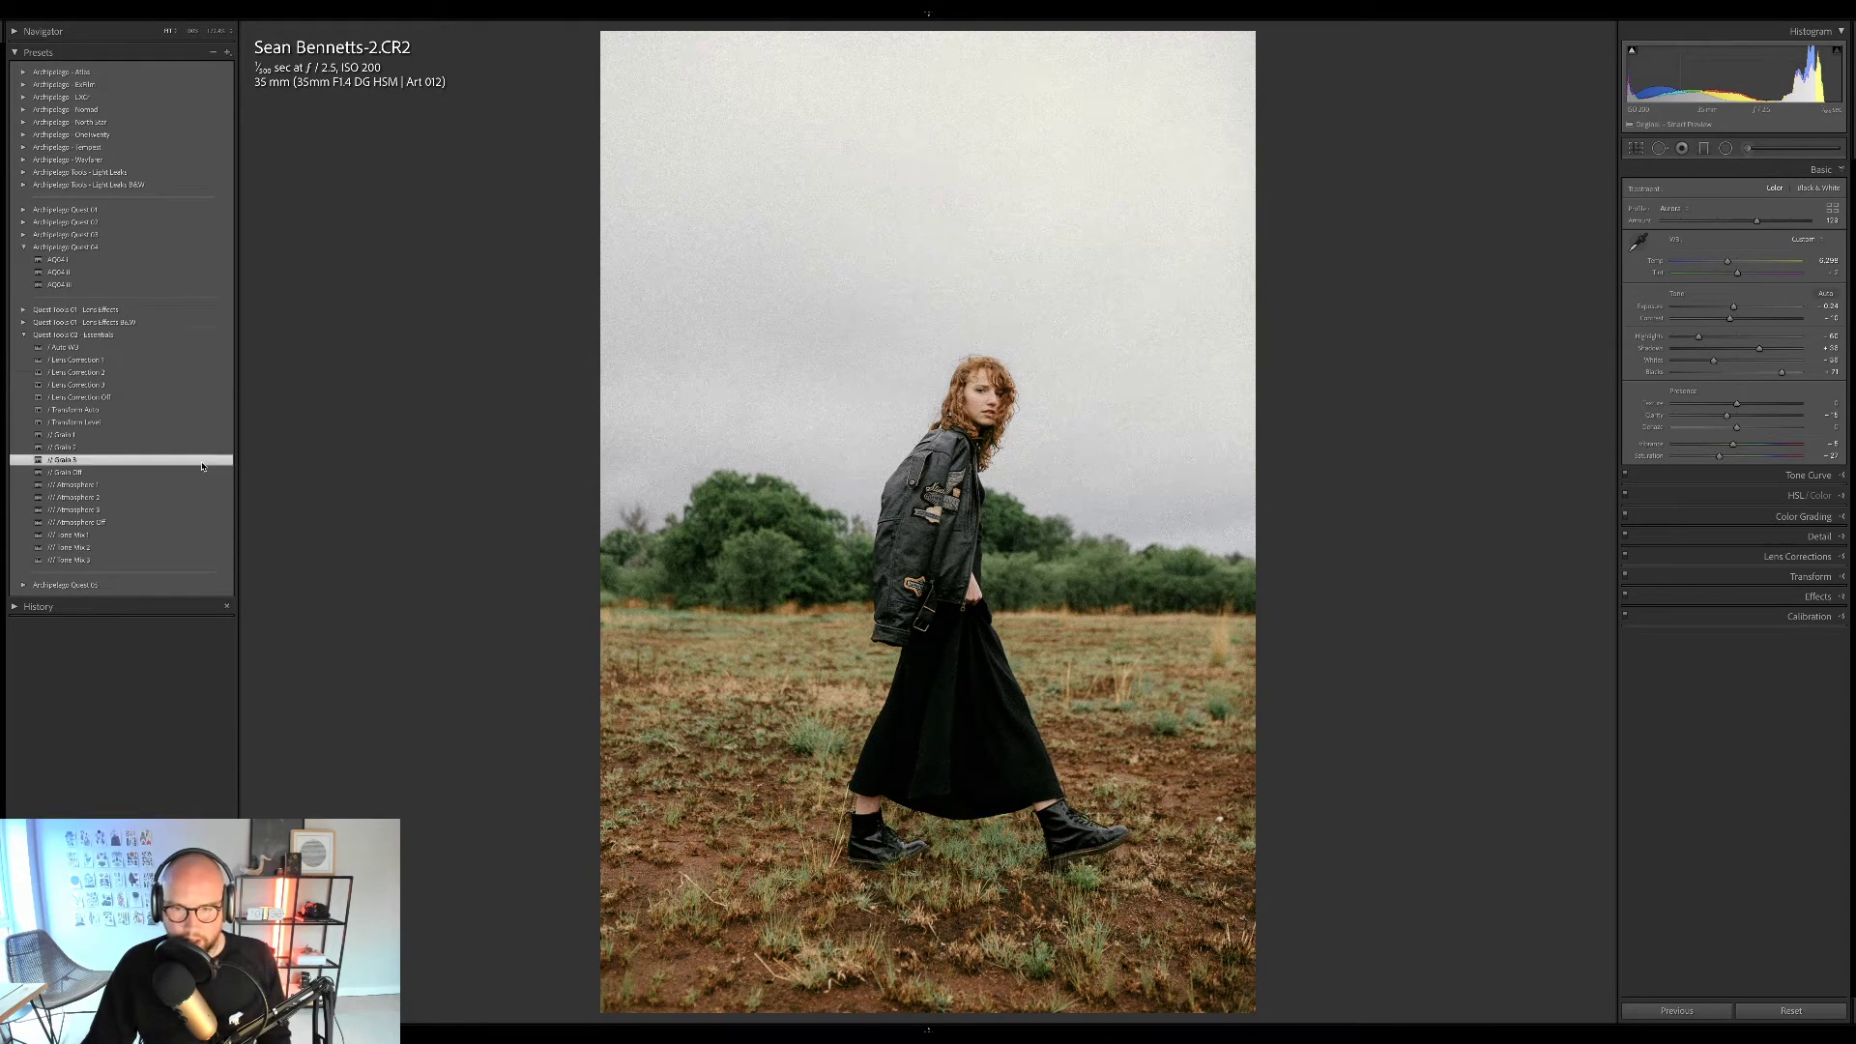
pyautogui.click(967, 400)
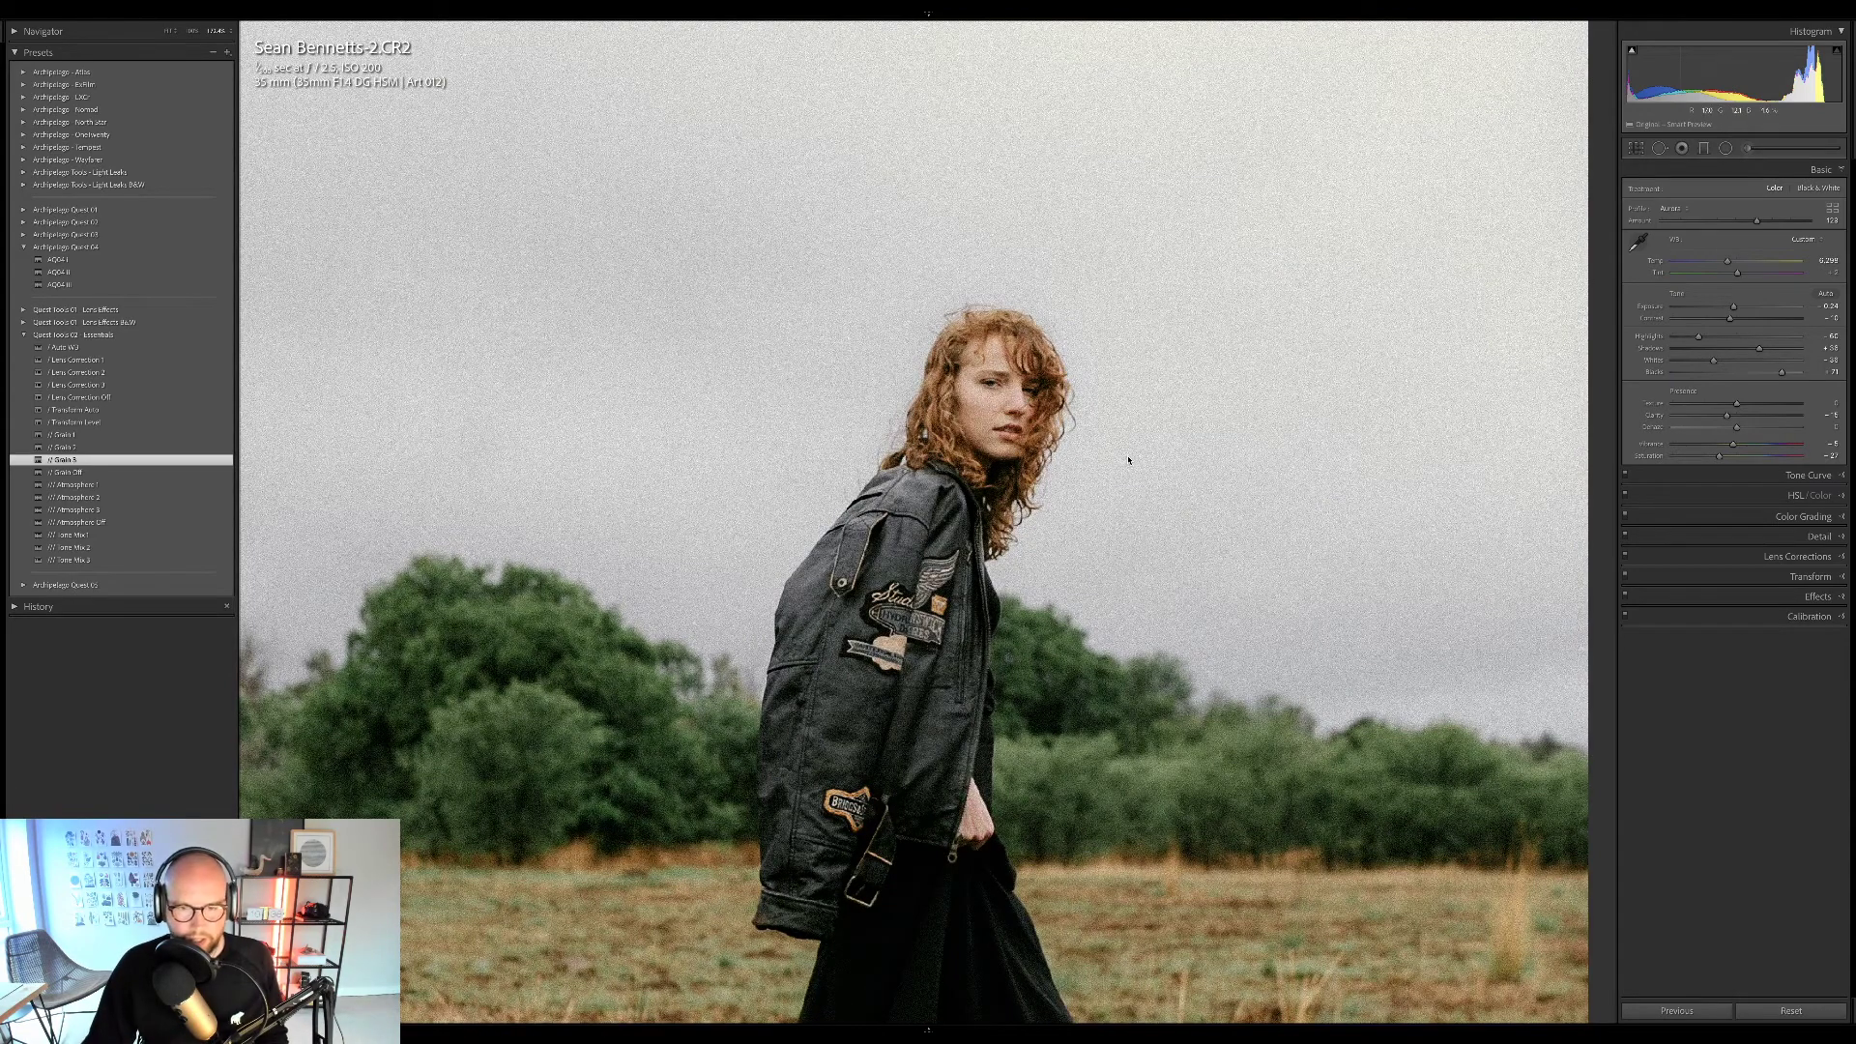
pyautogui.click(677, 485)
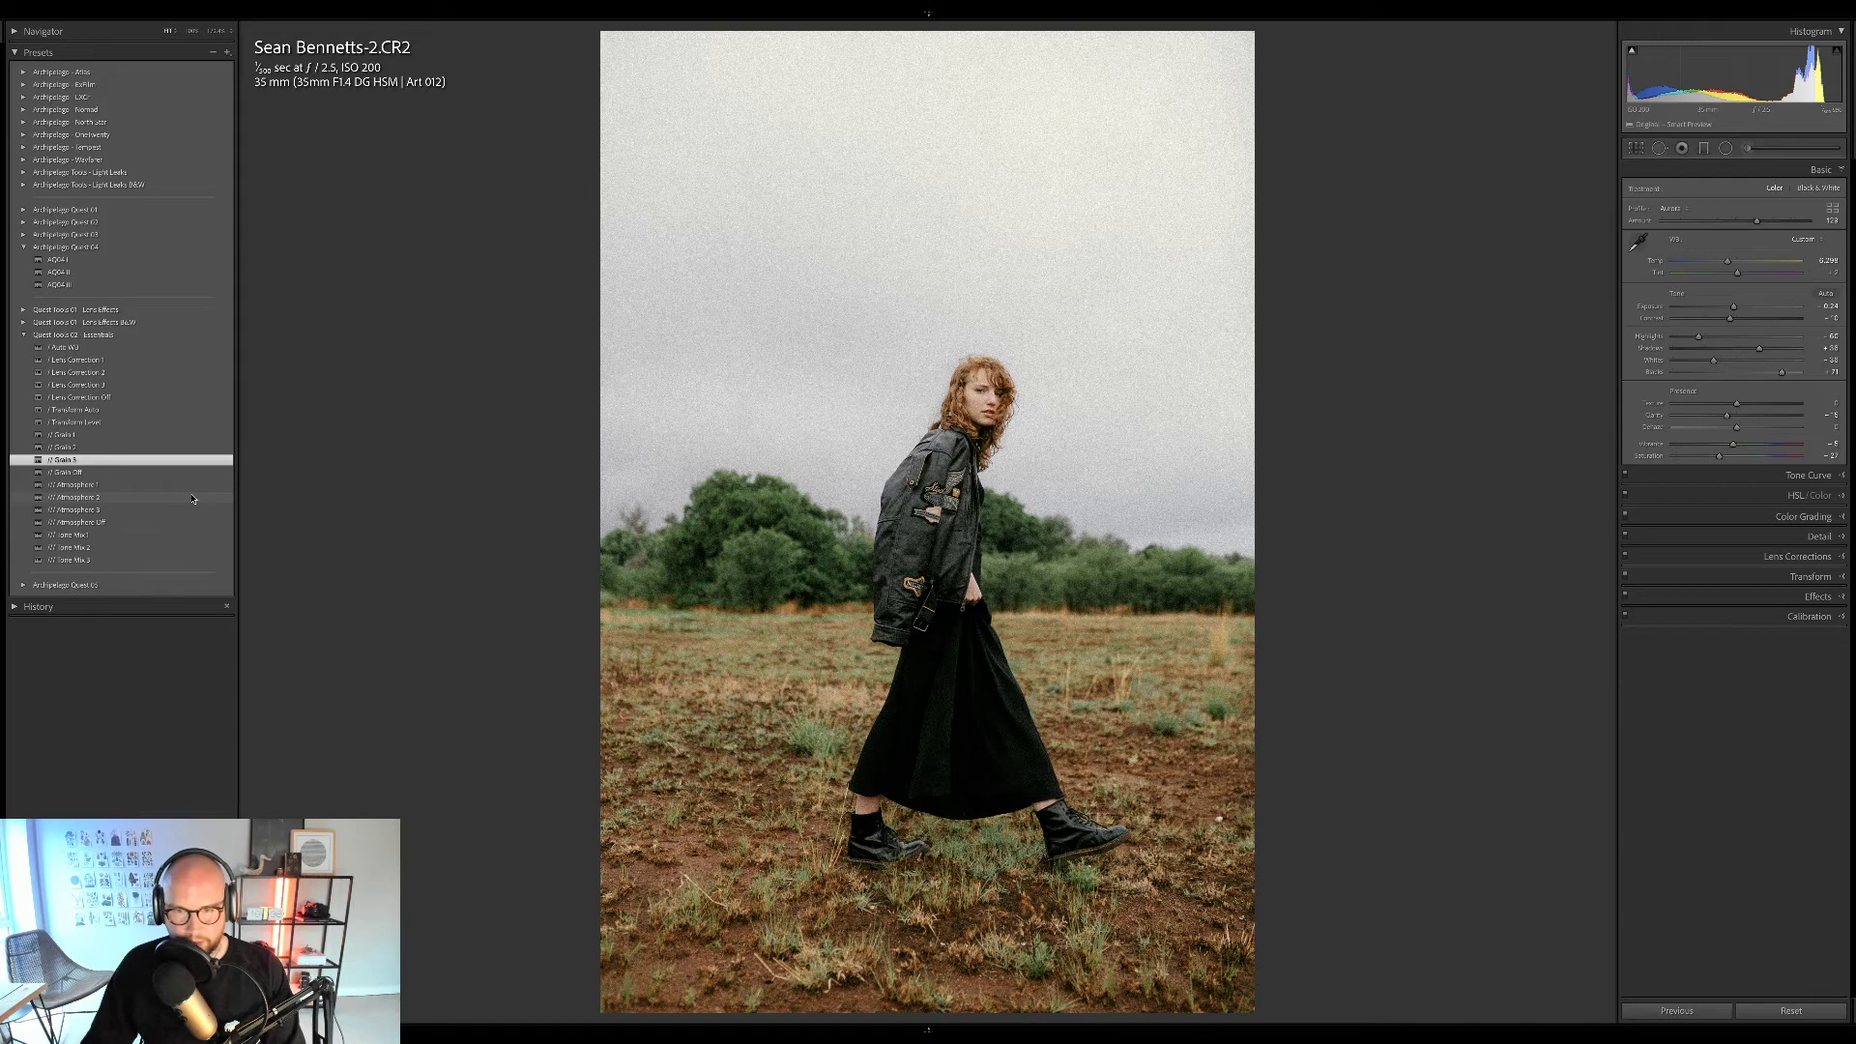
# Apply the Atmosphere 2 preset while zoomed on the face, then return to full frame.
pyautogui.click(970, 398)
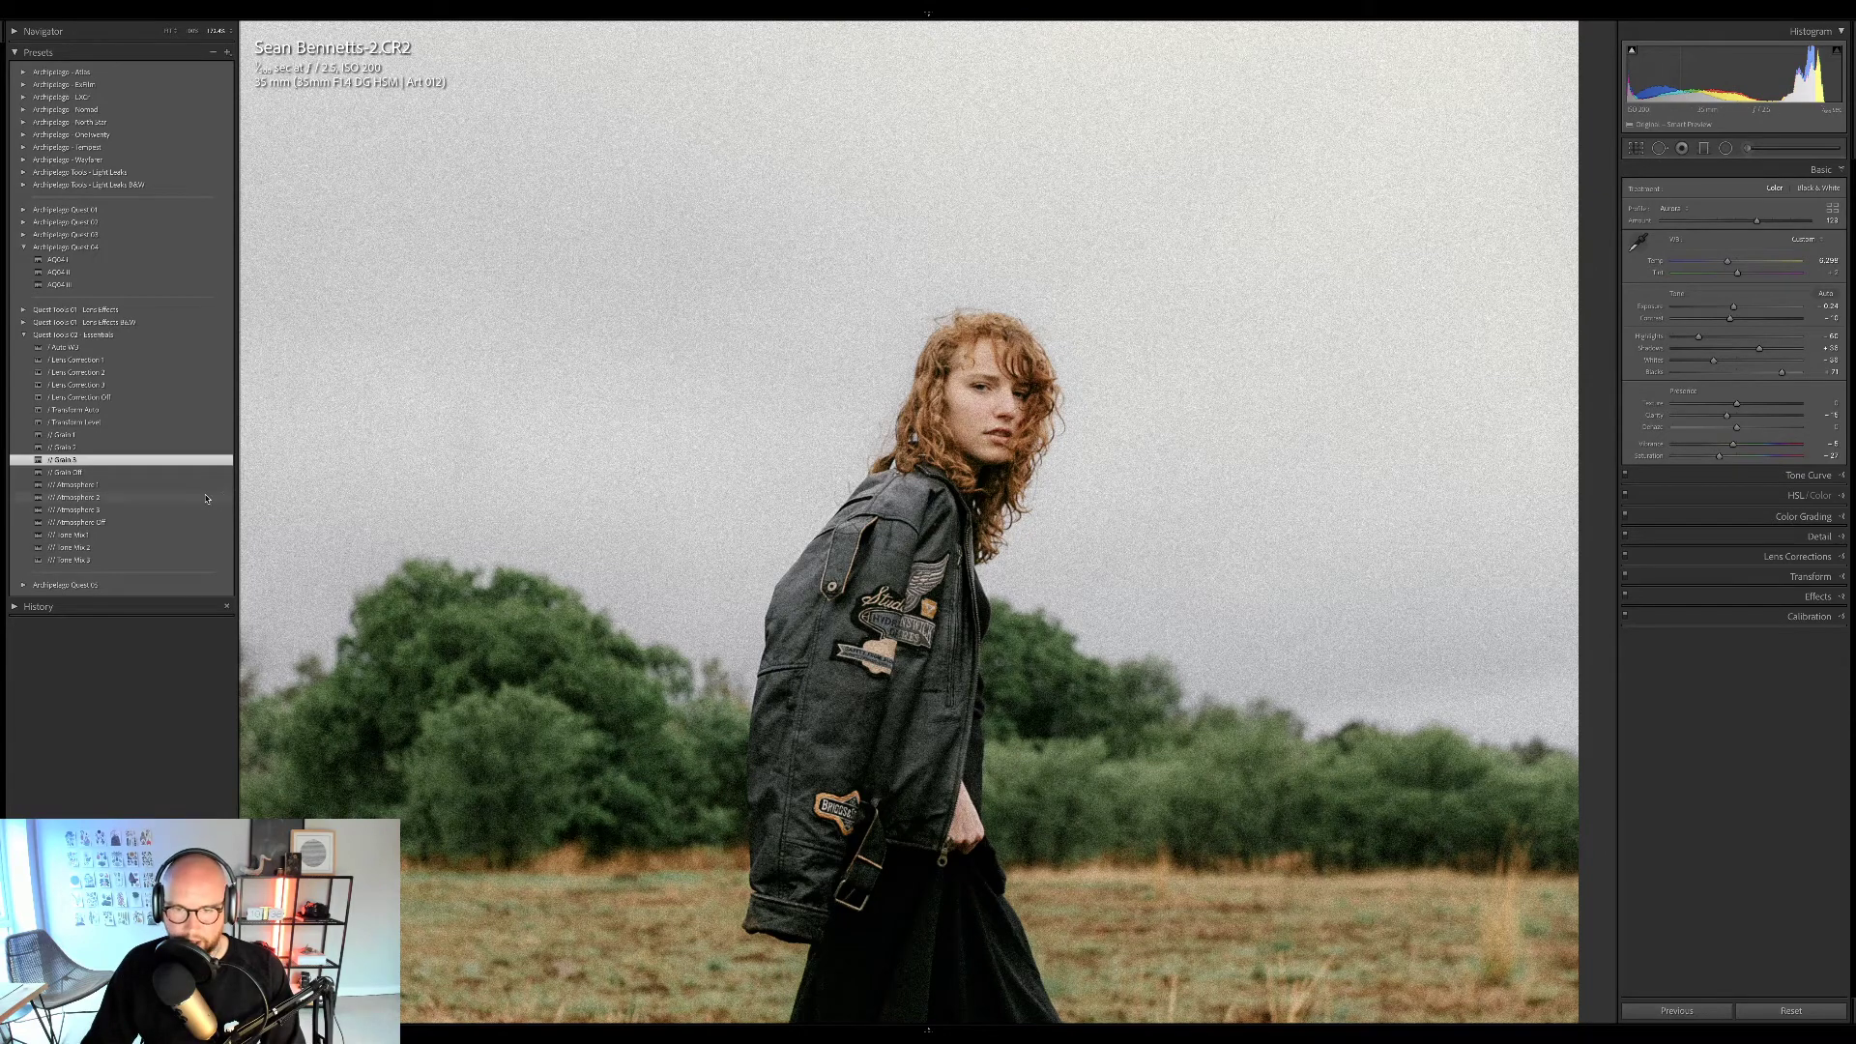
pyautogui.click(205, 498)
pyautogui.click(488, 479)
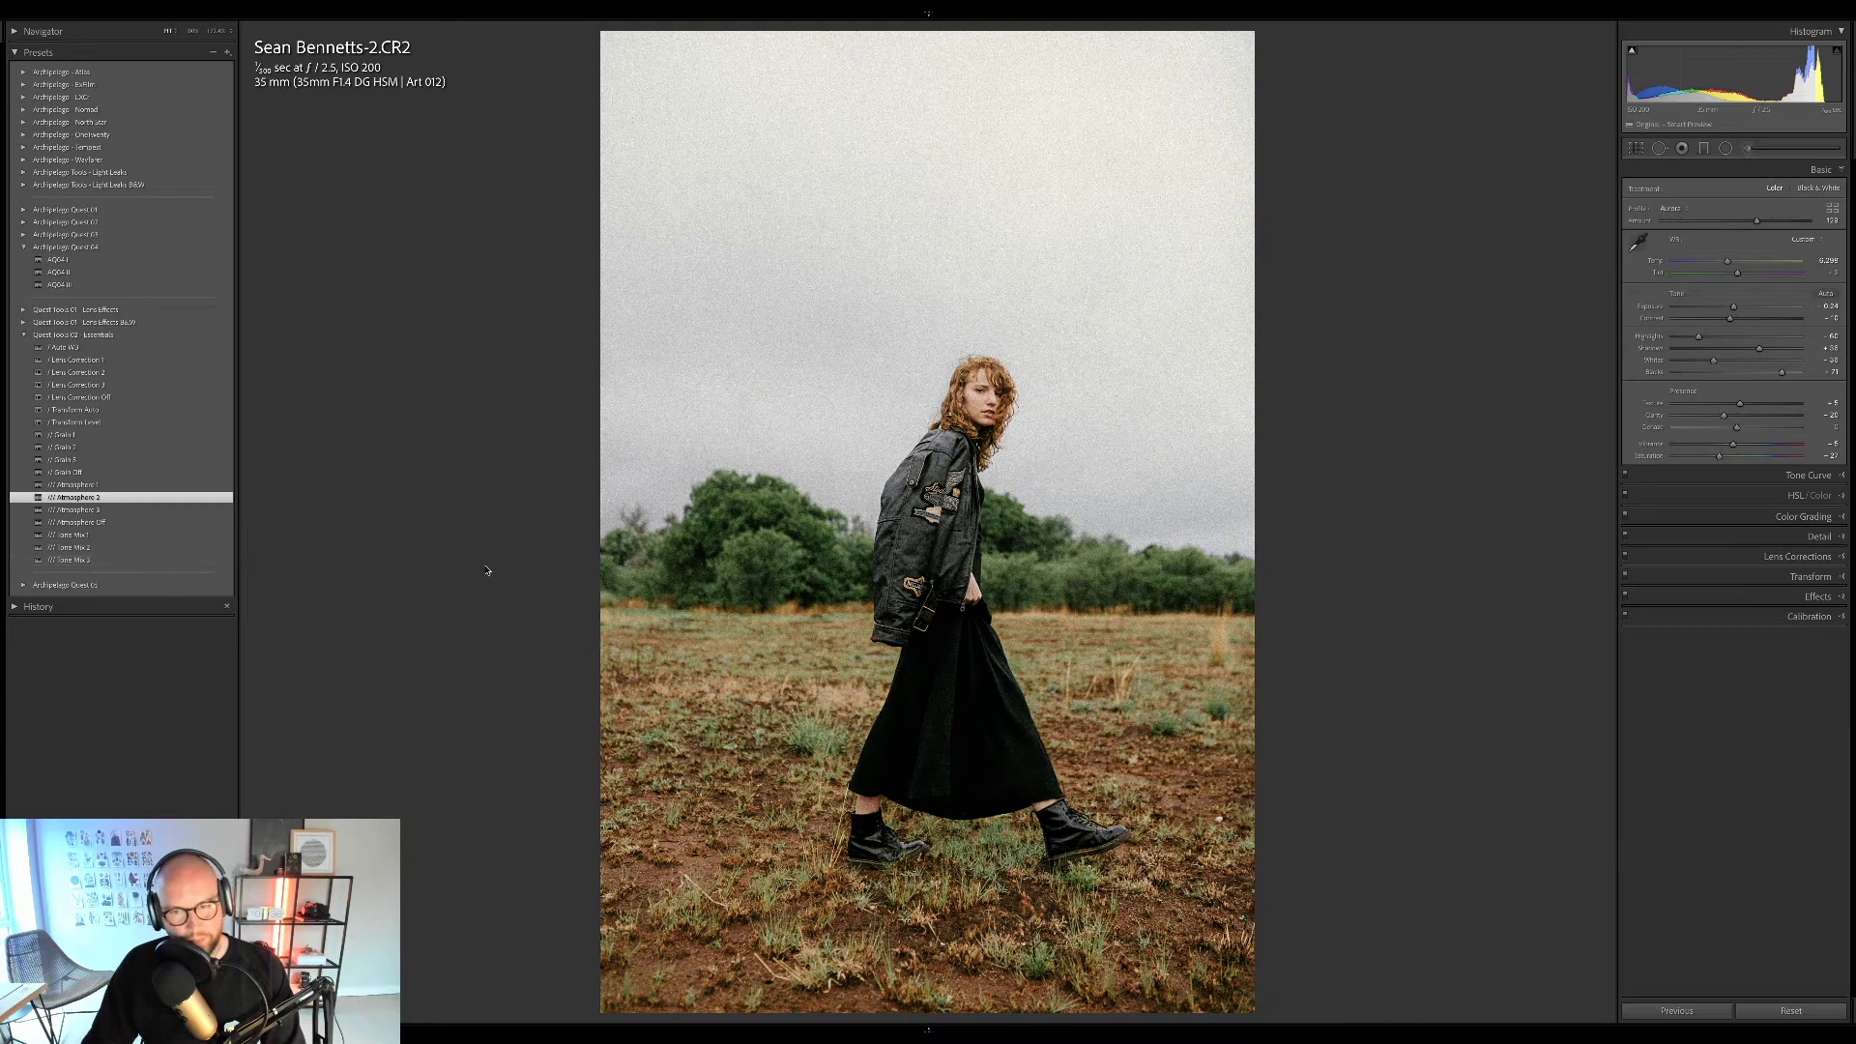
# Apply Tone Mix 3, set exposure to -0.30 and highlights to -100, then show Before/After.
pyautogui.click(190, 561)
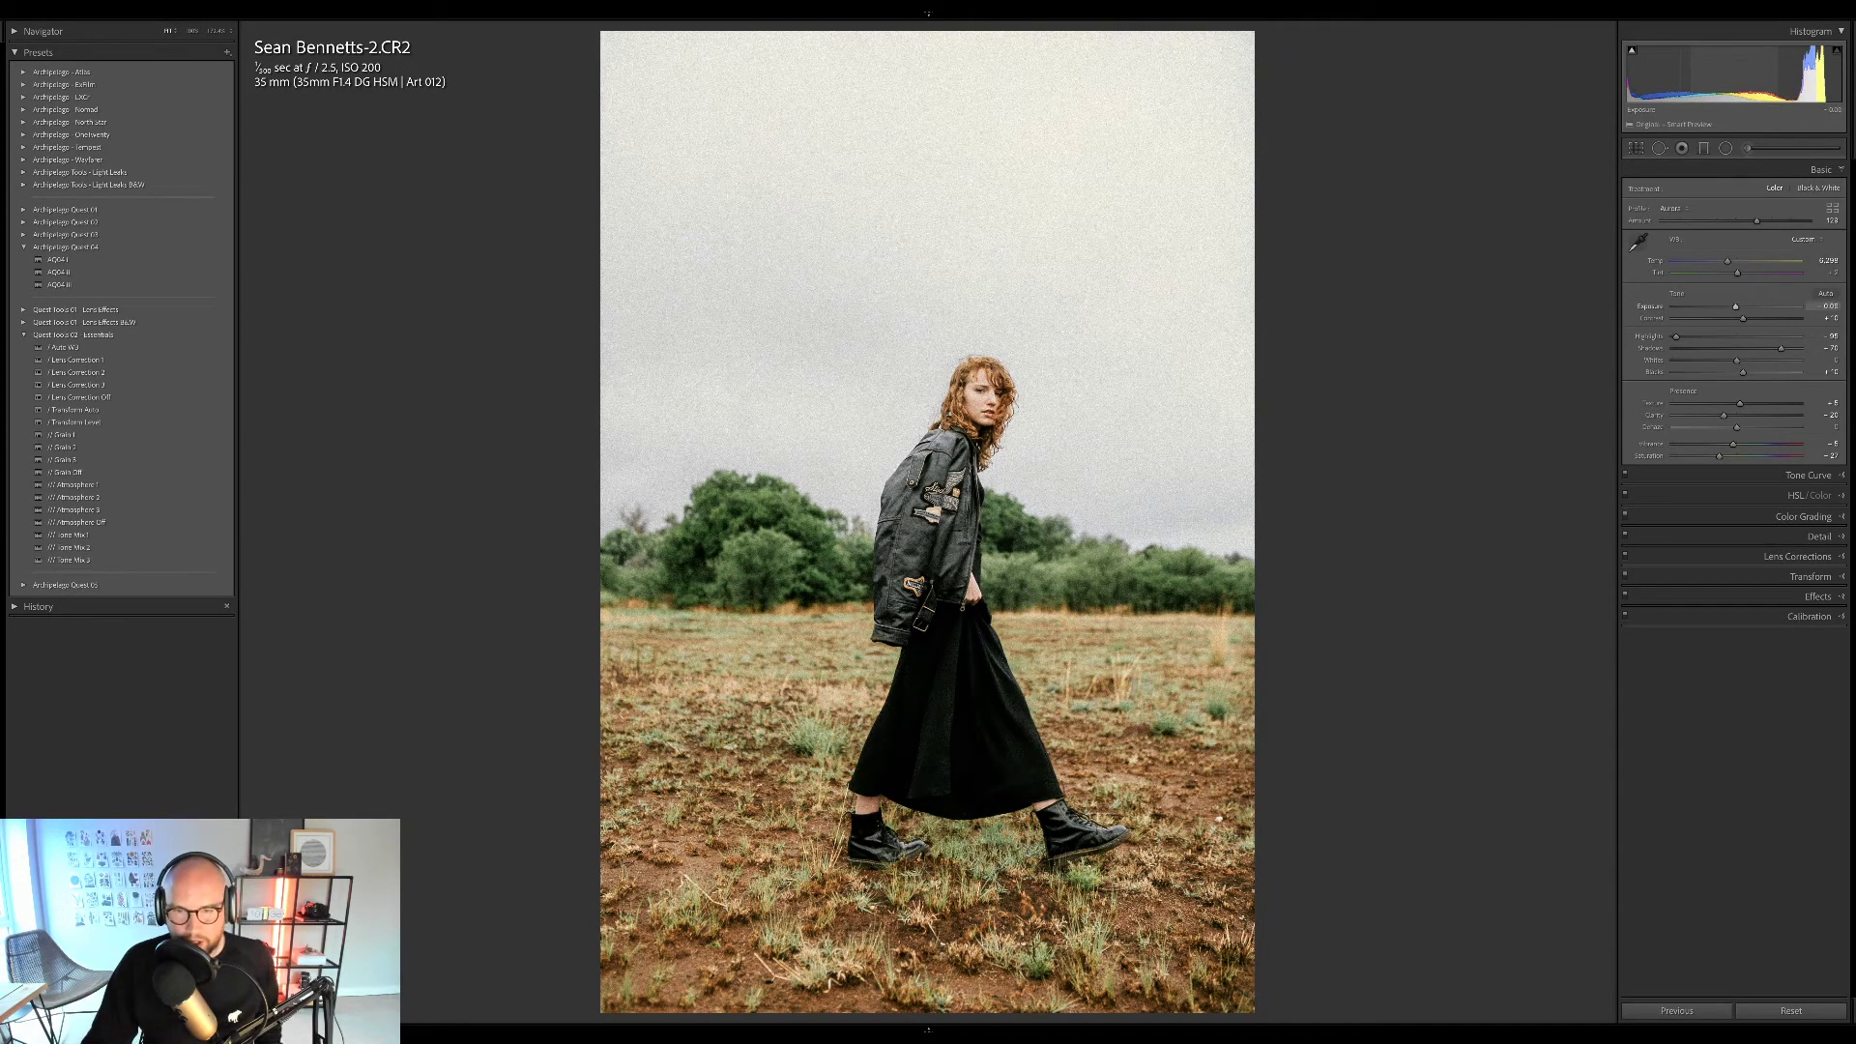
pyautogui.press('-')
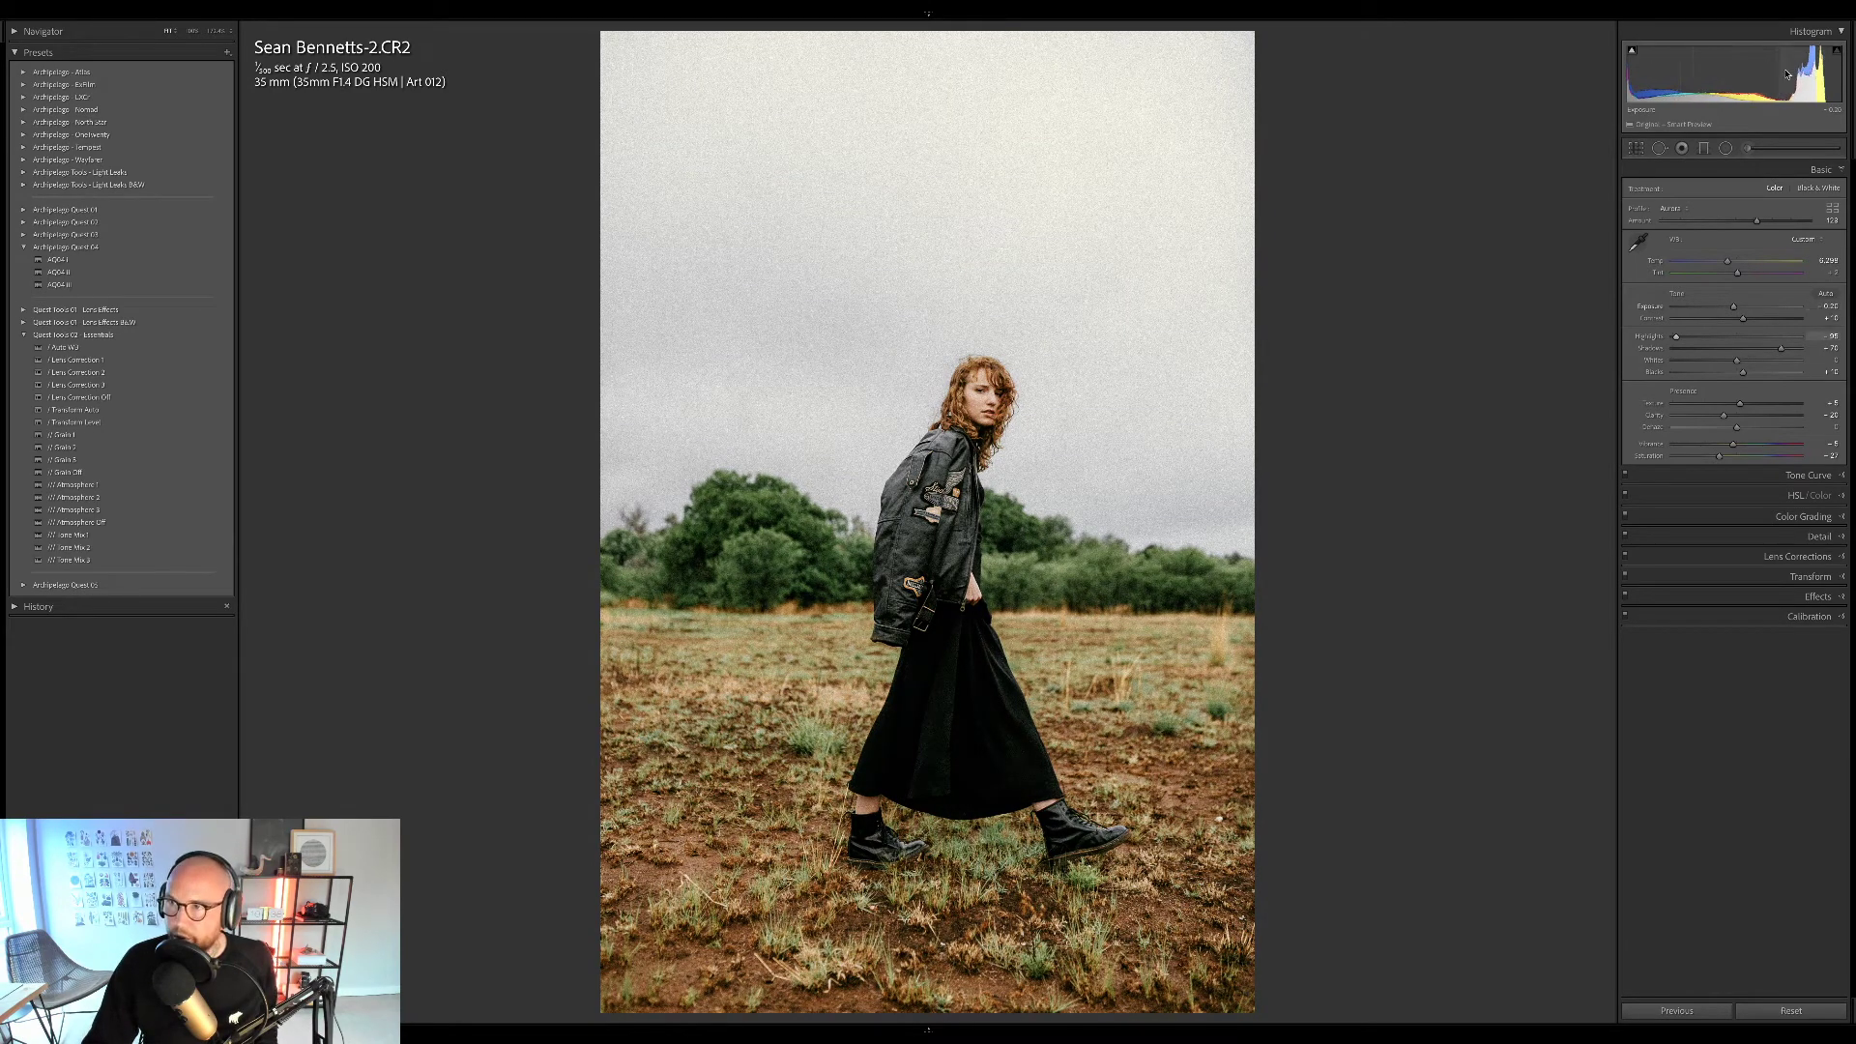
pyautogui.moveTo(1796, 70); pyautogui.dragTo(1786, 69)
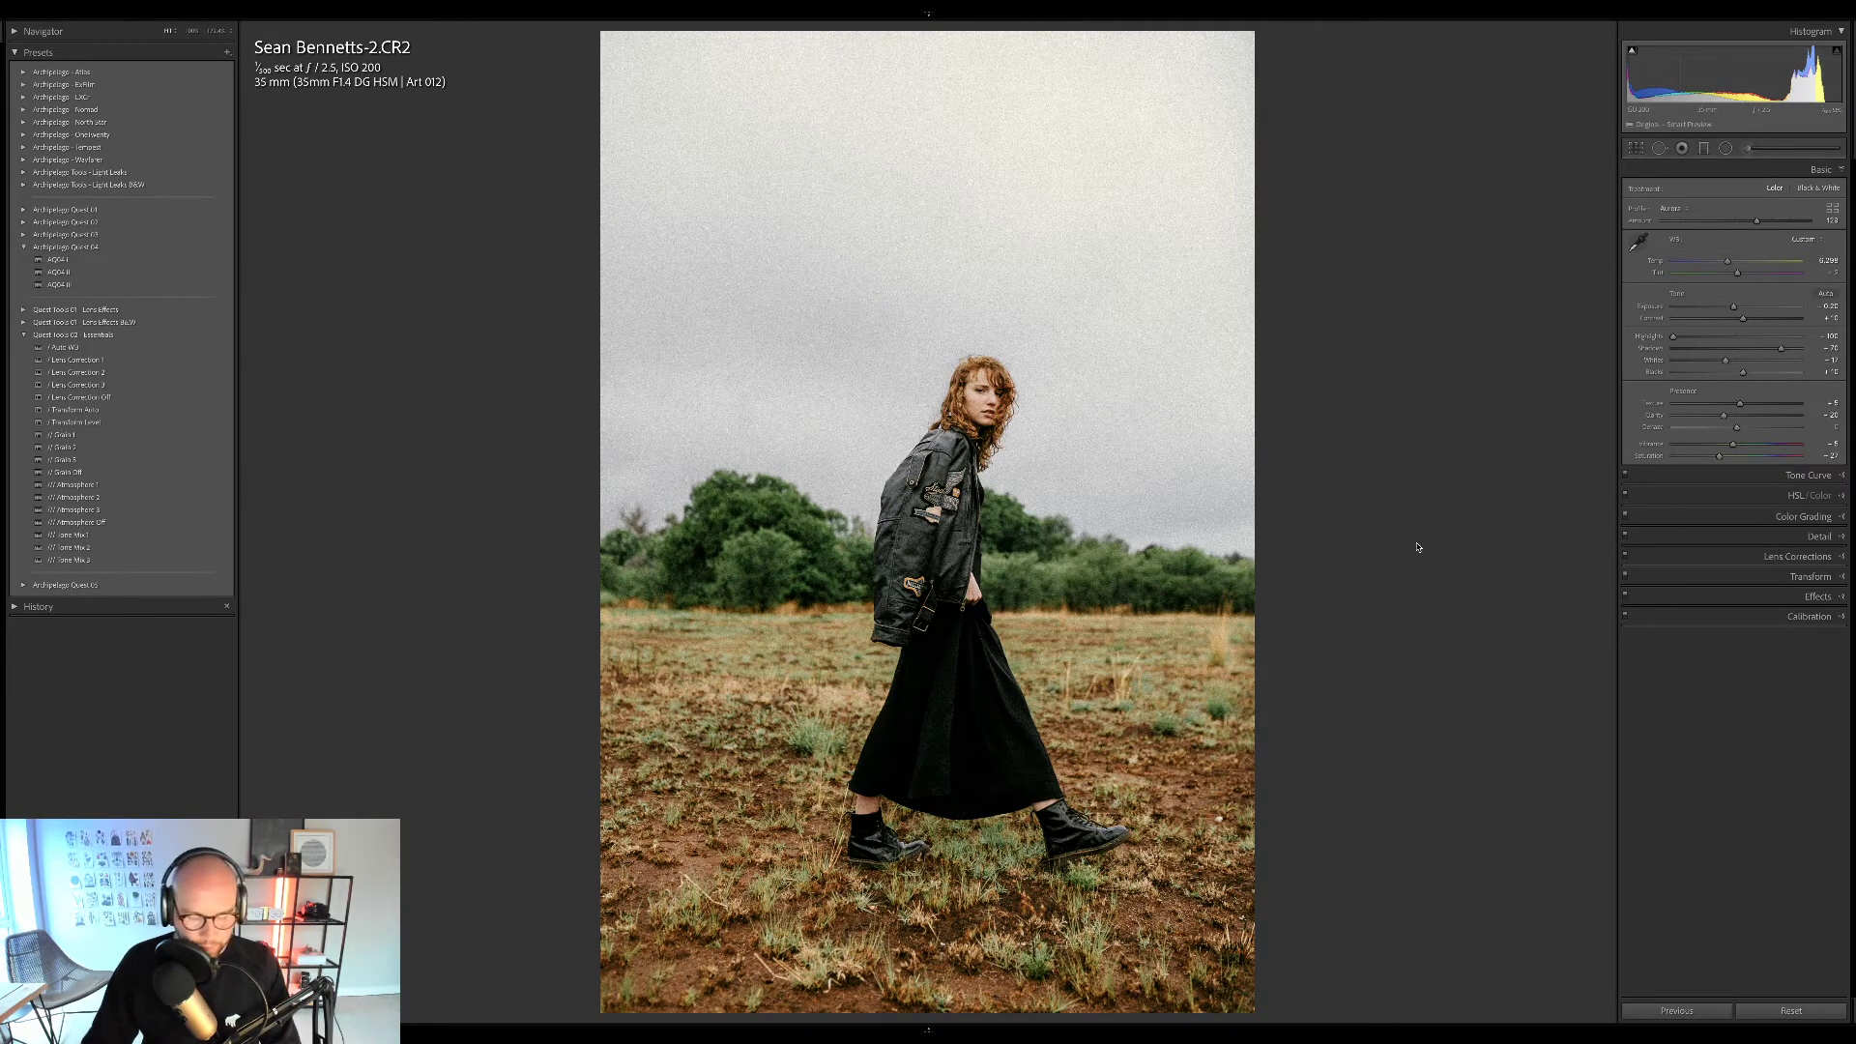
pyautogui.press('y')
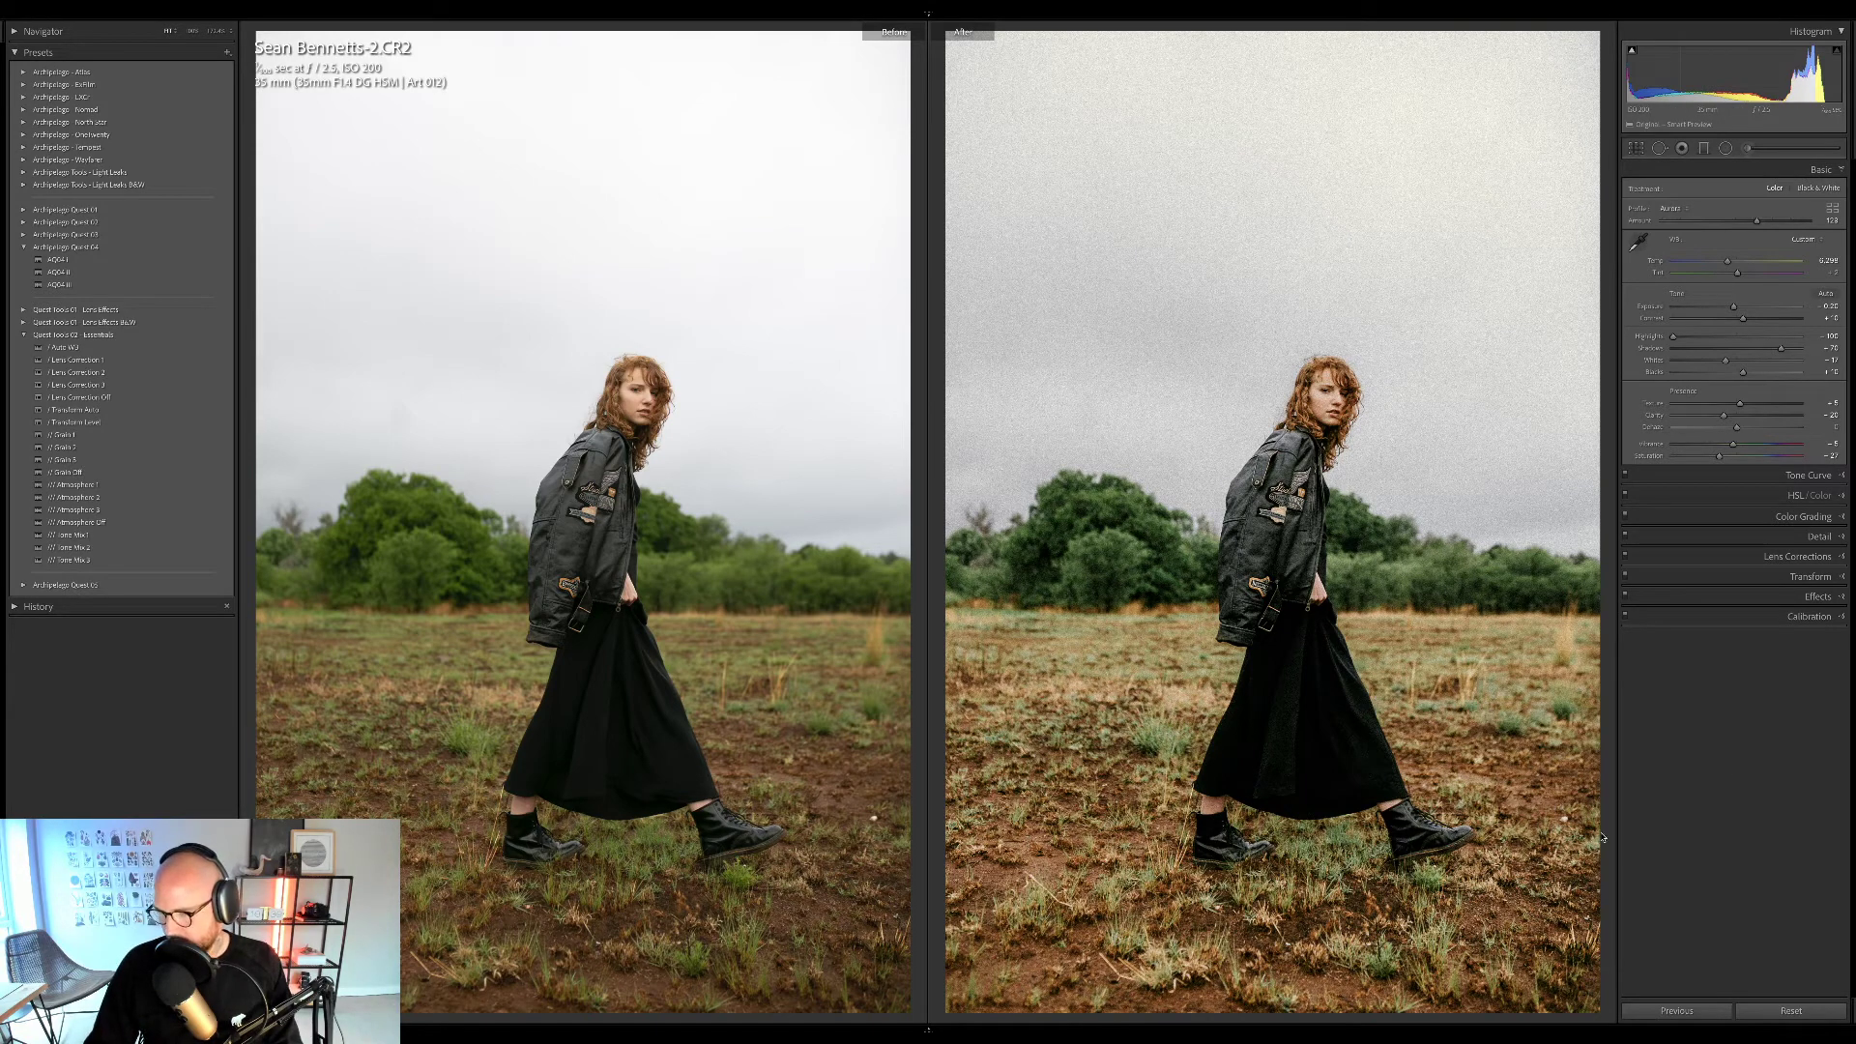
# Go back to the grid and open photo 7, the straw-hat woman in grass, in Develop.
pyautogui.press('g')
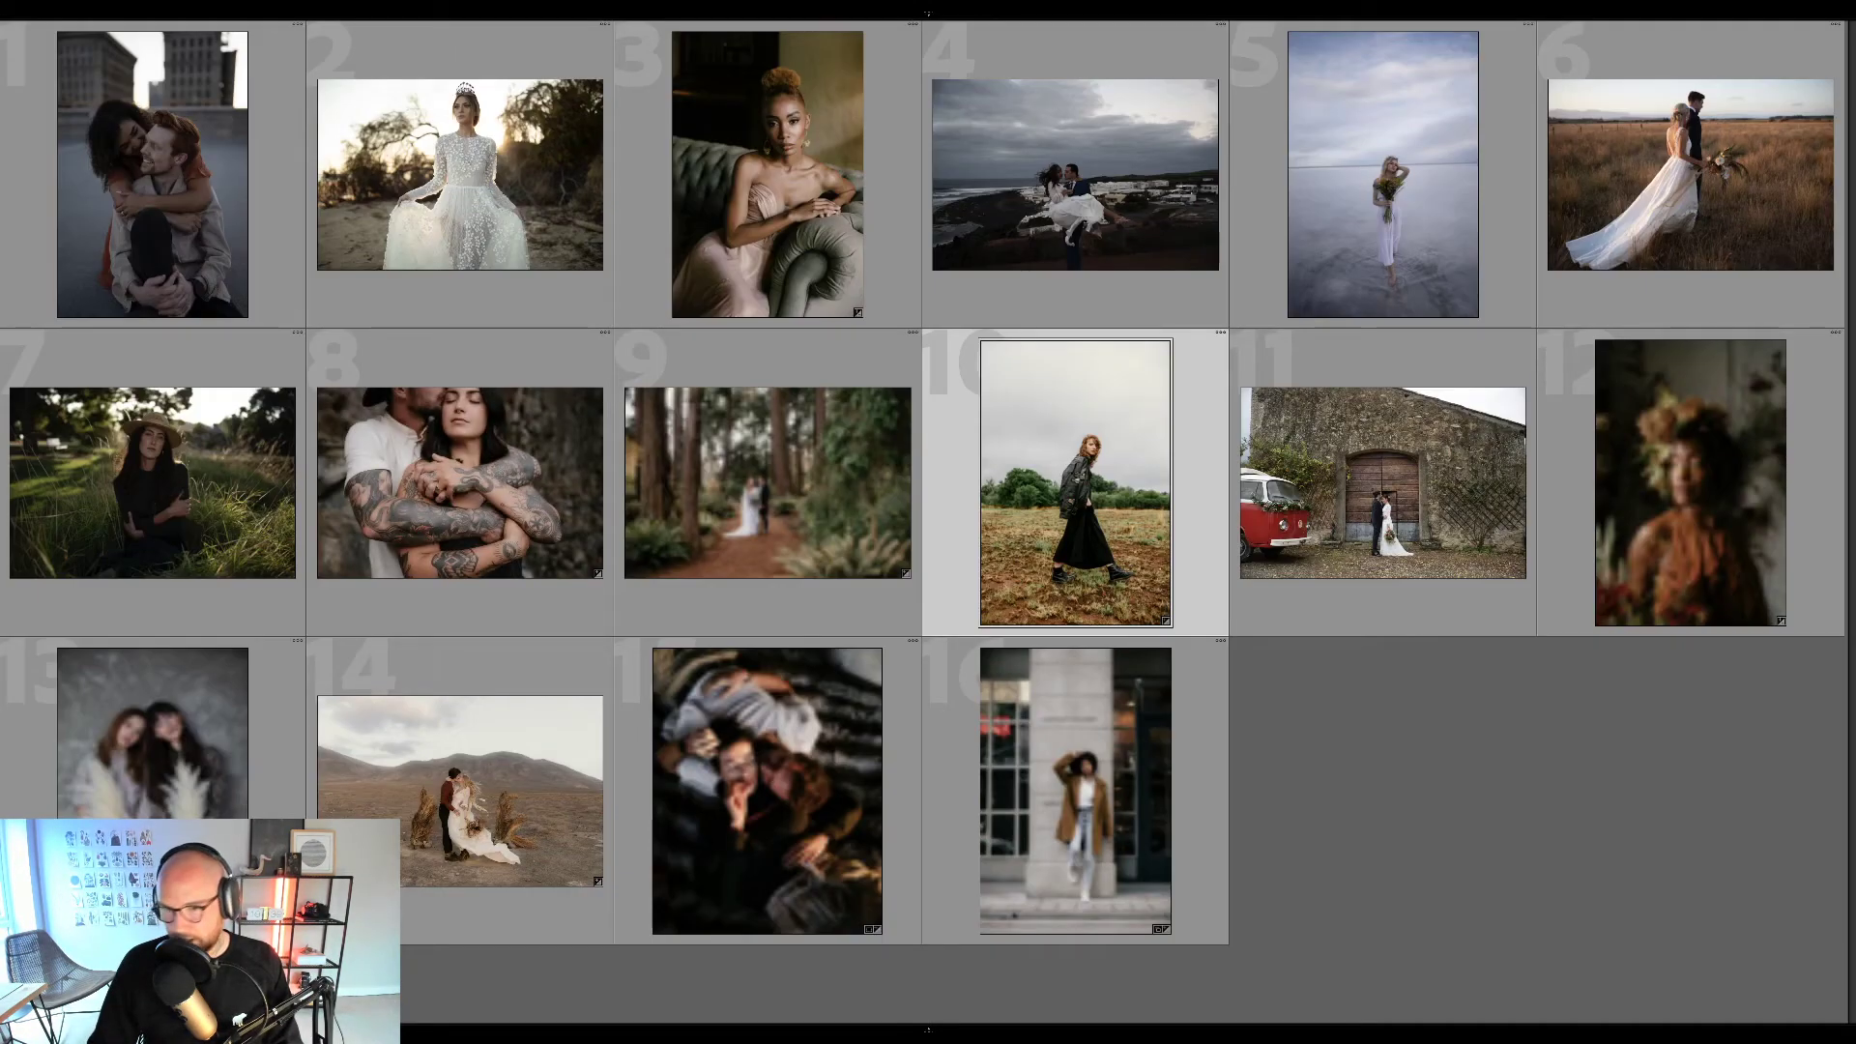
pyautogui.click(261, 541)
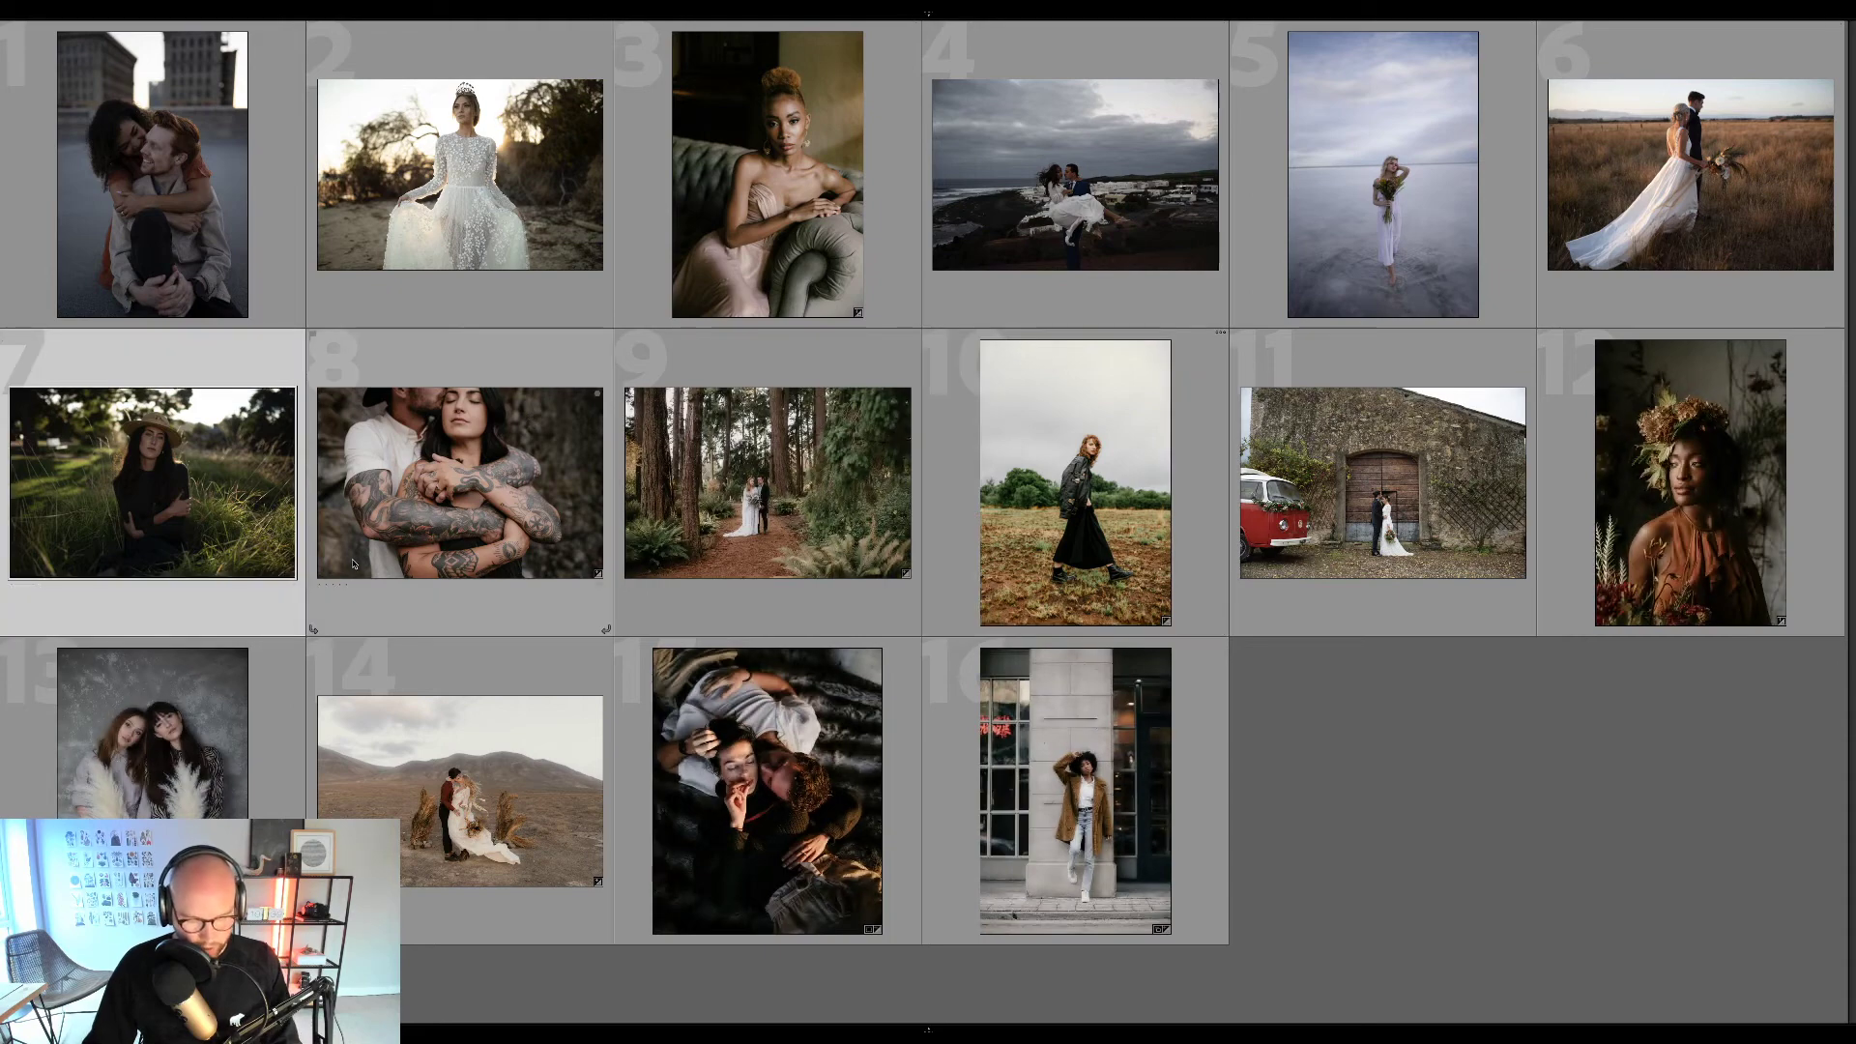
pyautogui.press('d')
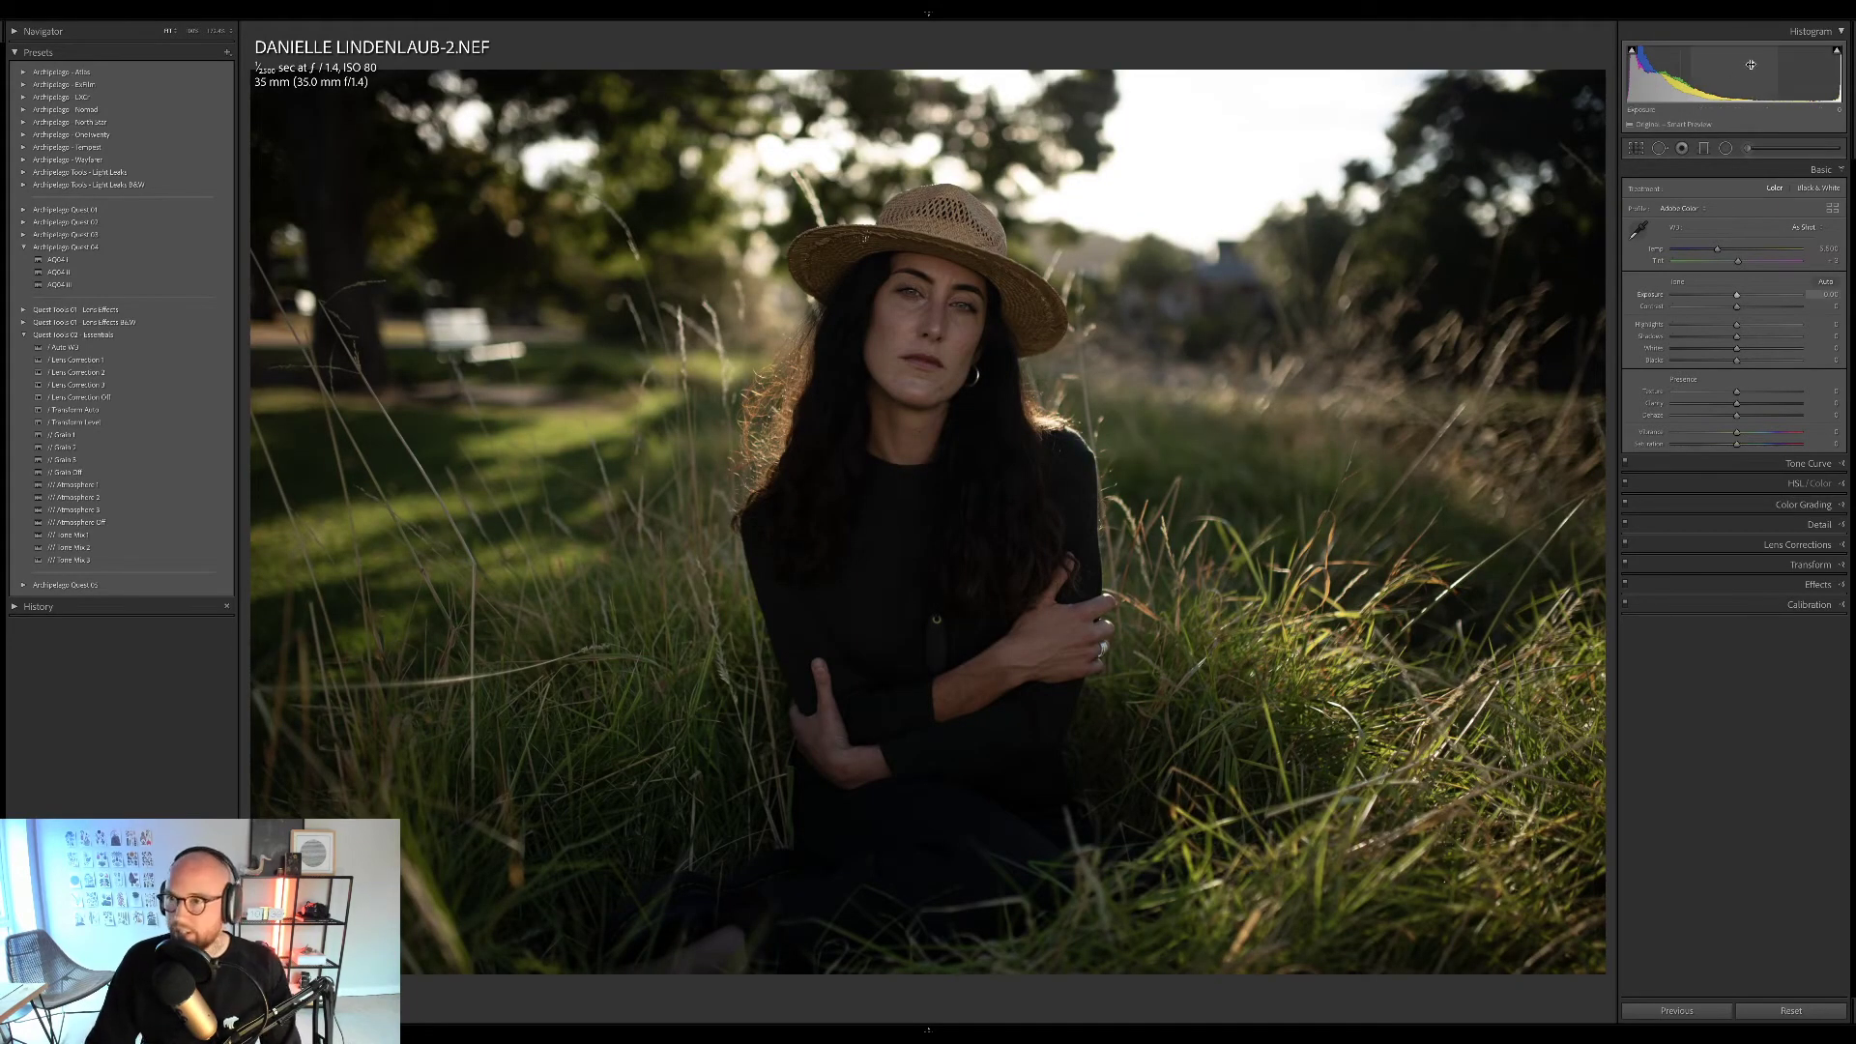
# Raise the straw-hat portrait's exposure to about +1.30 and warm its white balance slightly.
pyautogui.moveTo(1751, 64); pyautogui.dragTo(1779, 64)
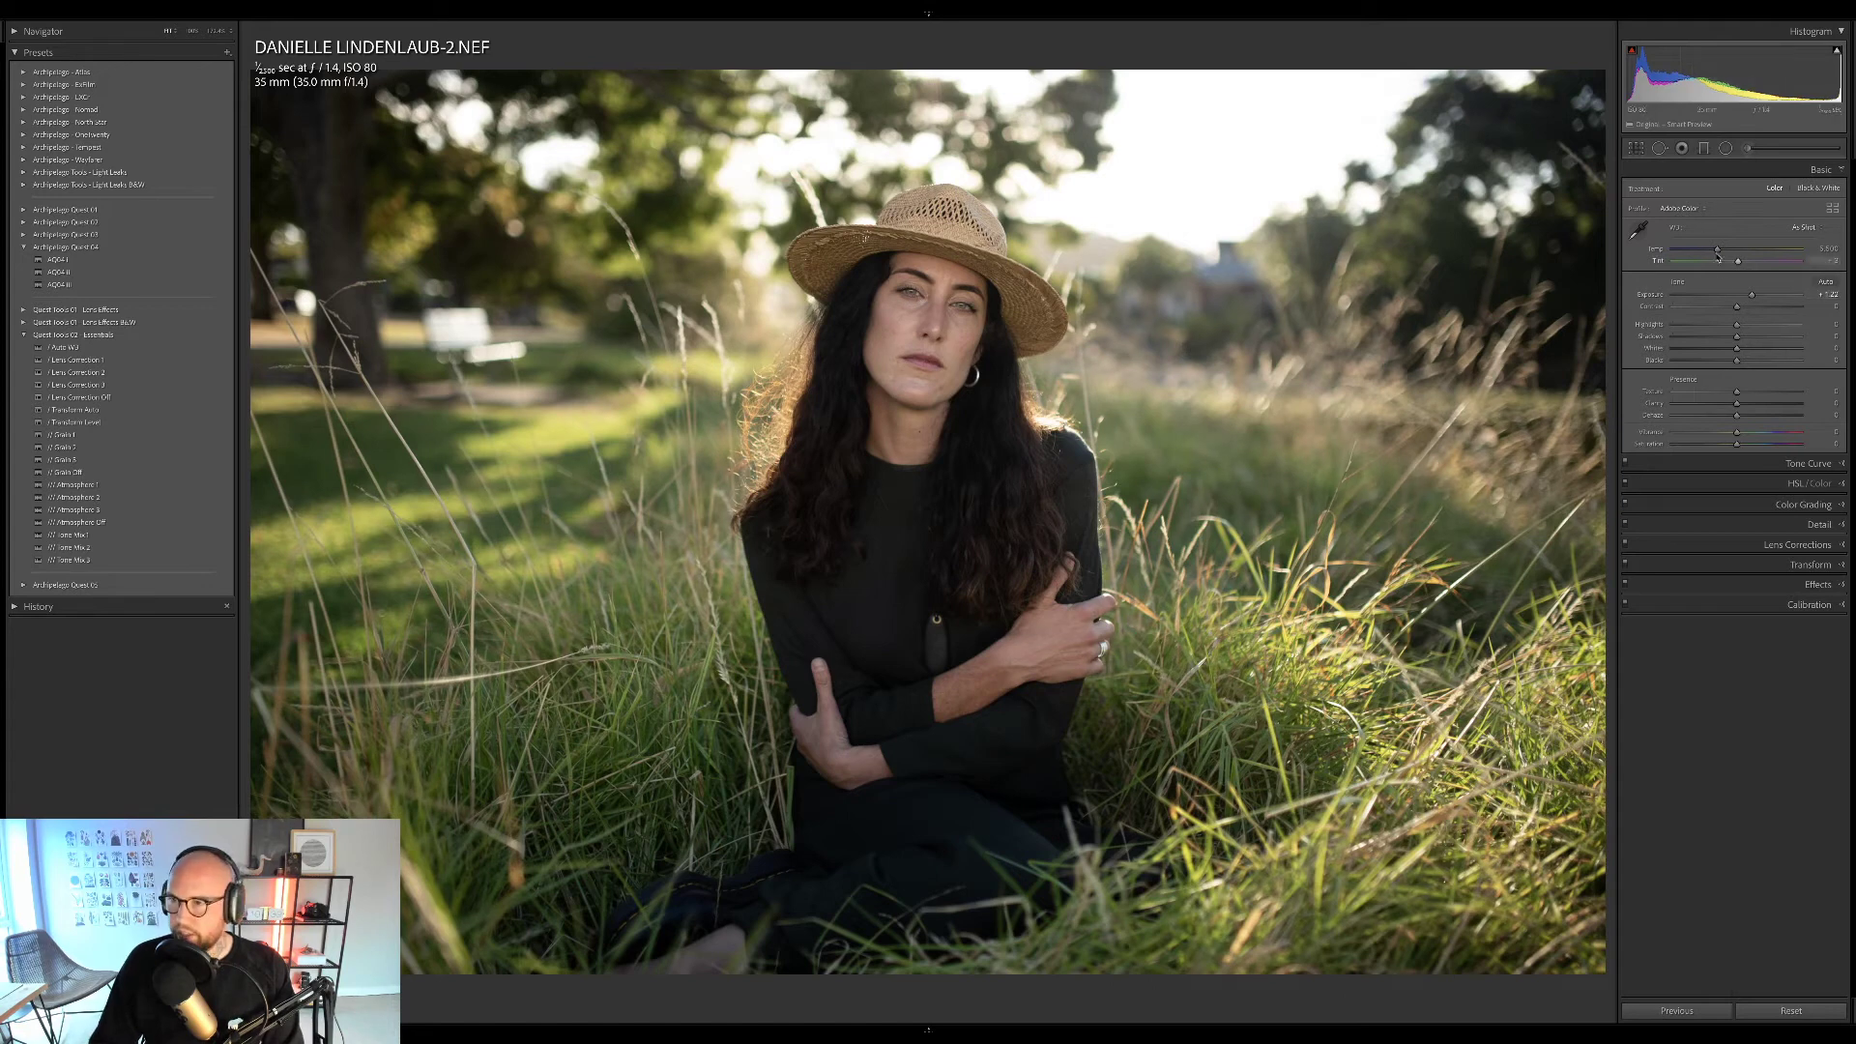
pyautogui.moveTo(1718, 249); pyautogui.dragTo(1725, 250)
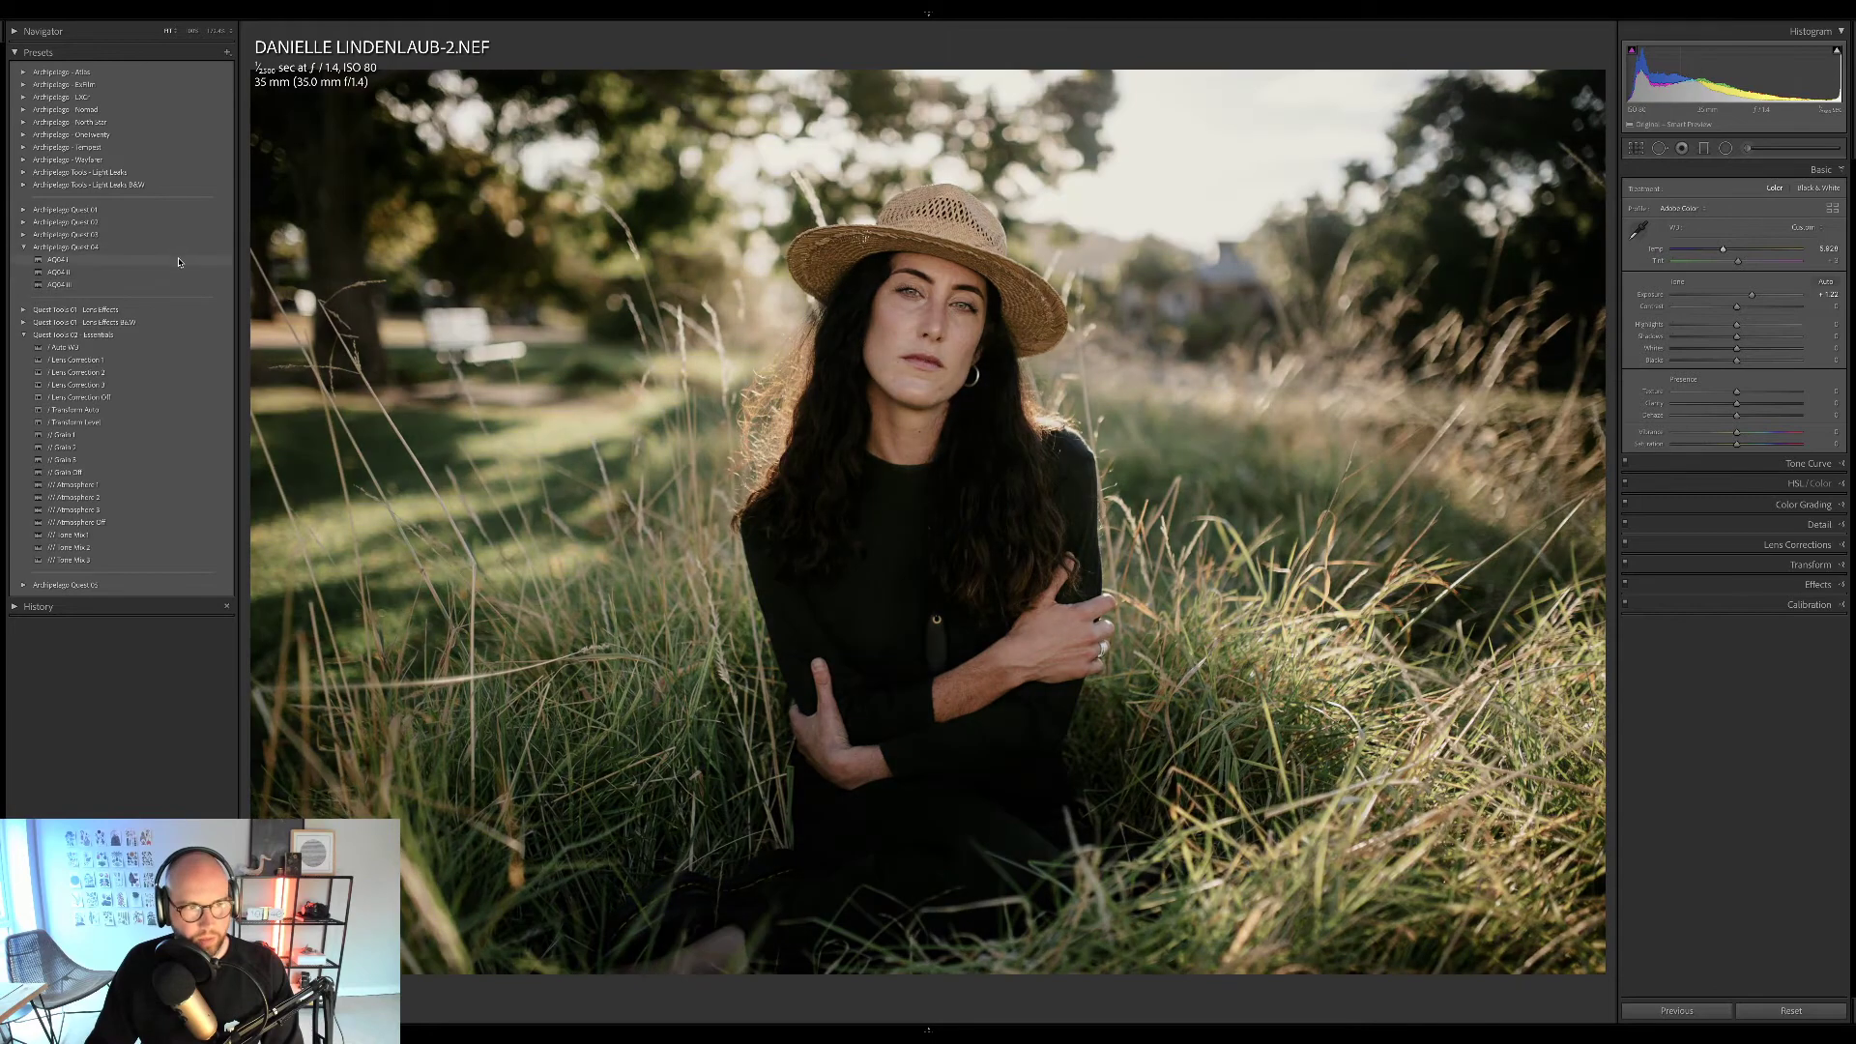
# Apply AQ04 I, test the profile Amount, reset it to 100, and show Before/After.
pyautogui.click(179, 262)
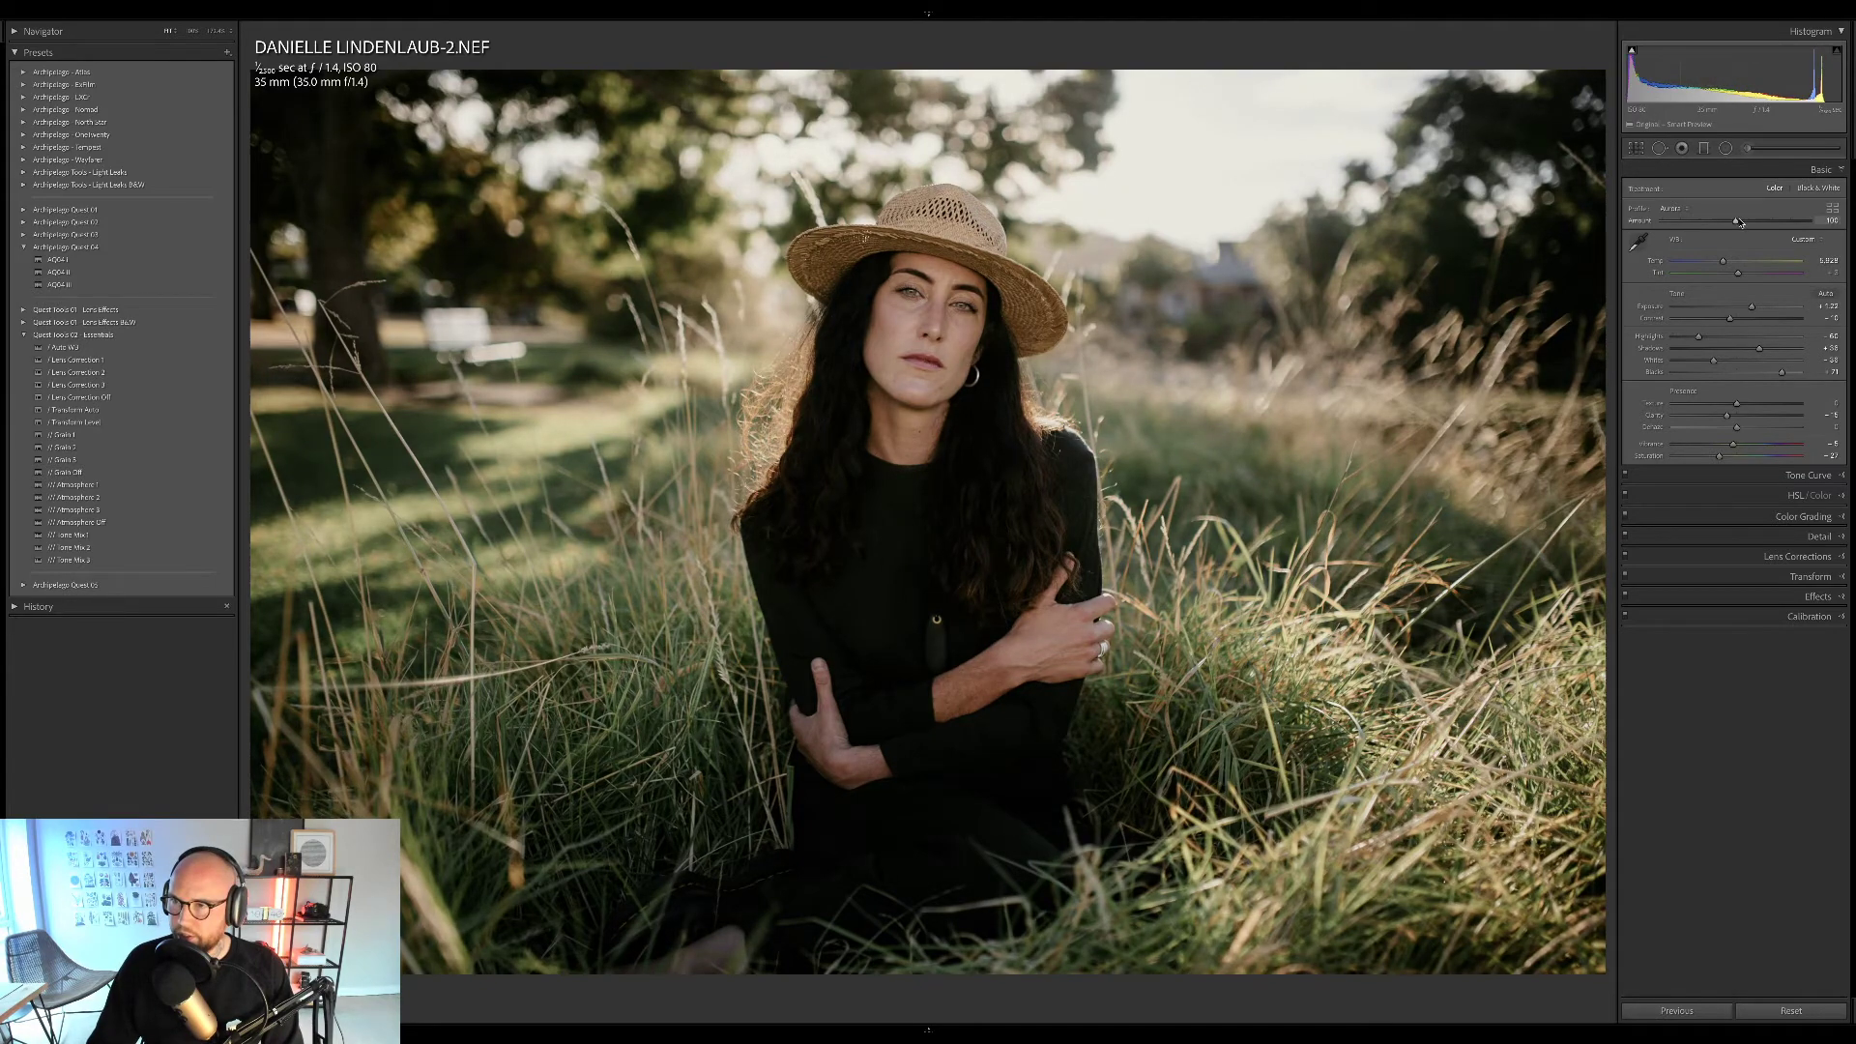
pyautogui.moveTo(1737, 222)
pyautogui.mouseDown()
pyautogui.moveTo(1661, 222)
pyautogui.moveTo(1760, 233)
pyautogui.mouseUp()
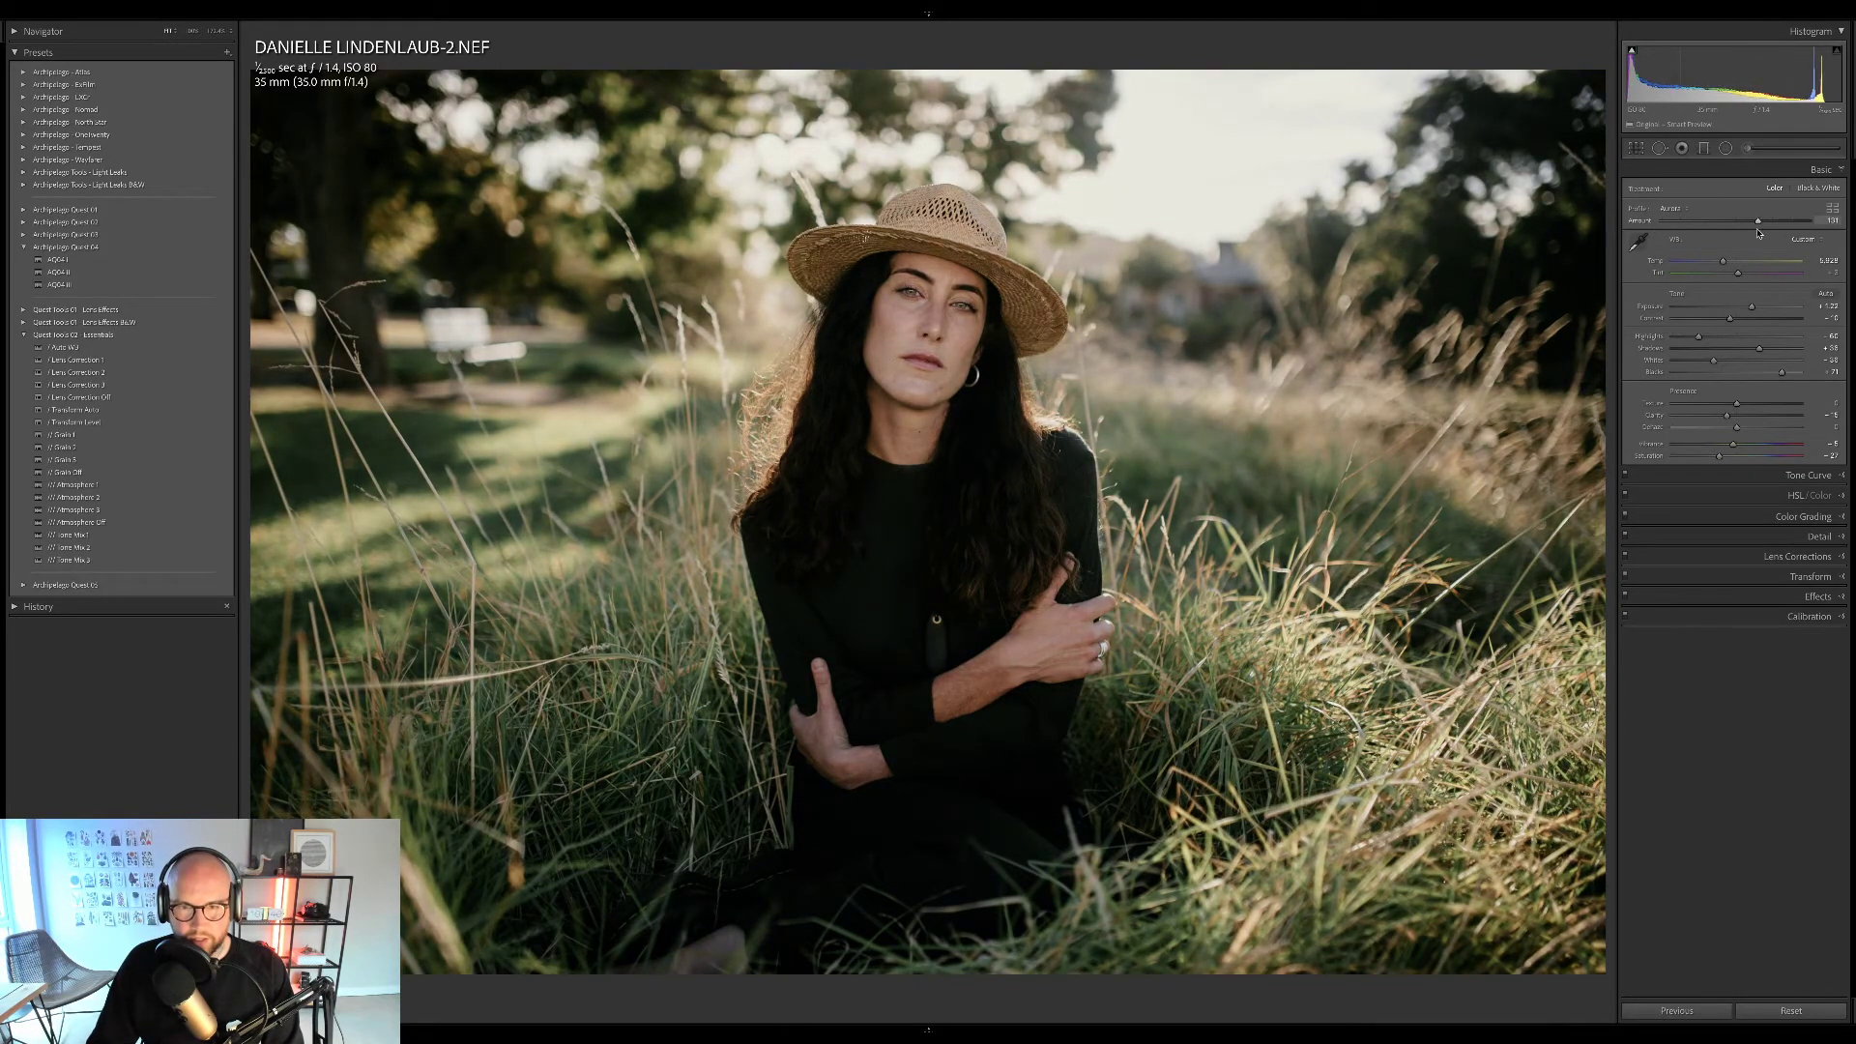
pyautogui.doubleClick(1640, 222)
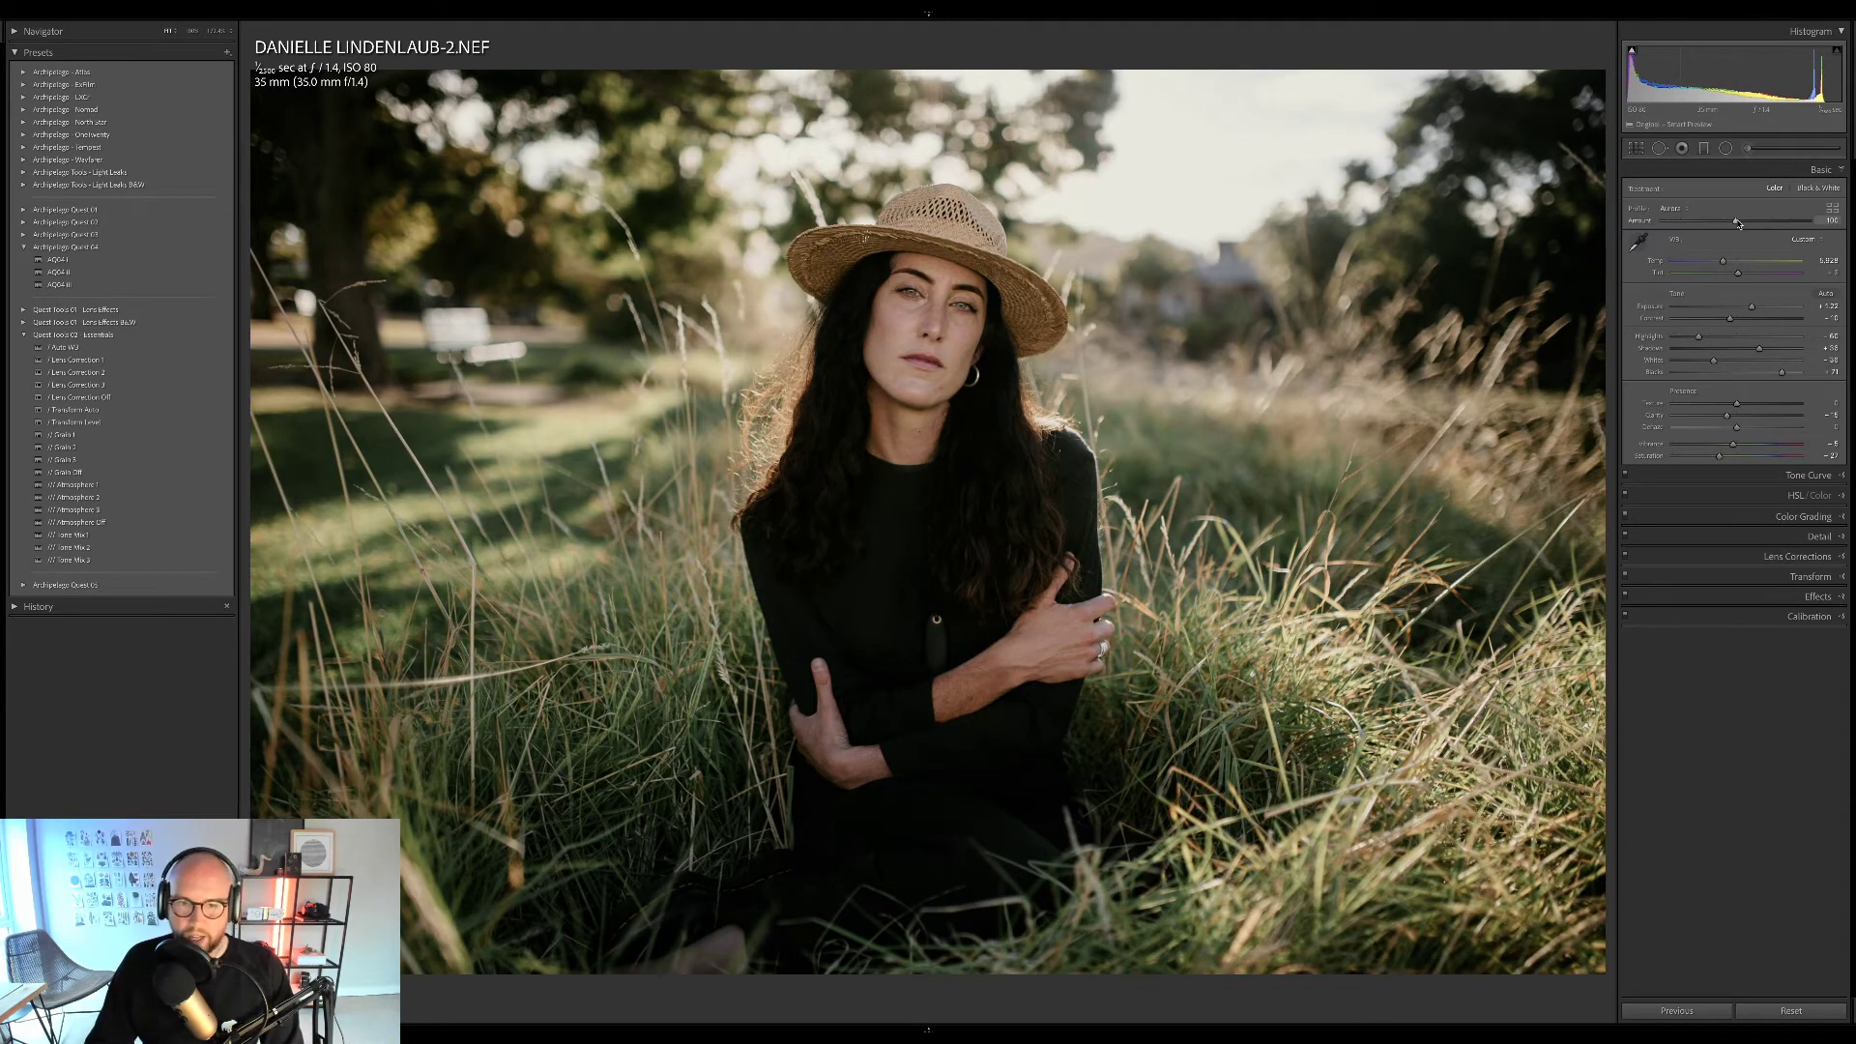
pyautogui.moveTo(1737, 222); pyautogui.dragTo(1661, 222)
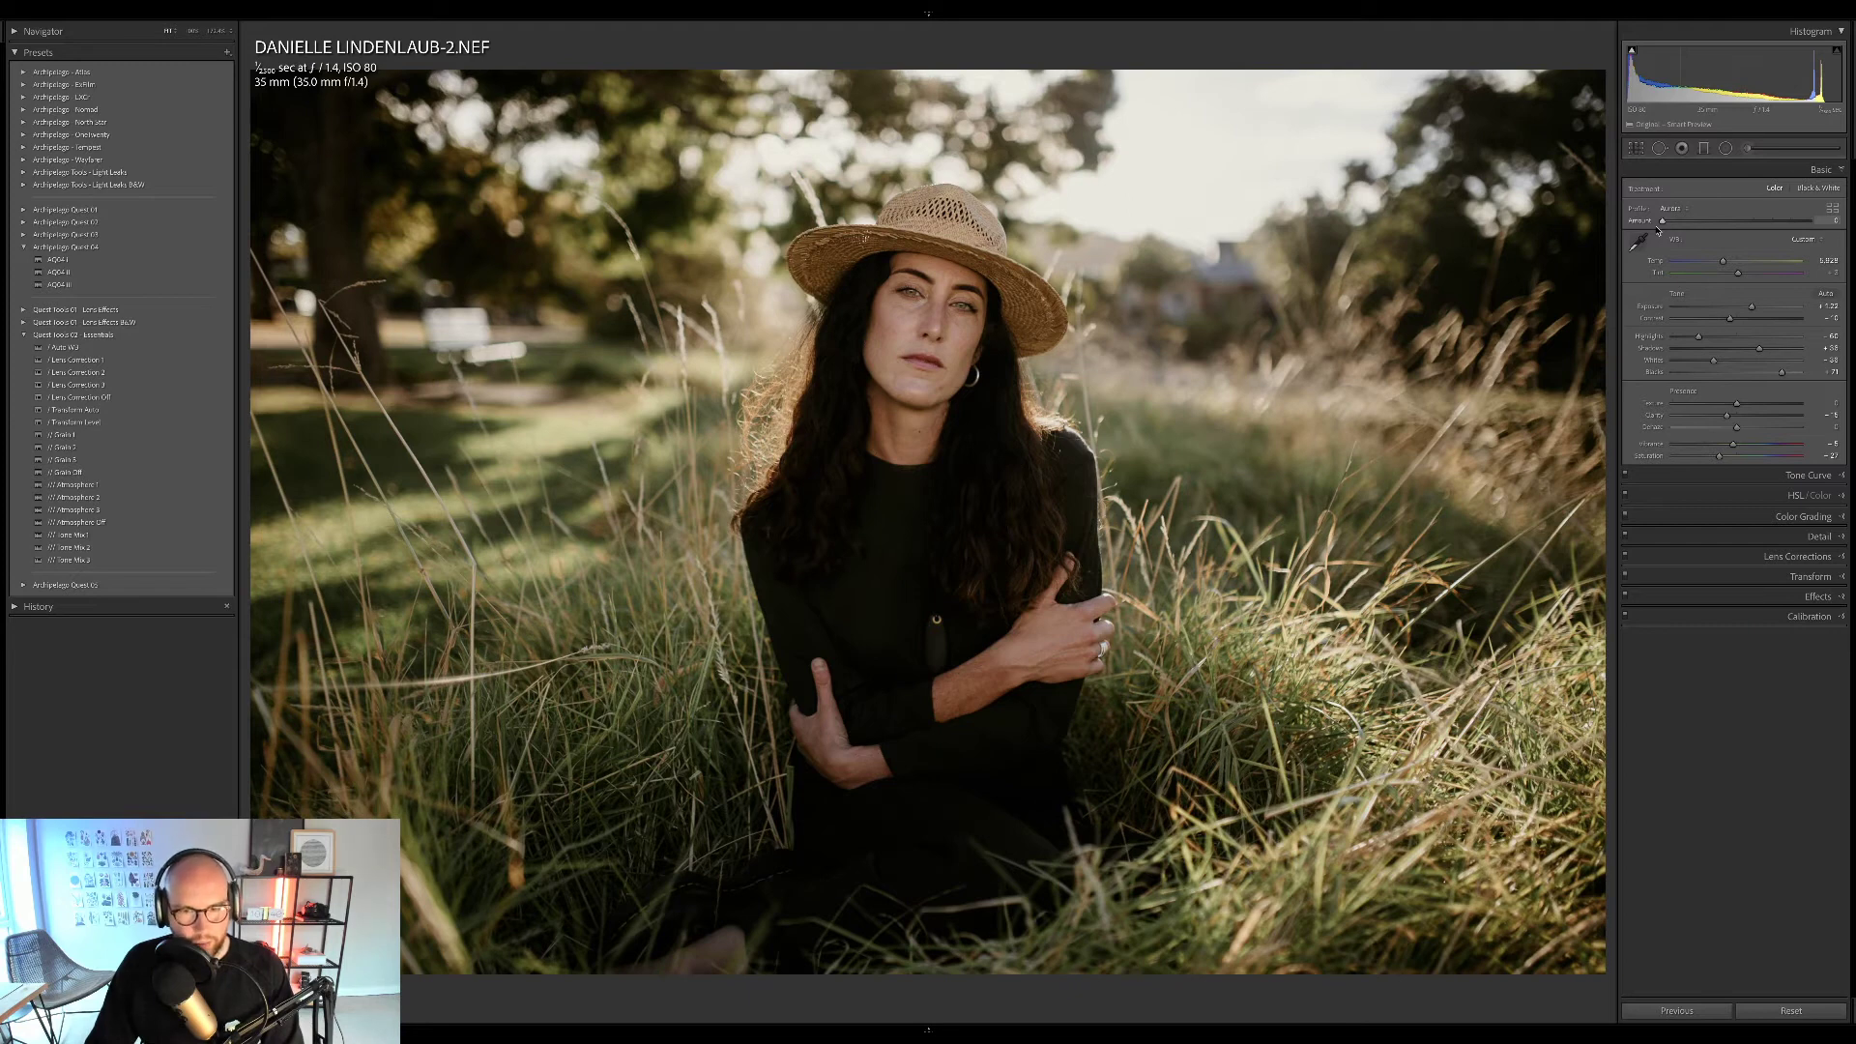
pyautogui.moveTo(1659, 228)
pyautogui.mouseDown()
pyautogui.moveTo(1837, 233)
pyautogui.moveTo(1693, 230)
pyautogui.mouseUp()
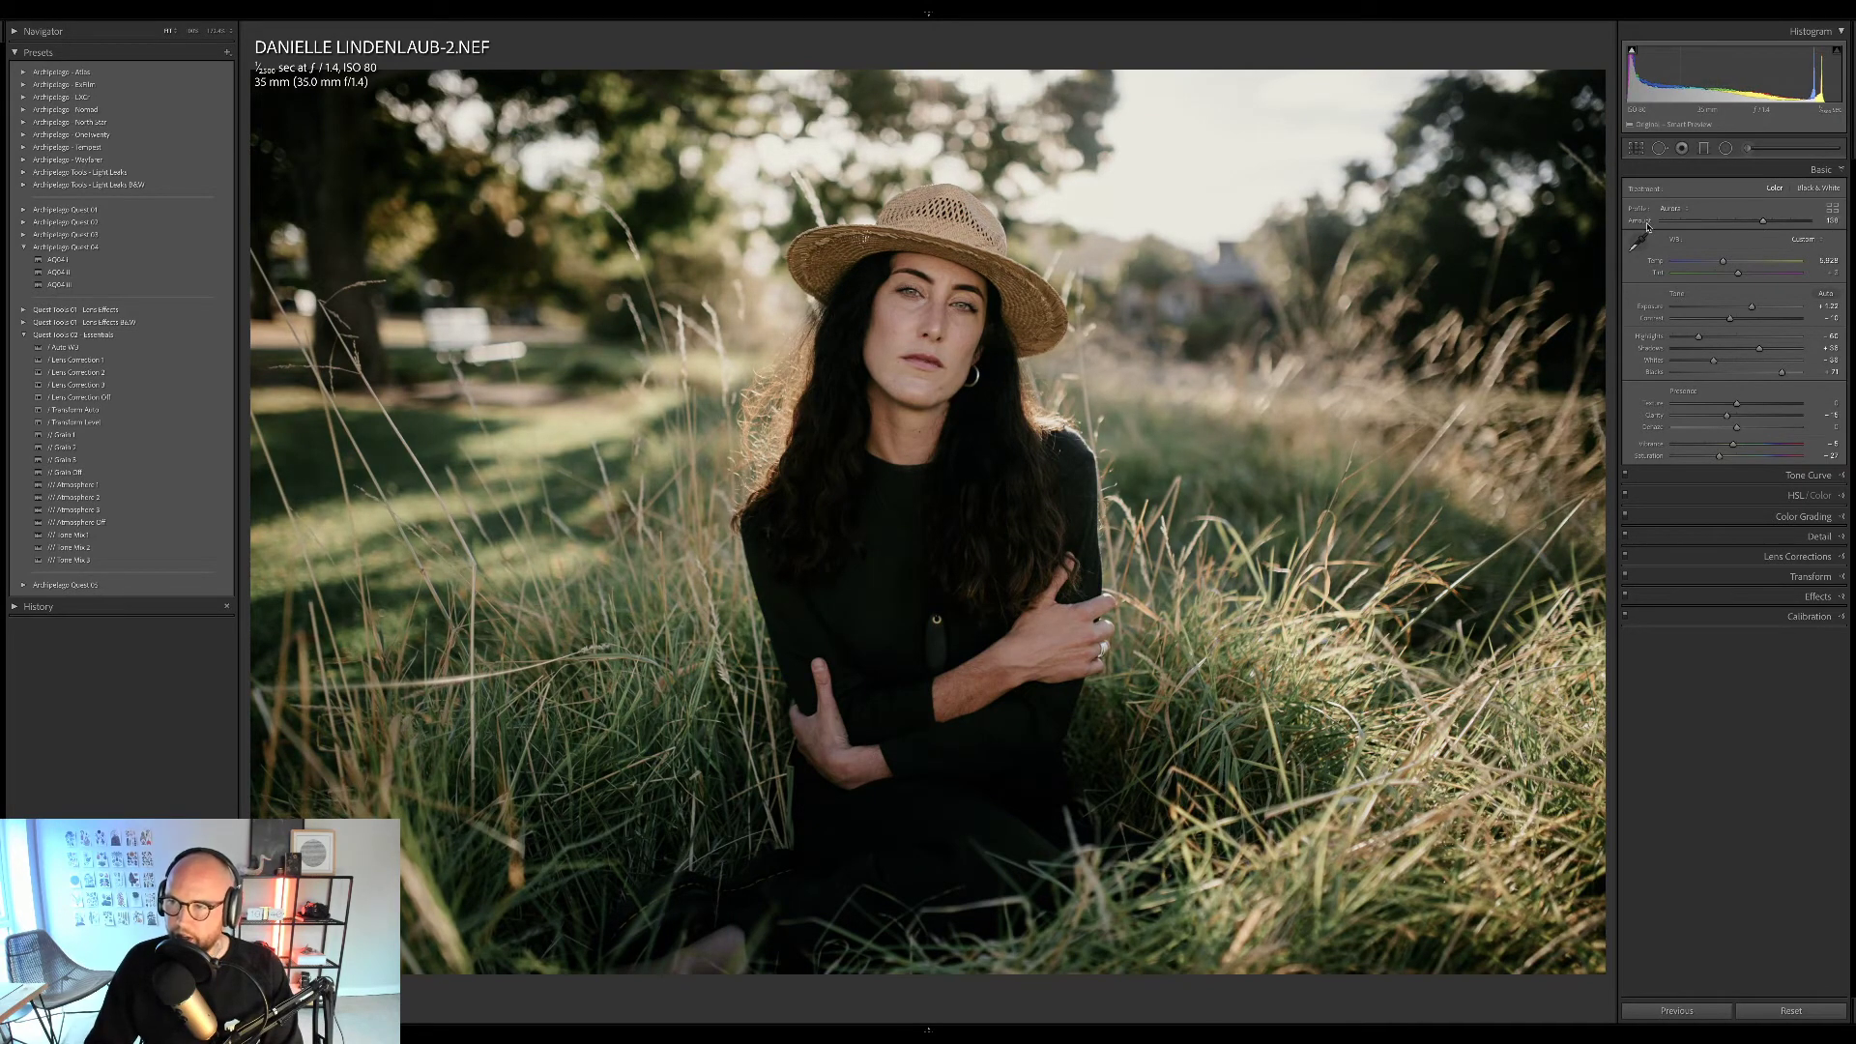
pyautogui.doubleClick(1645, 222)
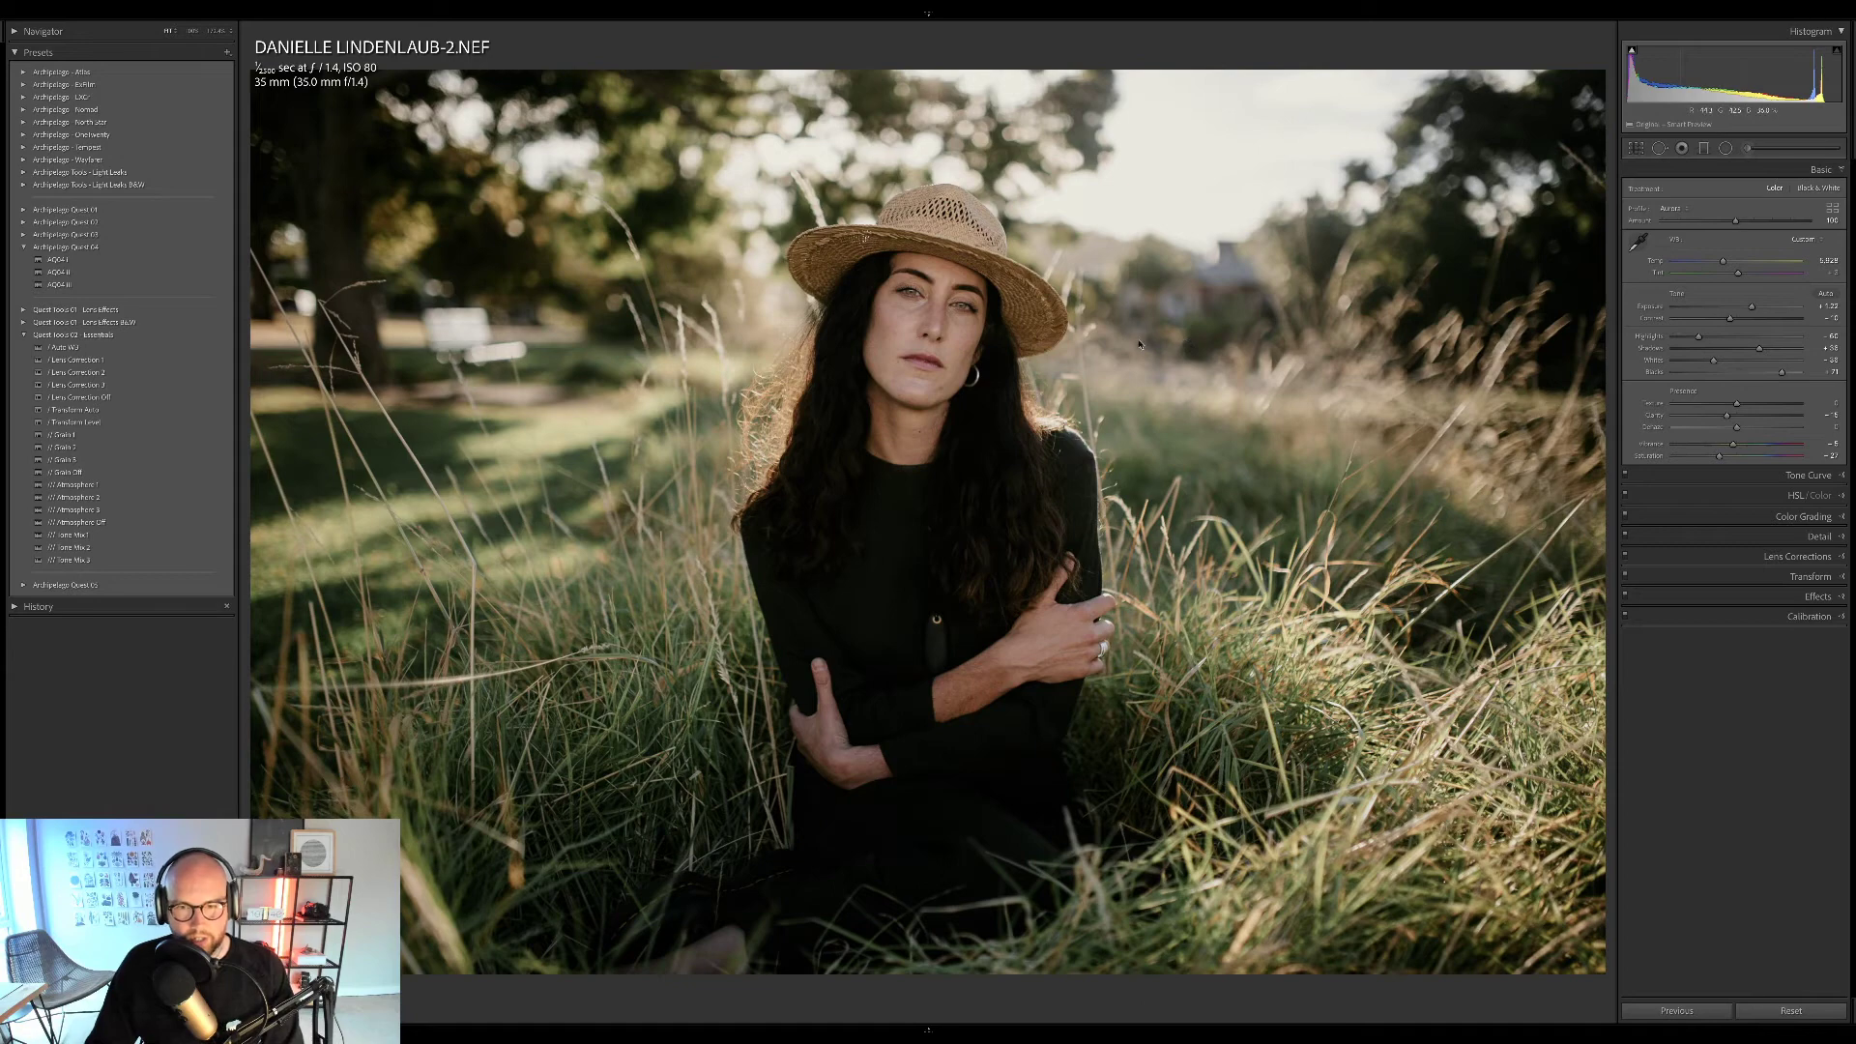
pyautogui.press('y')
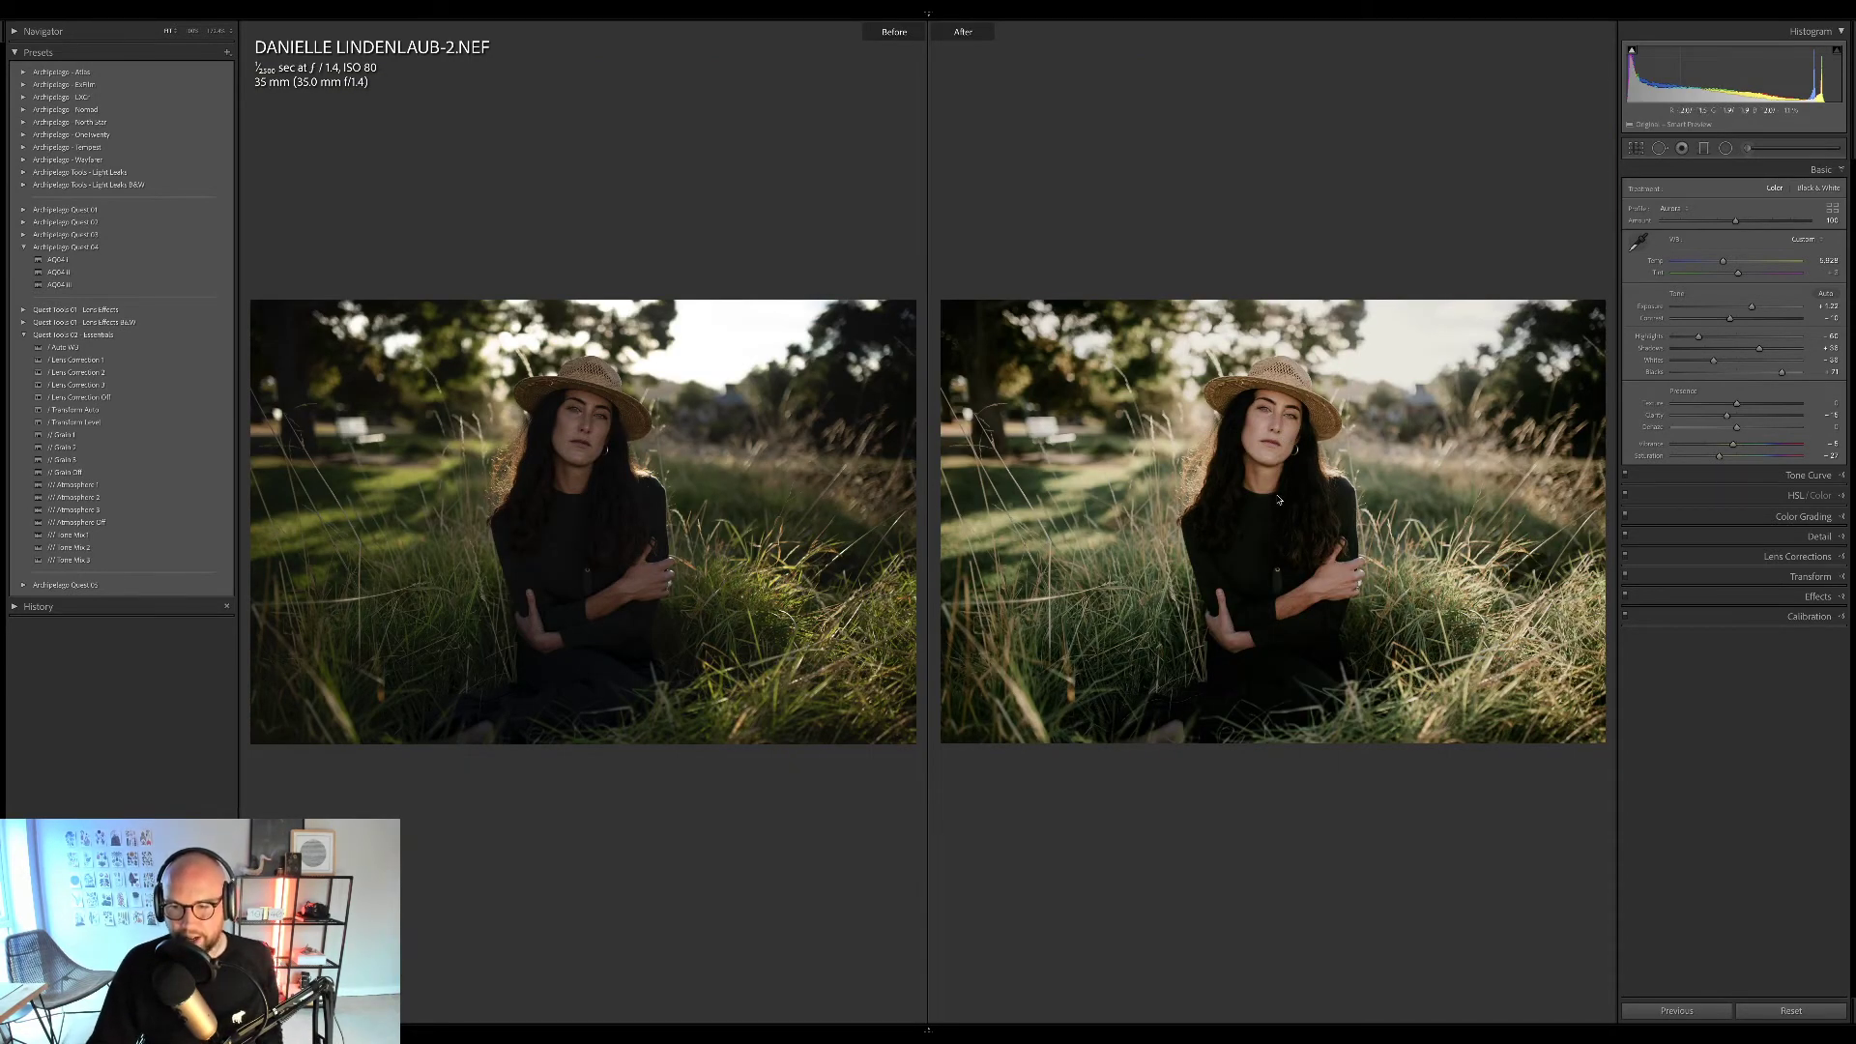
# Compare the face at 1:1 in both versions, zoom back to full frame, and return to the grid.
pyautogui.click(1272, 480)
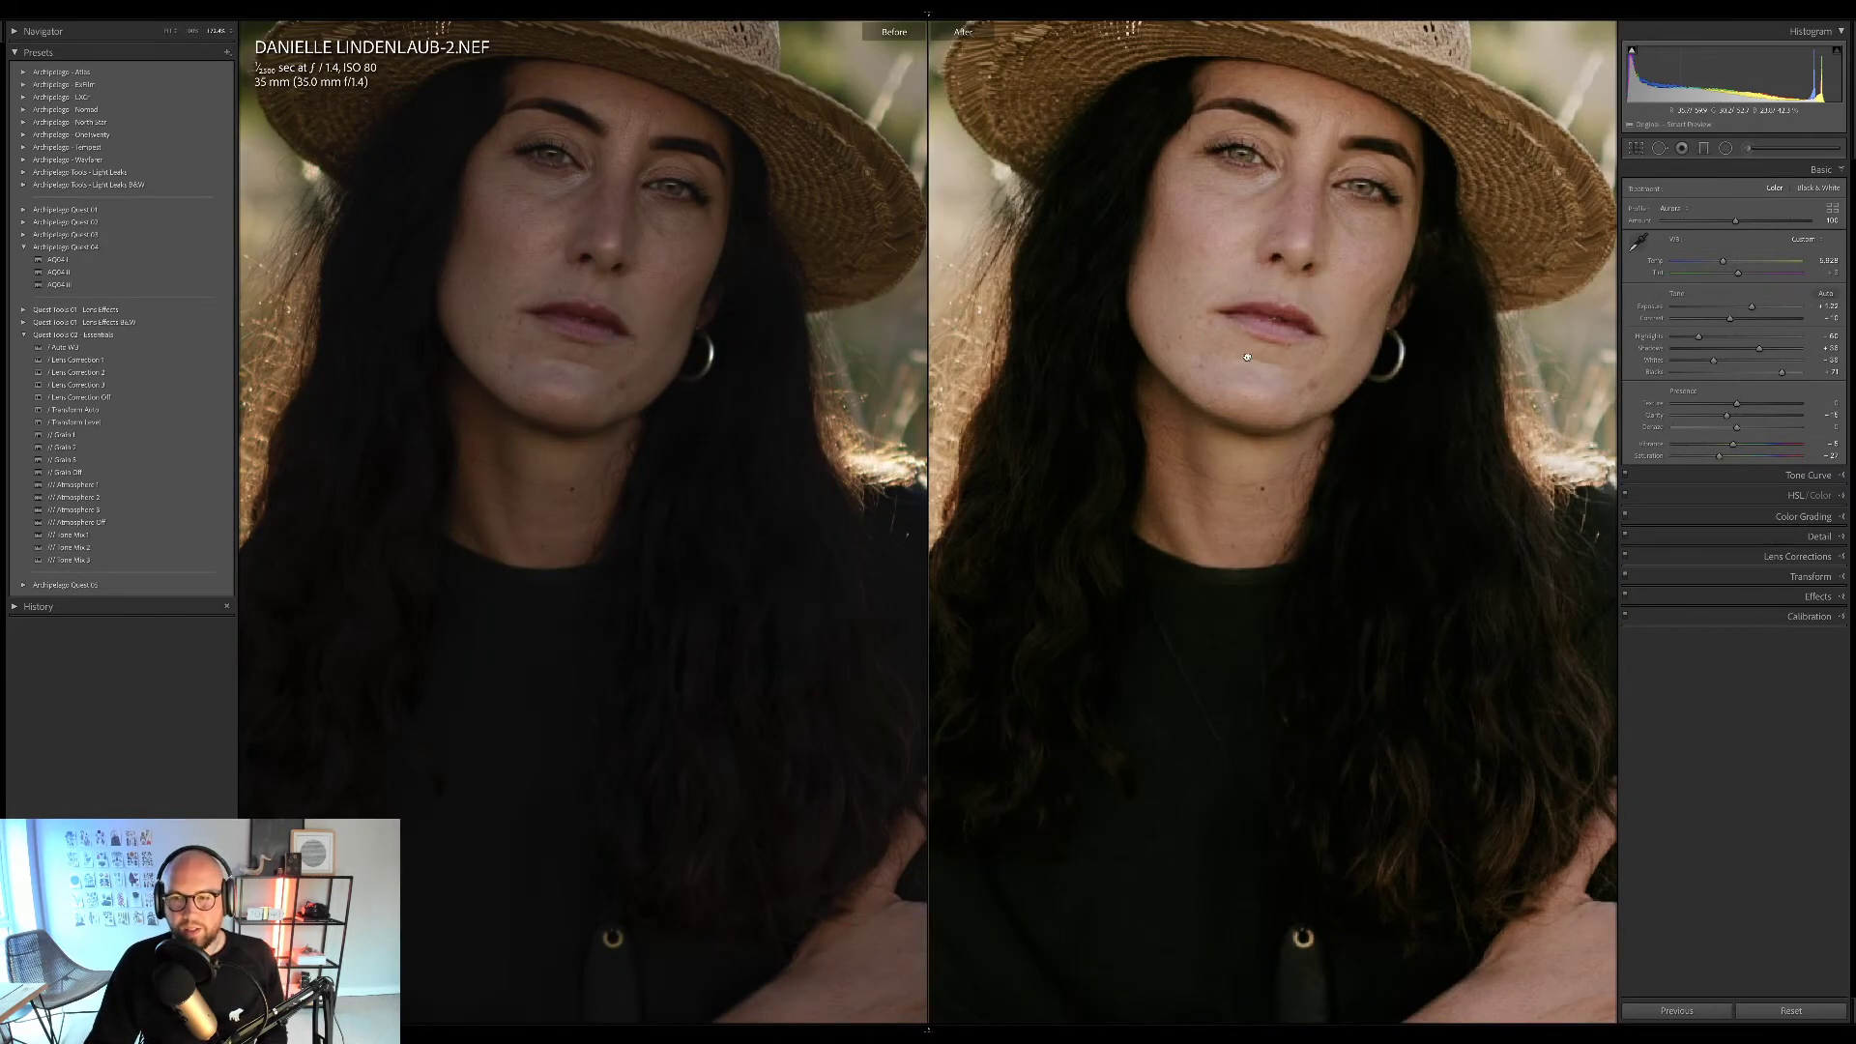
pyautogui.click(1286, 544)
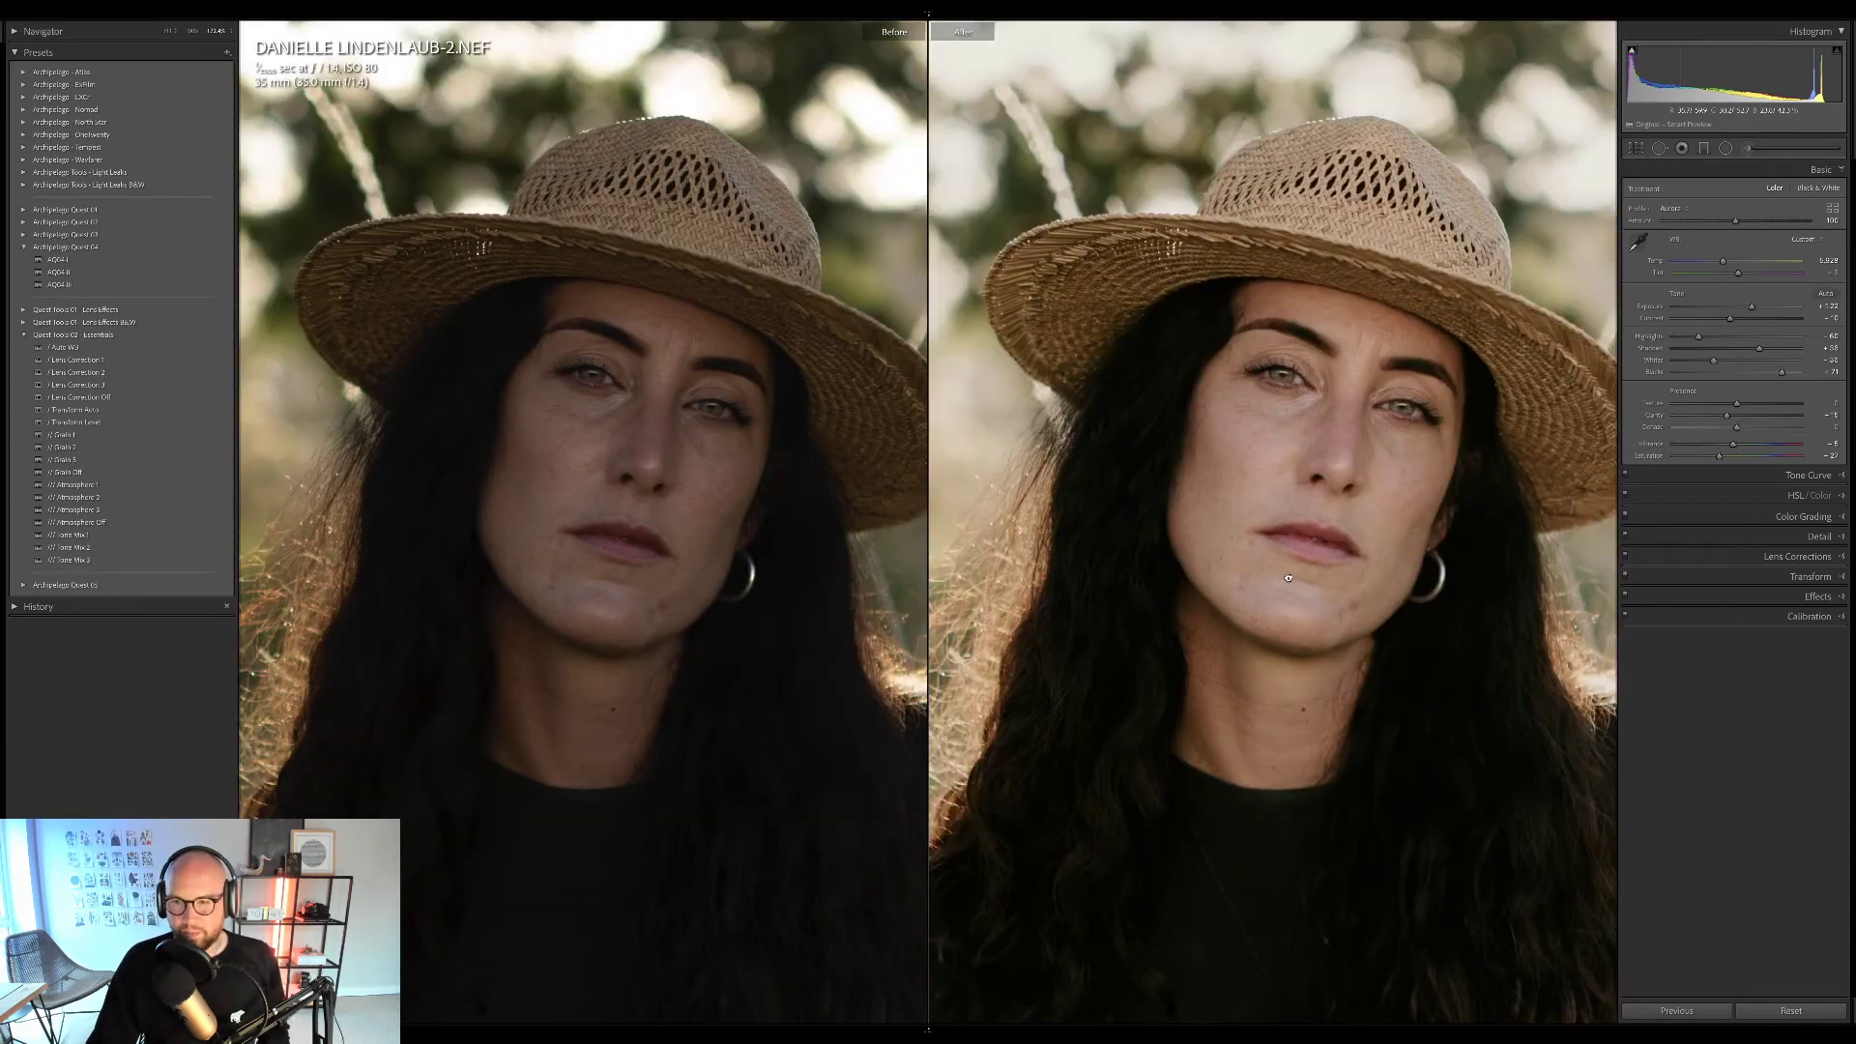
pyautogui.click(1204, 493)
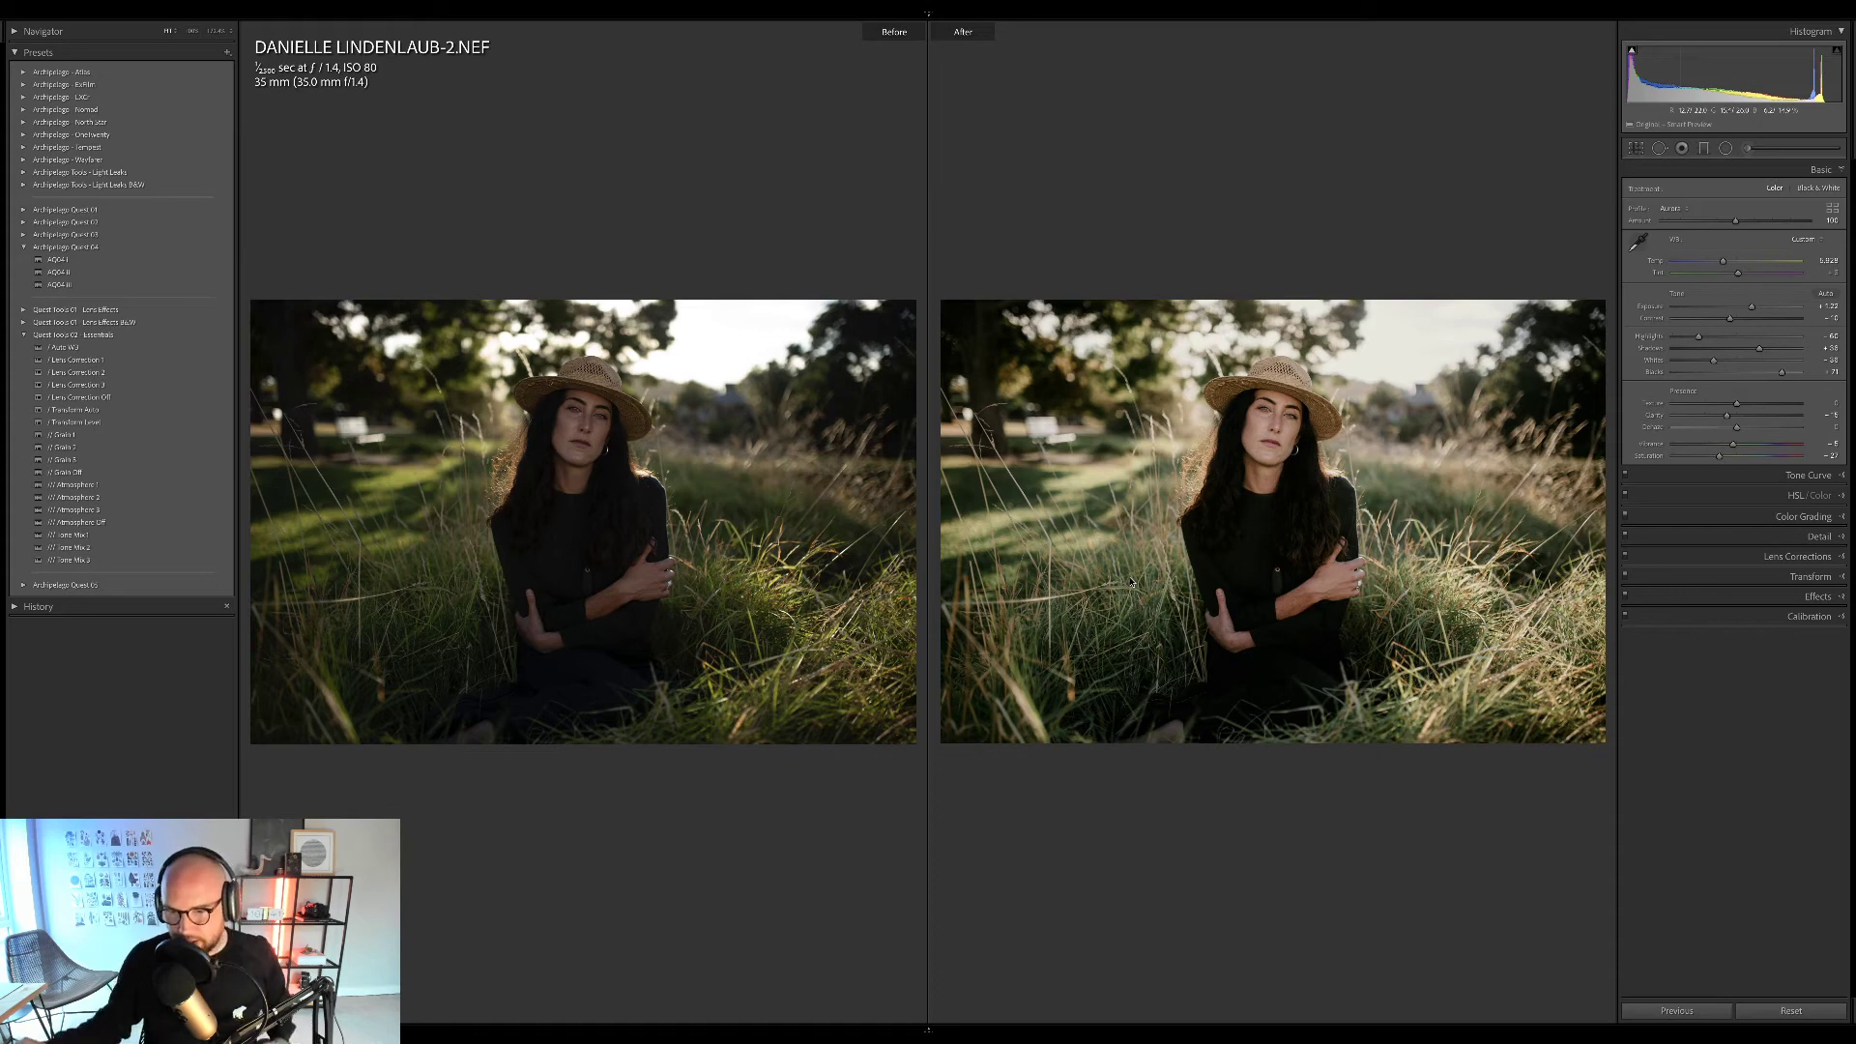
pyautogui.press('g')
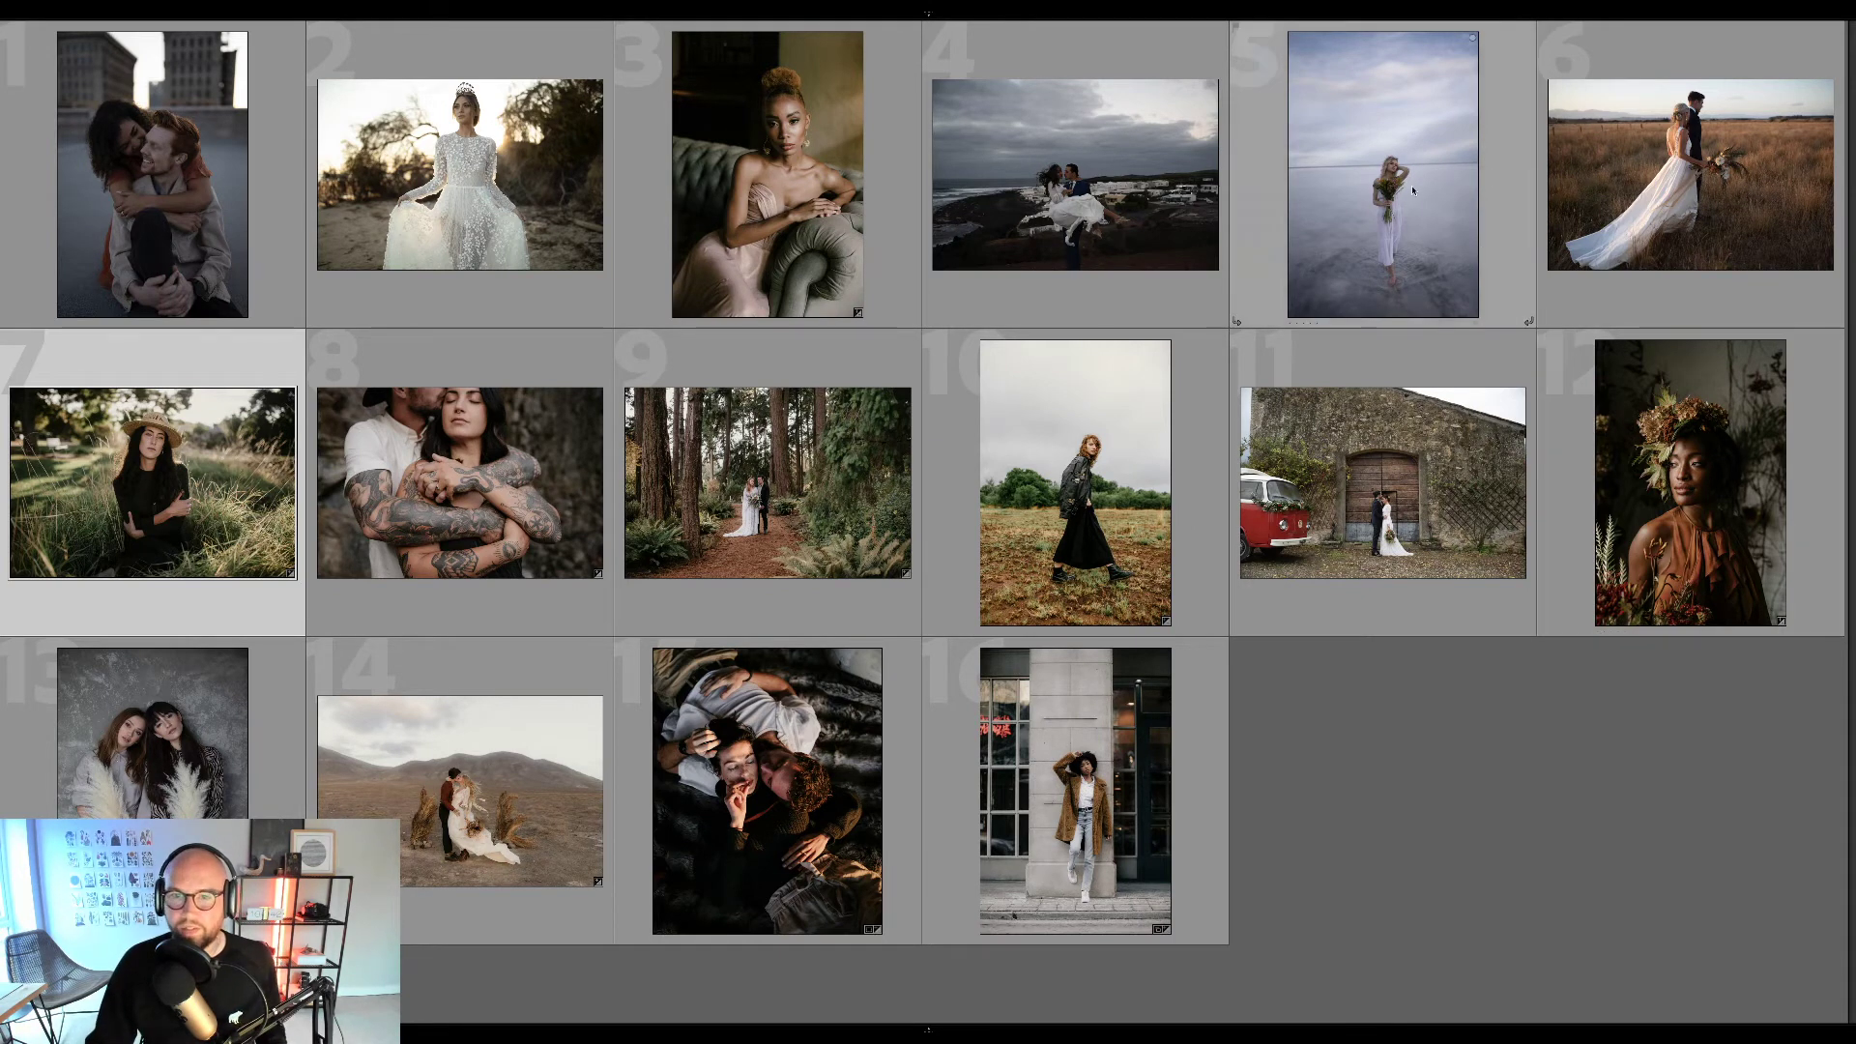
# Open photo 5, the woman in white in shallow water, in Develop and exit crop unchanged.
pyautogui.click(1373, 309)
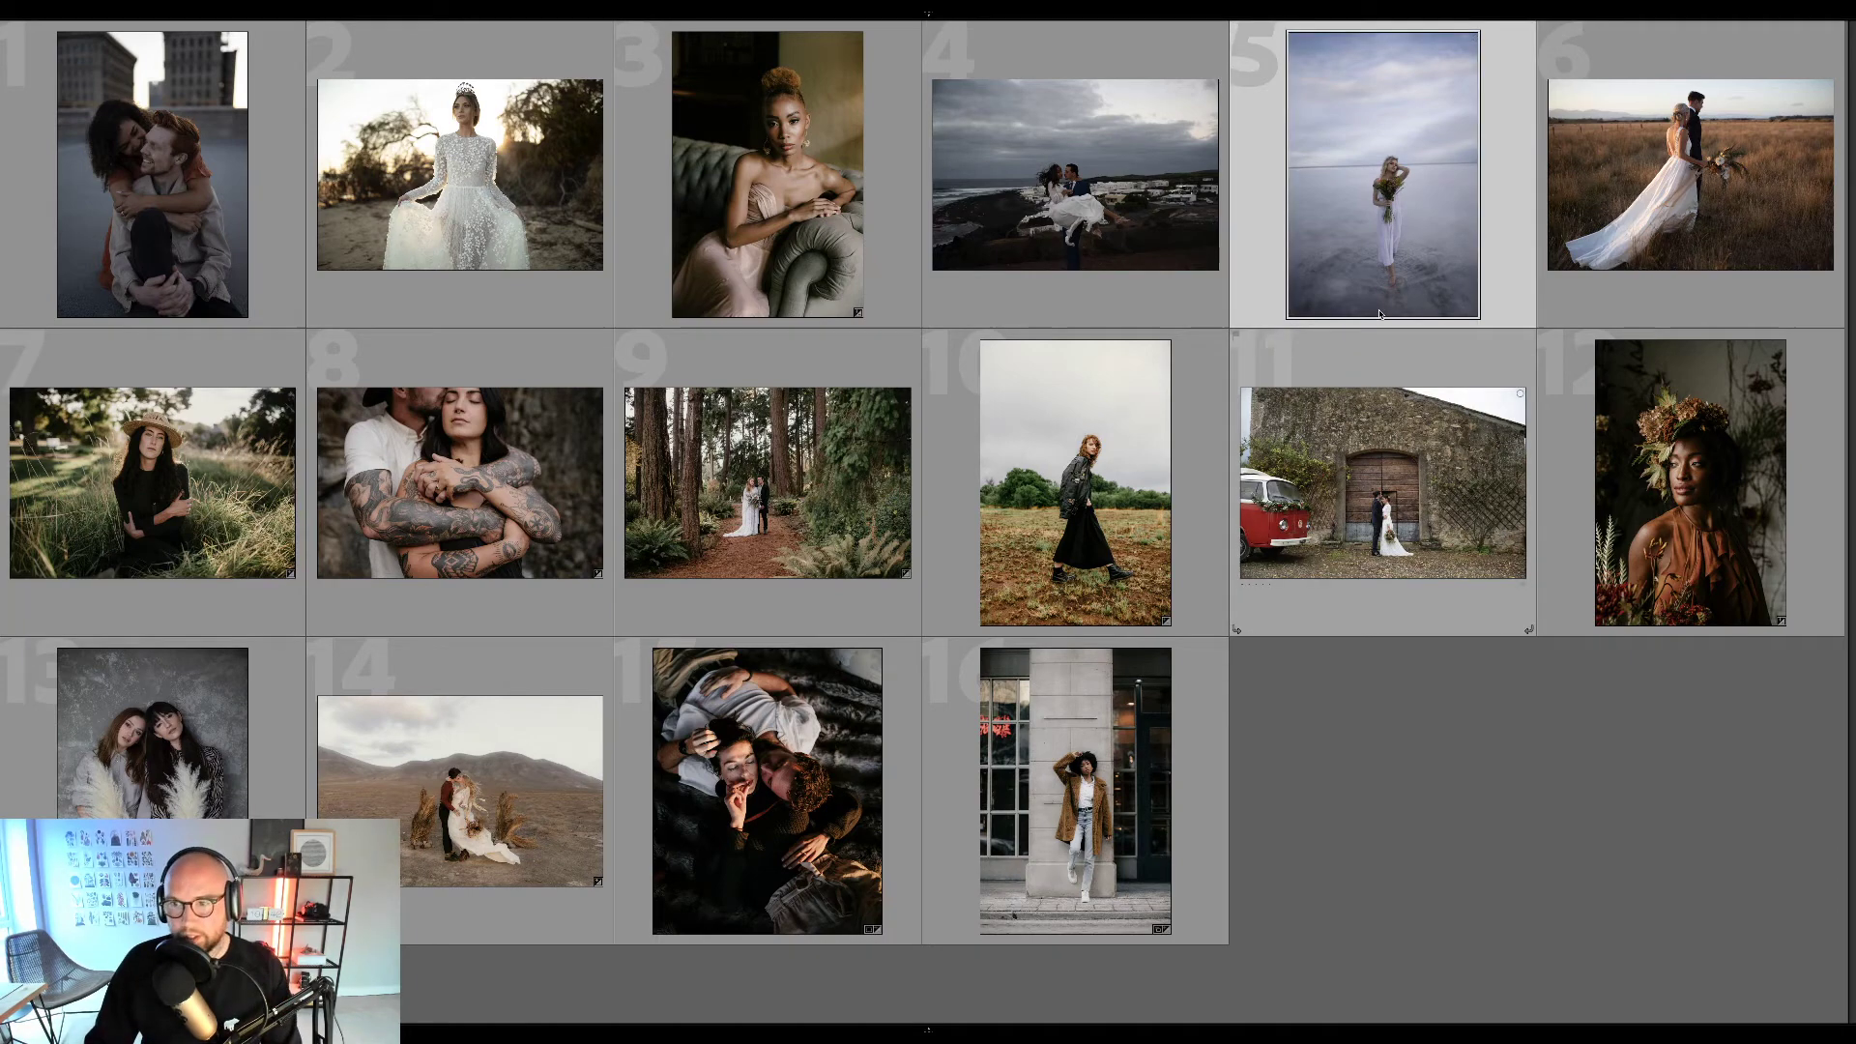
pyautogui.press('d')
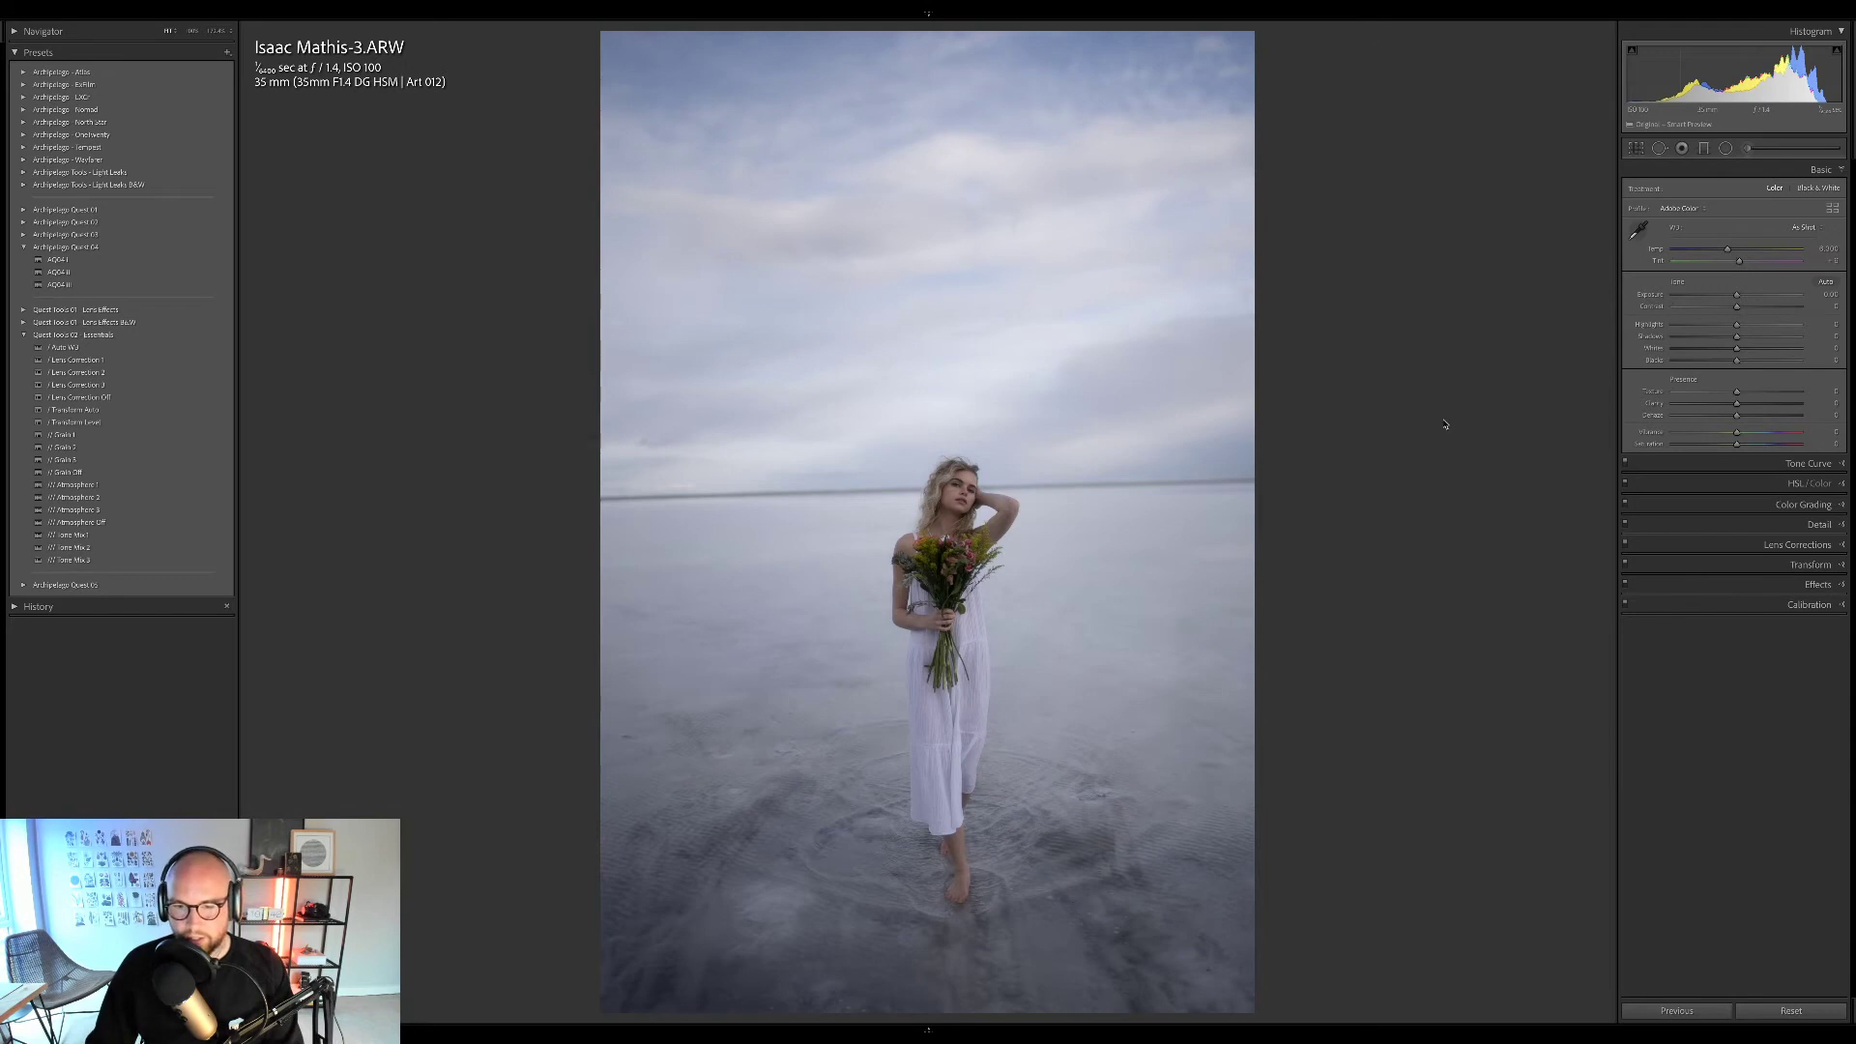
pyautogui.press('r')
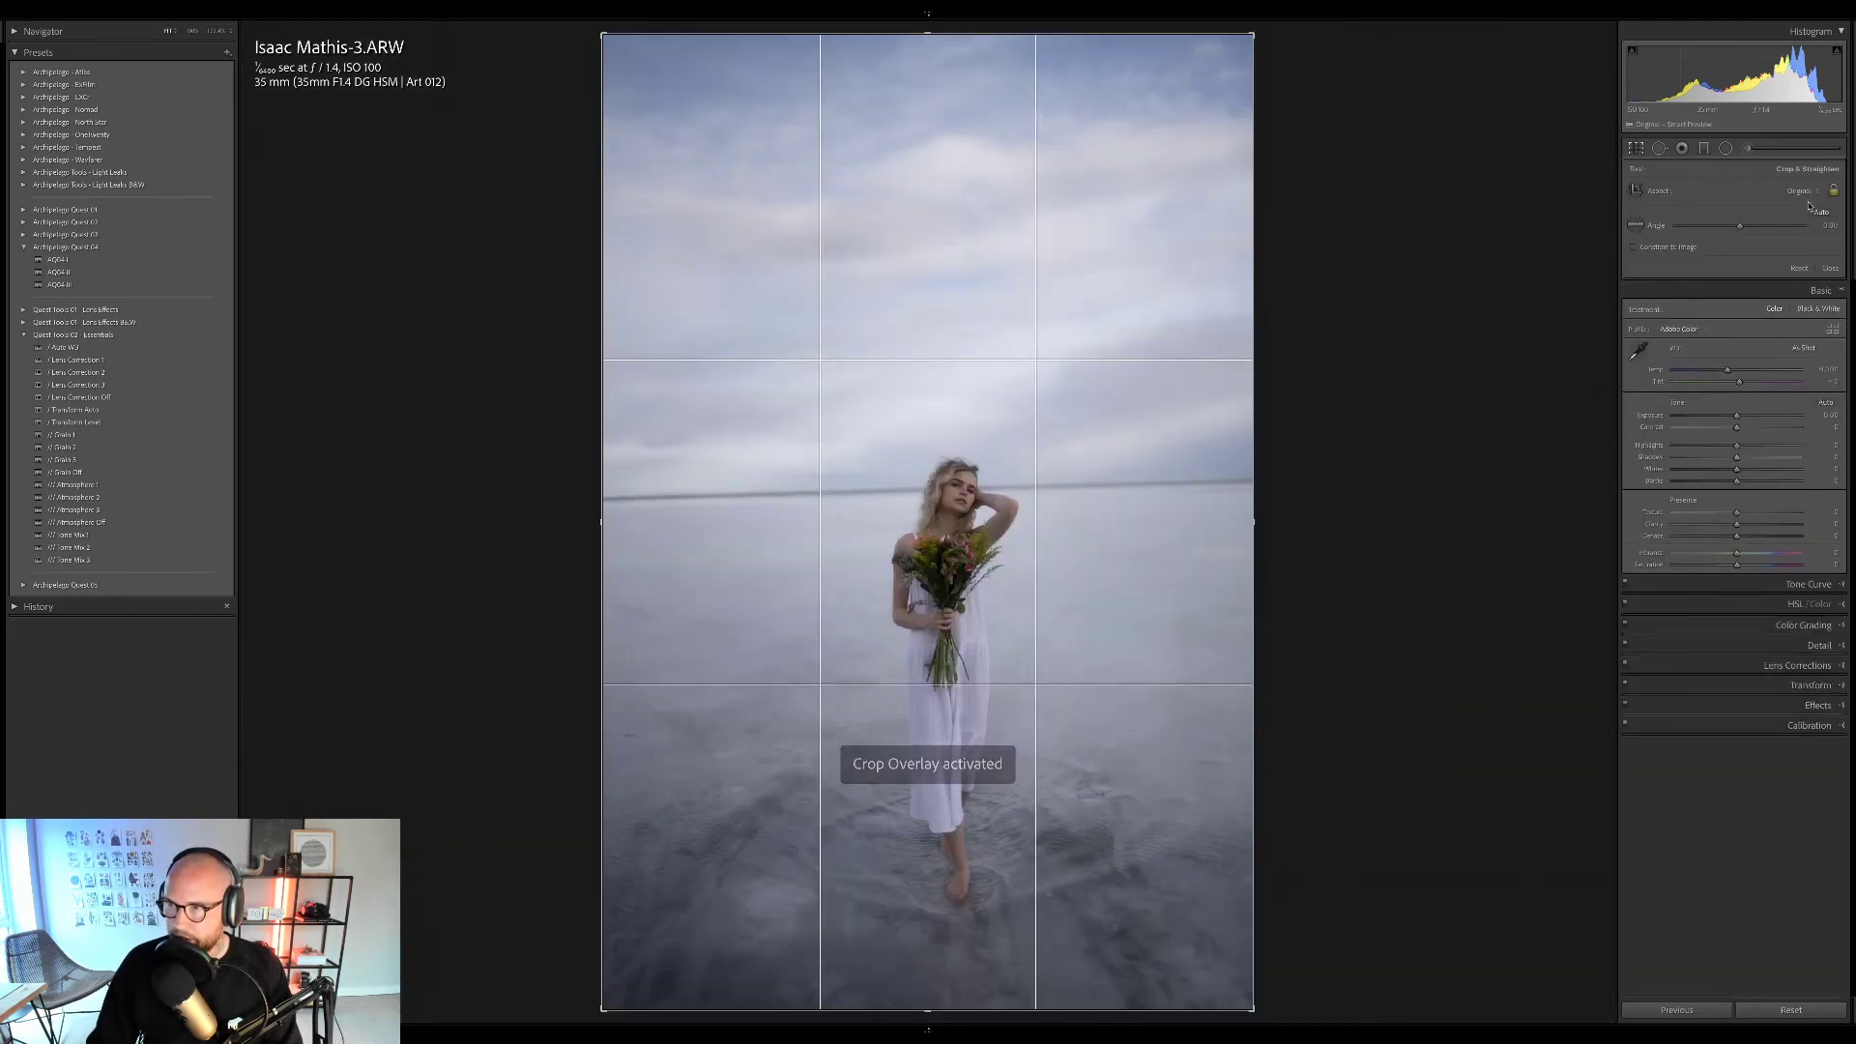
pyautogui.press('d')
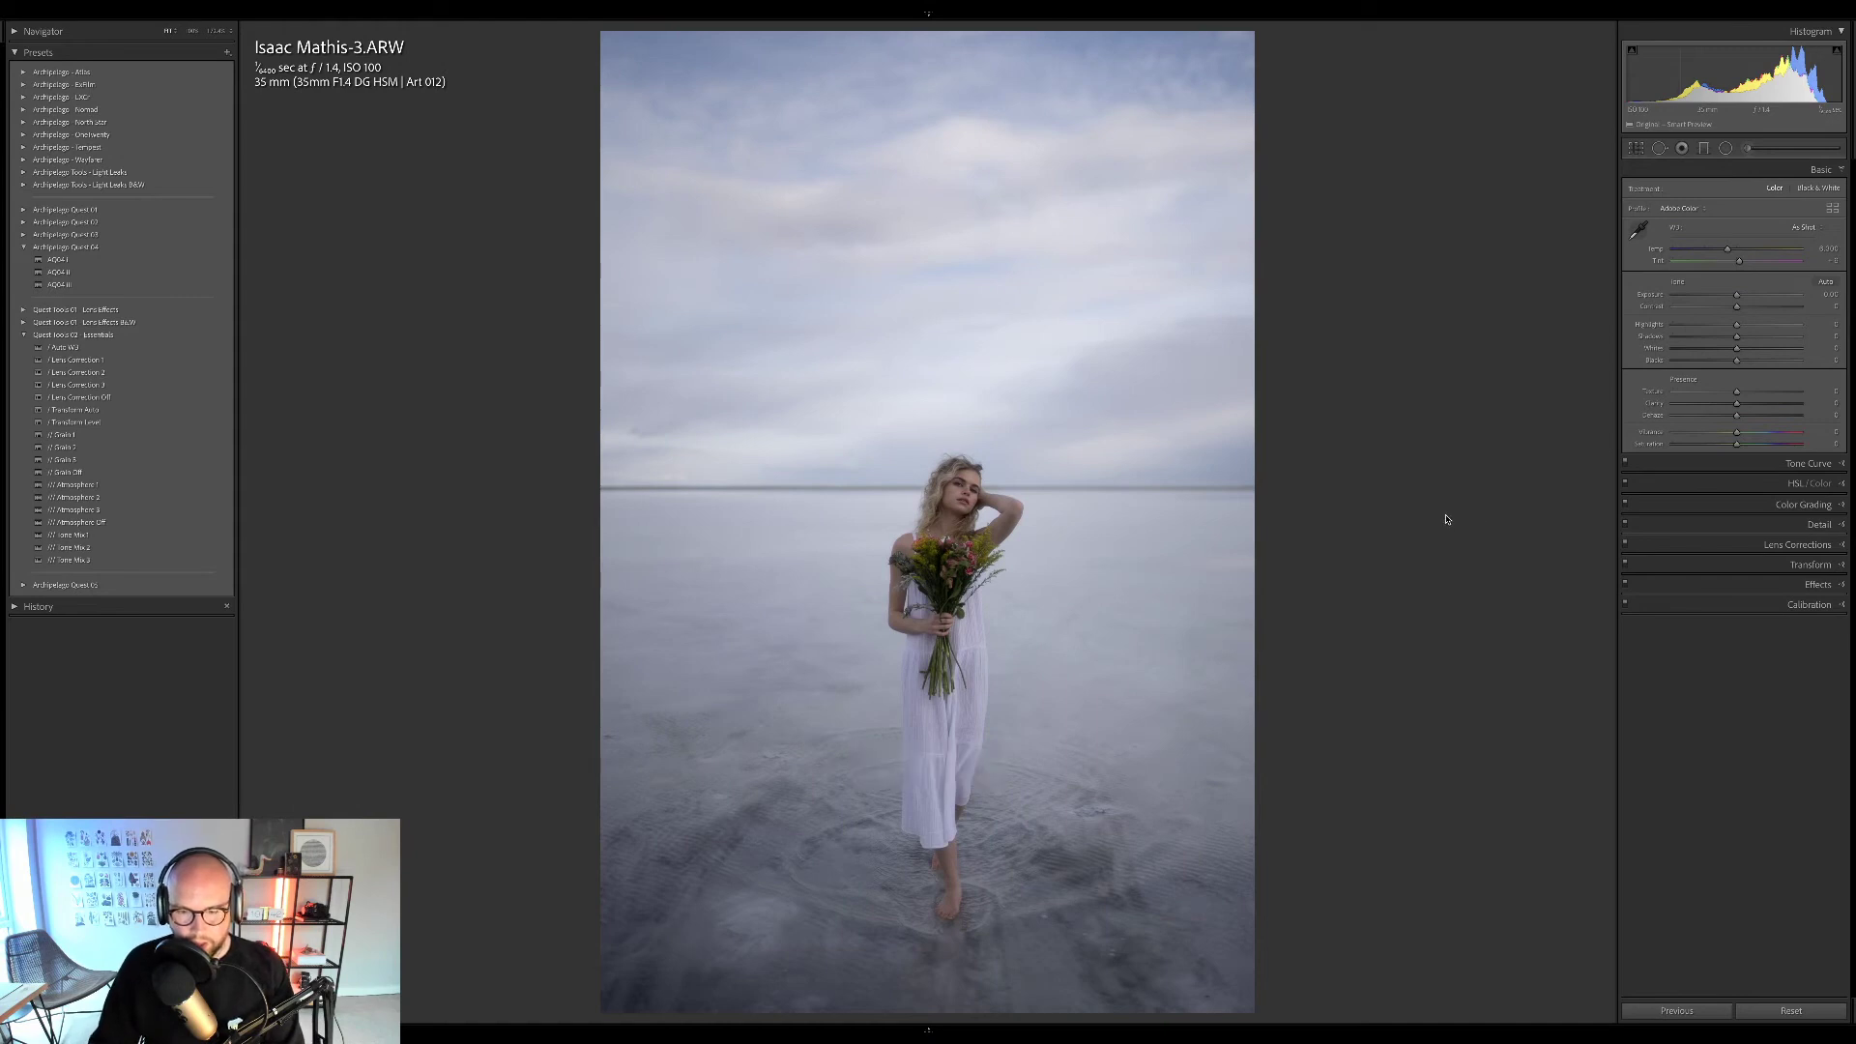
# Raise the water portrait's Exposure to about +0.52 and nudge Temp warmer.
pyautogui.moveTo(1713, 86); pyautogui.dragTo(1730, 86)
pyautogui.moveTo(1728, 252); pyautogui.dragTo(1735, 252)
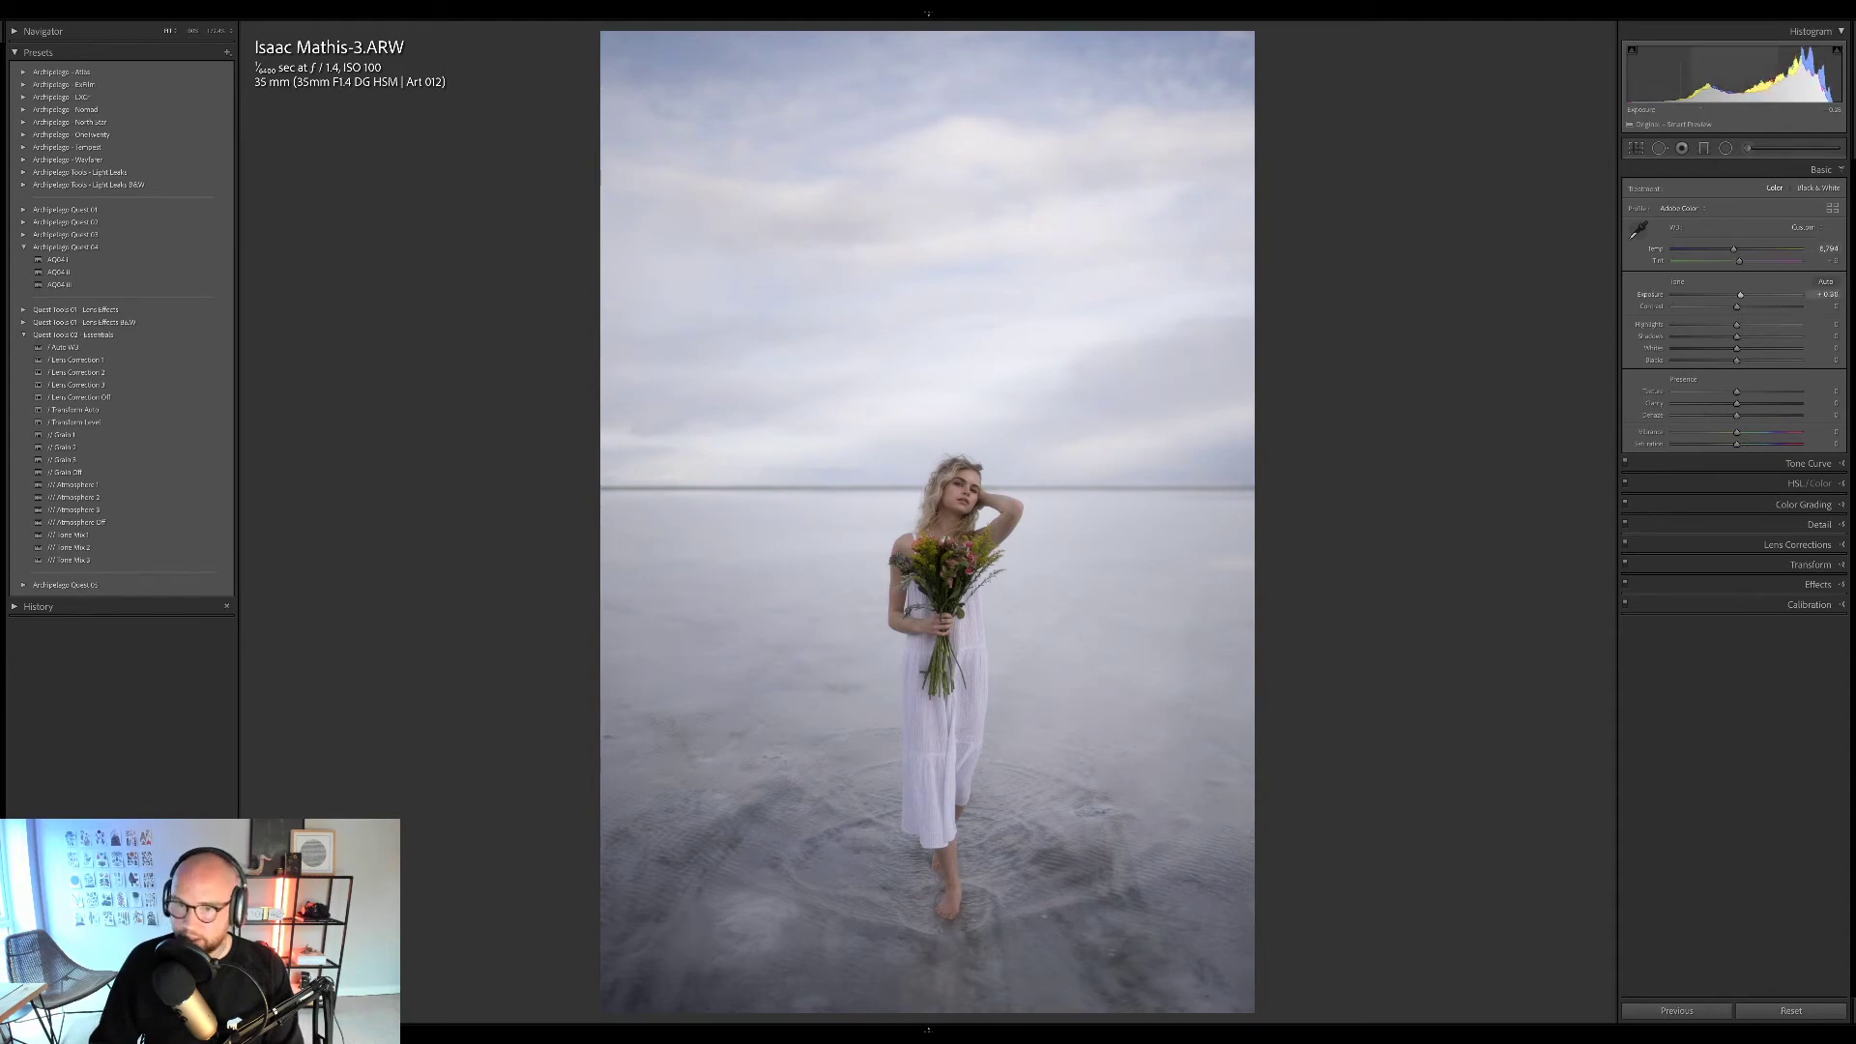
pyautogui.moveTo(1721, 86); pyautogui.dragTo(1742, 86)
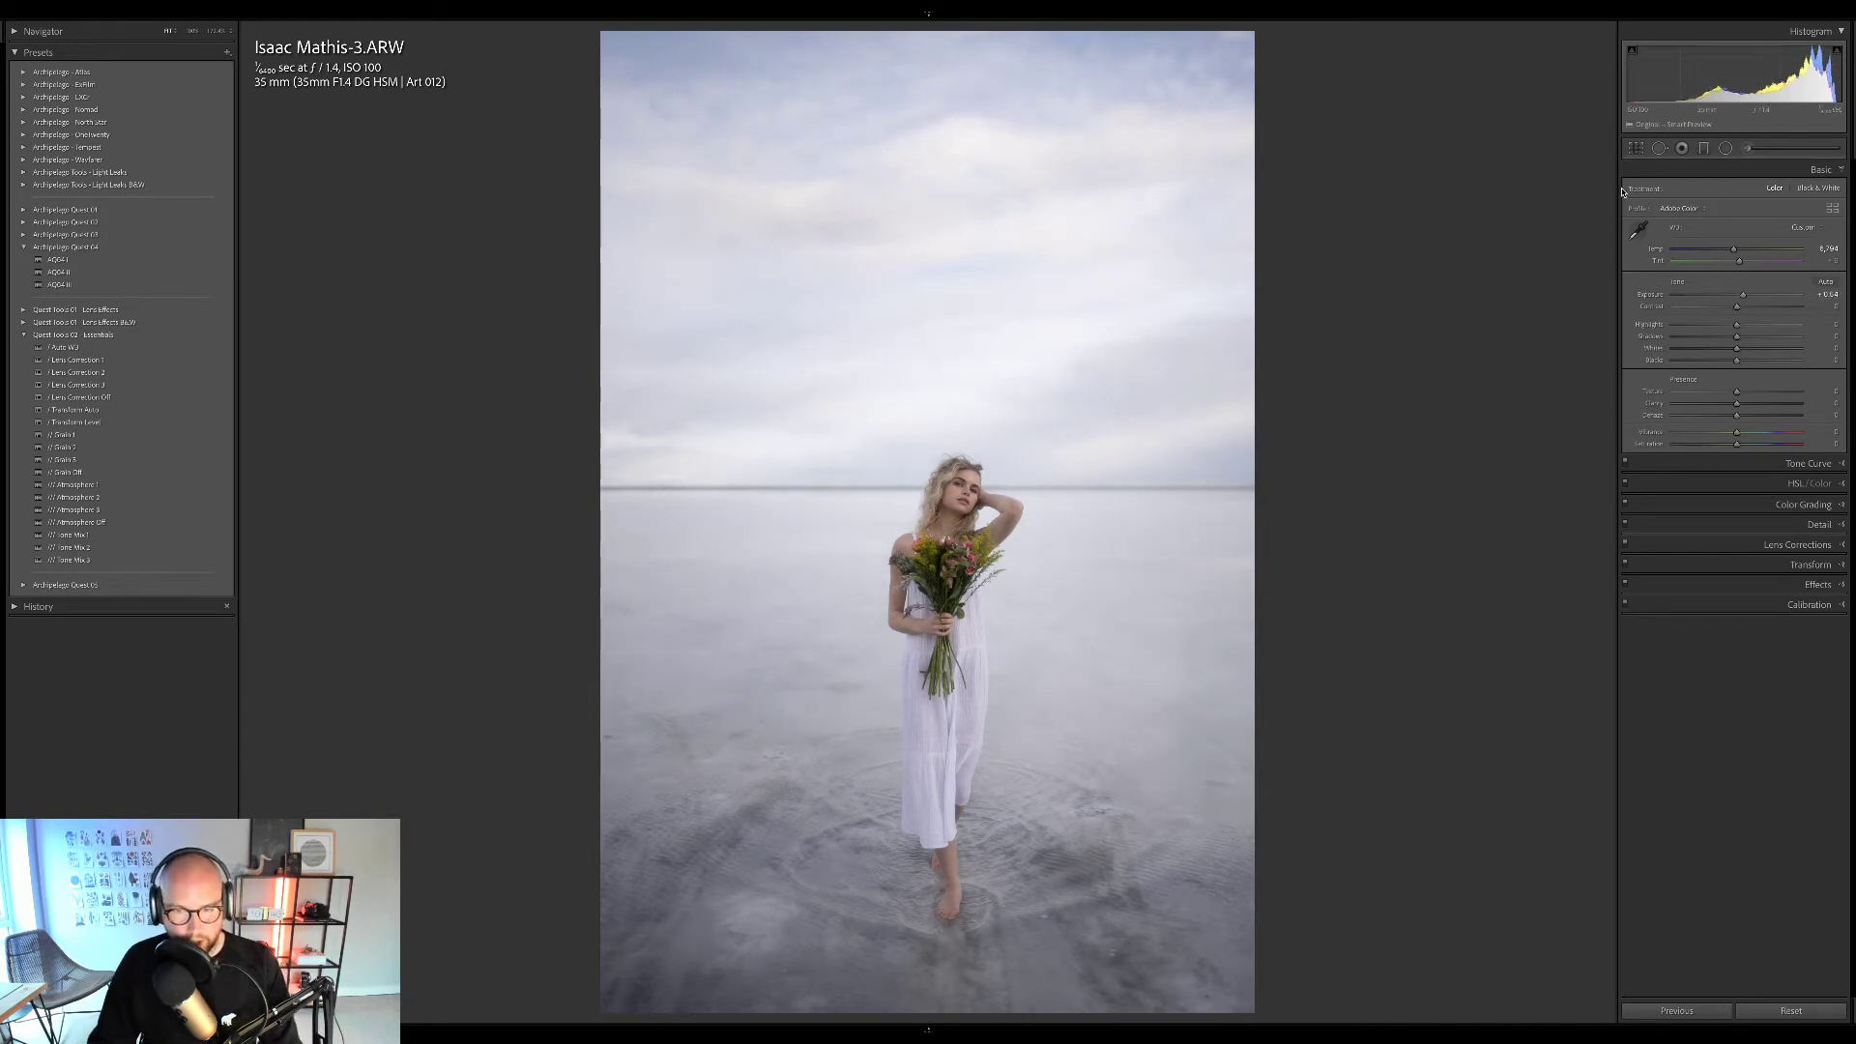
pyautogui.moveTo(193, 261)
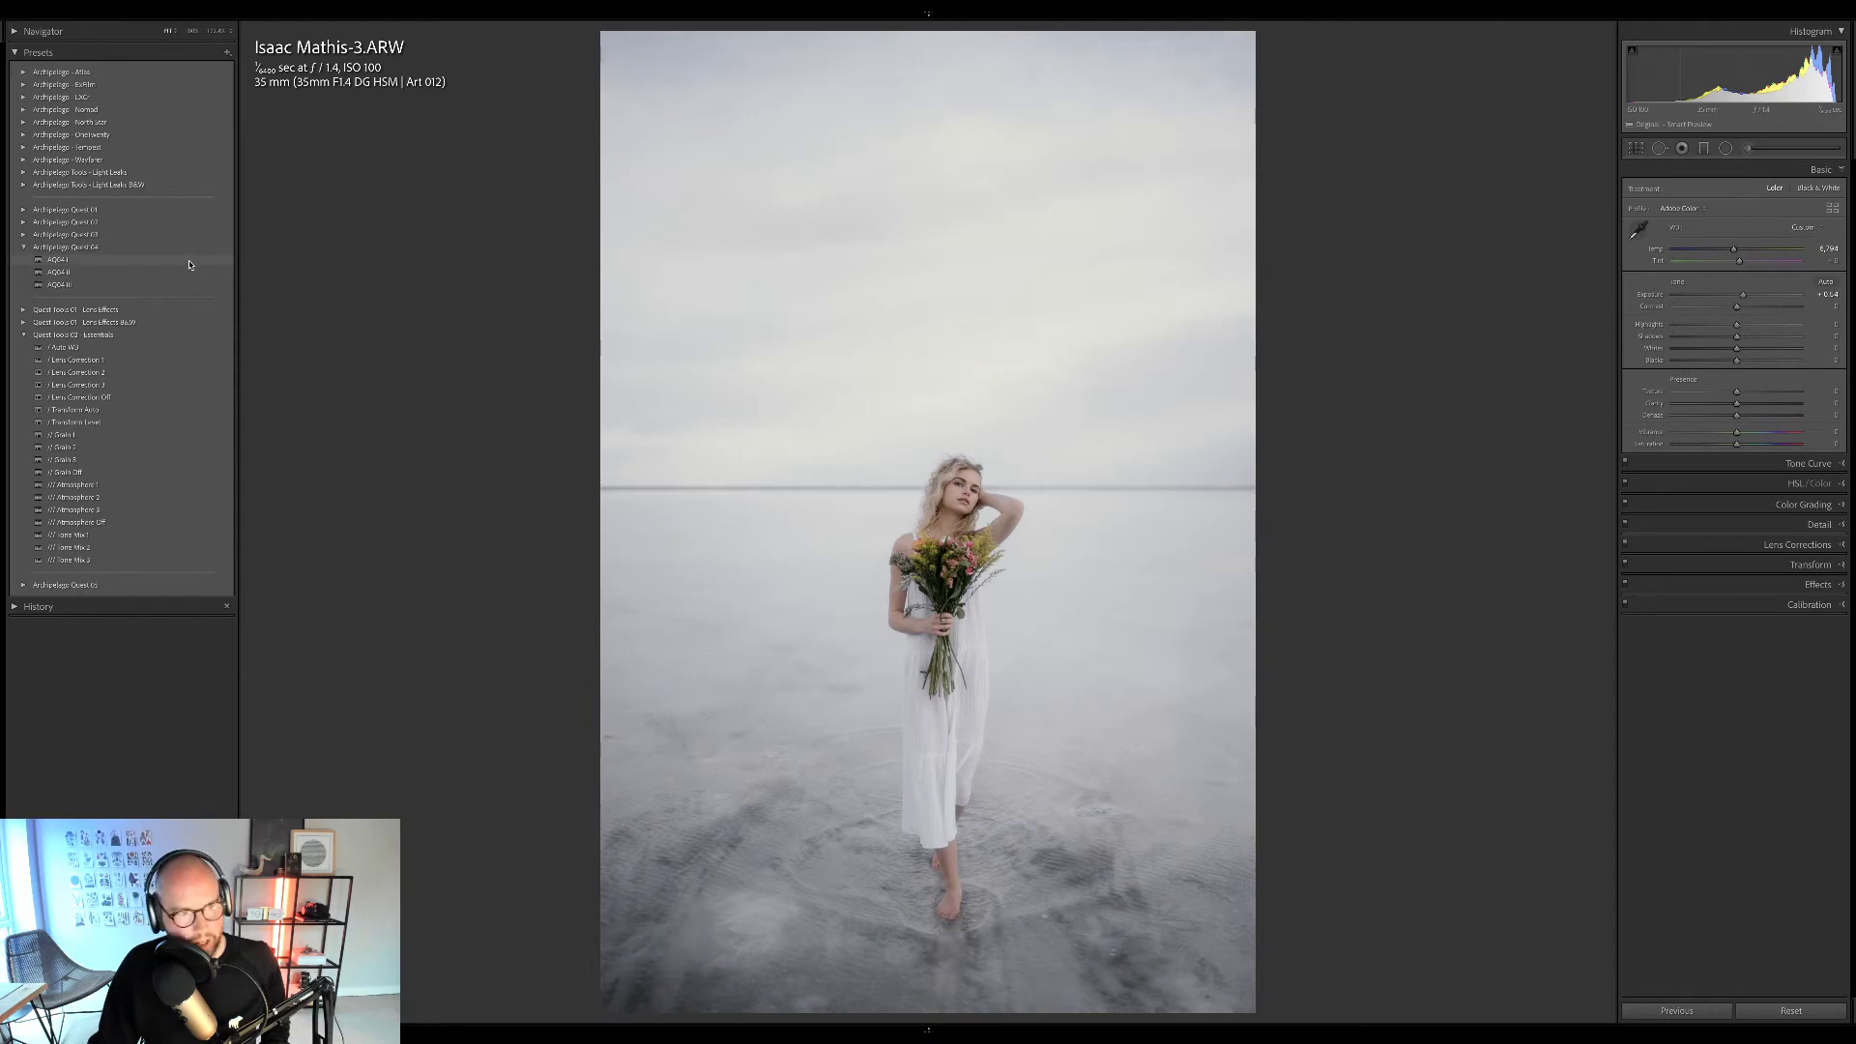
# Apply the AQ04 I preset with profile Amount 0 and lower Exposure slightly to about +0.50.
pyautogui.click(190, 263)
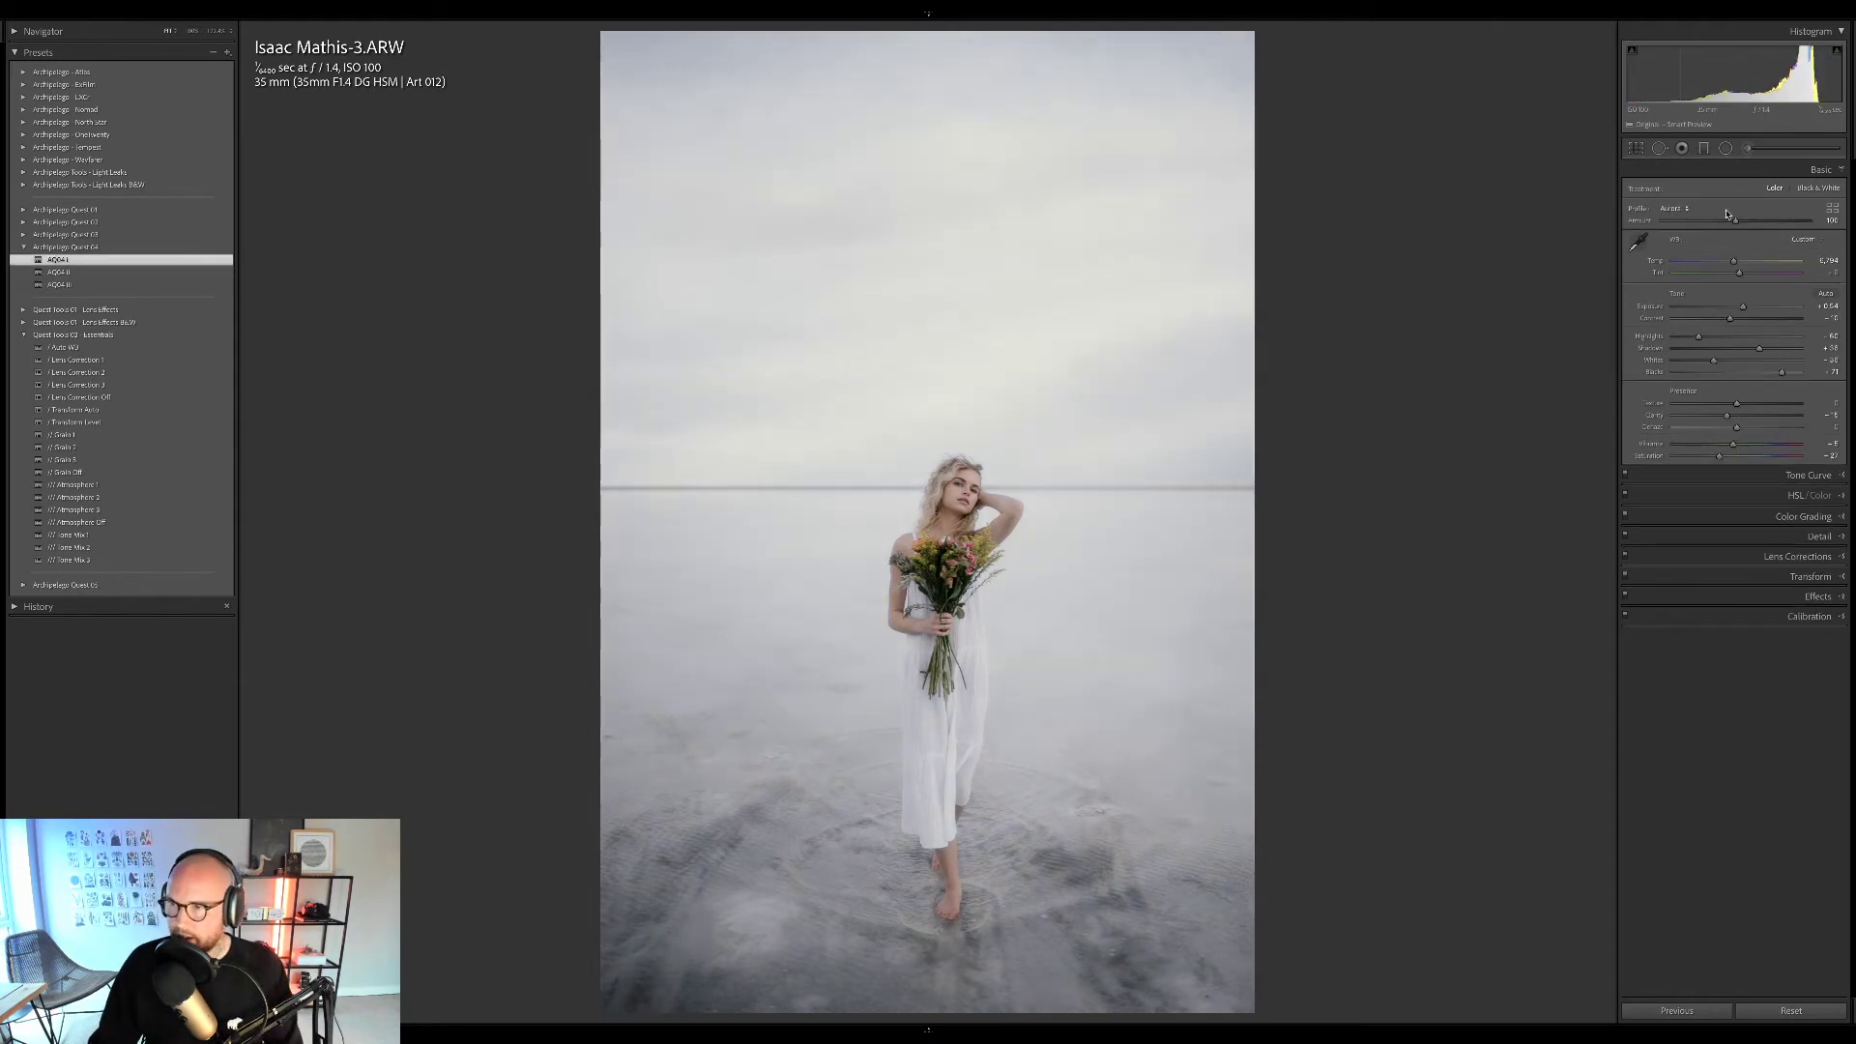
pyautogui.moveTo(1739, 222); pyautogui.dragTo(1641, 238)
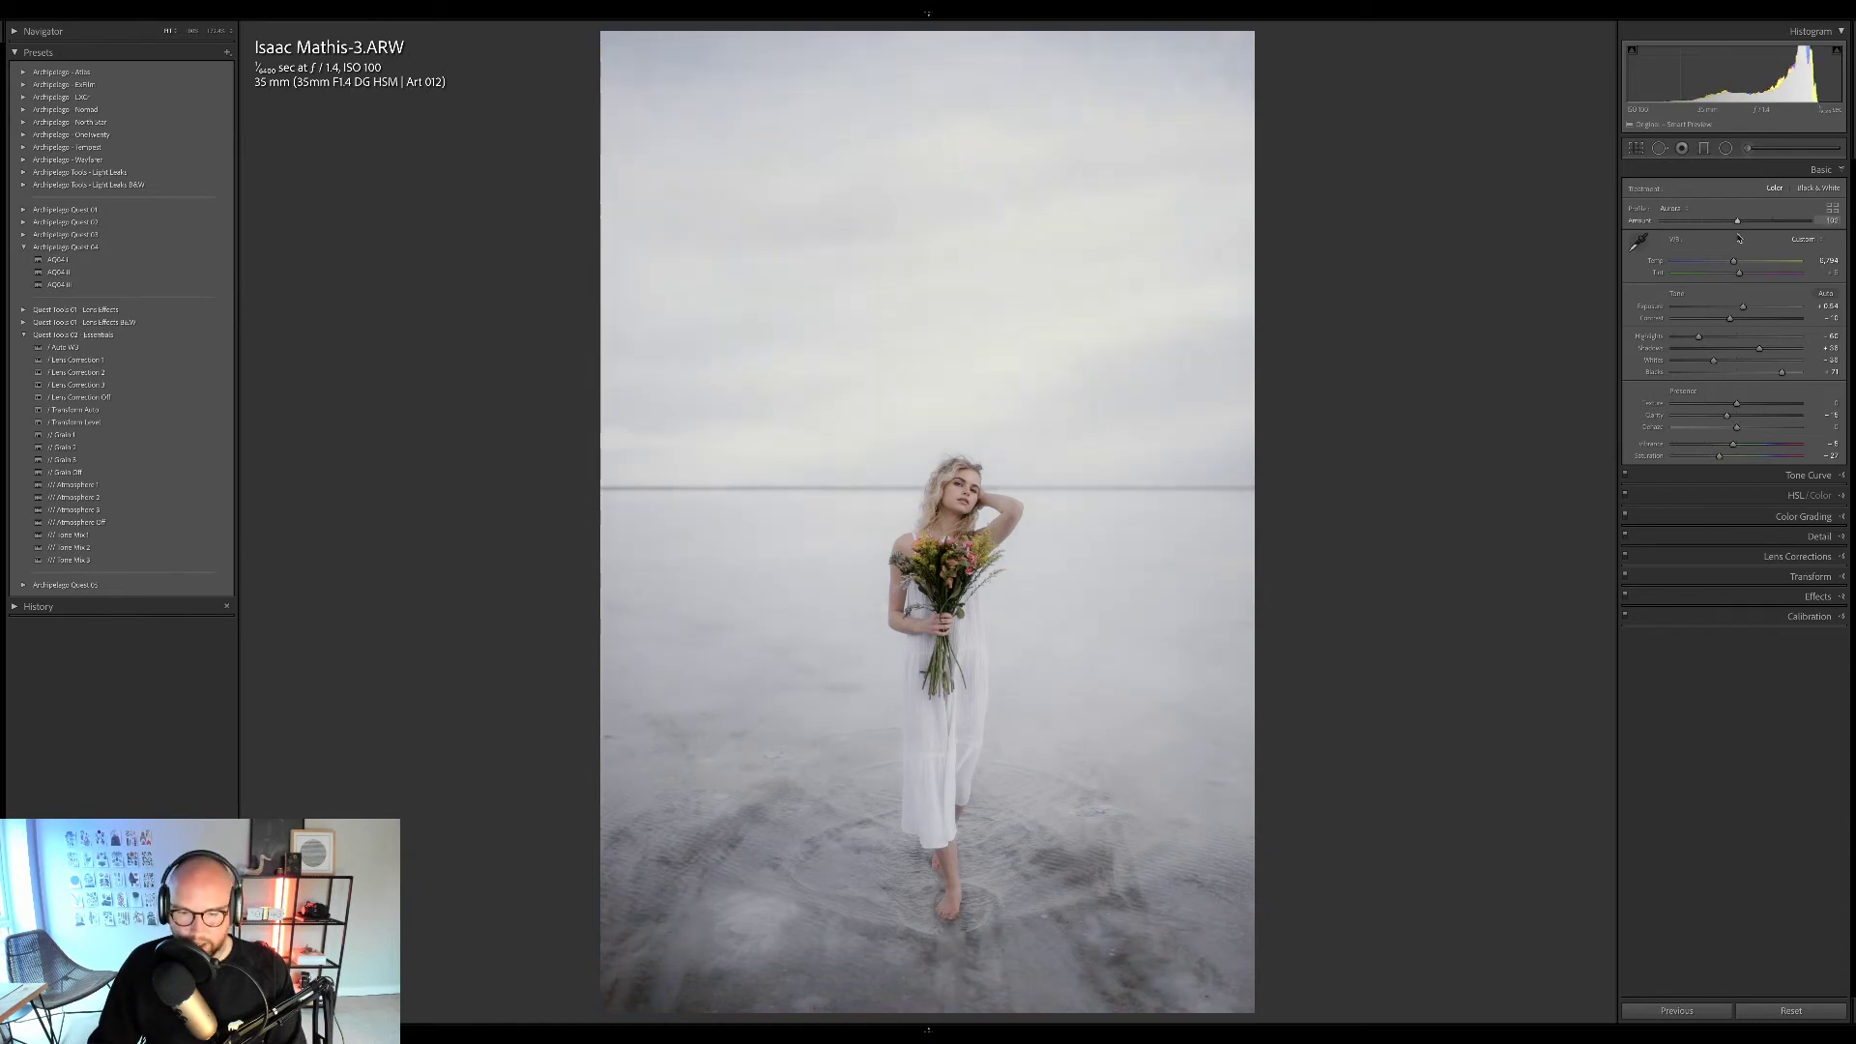
pyautogui.moveTo(1738, 238); pyautogui.dragTo(1611, 235)
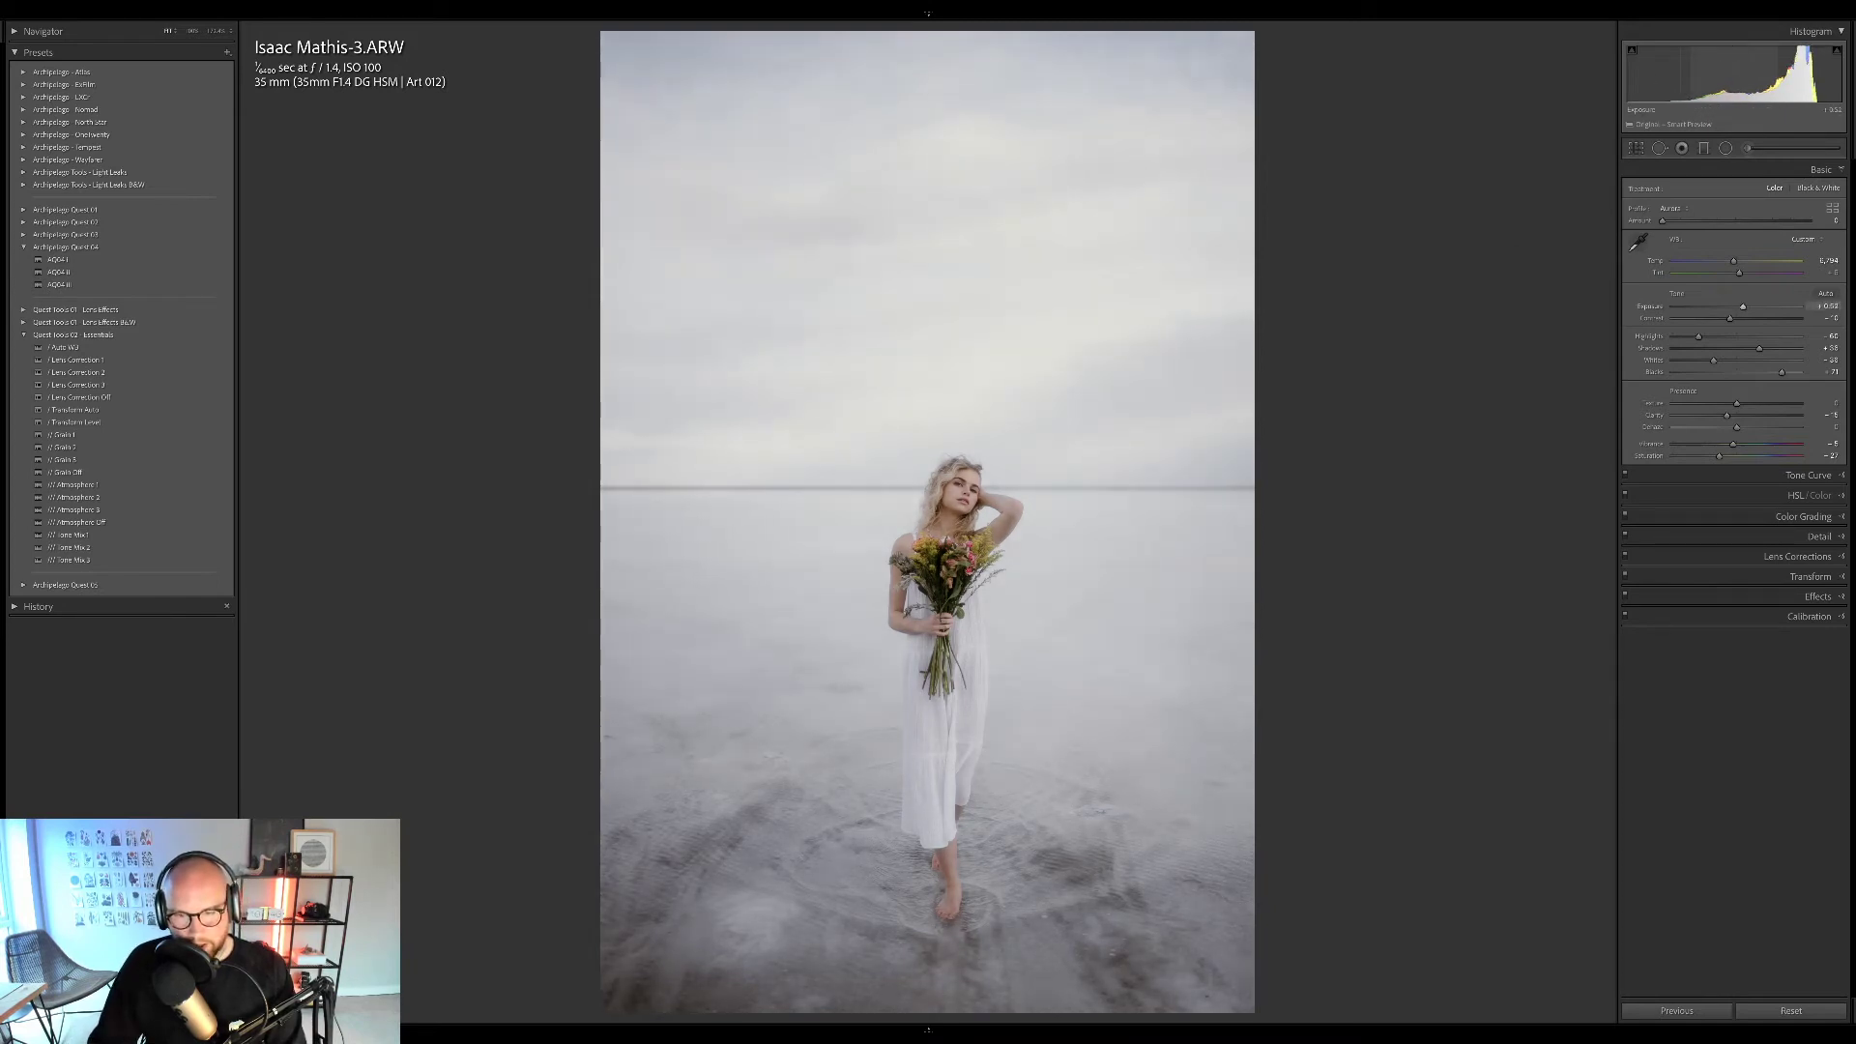
pyautogui.moveTo(1822, 305); pyautogui.dragTo(1814, 305)
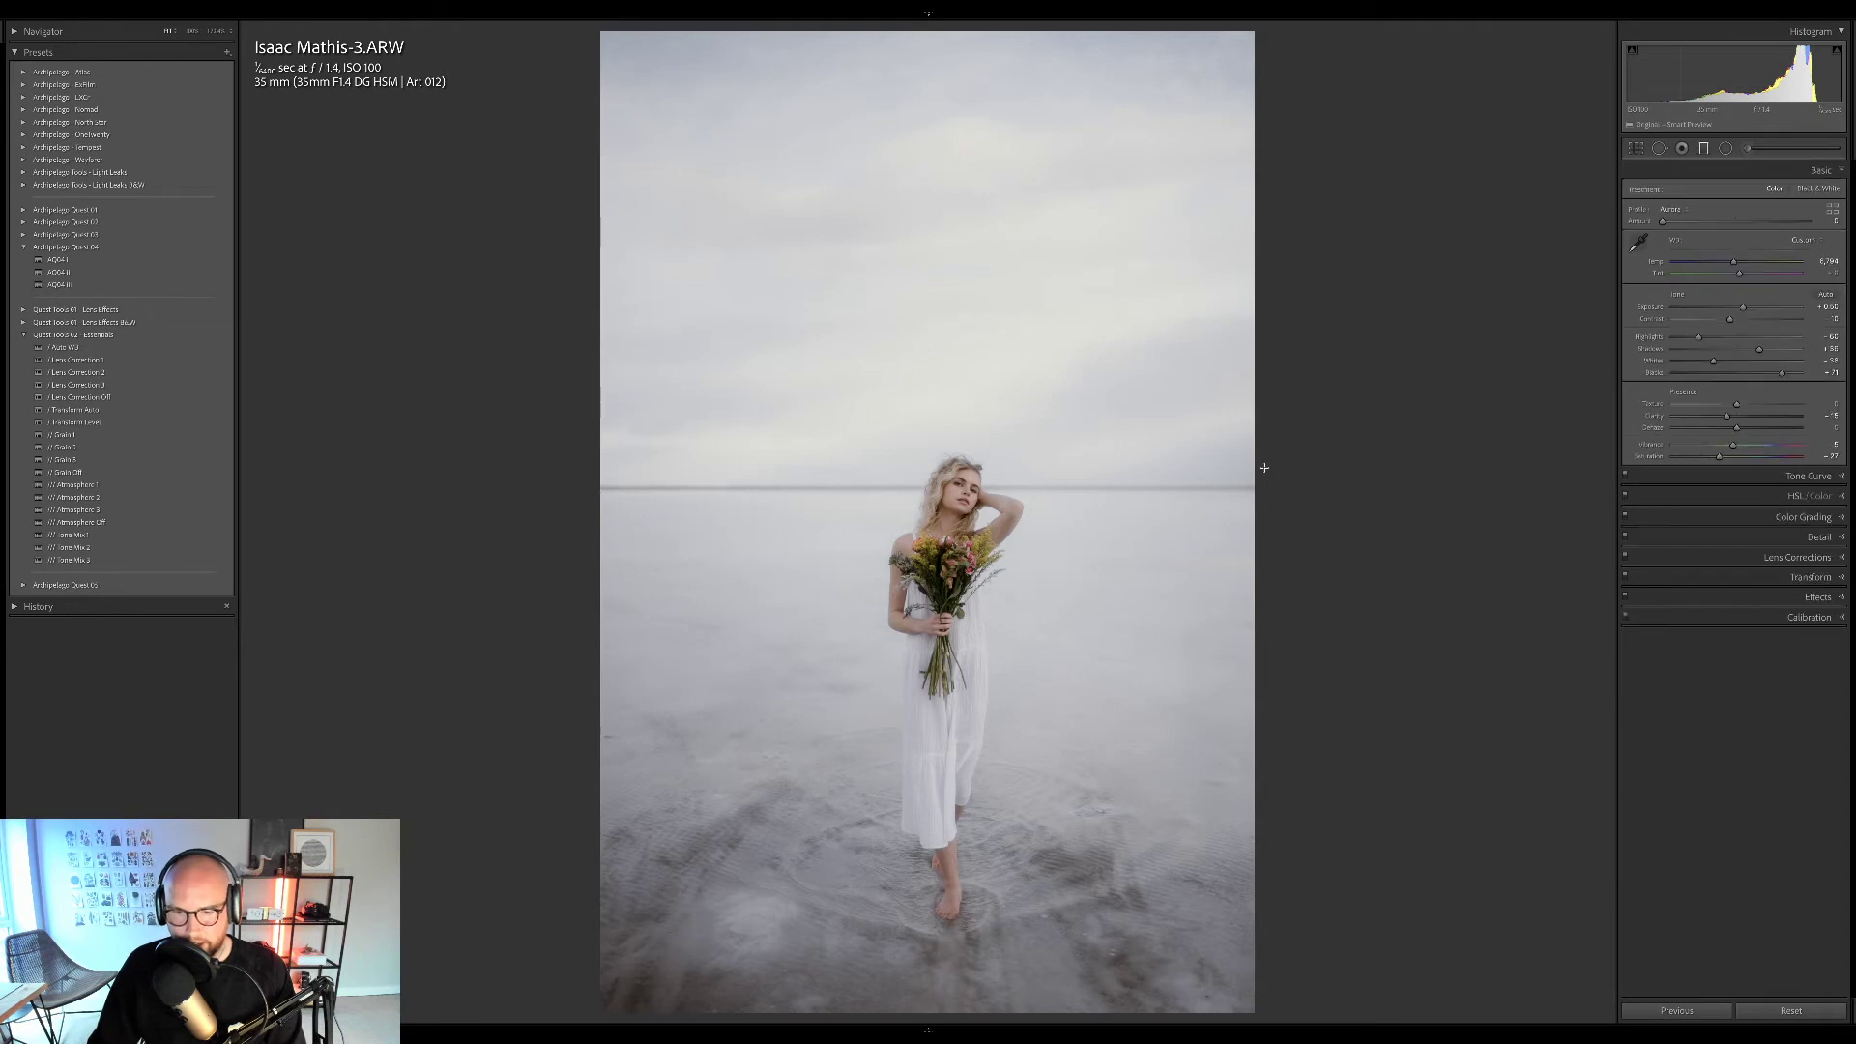
pyautogui.press('m')
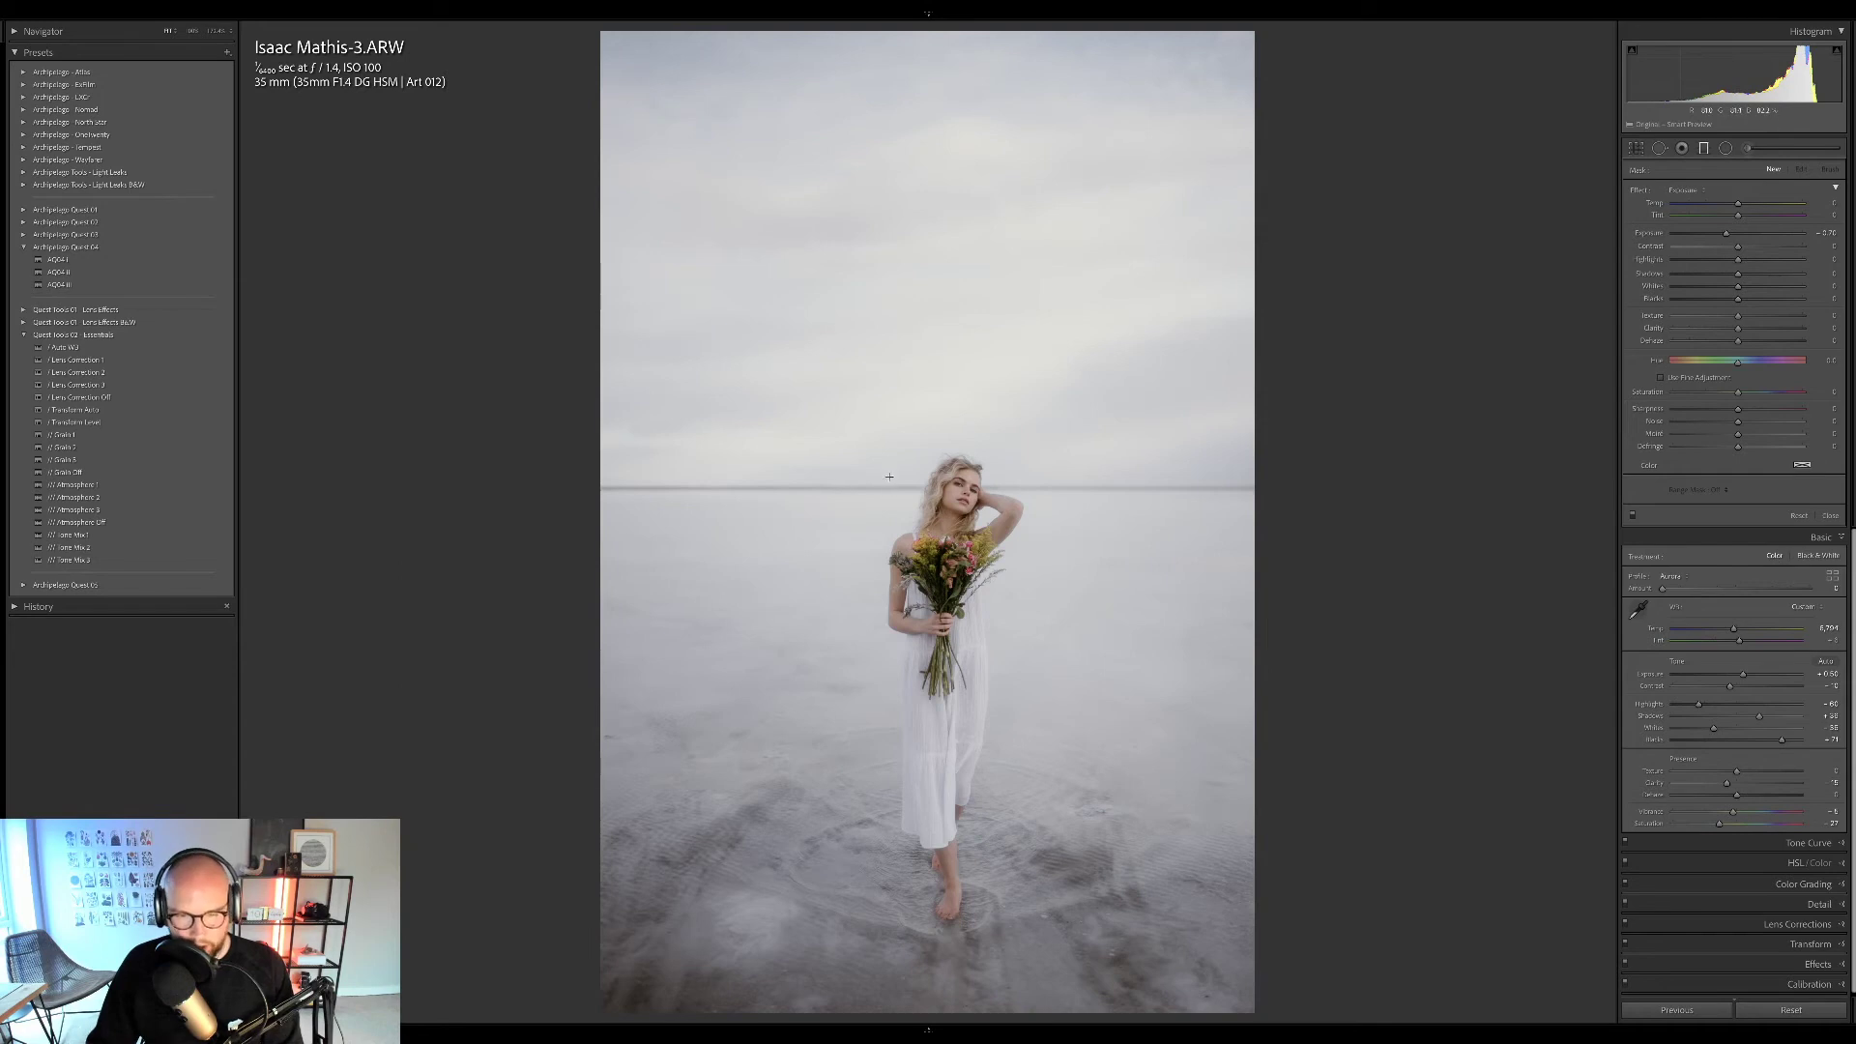
# Drag a darkening graduated filter from the overcast sky down to the horizon line.
pyautogui.moveTo(891, 477); pyautogui.dragTo(890, 479)
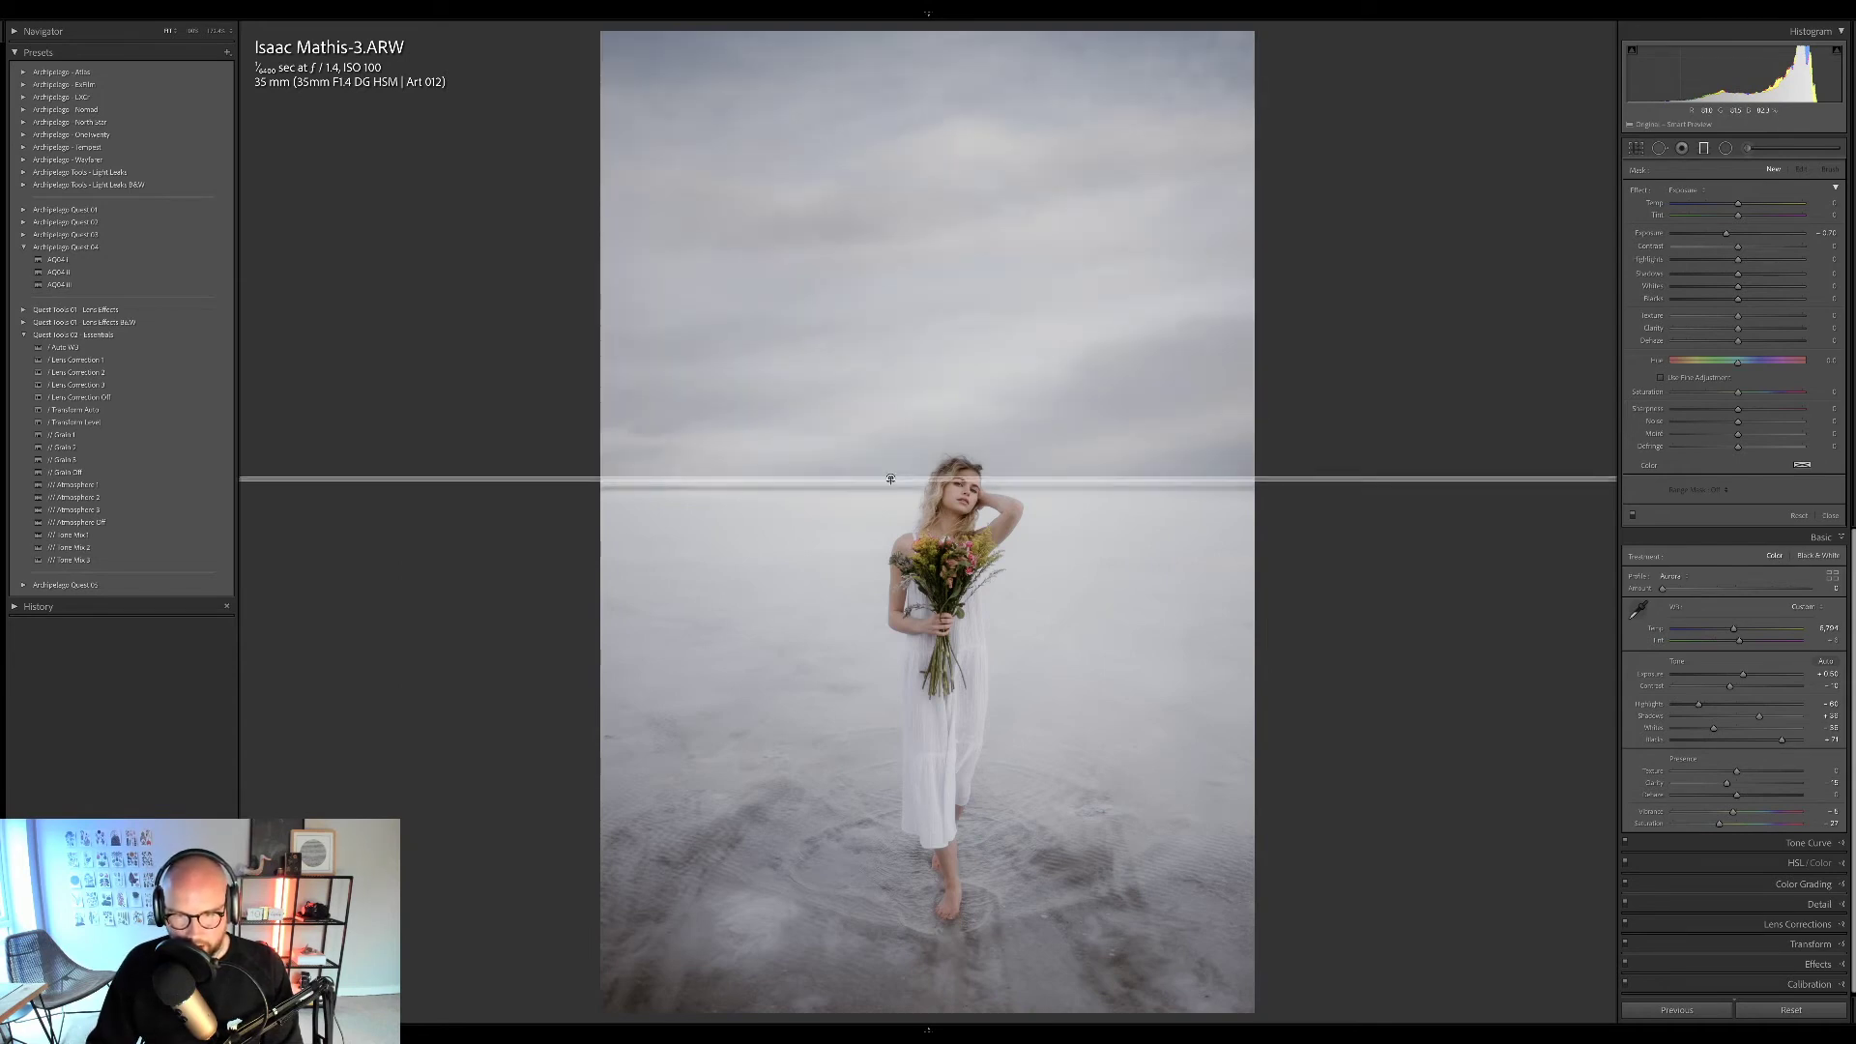
pyautogui.moveTo(890, 478); pyautogui.dragTo(892, 488)
pyautogui.moveTo(891, 481)
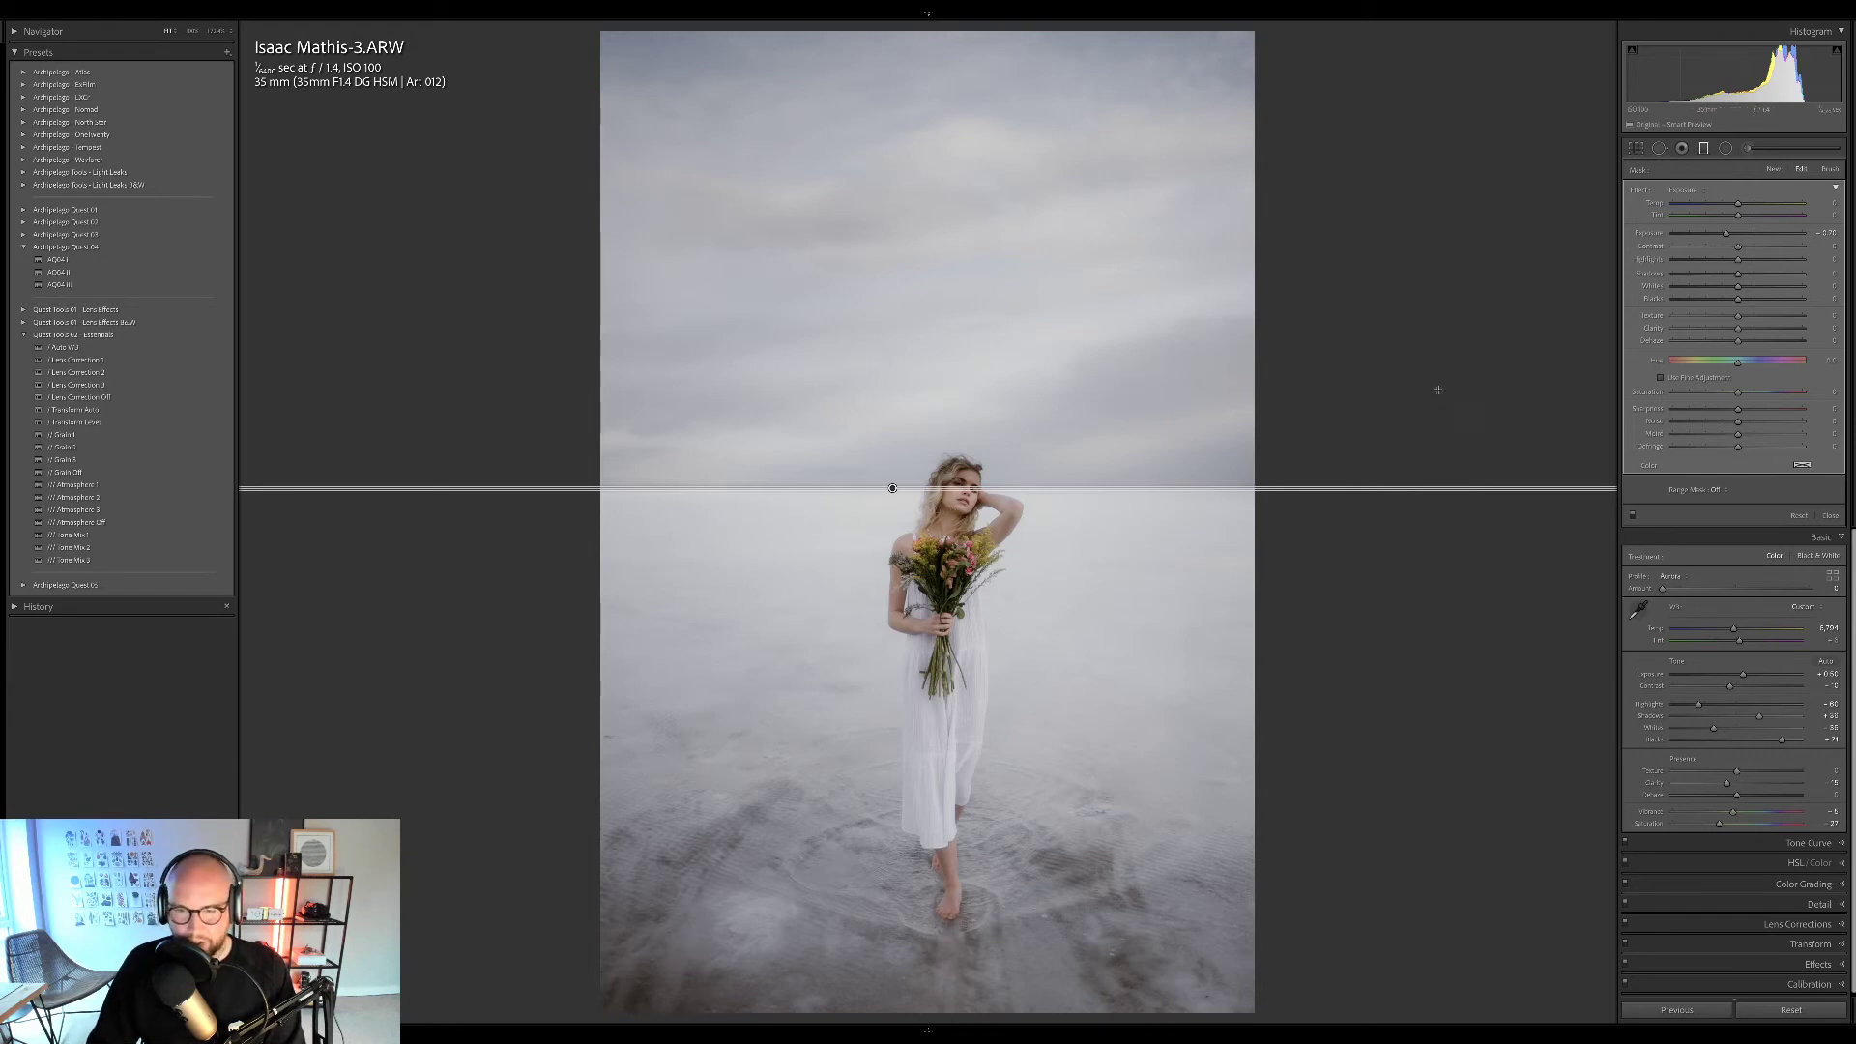
# Add a Color range mask to the sky gradient, sampling the sky colour.
pyautogui.click(1718, 490)
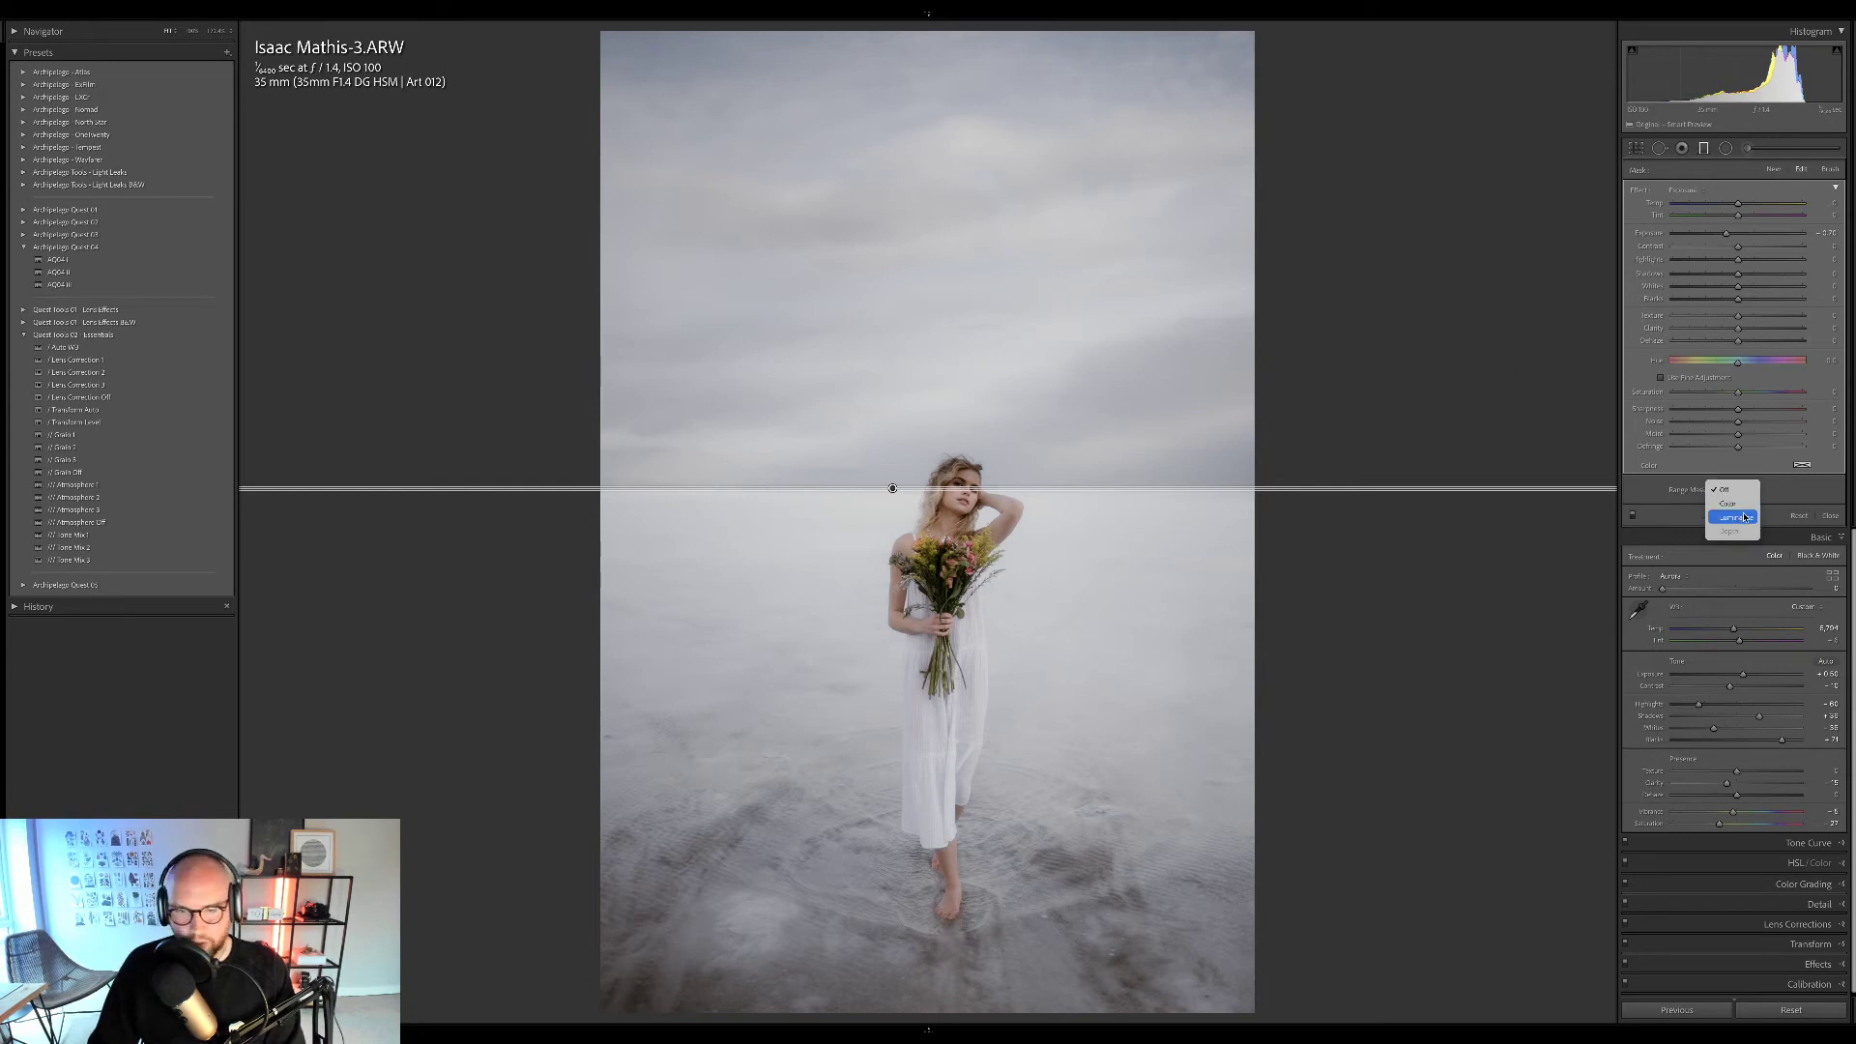
pyautogui.click(1741, 505)
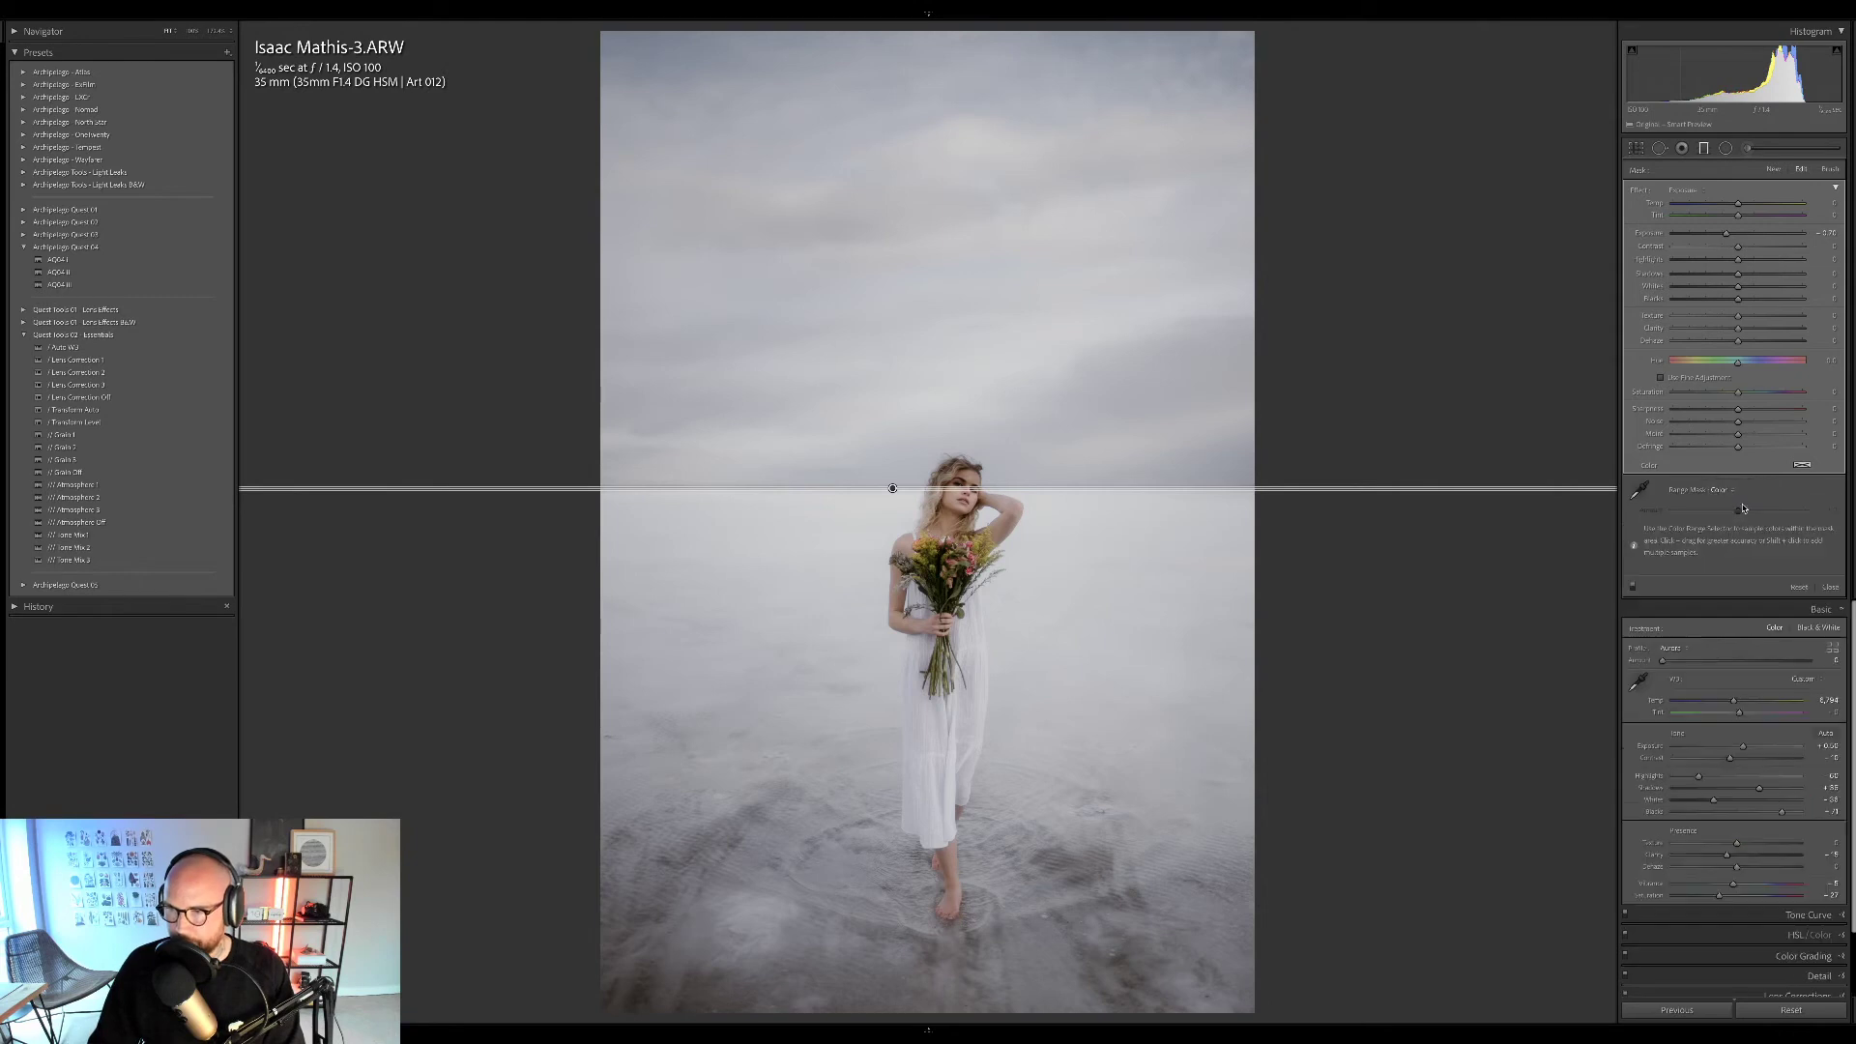
pyautogui.click(1641, 491)
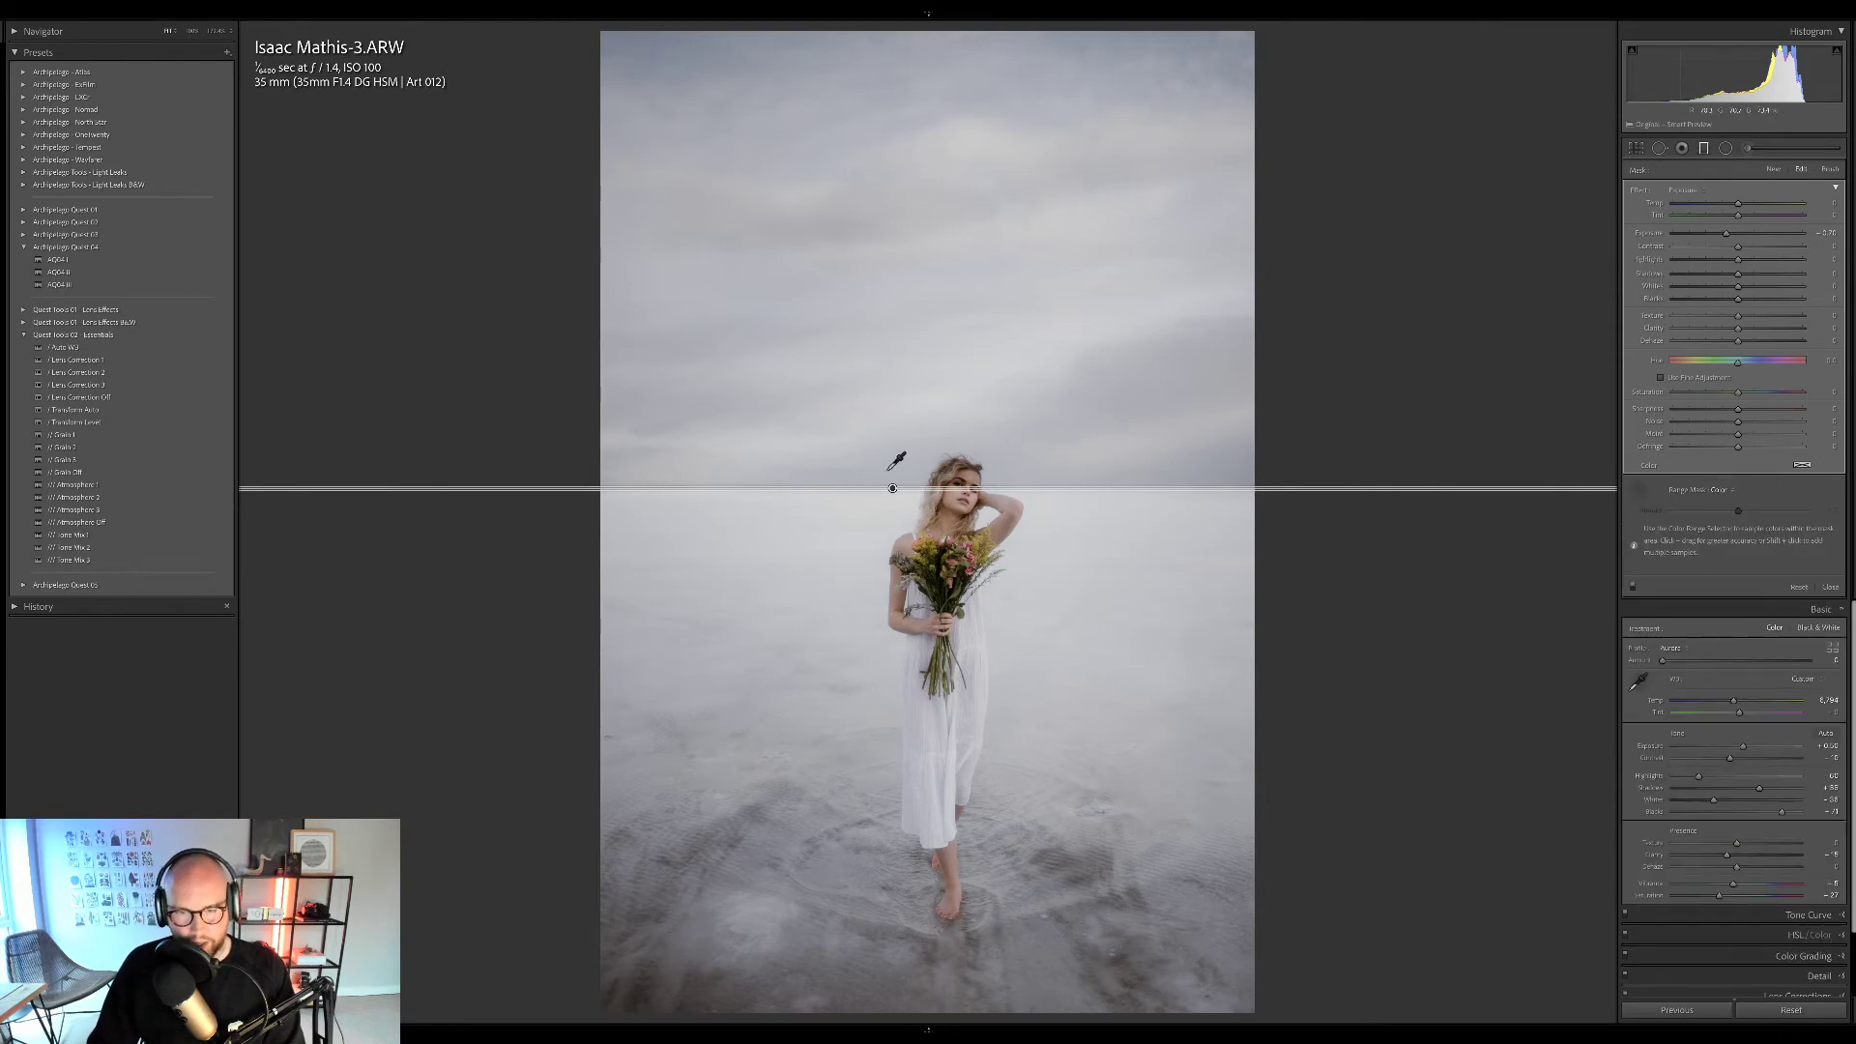
pyautogui.click(876, 435)
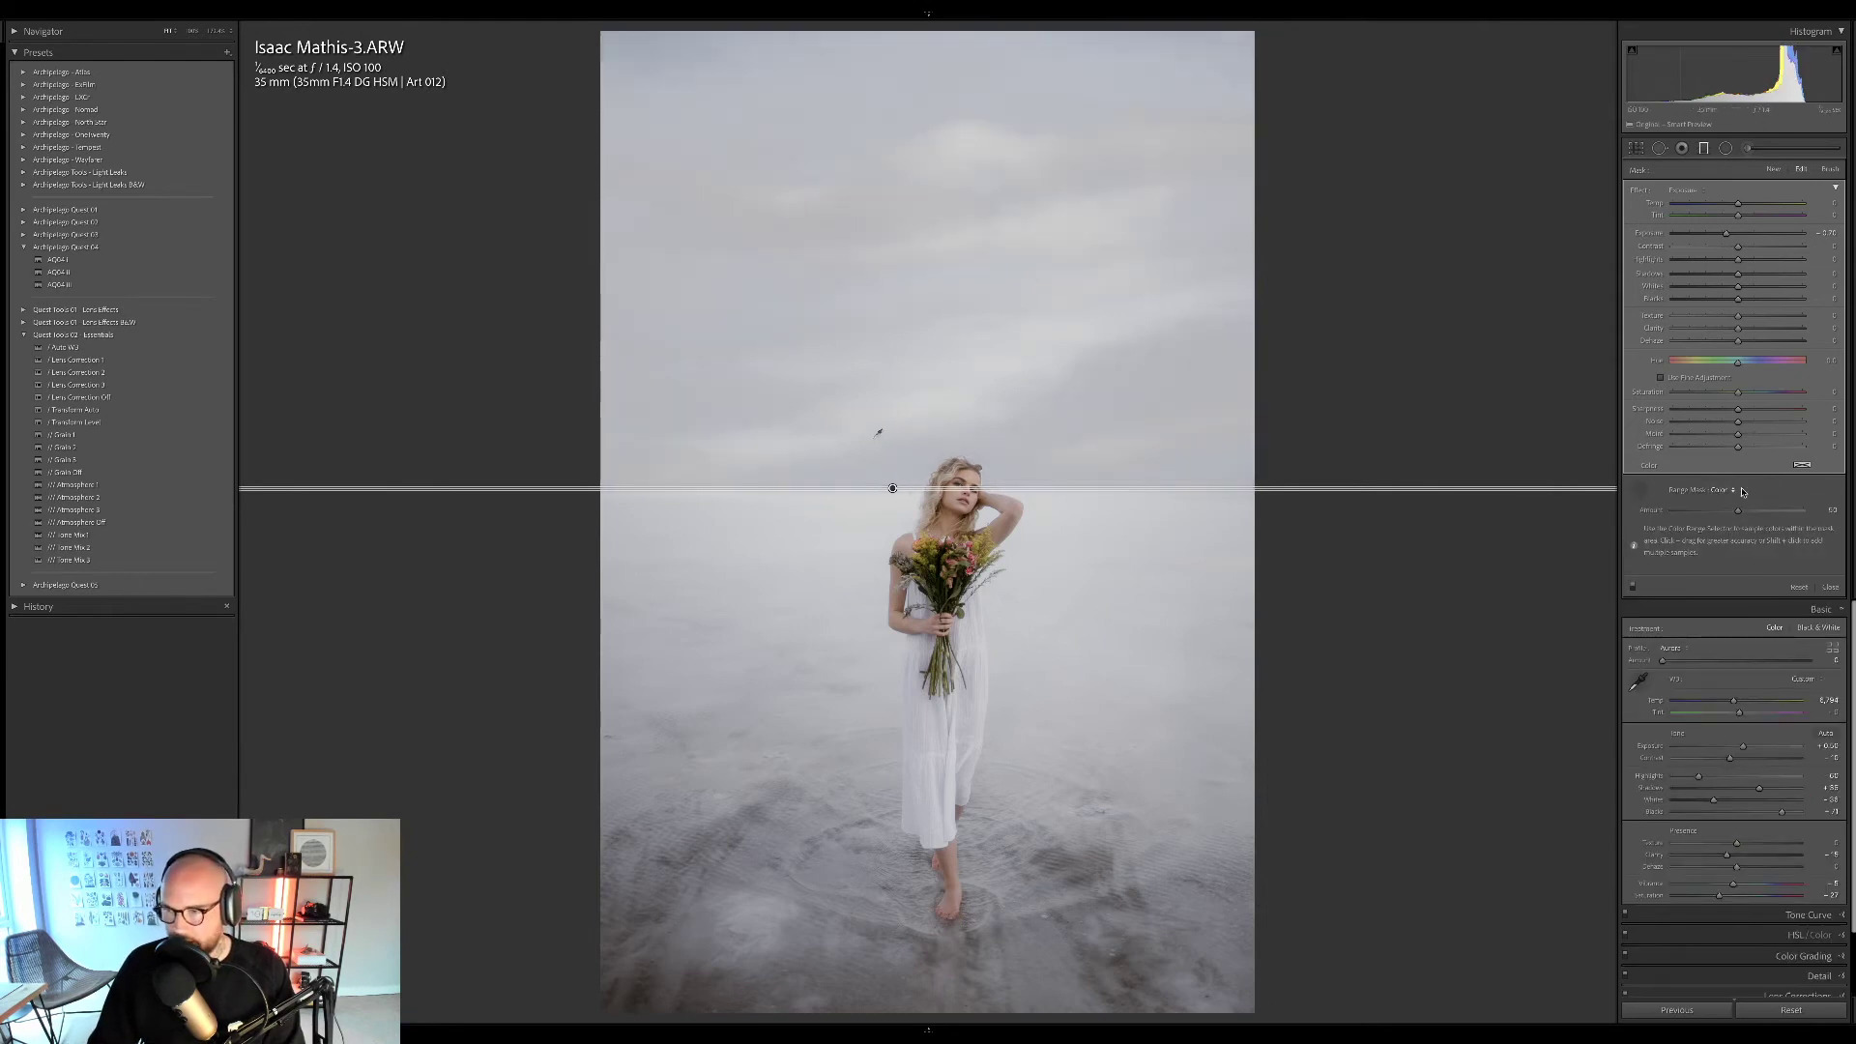
pyautogui.moveTo(1739, 513)
pyautogui.mouseDown()
pyautogui.moveTo(1702, 514)
pyautogui.moveTo(1747, 512)
pyautogui.mouseUp()
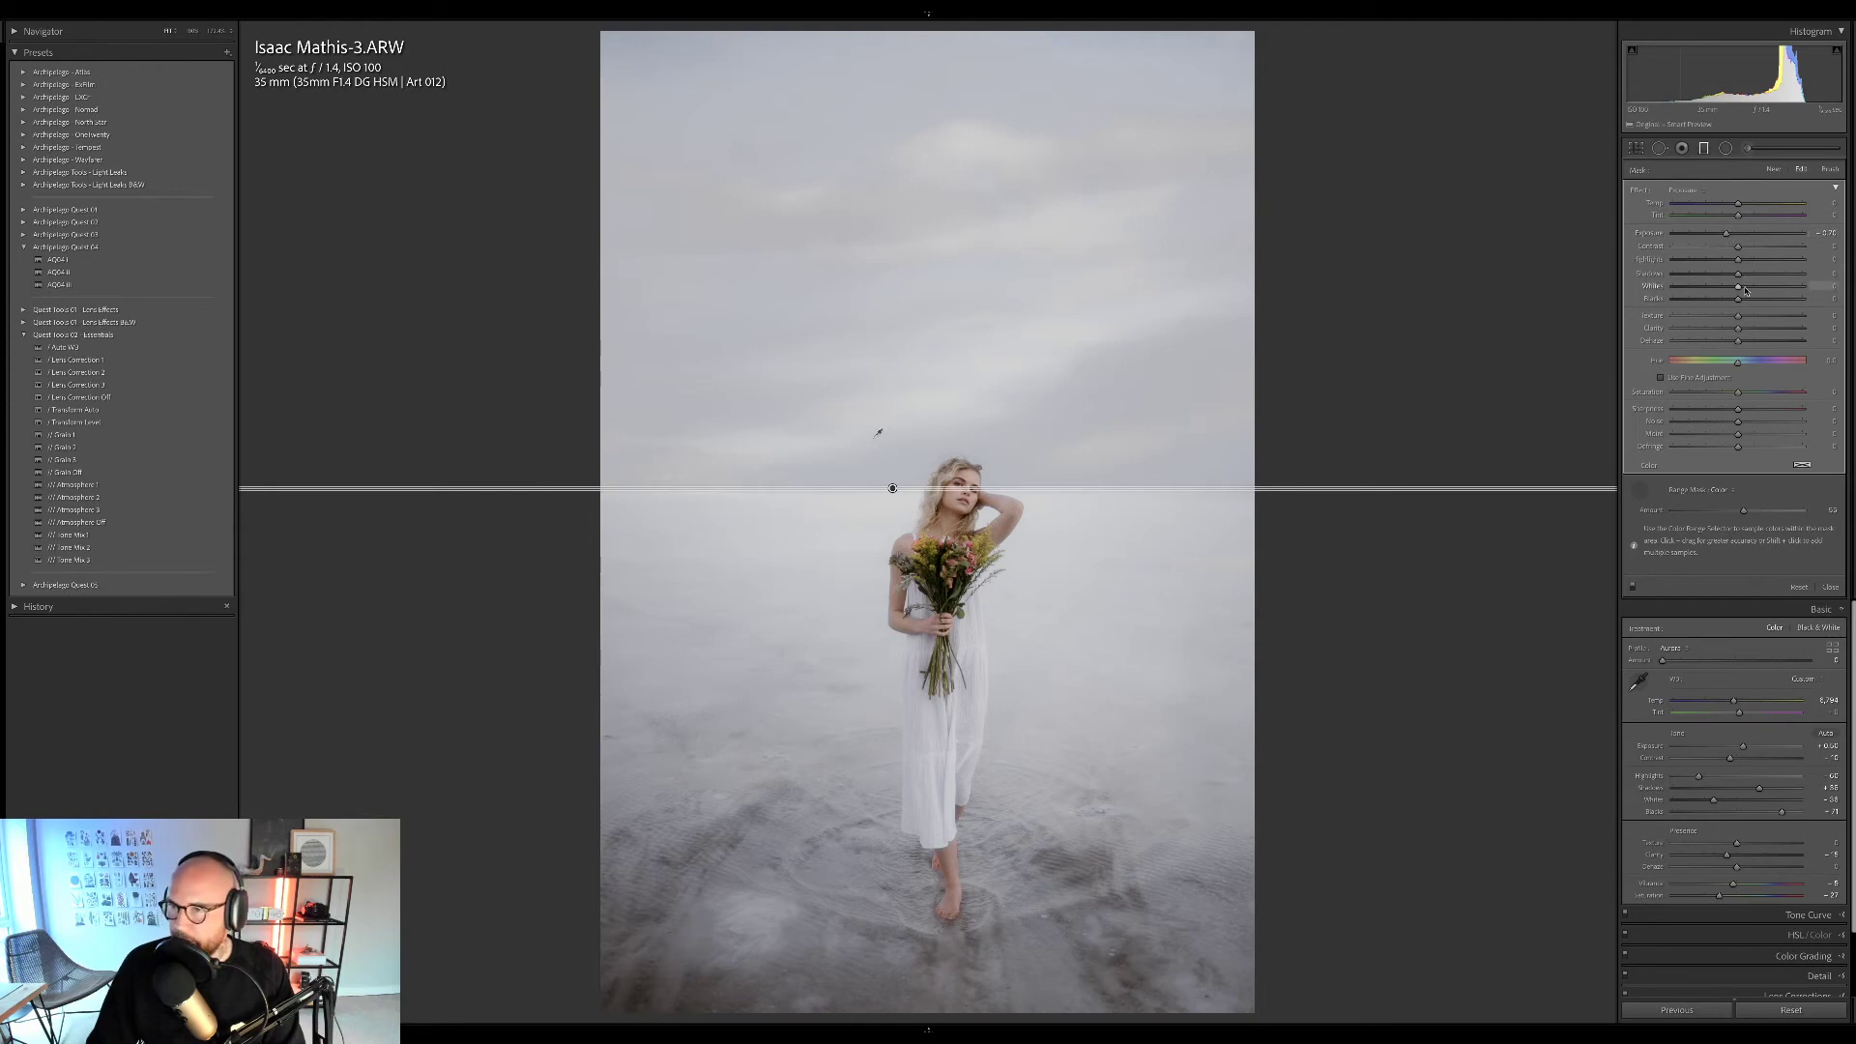
# Give the sky mask Saturation about +30, Temp -3 and range Amount 15, then deselect it.
pyautogui.moveTo(1737, 392); pyautogui.dragTo(1758, 397)
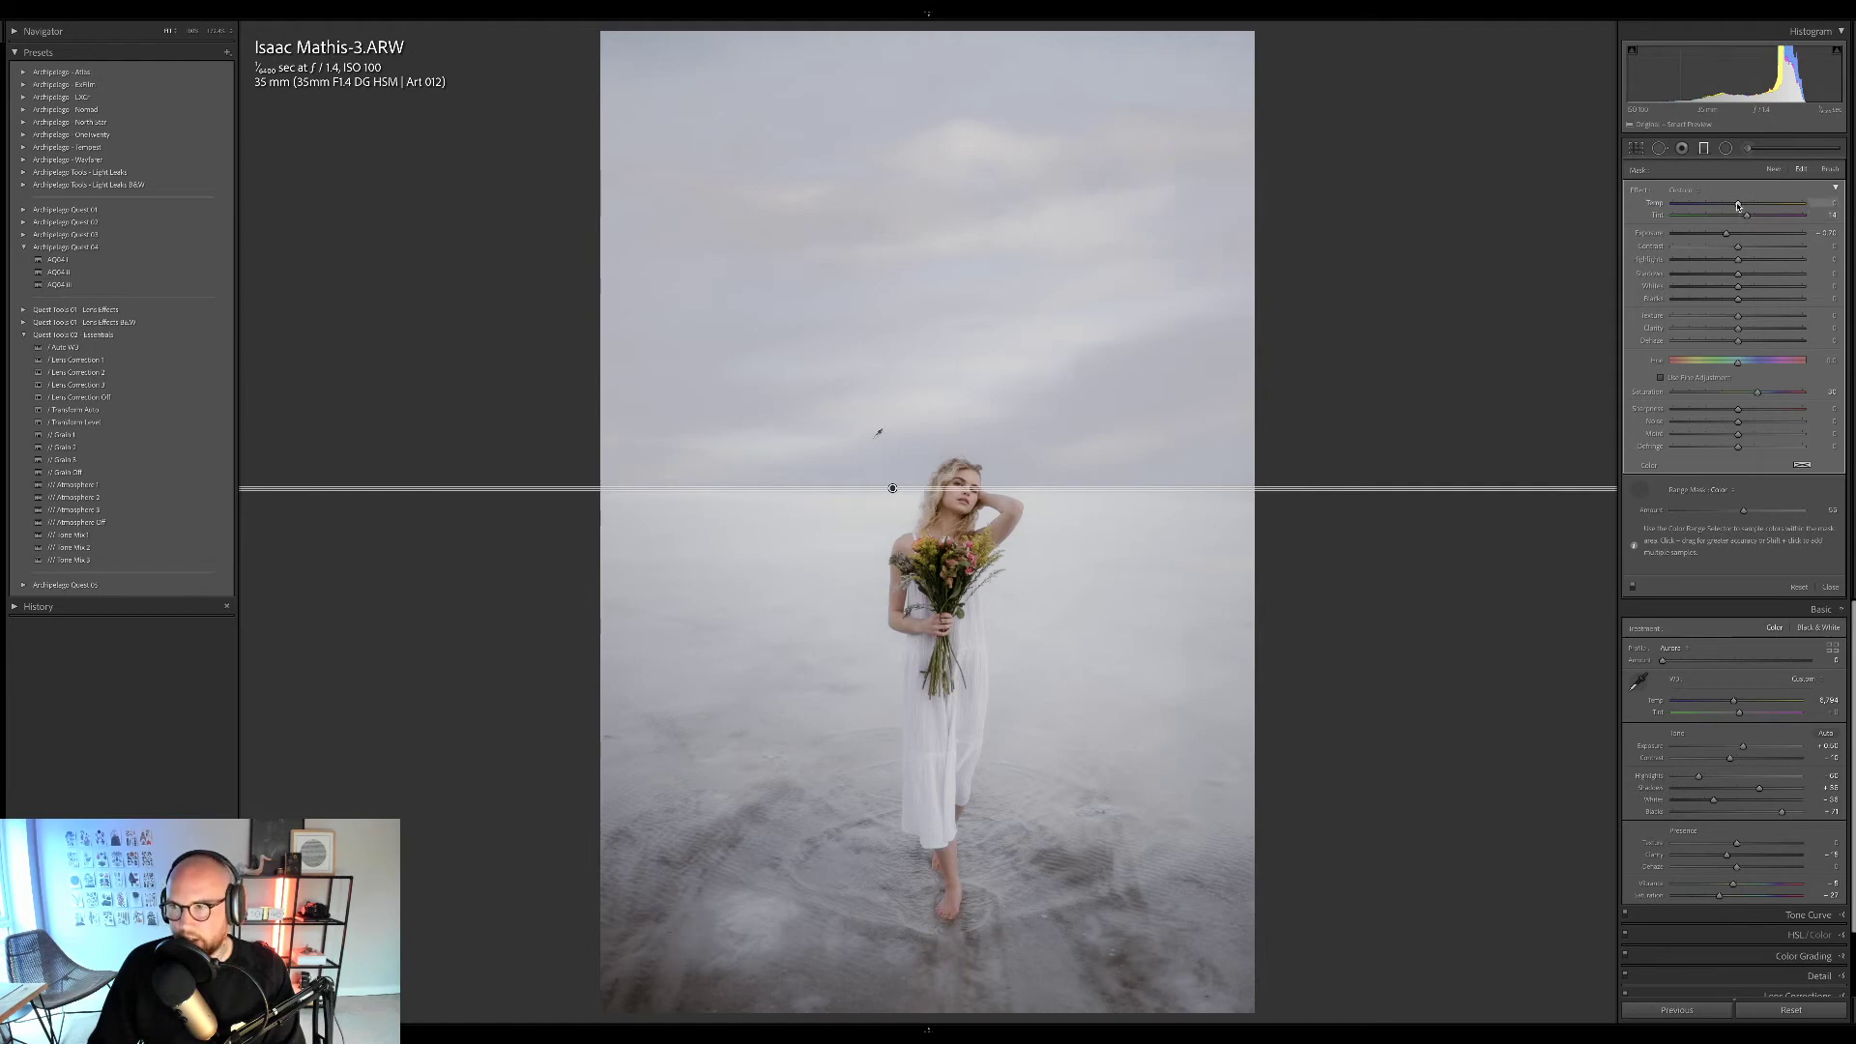
pyautogui.moveTo(1737, 205); pyautogui.dragTo(1736, 206)
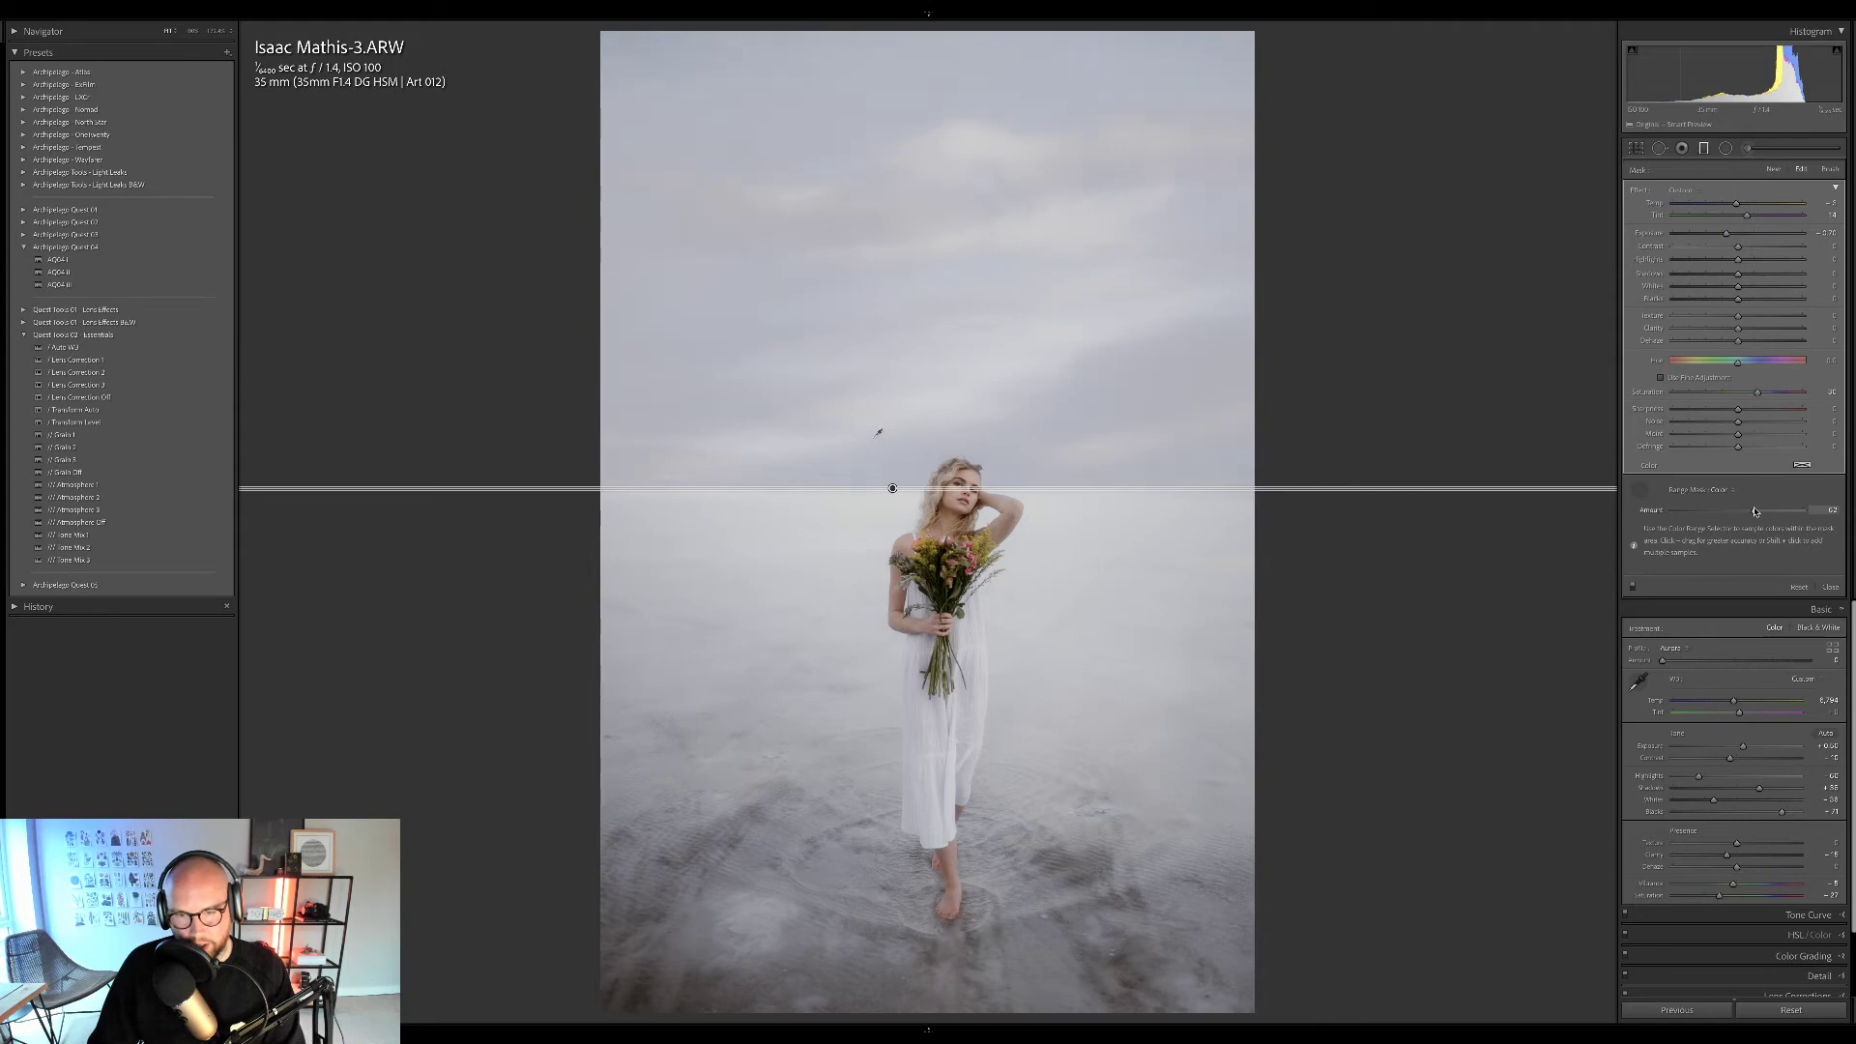
pyautogui.moveTo(1745, 513)
pyautogui.mouseDown()
pyautogui.moveTo(1647, 515)
pyautogui.moveTo(1738, 513)
pyautogui.mouseUp()
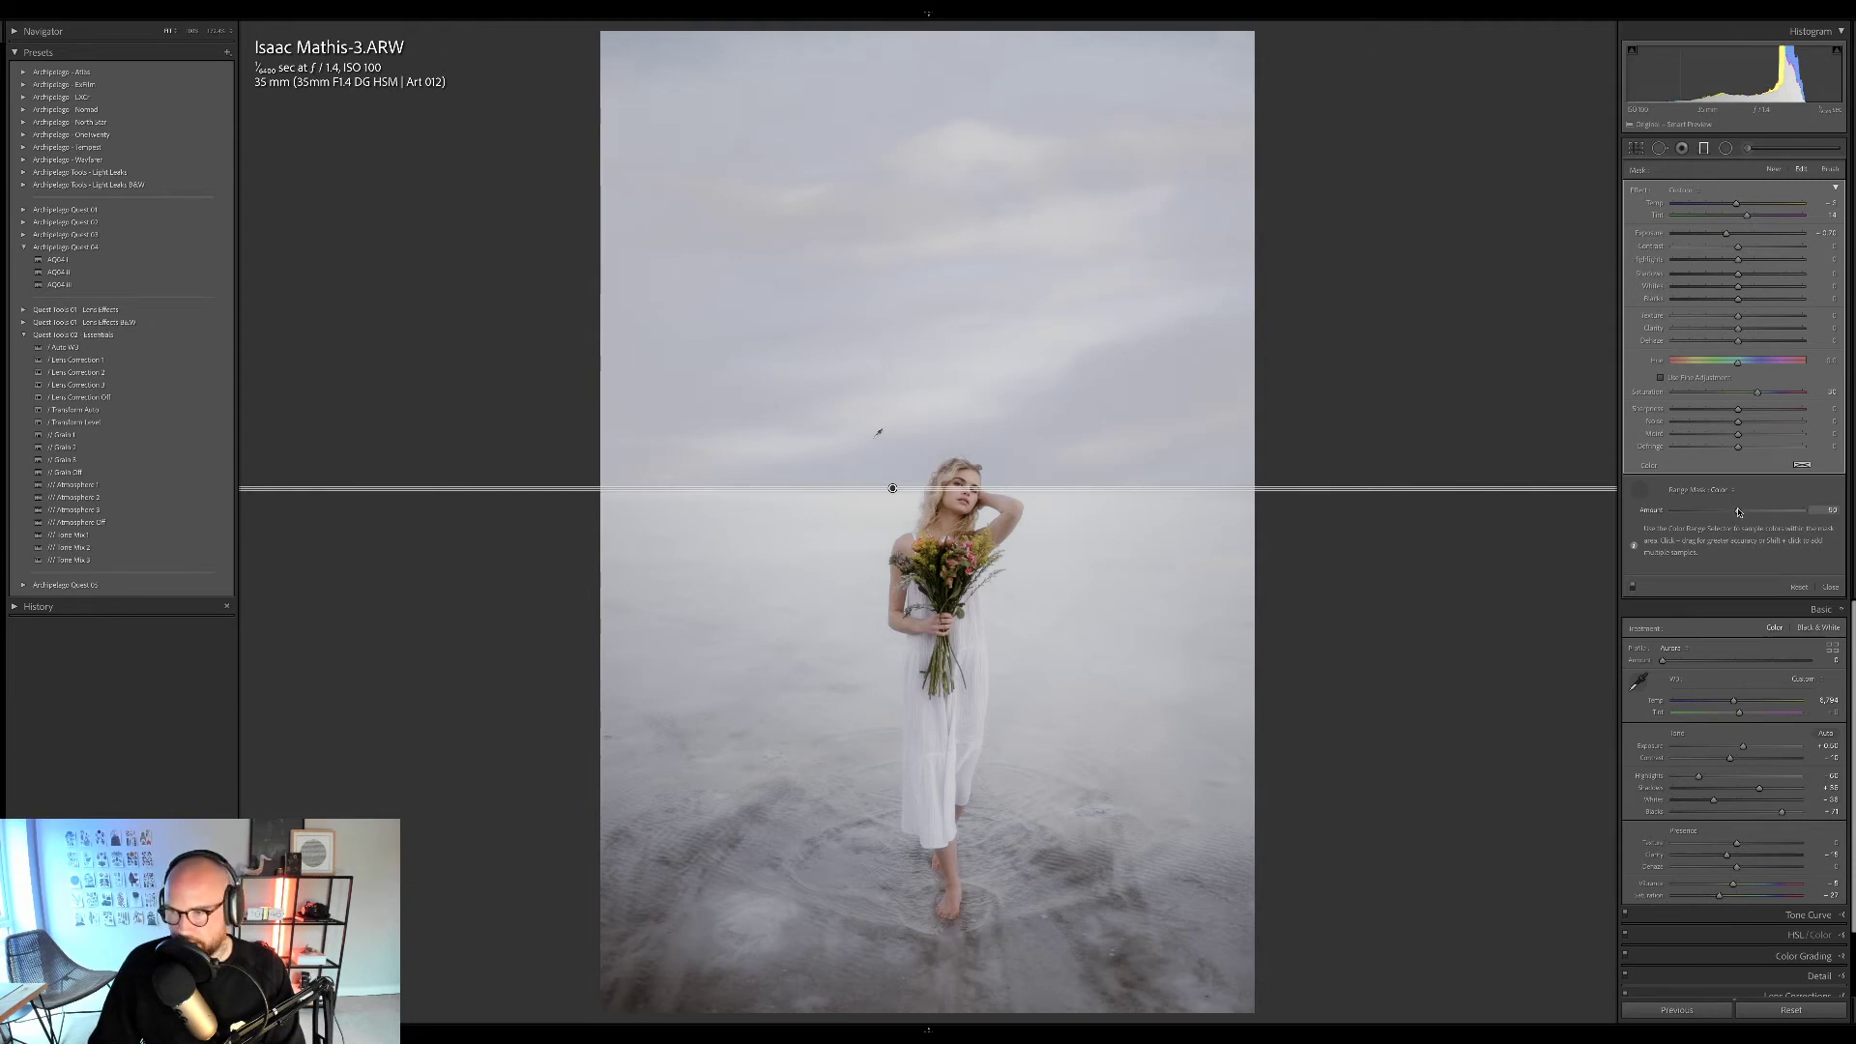
pyautogui.click(1363, 501)
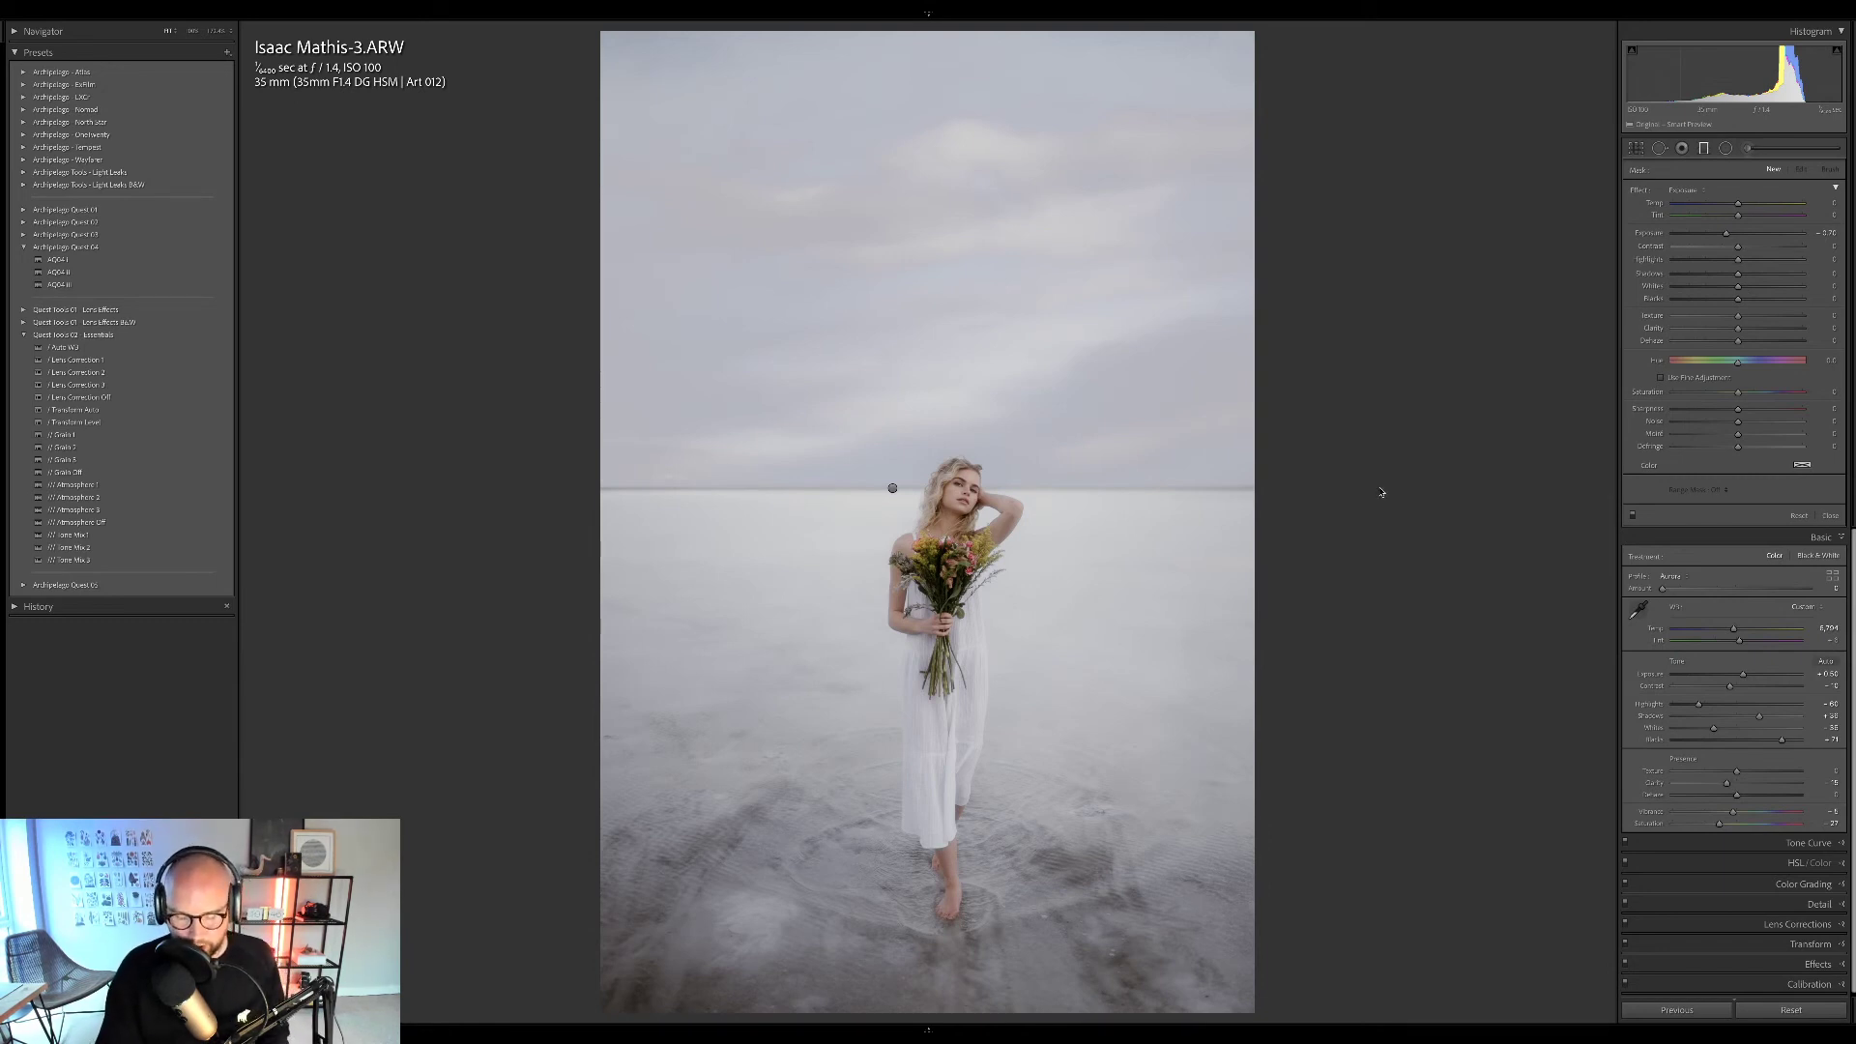
# Close masking, zoom in on the woman's face and back out, then show Before/After side by side.
pyautogui.press('d')
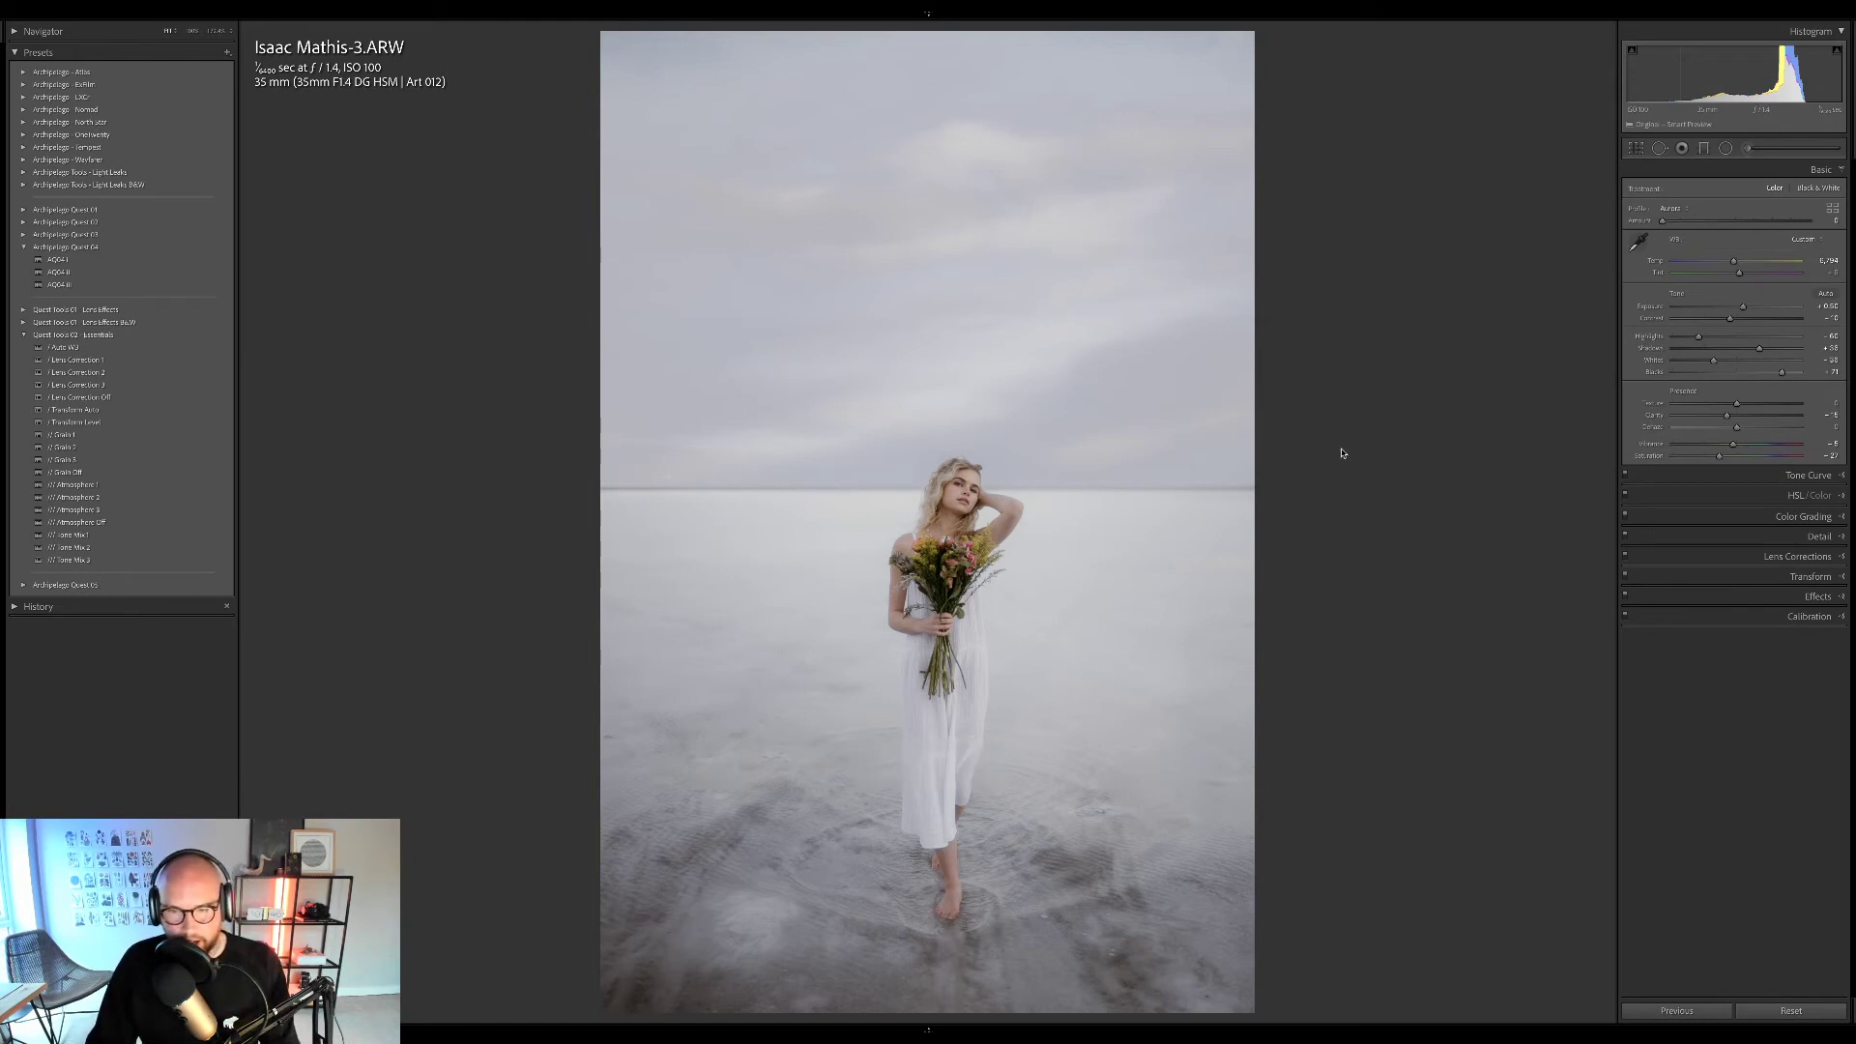
pyautogui.click(973, 523)
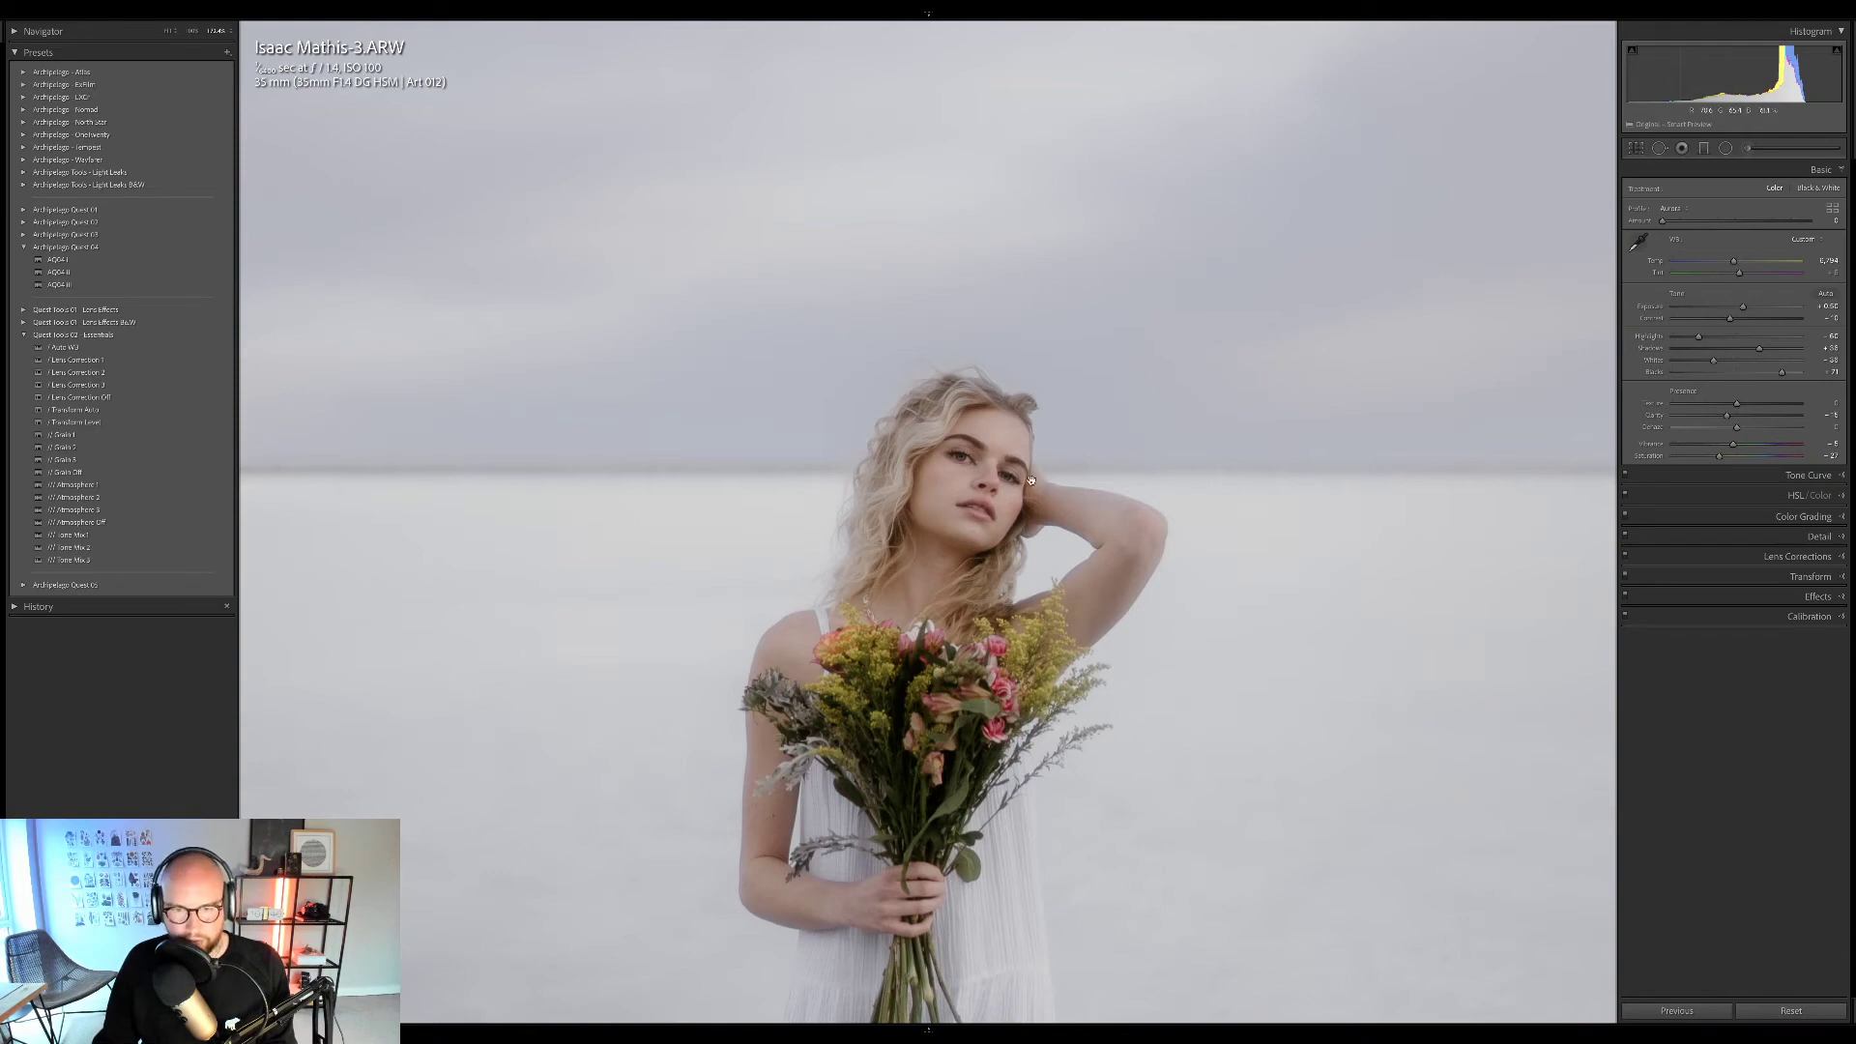
pyautogui.click(1226, 613)
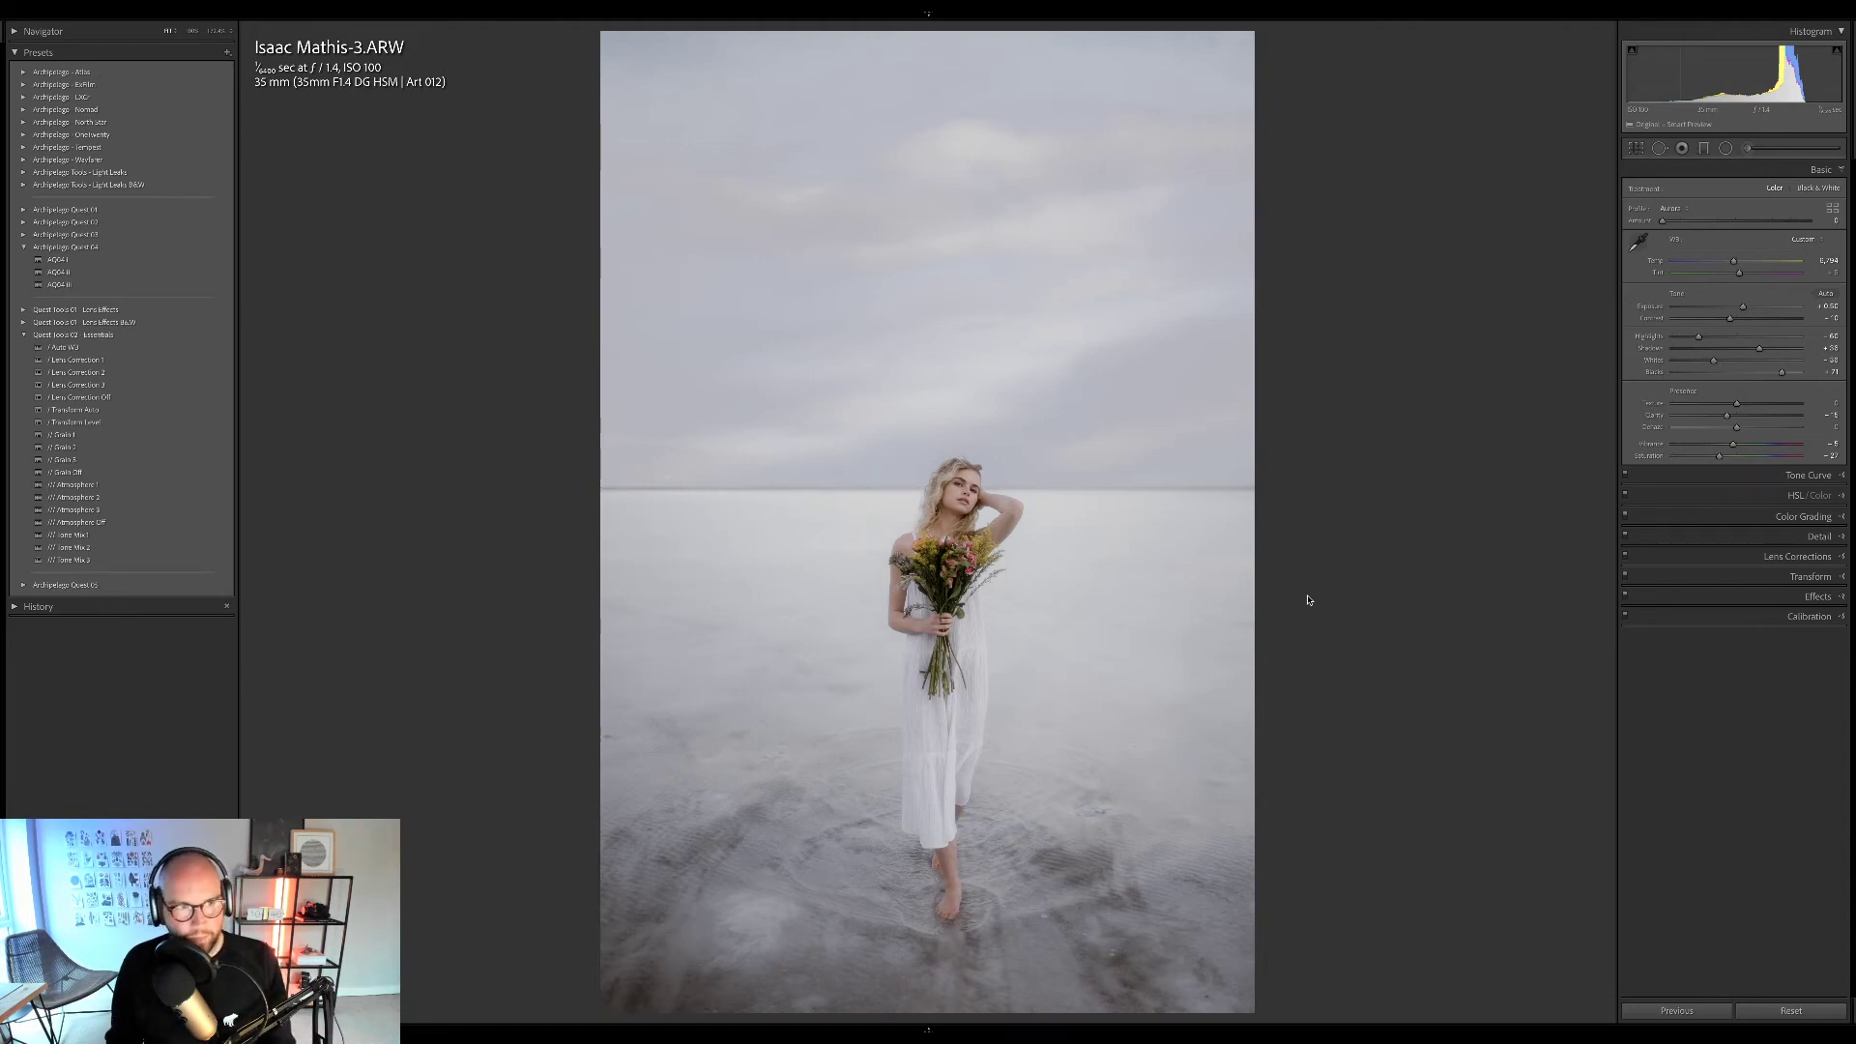
pyautogui.press('y')
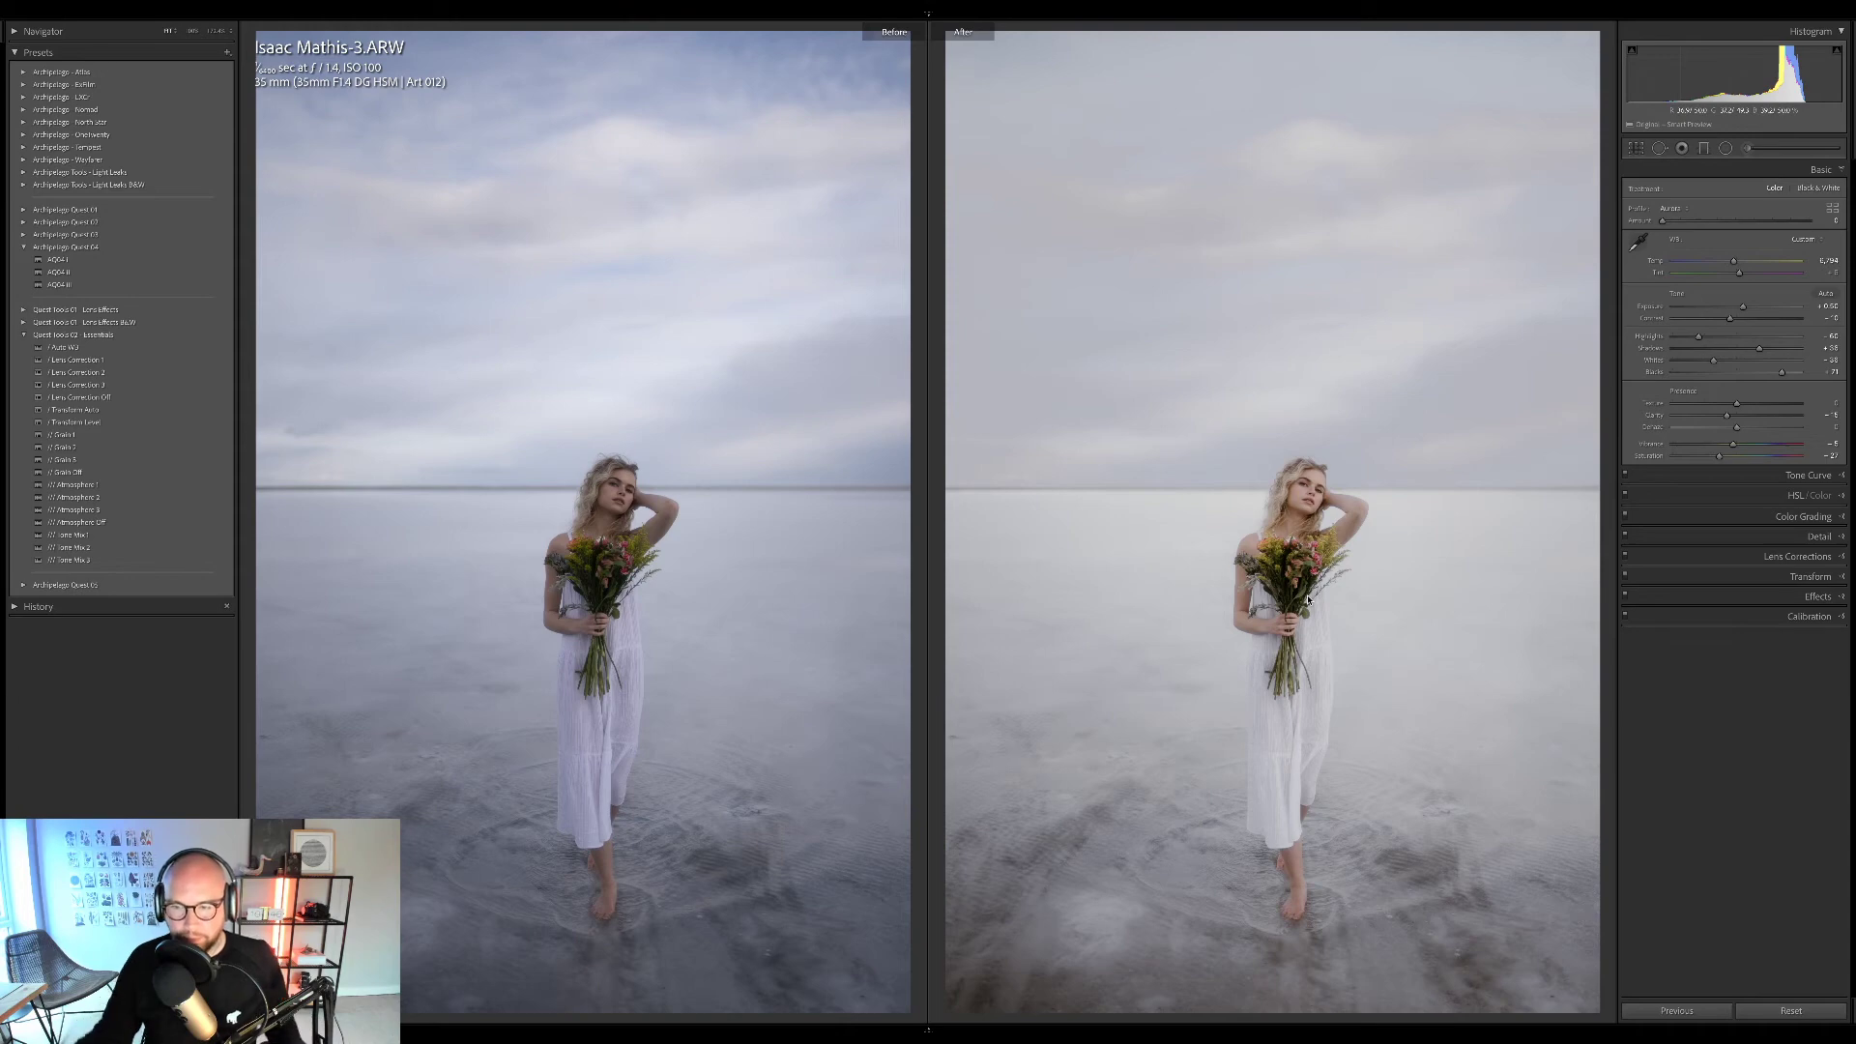
# Move the HSL Blue Saturation slider back toward zero, then exit Before/After to the single view.
pyautogui.click(1759, 500)
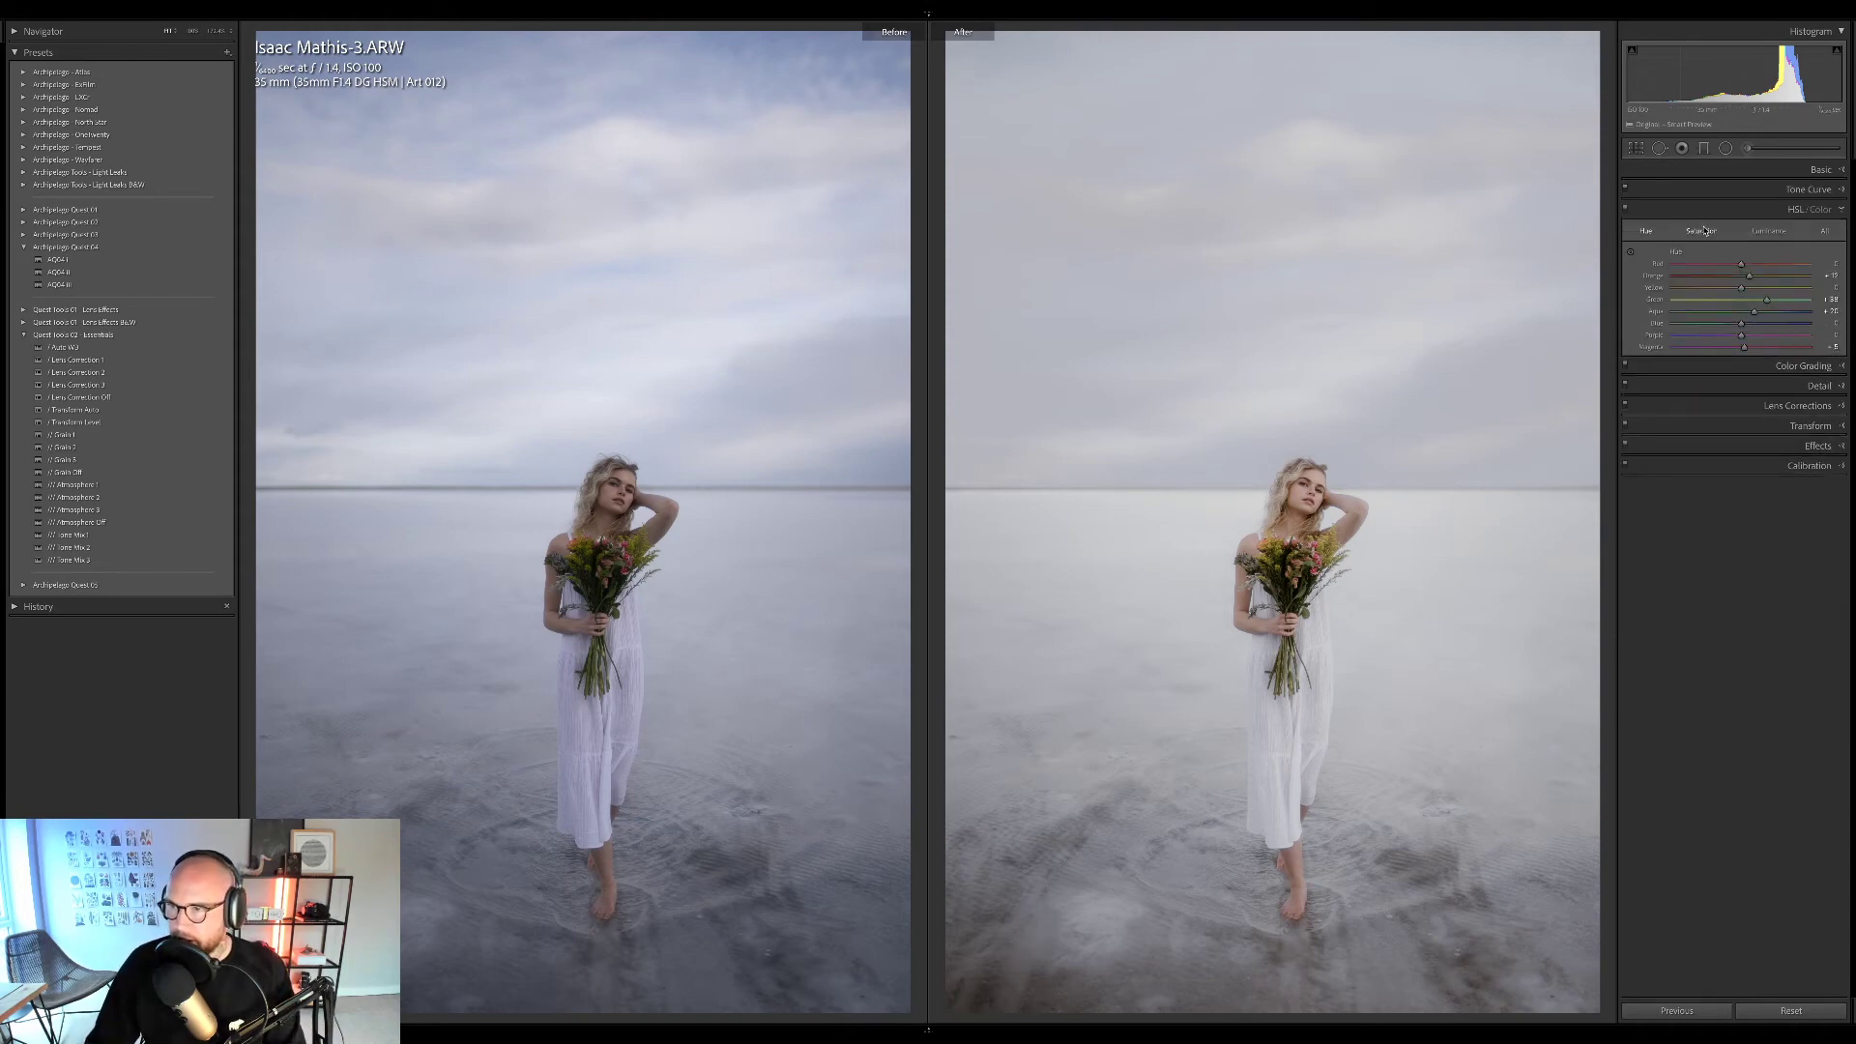
pyautogui.moveTo(1703, 324)
pyautogui.mouseDown()
pyautogui.moveTo(1732, 324)
pyautogui.moveTo(1707, 313)
pyautogui.mouseUp()
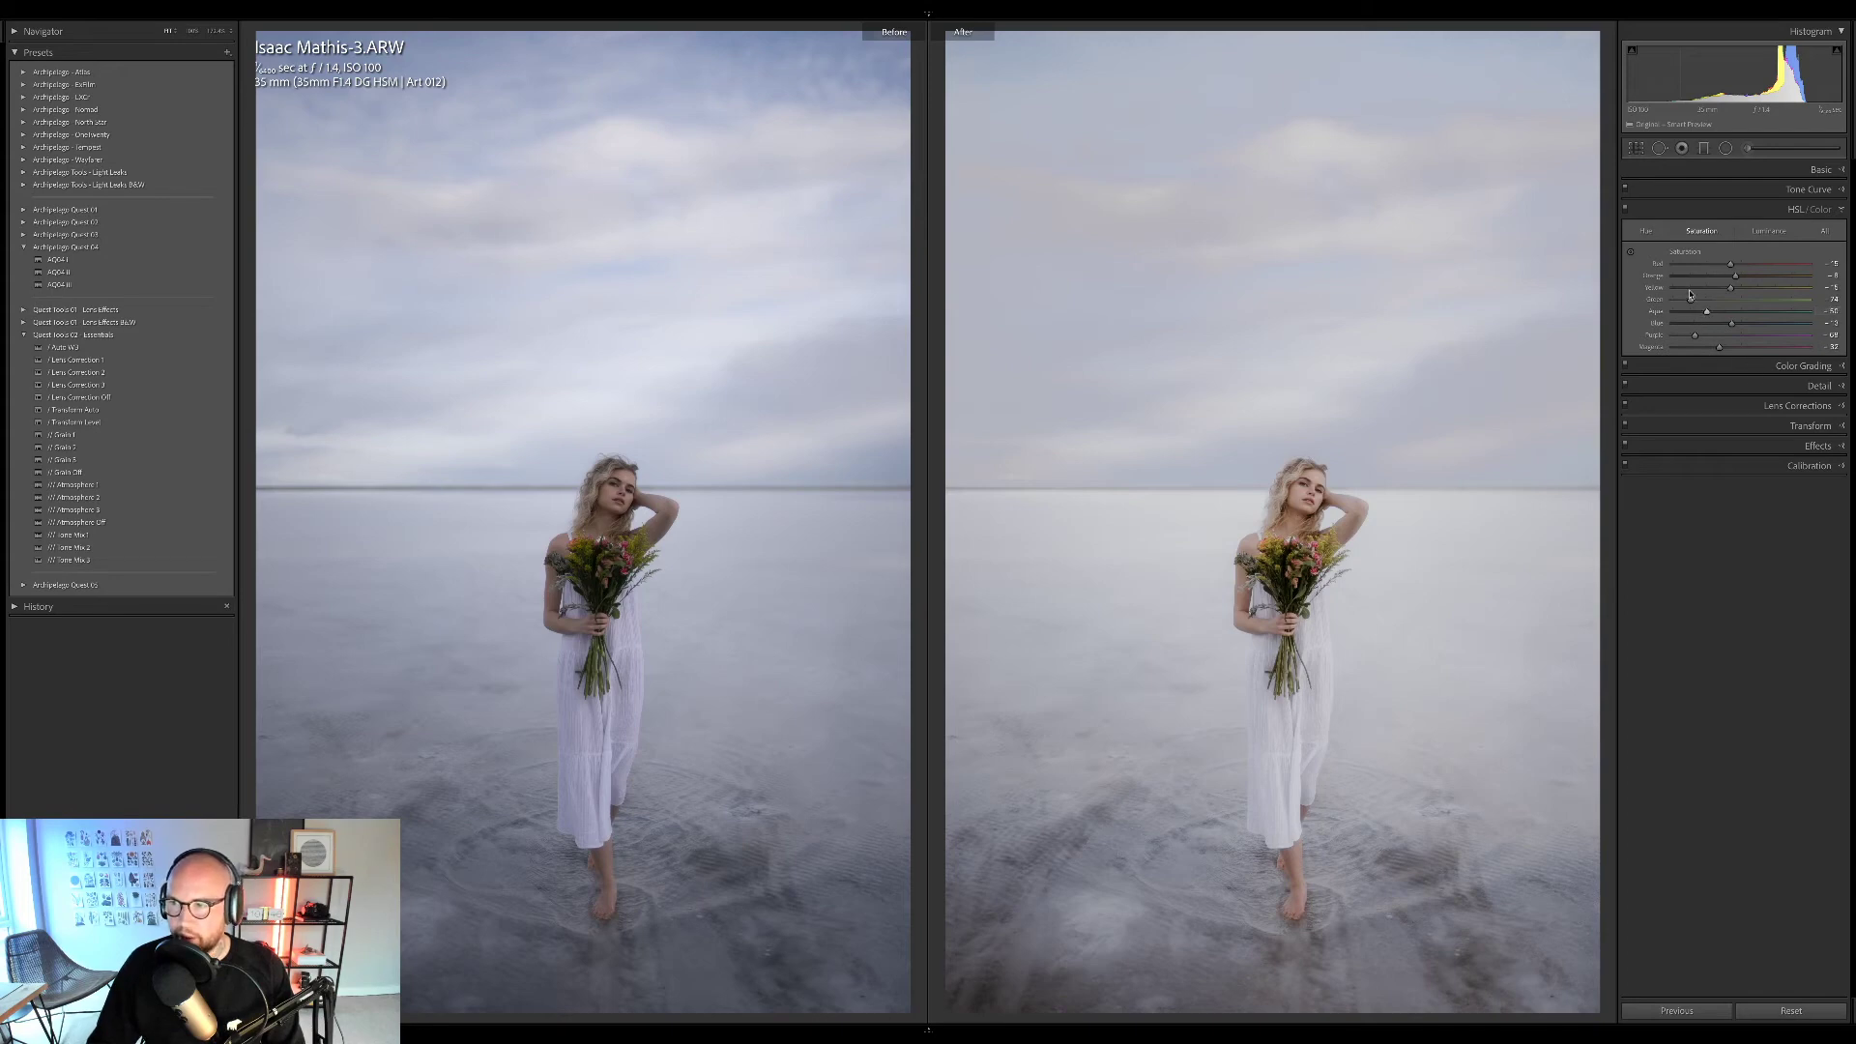
pyautogui.click(1645, 231)
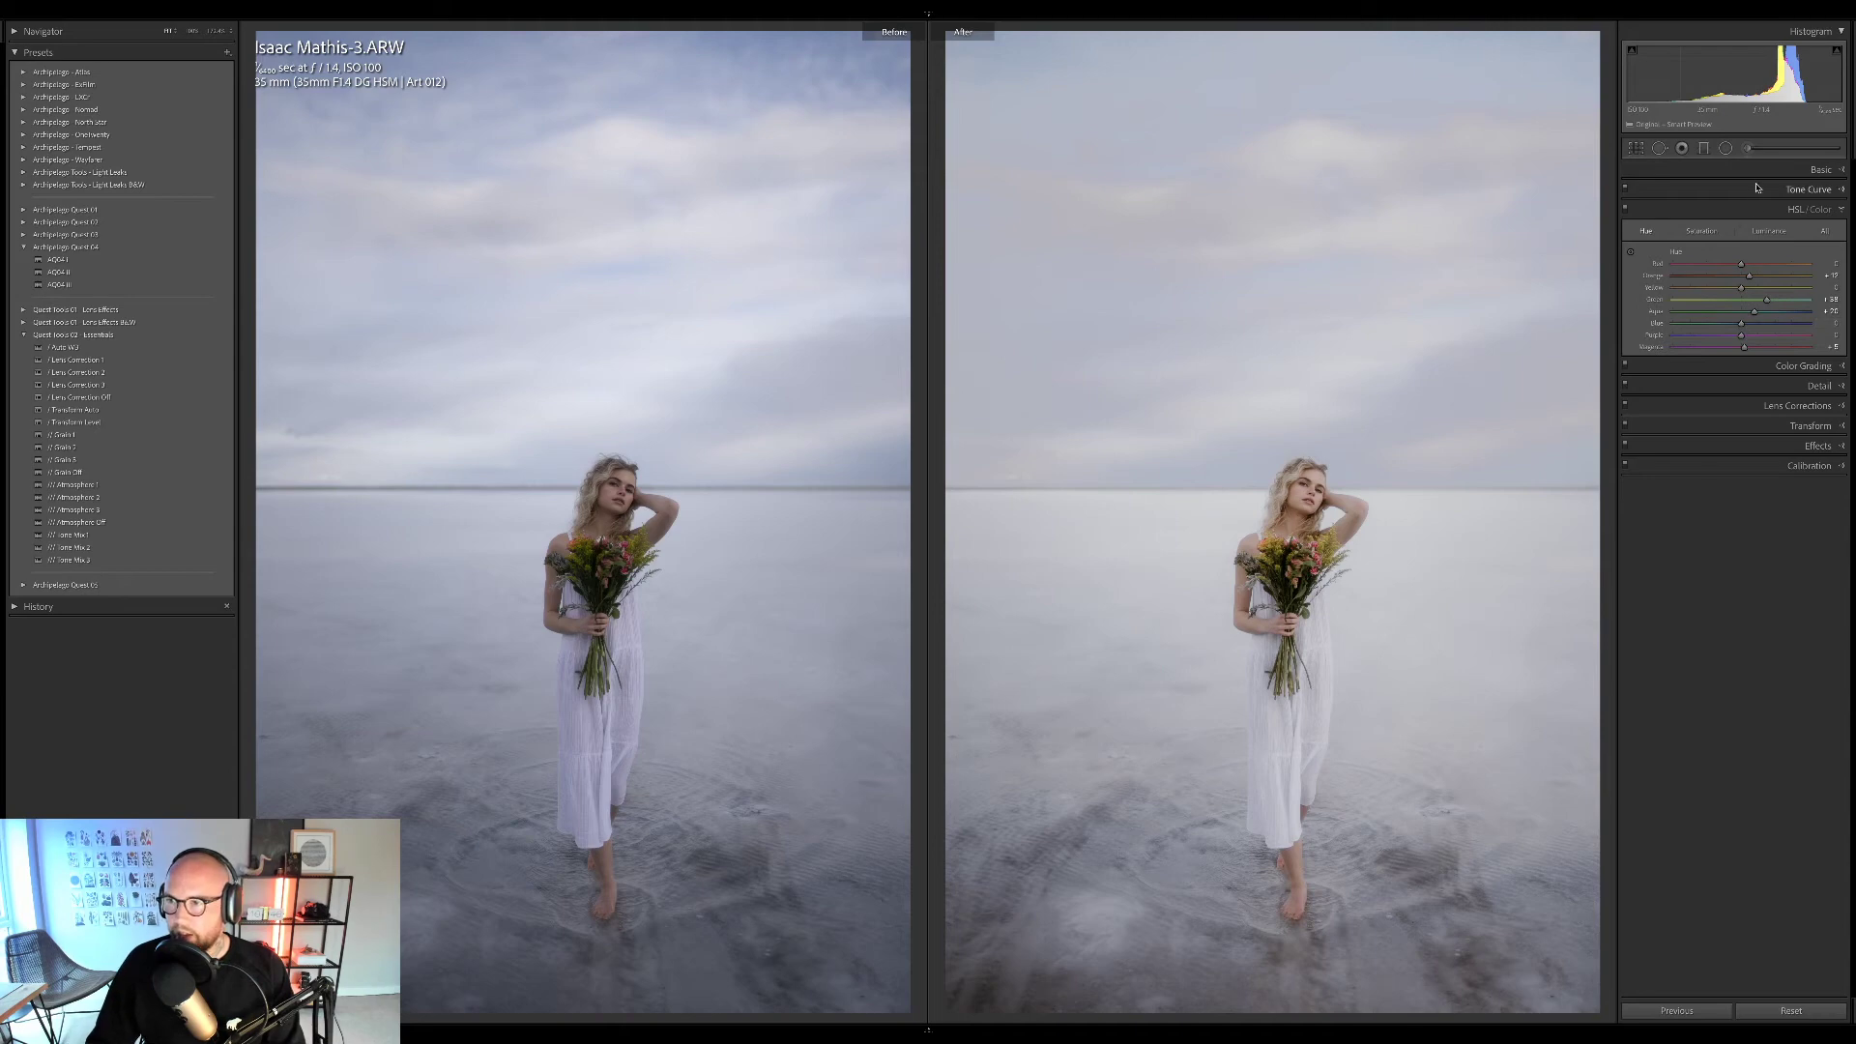
pyautogui.click(1820, 169)
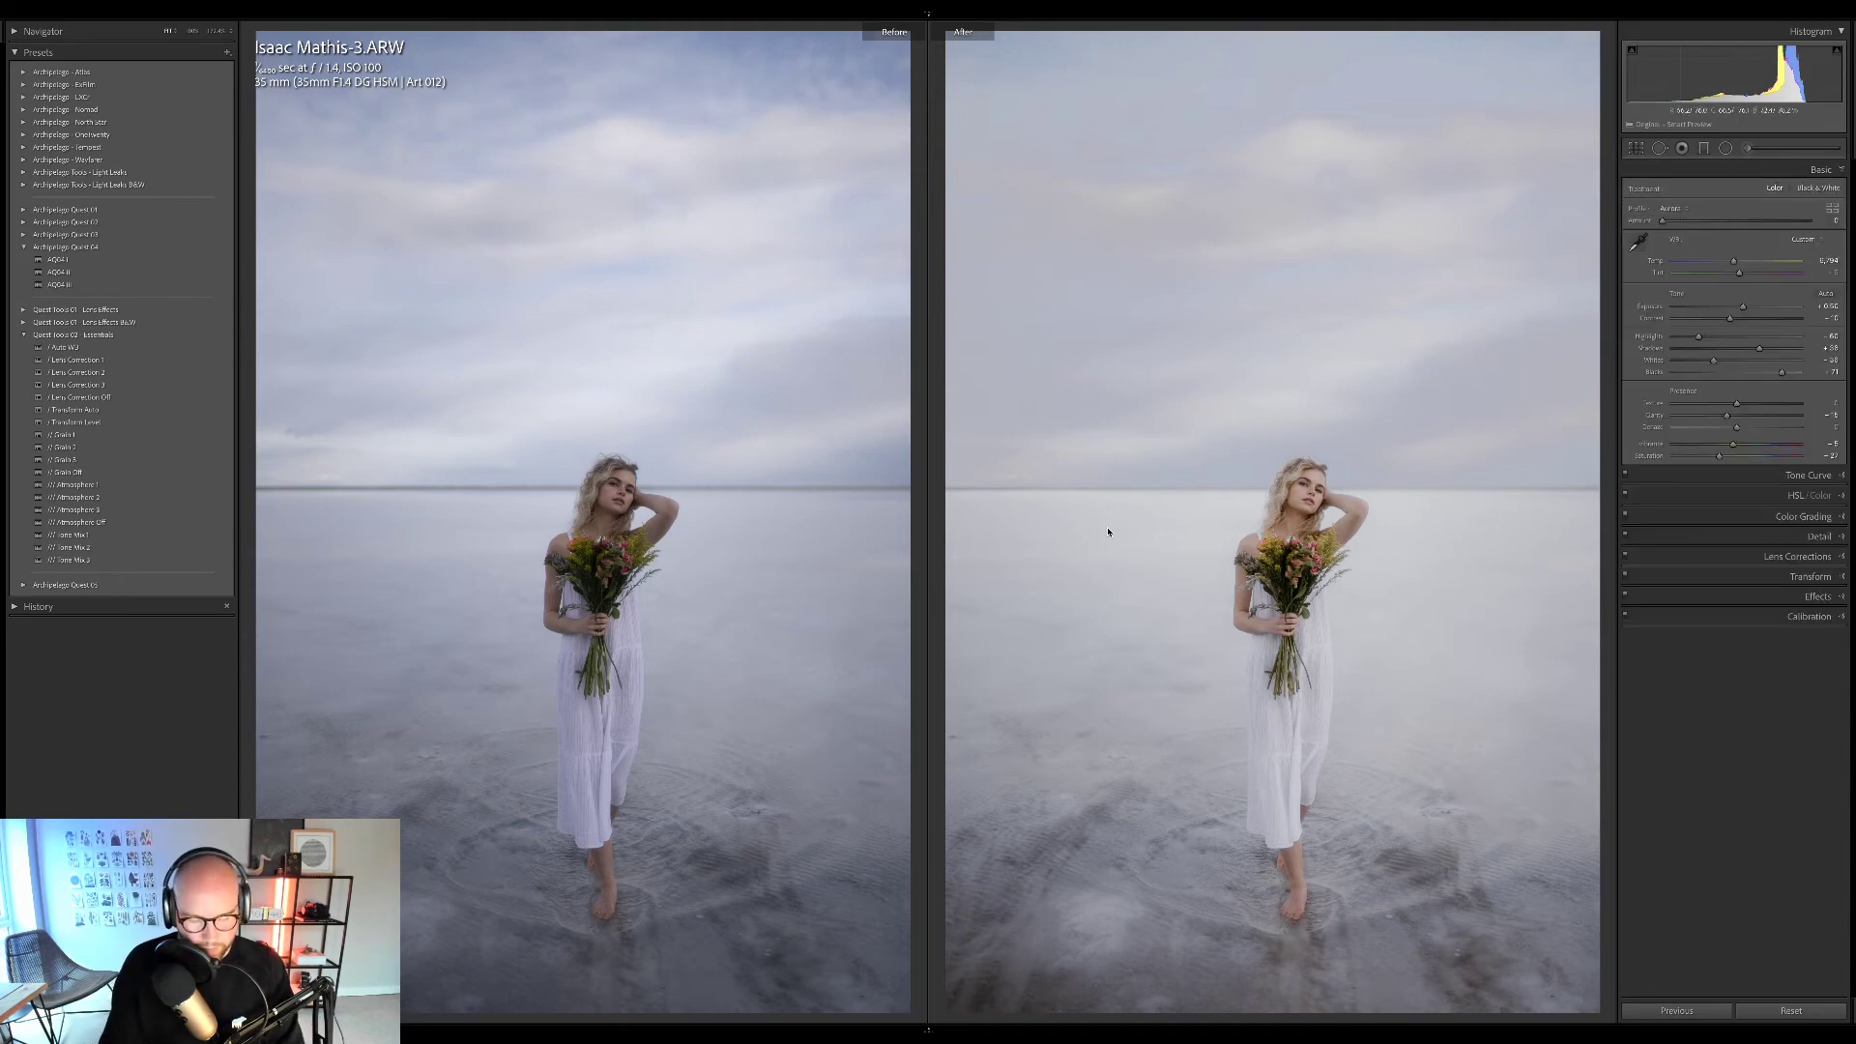
pyautogui.press('y')
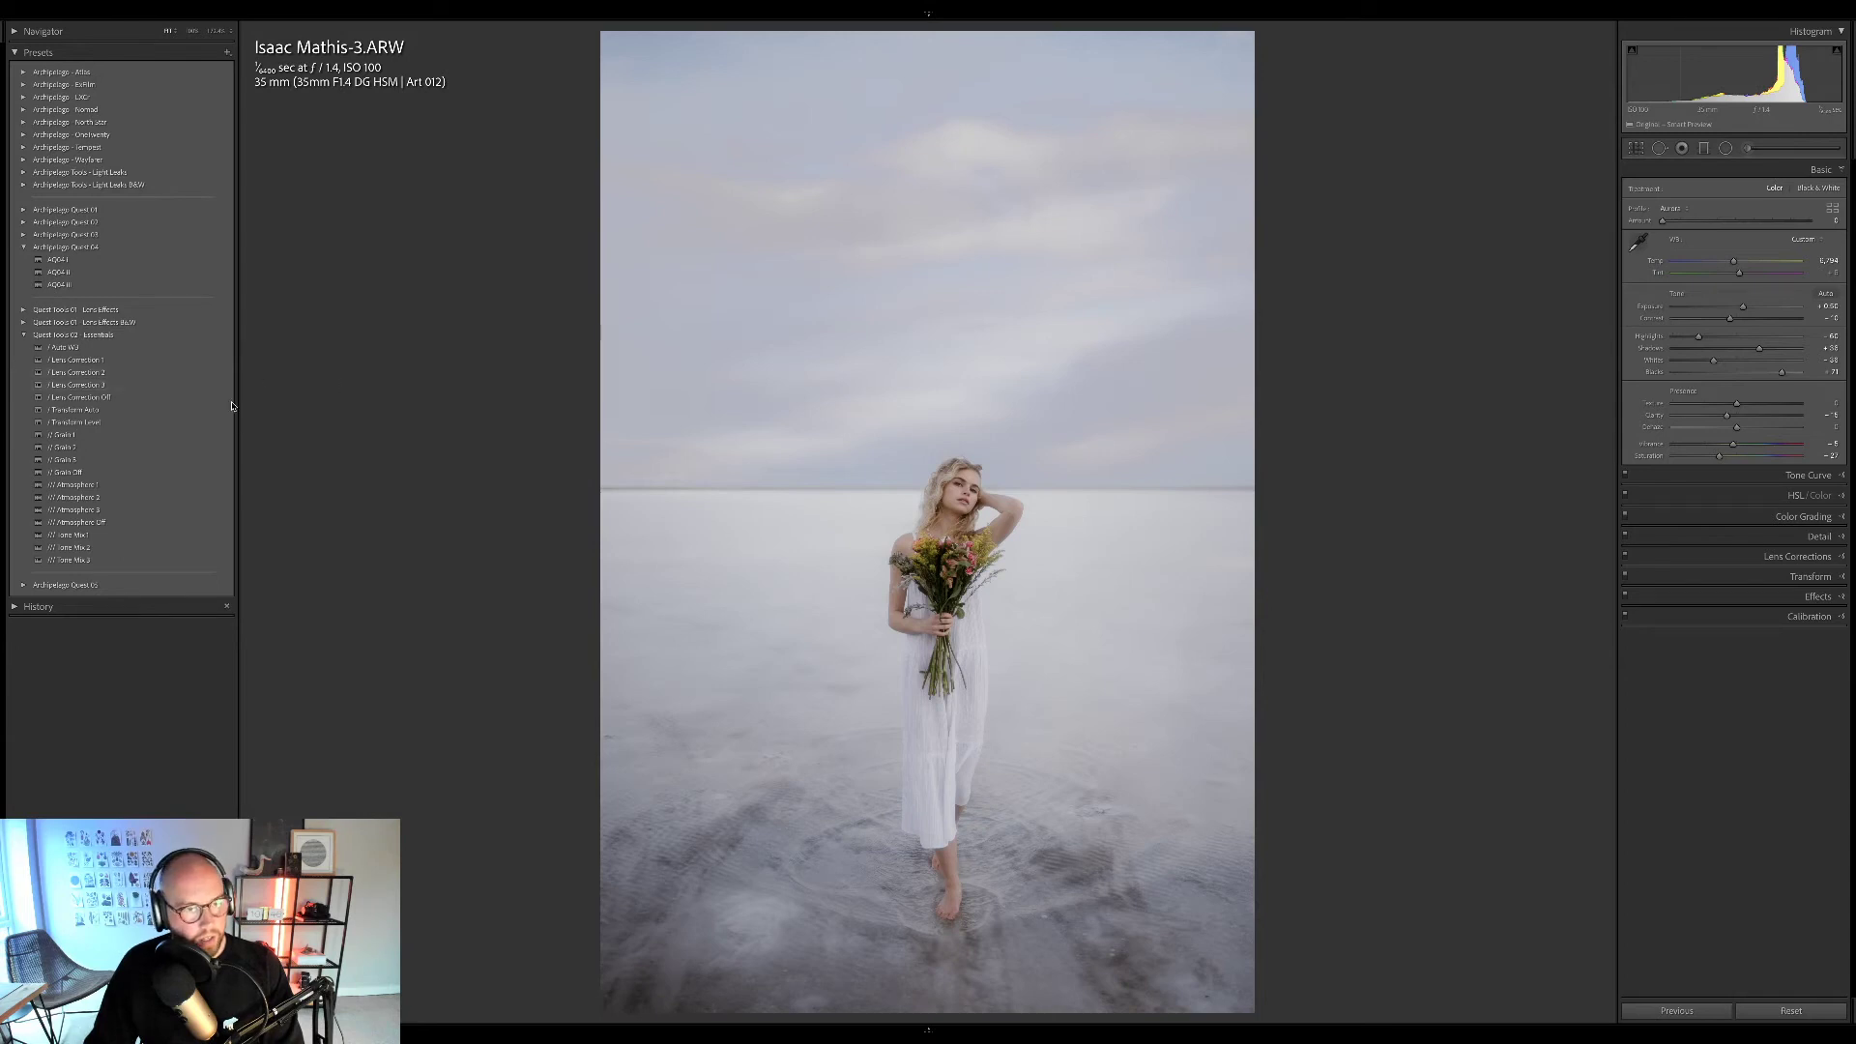
# Apply the Atmosphere 2, Grain 1 and Tone Mix 1 presets, then show Before/After.
pyautogui.click(175, 502)
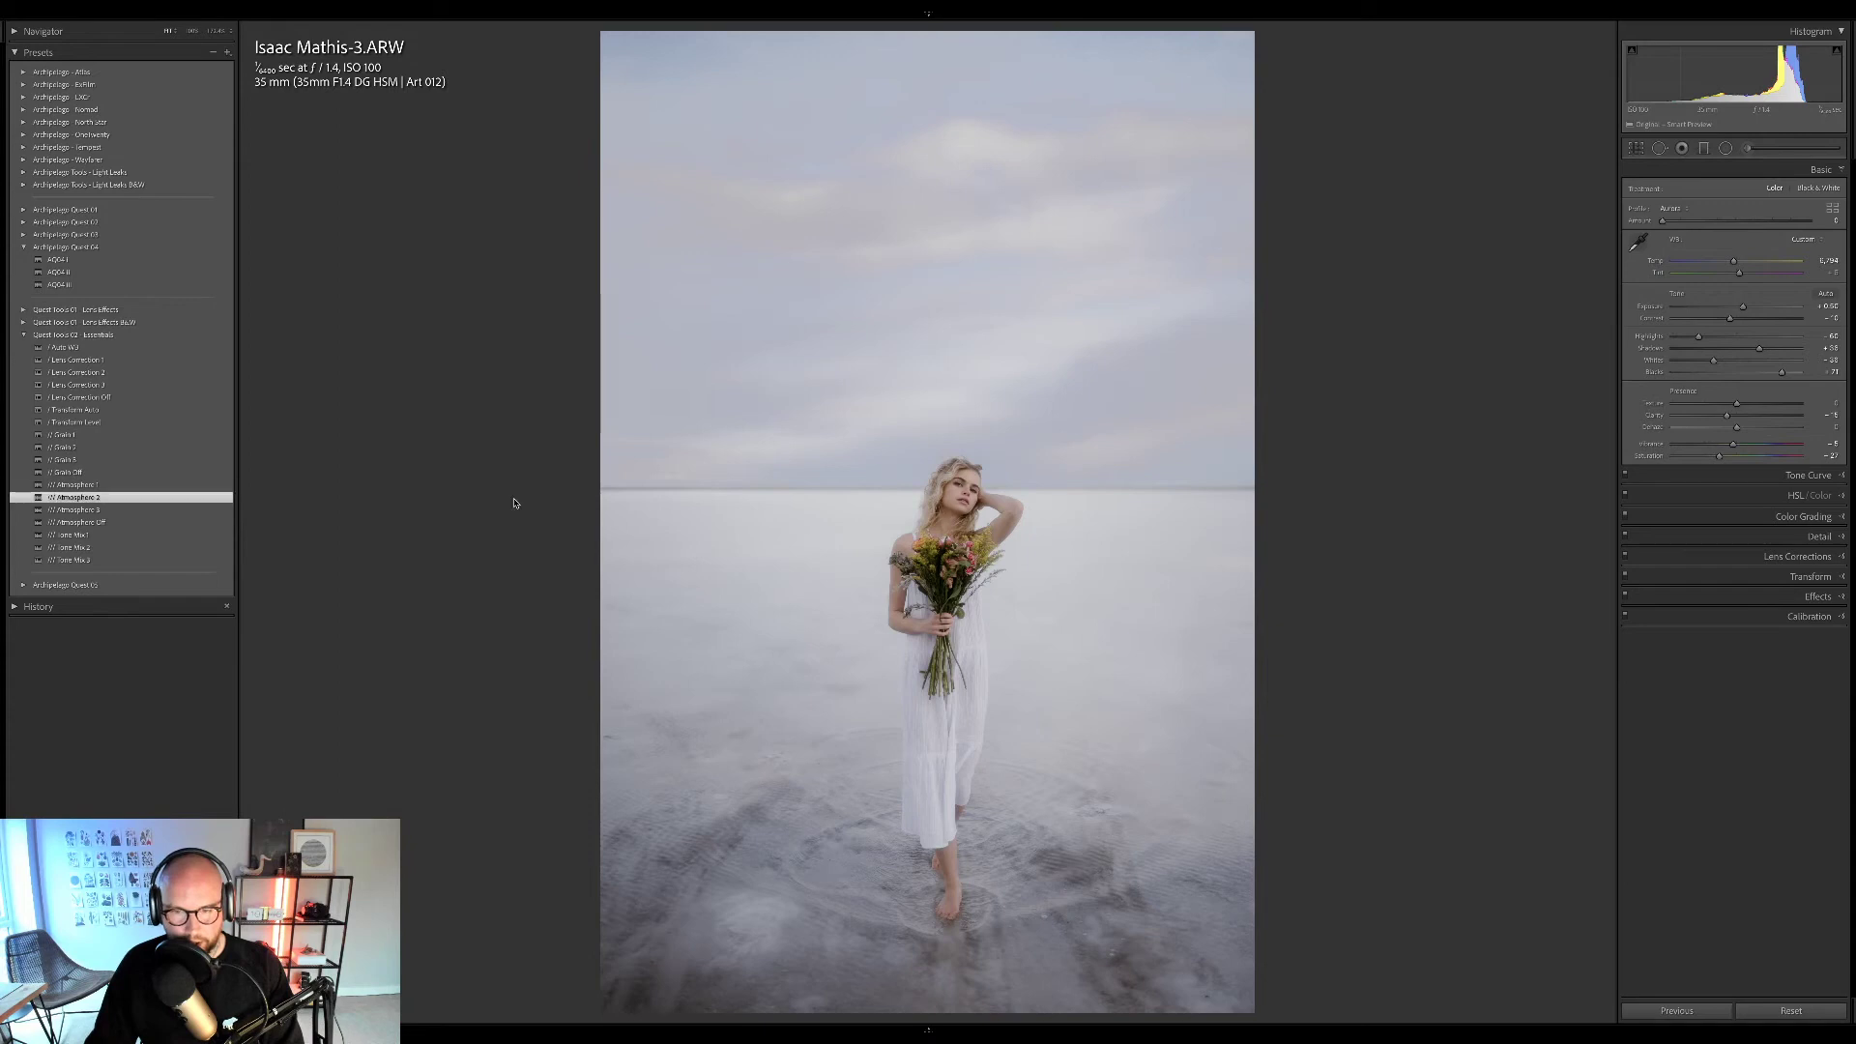
pyautogui.click(157, 436)
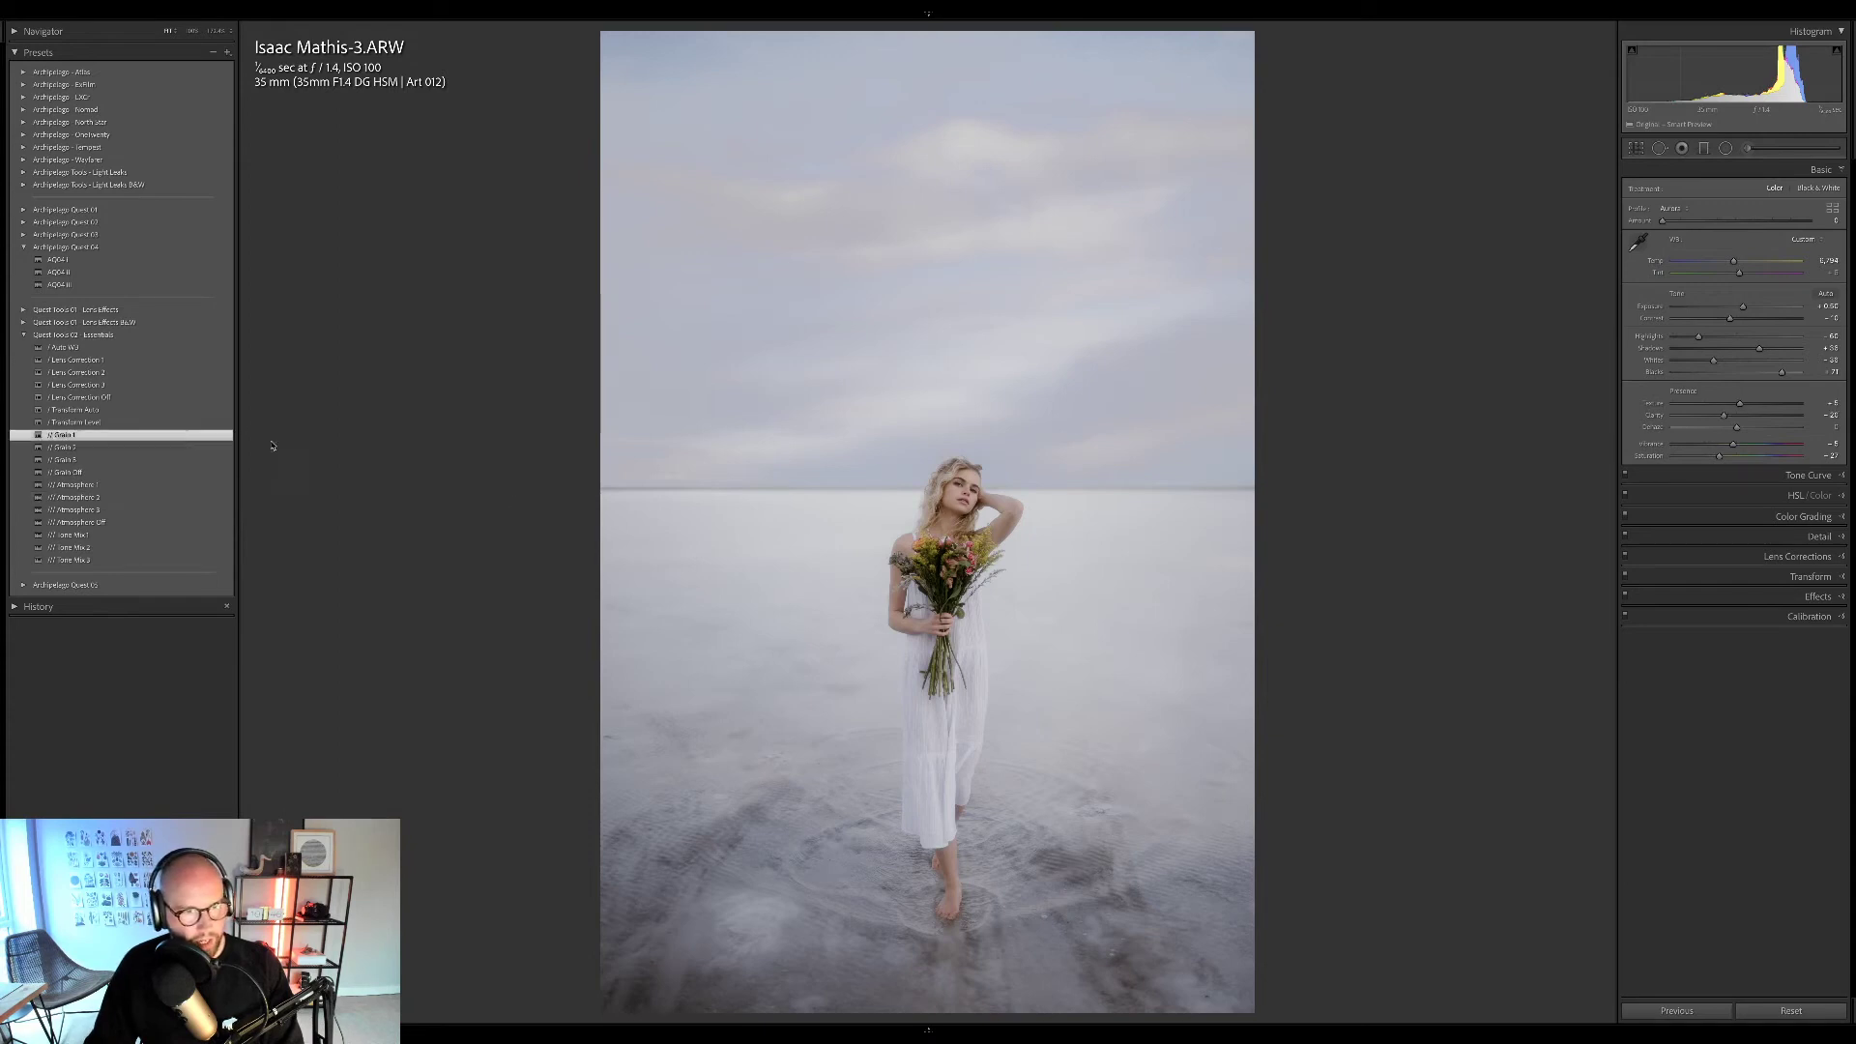
pyautogui.click(189, 535)
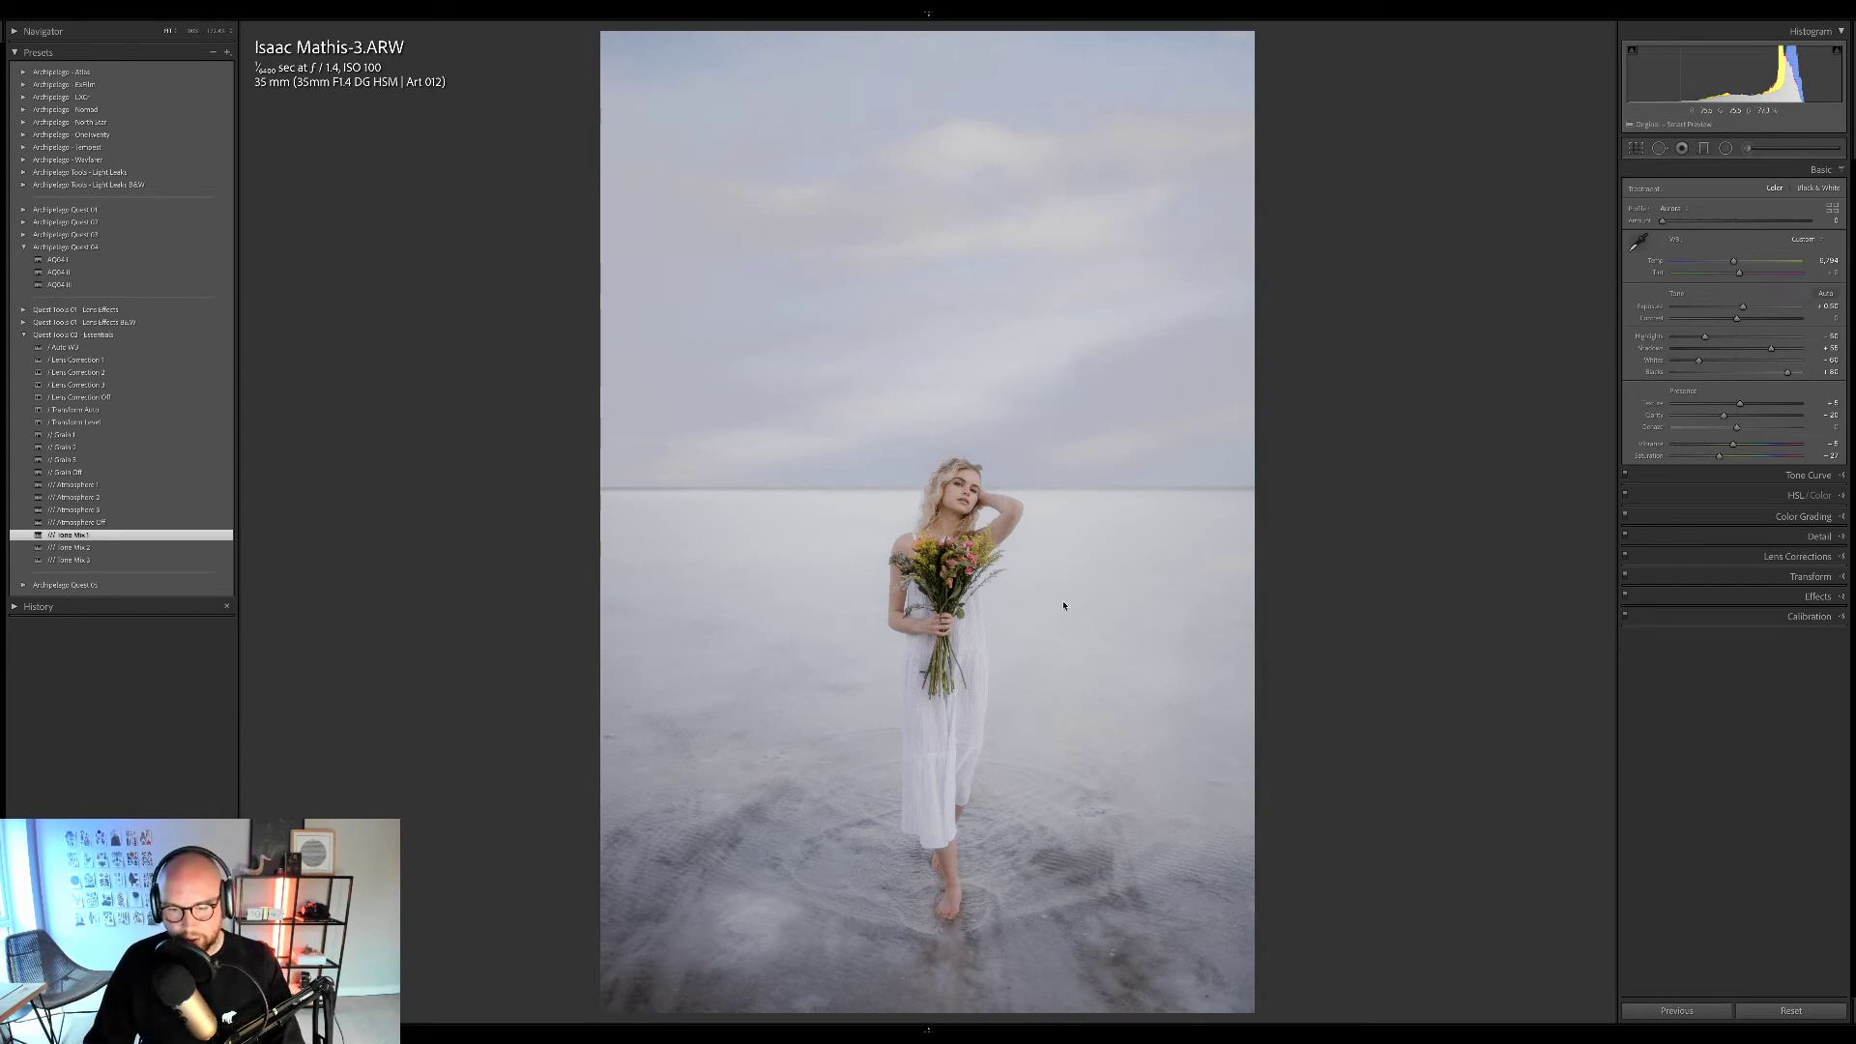
pyautogui.press('y')
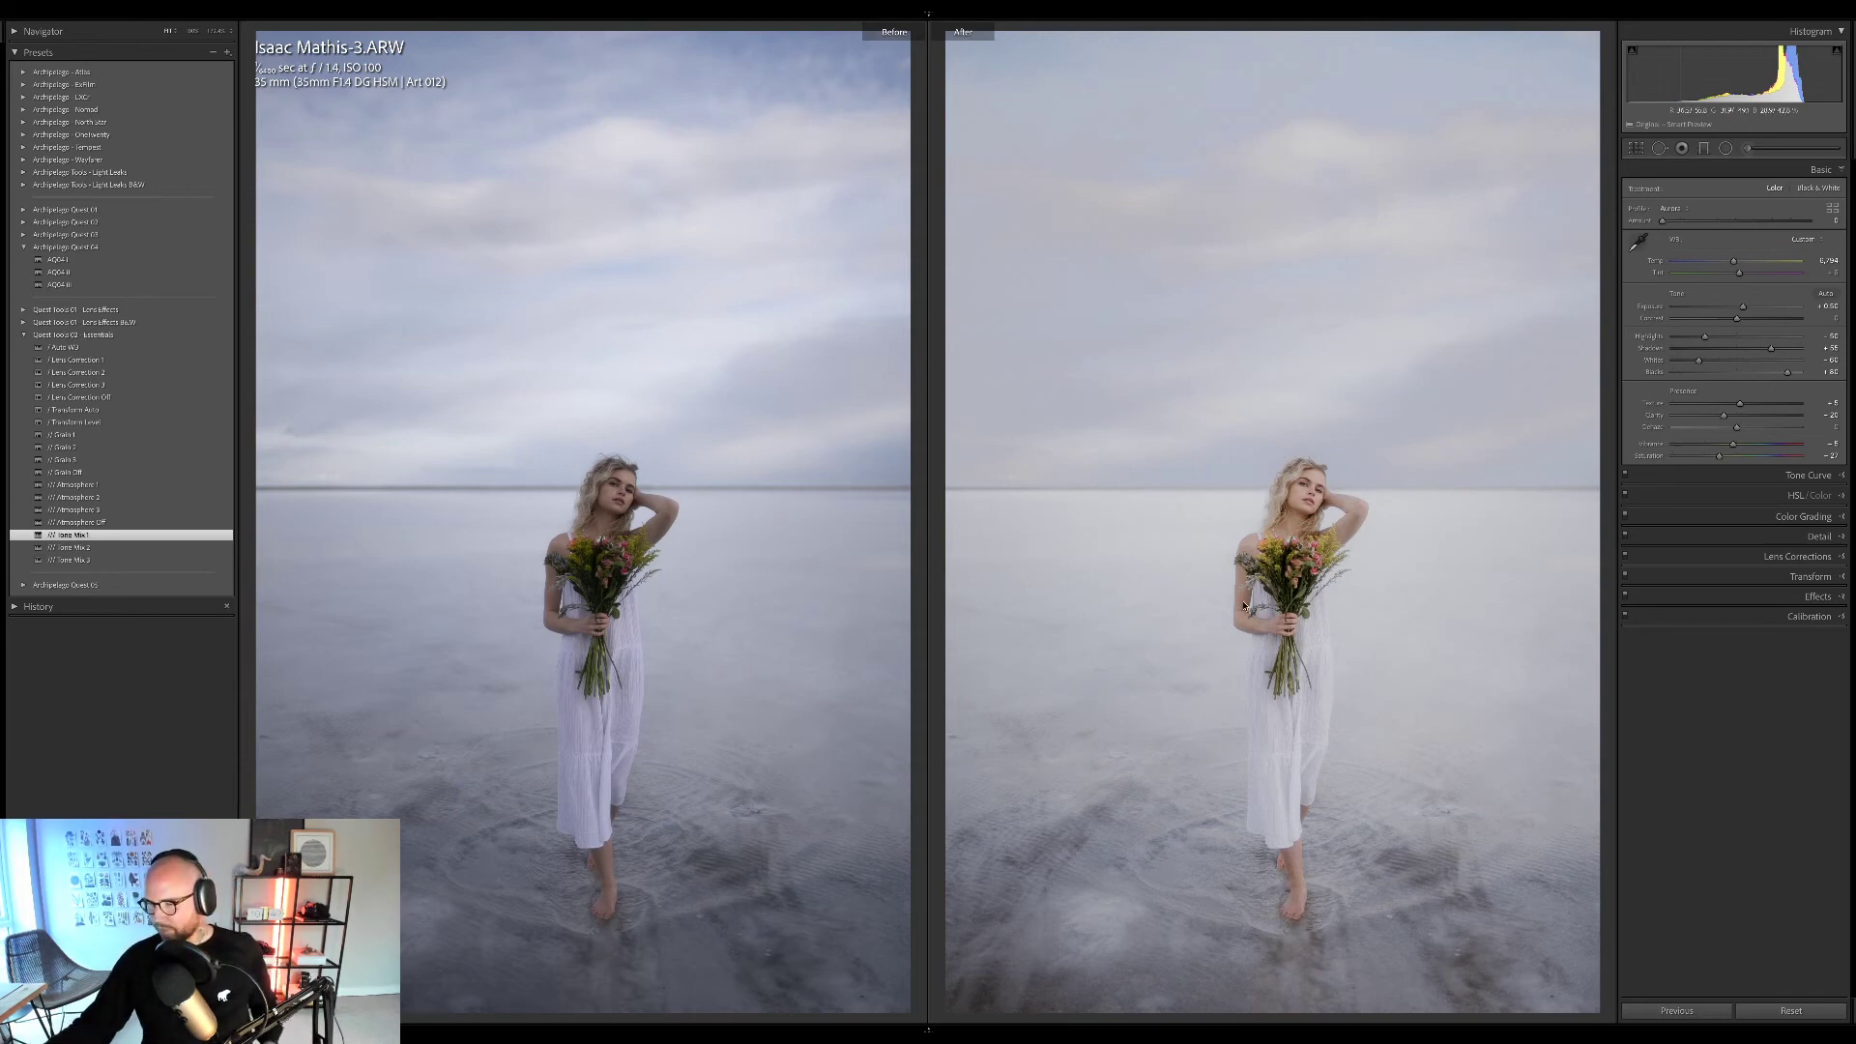
# Return to the Library grid showing all 16 photos with the G shortcut.
pyautogui.press('g')
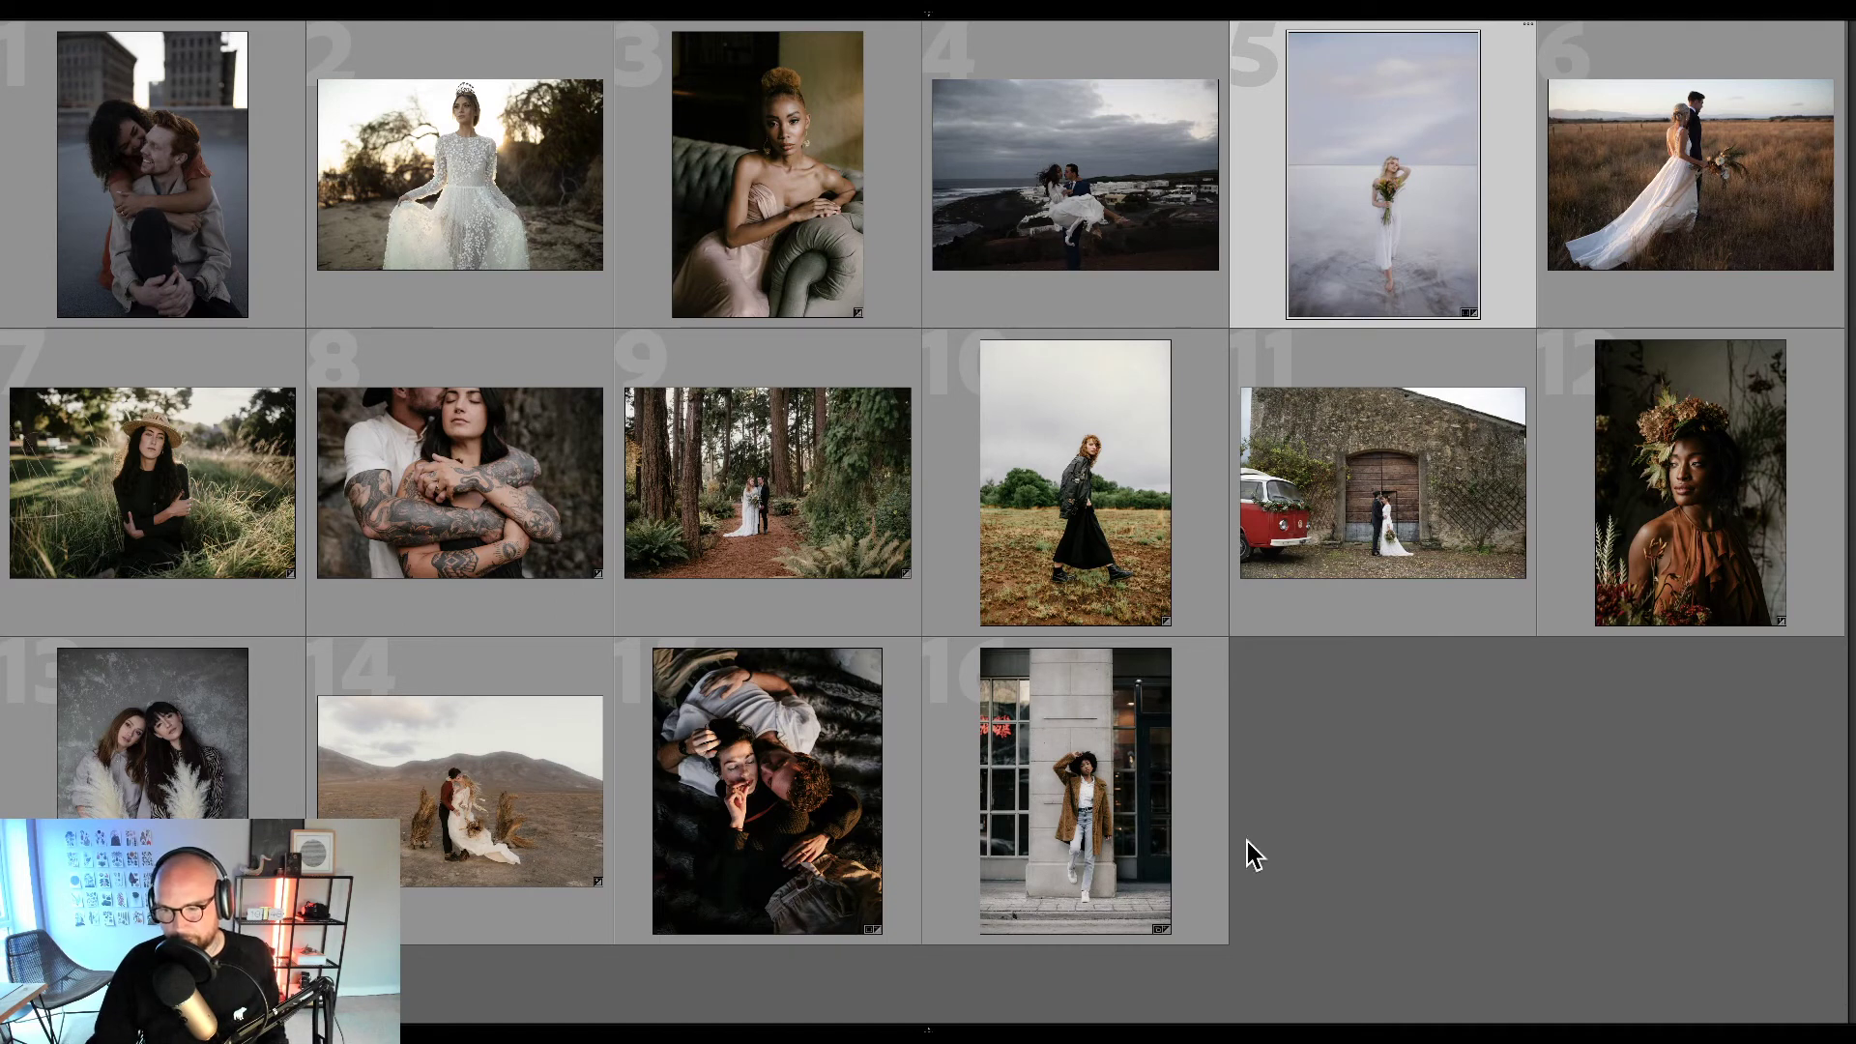
# Select thumbnail 4, the couple on the coastline, and open it in Develop.
pyautogui.click(1403, 786)
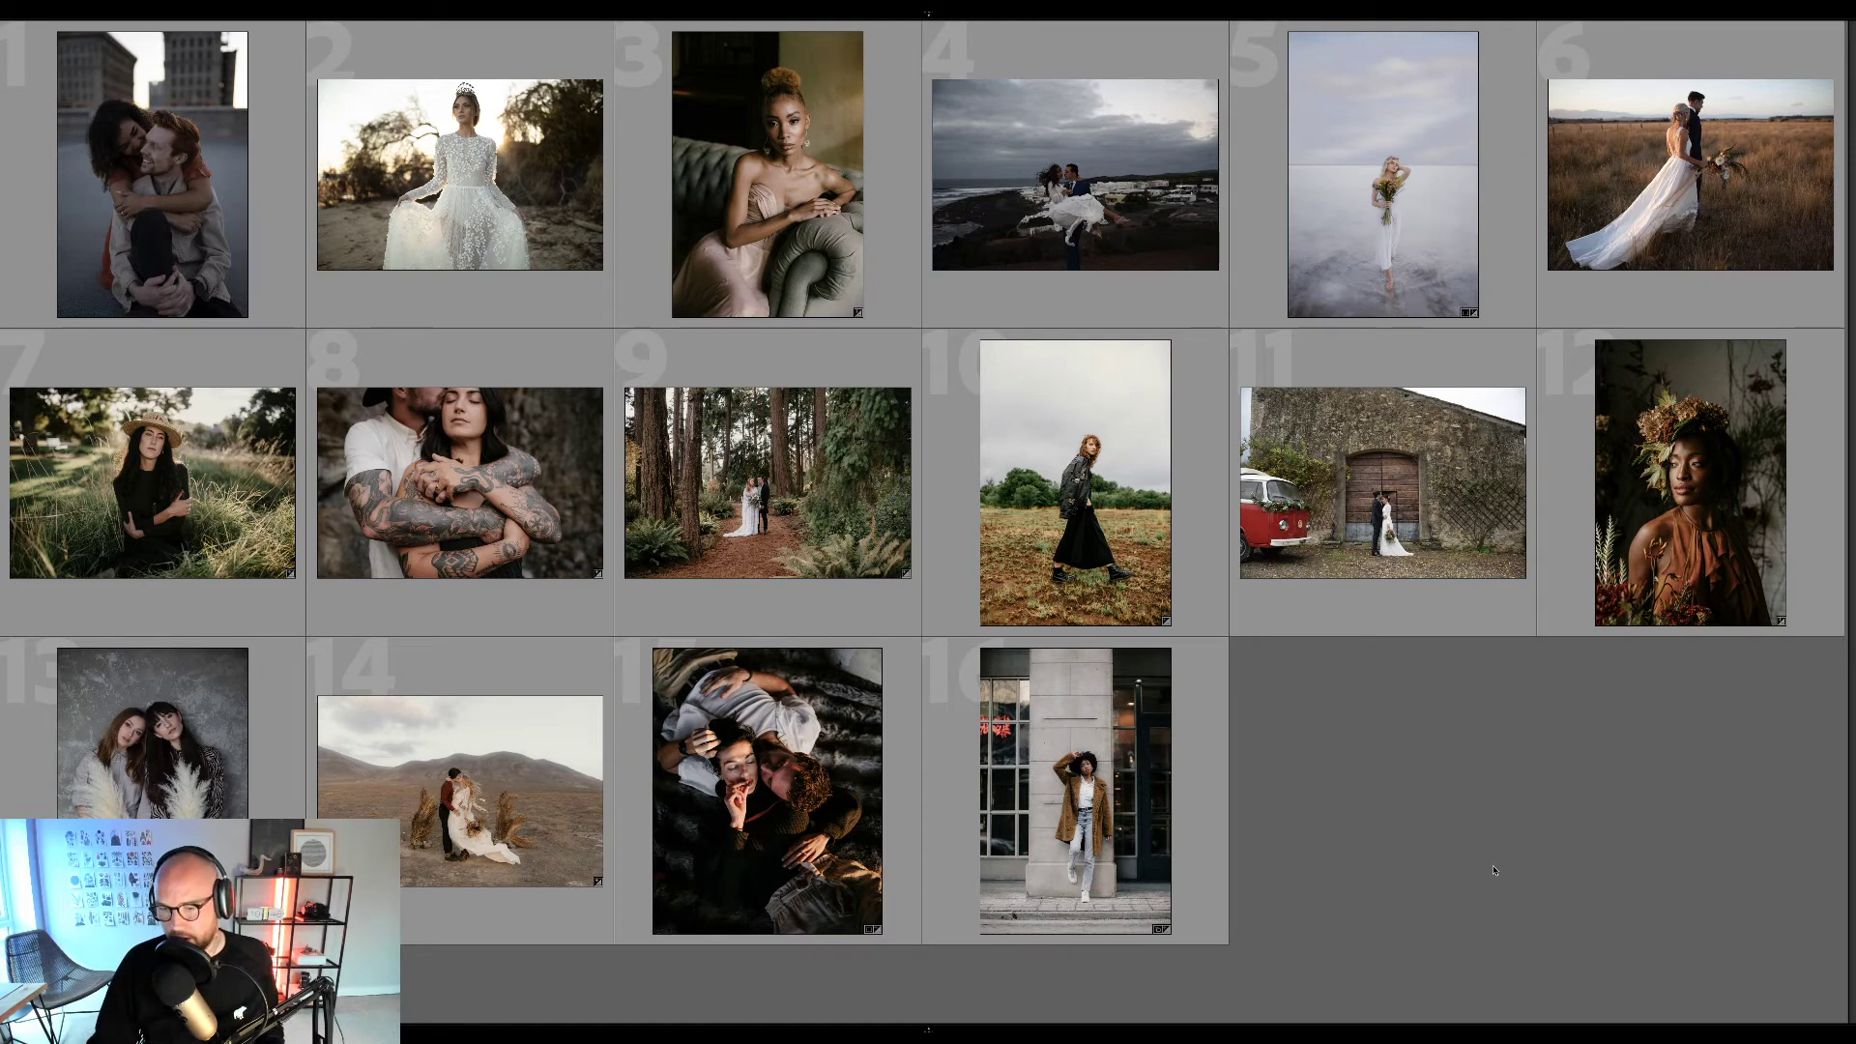
pyautogui.click(1045, 176)
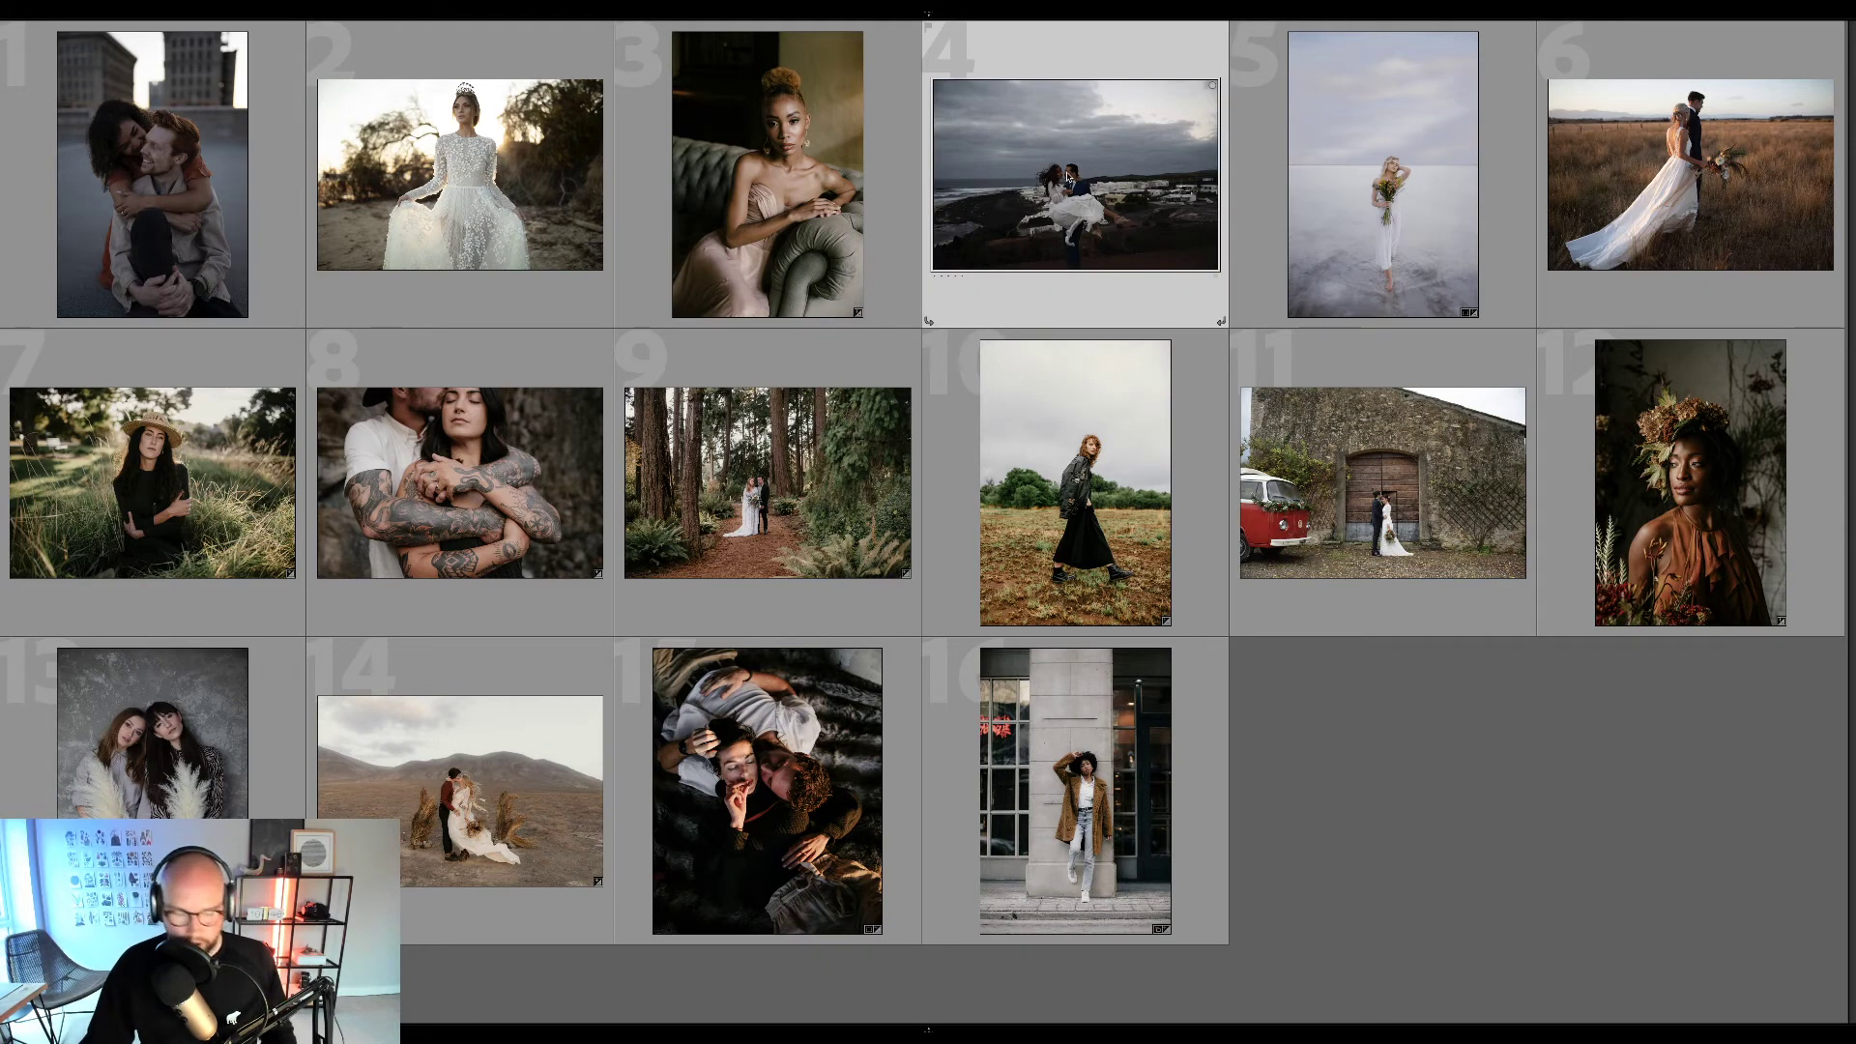
pyautogui.press('d')
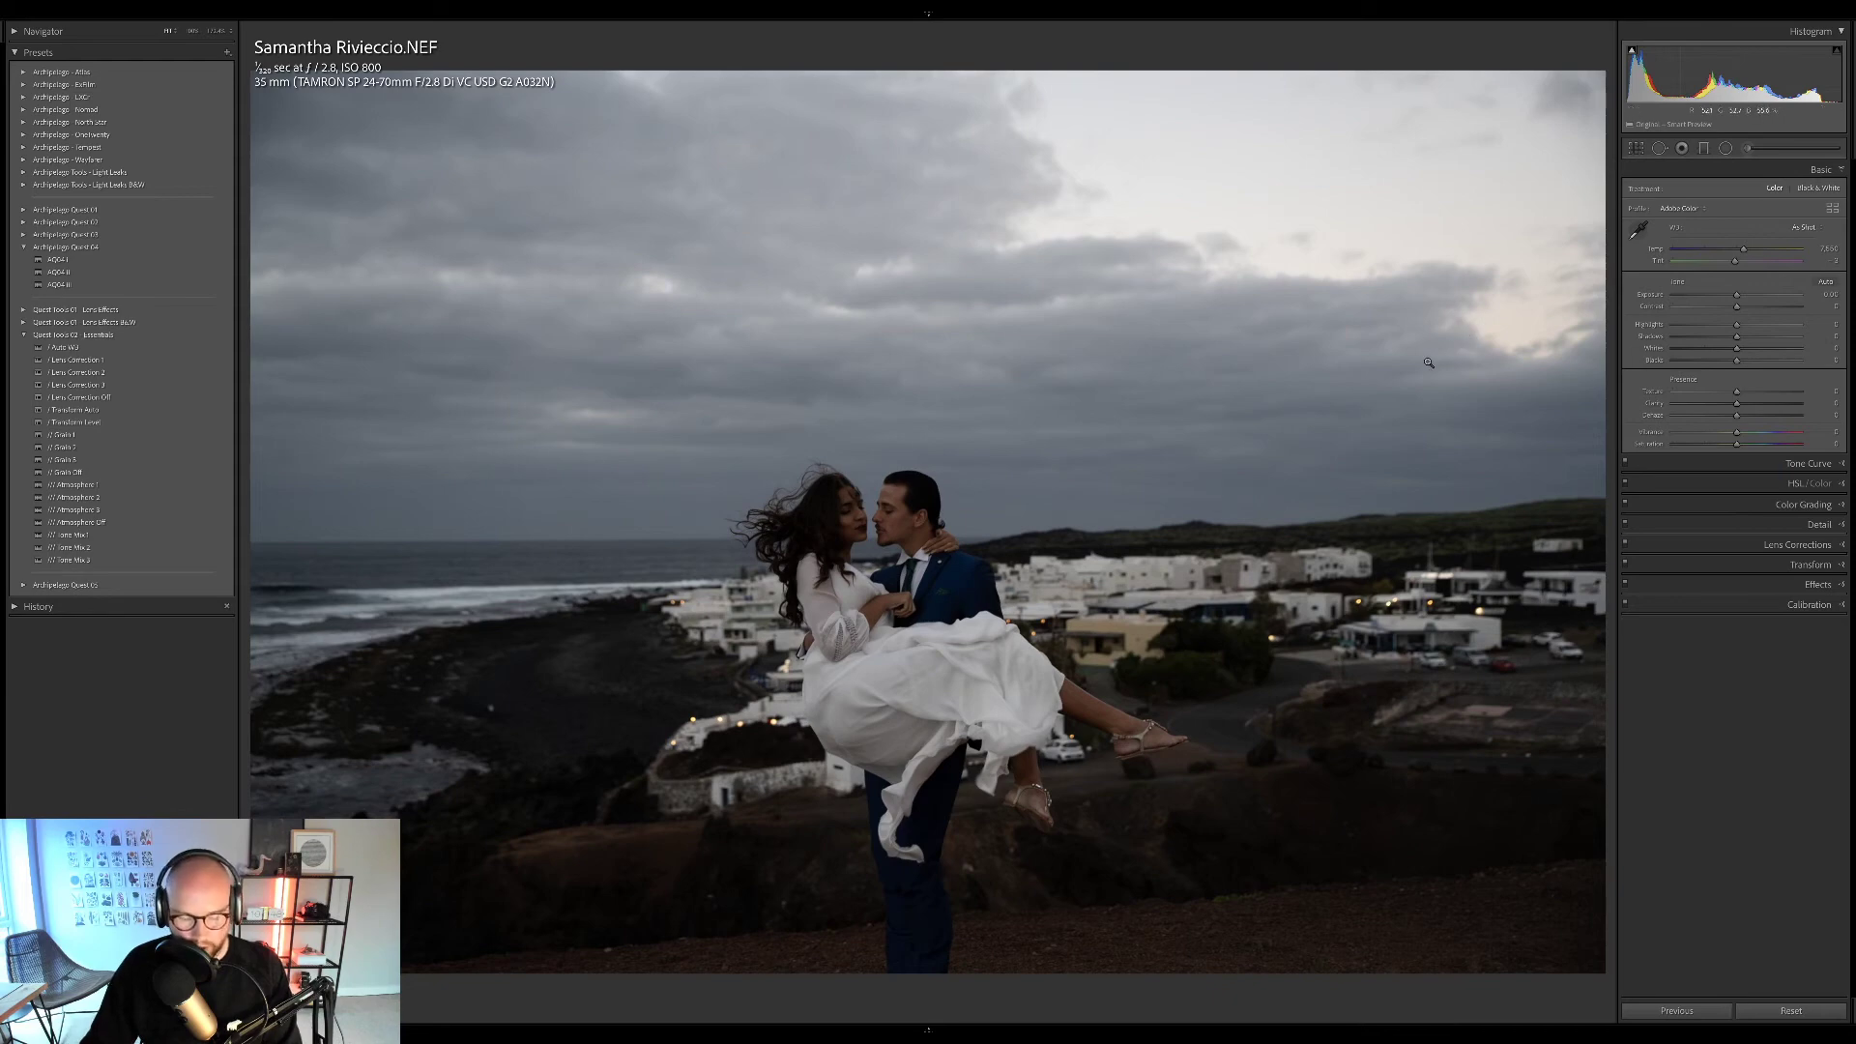
# Straighten the coastal photo to a 0.36 angle, raise Exposure to +1.40 and warm Temp.
pyautogui.press('r')
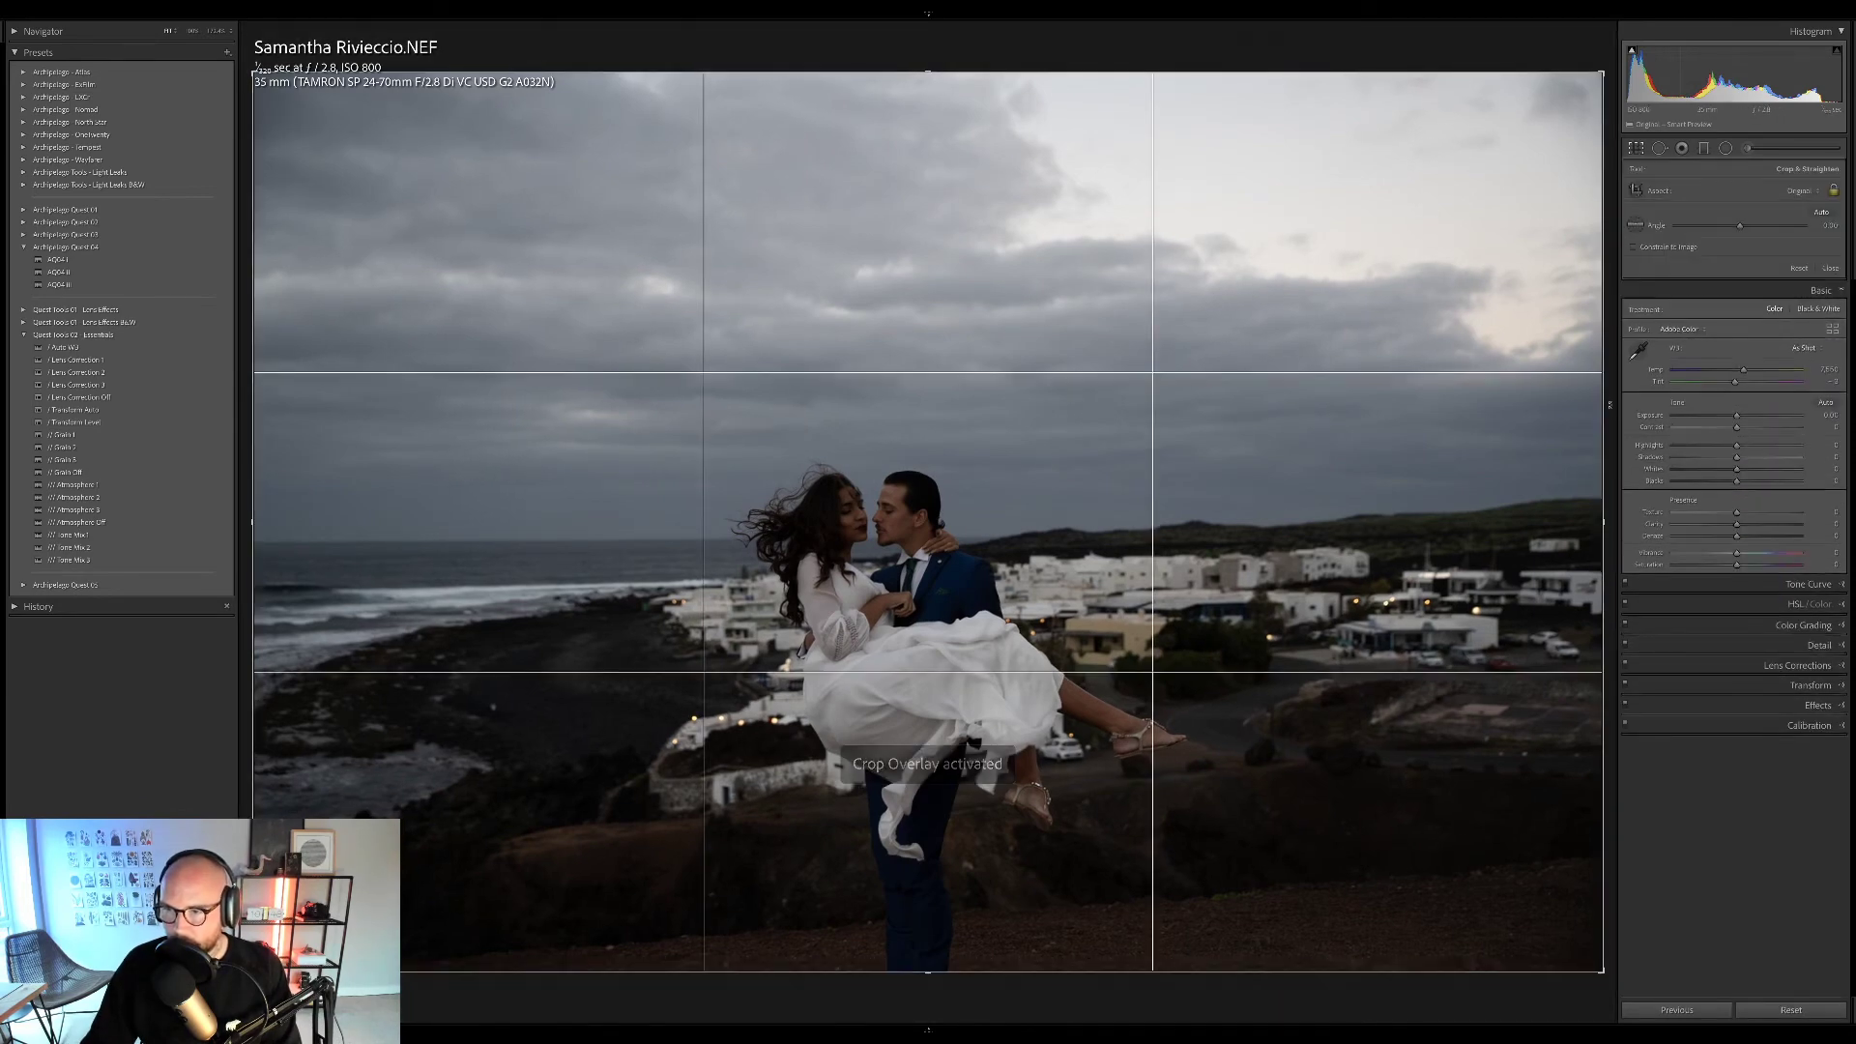
pyautogui.moveTo(1740, 226); pyautogui.dragTo(1740, 225)
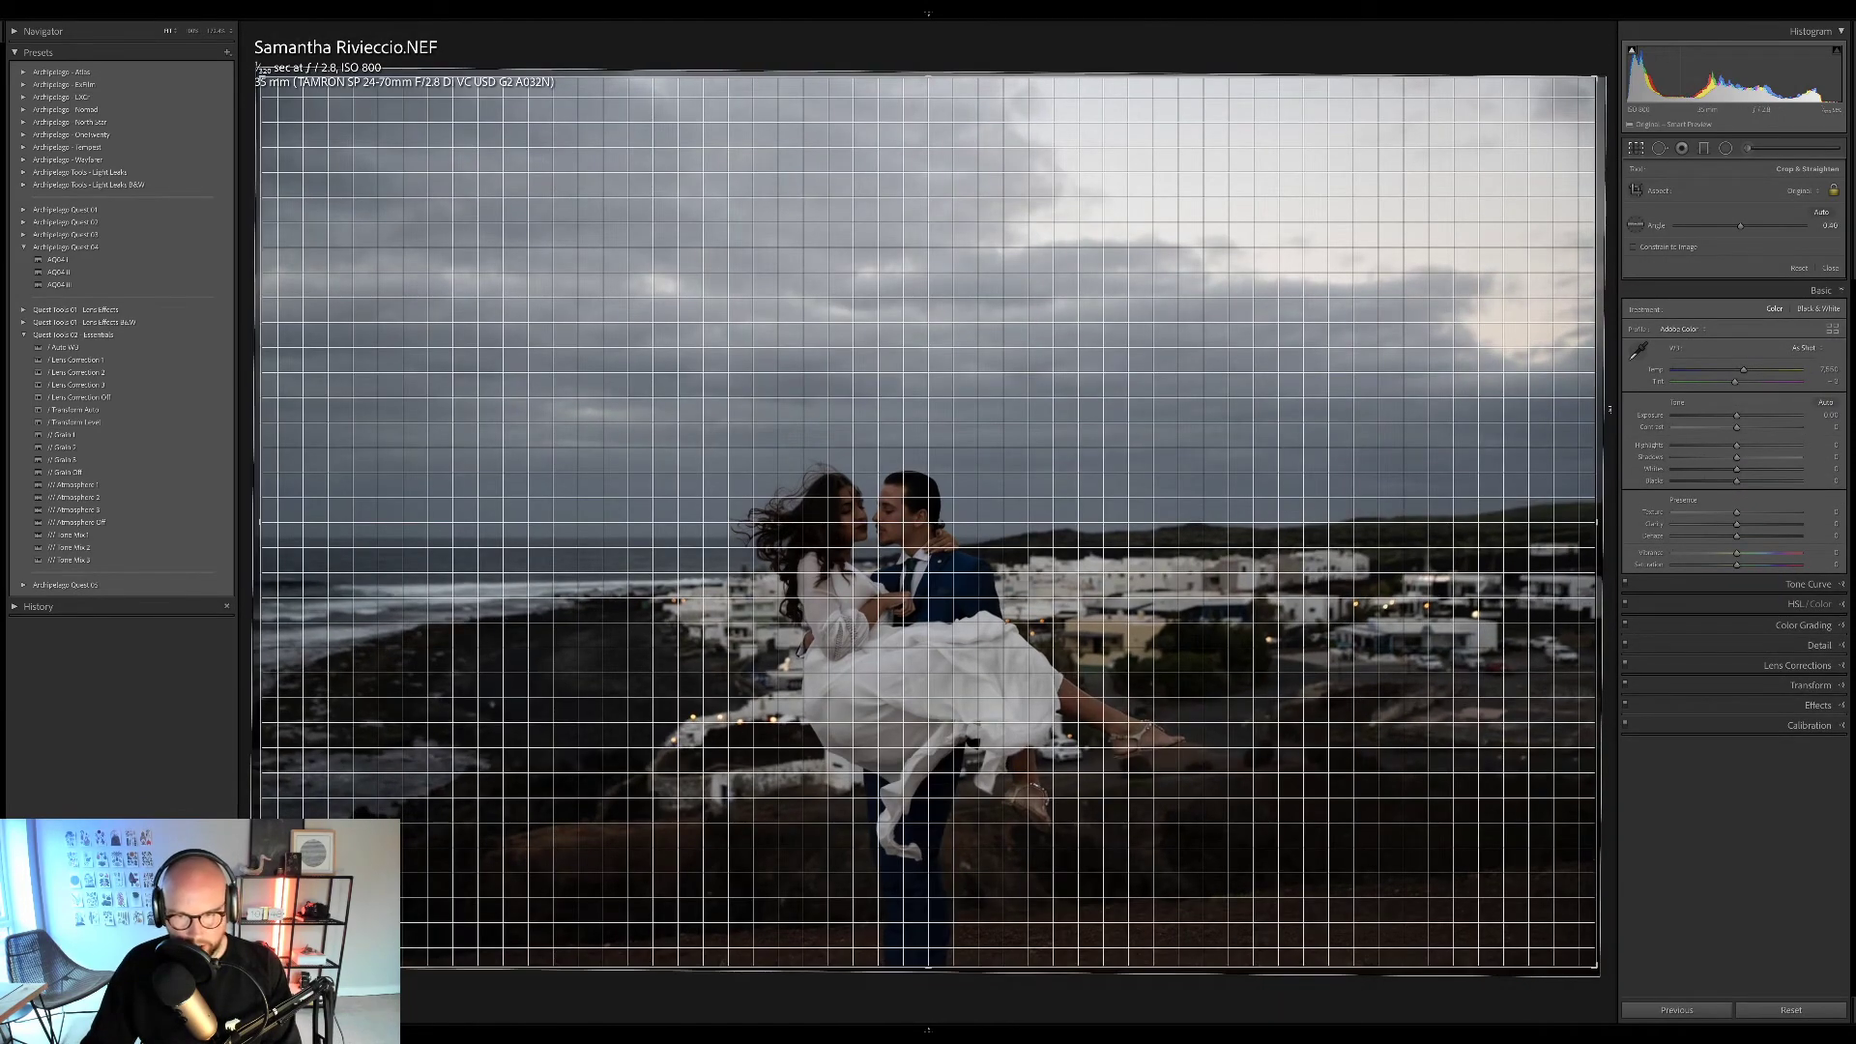
pyautogui.press('d')
pyautogui.moveTo(1726, 73); pyautogui.dragTo(1768, 72)
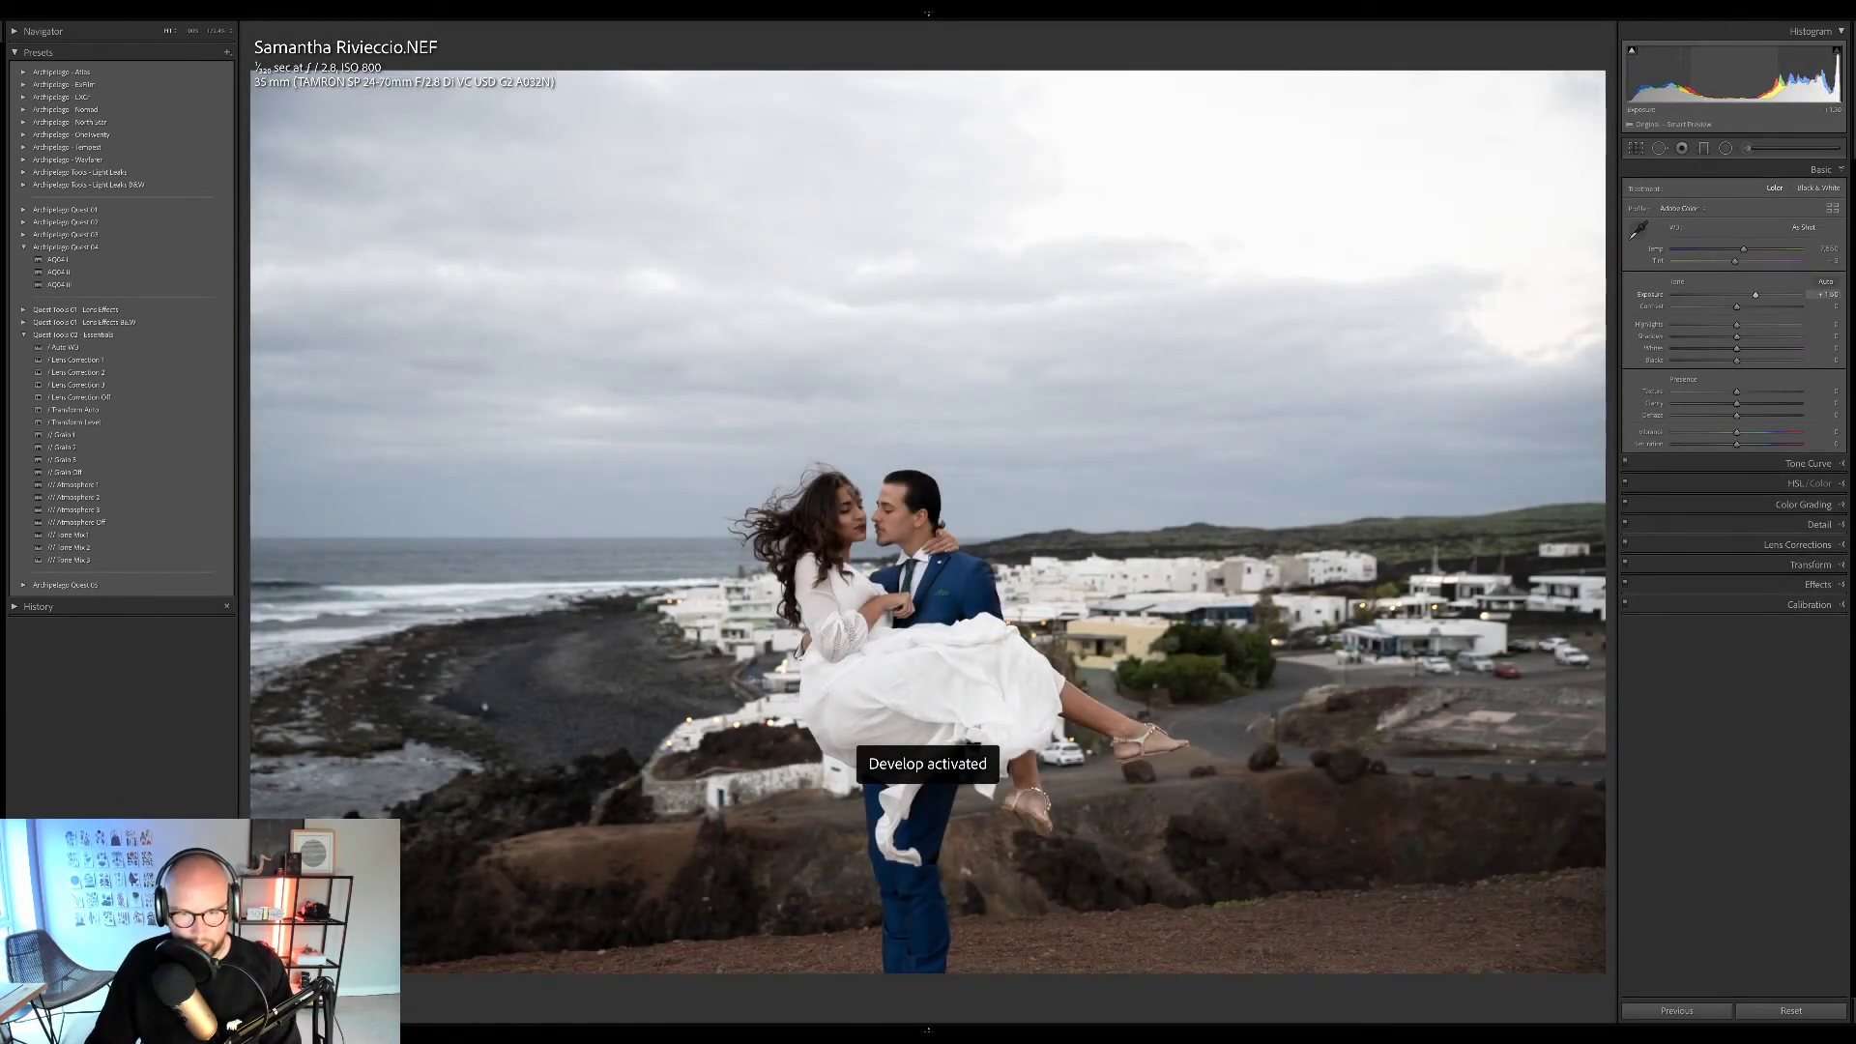
pyautogui.moveTo(1745, 251); pyautogui.dragTo(1750, 250)
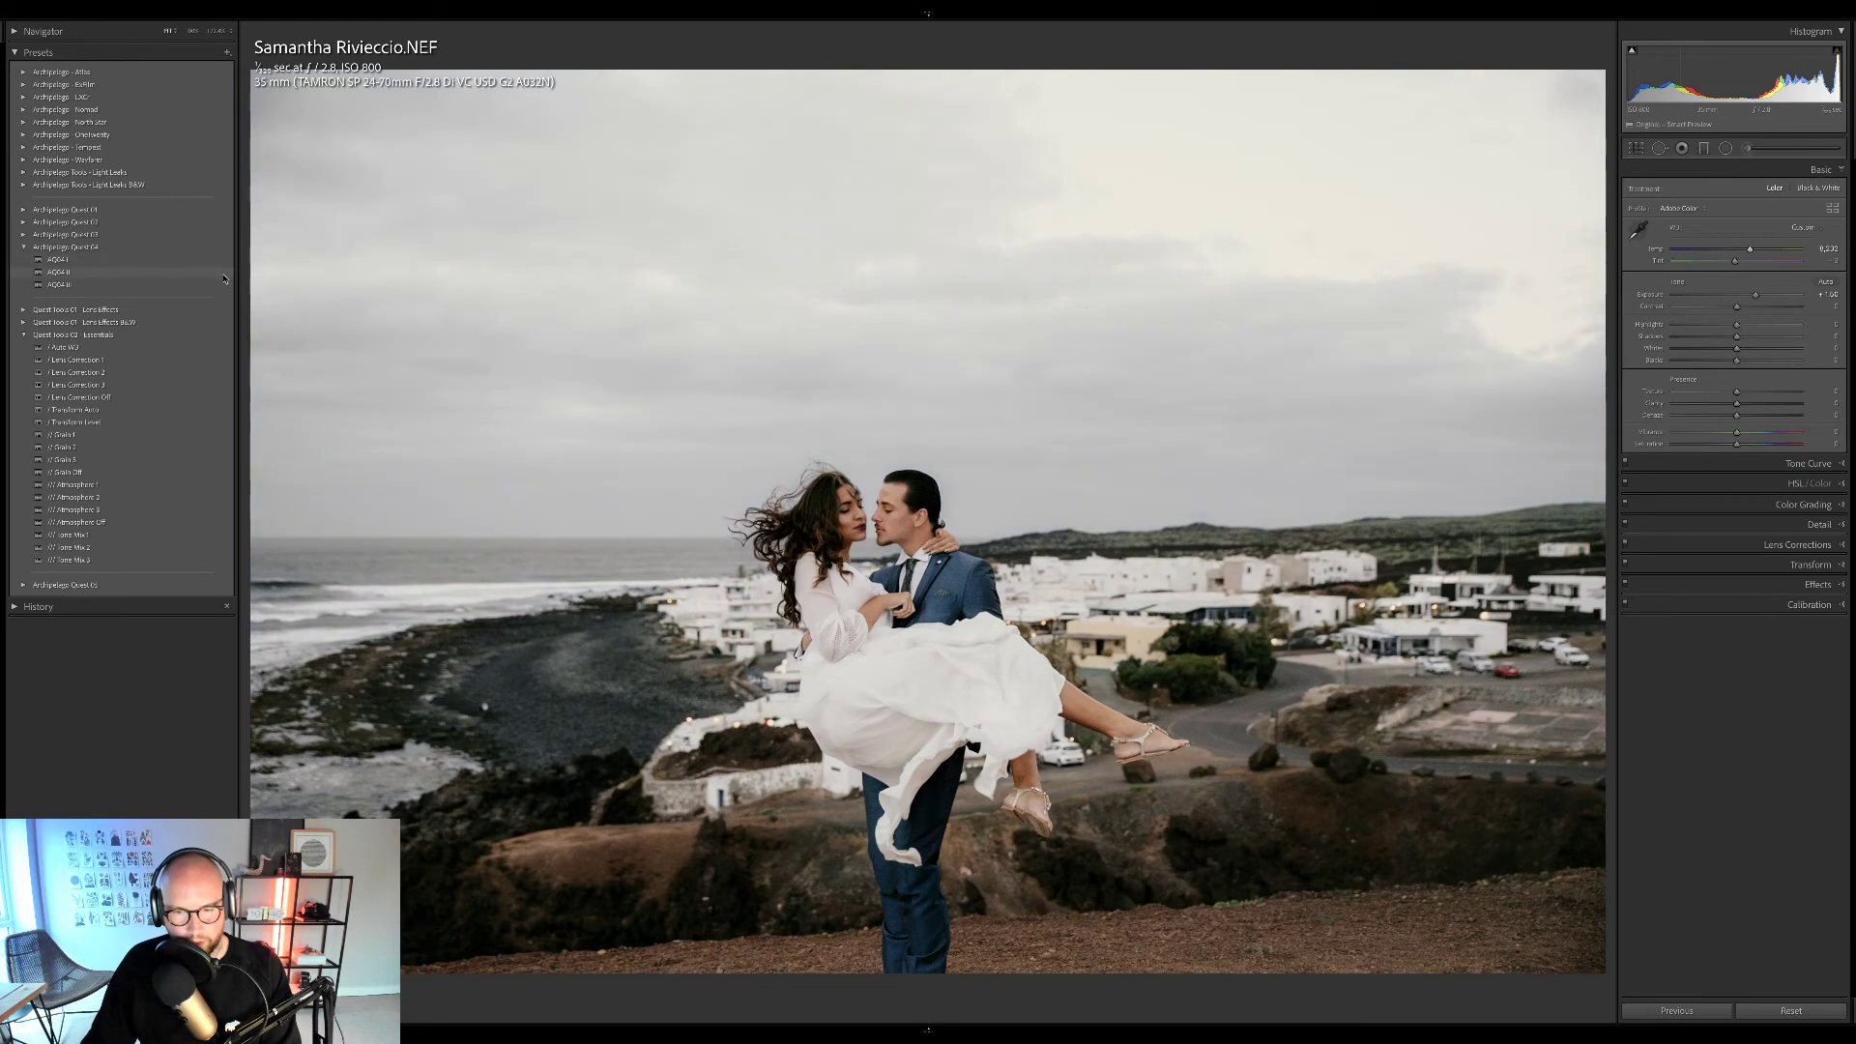
# Apply the AQ04 I preset, set Profile Amount to 200, and view Before/After.
pyautogui.click(220, 263)
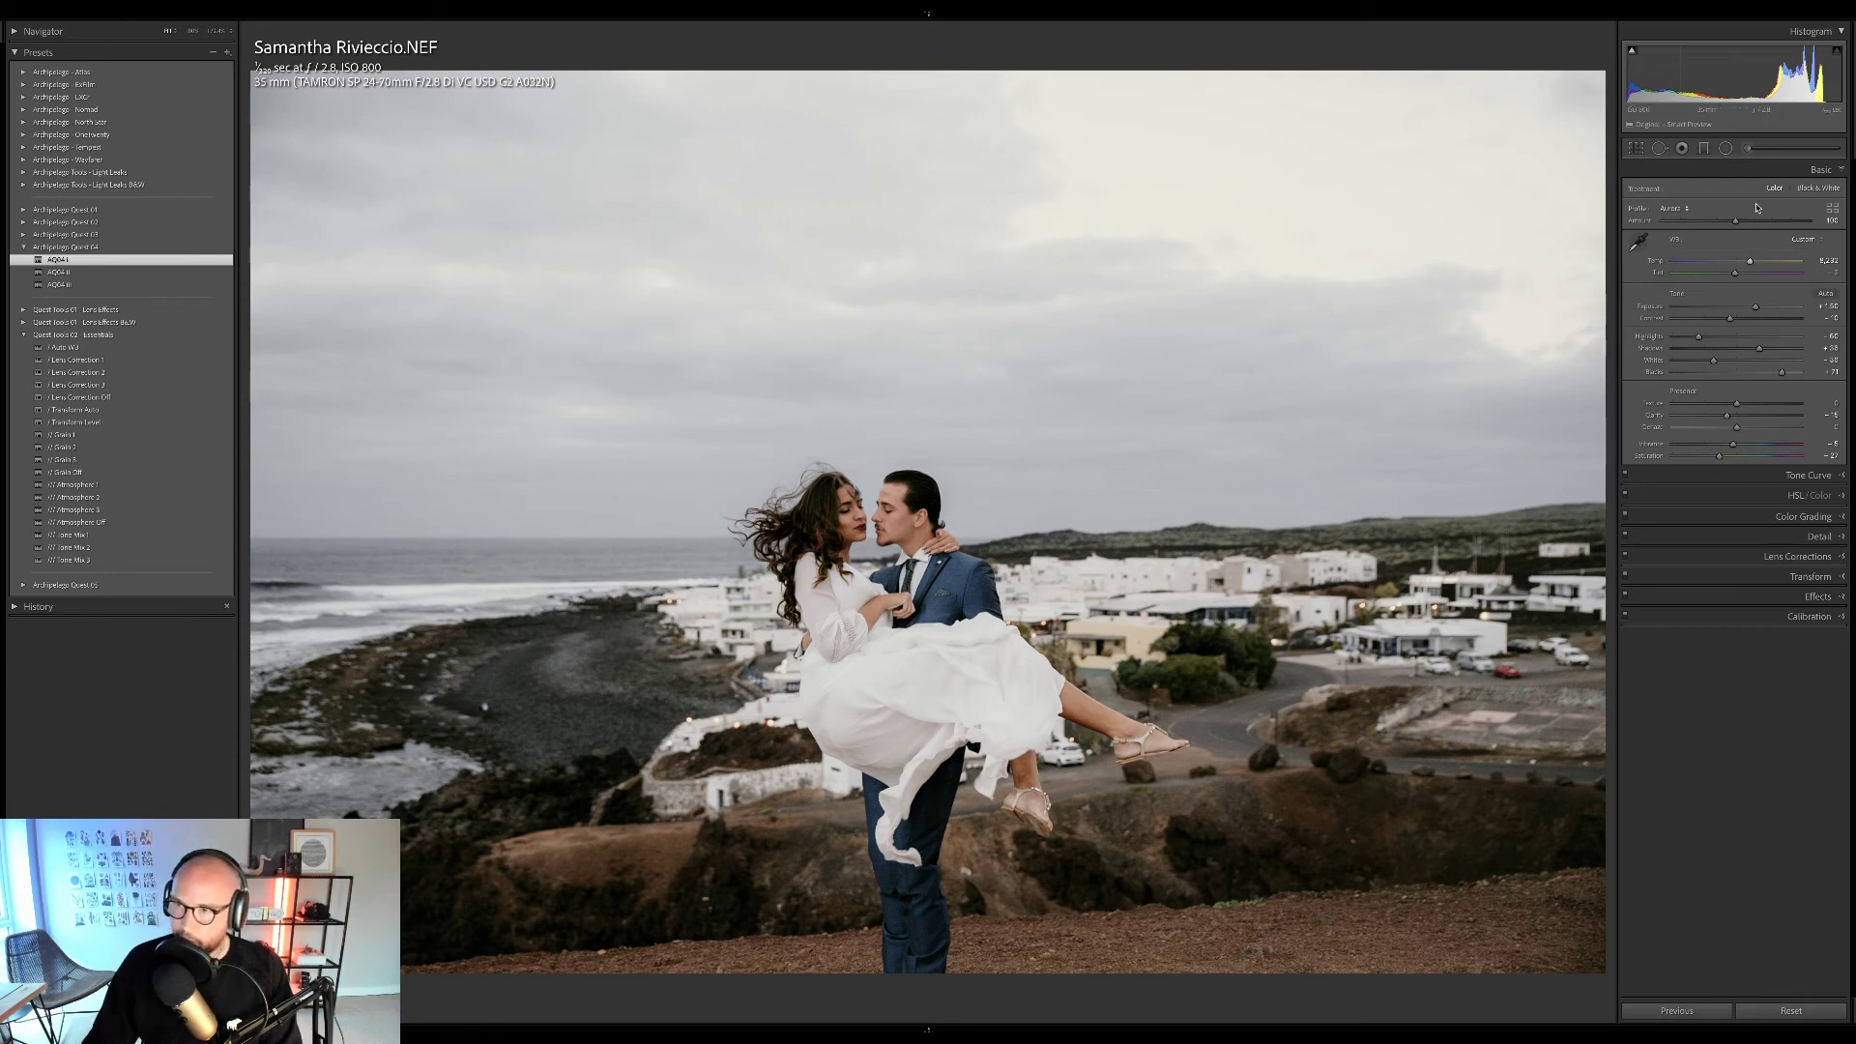
pyautogui.moveTo(1738, 225); pyautogui.dragTo(1683, 228)
pyautogui.moveTo(1768, 227)
pyautogui.mouseDown()
pyautogui.moveTo(1798, 228)
pyautogui.moveTo(1686, 228)
pyautogui.moveTo(1811, 232)
pyautogui.moveTo(1769, 238)
pyautogui.mouseUp()
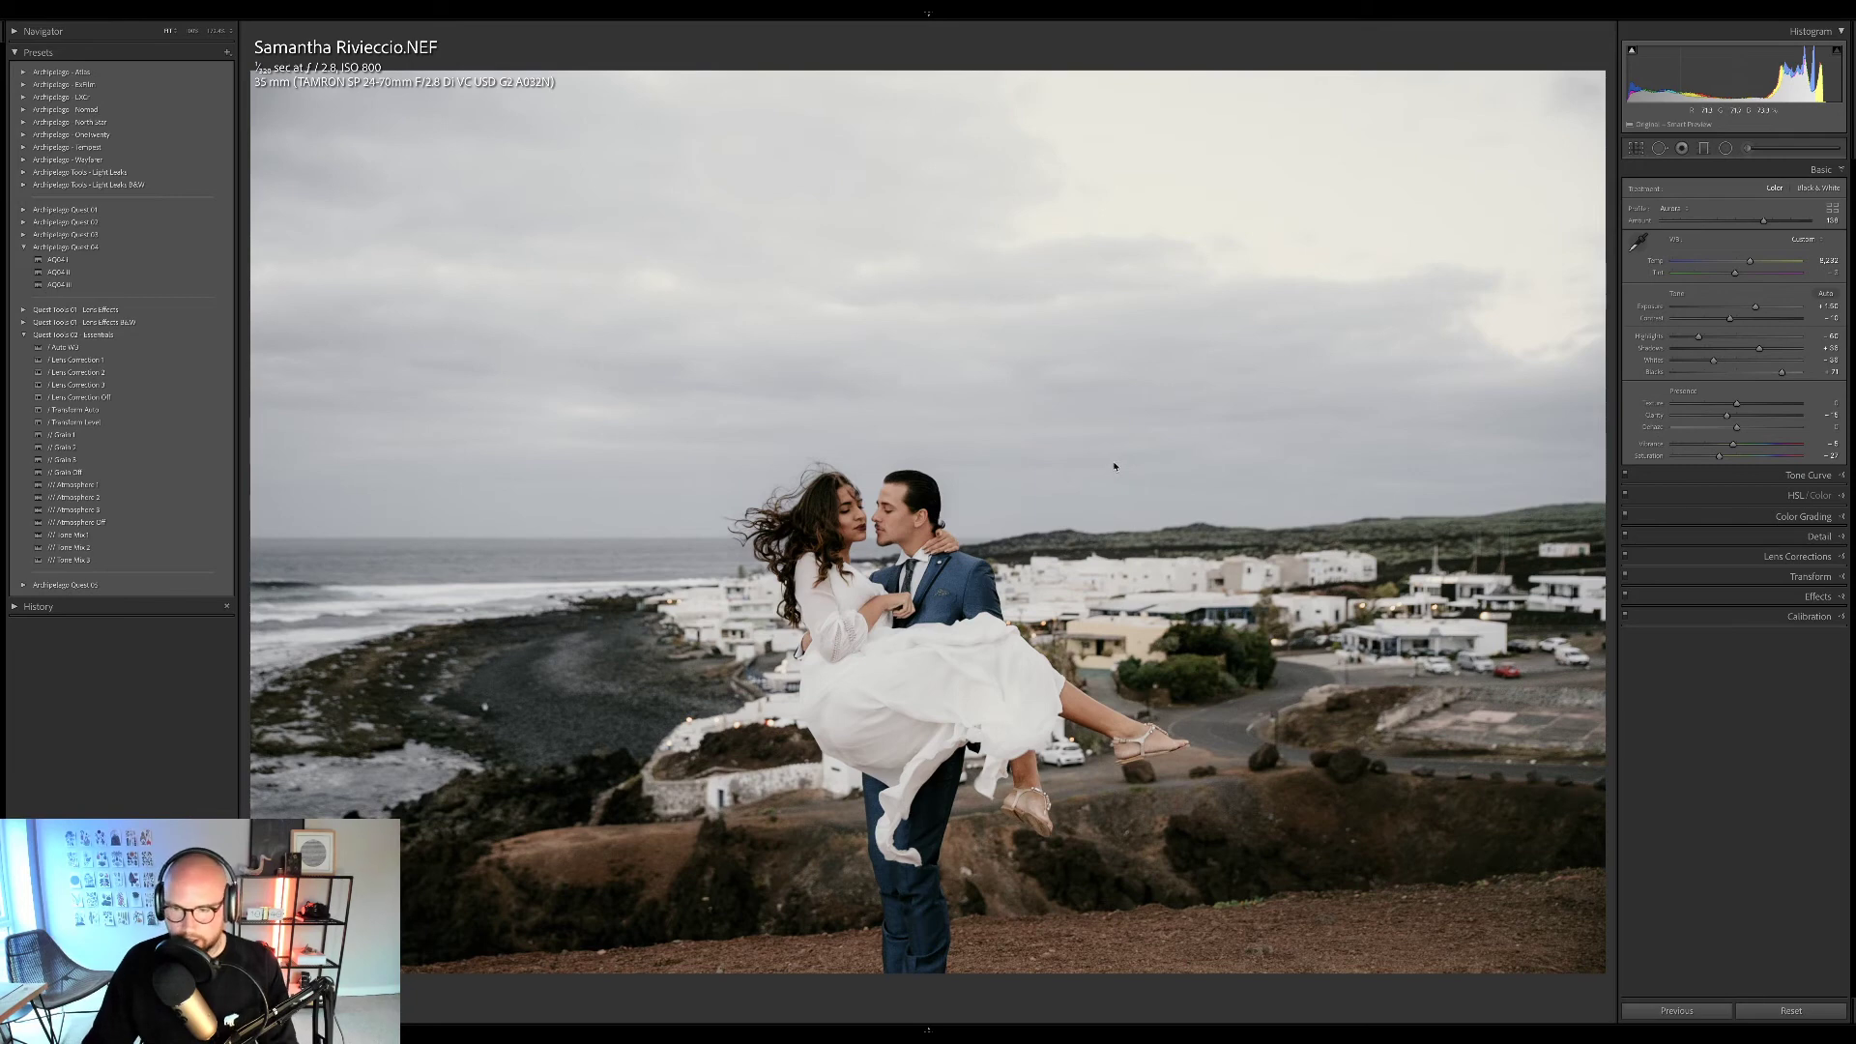
pyautogui.press('y')
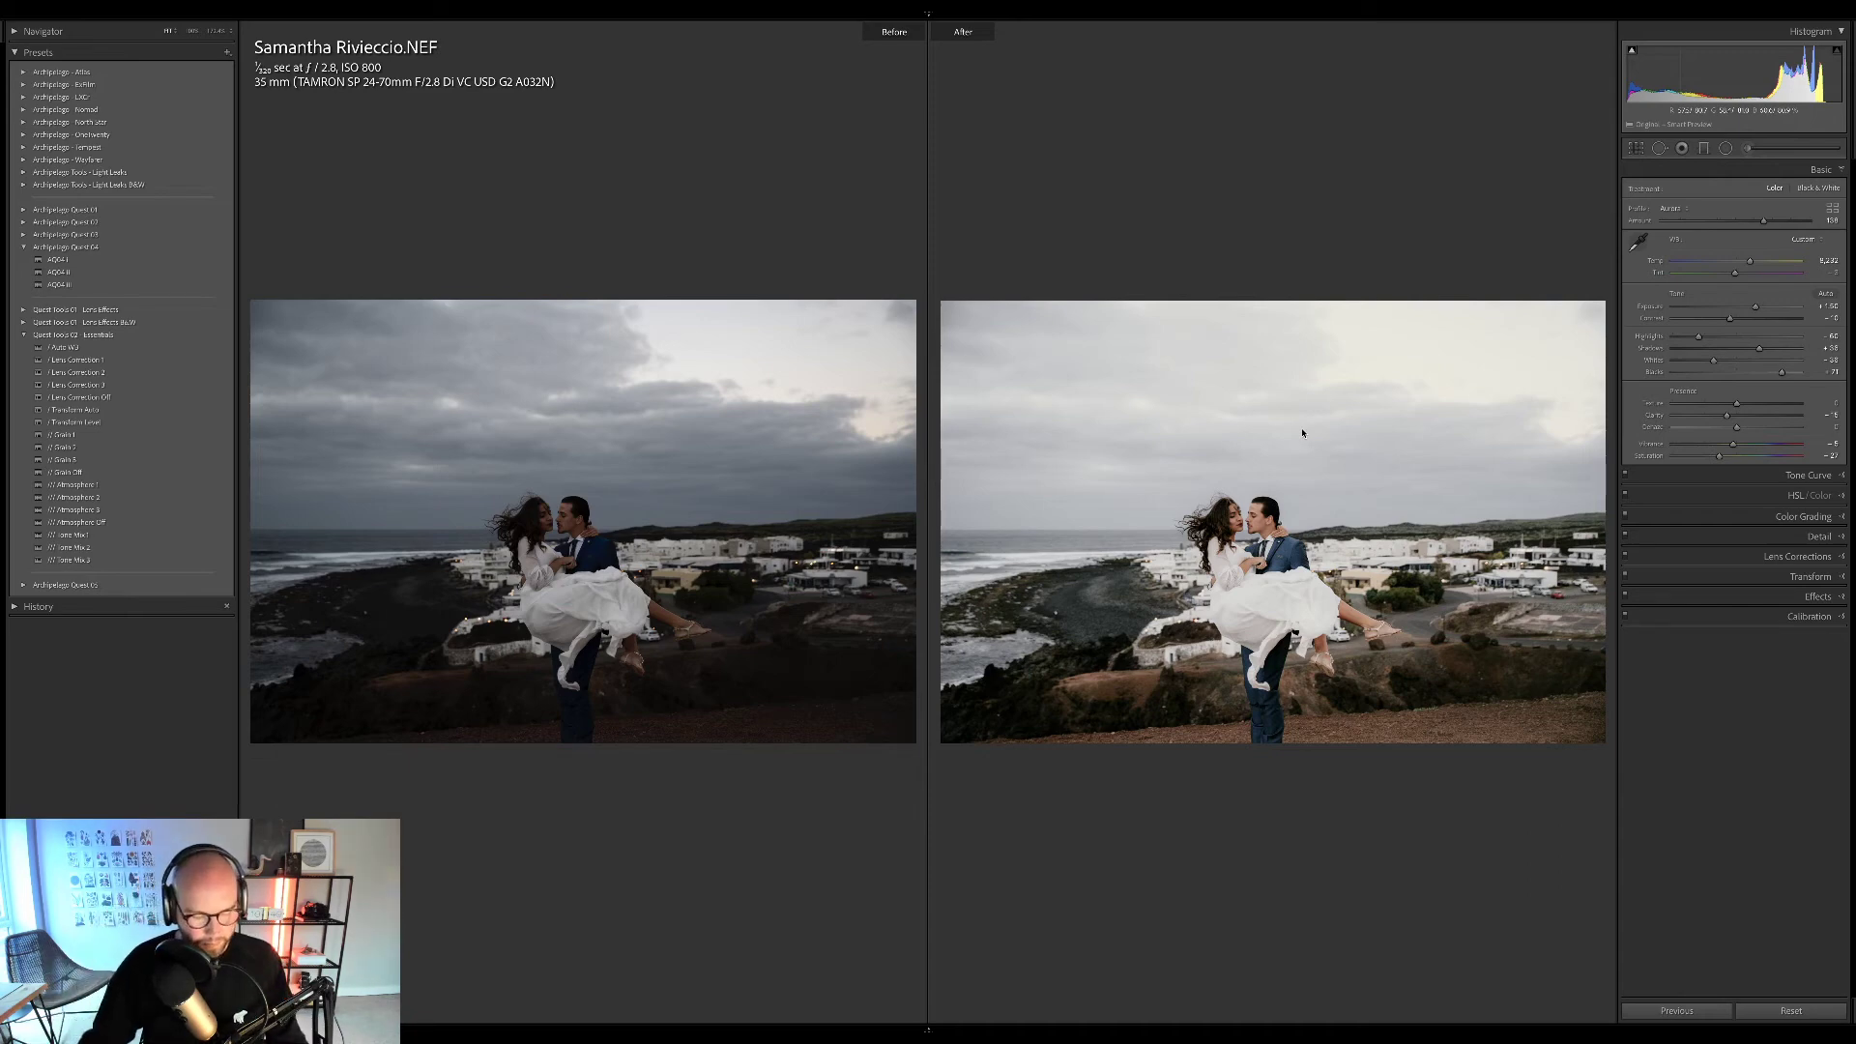
# Open the rooftop couple photo in Develop and raise its Exposure and Temp.
pyautogui.press('g')
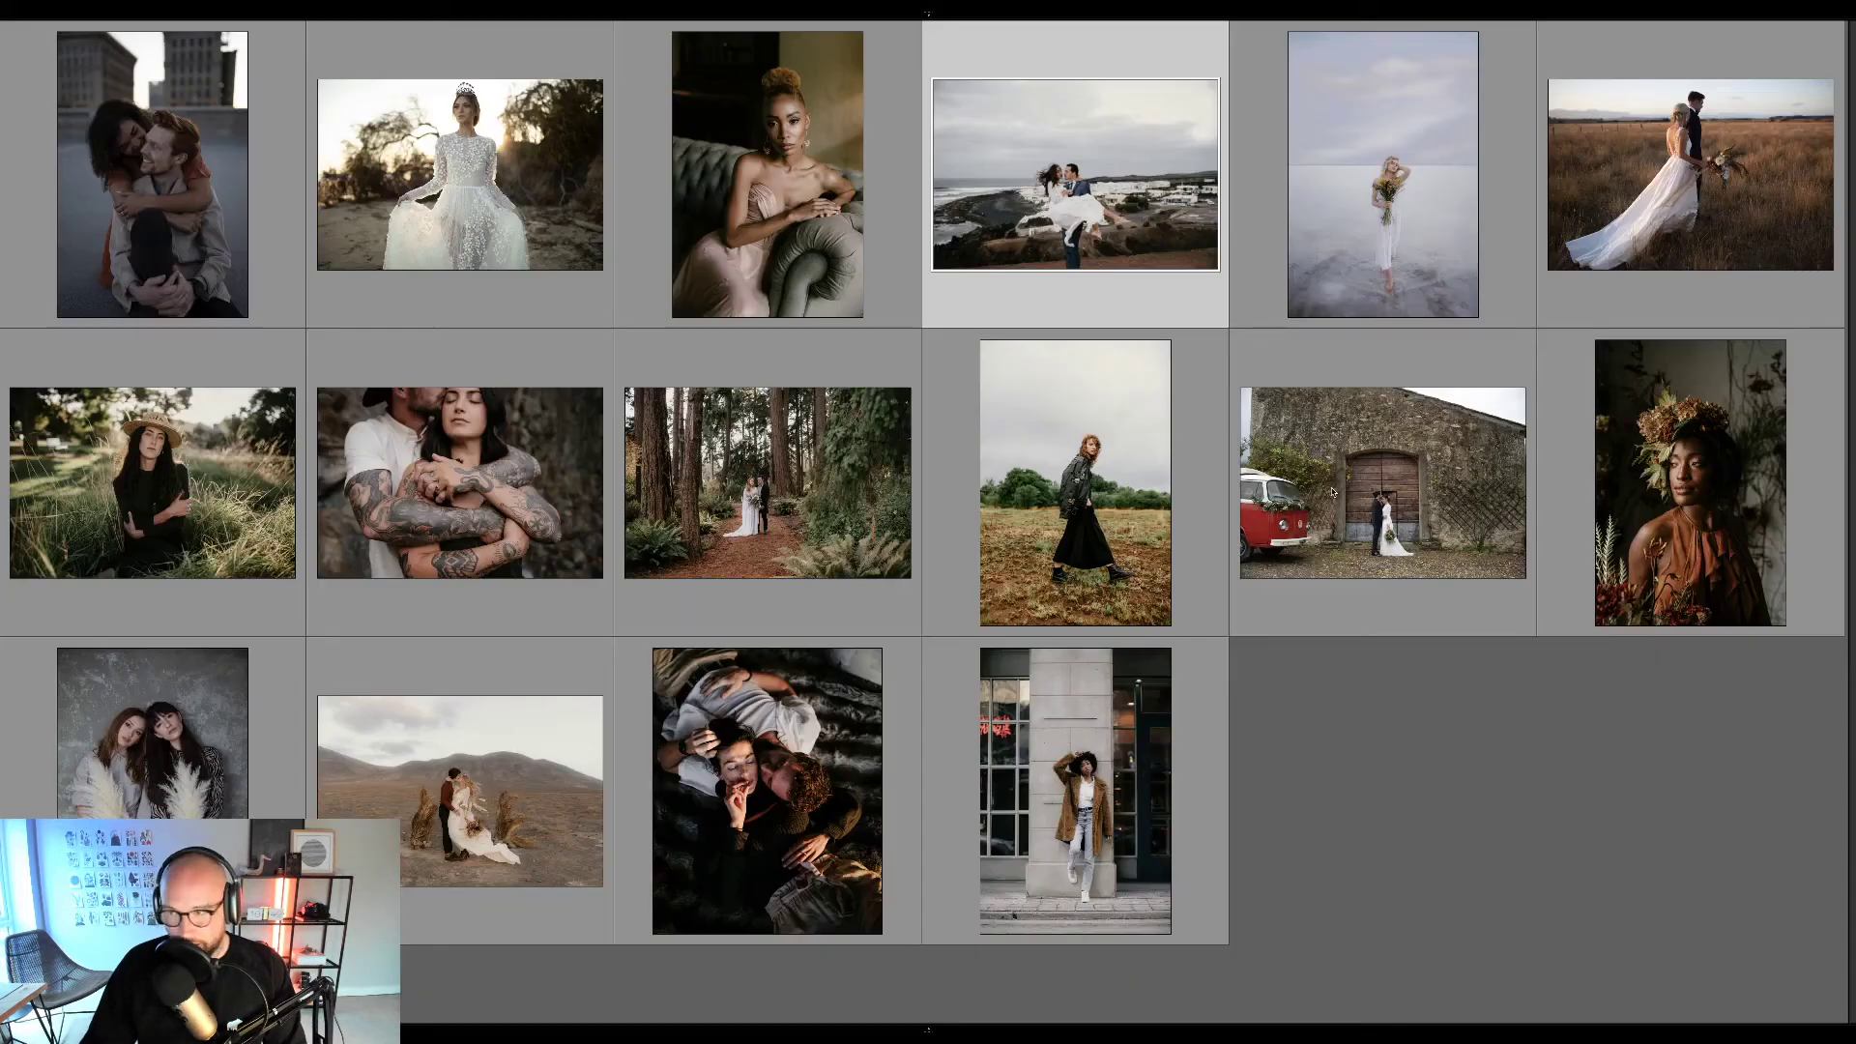
pyautogui.click(179, 202)
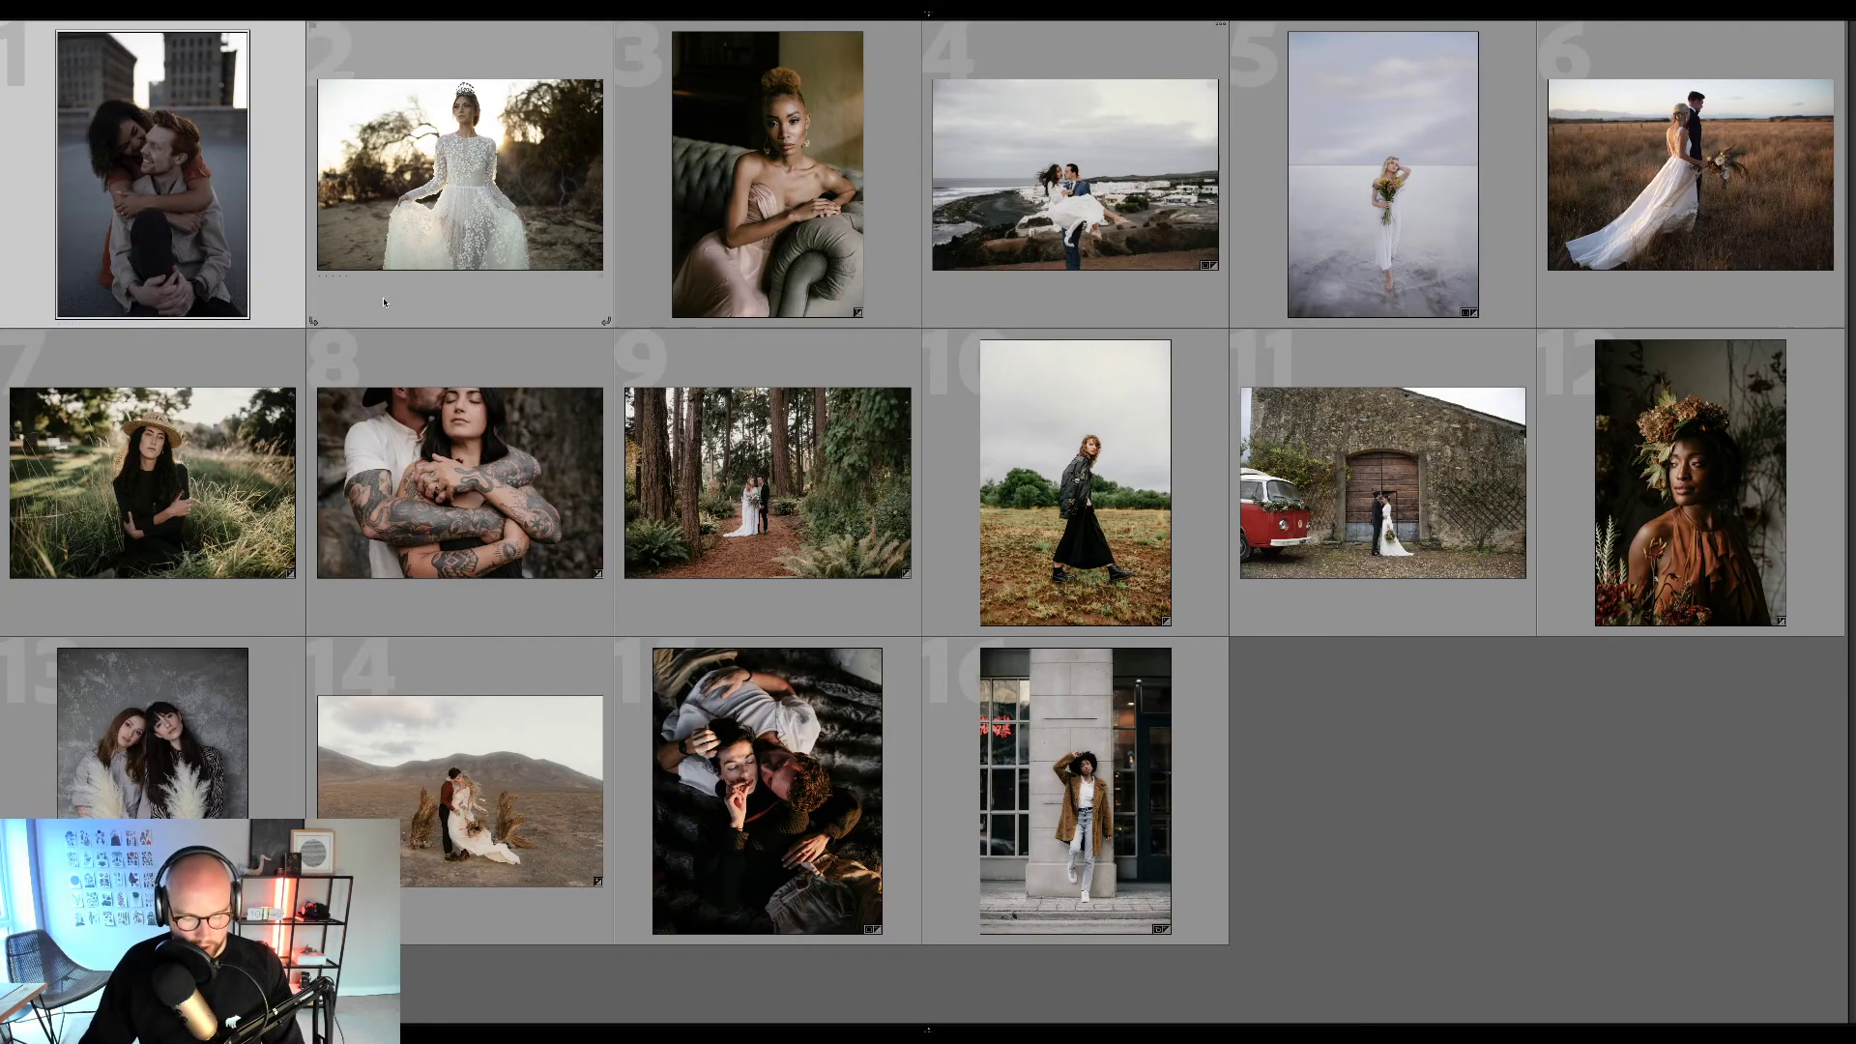
pyautogui.press('d')
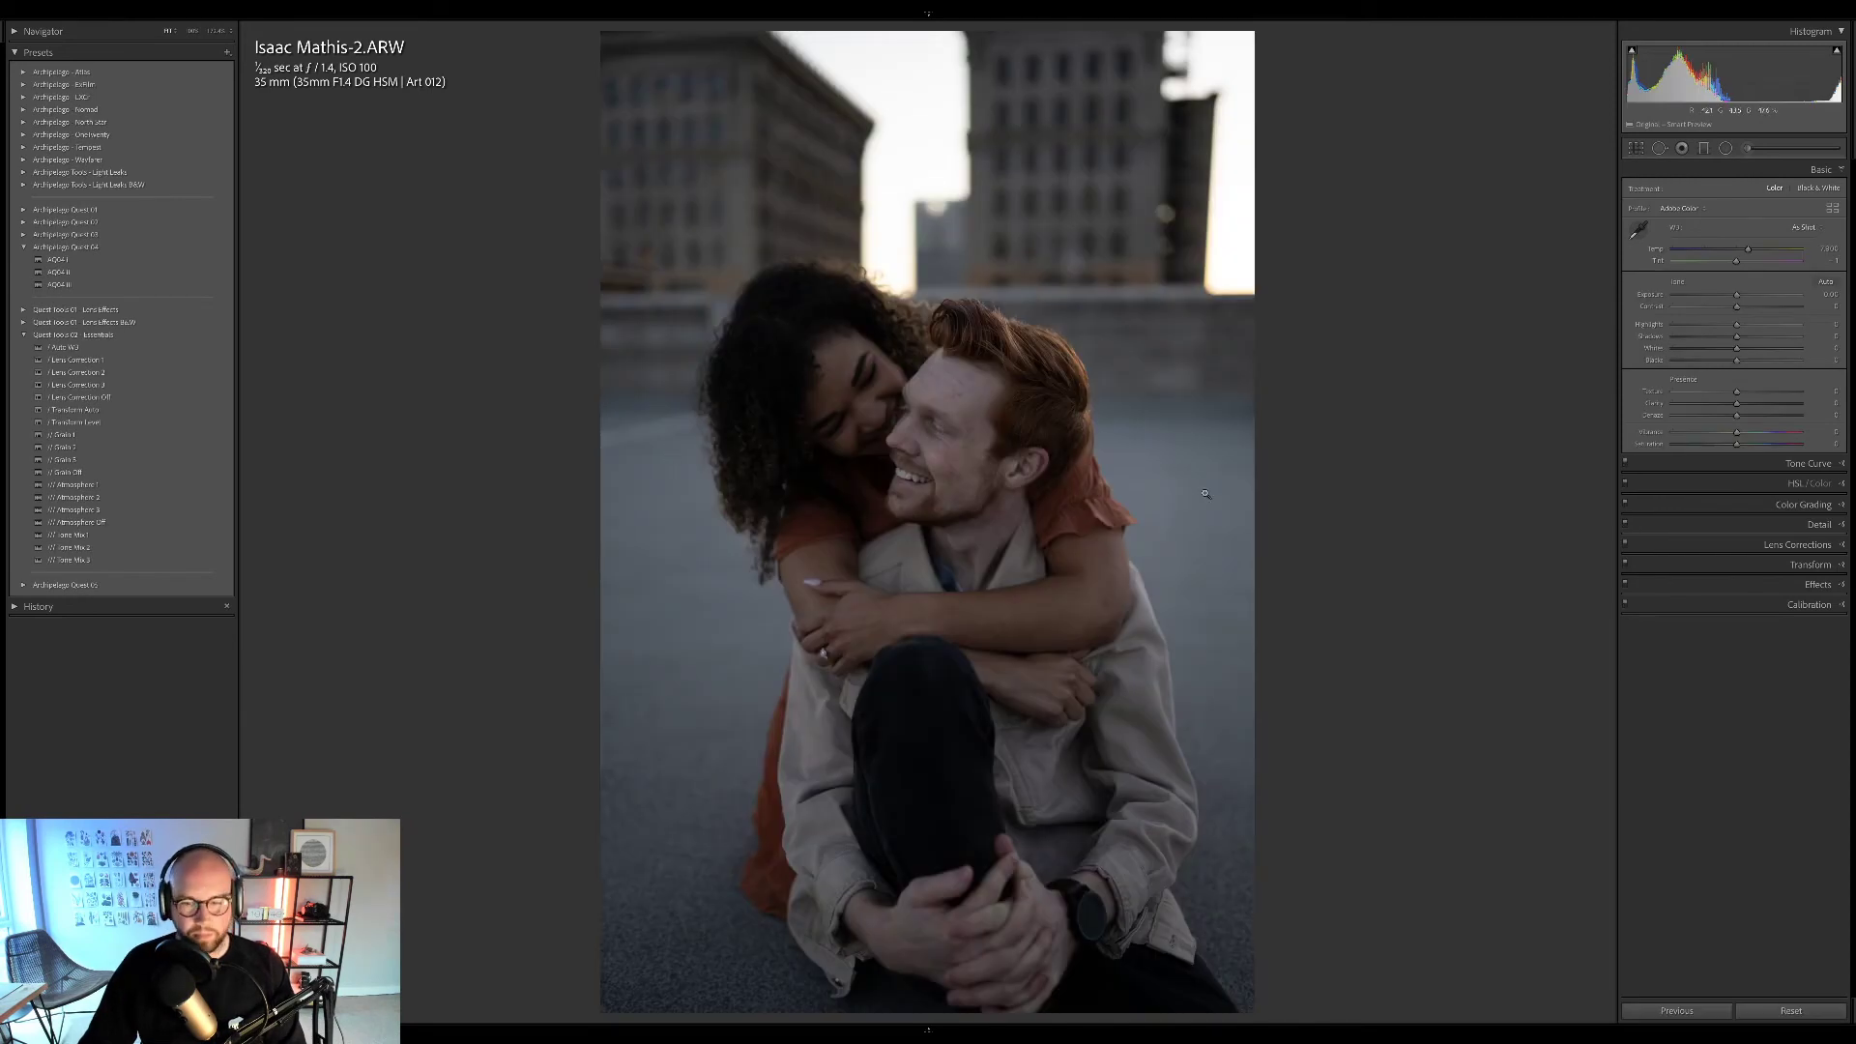
pyautogui.moveTo(1697, 77); pyautogui.dragTo(1744, 60)
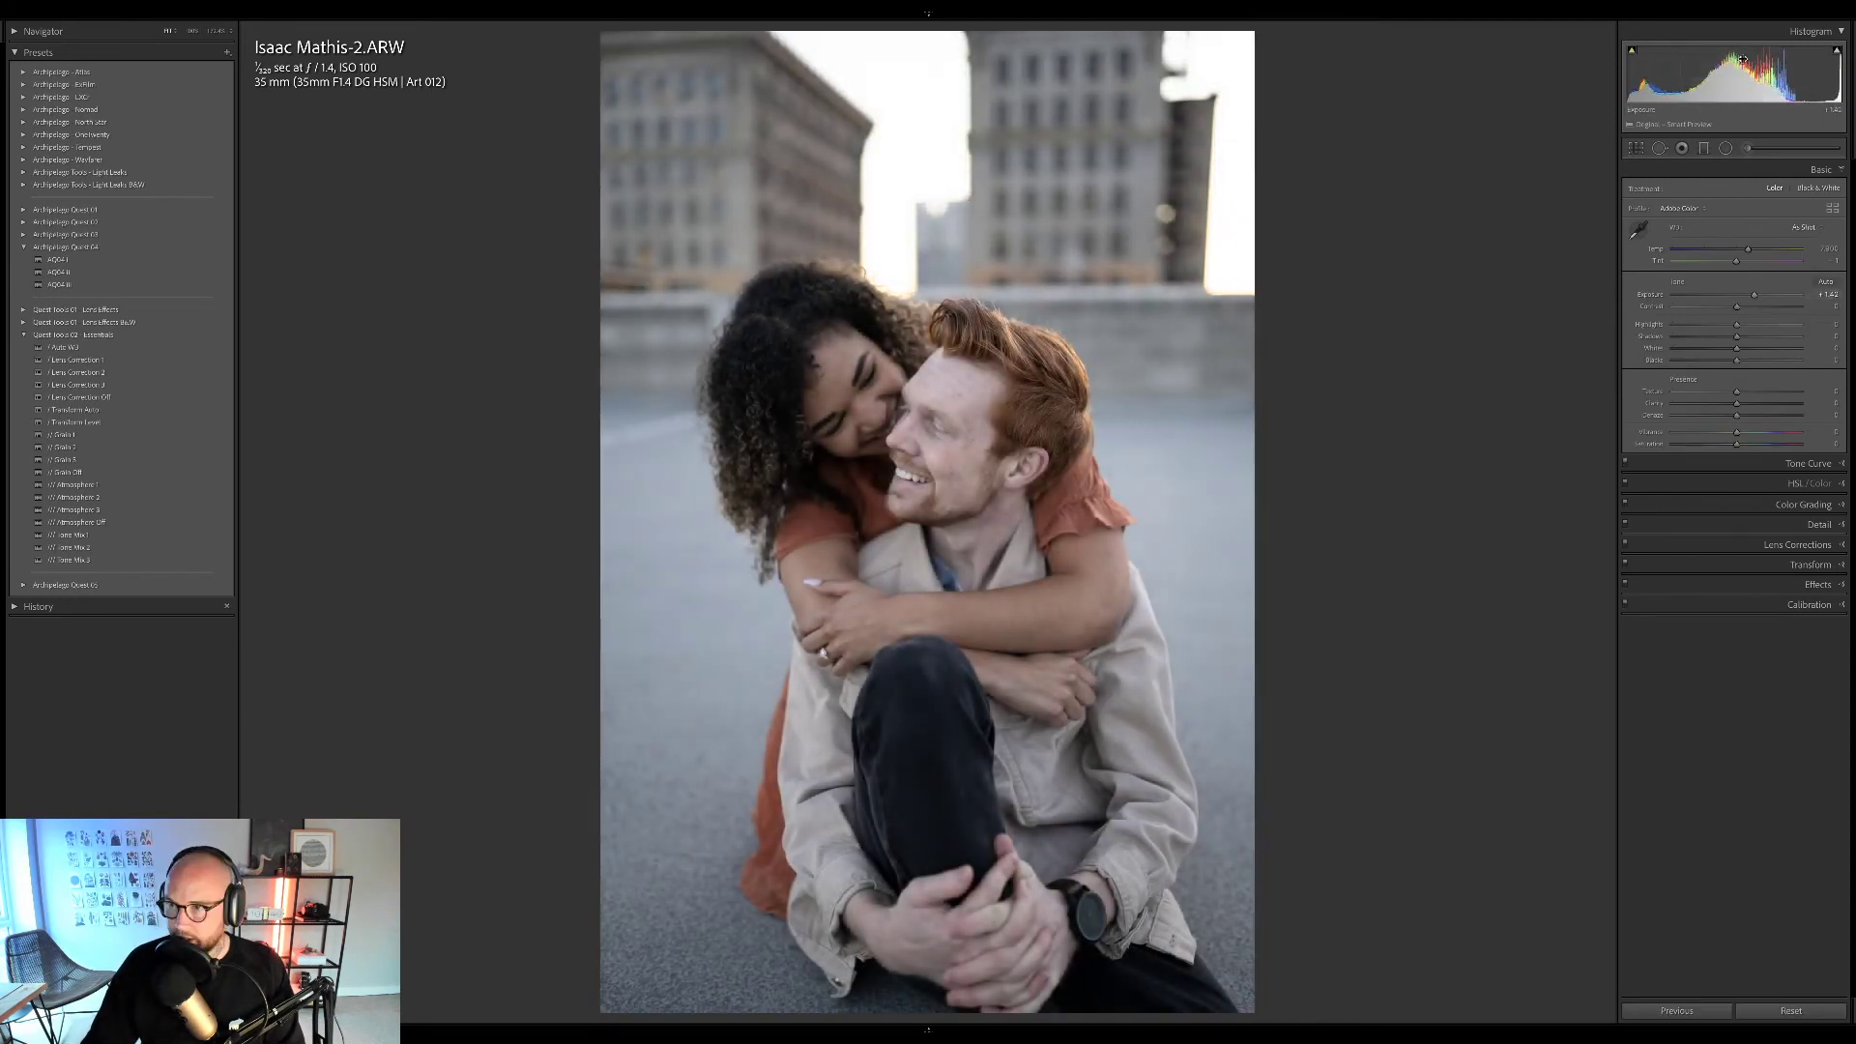
pyautogui.moveTo(1749, 251); pyautogui.dragTo(1758, 251)
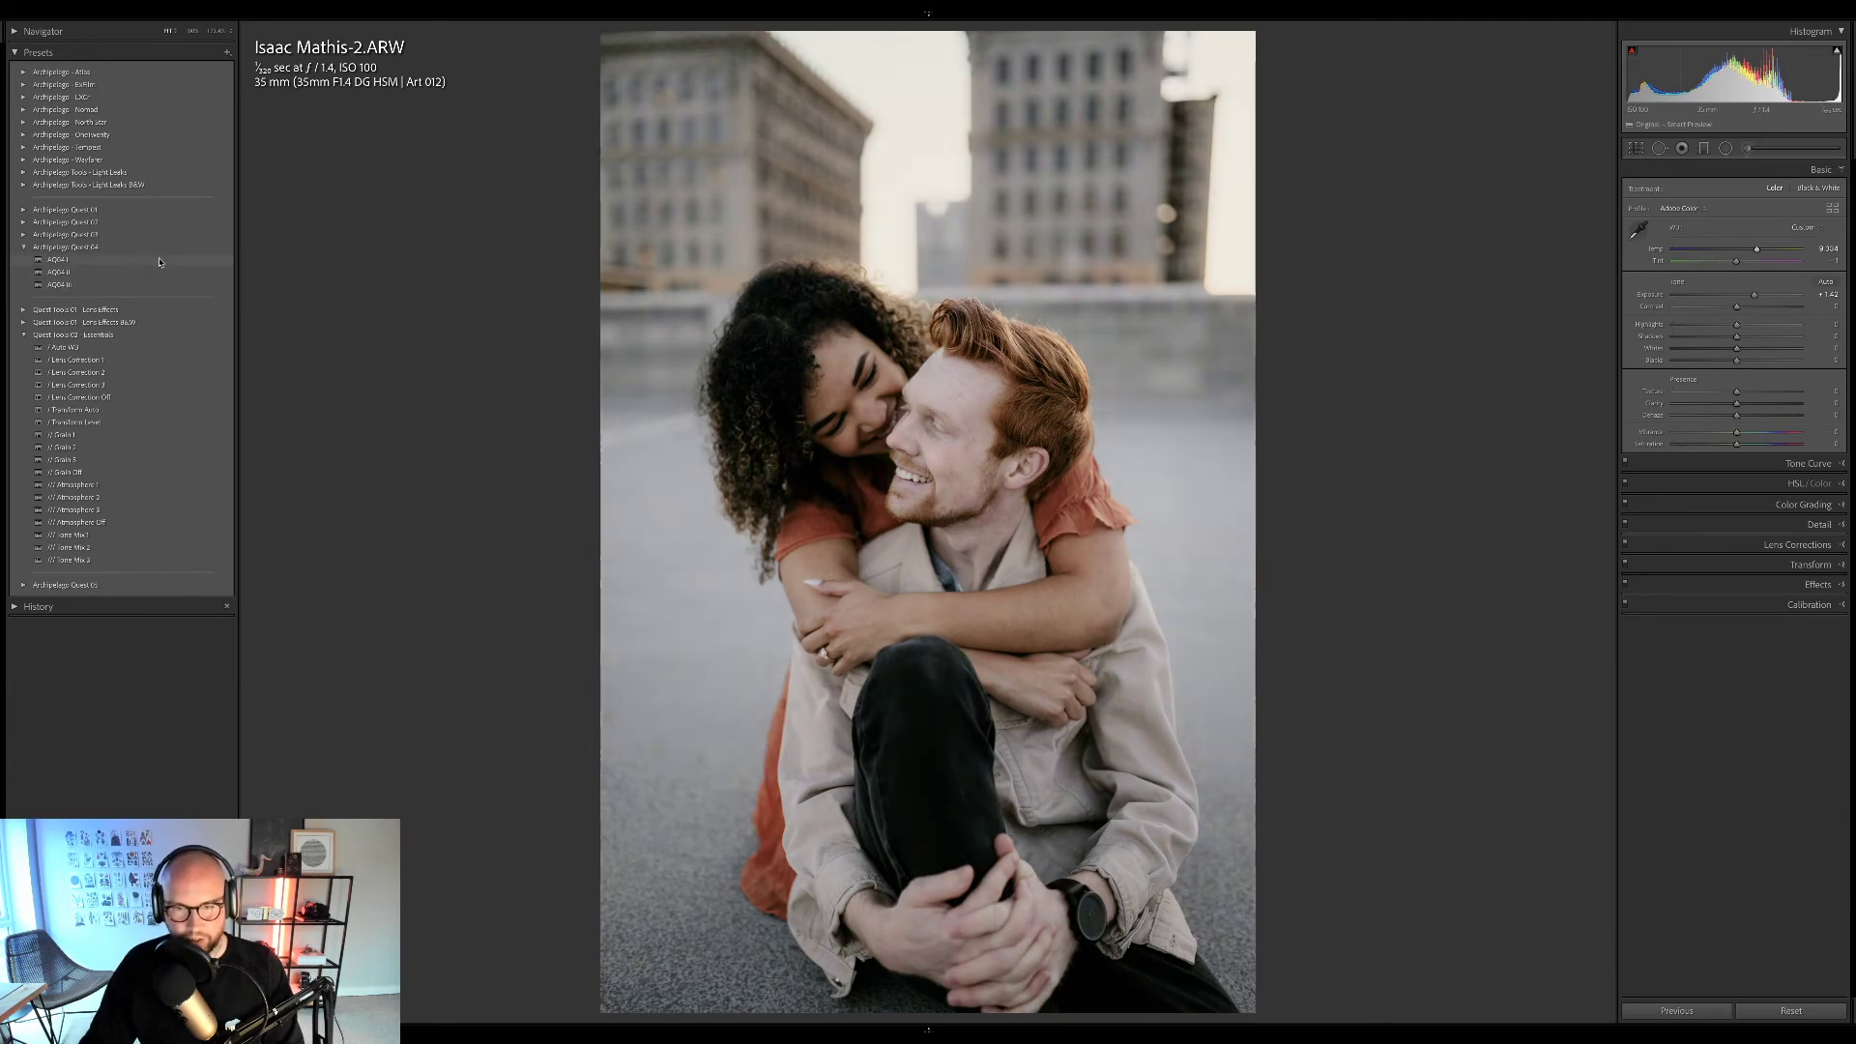
# Apply AQ04 II at 200 Profile Amount, lower Exposure slightly, and compare Before/After.
pyautogui.click(160, 273)
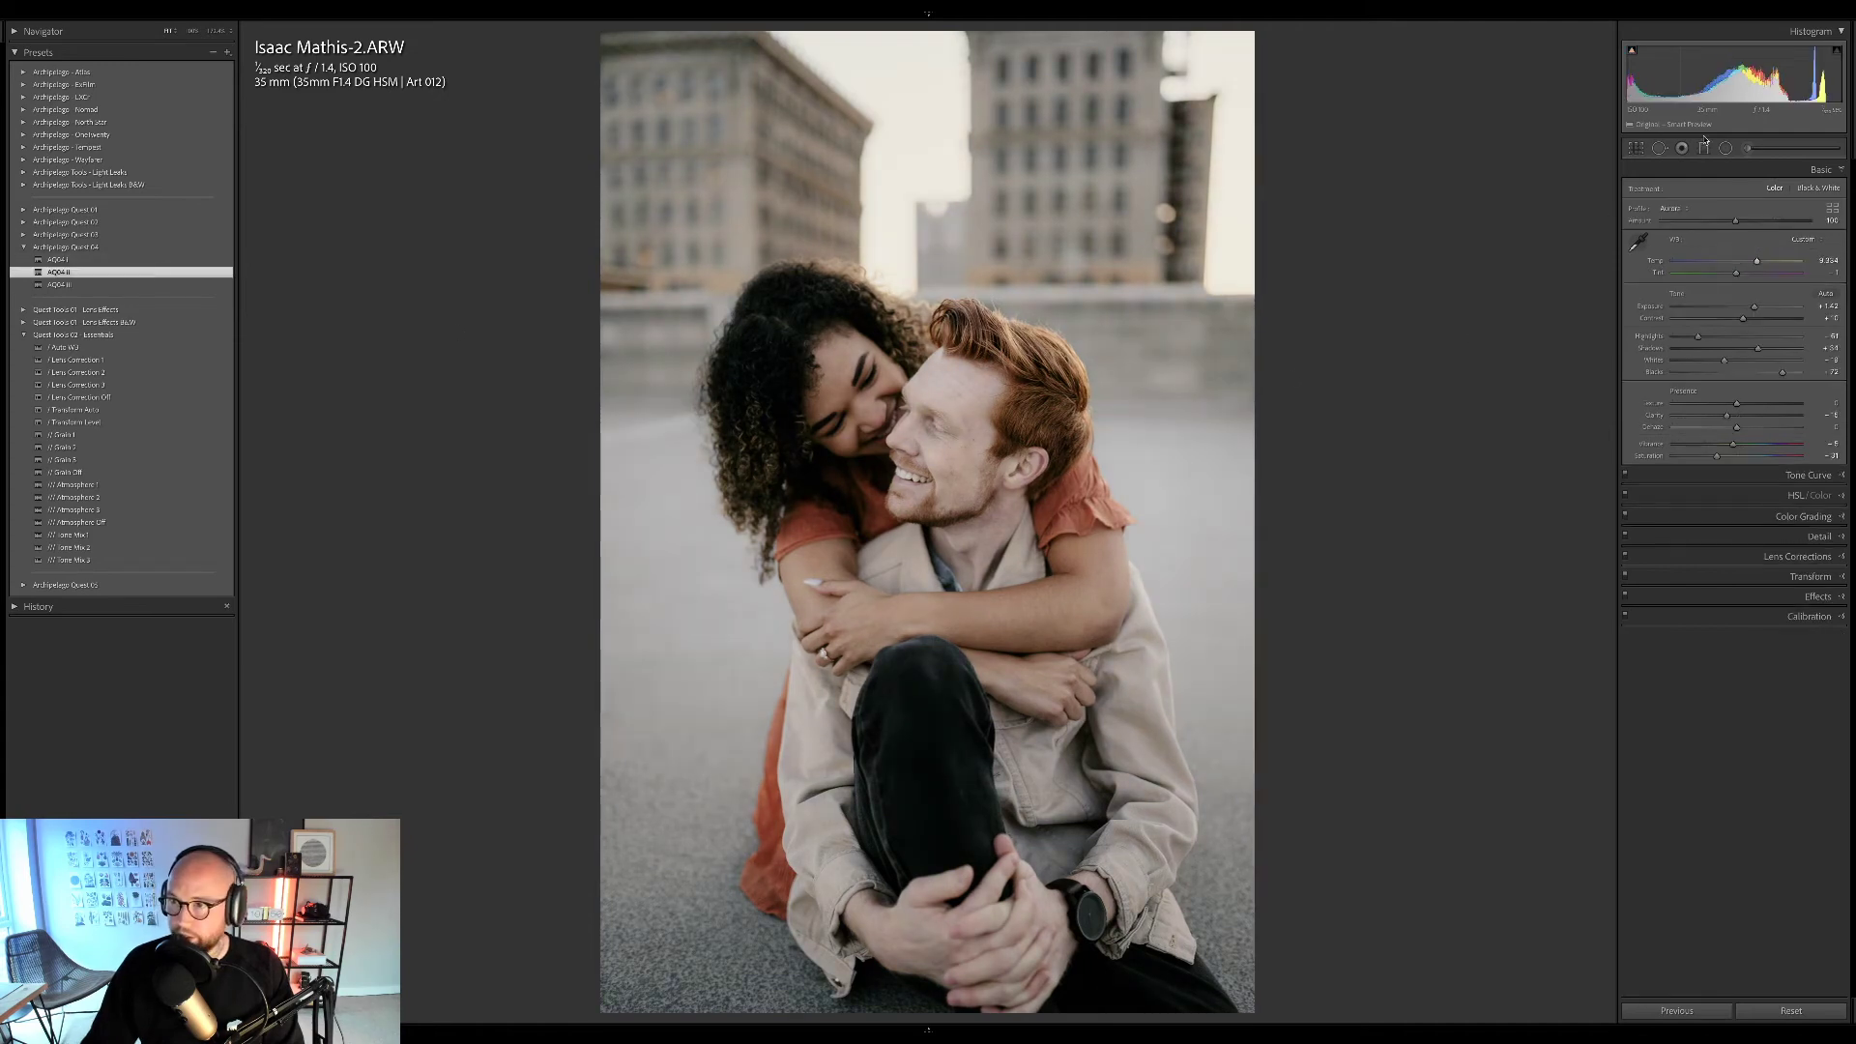
pyautogui.moveTo(1736, 223); pyautogui.dragTo(1704, 242)
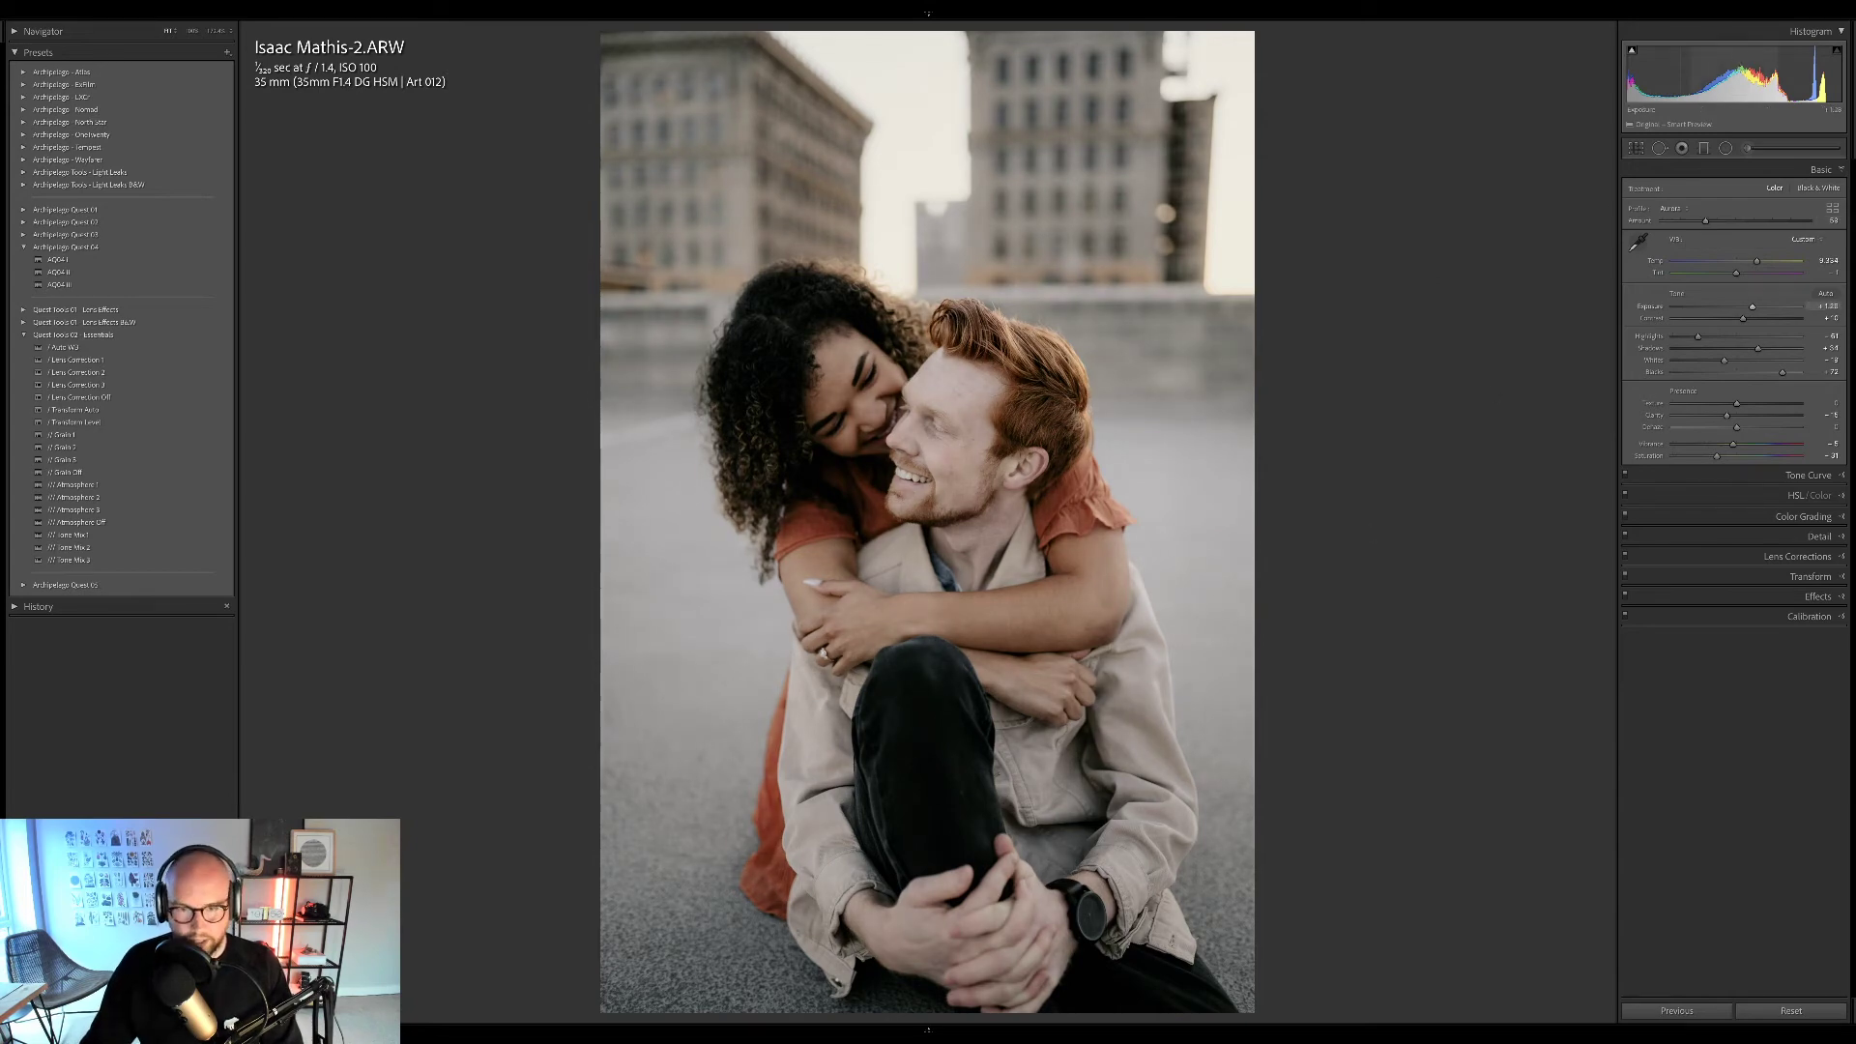
pyautogui.moveTo(1739, 64); pyautogui.dragTo(1708, 55)
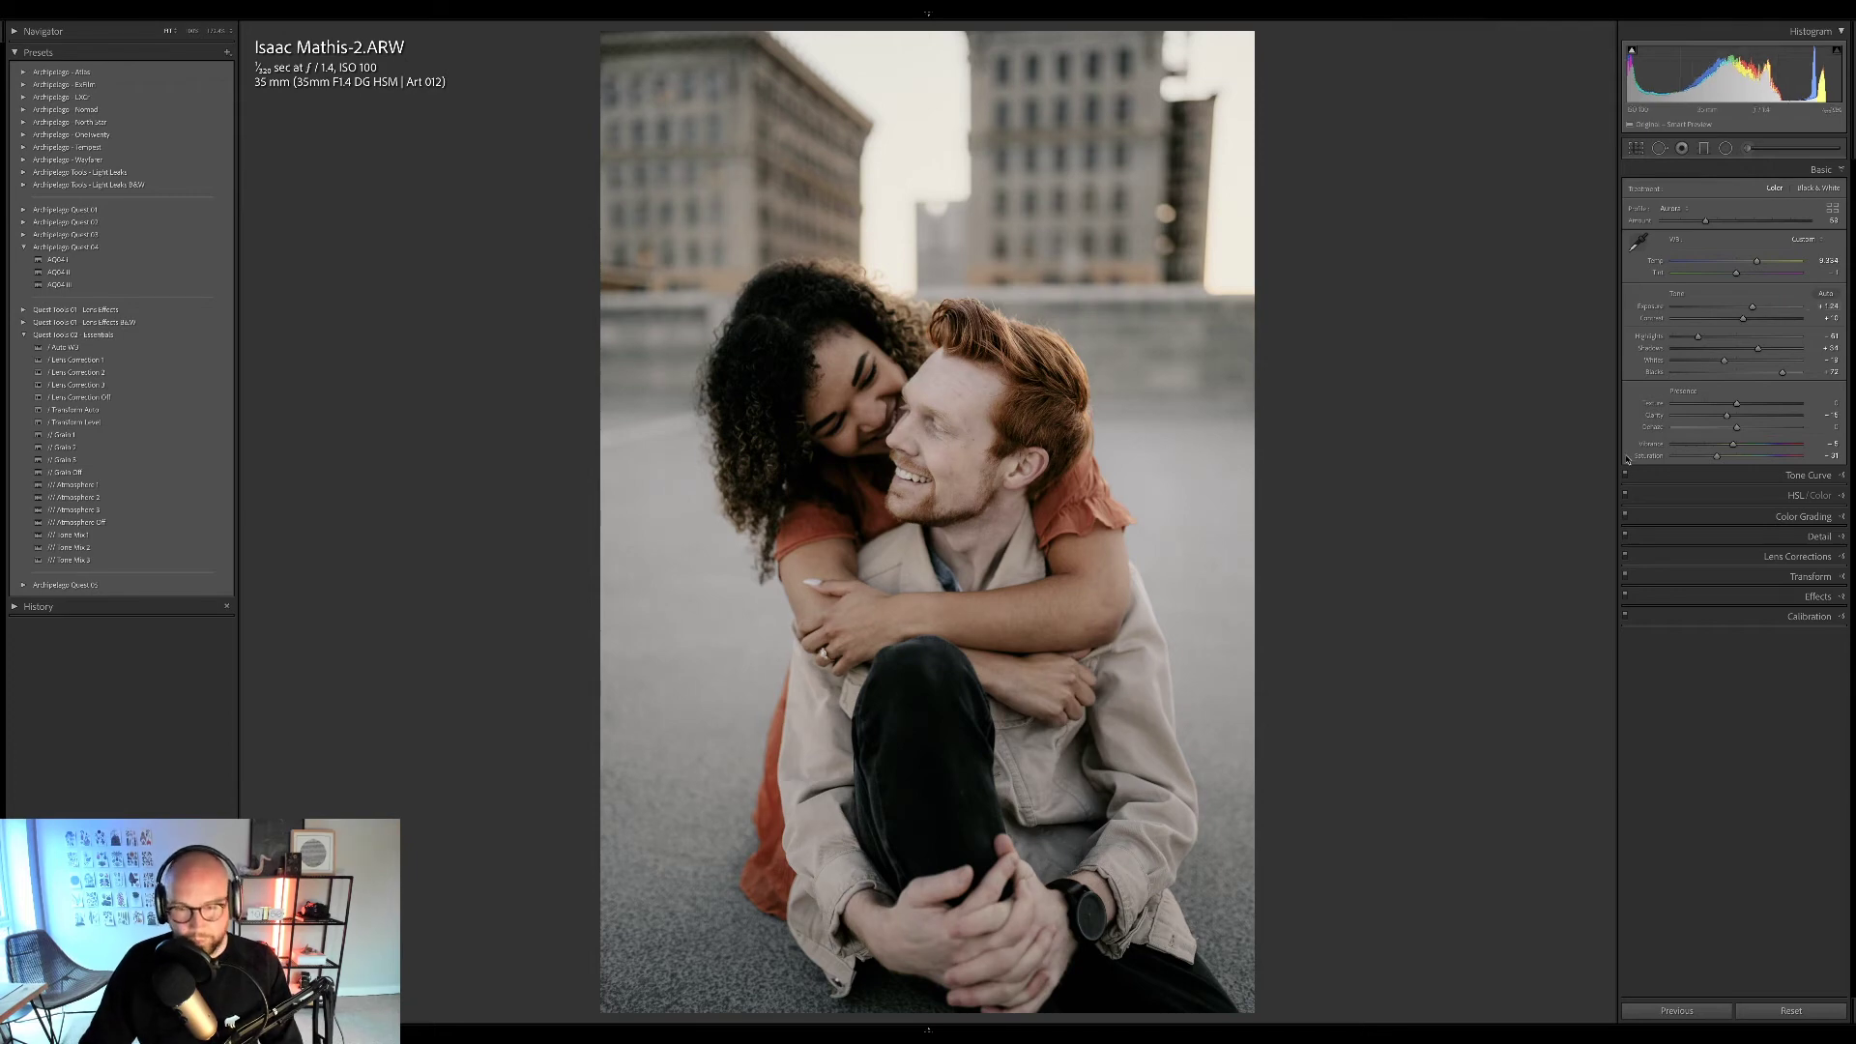
pyautogui.press('y')
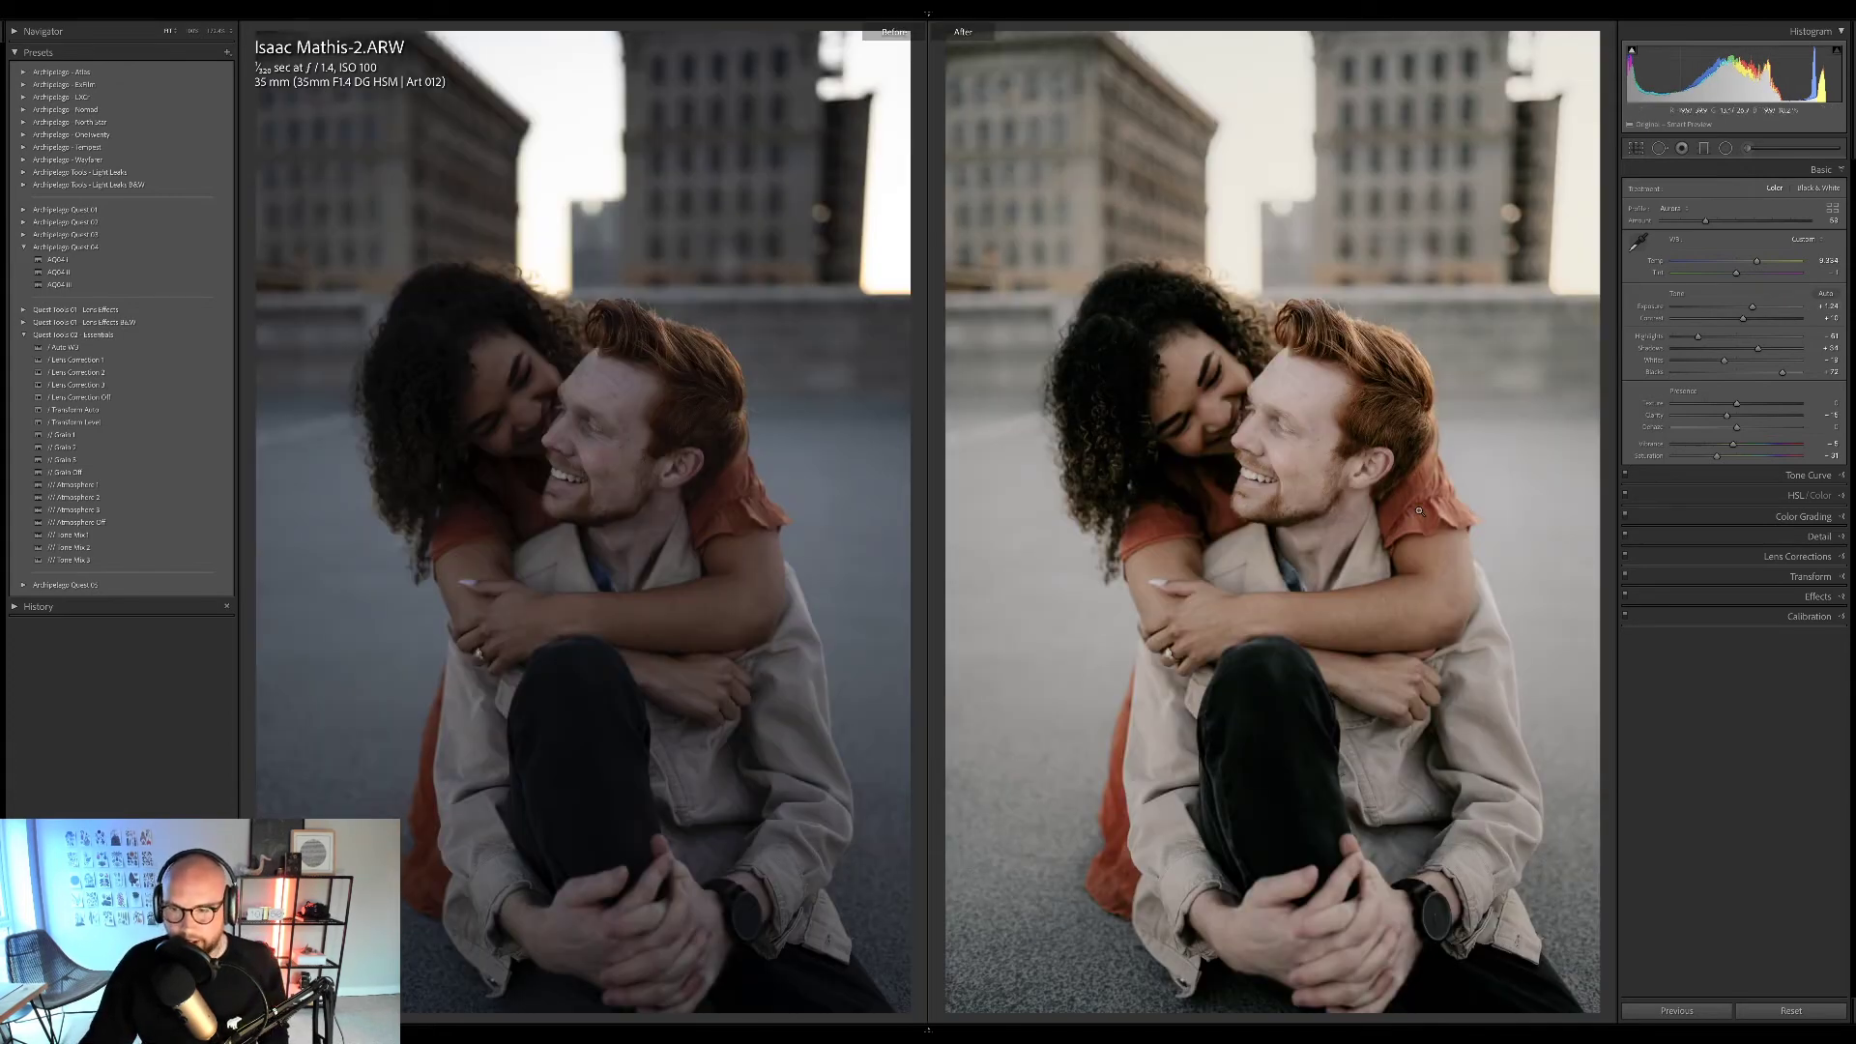
# Pull the rooftop photo's Exposure down a little in the histogram.
pyautogui.moveTo(1741, 60); pyautogui.dragTo(1717, 66)
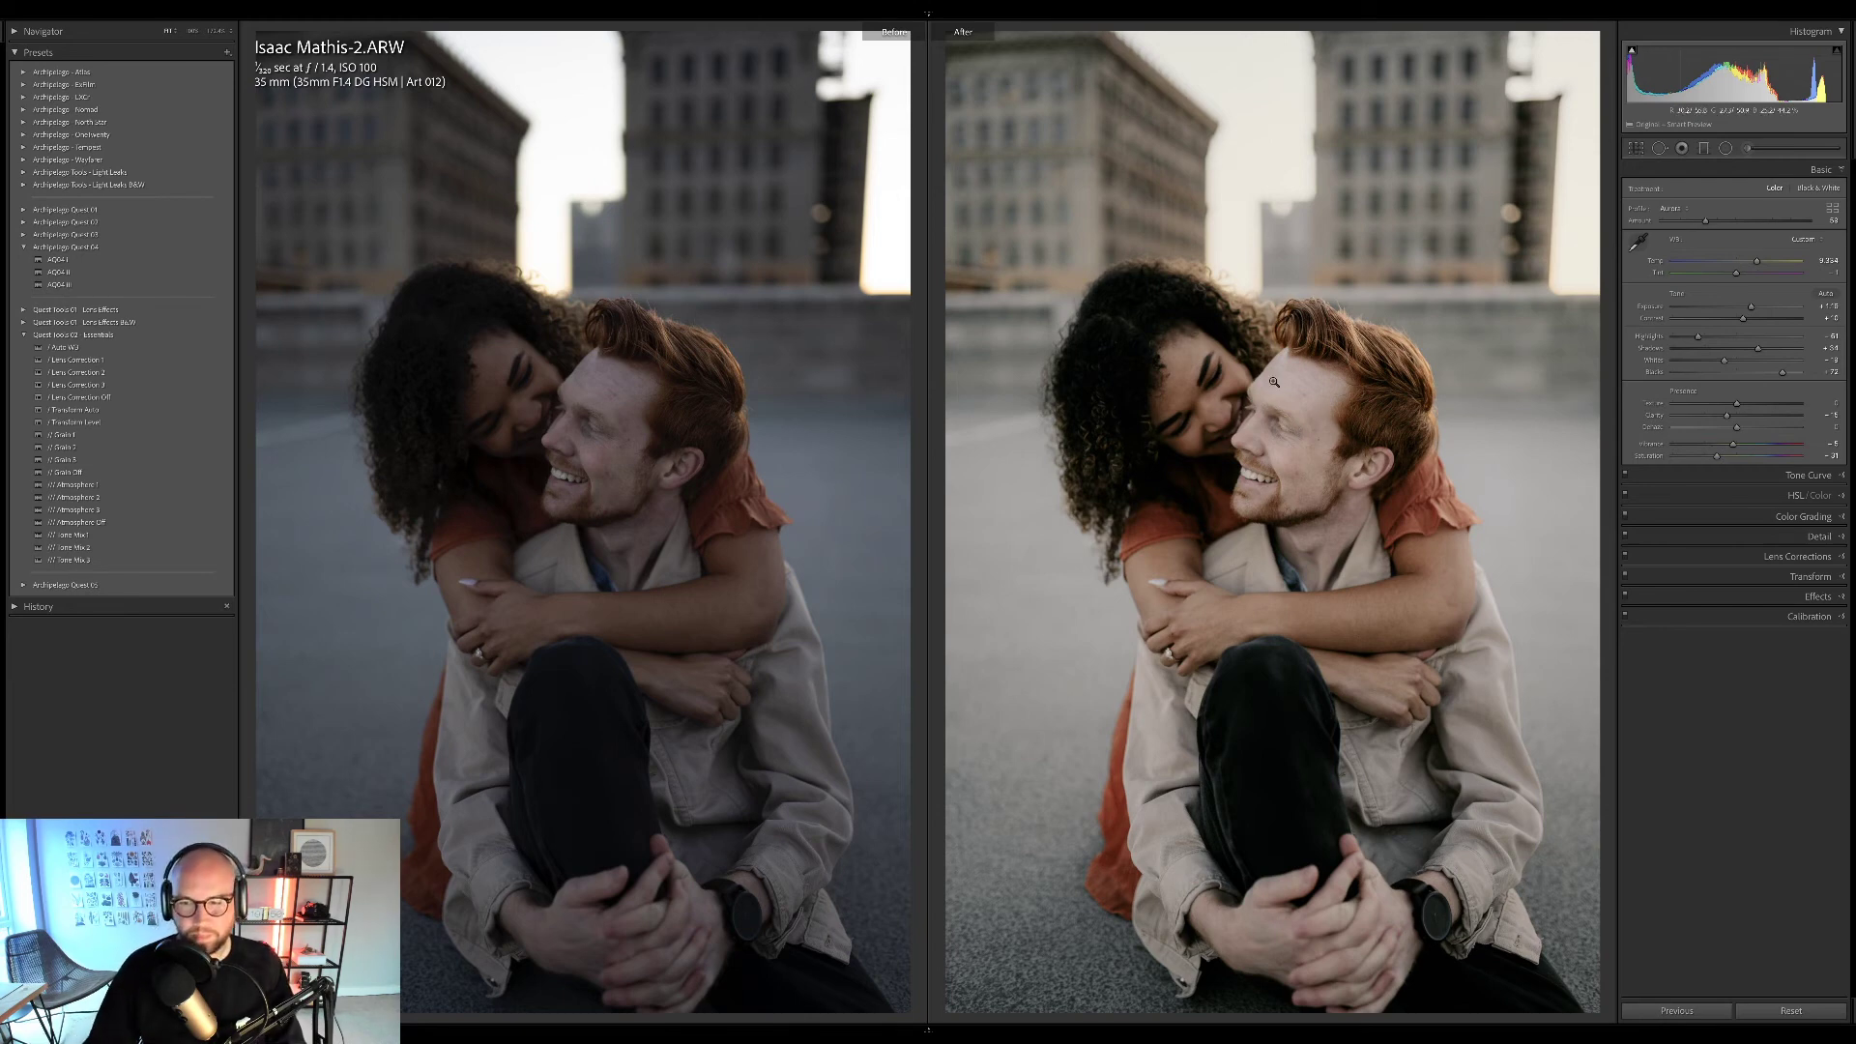
# Open the crowned bride photo in Develop, slightly brightening Exposure and warming Temp.
pyautogui.press('g')
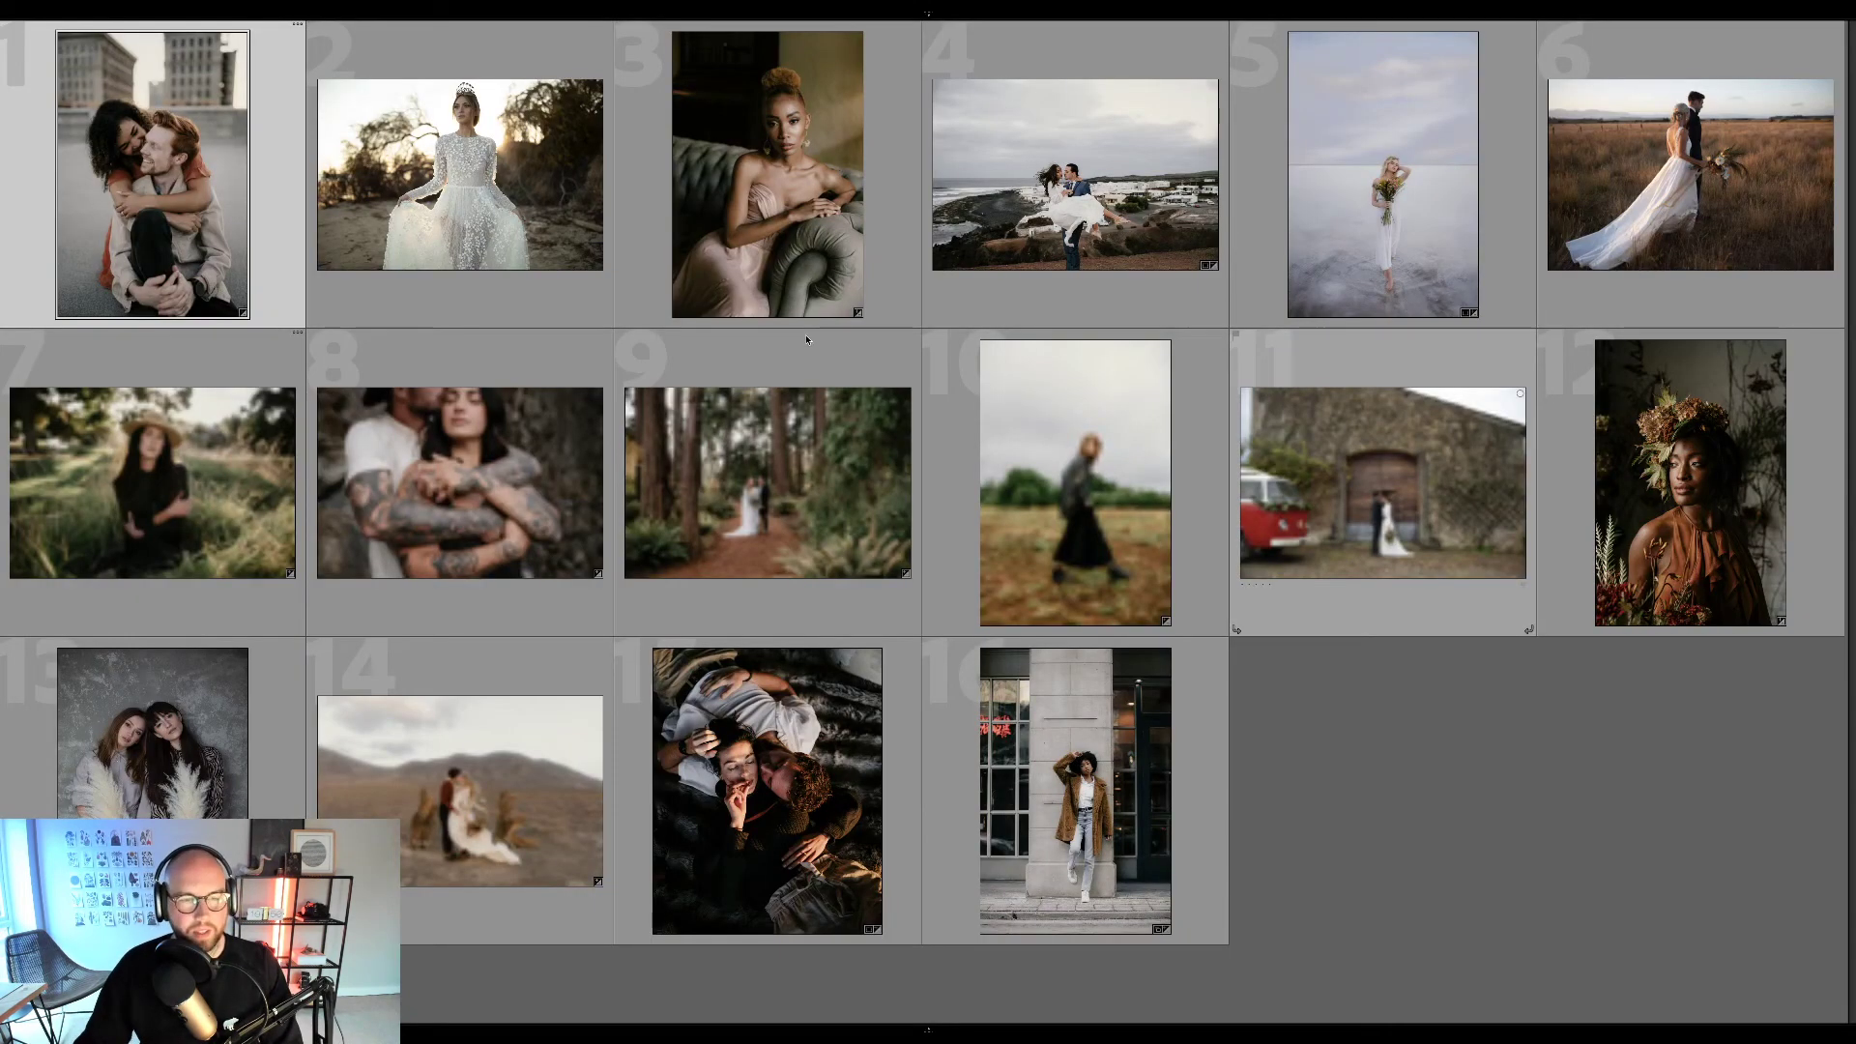
pyautogui.click(502, 209)
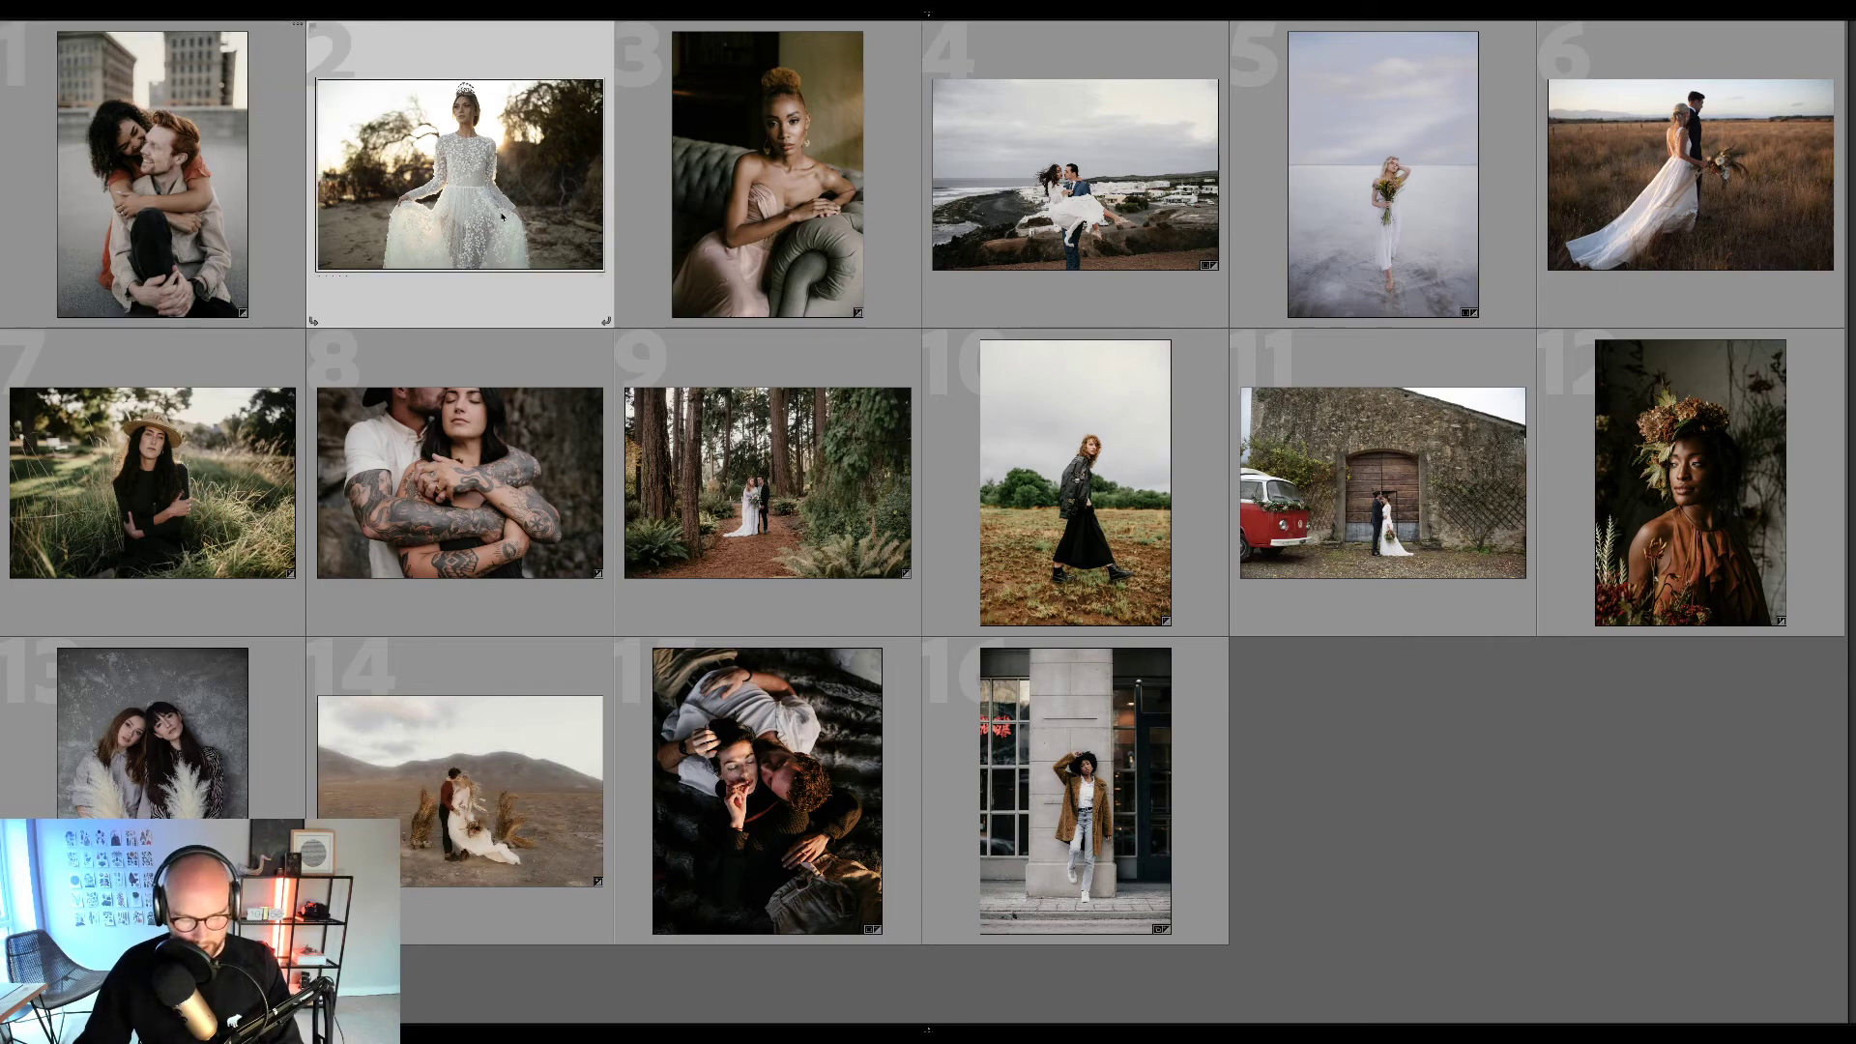
pyautogui.press('d')
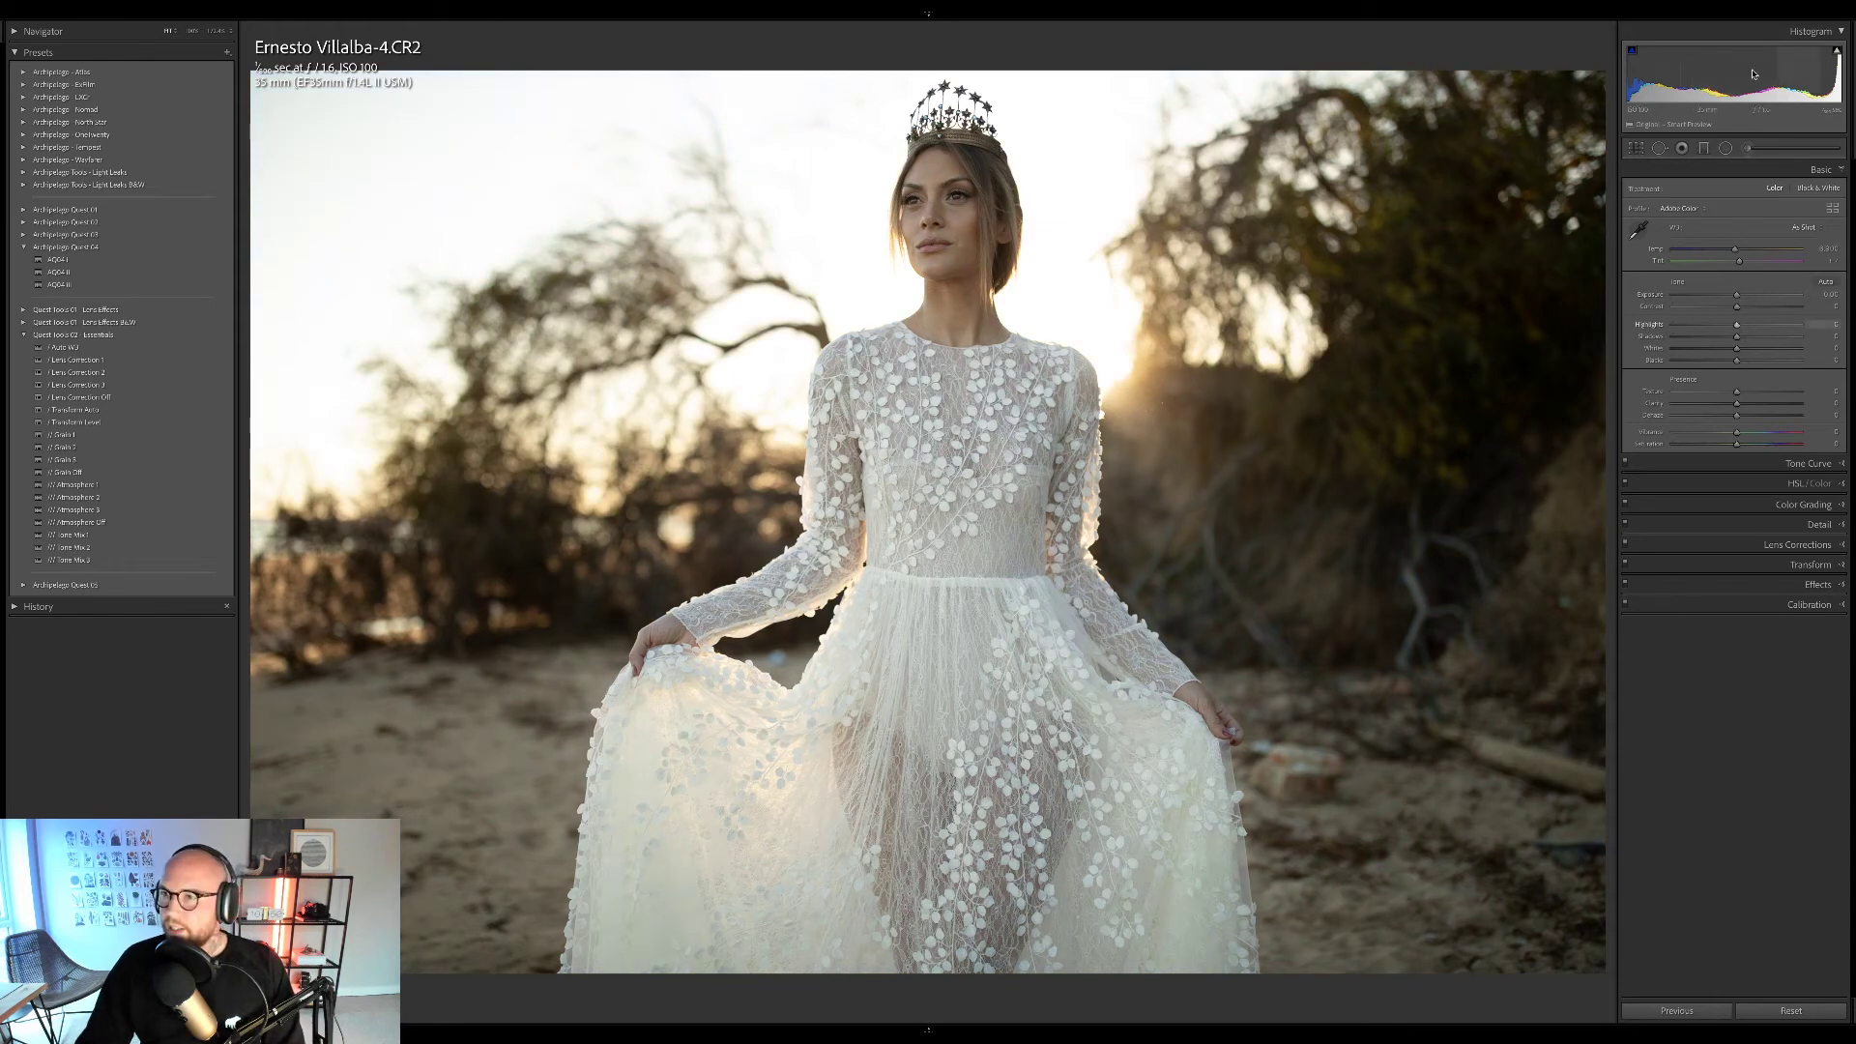
pyautogui.moveTo(1735, 72); pyautogui.dragTo(1762, 73)
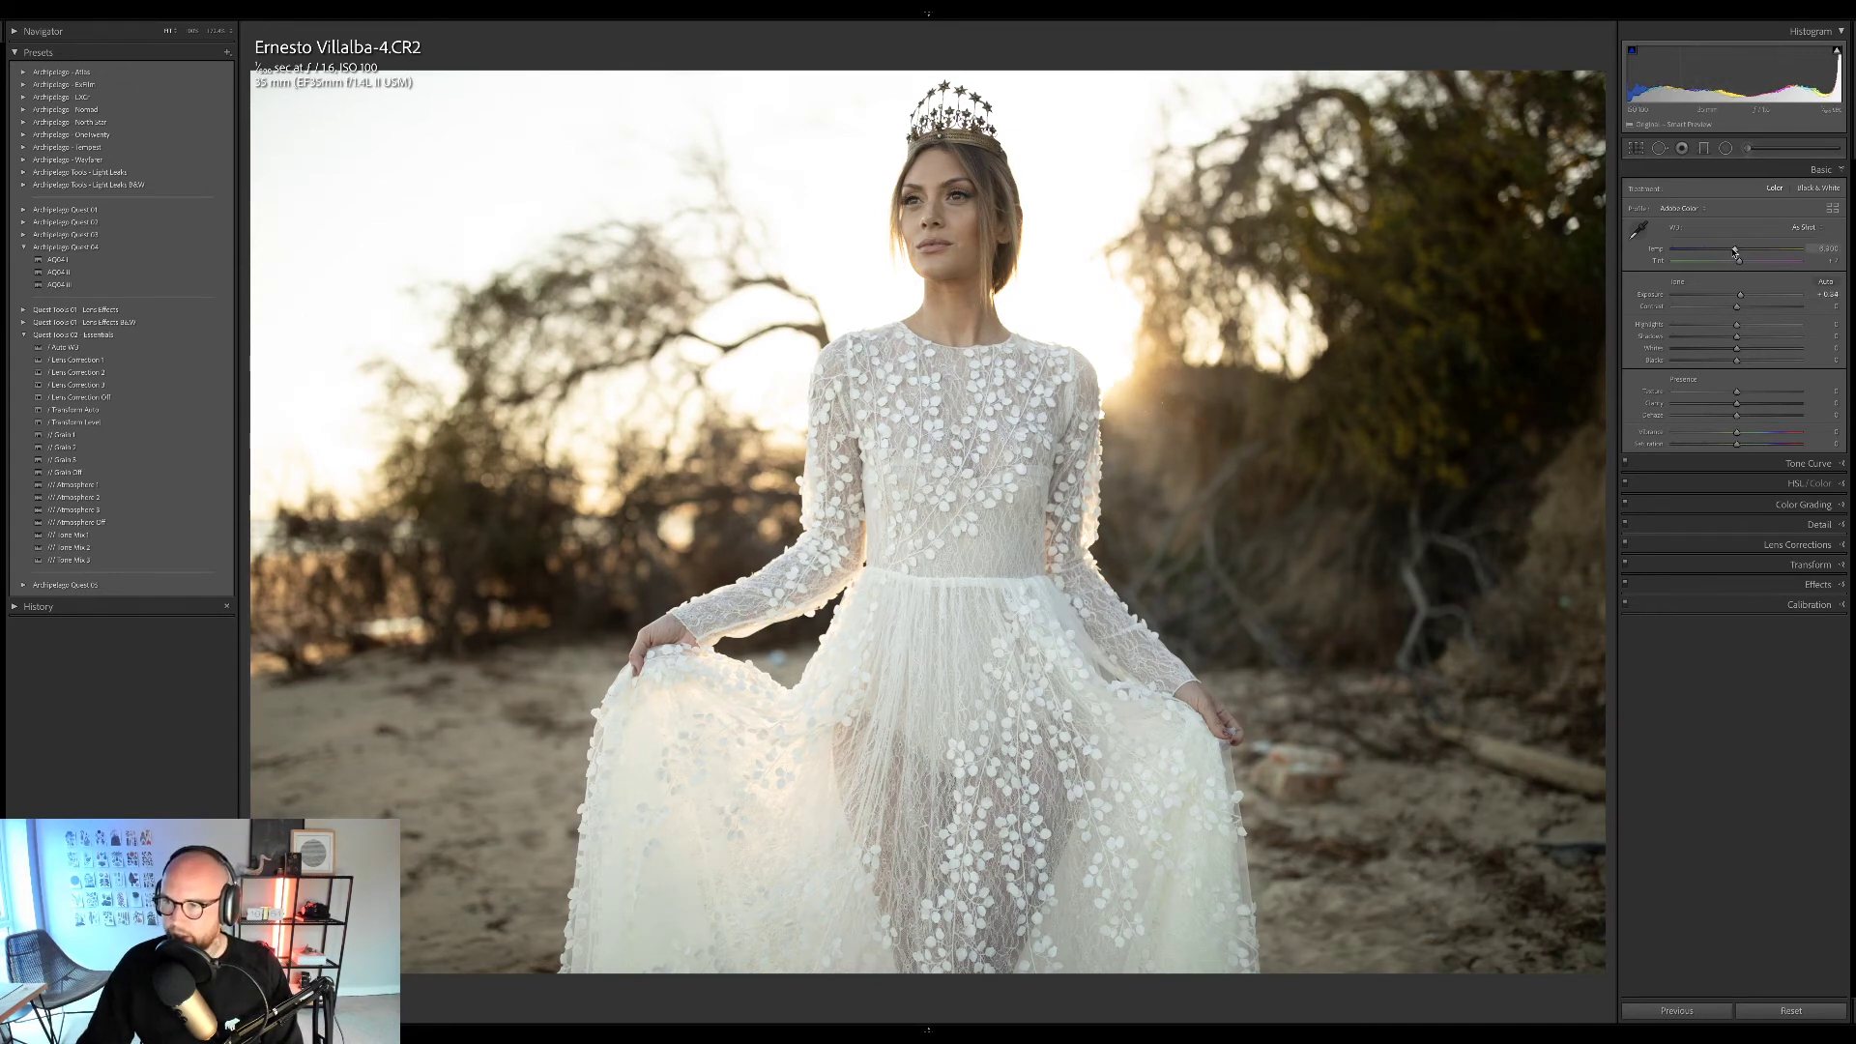
pyautogui.moveTo(1735, 250); pyautogui.dragTo(1738, 250)
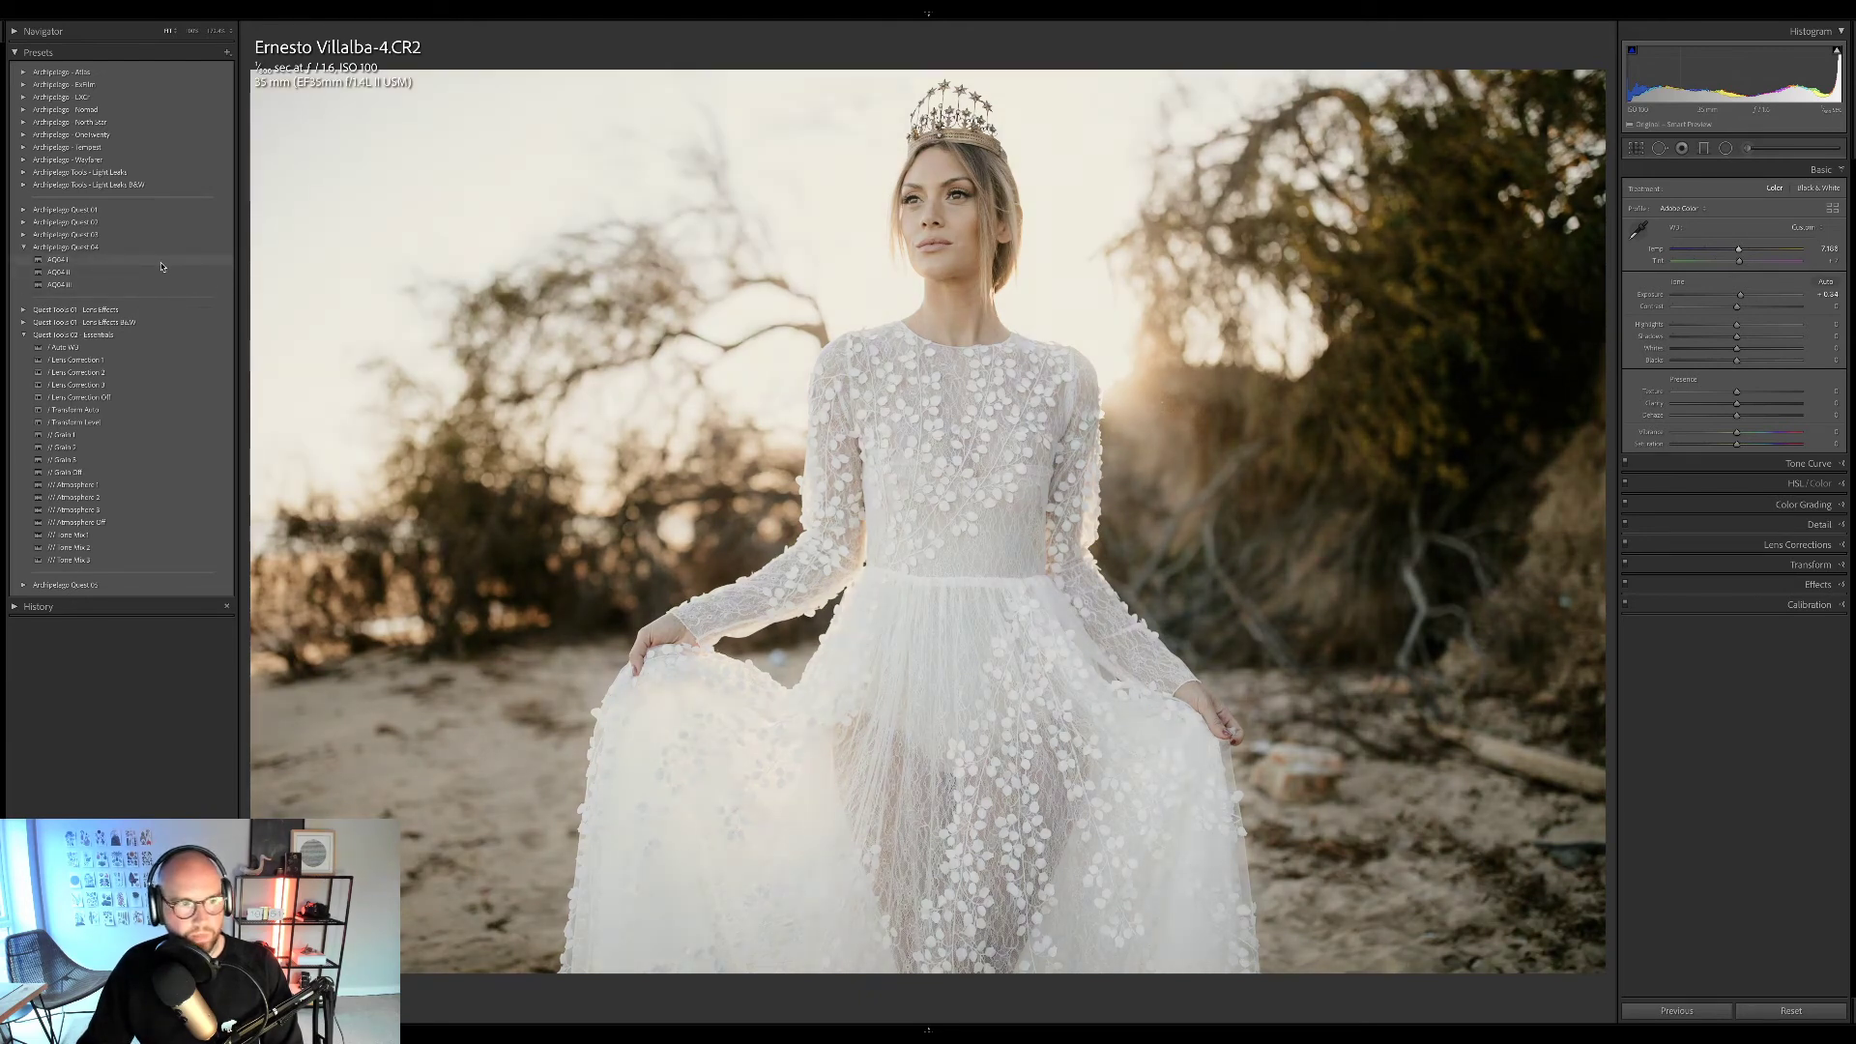
# Apply the AQ04 I preset and settle its Profile Amount at about 158.
pyautogui.click(162, 263)
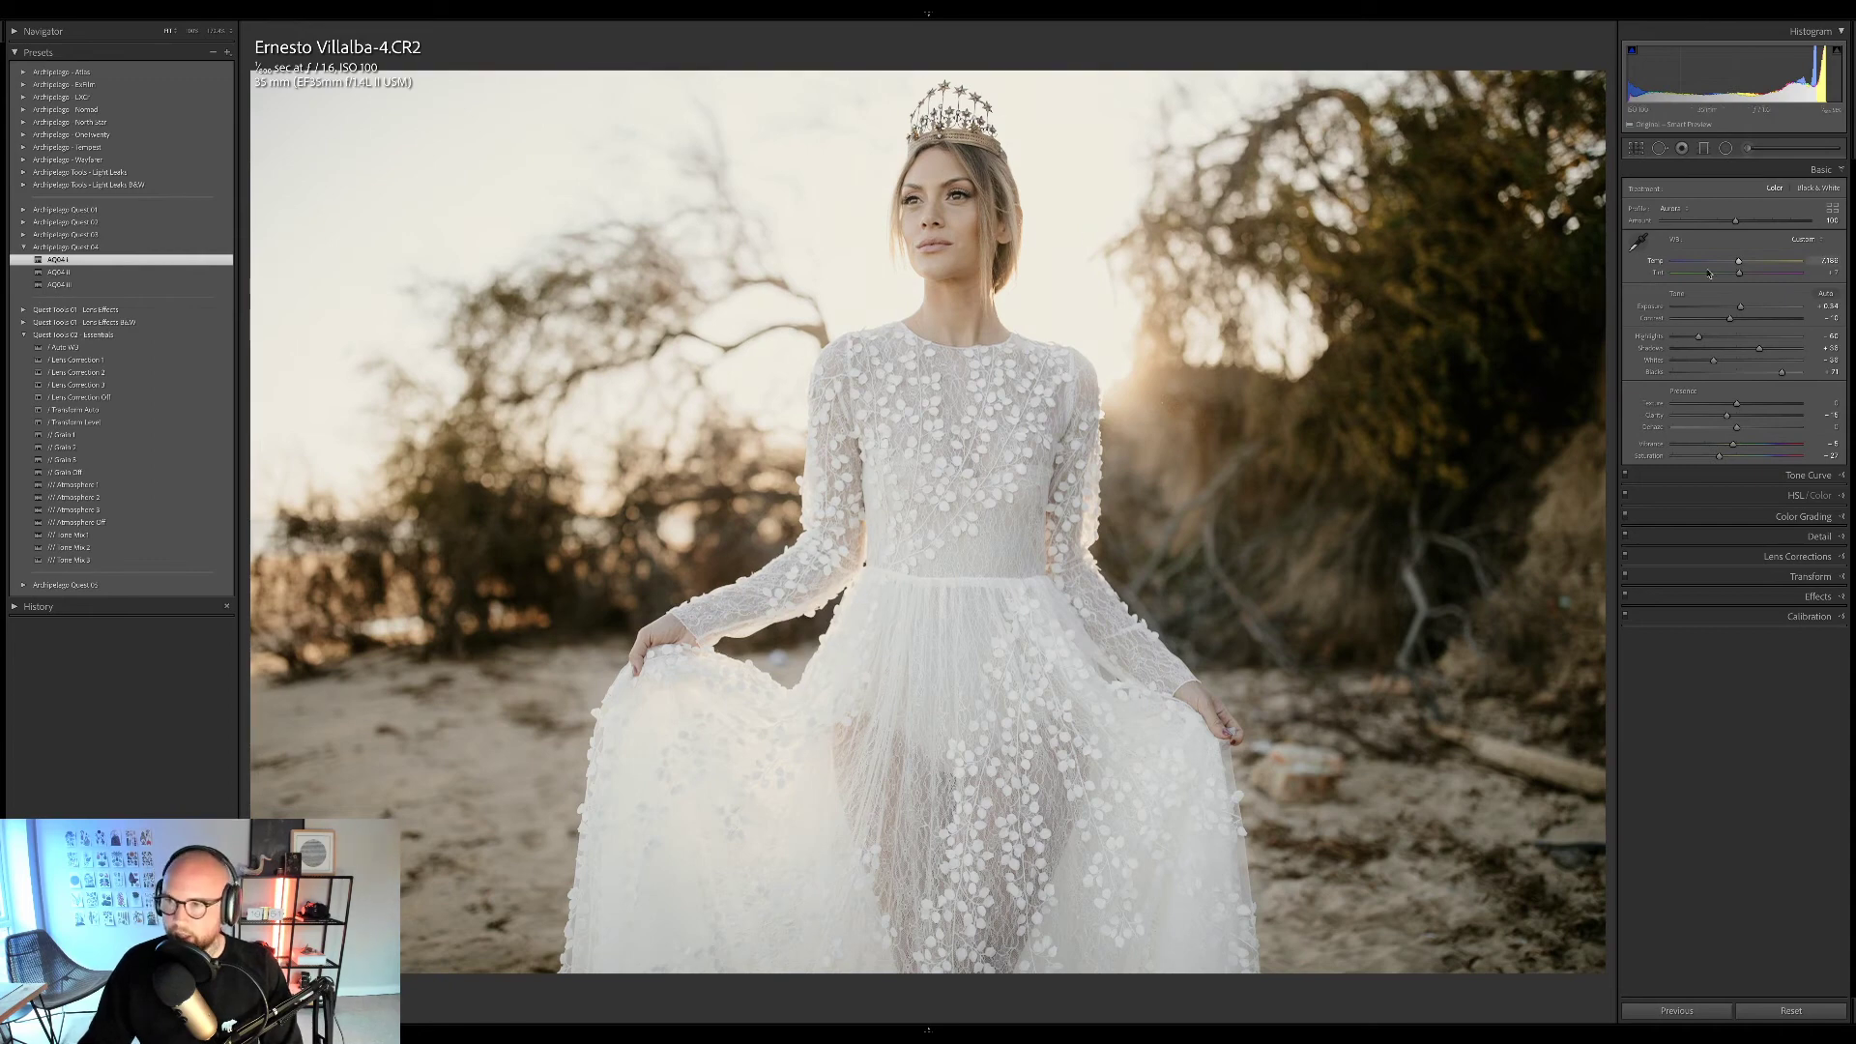
pyautogui.moveTo(1740, 306); pyautogui.dragTo(1739, 307)
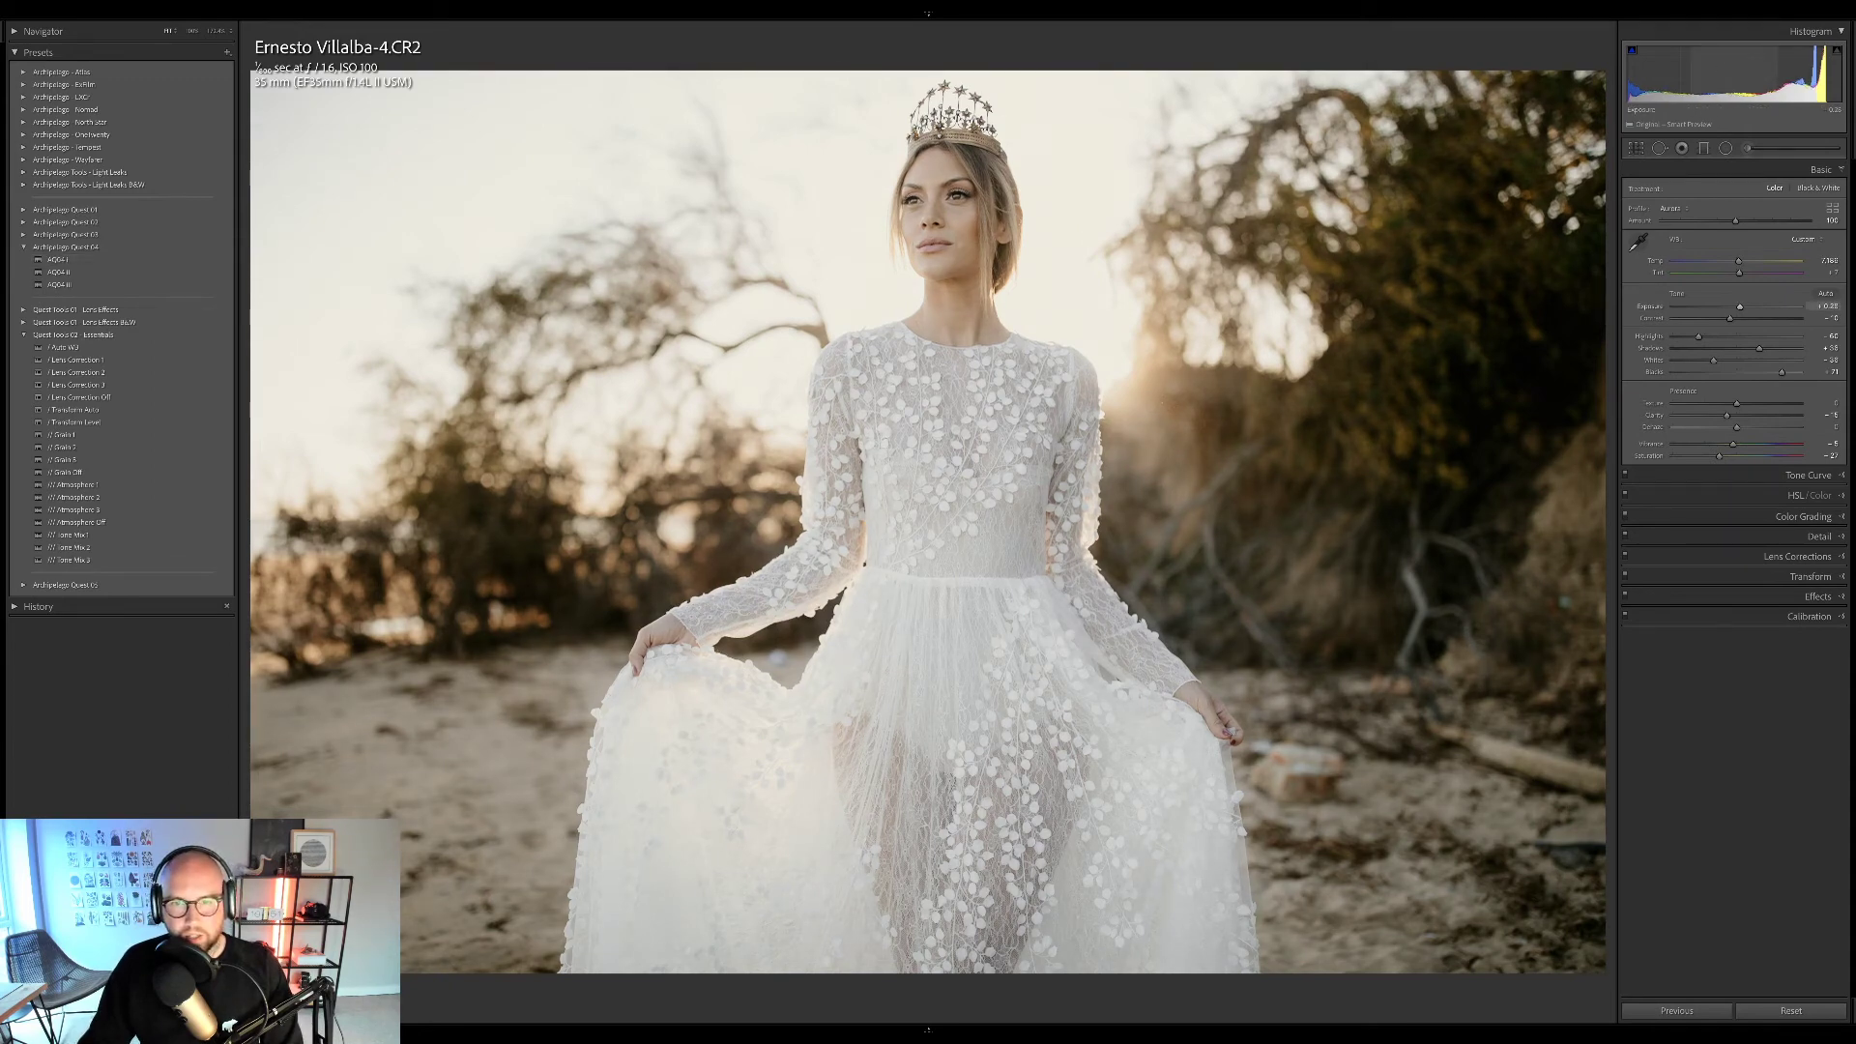
pyautogui.moveTo(1736, 222); pyautogui.dragTo(1781, 239)
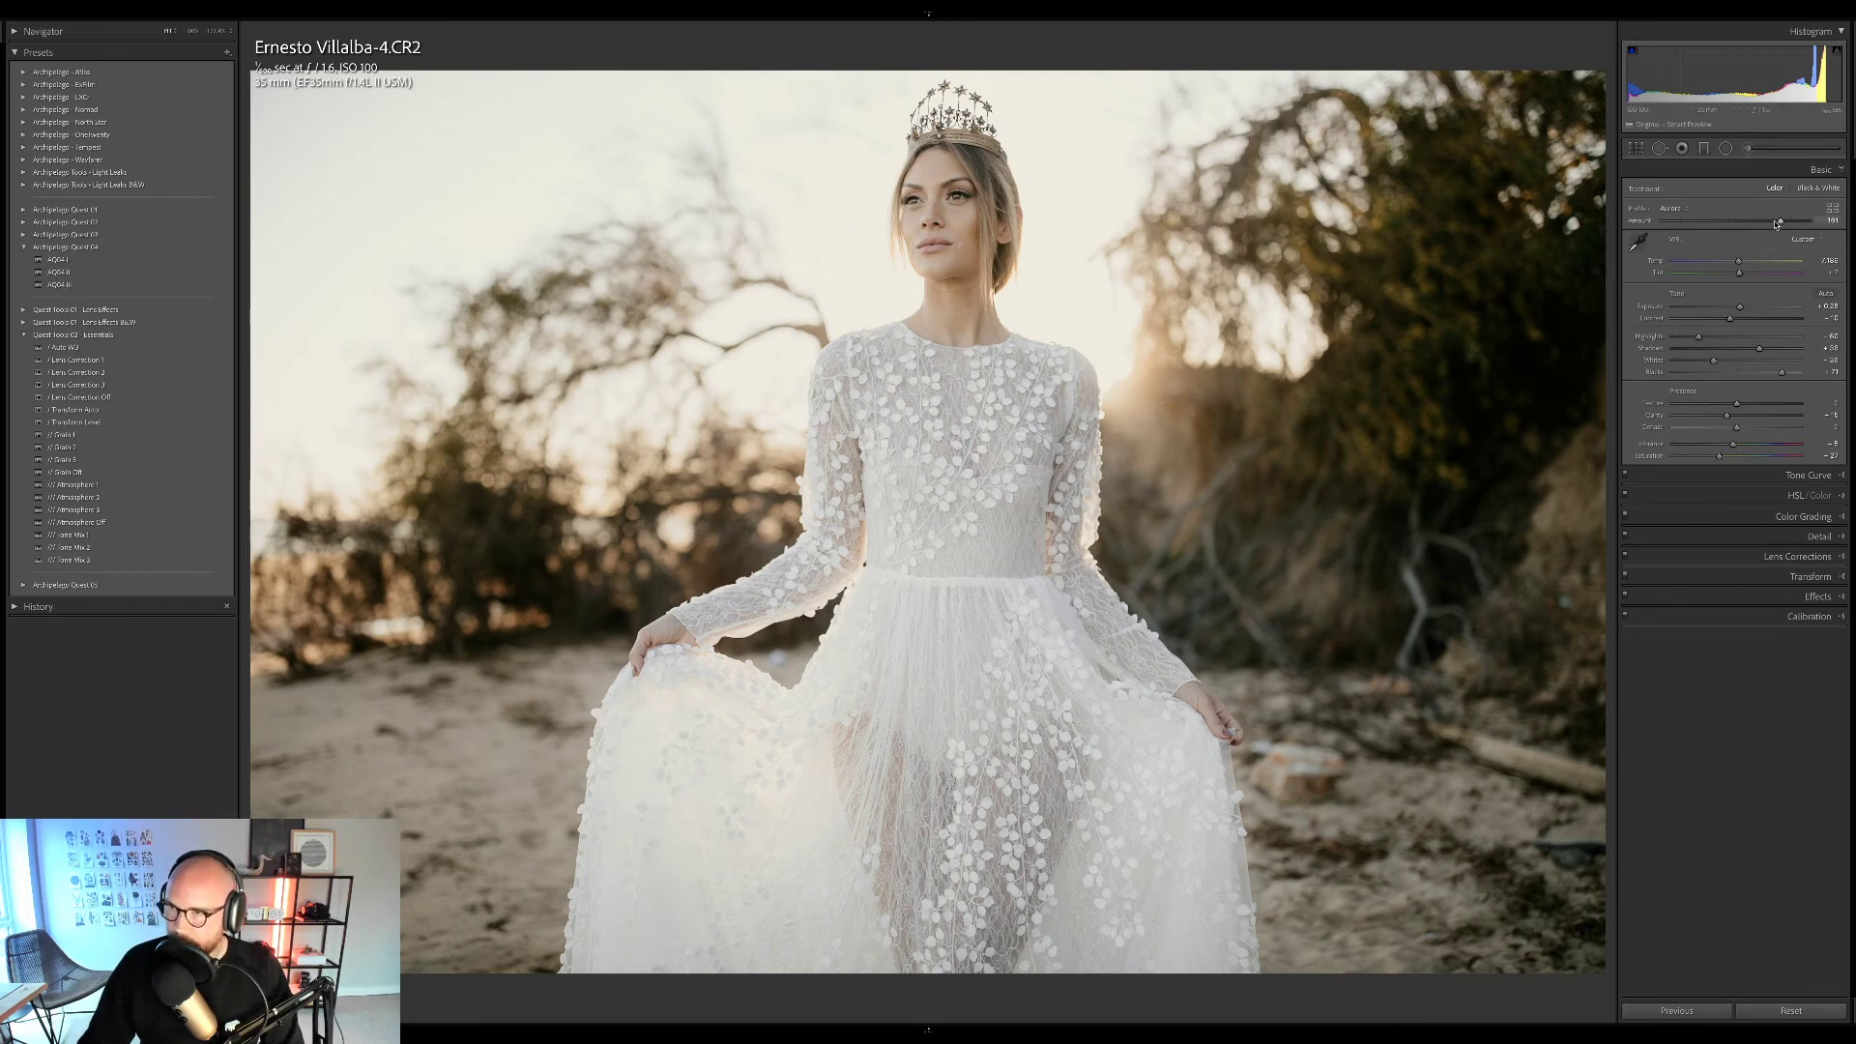
pyautogui.moveTo(1782, 222); pyautogui.dragTo(1680, 239)
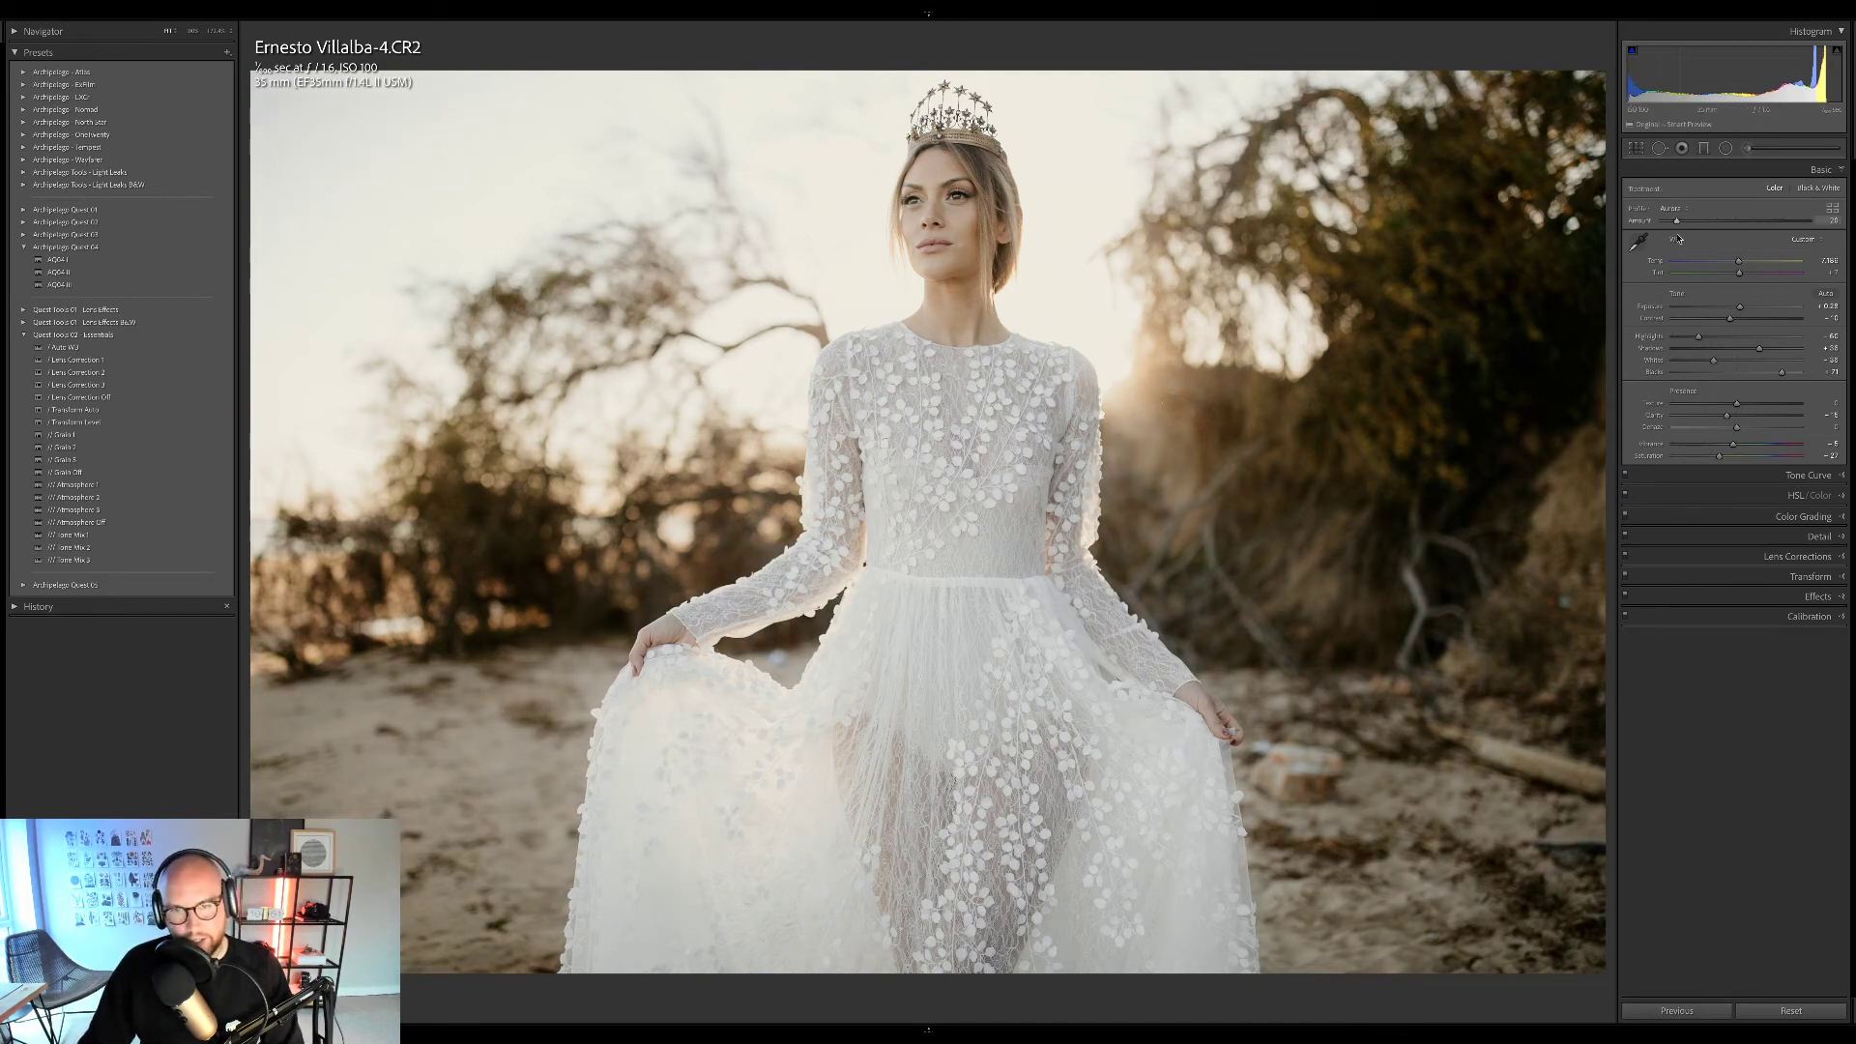
pyautogui.moveTo(1680, 238); pyautogui.dragTo(1771, 238)
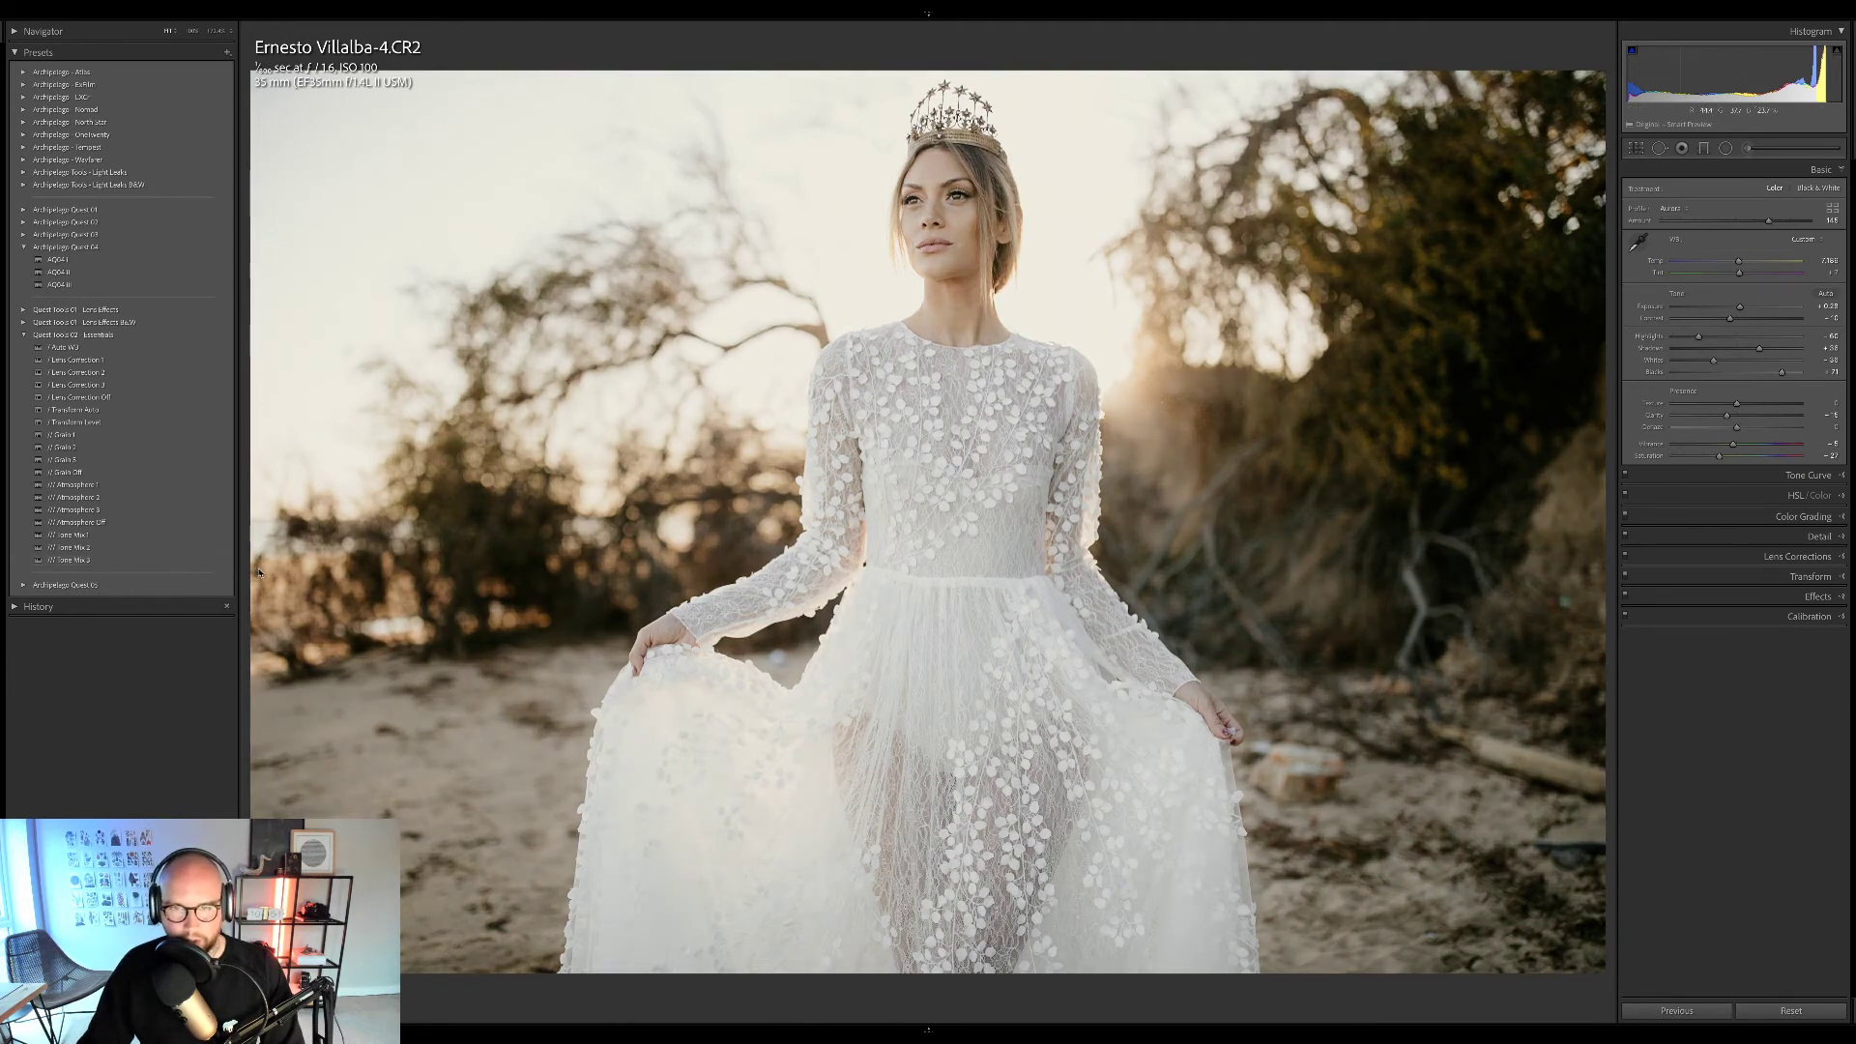
# Add Tone Mix 3, Atmosphere 2 and Grain 2 presets, lower Exposure, and compare Before/After.
pyautogui.click(170, 565)
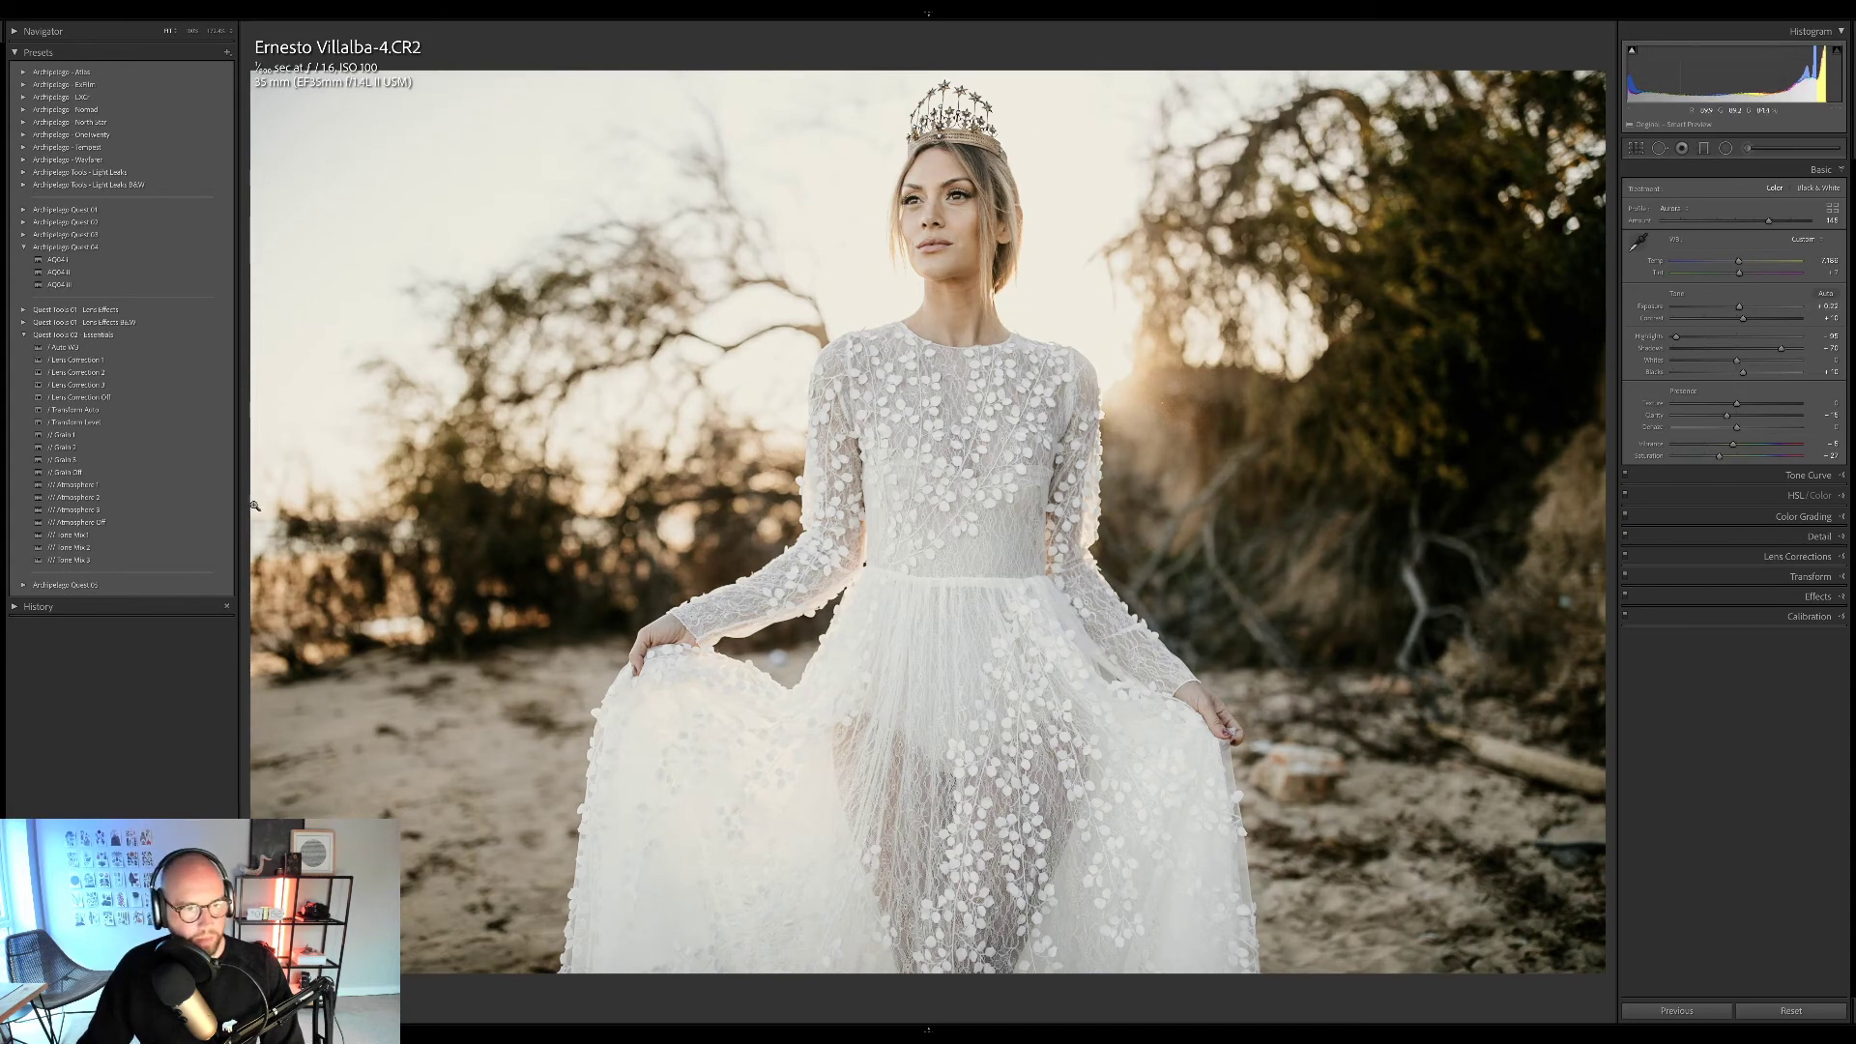
pyautogui.click(146, 499)
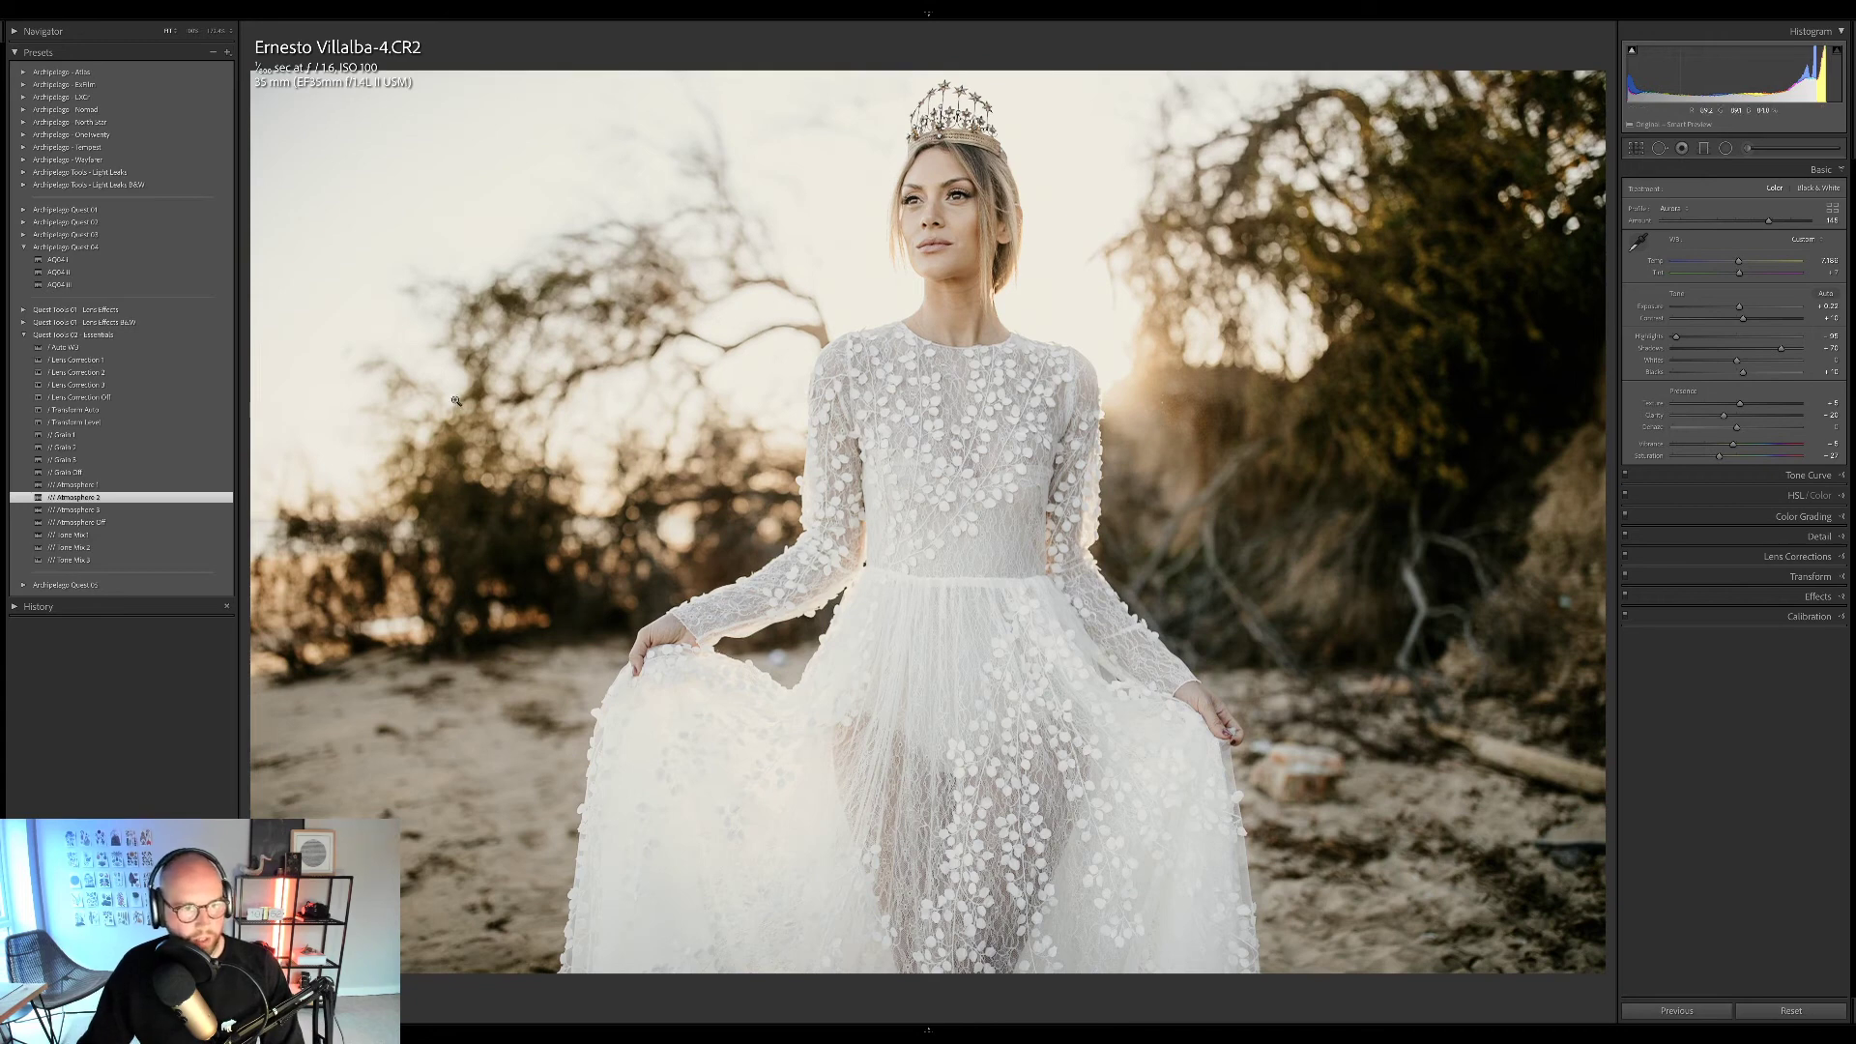
pyautogui.click(109, 446)
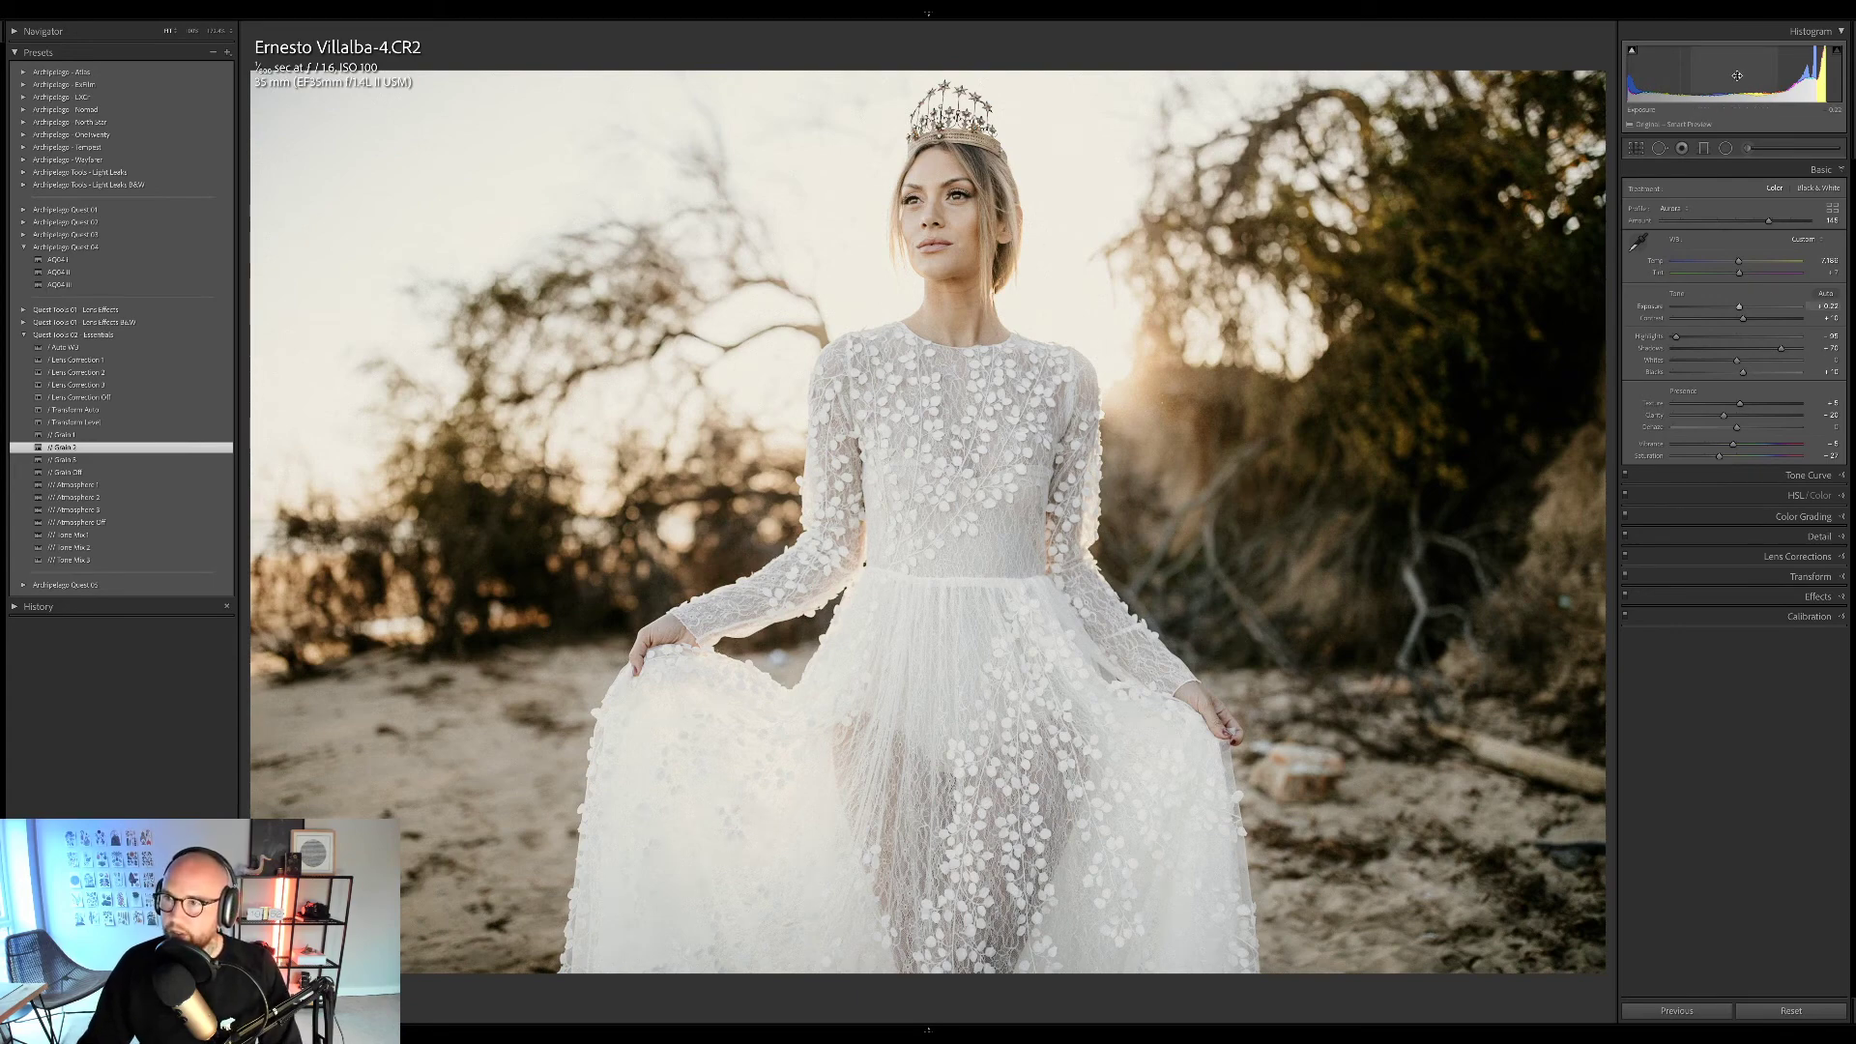
pyautogui.moveTo(1741, 75); pyautogui.dragTo(1735, 76)
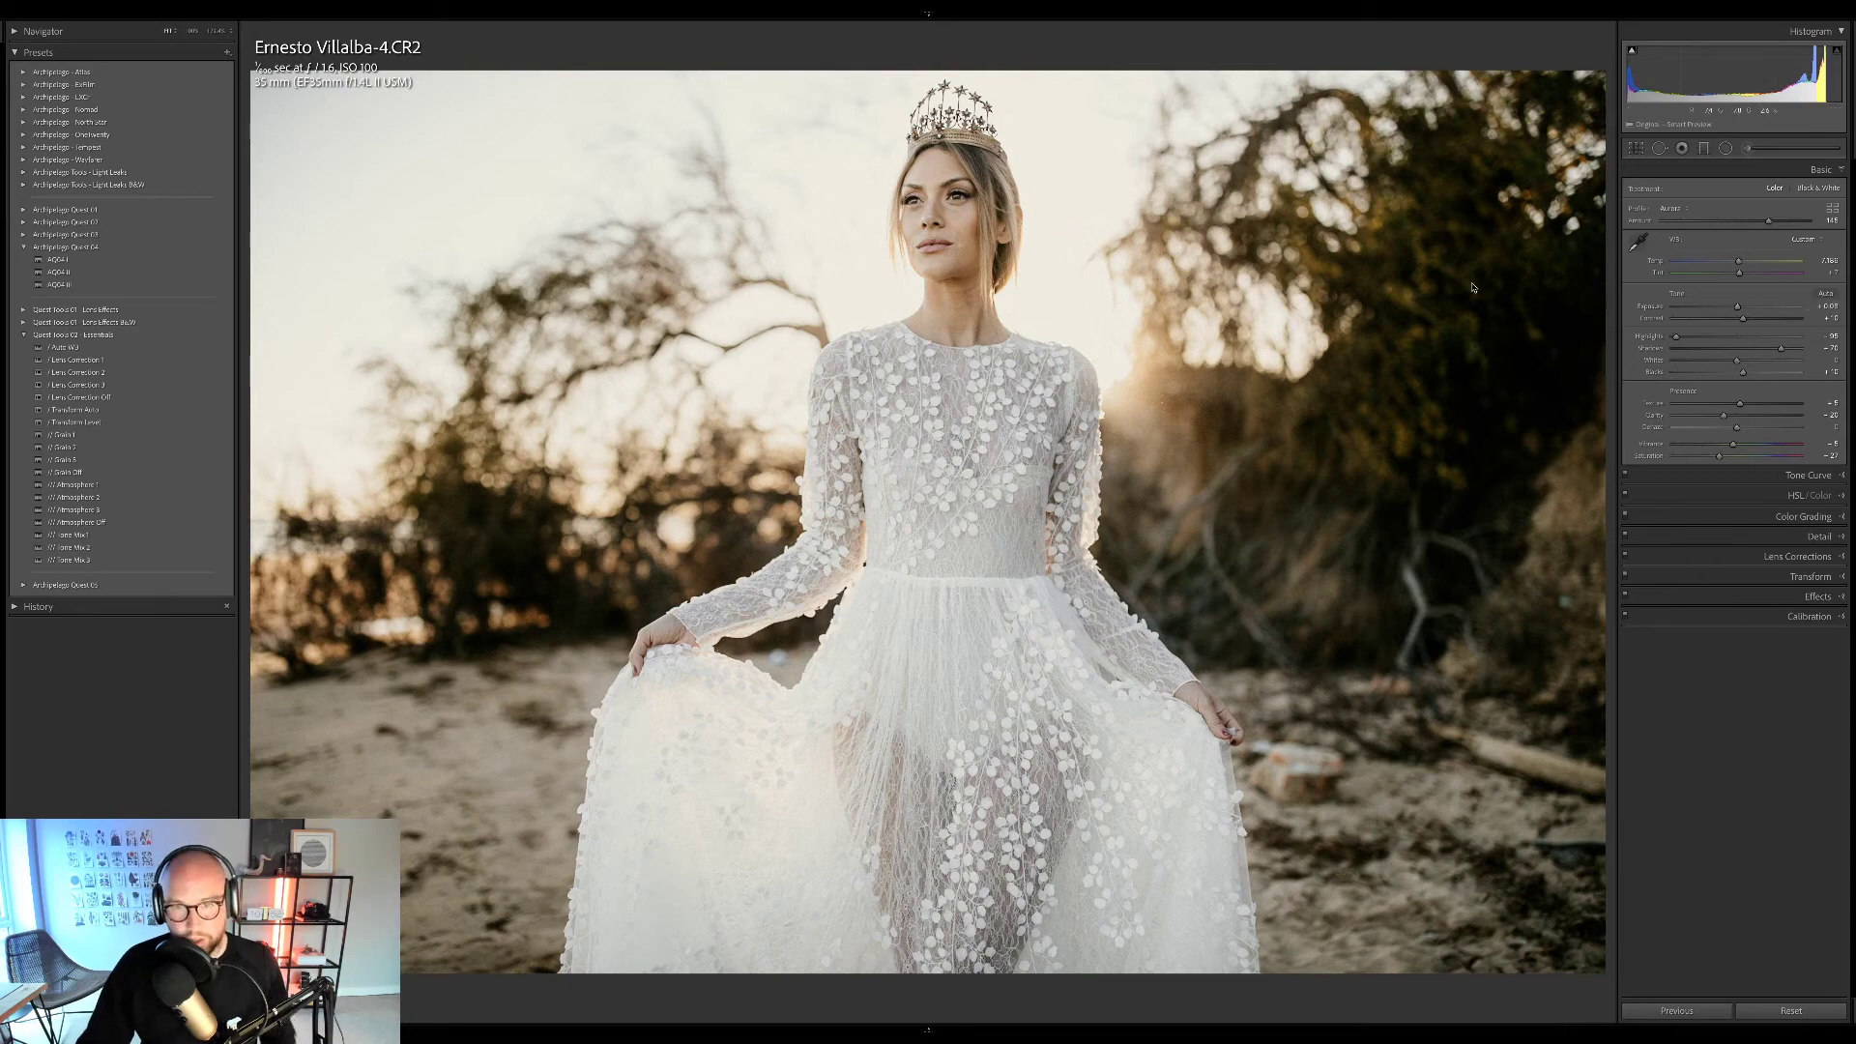
pyautogui.press('y')
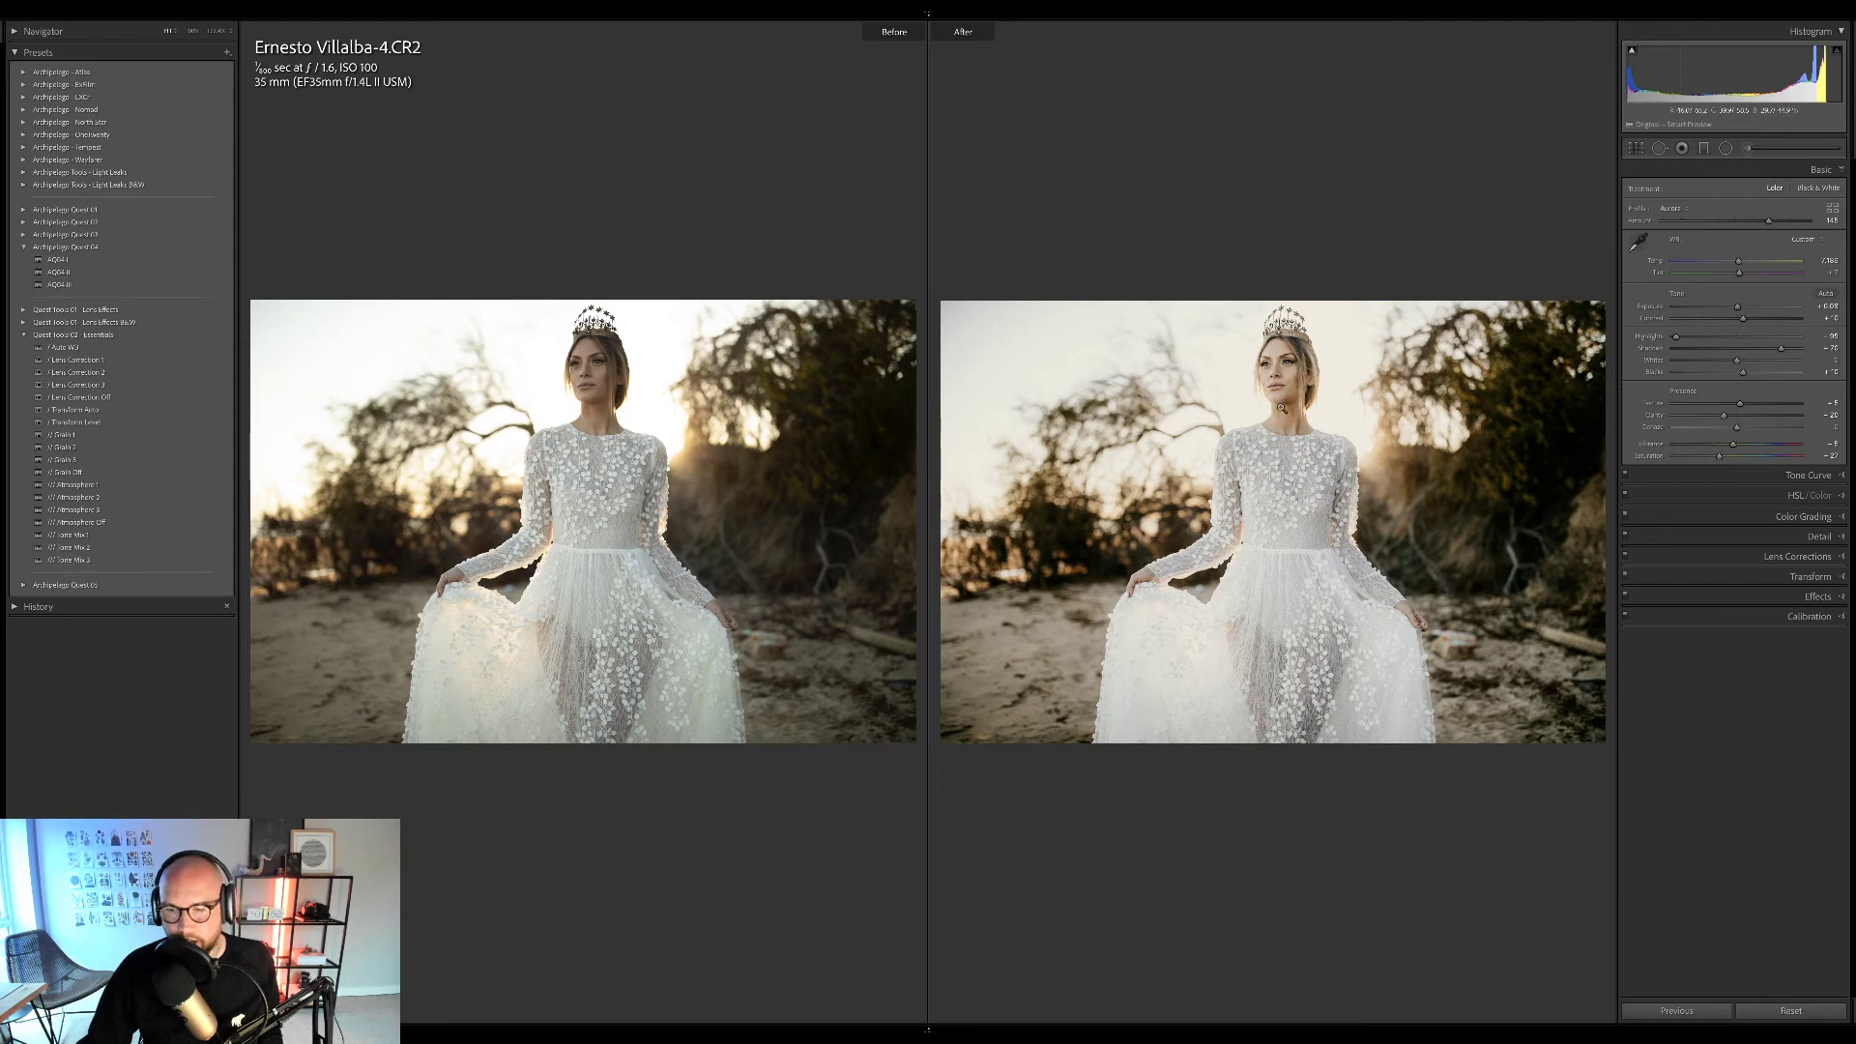
# Set the HSL Orange luminance to about -8, then fit the whole photo in Before/After.
pyautogui.click(1285, 365)
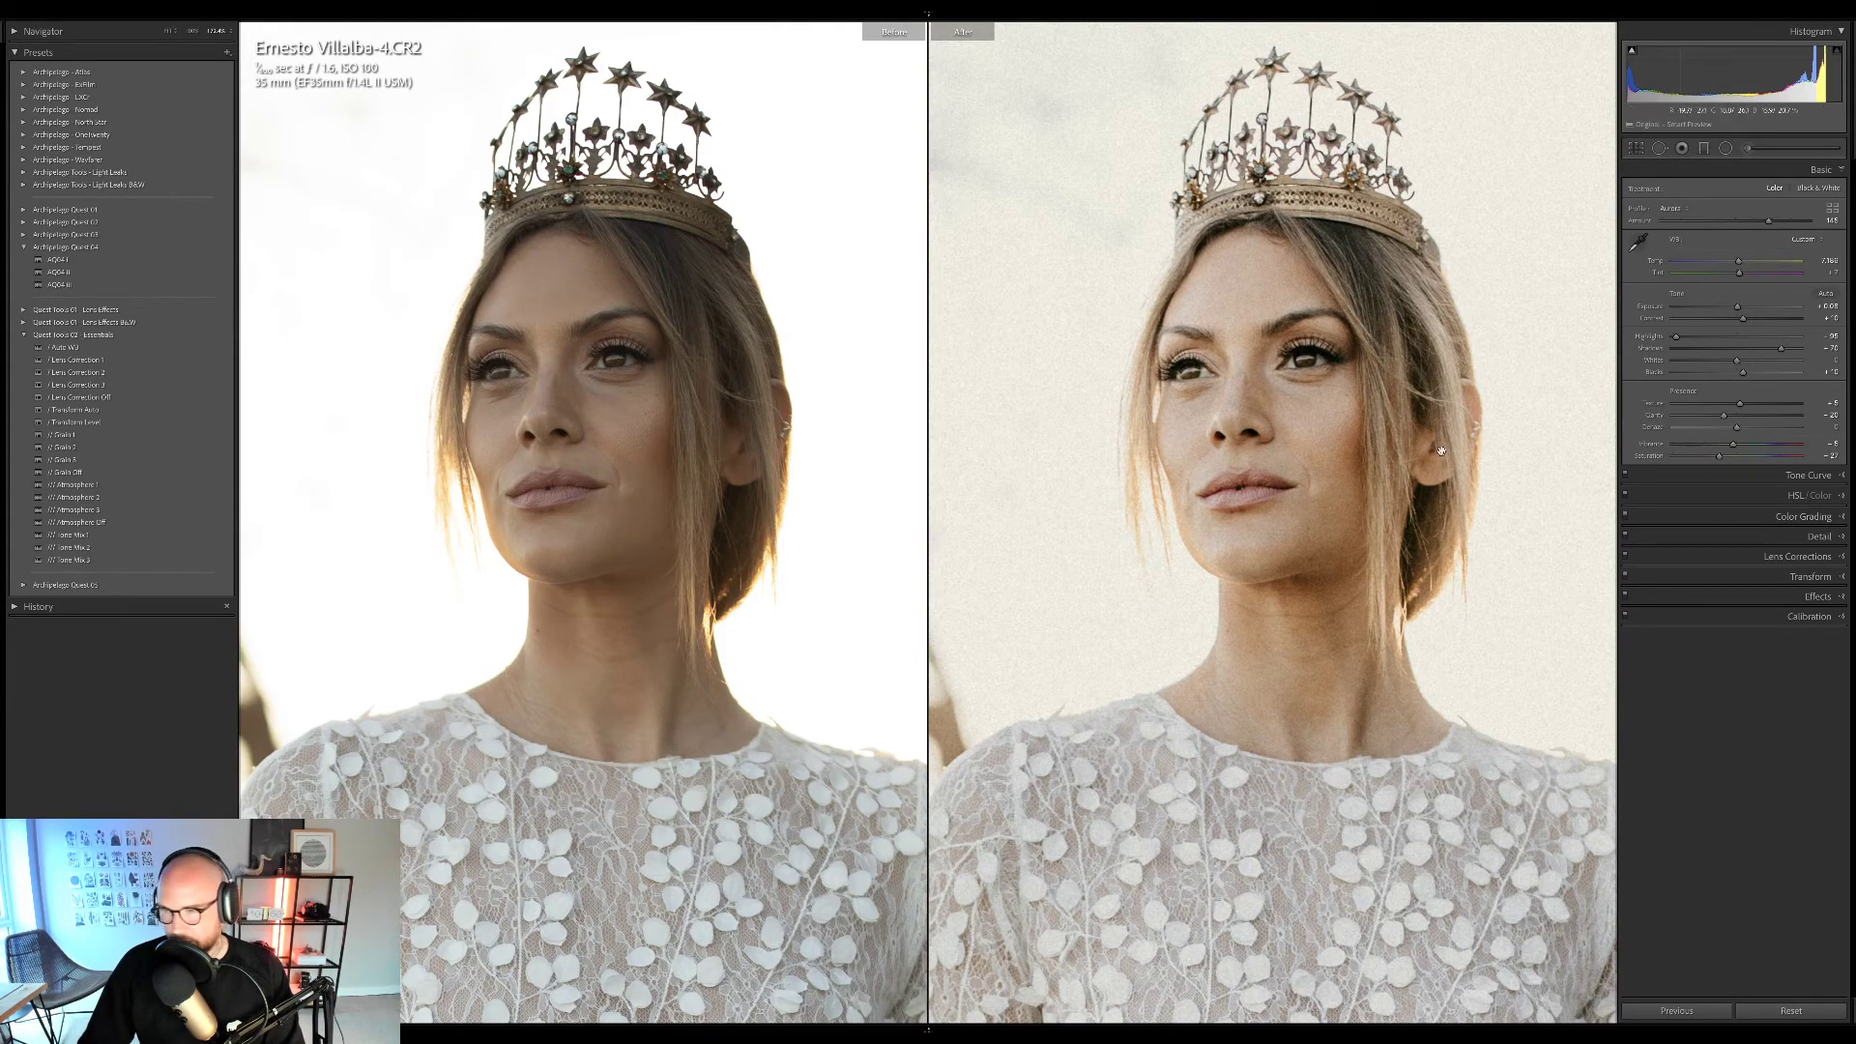
pyautogui.click(1794, 494)
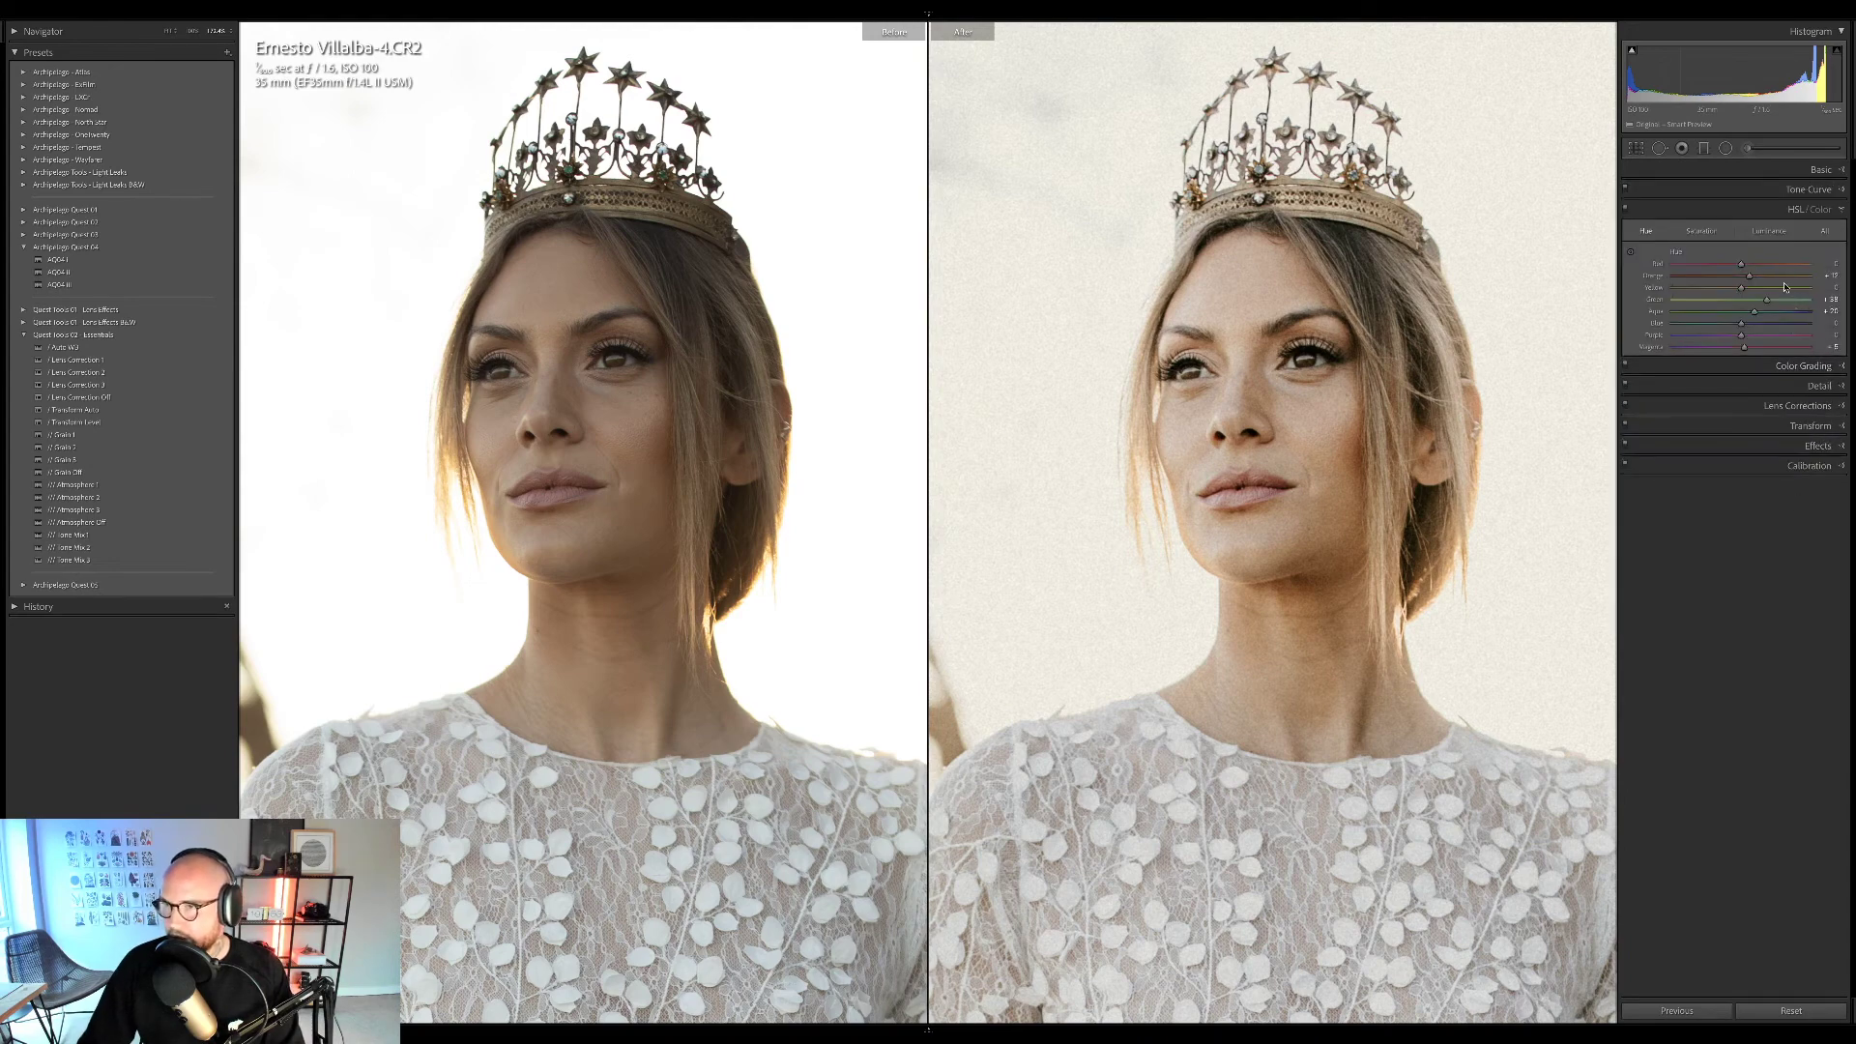
pyautogui.click(1769, 231)
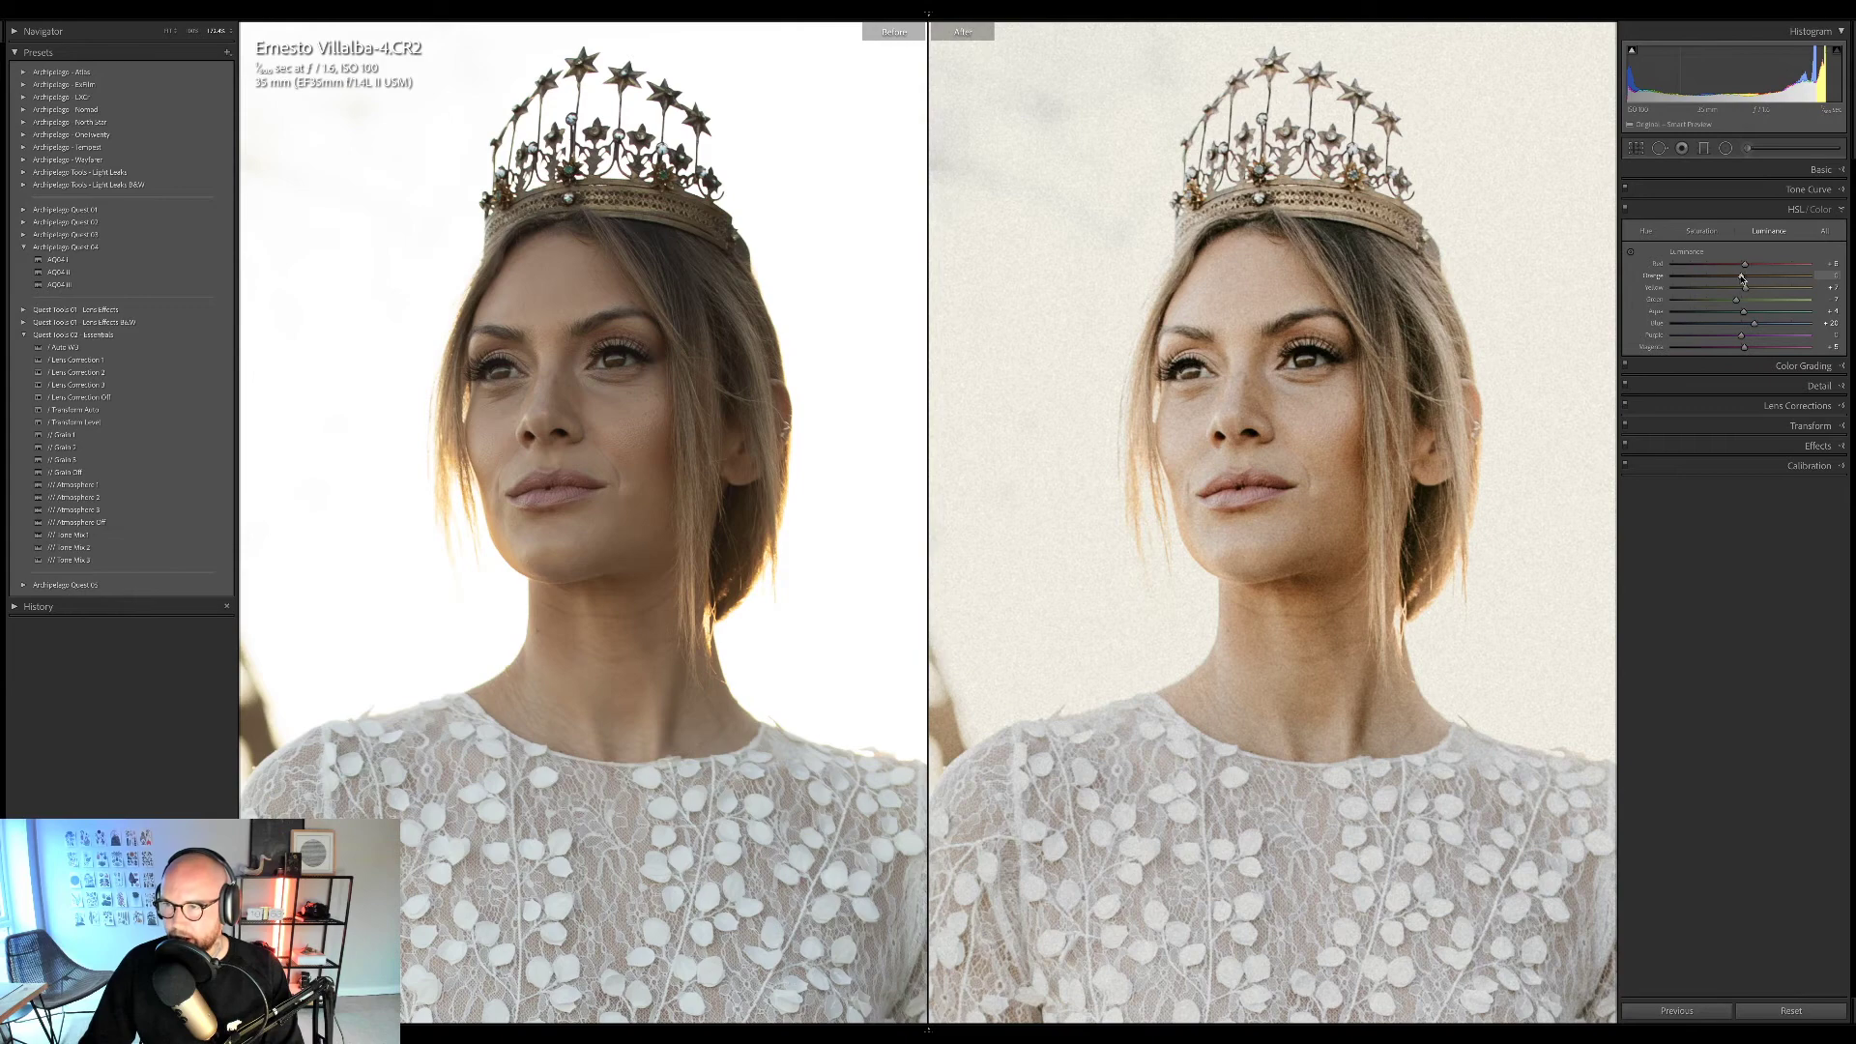
pyautogui.moveTo(1741, 278); pyautogui.dragTo(1741, 277)
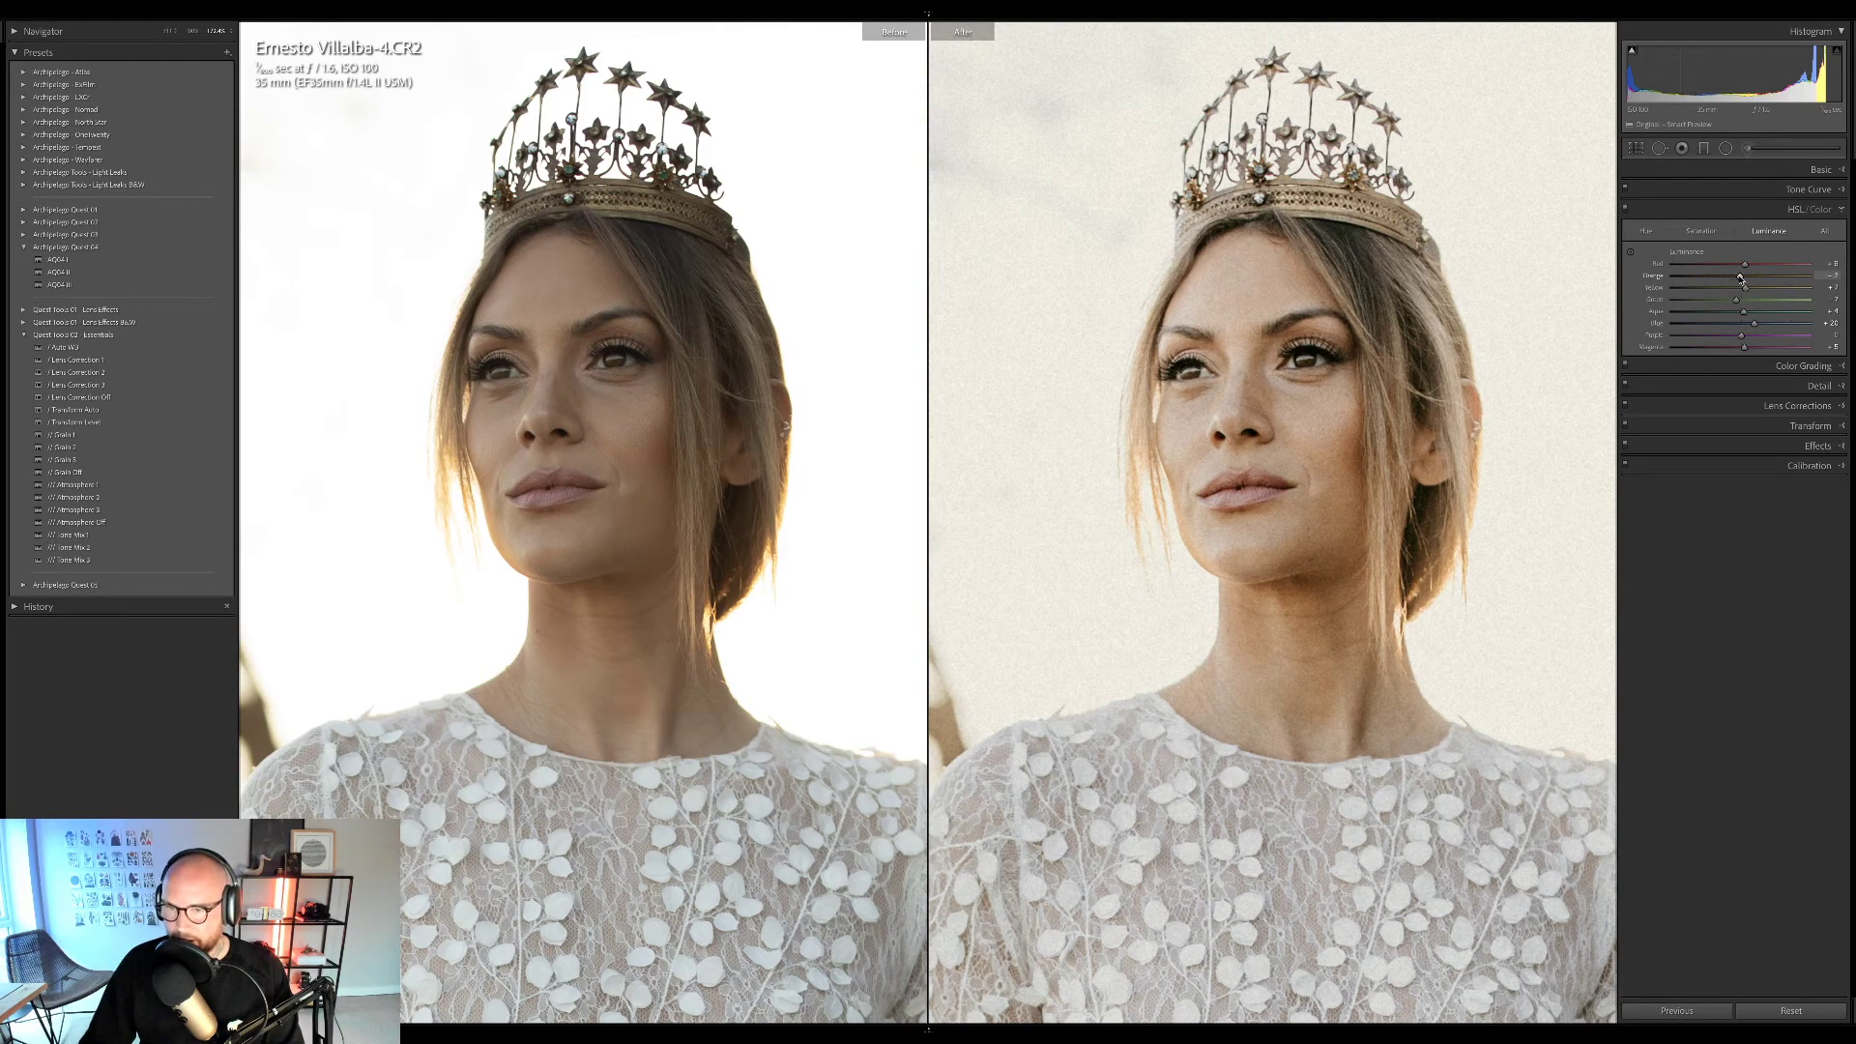
pyautogui.click(1645, 233)
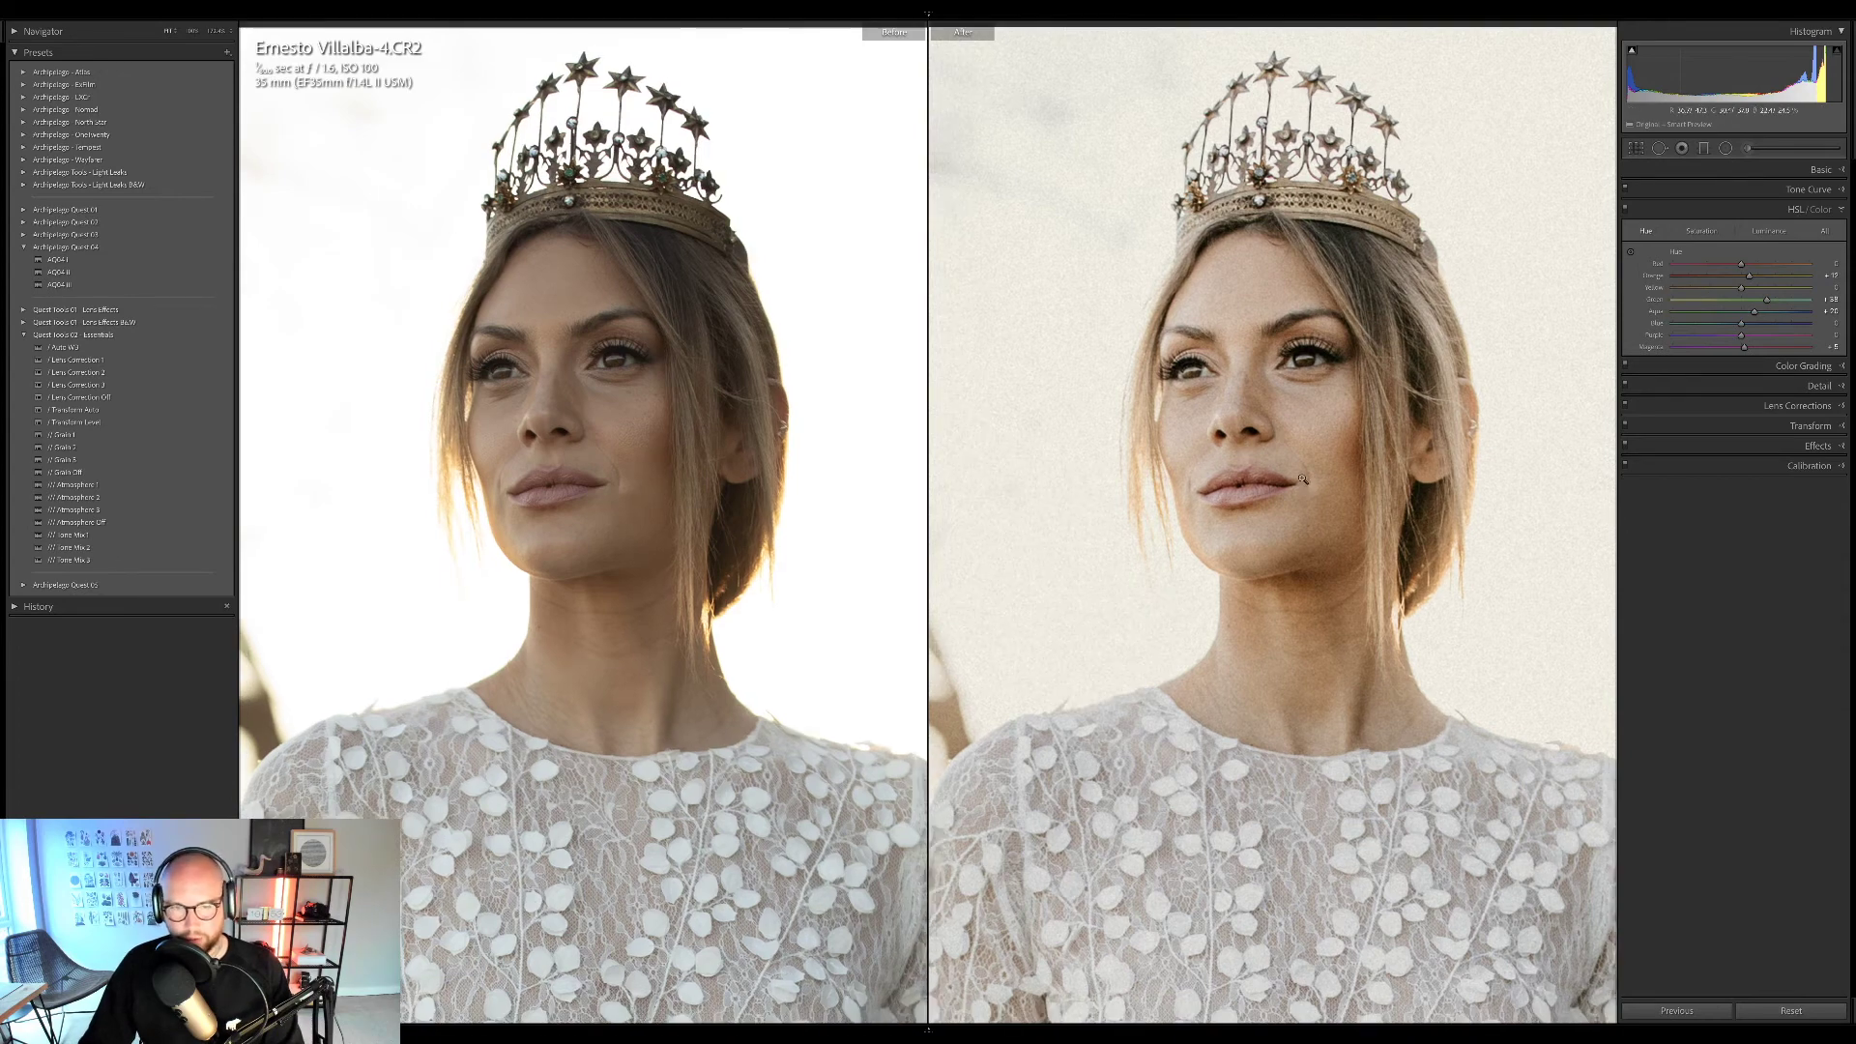
pyautogui.click(1294, 481)
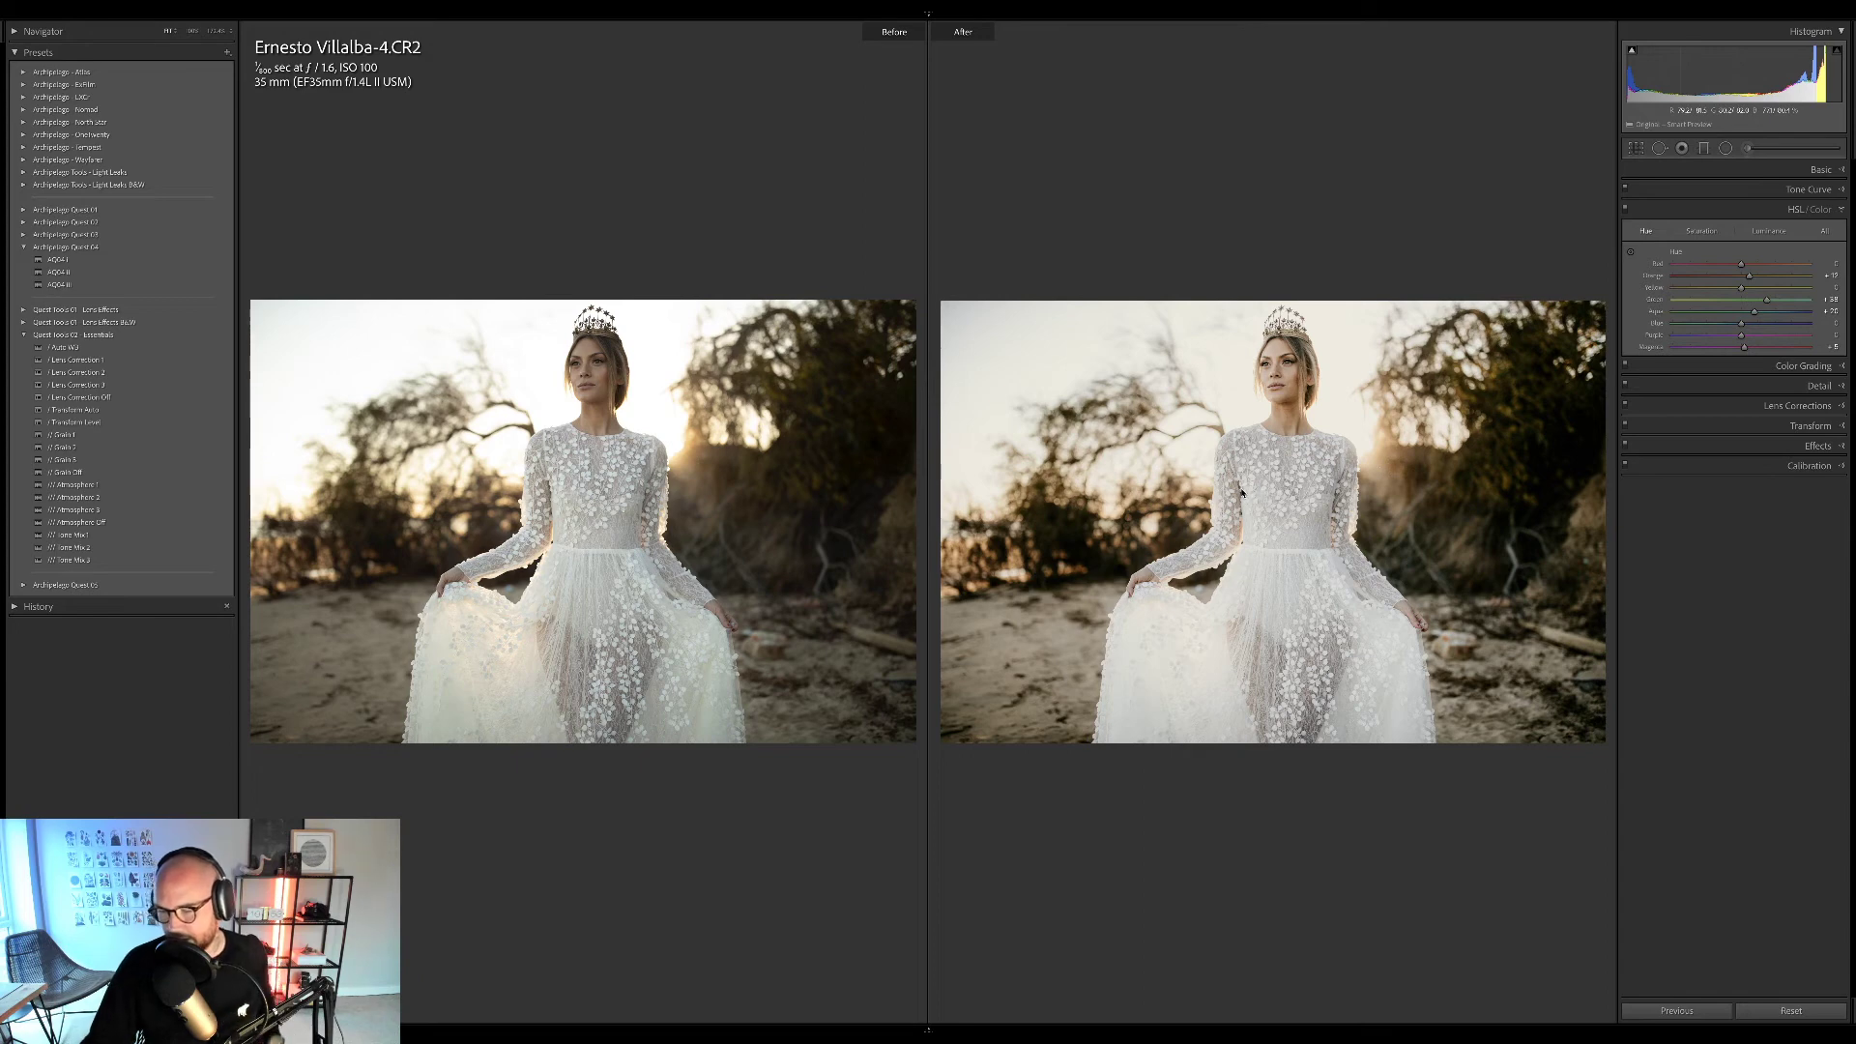
pyautogui.press('g')
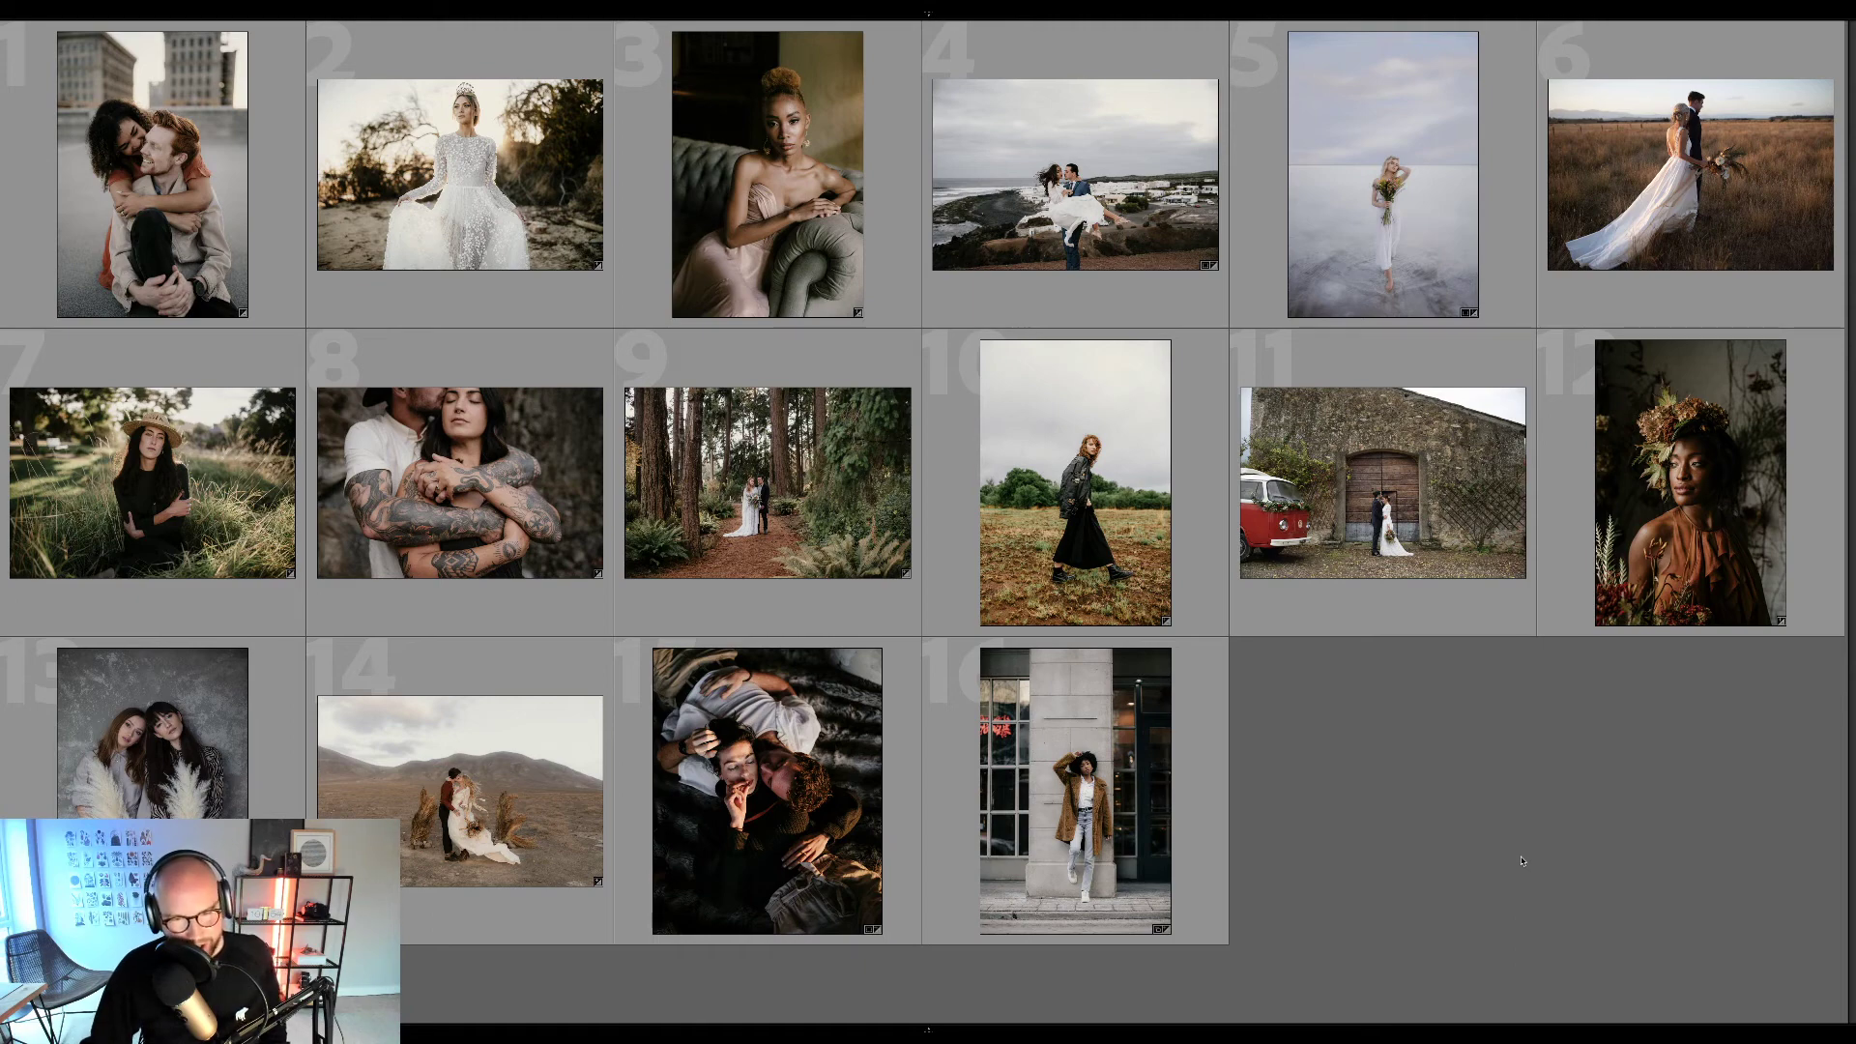
# Select the Quest 05 collection and open its tennis portrait in Develop.
pyautogui.moveTo(5, 416)
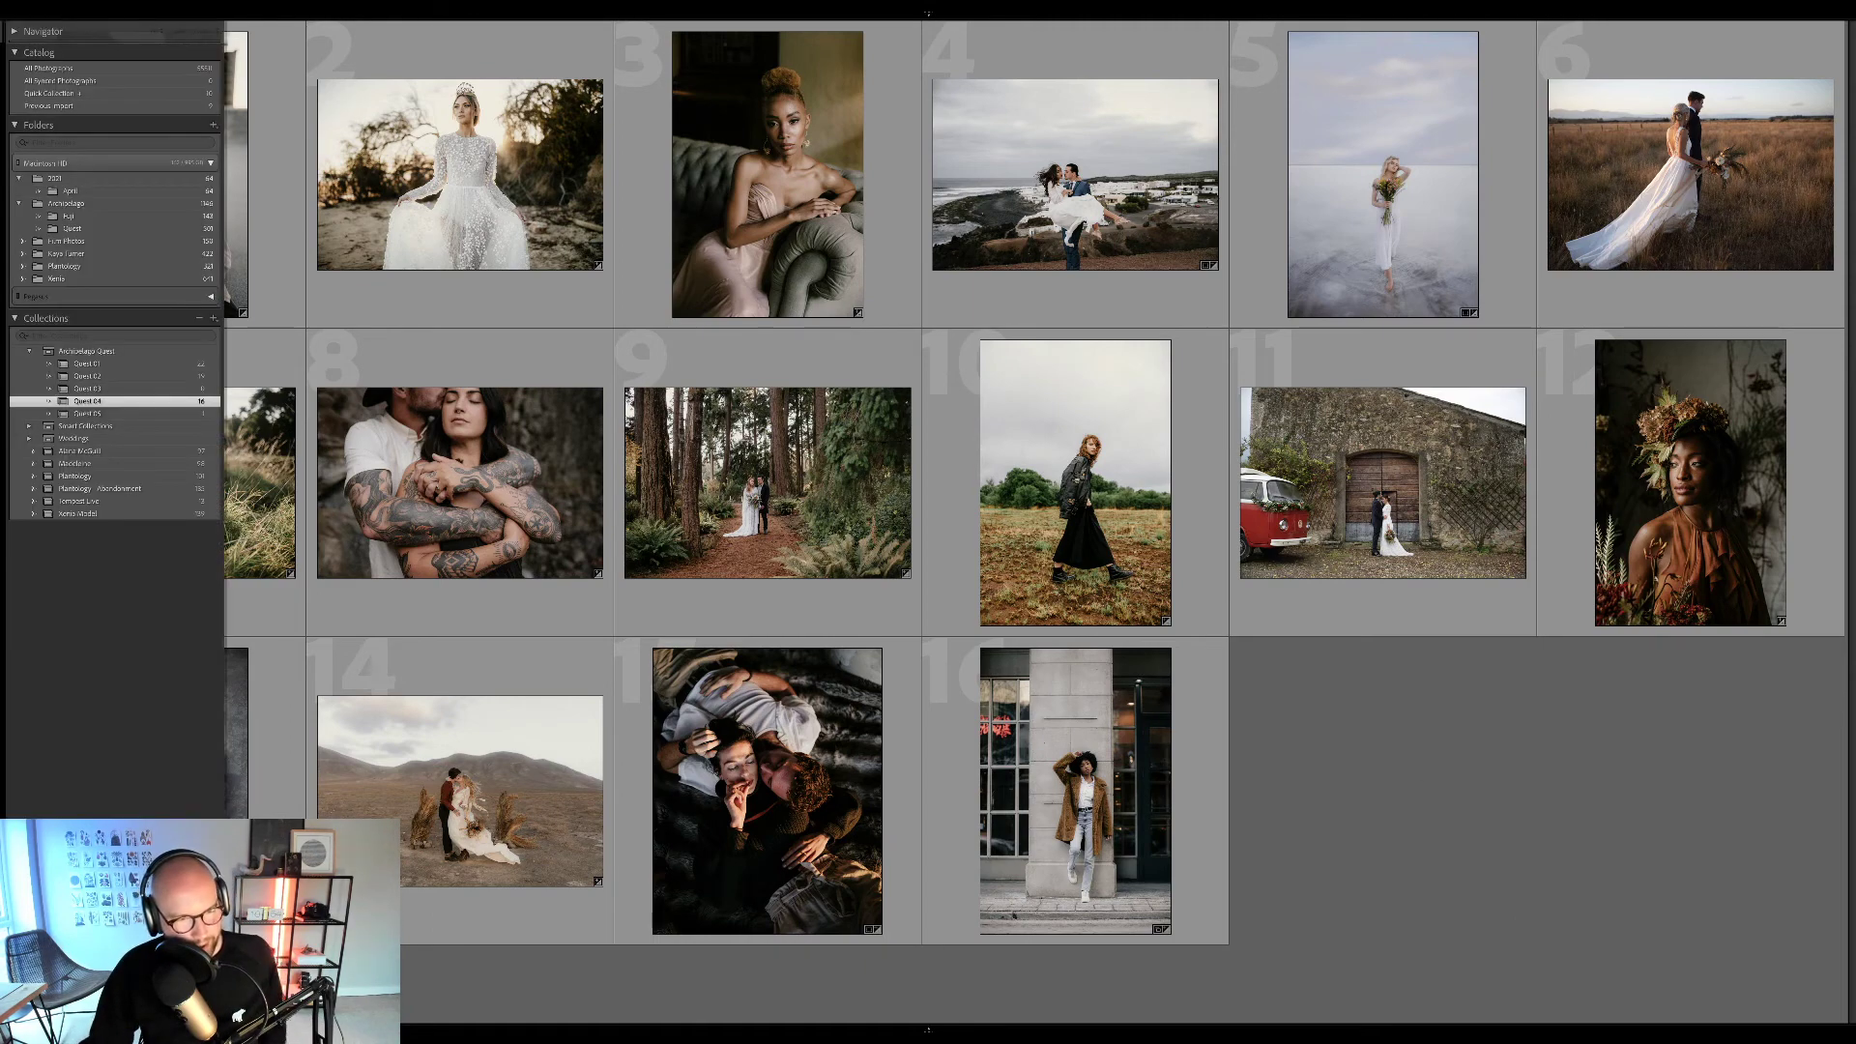
pyautogui.click(87, 414)
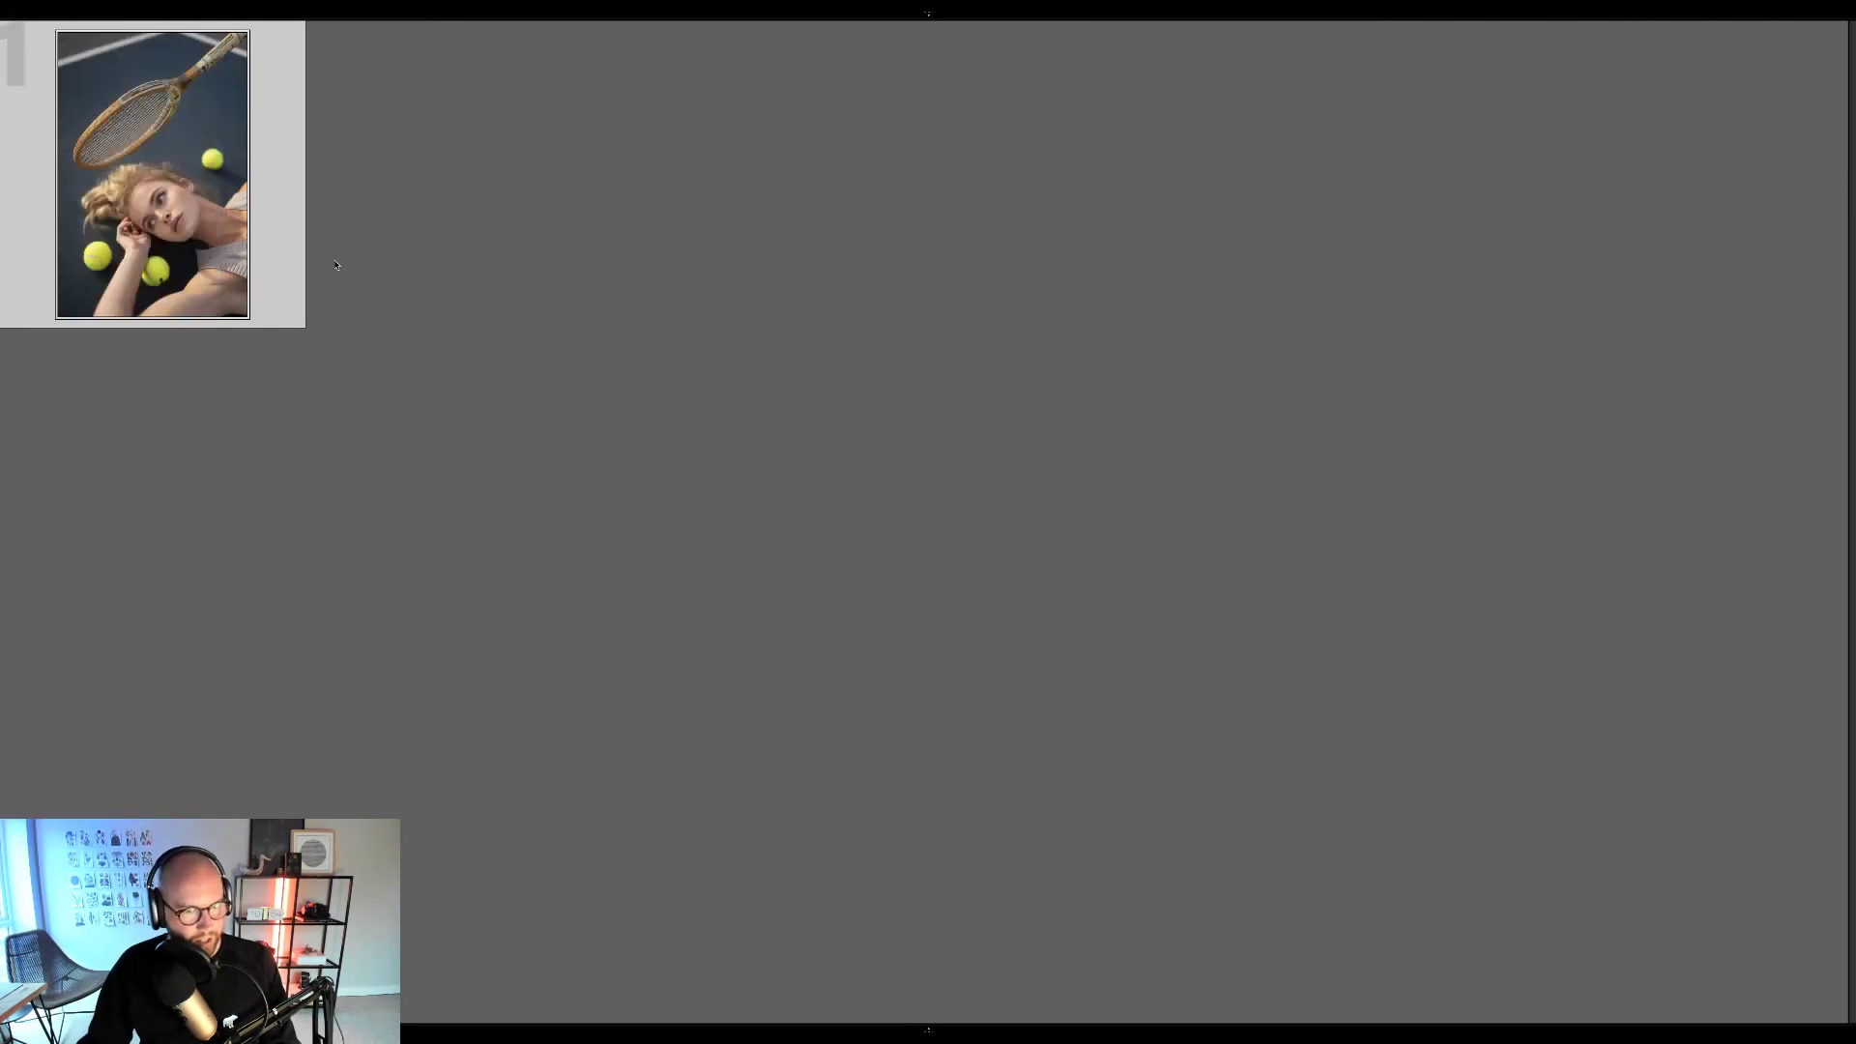
pyautogui.press('d')
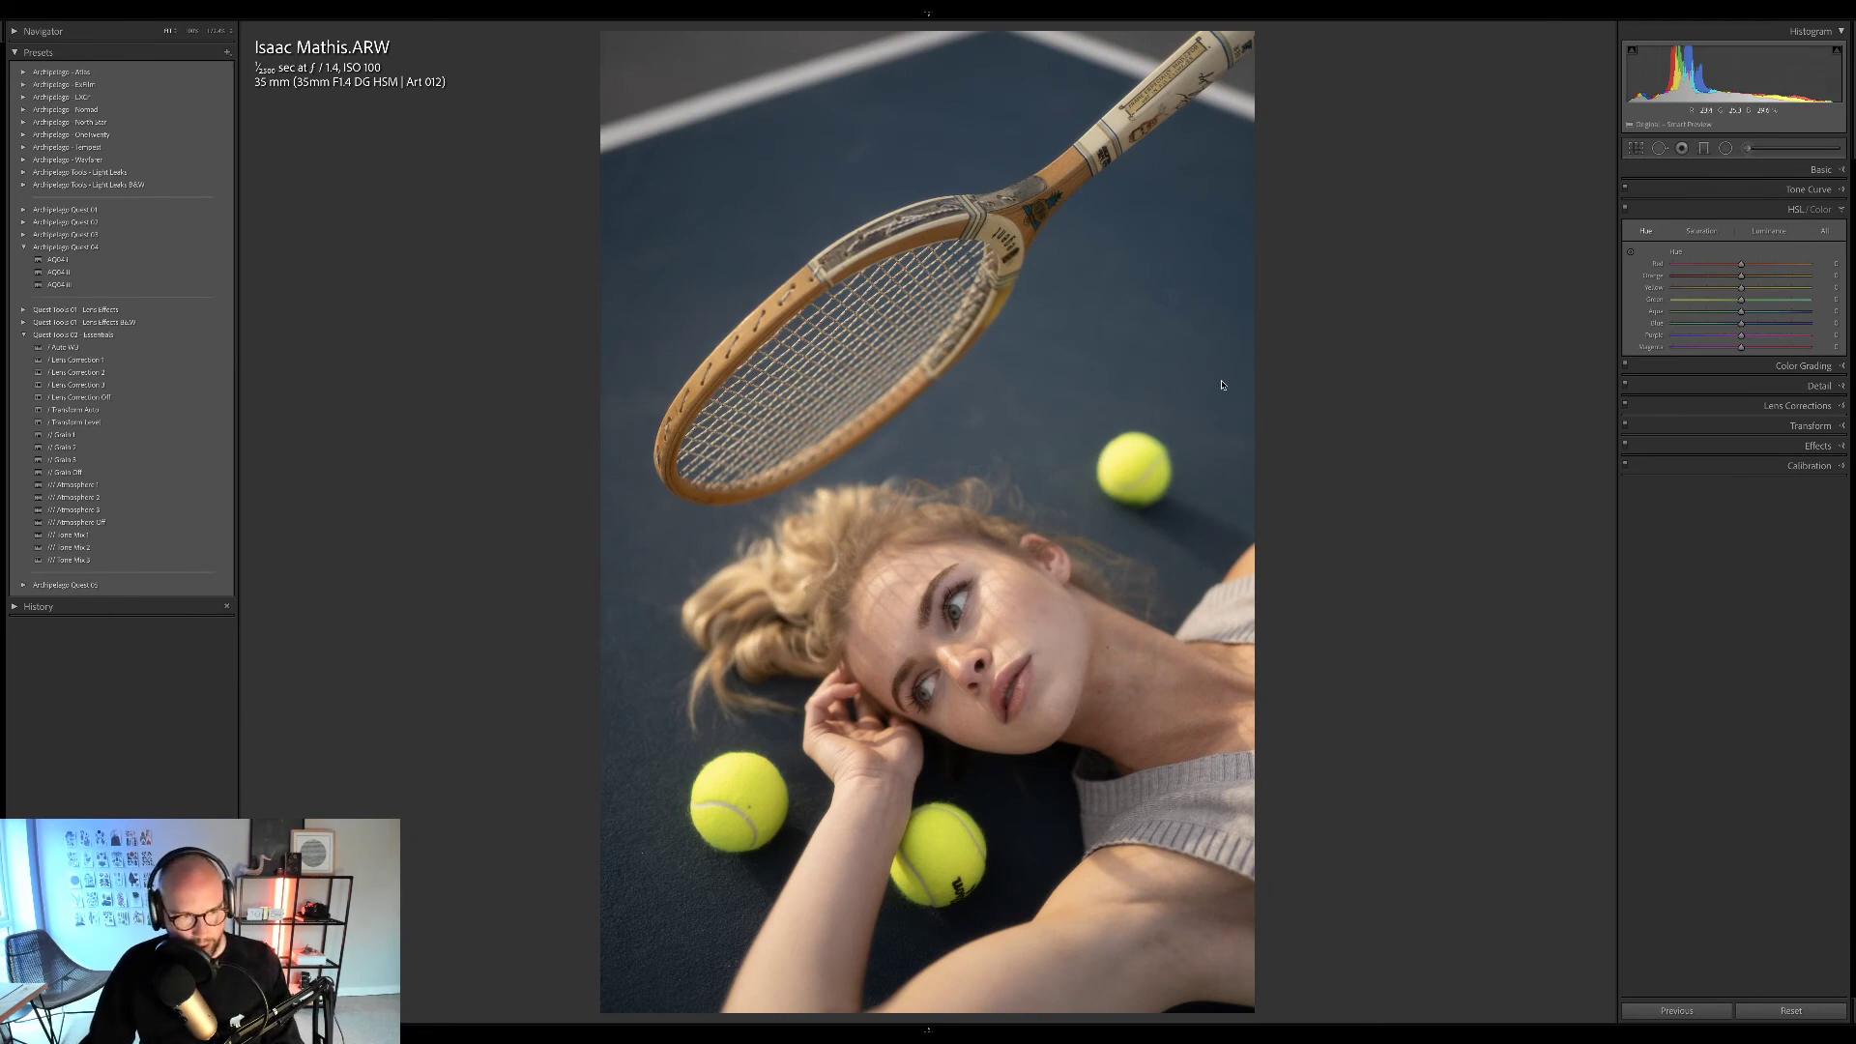
# Expand the Archipelago Quest 05 presets and raise Temp to about 7,432 in Basic.
pyautogui.click(21, 587)
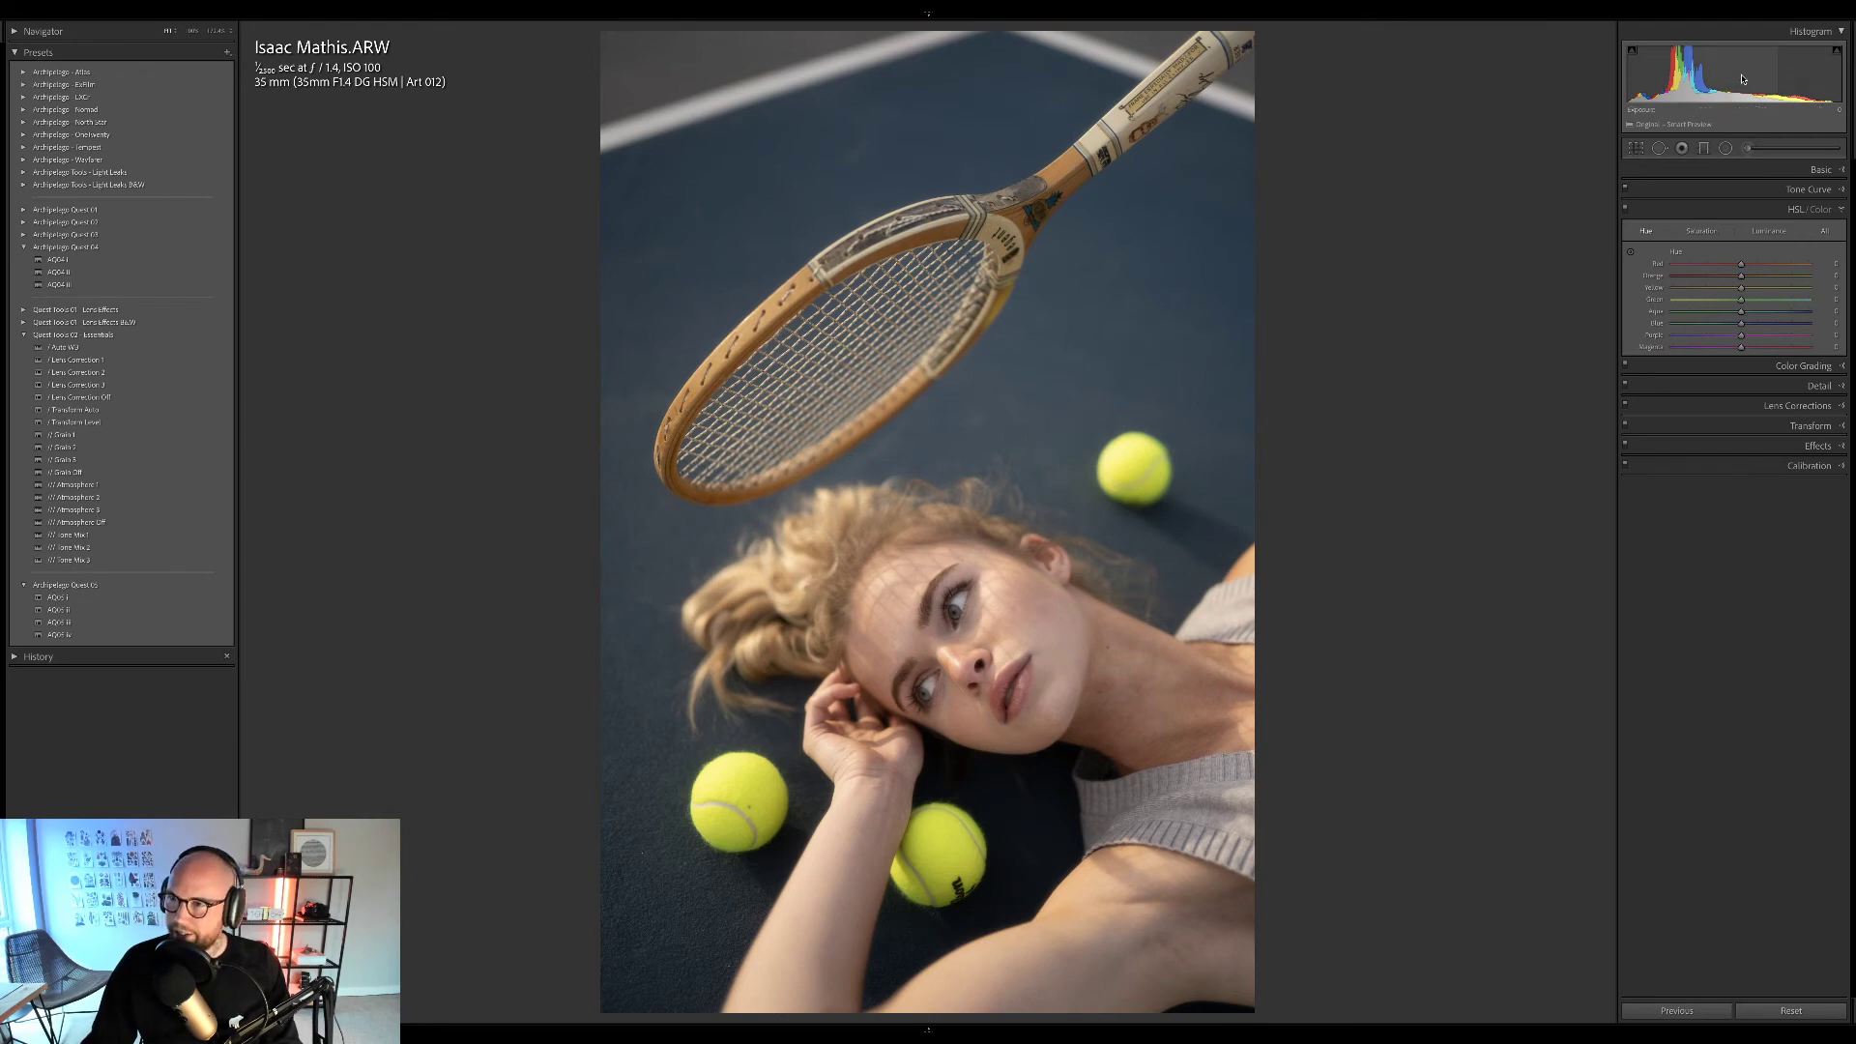
pyautogui.click(1793, 170)
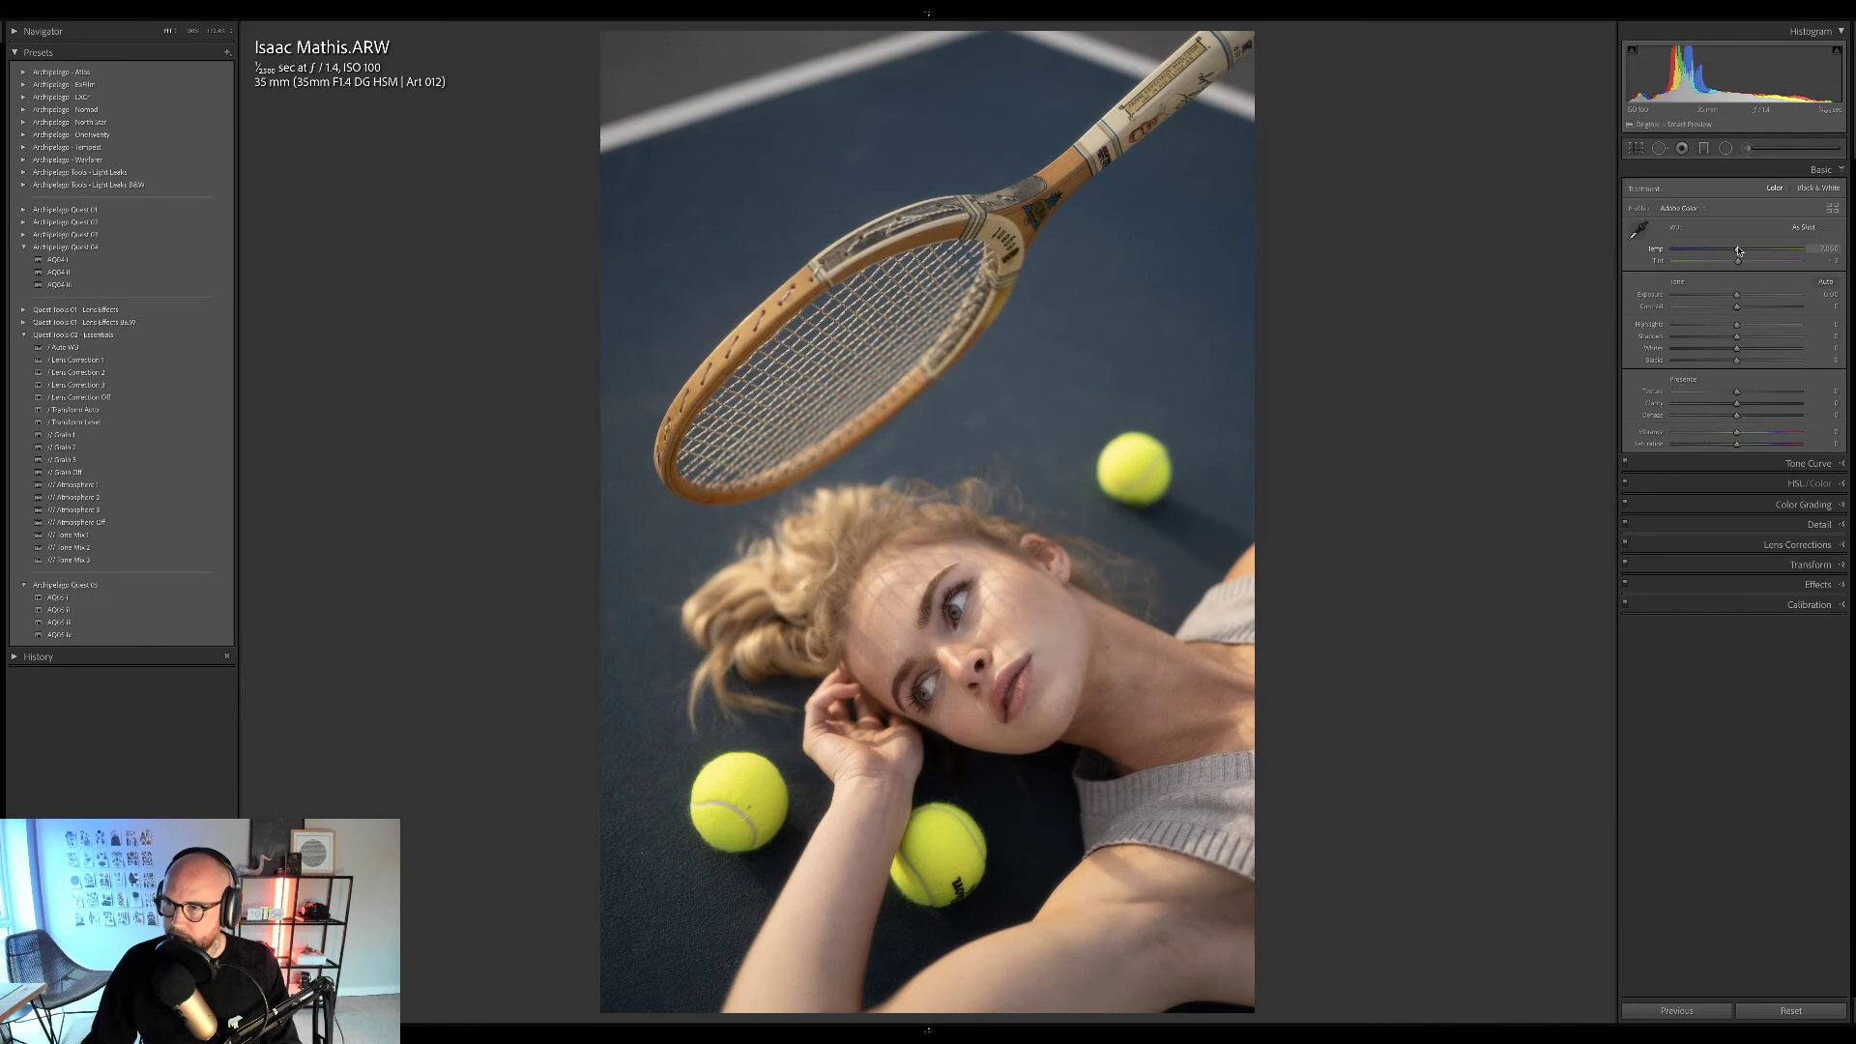
pyautogui.moveTo(1739, 250); pyautogui.dragTo(1743, 253)
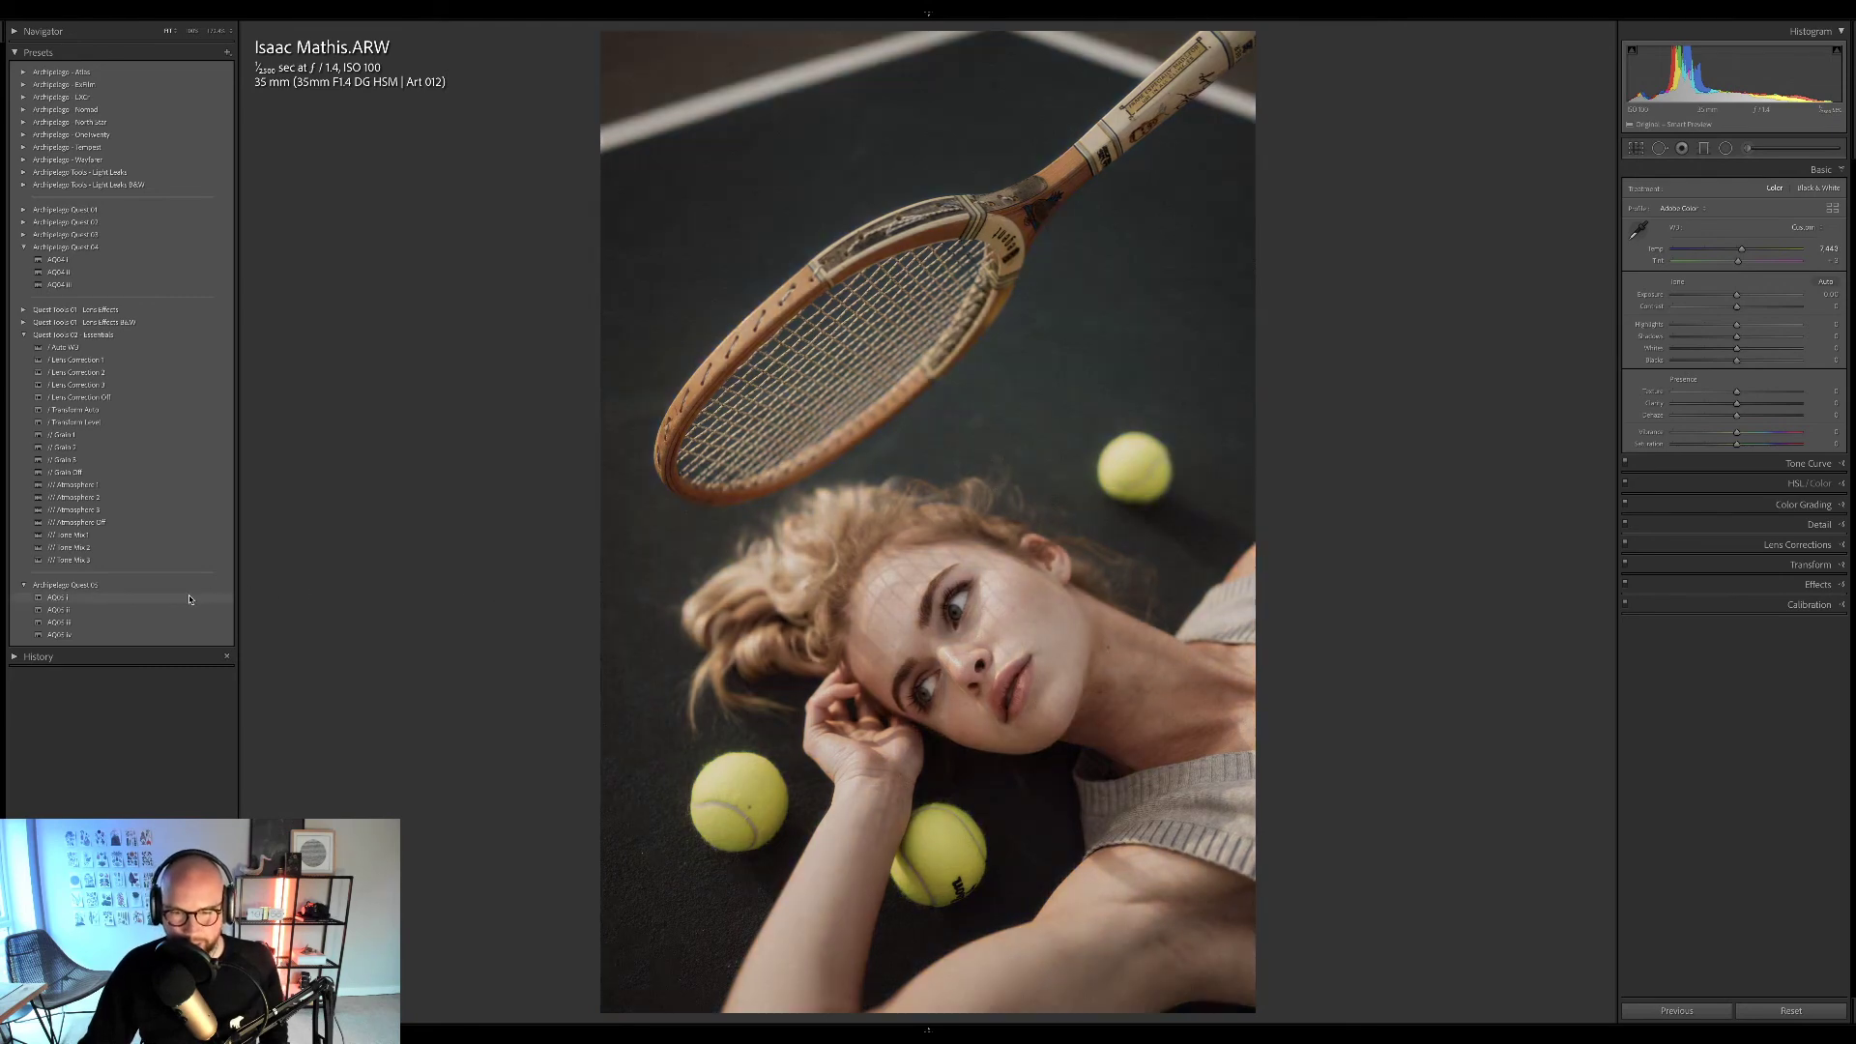
# Try AQ05 i at about 171 Profile Amount, then switch to AQ05 ii and adjust its amount.
pyautogui.click(191, 599)
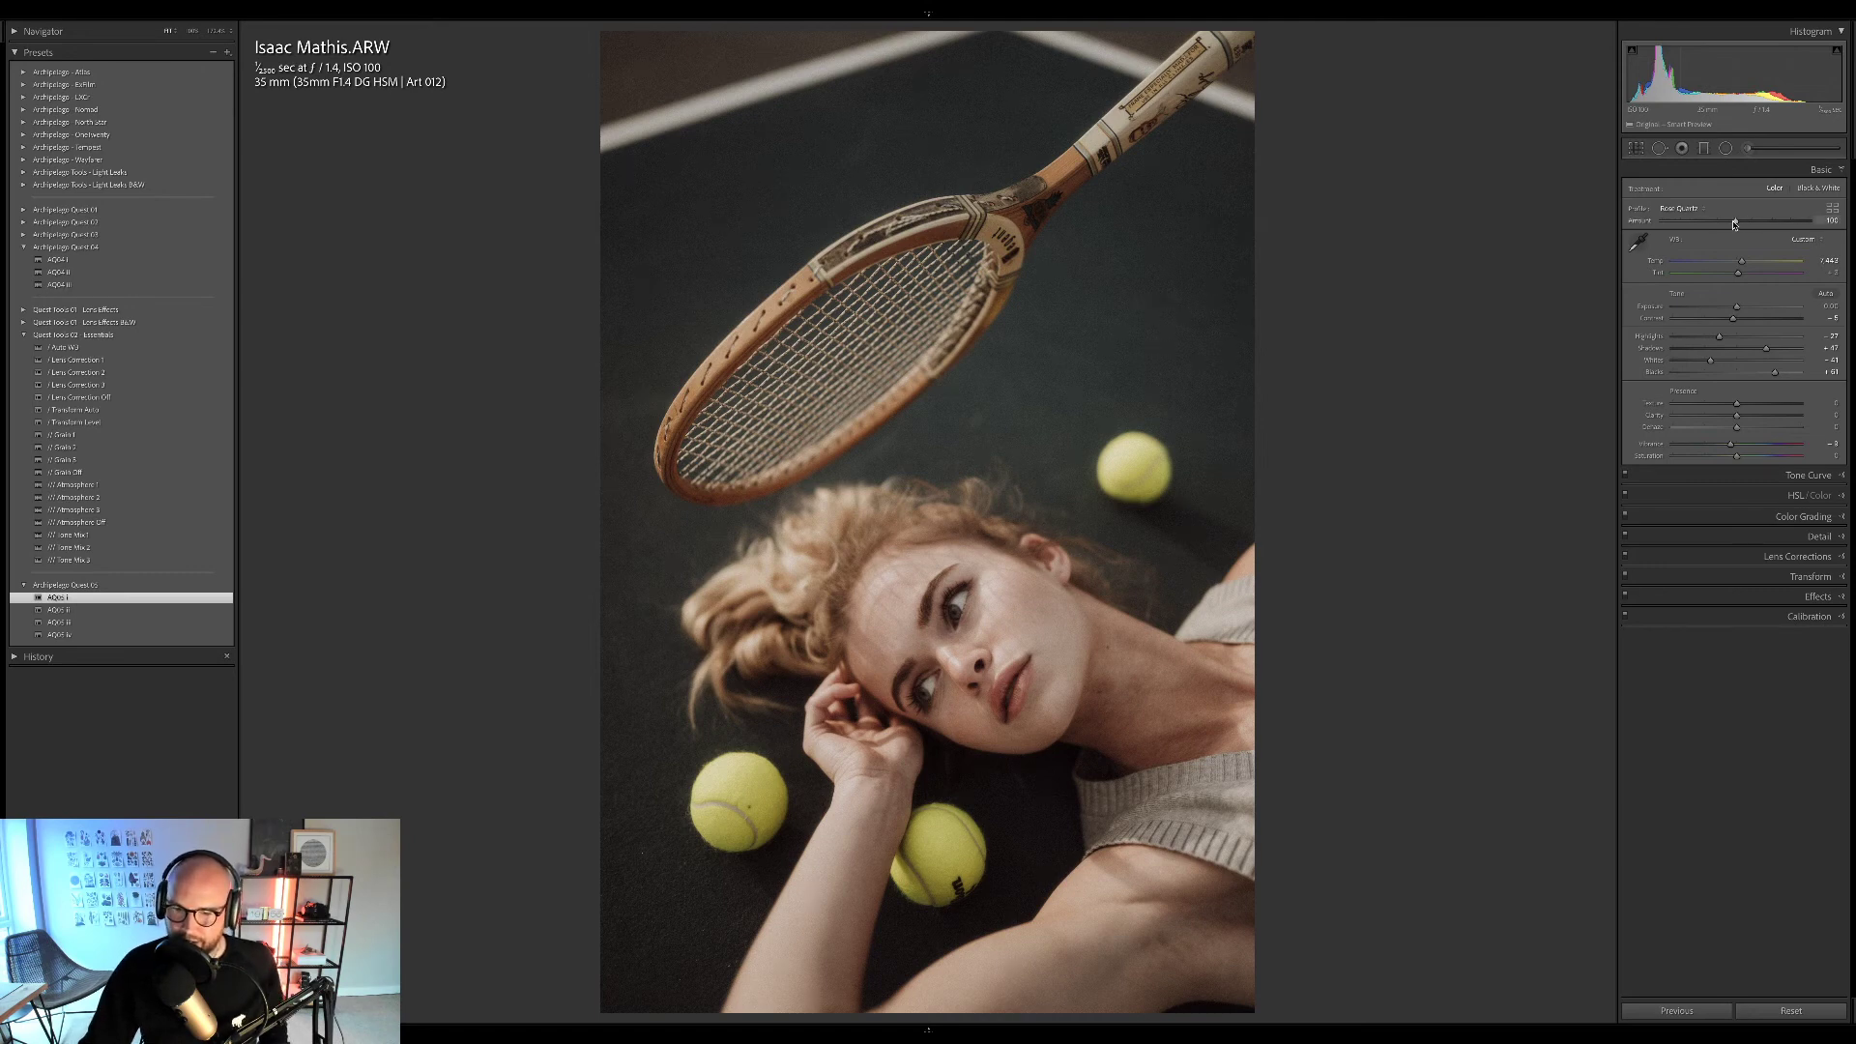
pyautogui.moveTo(1734, 223)
pyautogui.mouseDown()
pyautogui.moveTo(1789, 225)
pyautogui.moveTo(1691, 224)
pyautogui.moveTo(1793, 225)
pyautogui.moveTo(1682, 226)
pyautogui.moveTo(1775, 221)
pyautogui.moveTo(1741, 221)
pyautogui.moveTo(1757, 219)
pyautogui.mouseUp()
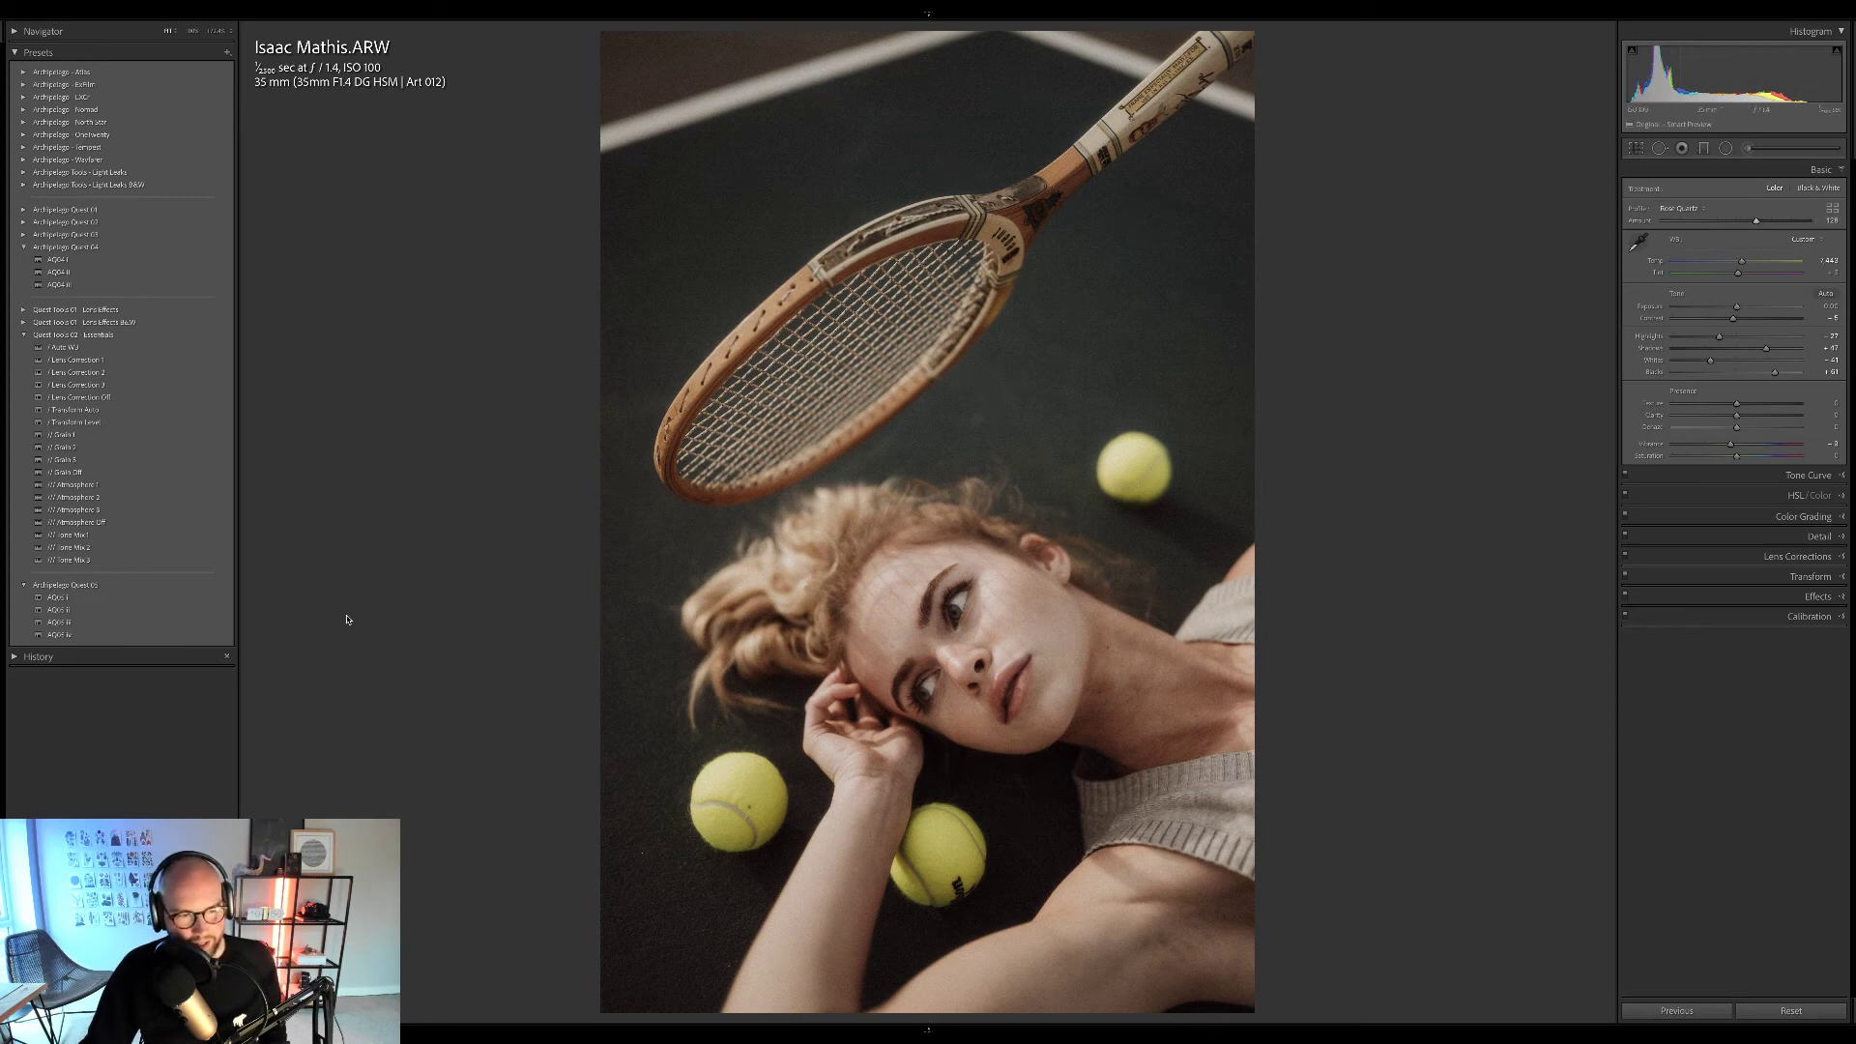
pyautogui.click(204, 615)
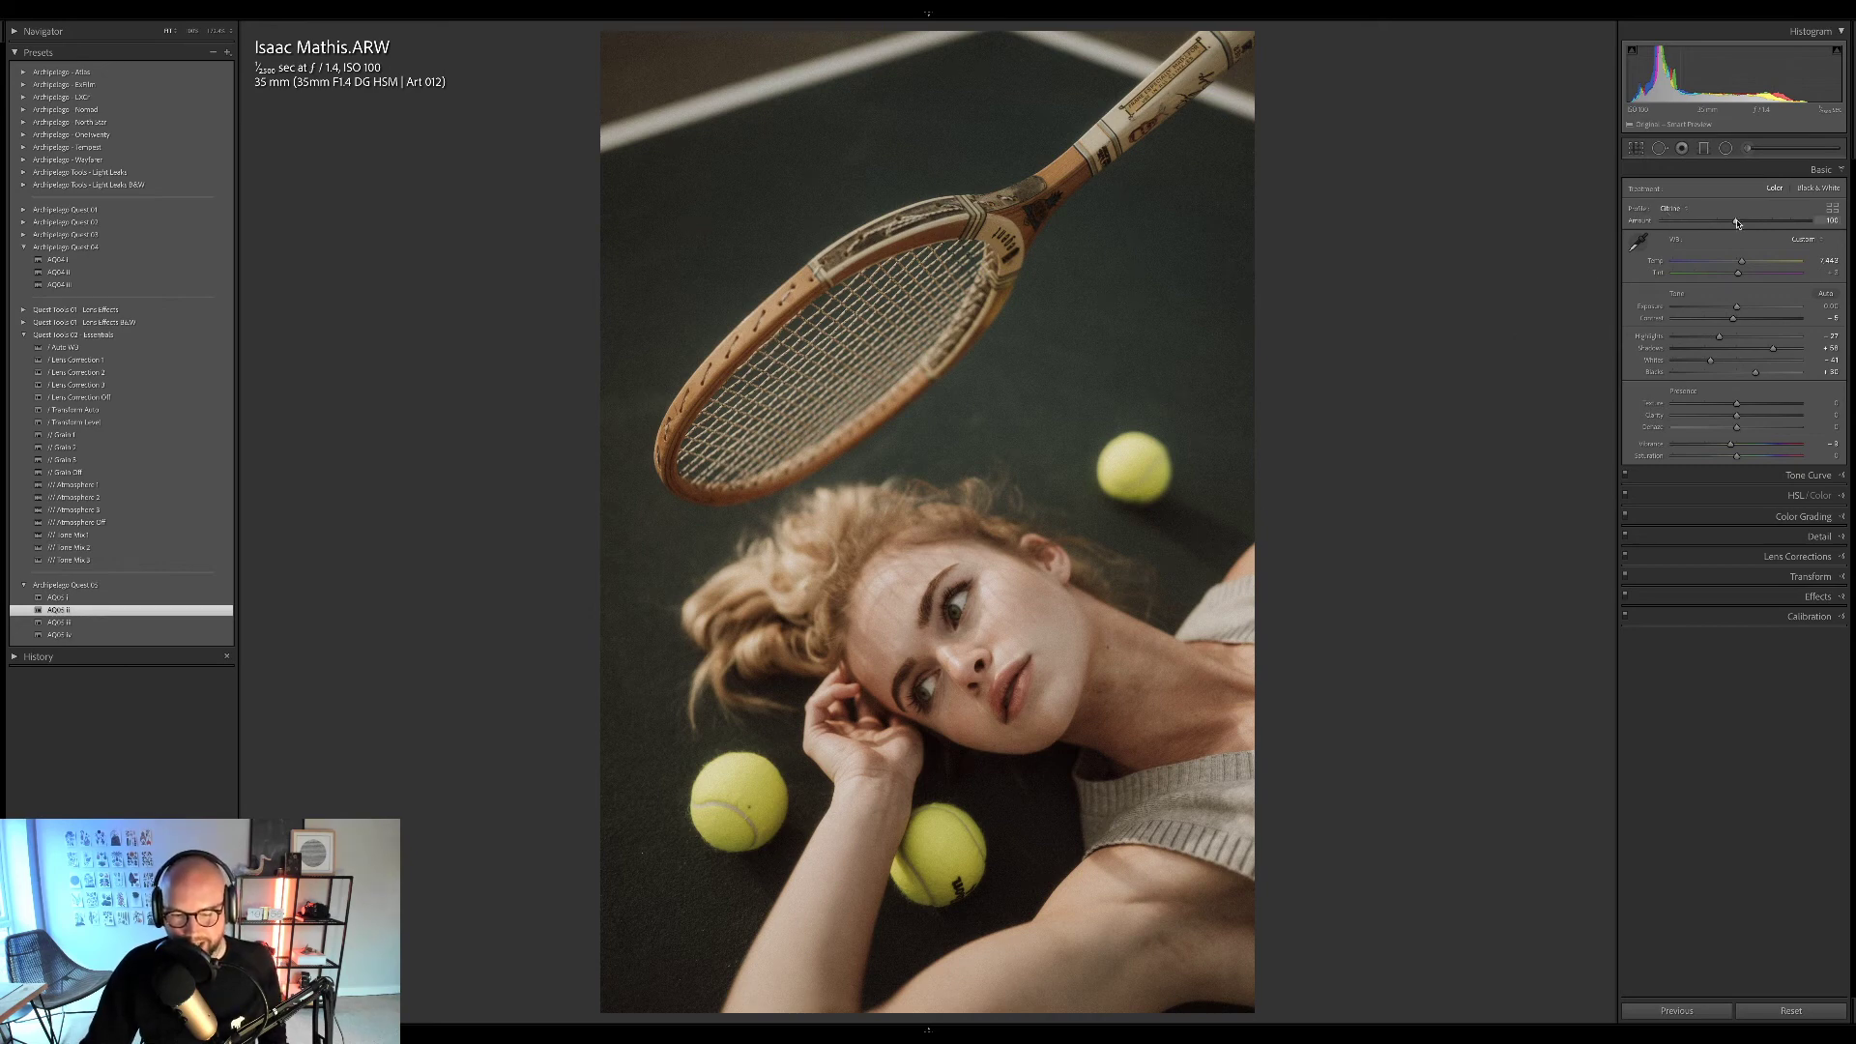
pyautogui.moveTo(1737, 221); pyautogui.dragTo(1777, 221)
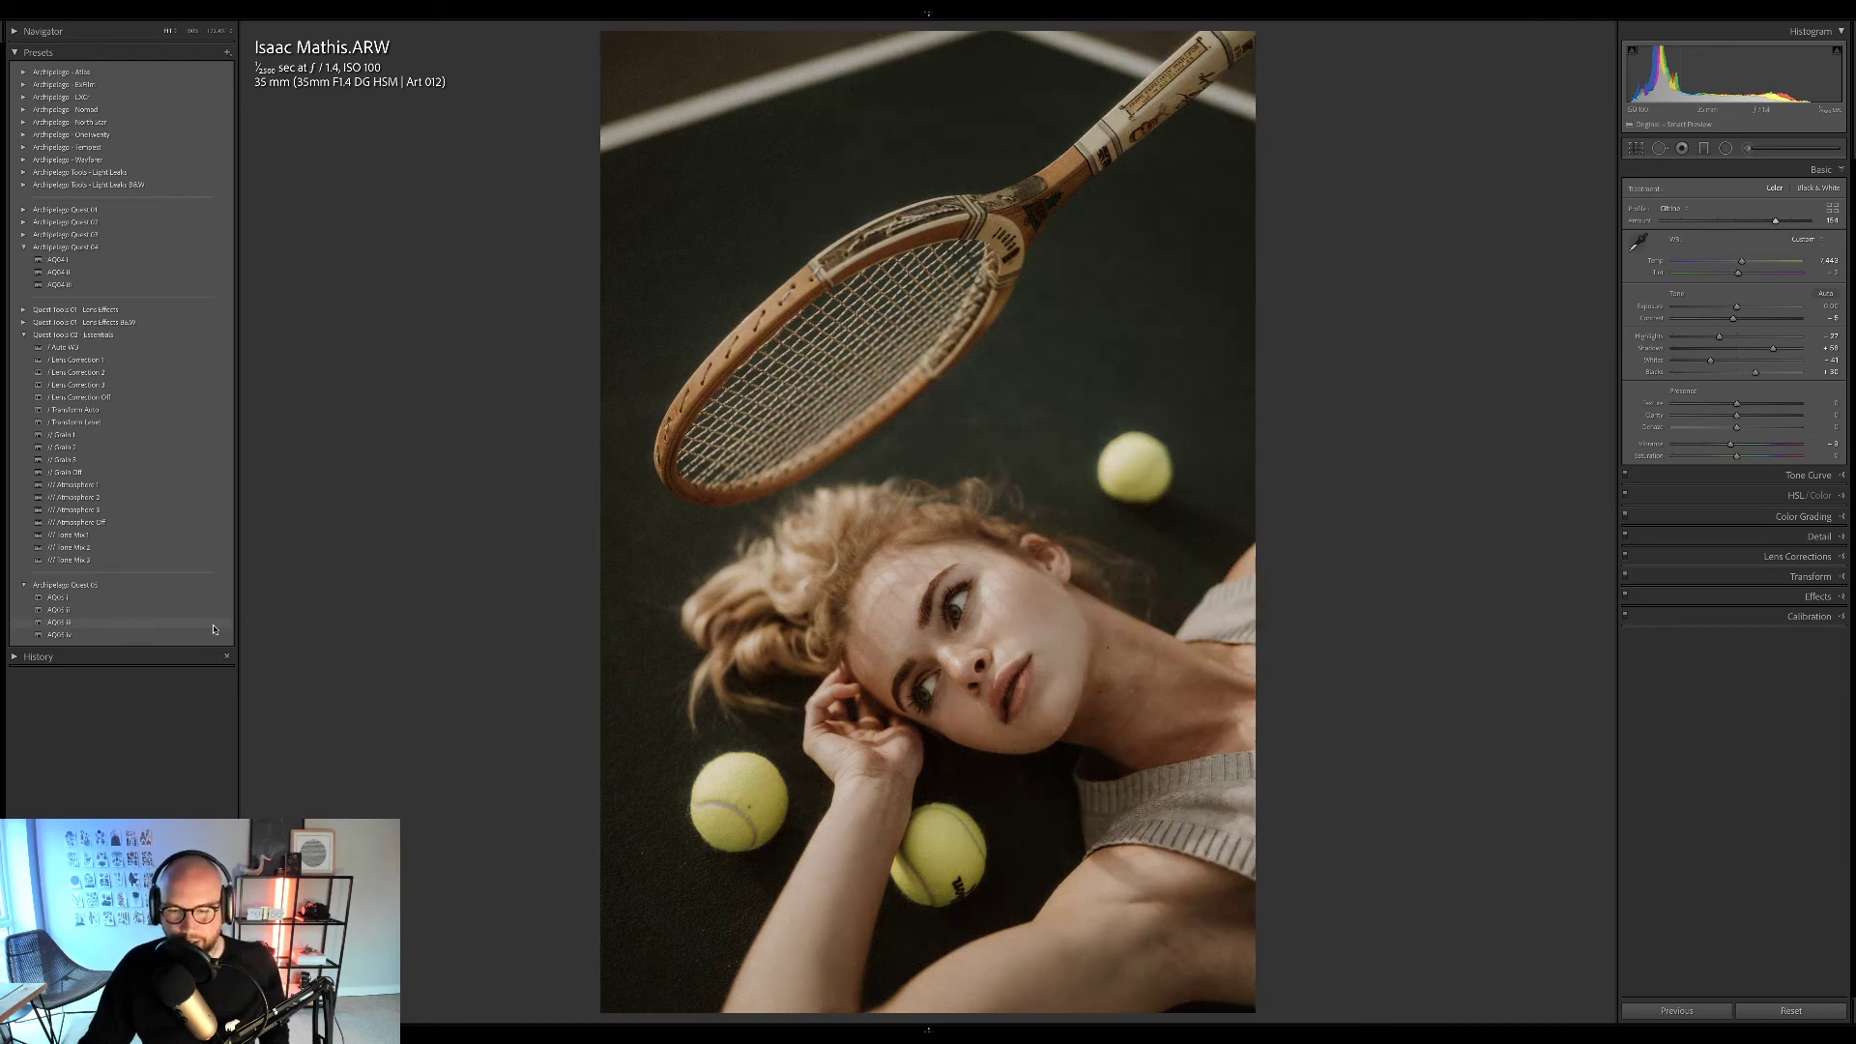
# Try AQ05 iii at 177 Profile Amount, then apply black-and-white AQ05 iv at about 156.
pyautogui.click(214, 628)
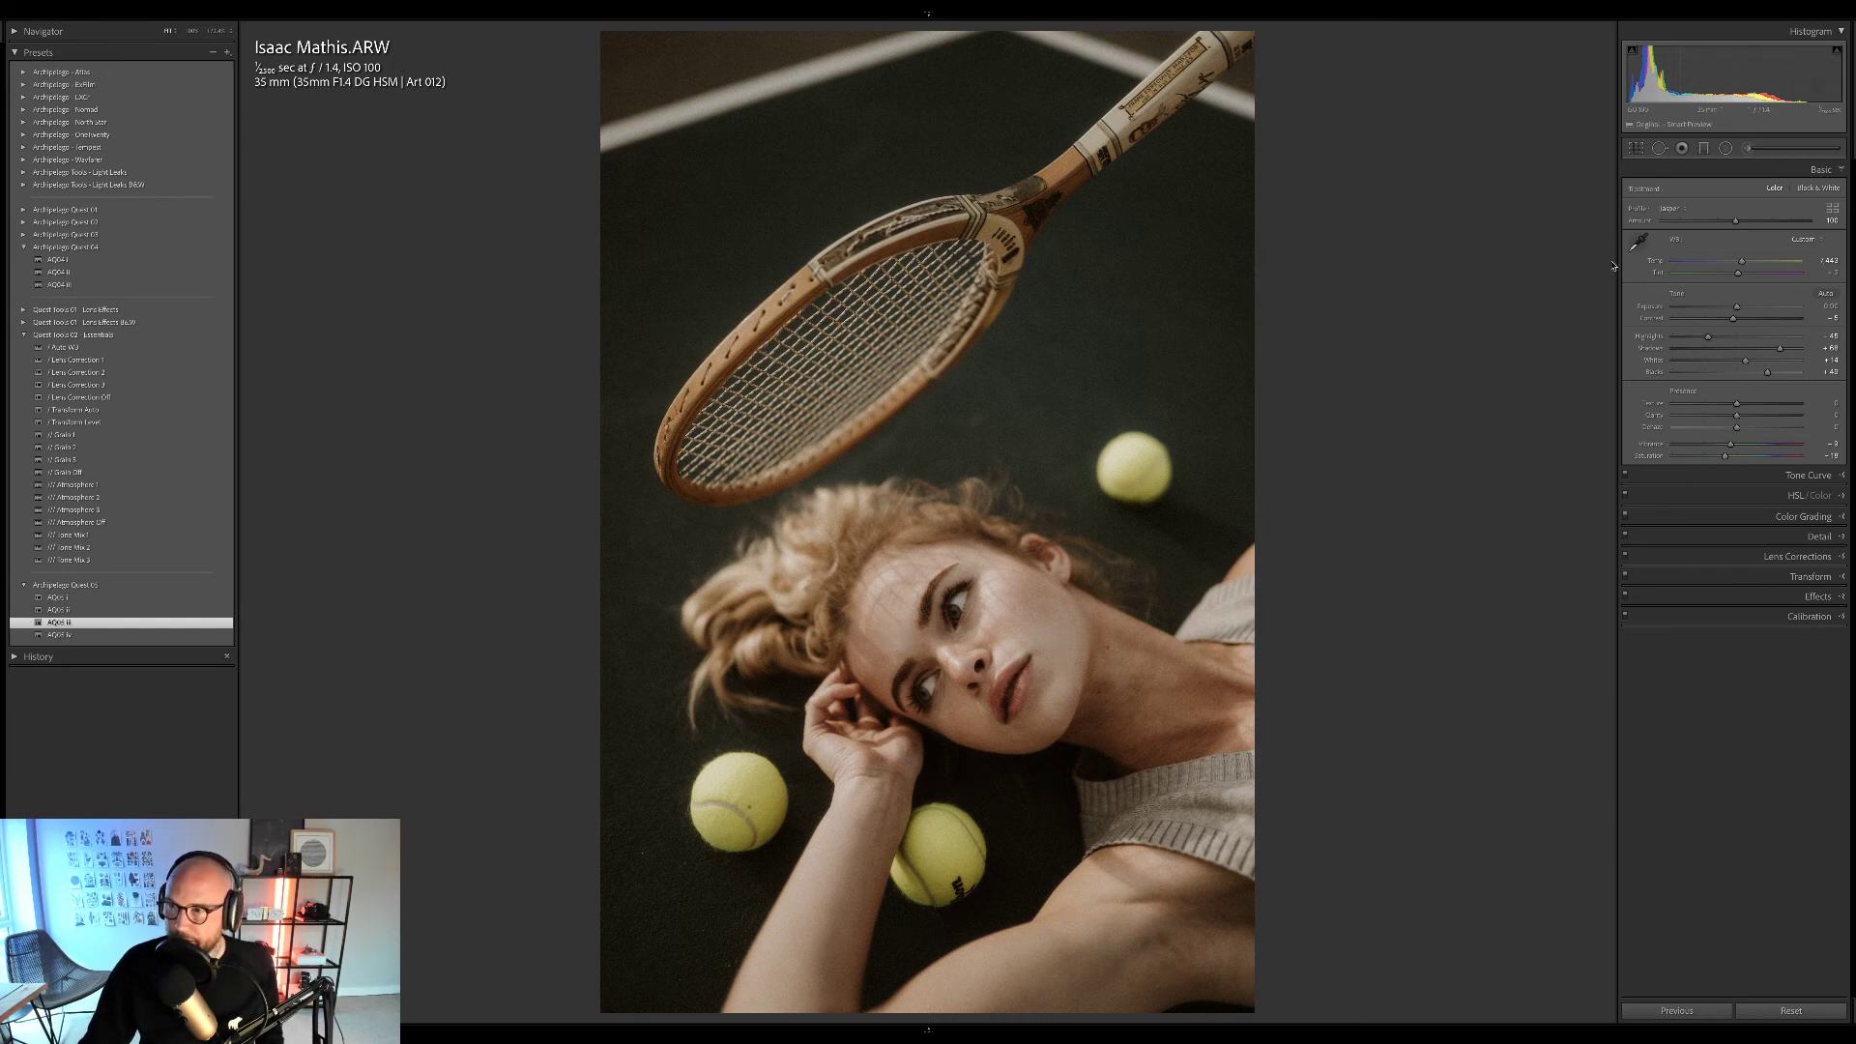
pyautogui.moveTo(1737, 223); pyautogui.dragTo(1777, 224)
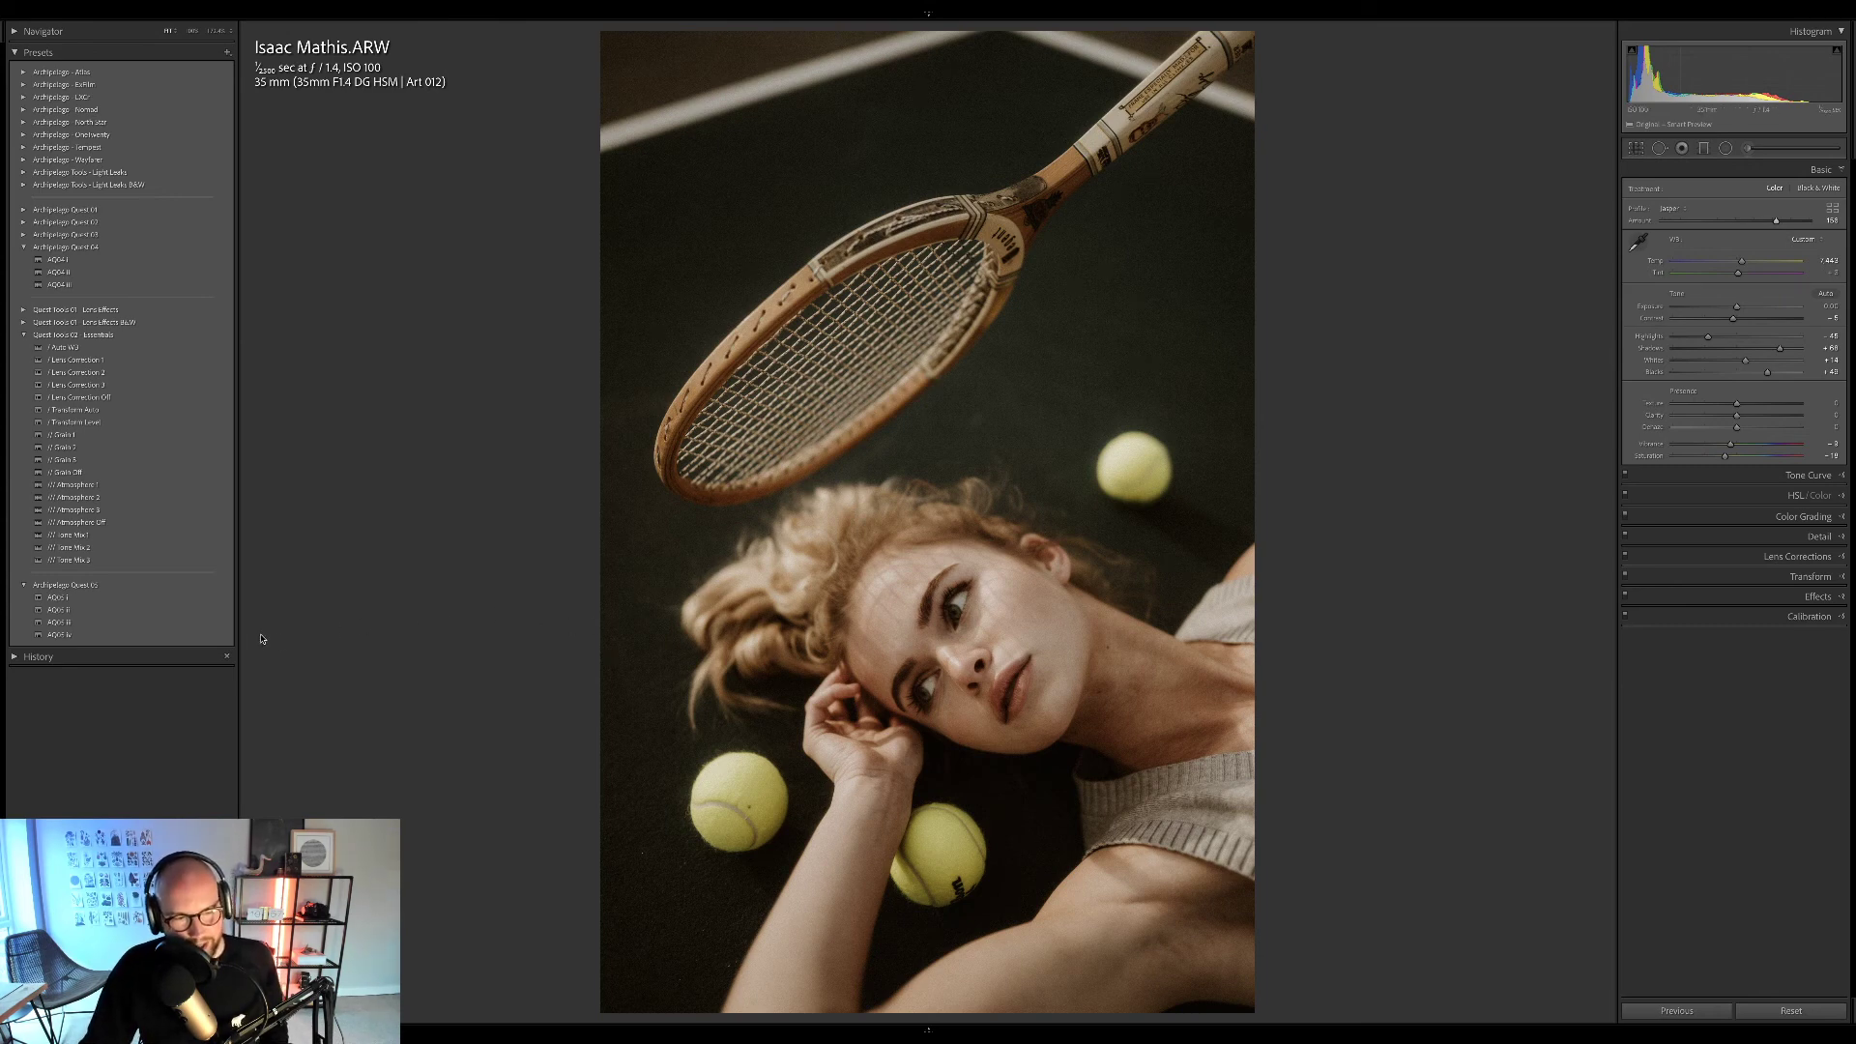
pyautogui.click(178, 637)
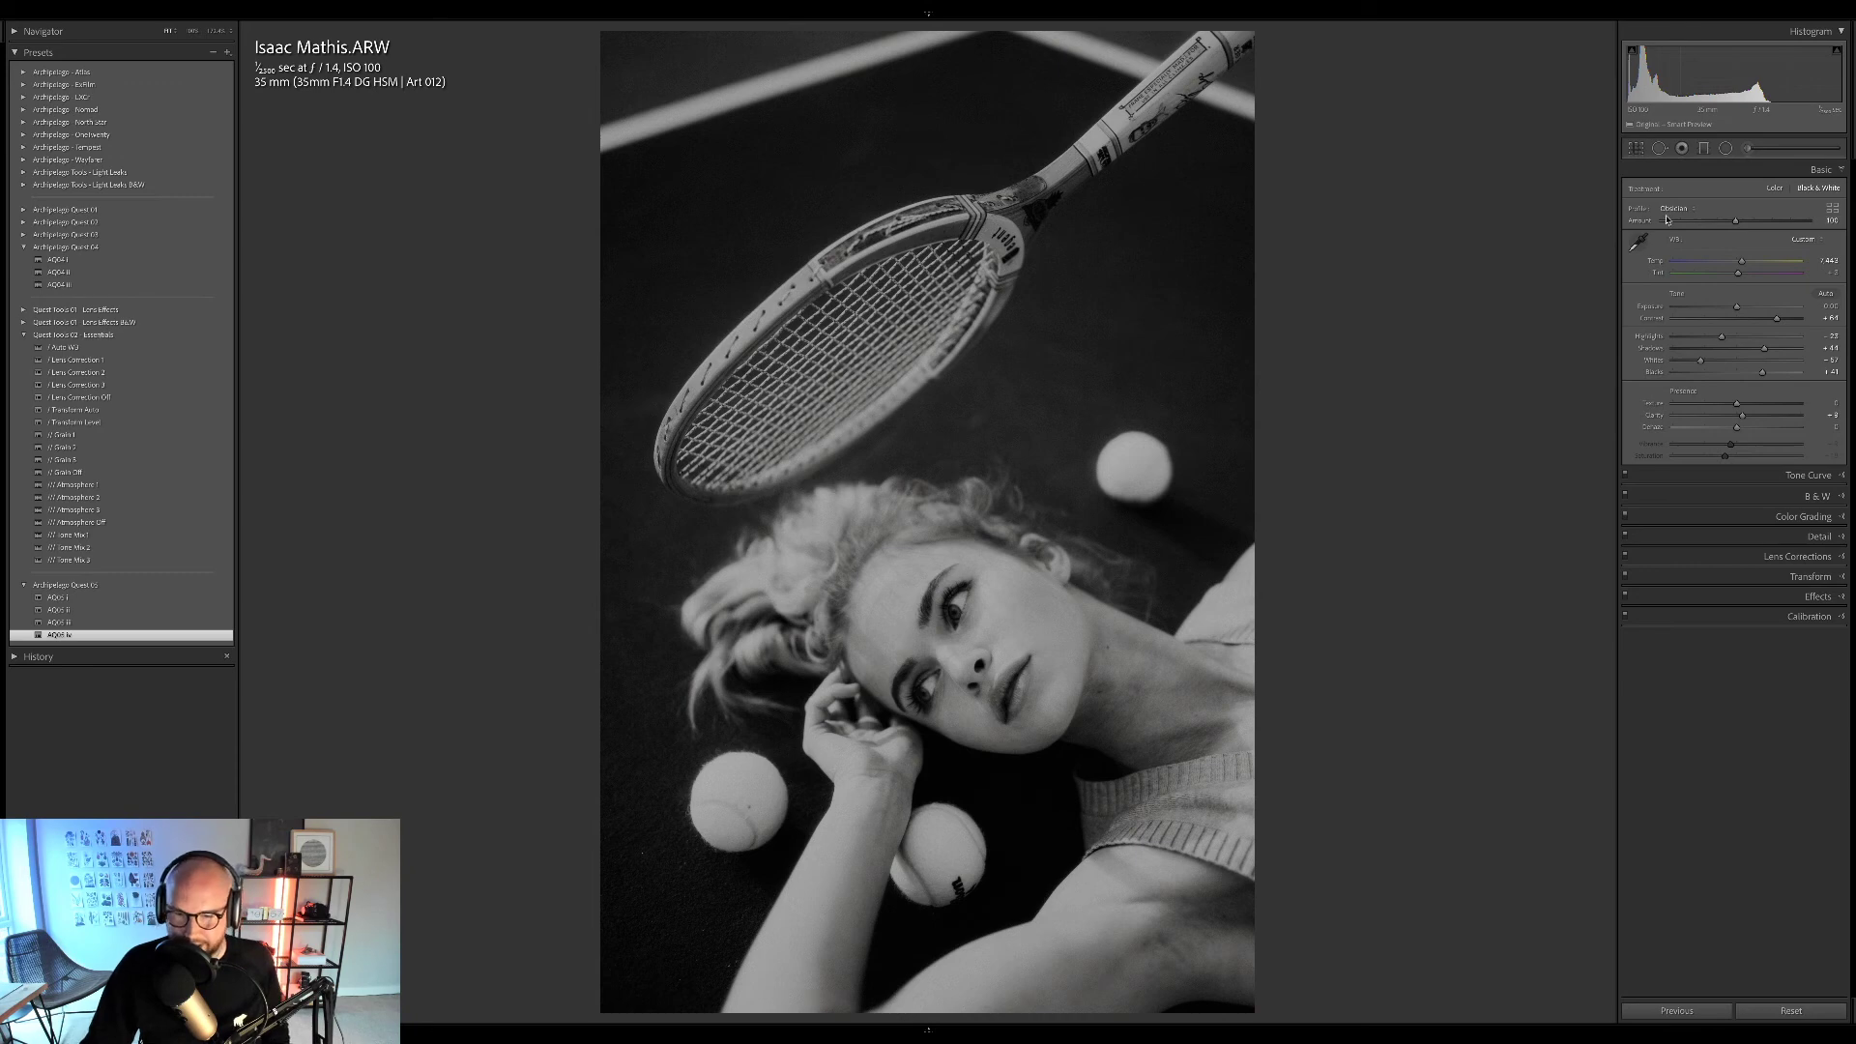
pyautogui.moveTo(1737, 223); pyautogui.dragTo(1796, 225)
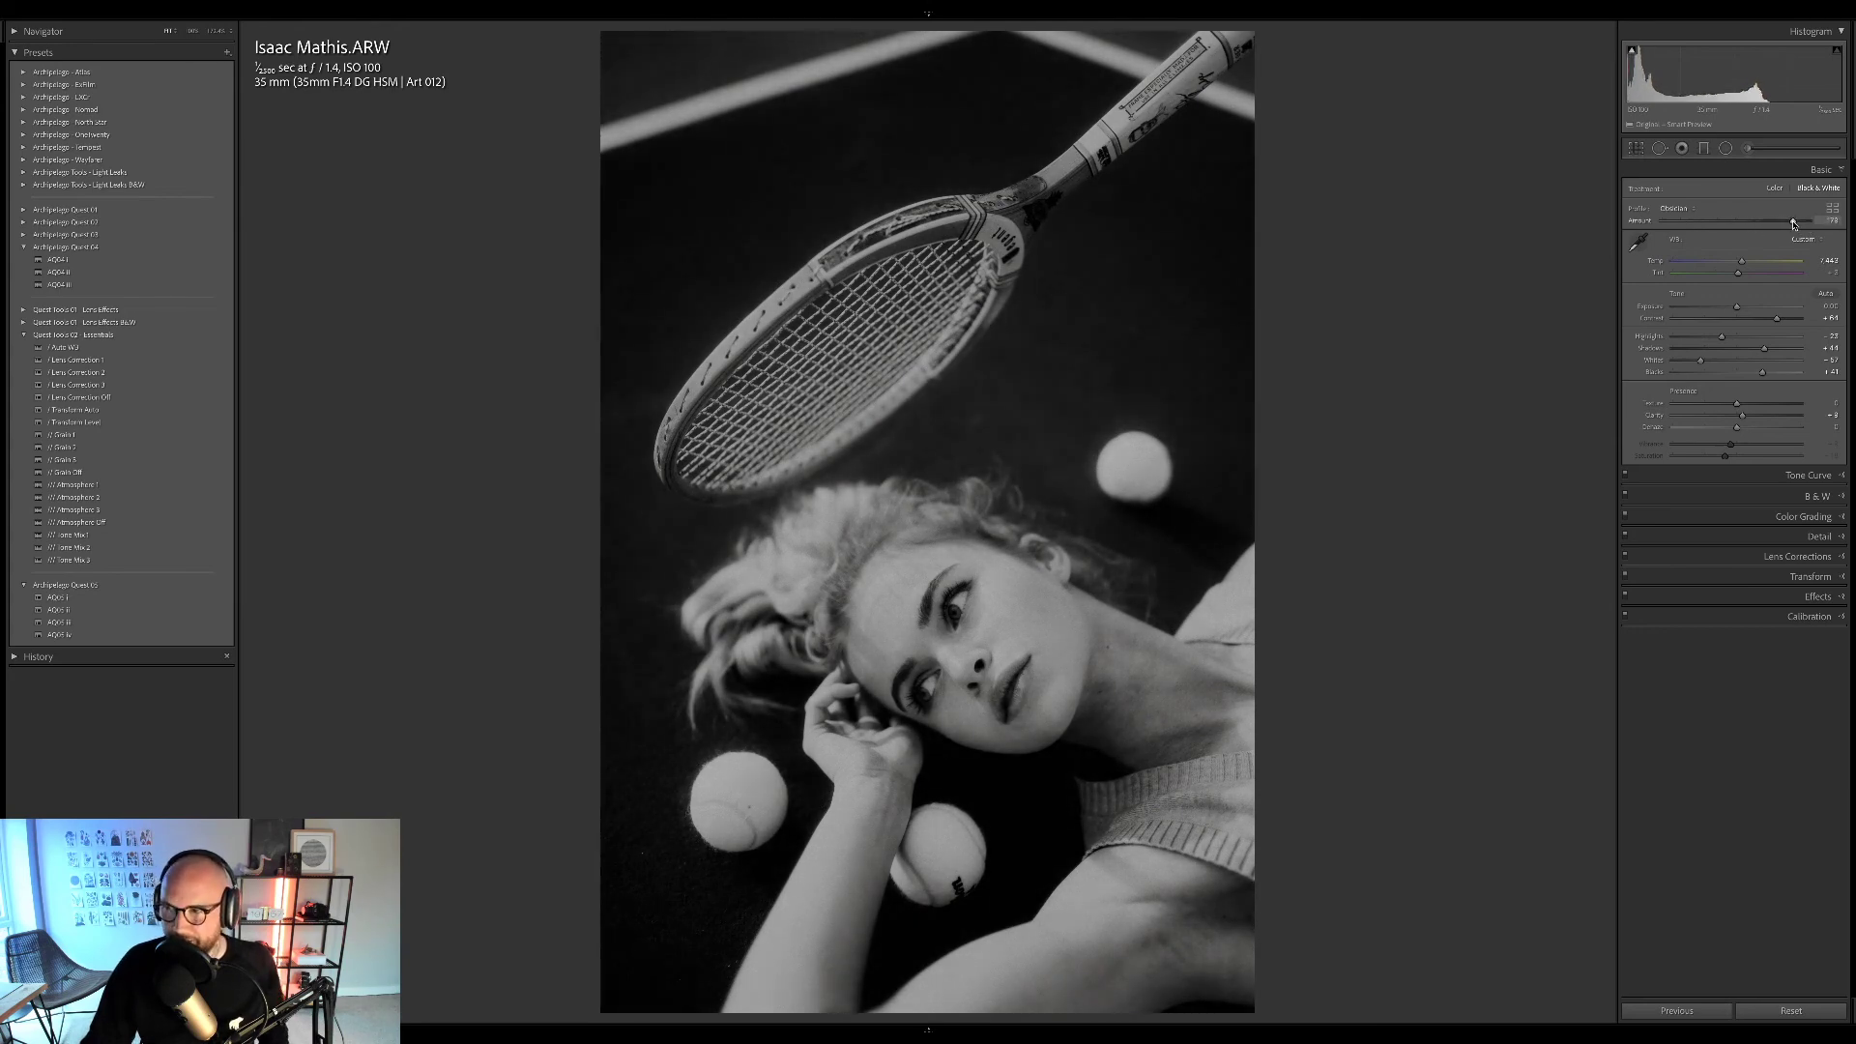
pyautogui.moveTo(1795, 223)
pyautogui.mouseDown()
pyautogui.moveTo(1711, 223)
pyautogui.moveTo(1784, 220)
pyautogui.mouseUp()
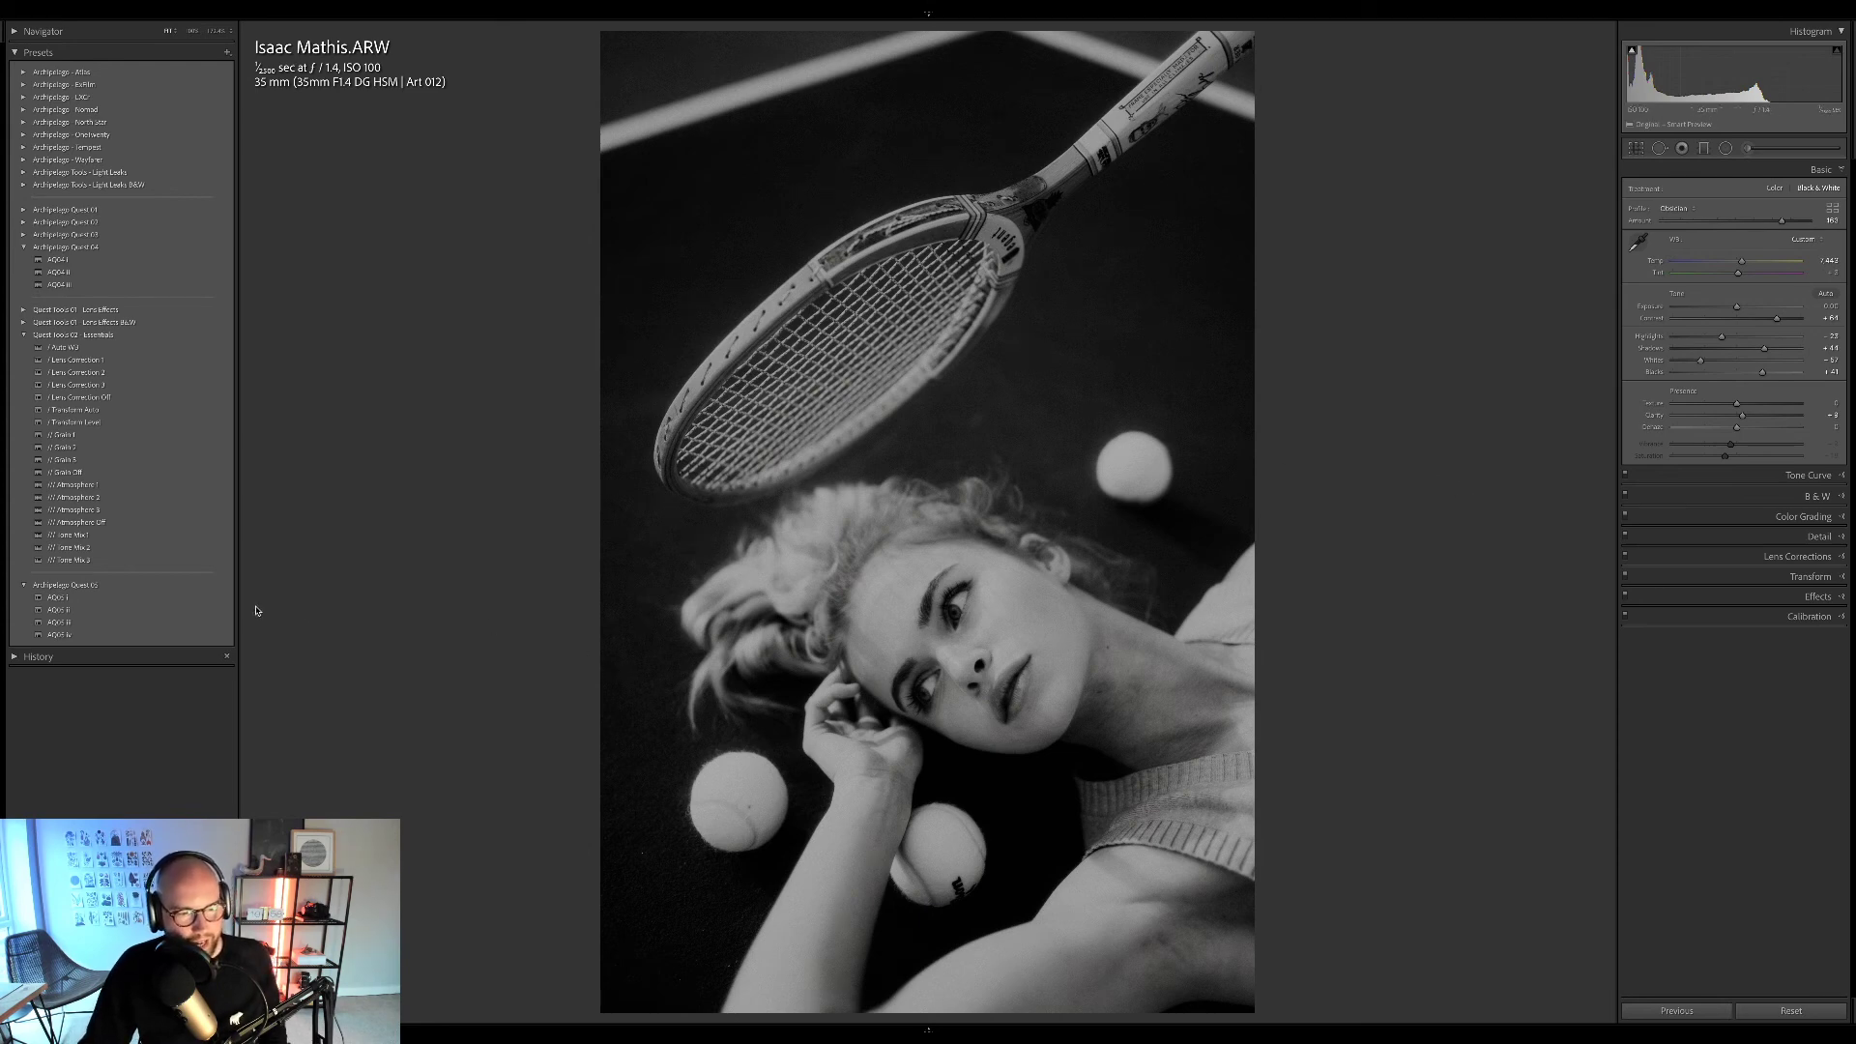
# Reapply AQ05 ii at about 174 Profile Amount and check it against the original in Before/After.
pyautogui.click(58, 610)
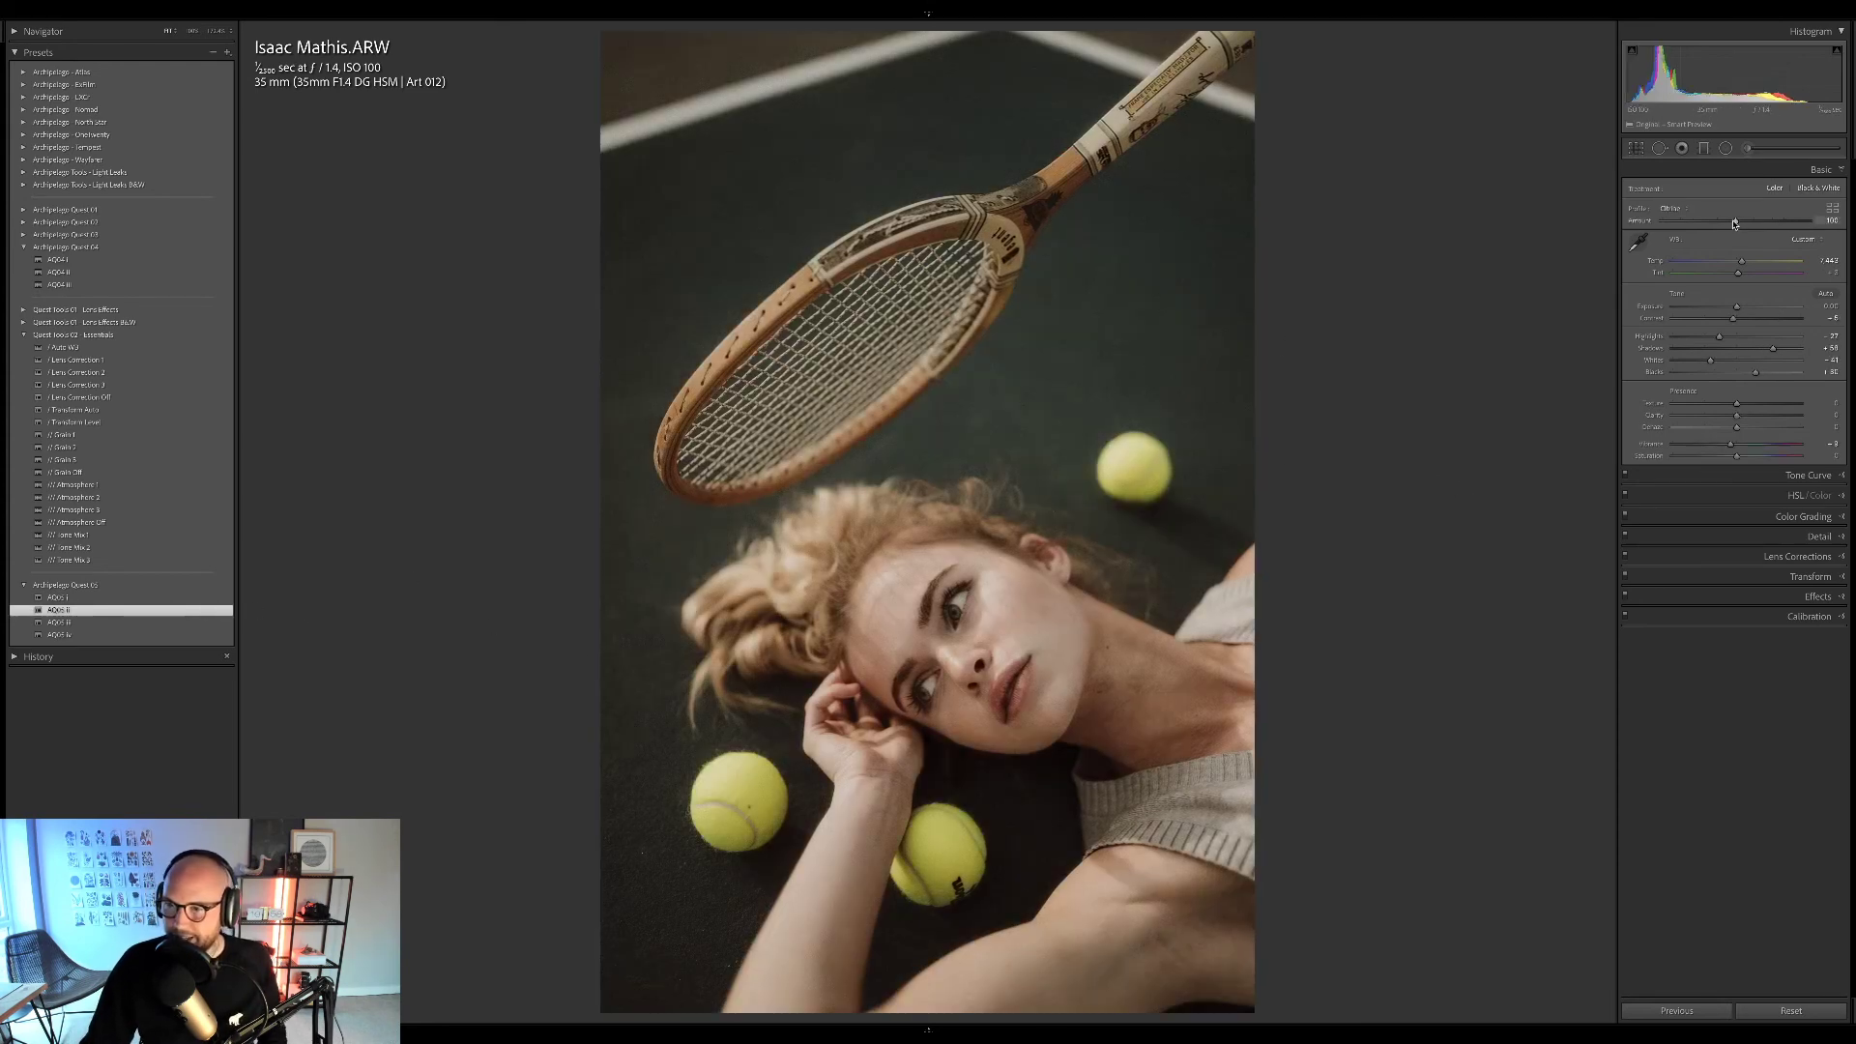
pyautogui.moveTo(1735, 221); pyautogui.dragTo(1790, 221)
pyautogui.press('y')
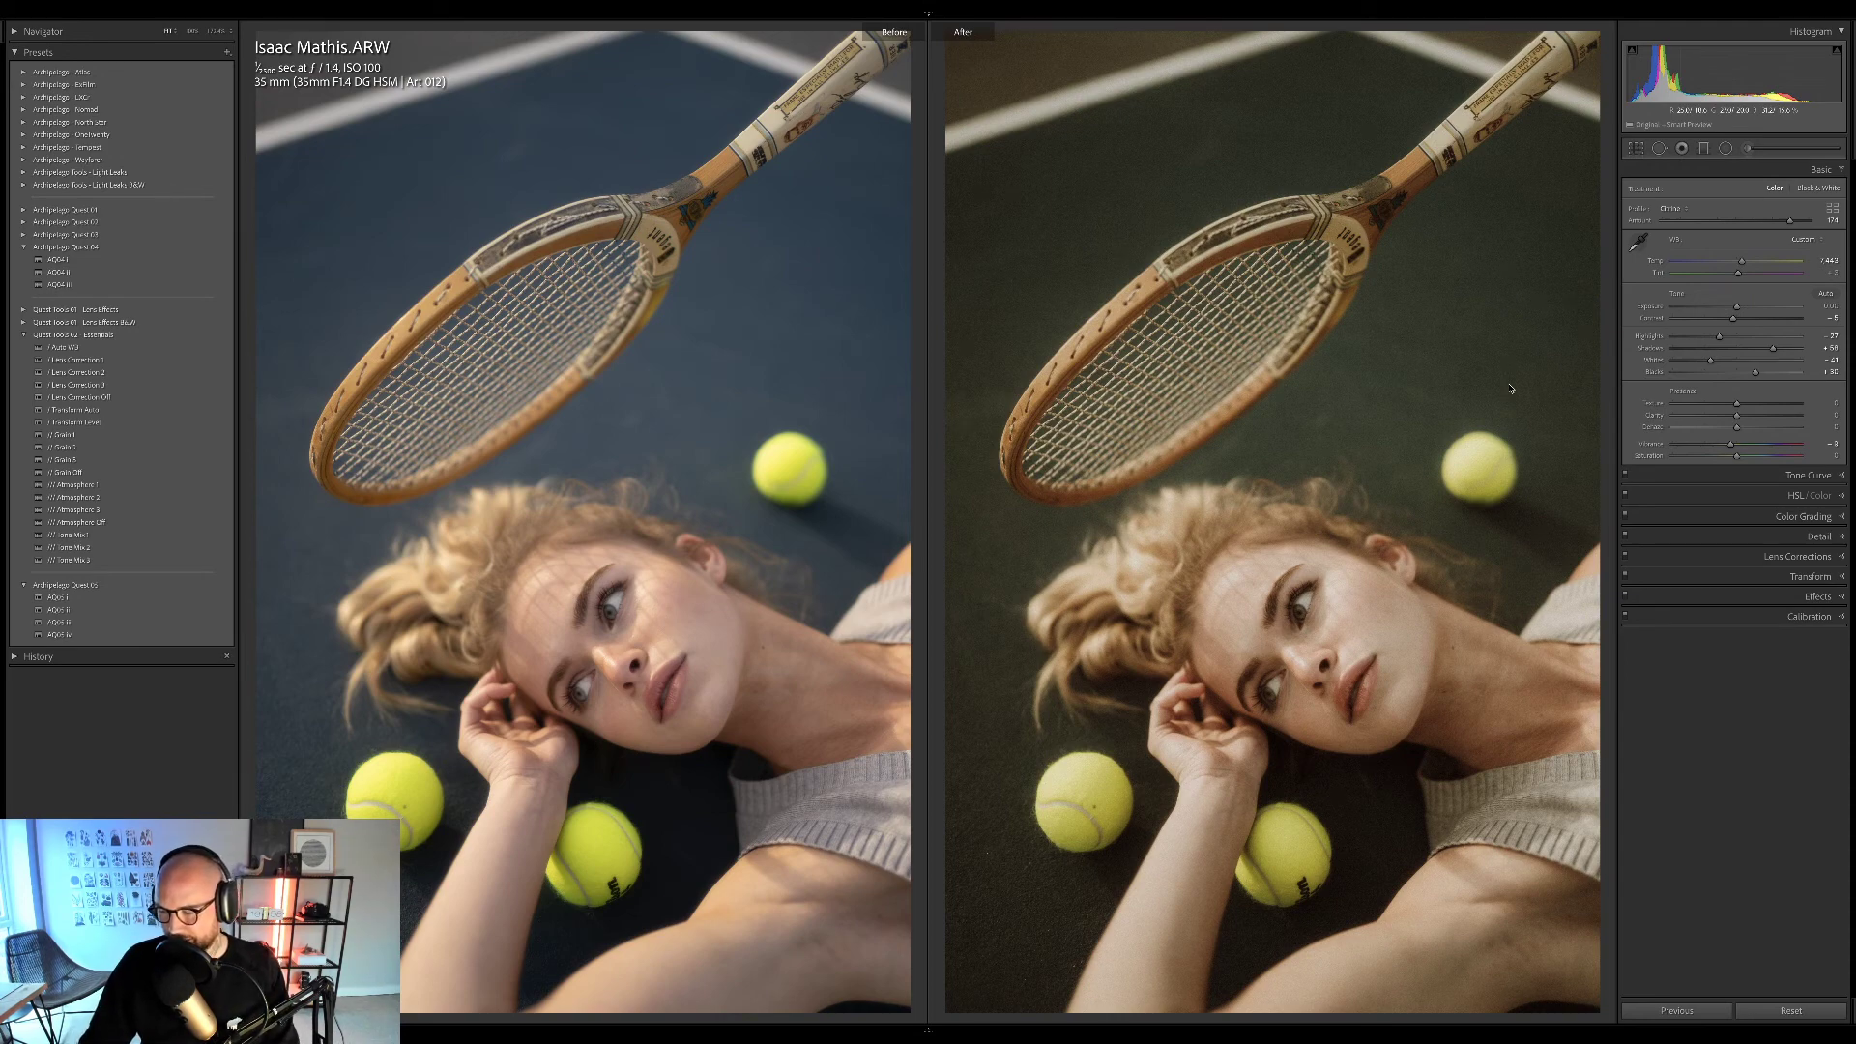
pyautogui.press('y')
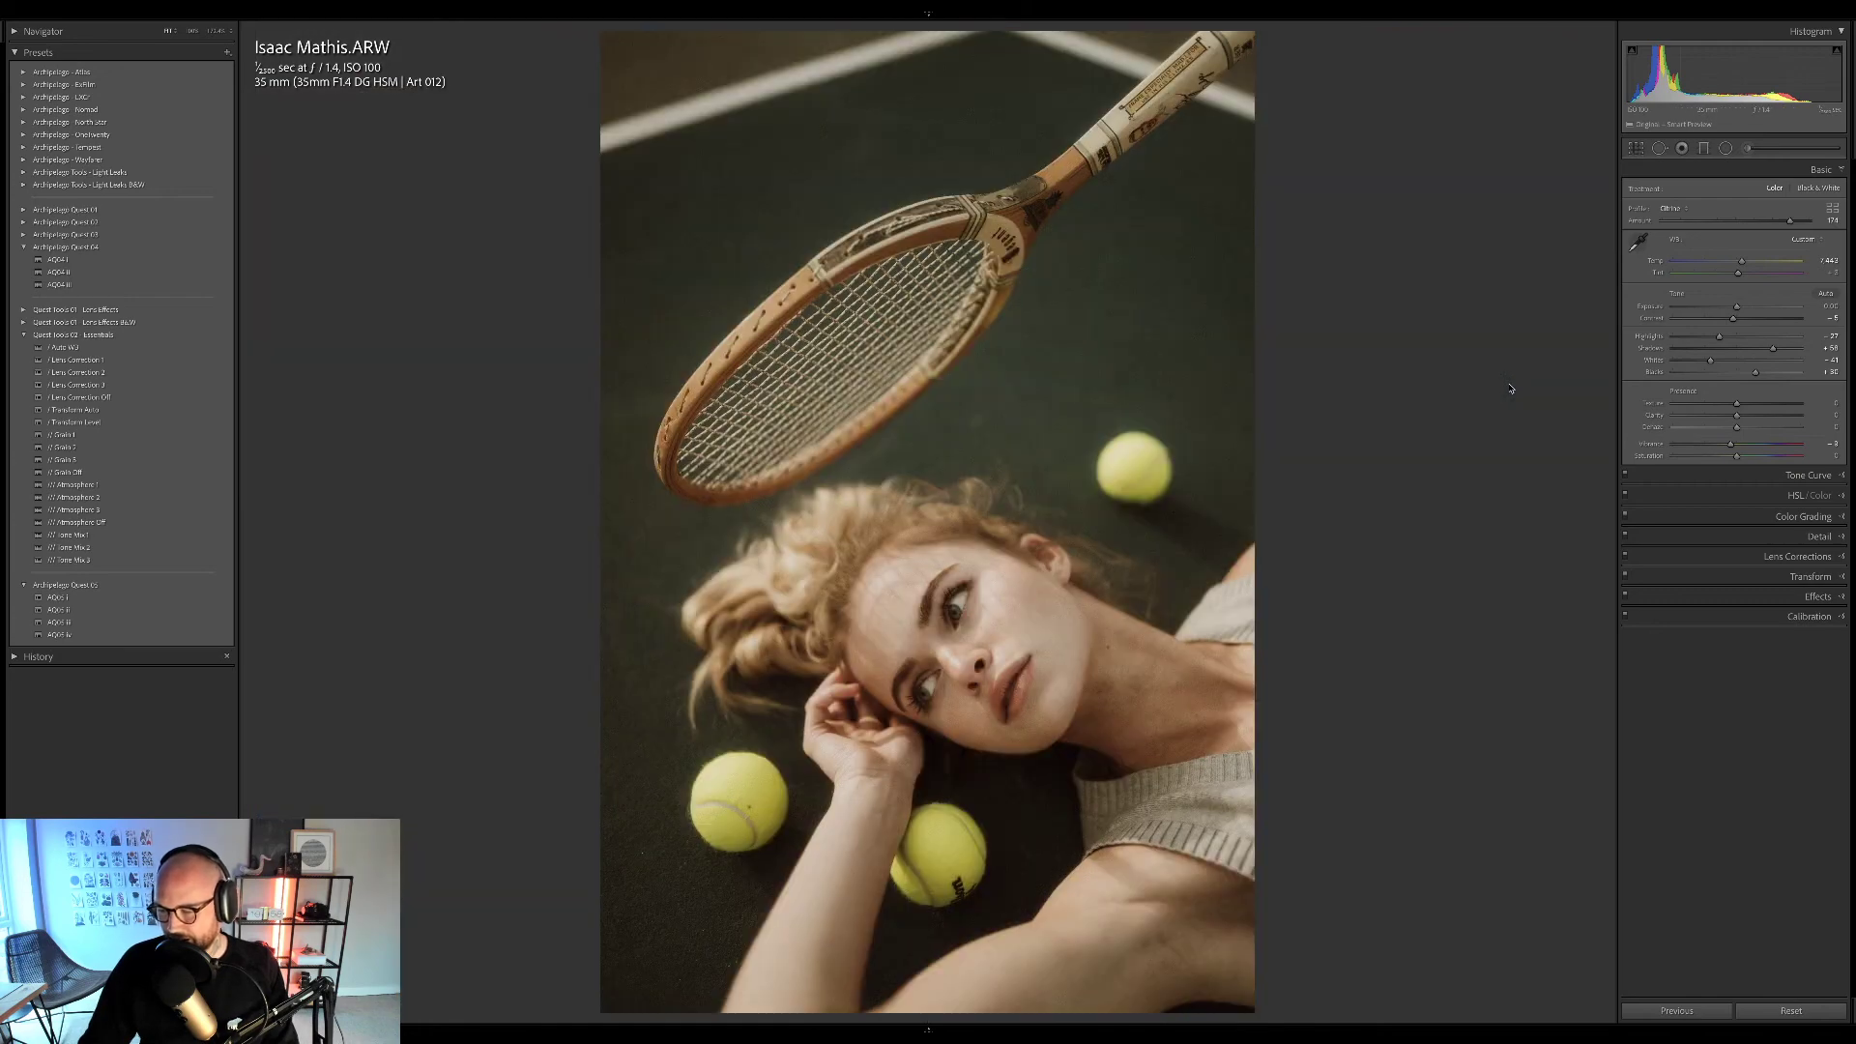
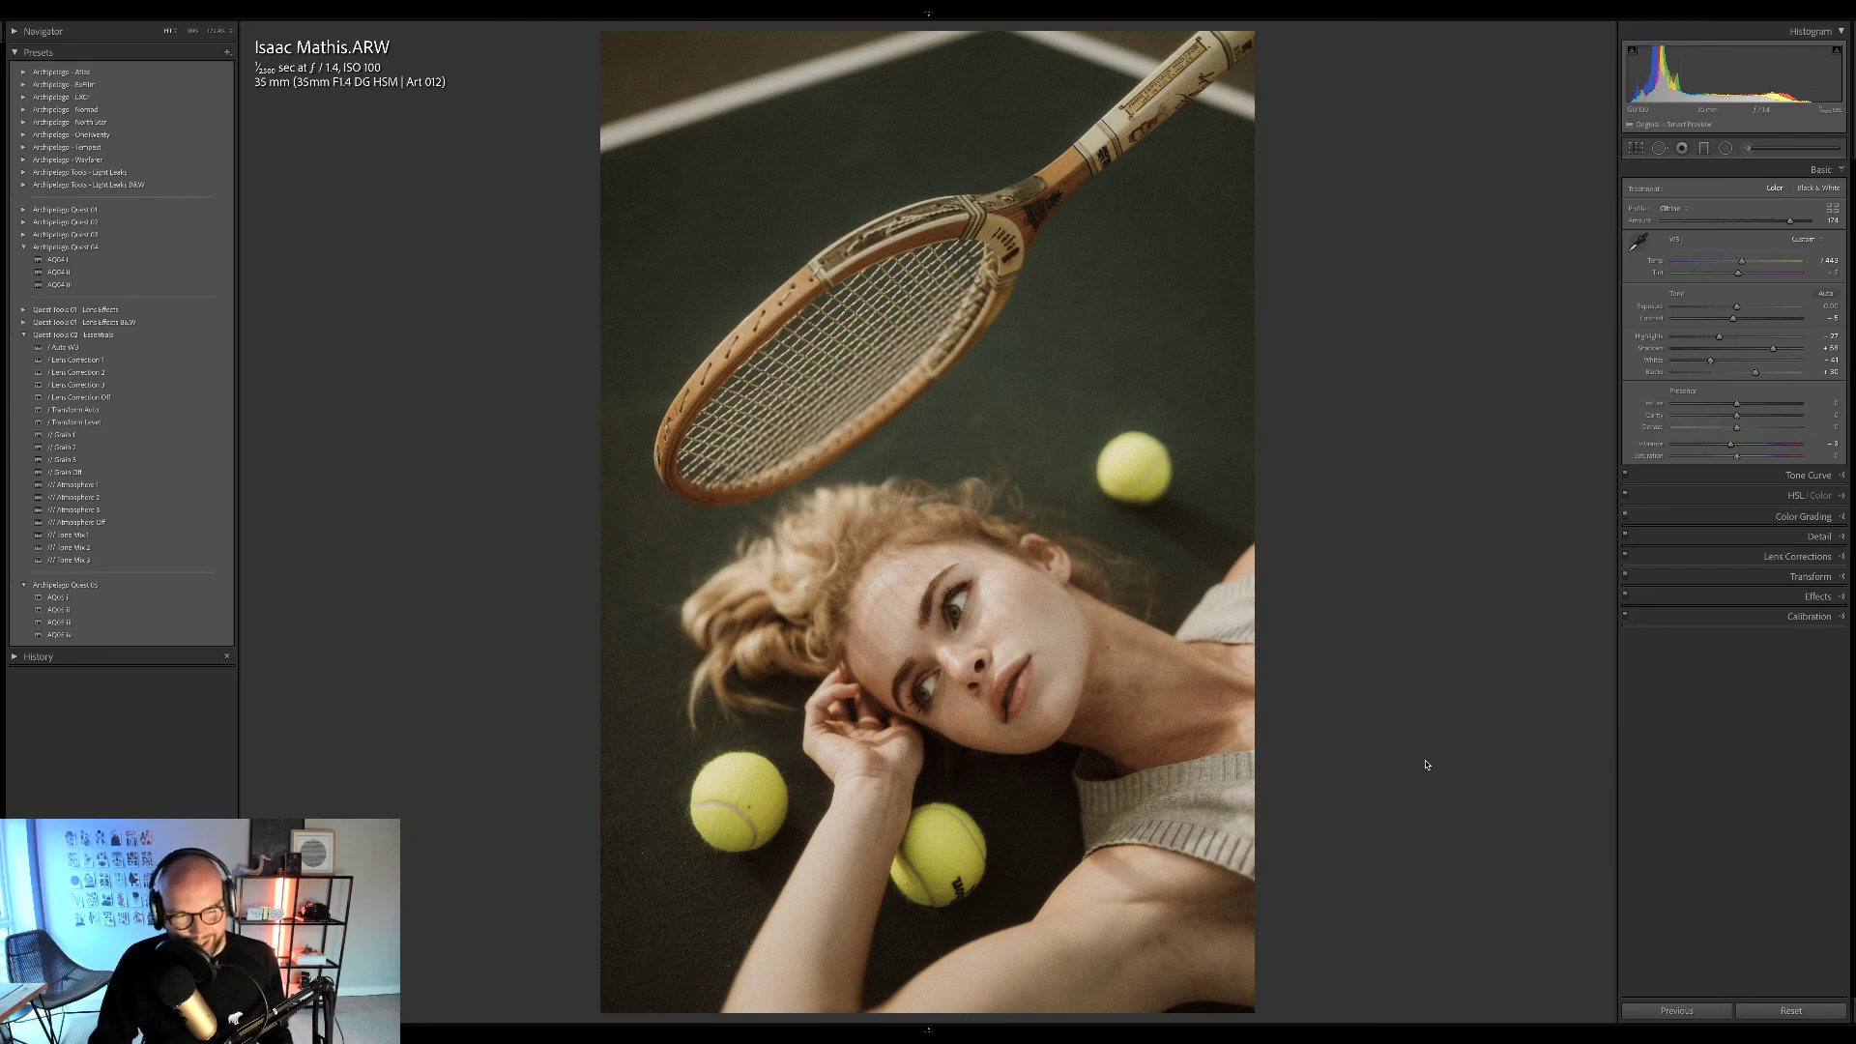
# Leave Develop and show the 16 Quest 04 collection photos in the Library grid, none selected.
pyautogui.moveTo(123, 636)
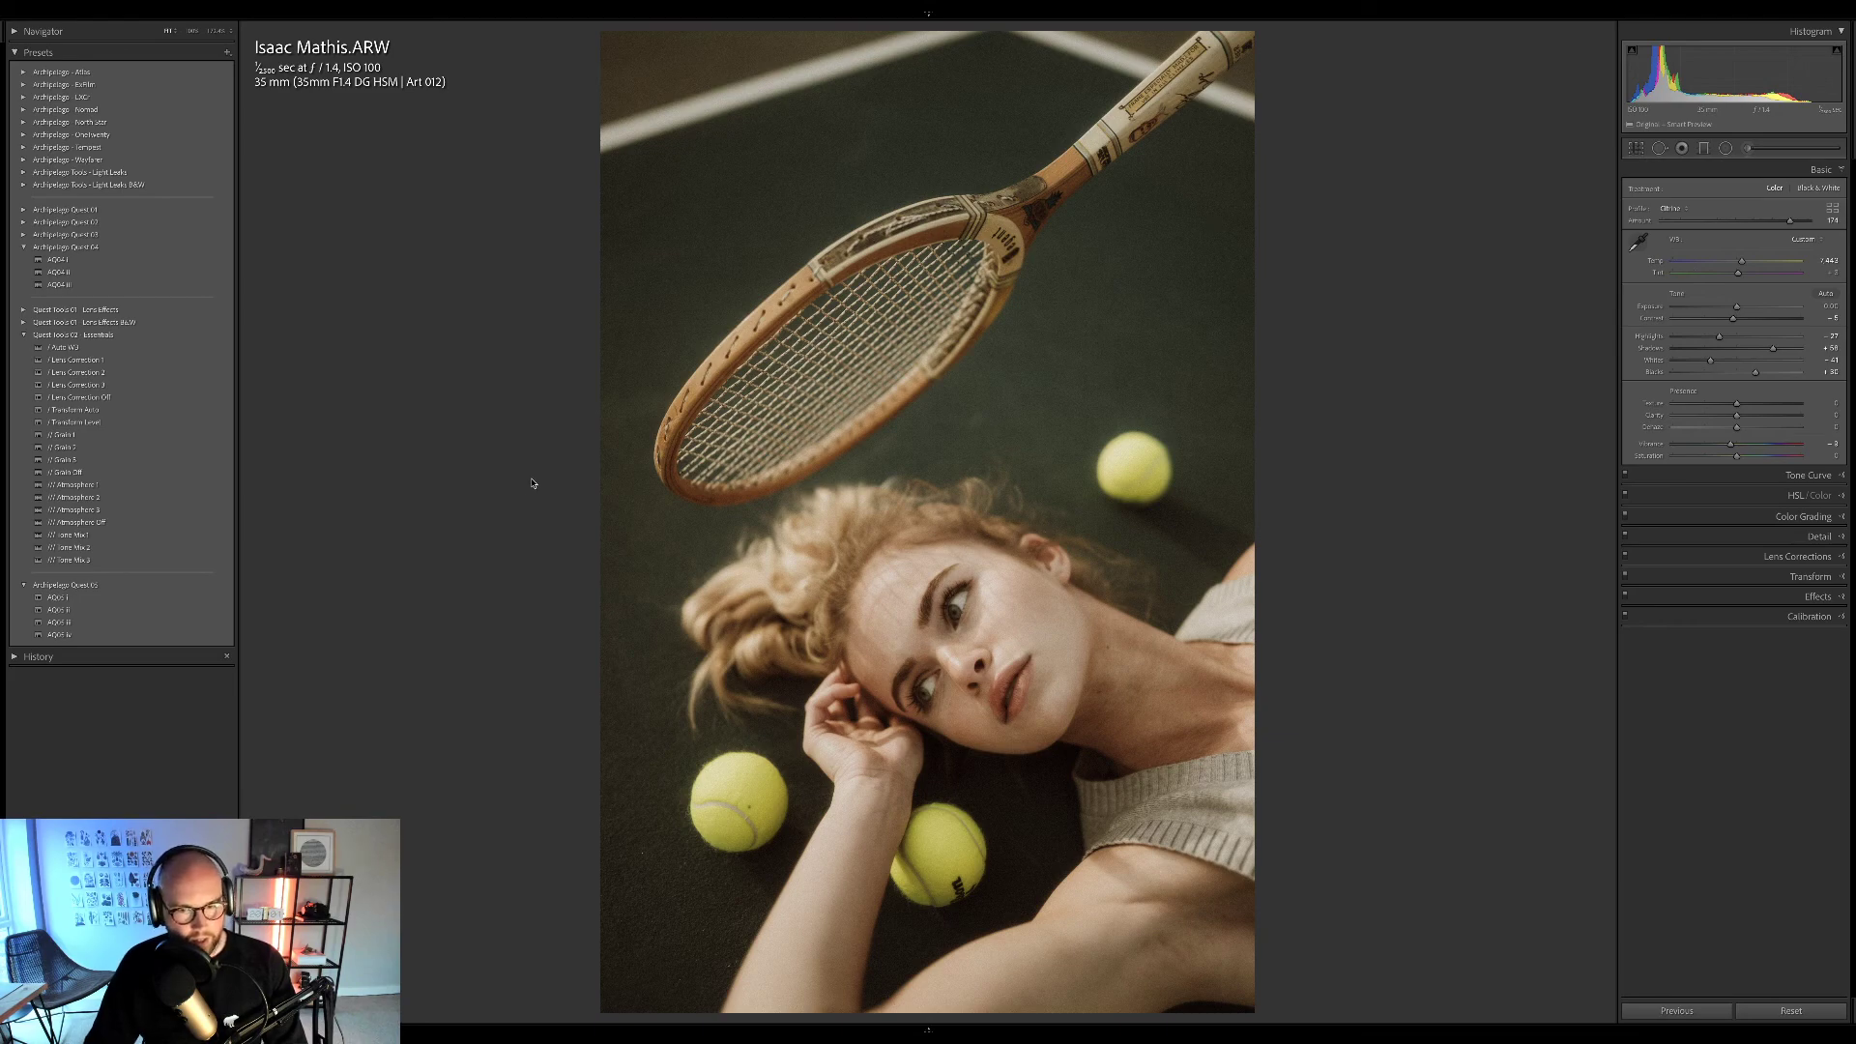
pyautogui.hotkey('ctrl', 'alt', '6')
pyautogui.moveTo(2, 416)
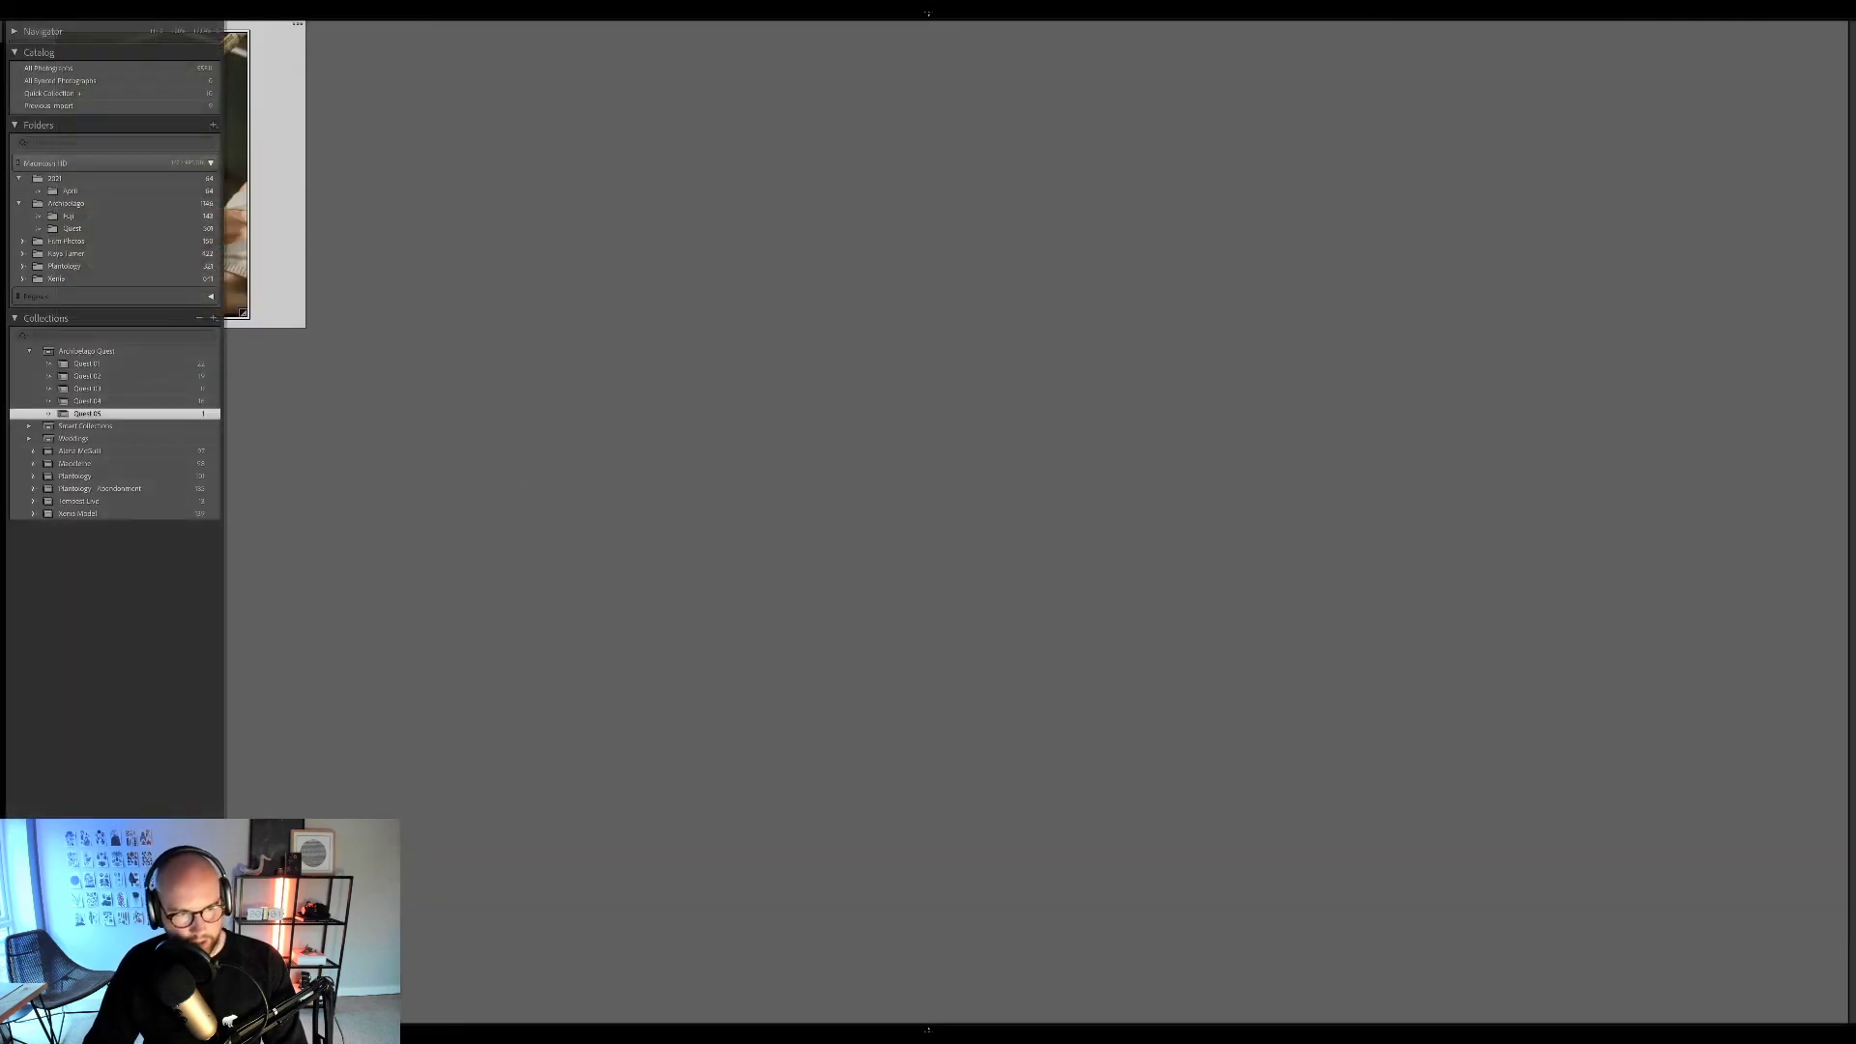
pyautogui.click(108, 399)
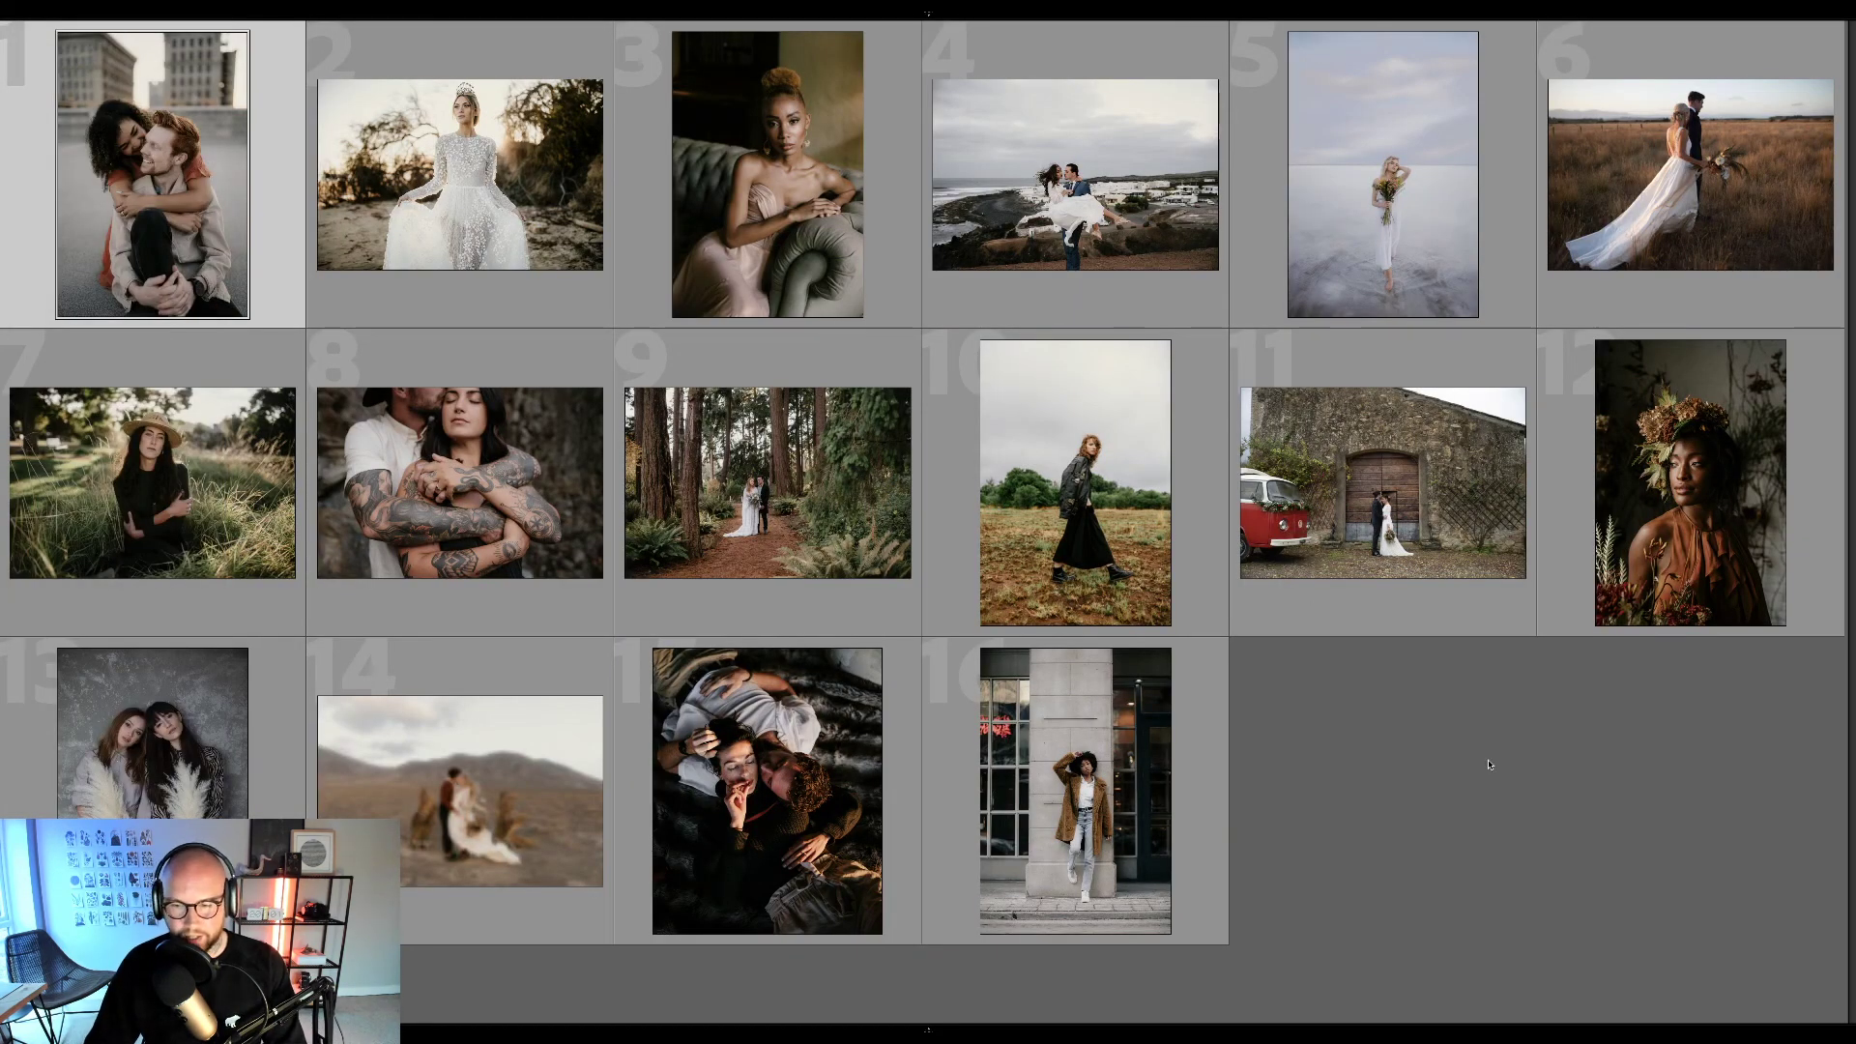
pyautogui.click(1474, 778)
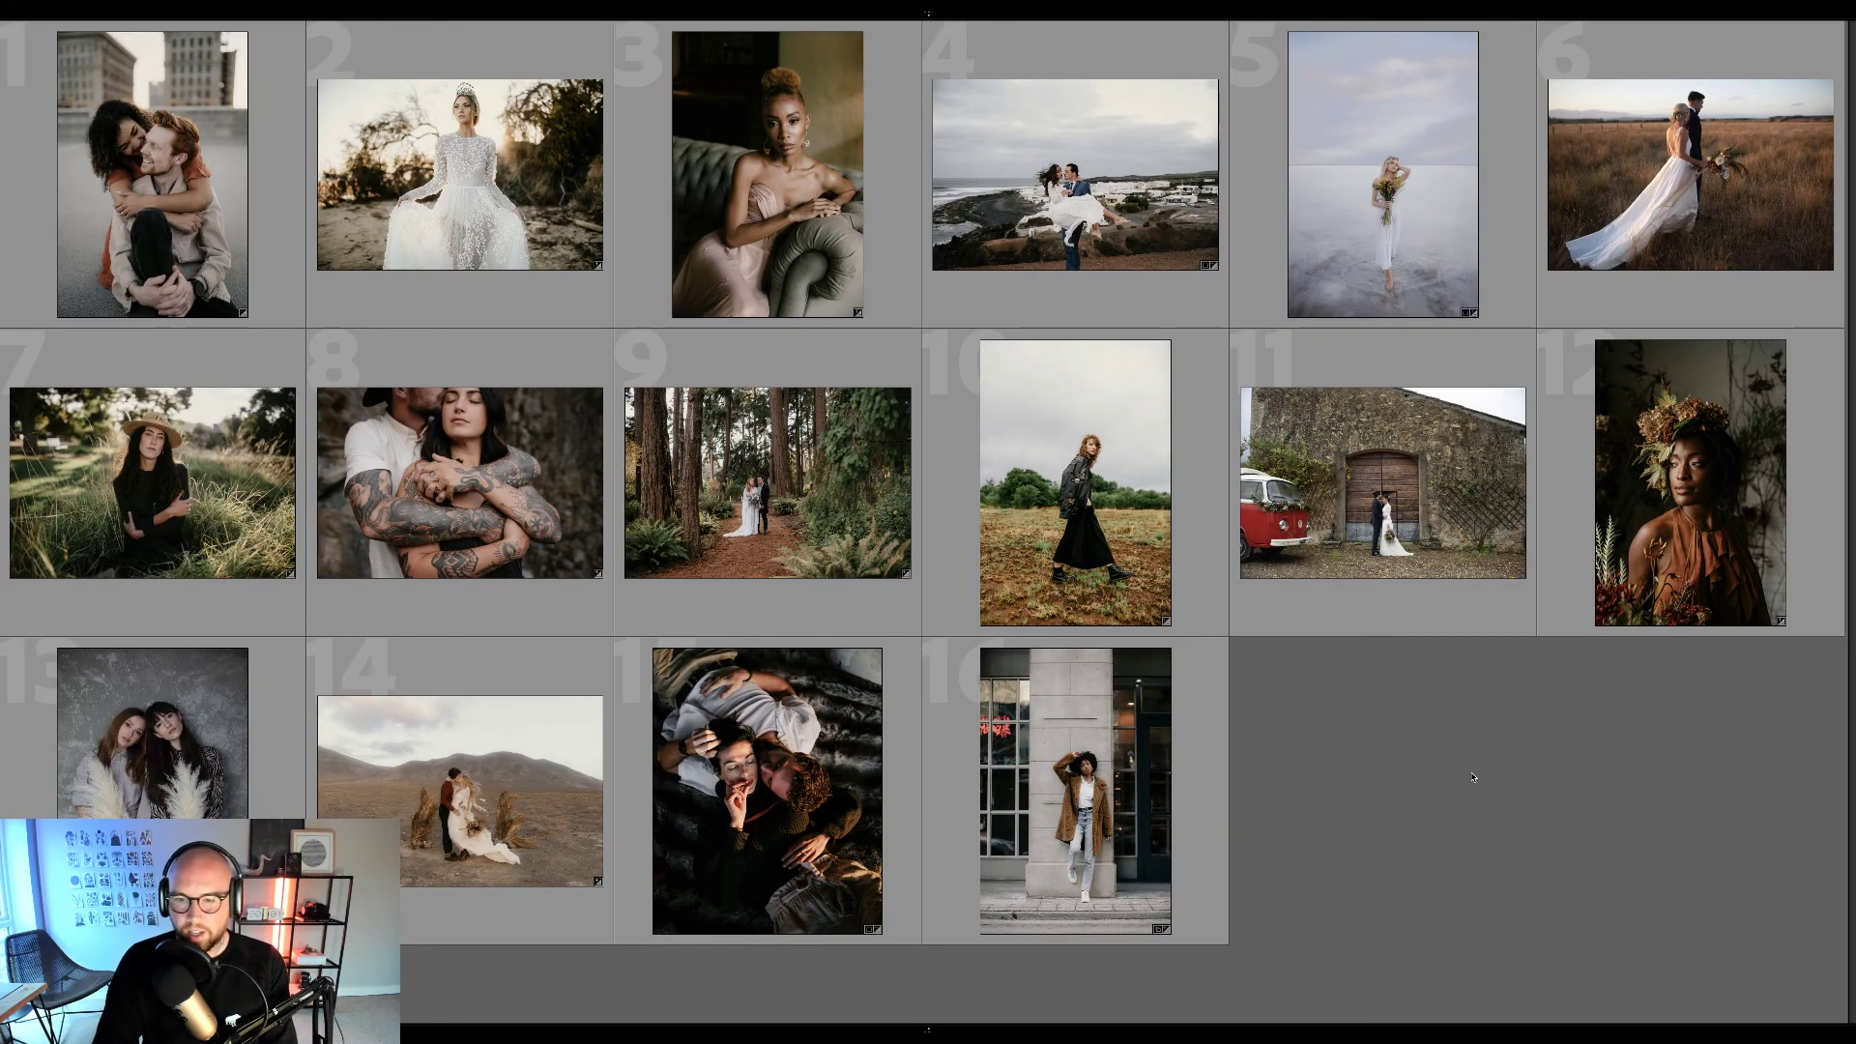